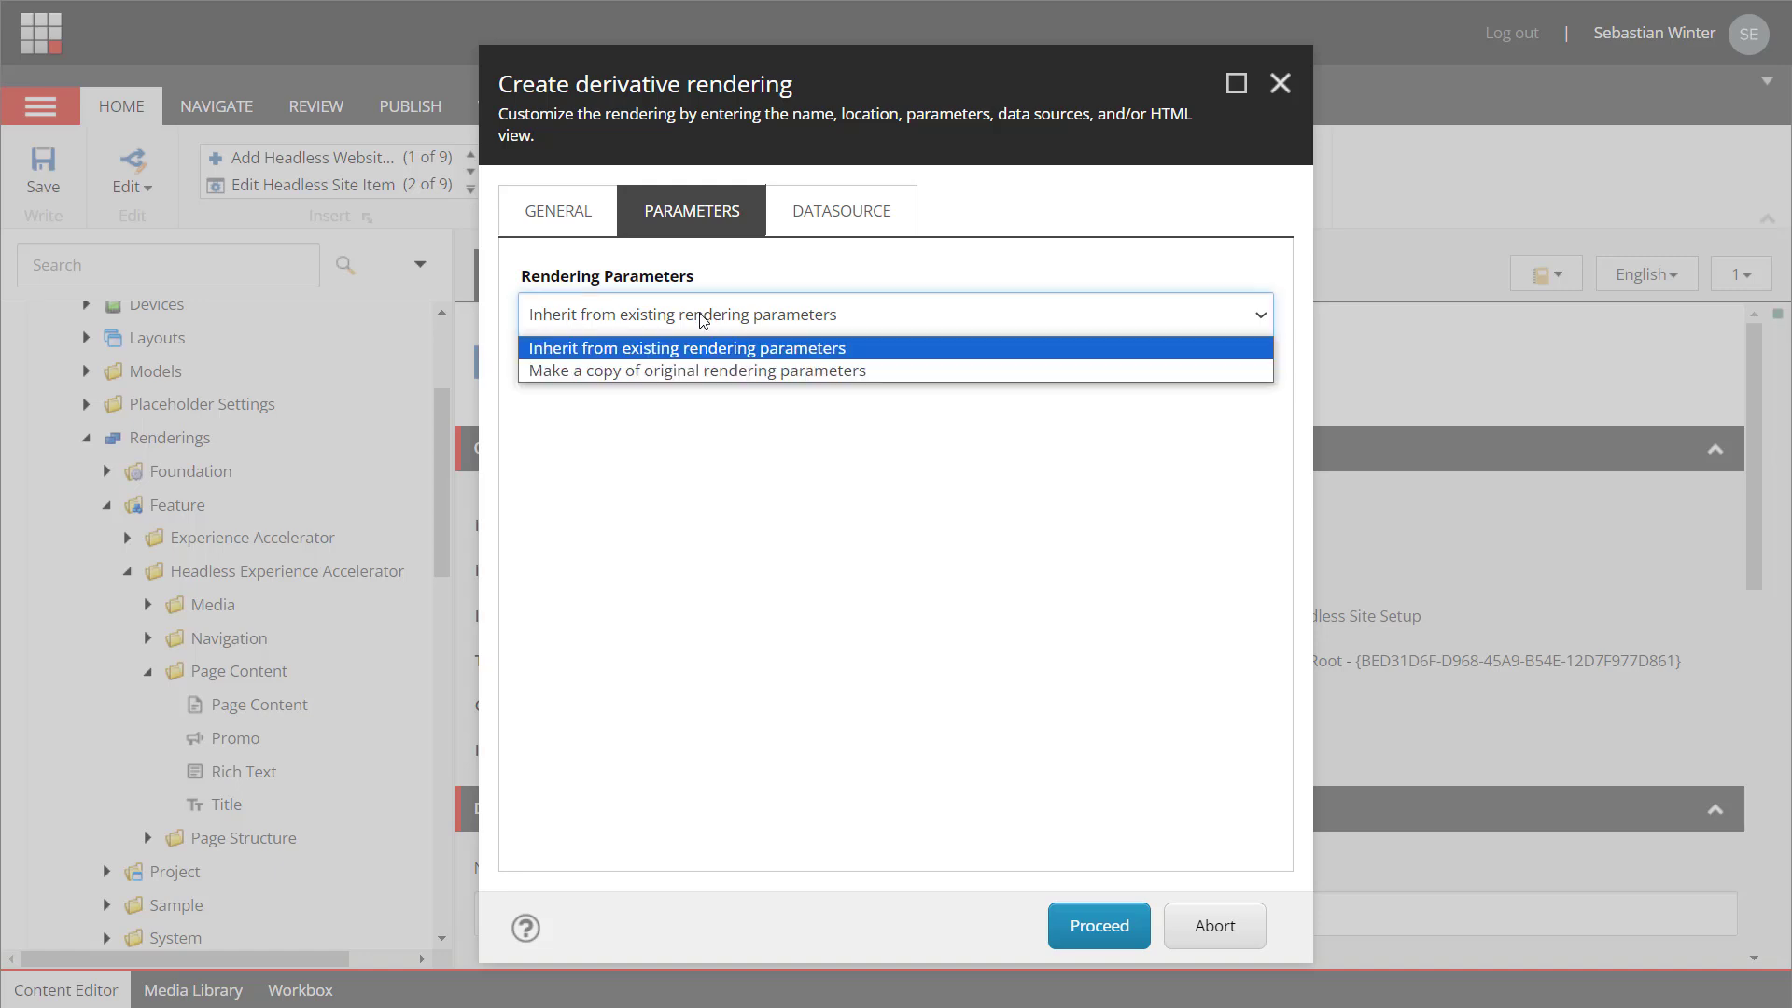
- Create the derivative rendering with copies of the original rendering parameters and the original datasource, closing the finished dialog
{"action": "left_click", "coordinate": [702, 372]}
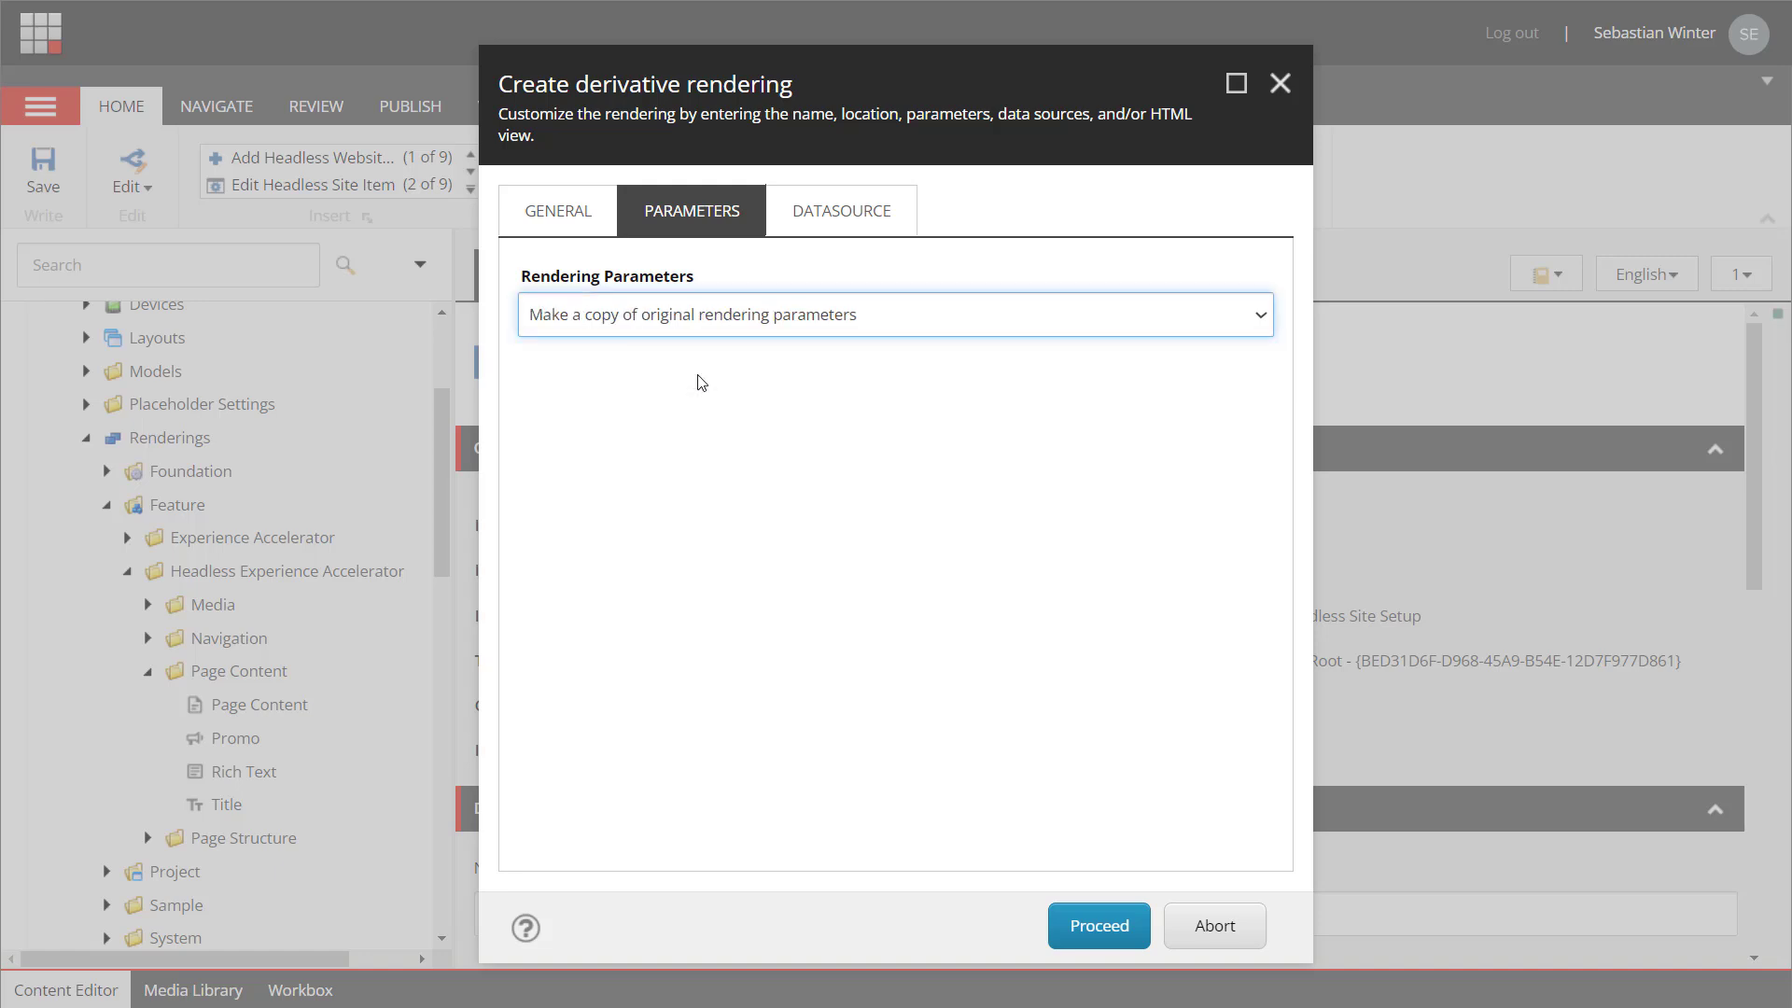
{"action": "left_click", "coordinate": [821, 218]}
{"action": "left_click", "coordinate": [793, 327]}
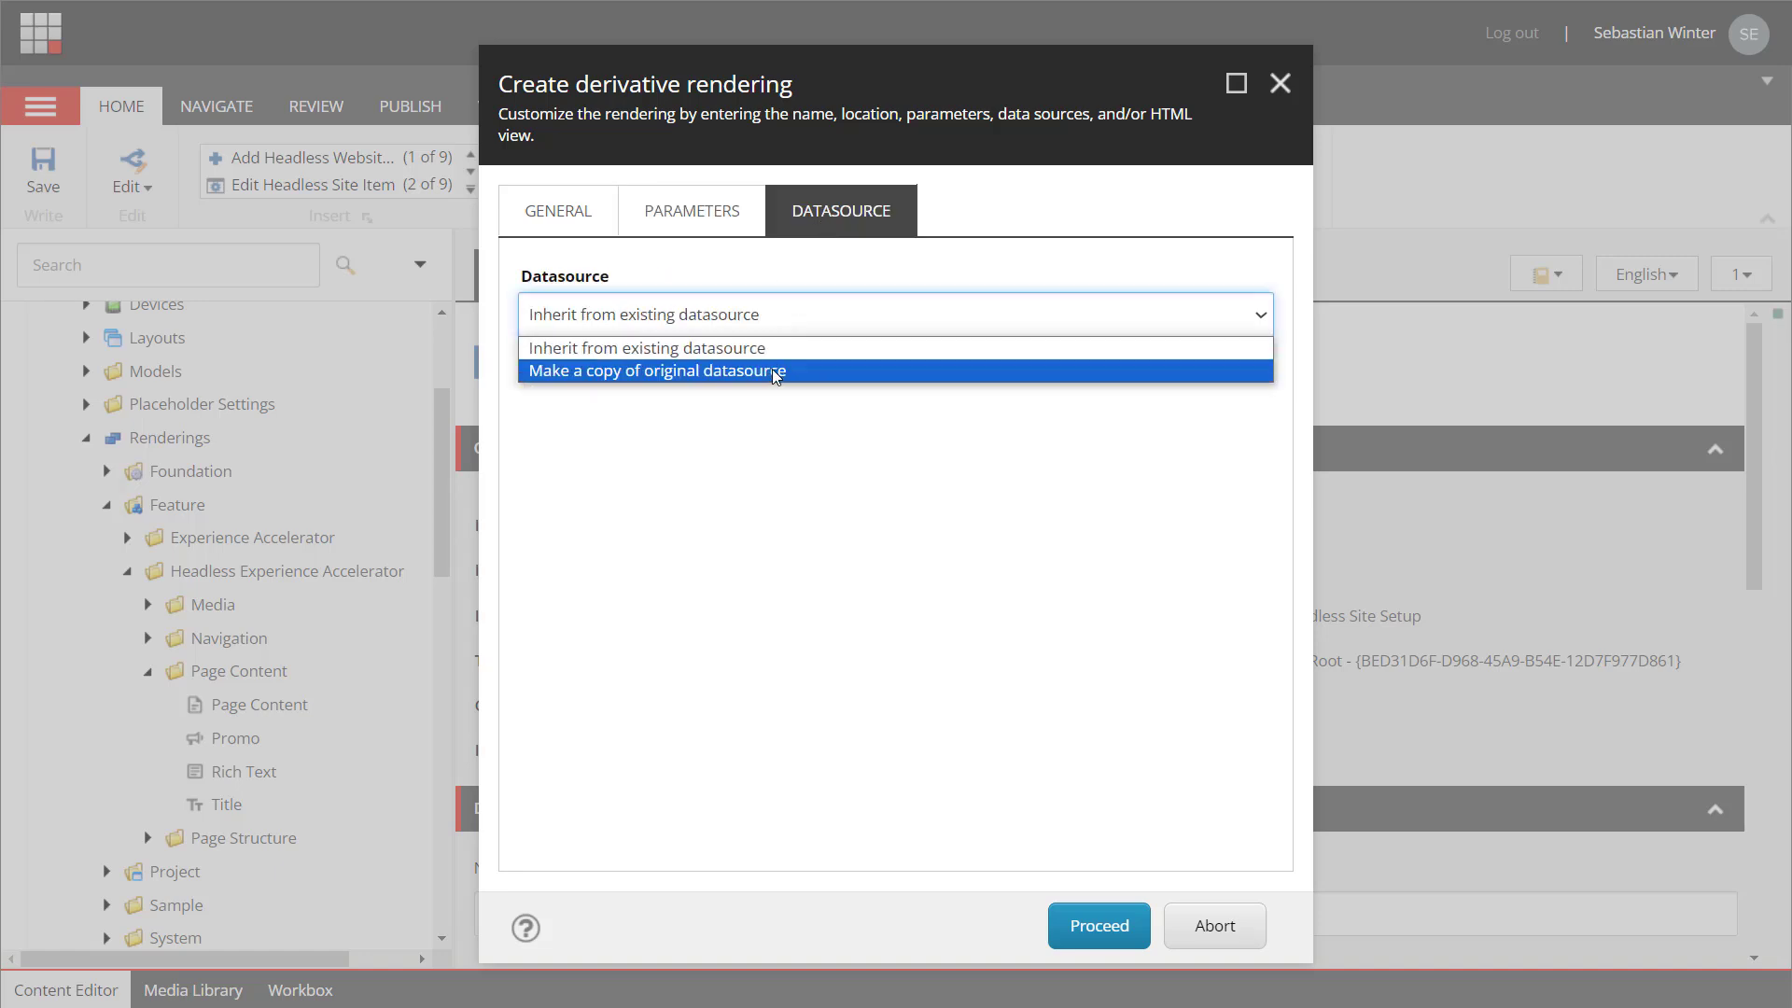
{"action": "left_click", "coordinate": [771, 369]}
{"action": "left_click", "coordinate": [1094, 927]}
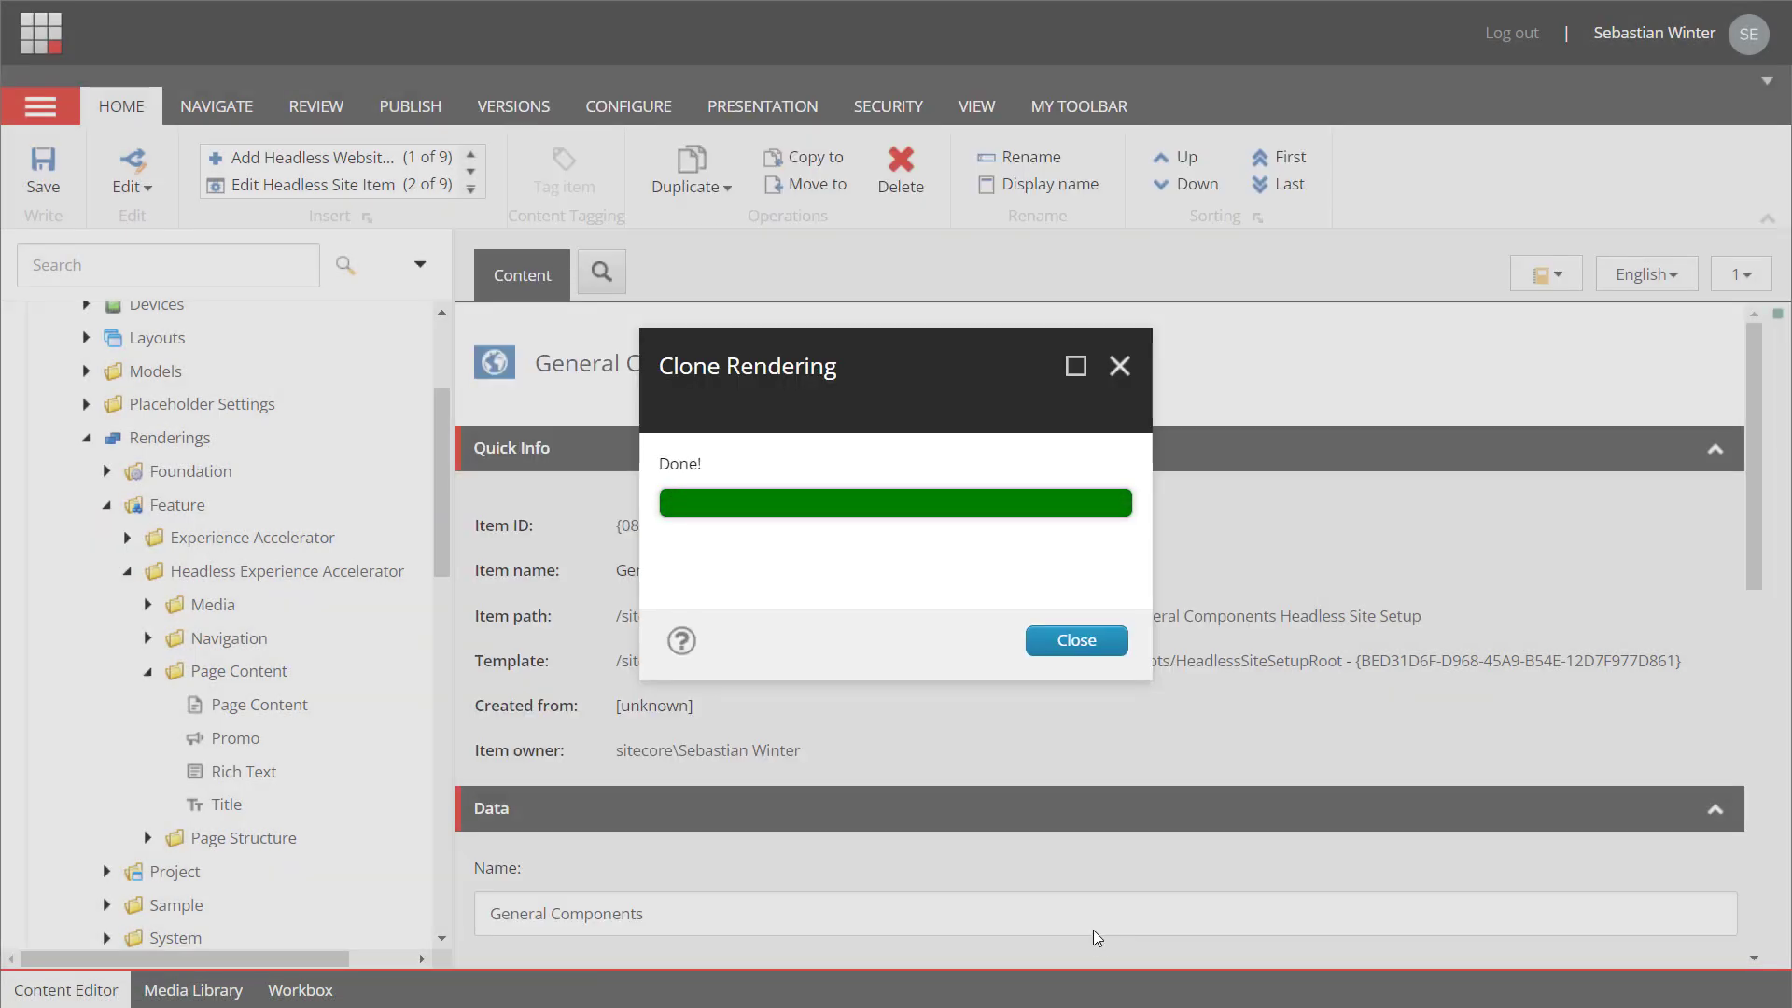
{"action": "left_click", "coordinate": [1047, 651]}
- Refresh the General Components Headless Site Setup item under System's Company Dev project and widen the content tree
{"action": "scroll", "coordinate": [240, 644], "scroll_direction": "down", "scroll_amount": 2}
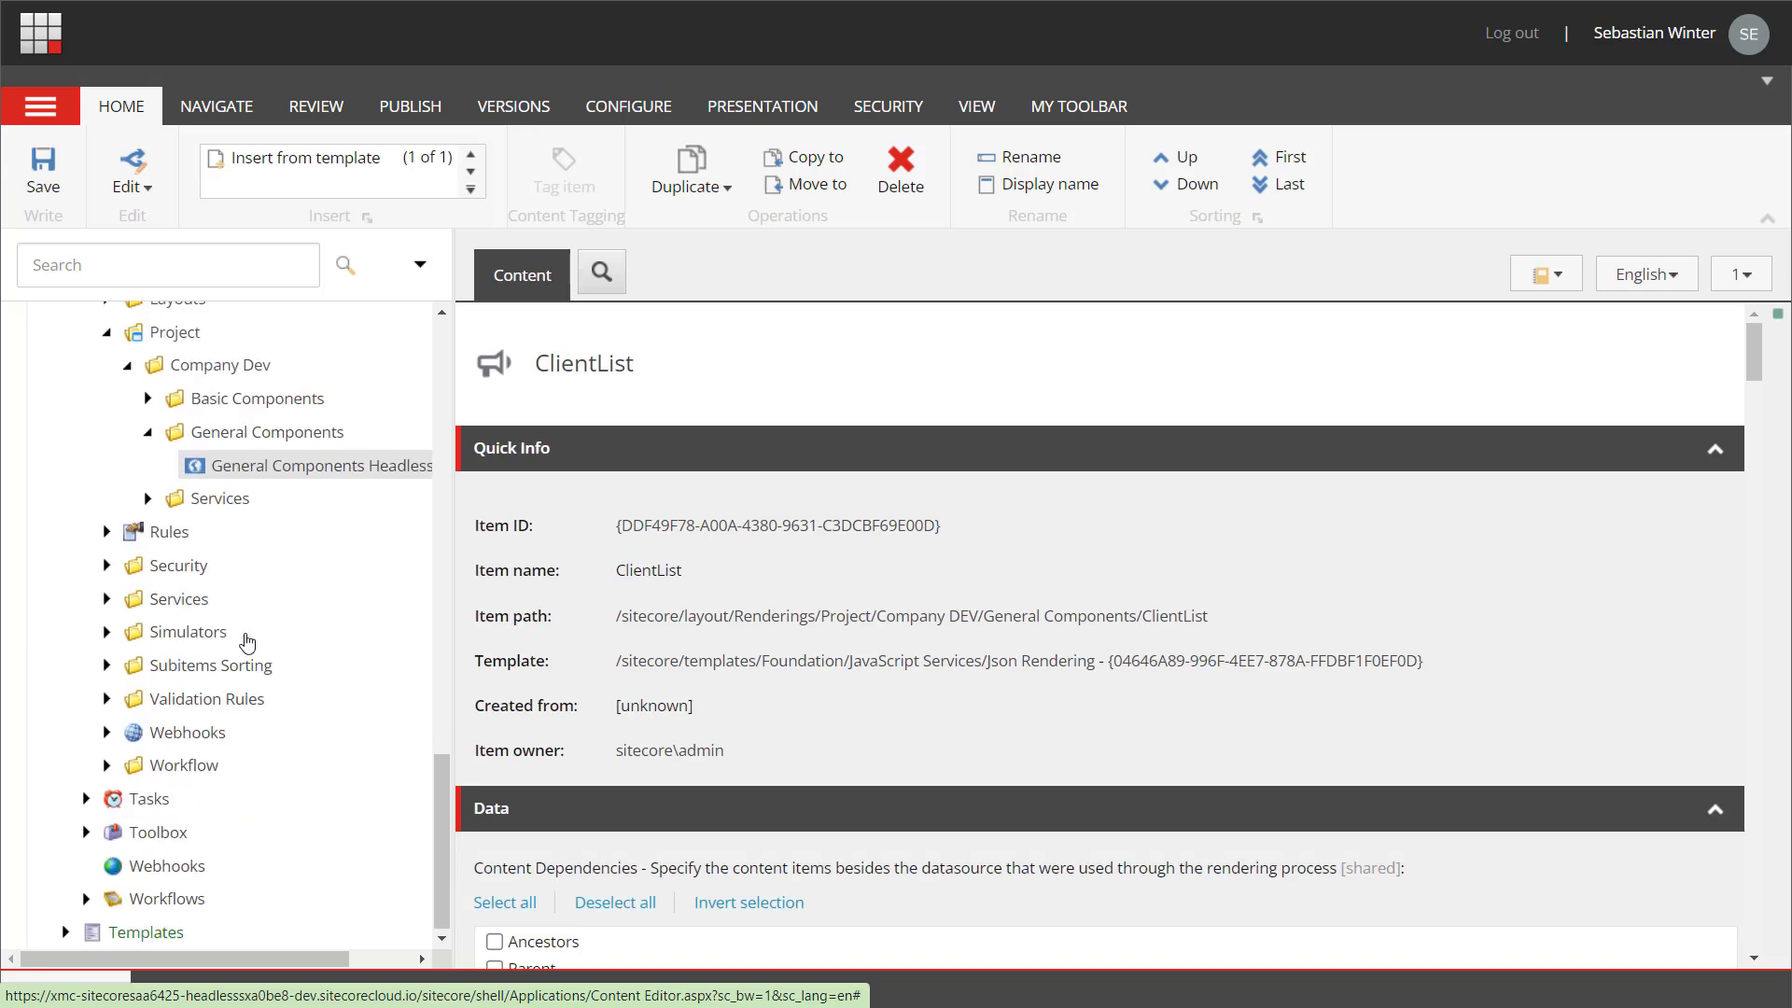
{"action": "right_click", "coordinate": [234, 479]}
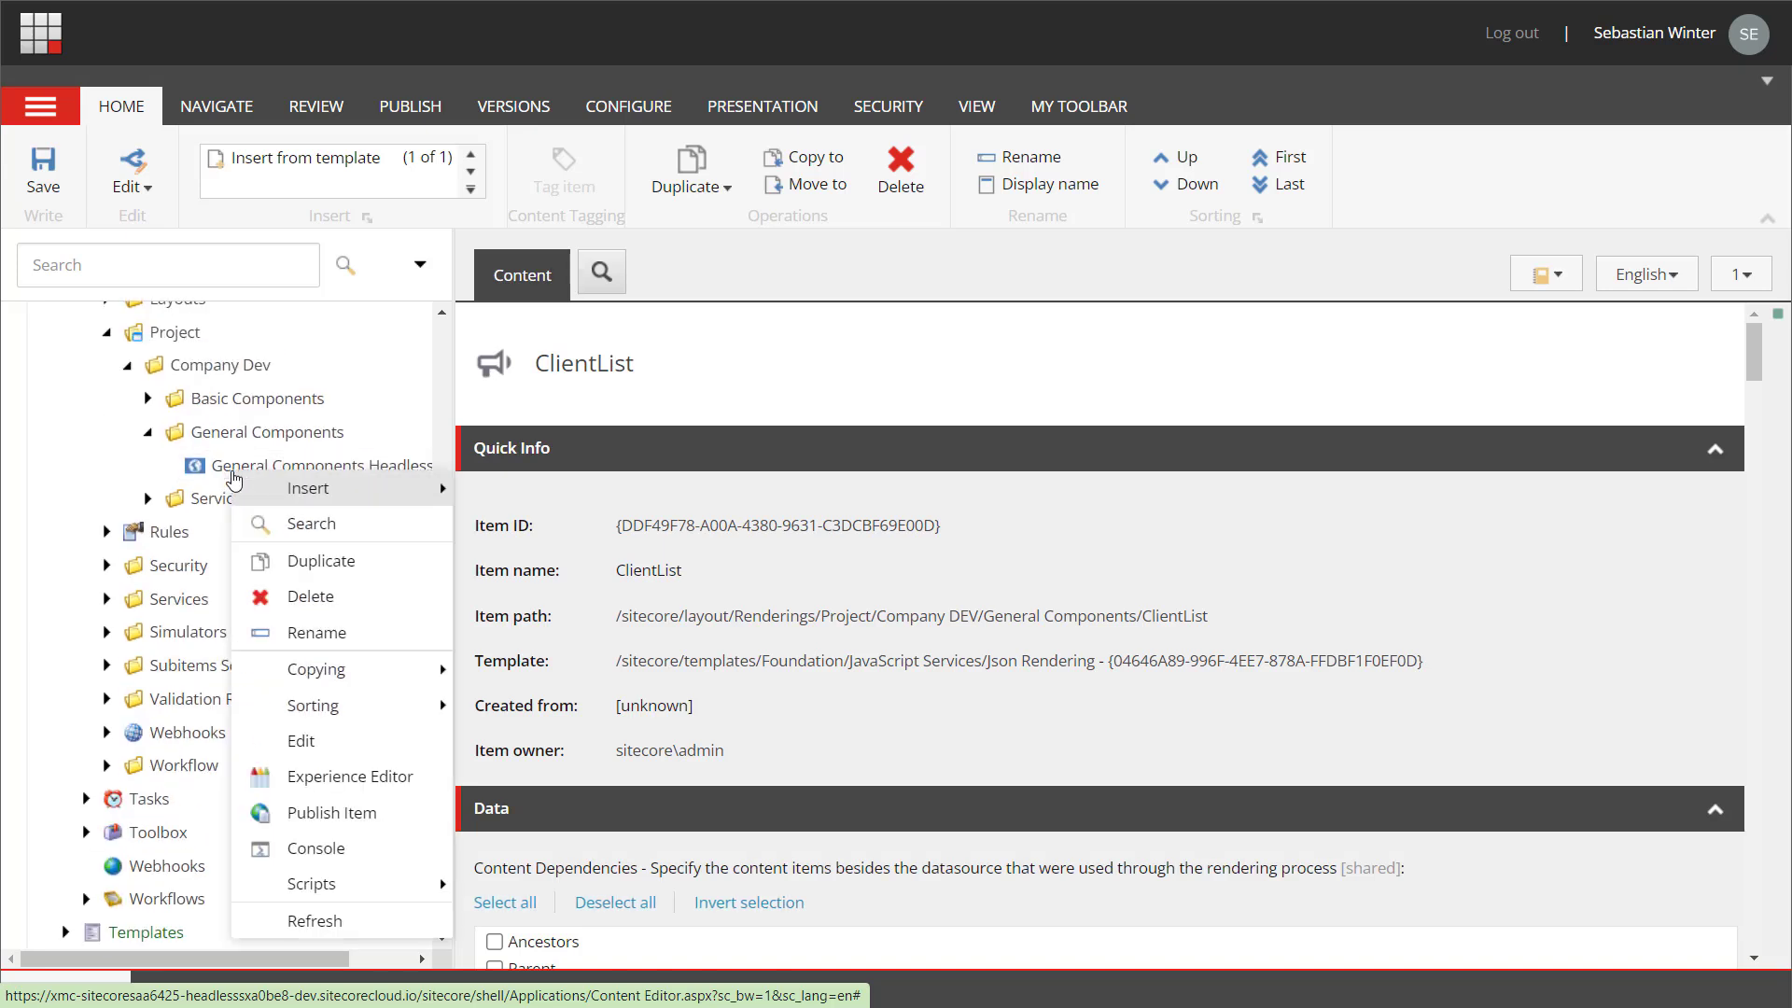
{"action": "left_click", "coordinate": [270, 920]}
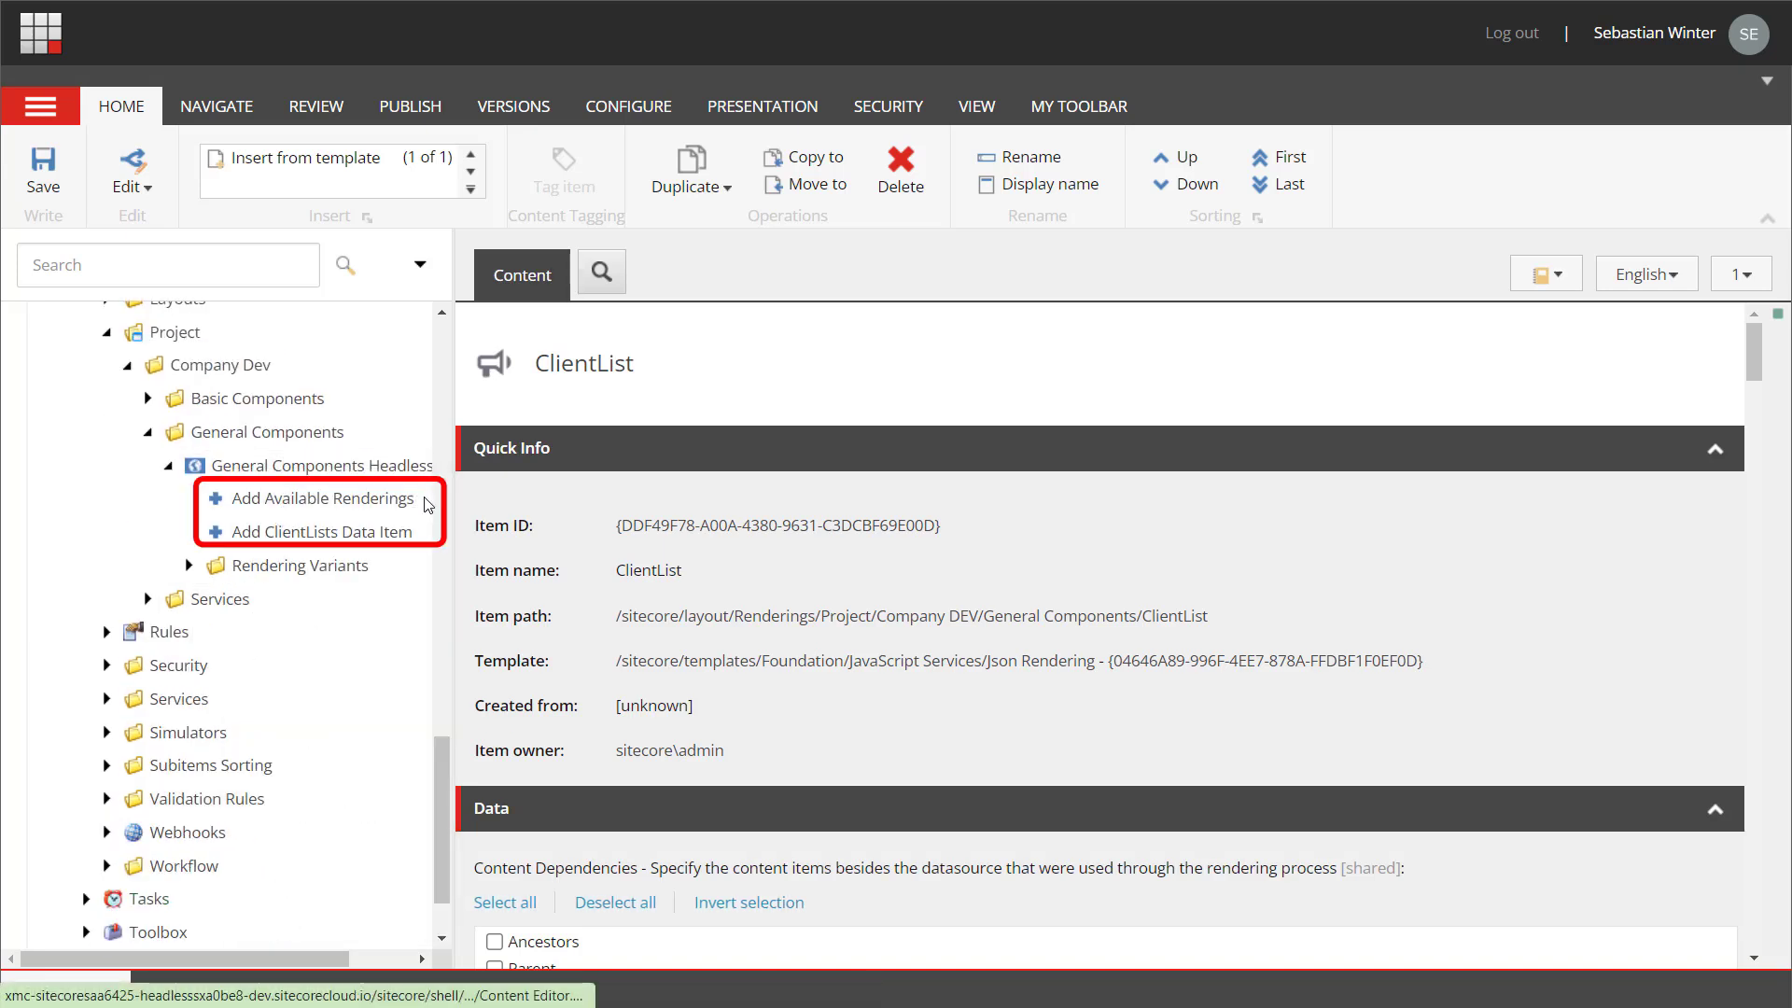
{"action": "left_click_drag", "start_coordinate": [456, 498], "coordinate": [634, 498]}
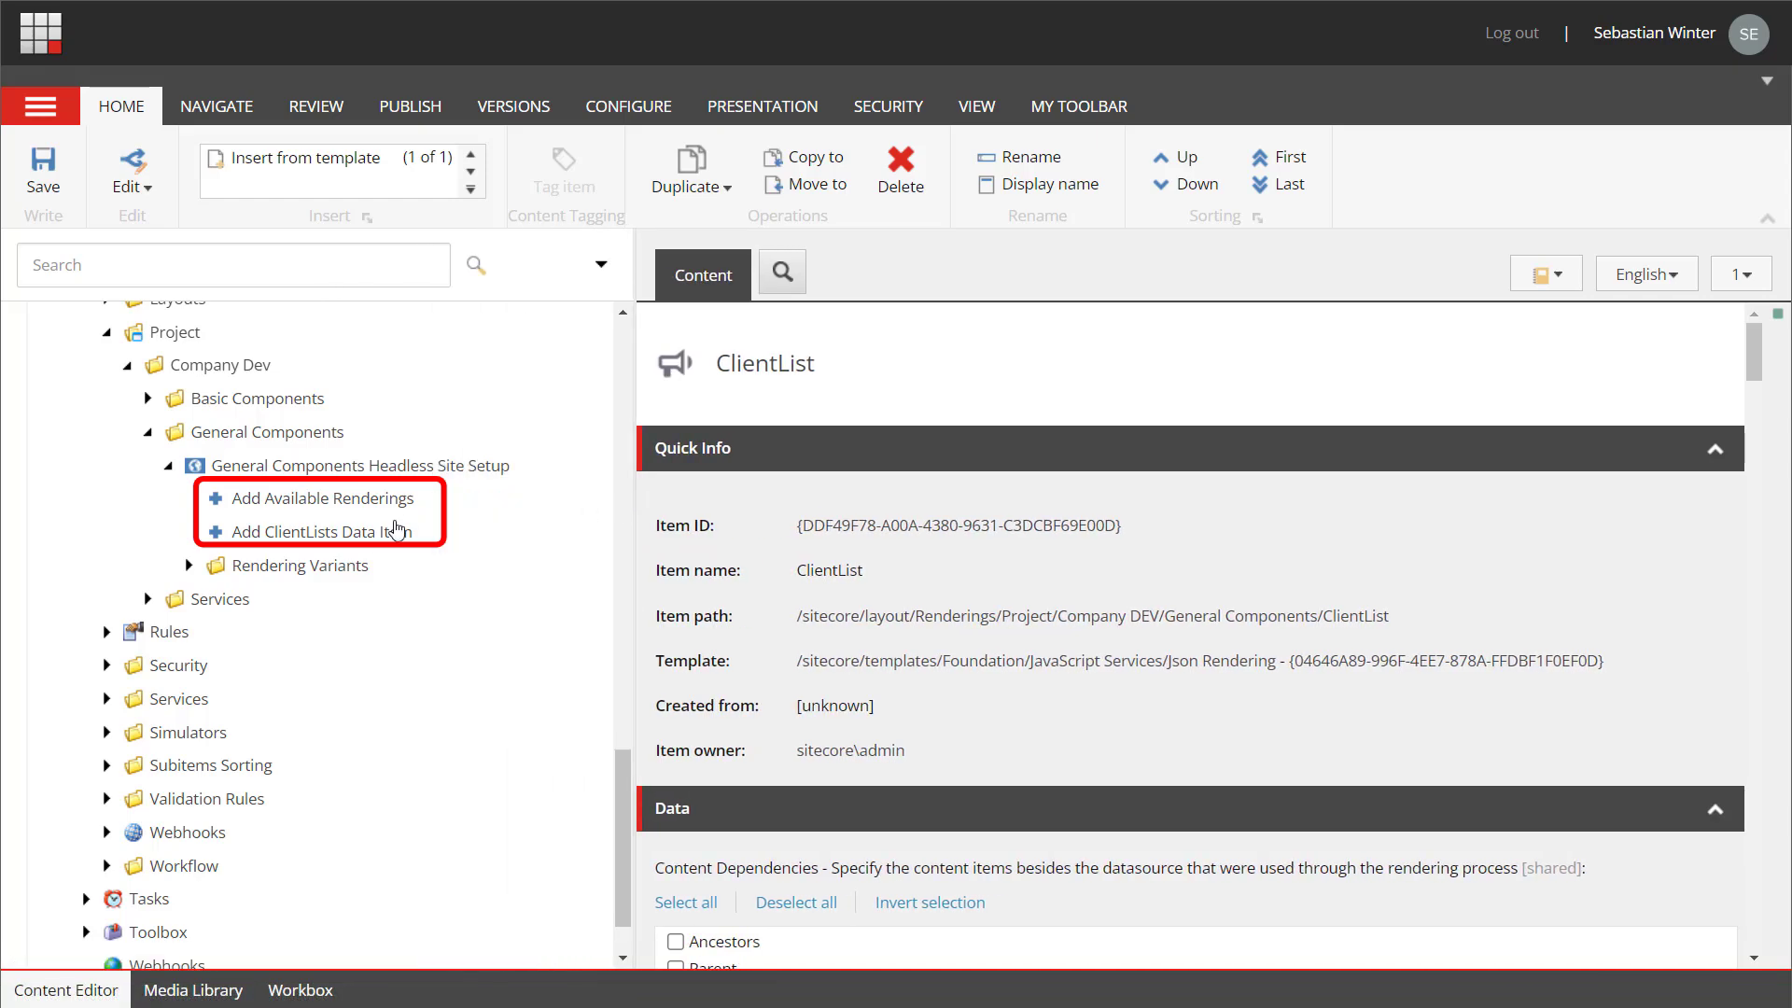
- Review the location, template, name and fields of the Add ClientLists Data Item action
{"action": "left_click", "coordinate": [367, 532]}
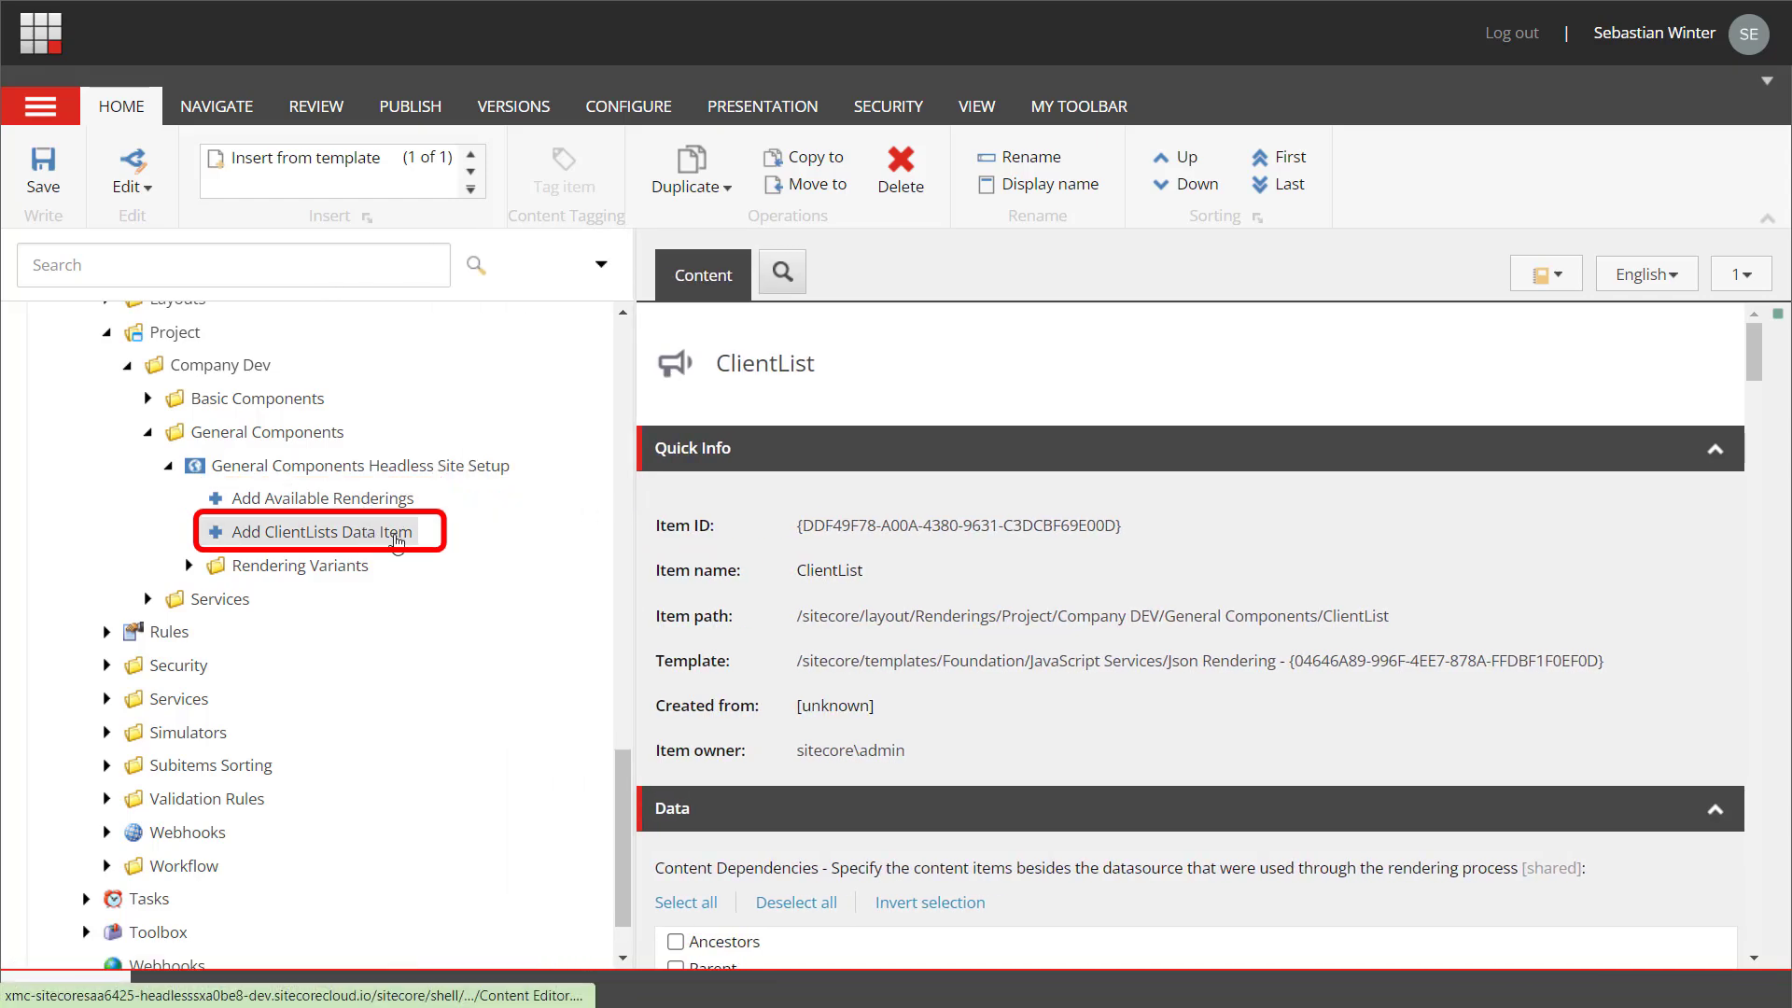
{"action": "scroll", "coordinate": [980, 585], "scroll_direction": "down", "scroll_amount": 5}
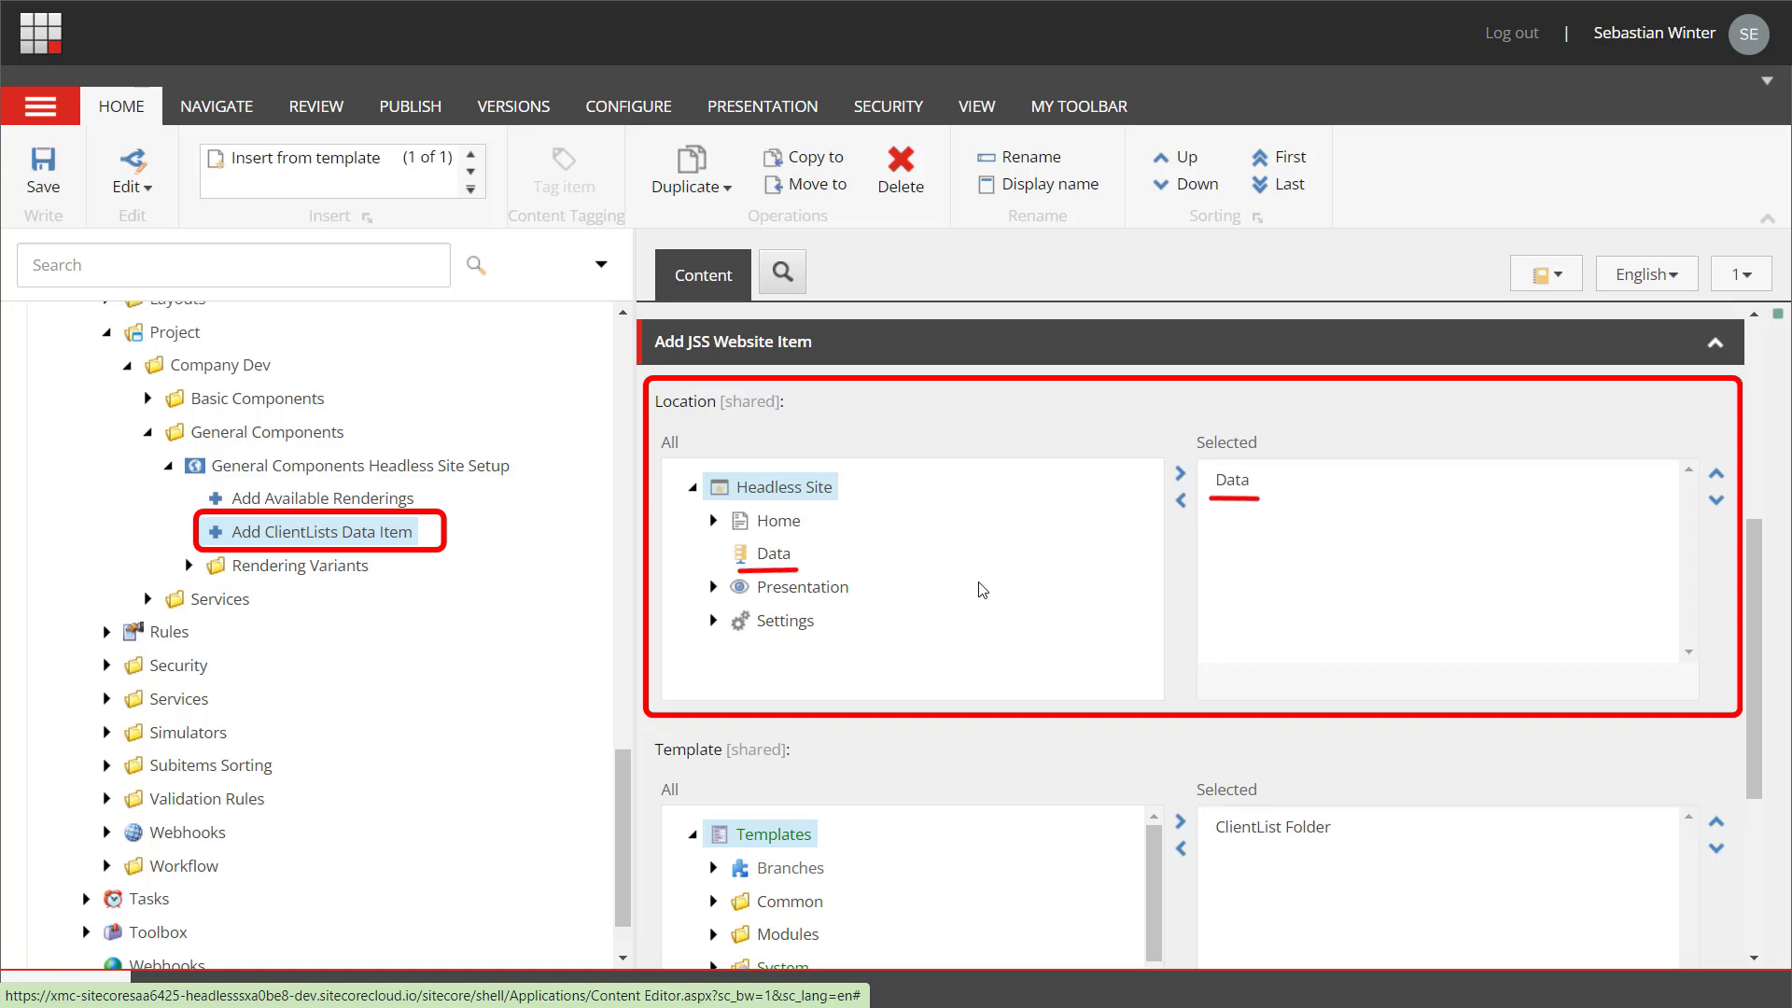
{"action": "scroll", "coordinate": [982, 590], "scroll_direction": "down", "scroll_amount": 4}
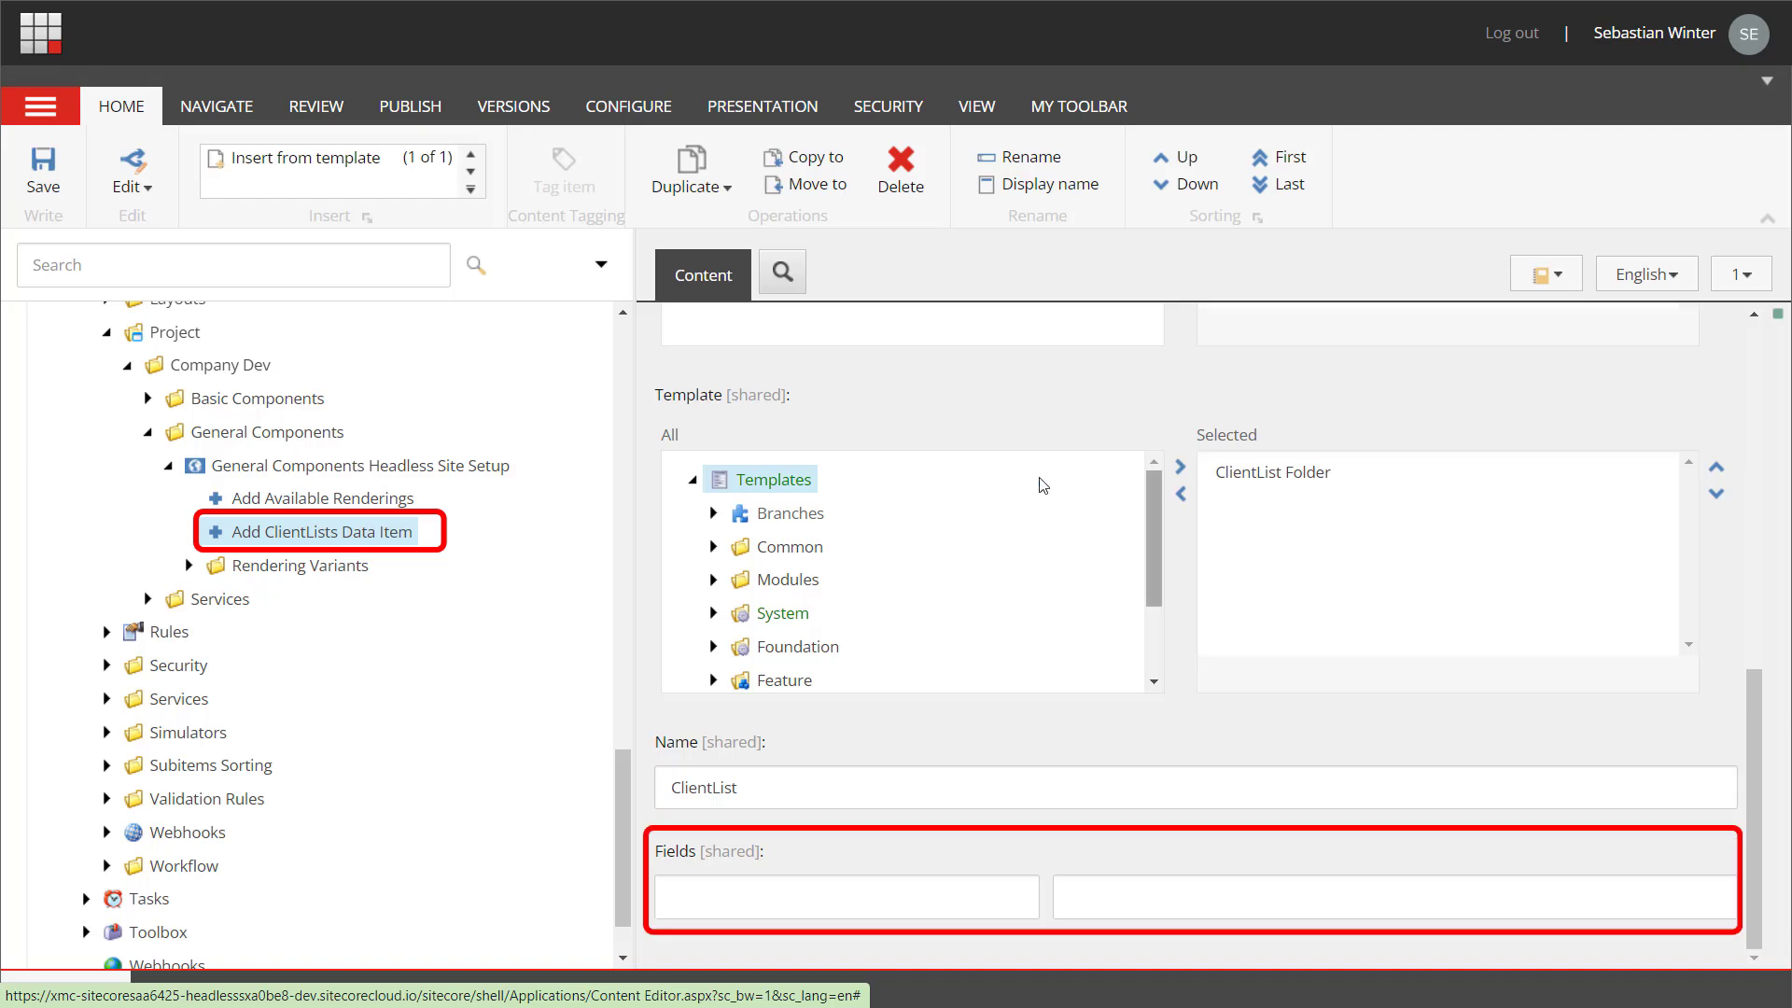
- Review the location, template and name settings of the Add Available Renderings action
{"action": "left_click", "coordinate": [374, 501]}
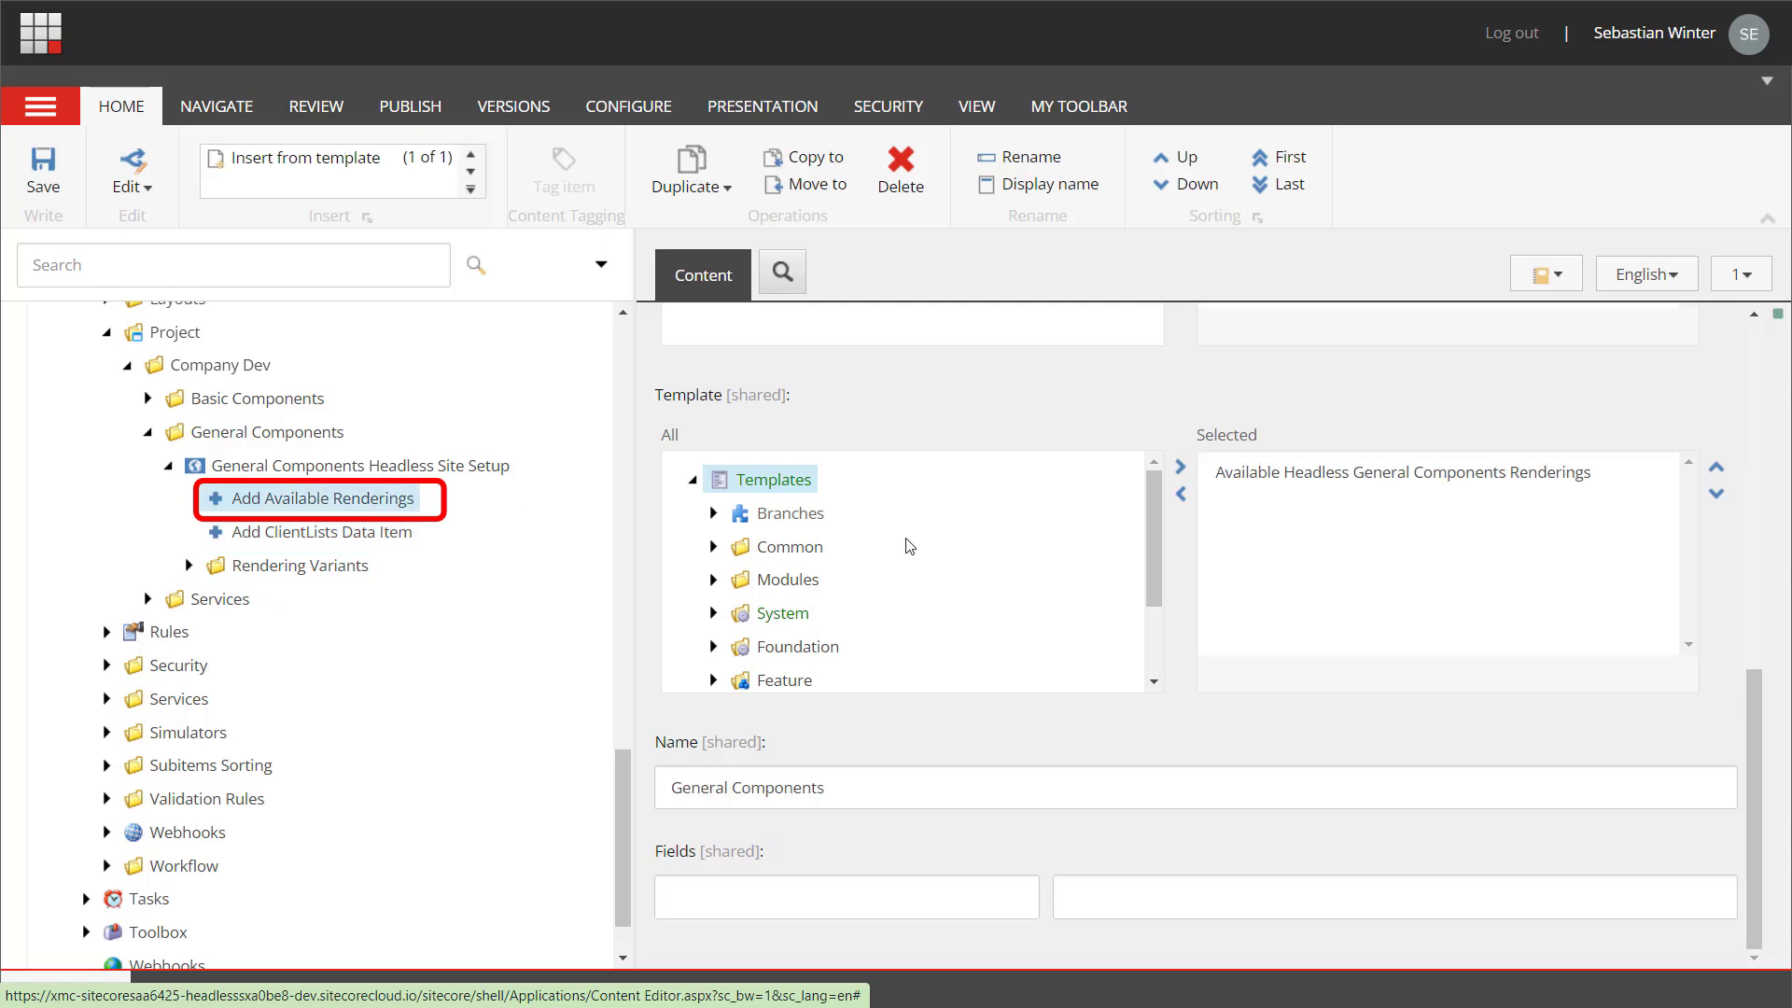
{"action": "scroll", "coordinate": [1264, 573], "scroll_direction": "down", "scroll_amount": 4}
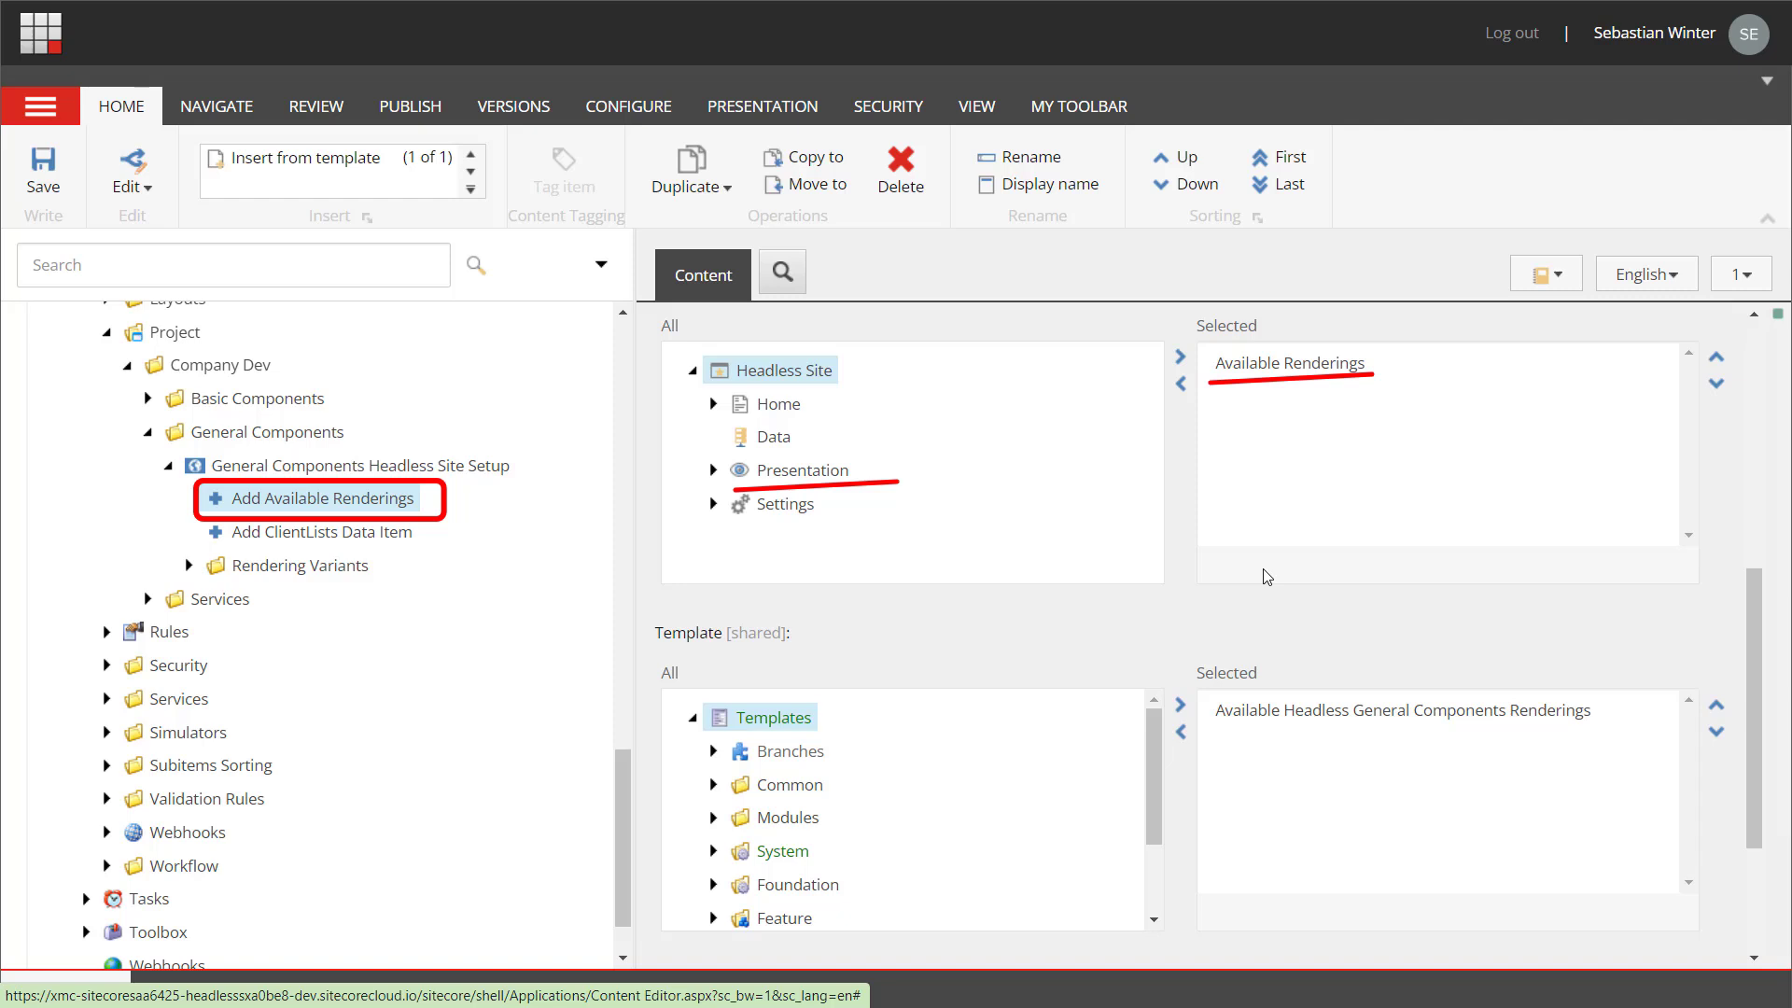
{"action": "scroll", "coordinate": [1267, 576], "scroll_direction": "down", "scroll_amount": 3}
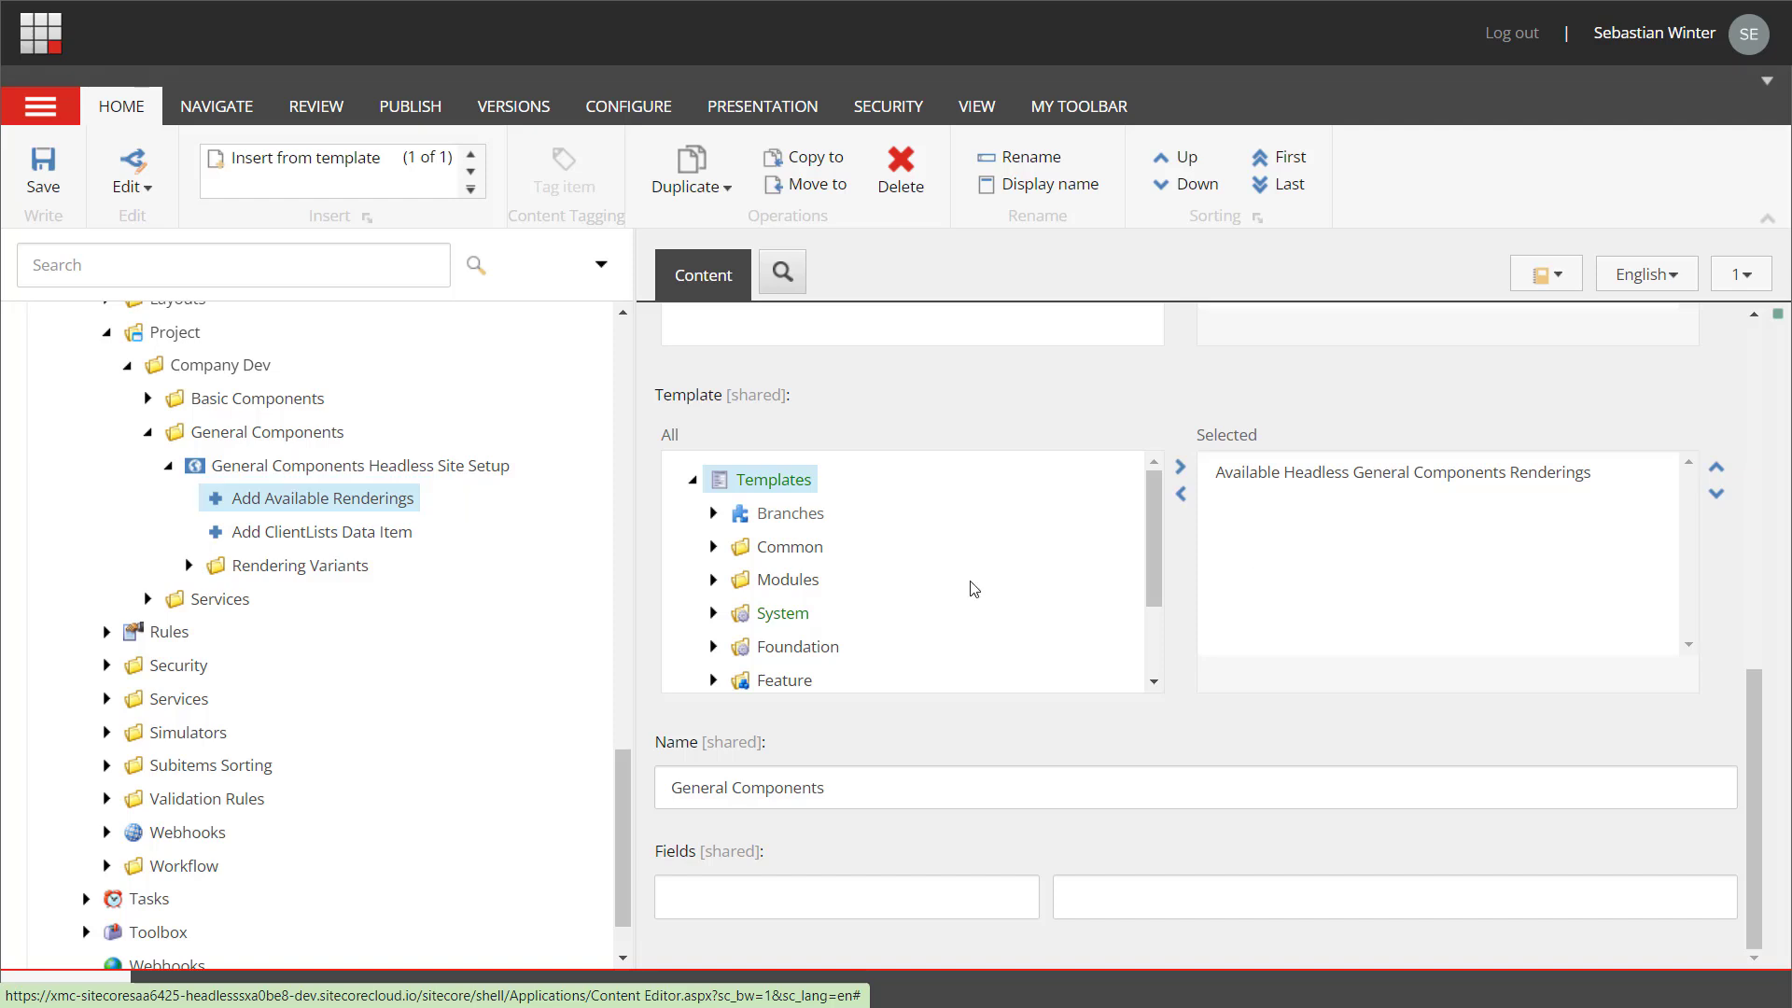
- Open the ClientList rendering in Company DEV's General Components and review its component name, datasource and layout service settings
{"action": "scroll", "coordinate": [280, 588], "scroll_direction": "up", "scroll_amount": 15}
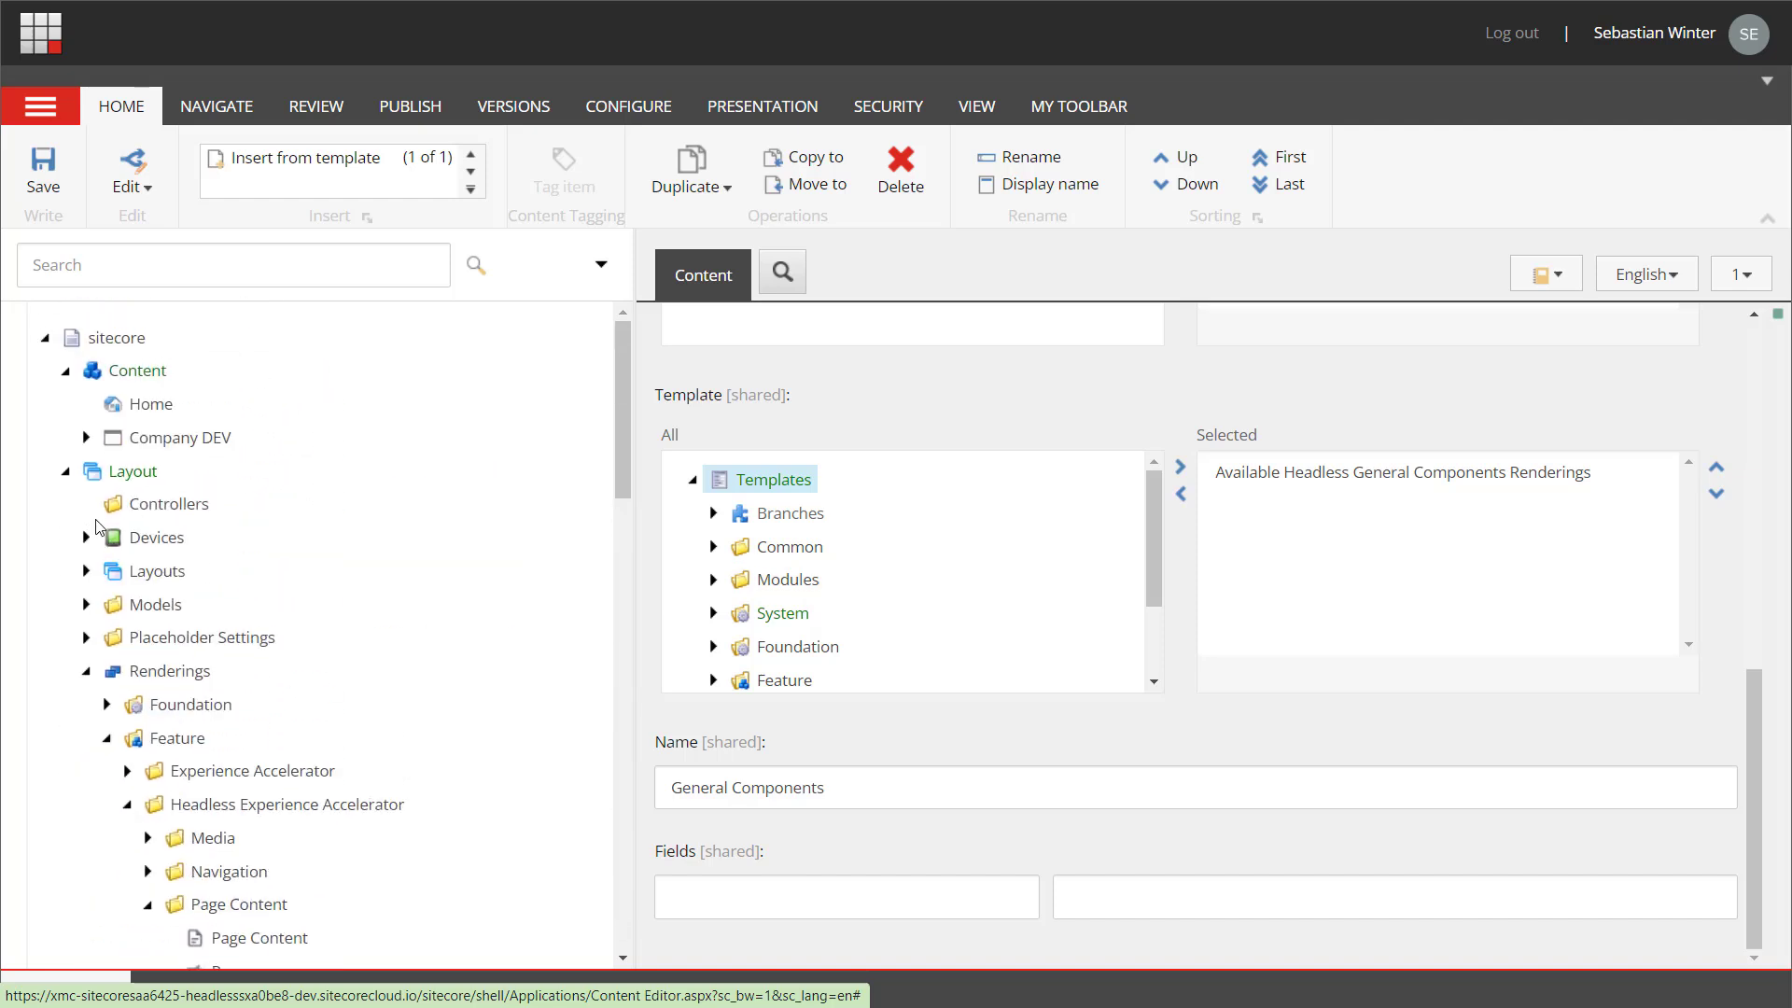
{"action": "left_click", "coordinate": [106, 737]}
{"action": "scroll", "coordinate": [234, 774], "scroll_direction": "down", "scroll_amount": 2}
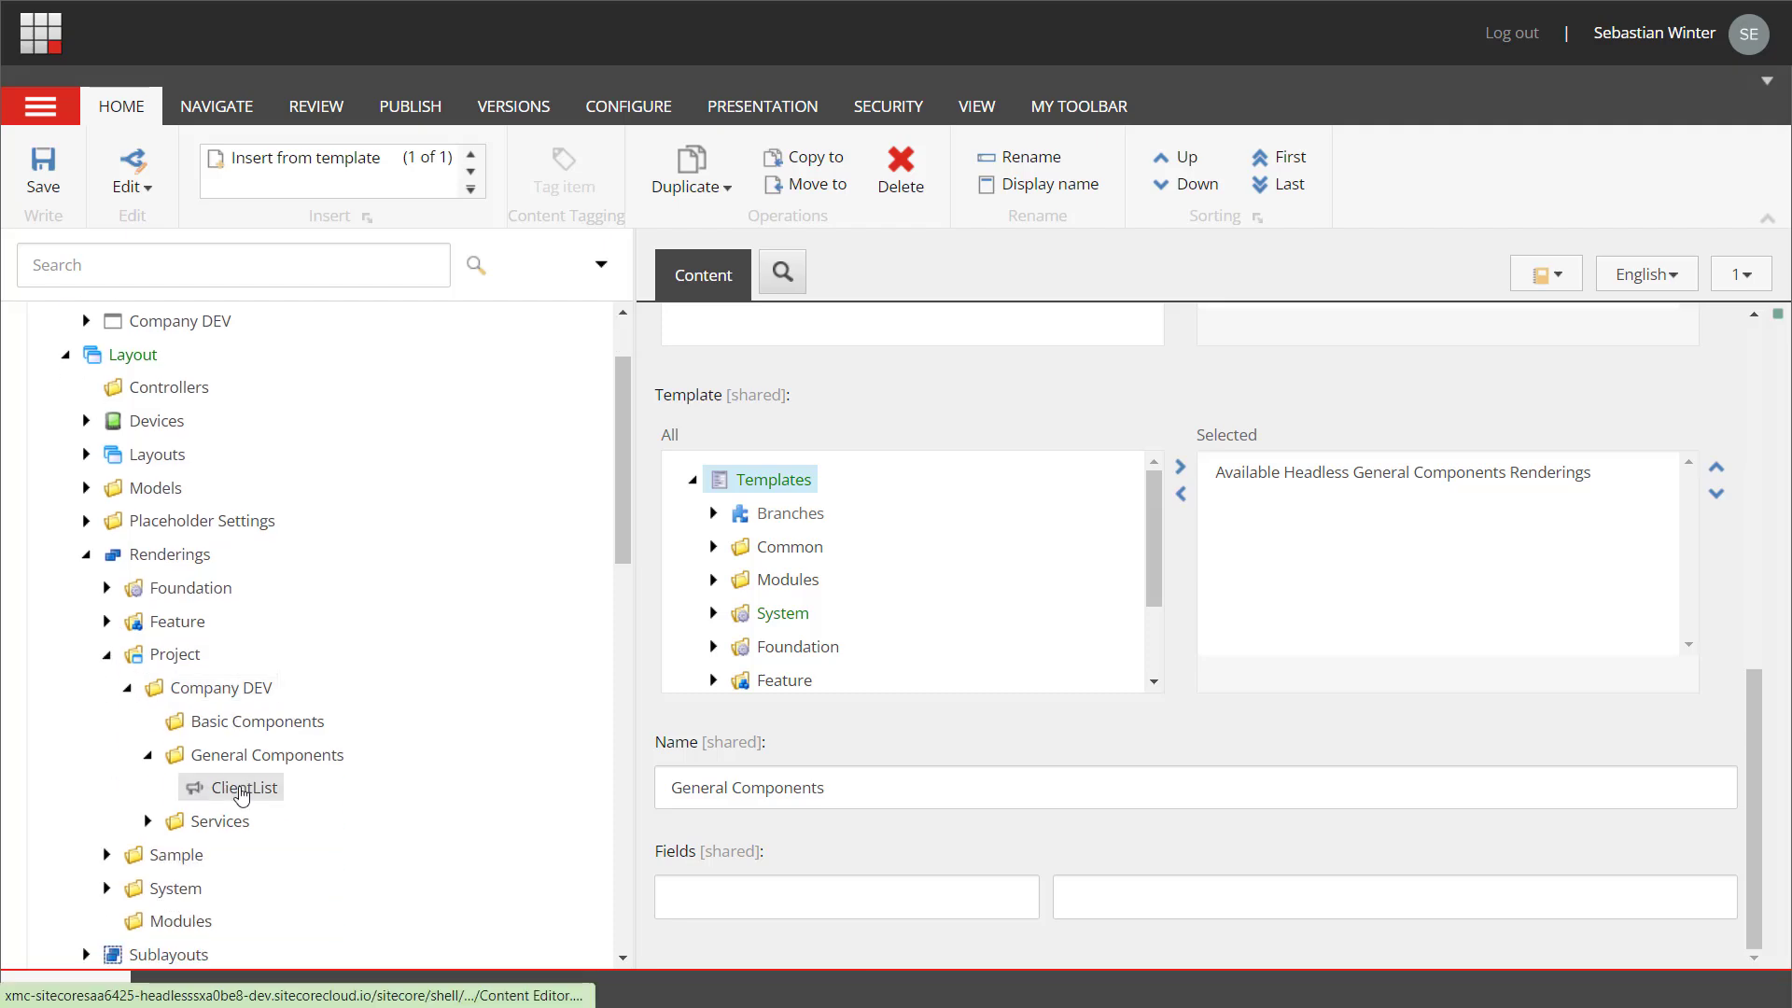
{"action": "left_click", "coordinate": [241, 790]}
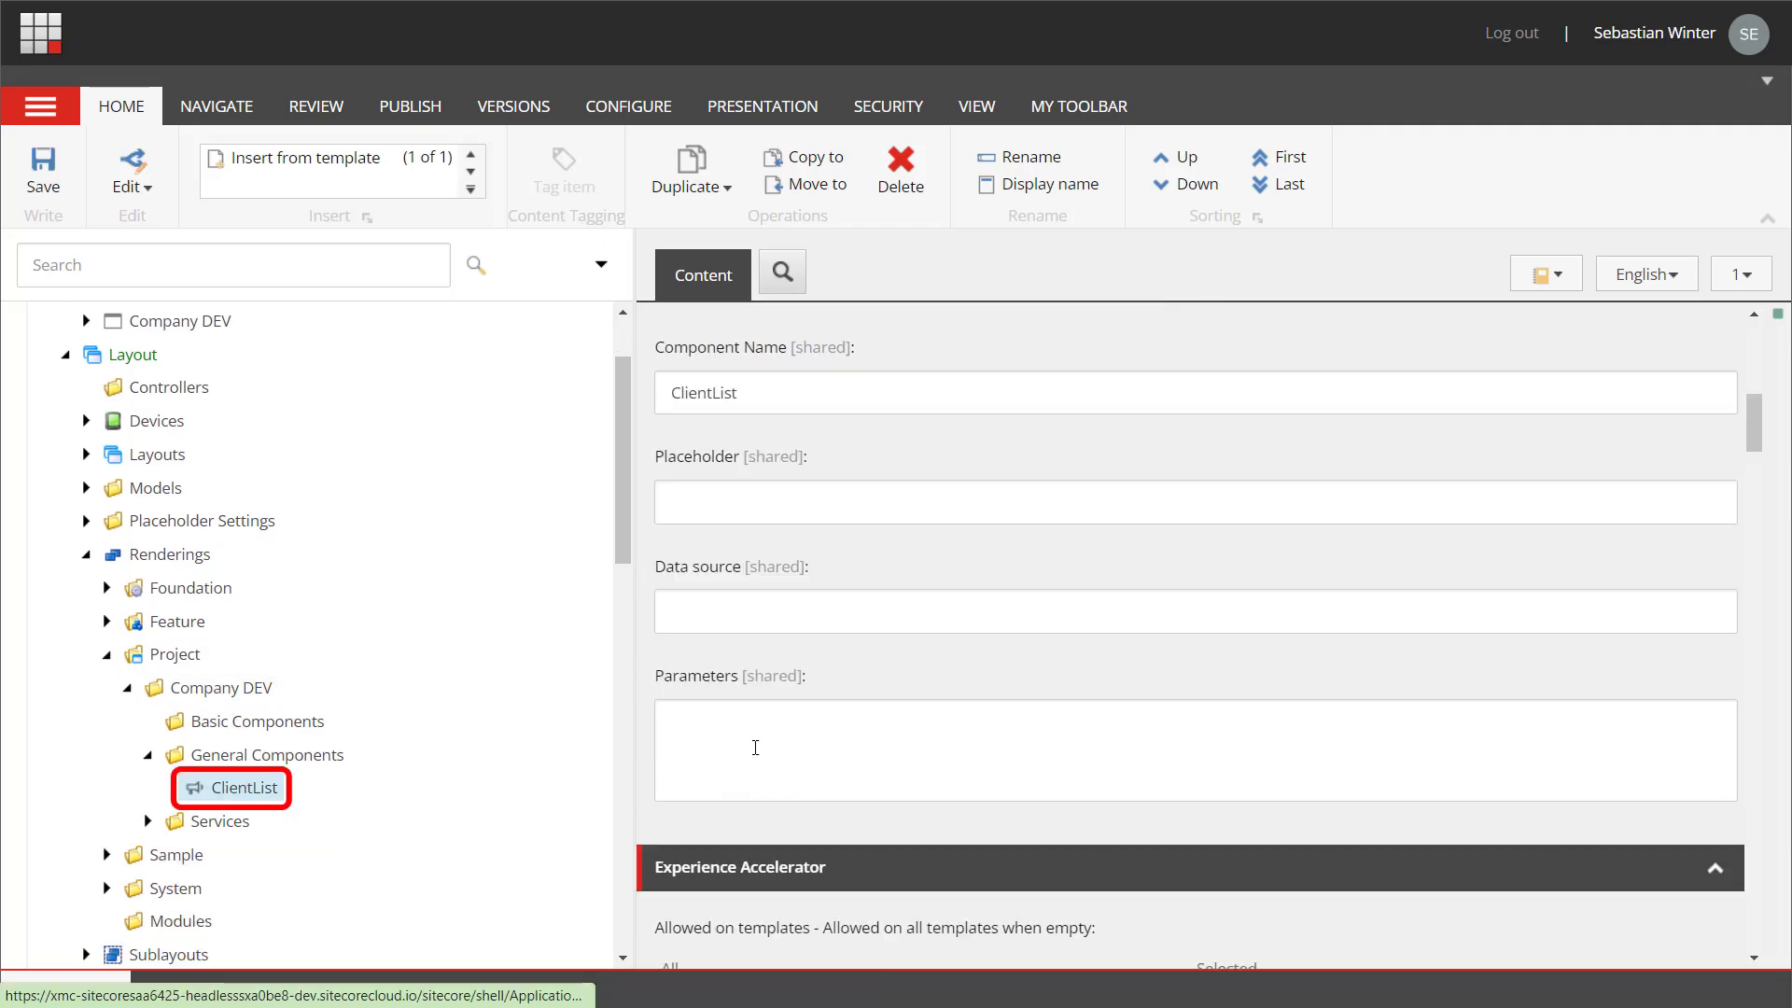
{"action": "scroll", "coordinate": [955, 656], "scroll_direction": "down", "scroll_amount": 20}
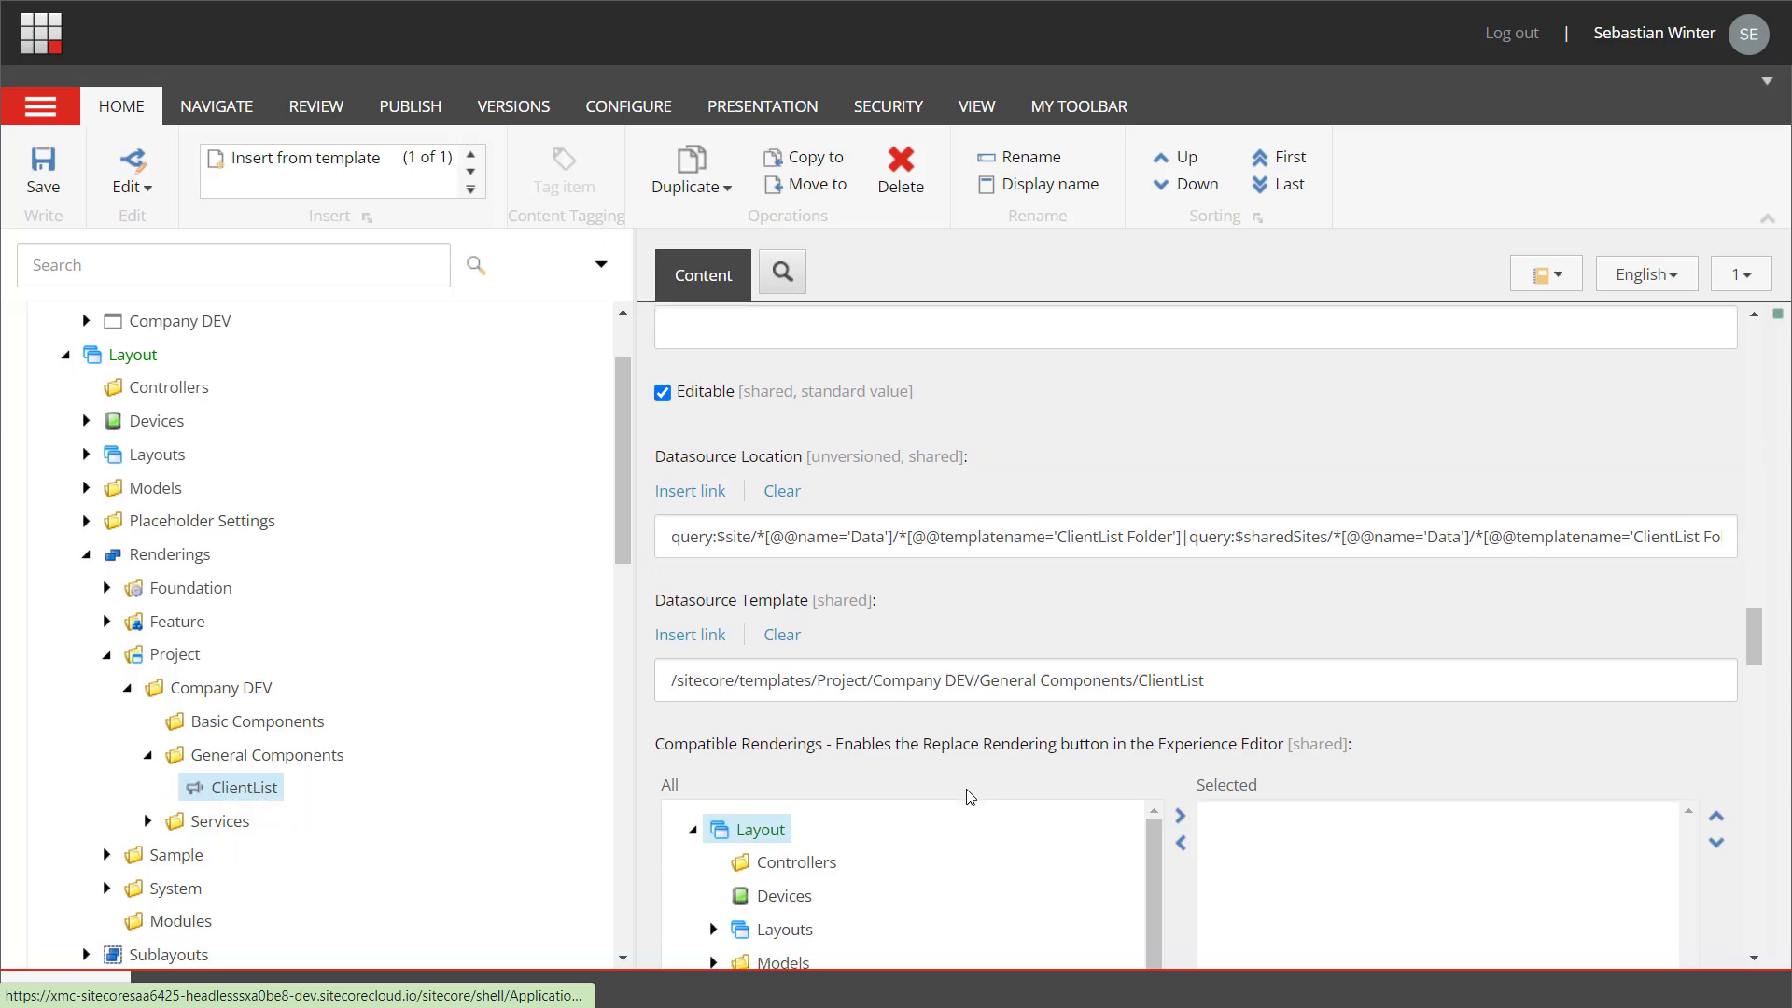
{"action": "scroll", "coordinate": [970, 796], "scroll_direction": "down", "scroll_amount": 10}
{"action": "scroll", "coordinate": [970, 796], "scroll_direction": "down", "scroll_amount": 5}
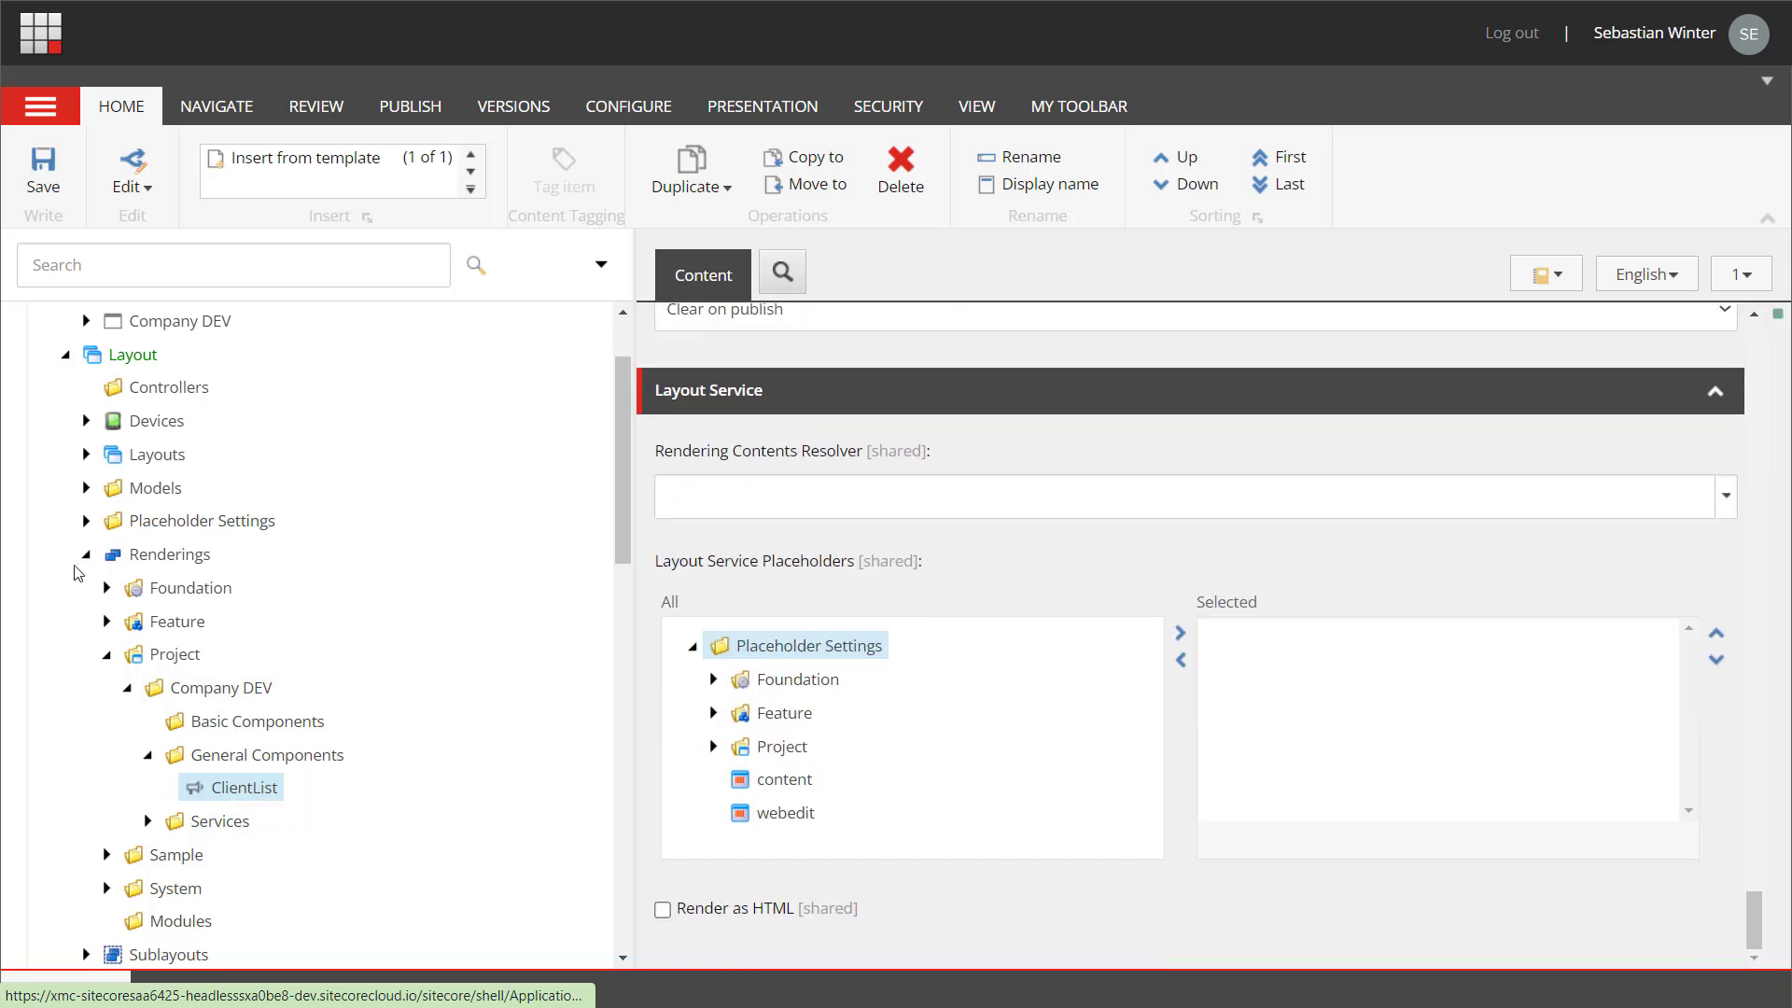
- Inspect the ClientList and ClientList Folder templates in the Company DEV project's General Components folder
{"action": "left_click", "coordinate": [66, 354]}
{"action": "left_click", "coordinate": [60, 416]}
{"action": "left_click", "coordinate": [66, 570]}
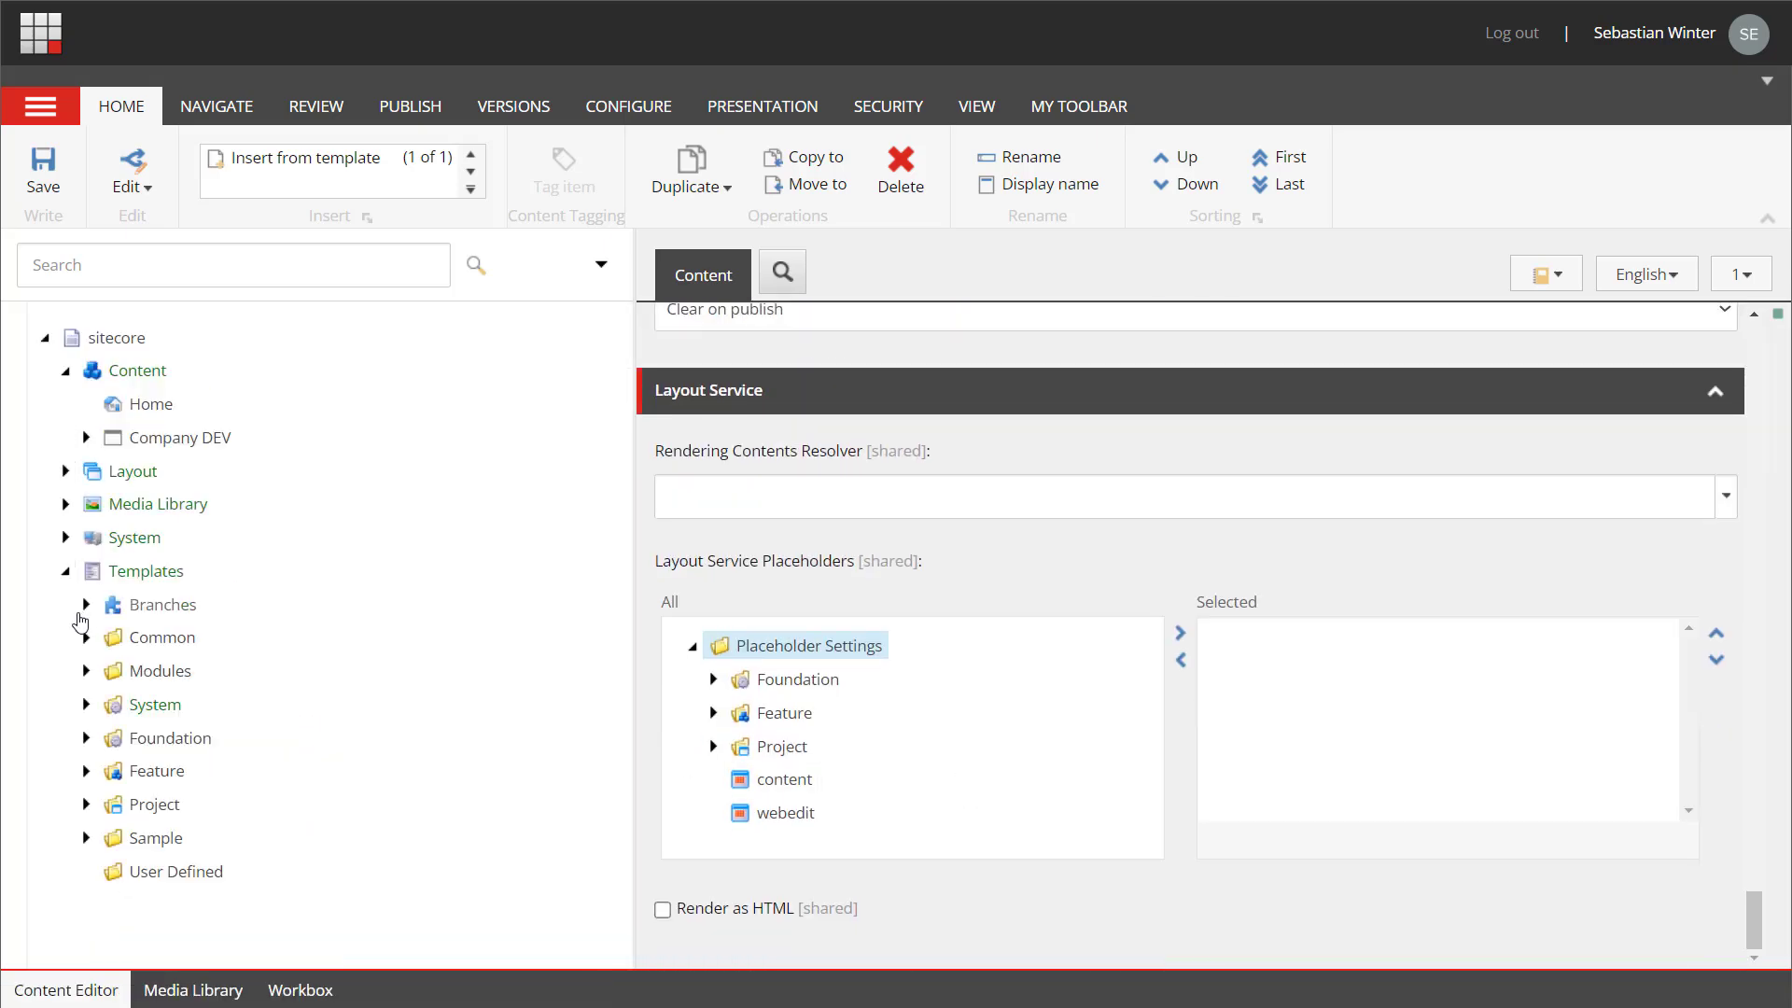
{"action": "left_click", "coordinate": [86, 803]}
{"action": "scroll", "coordinate": [345, 809], "scroll_direction": "down", "scroll_amount": 3}
{"action": "left_click", "coordinate": [224, 704]}
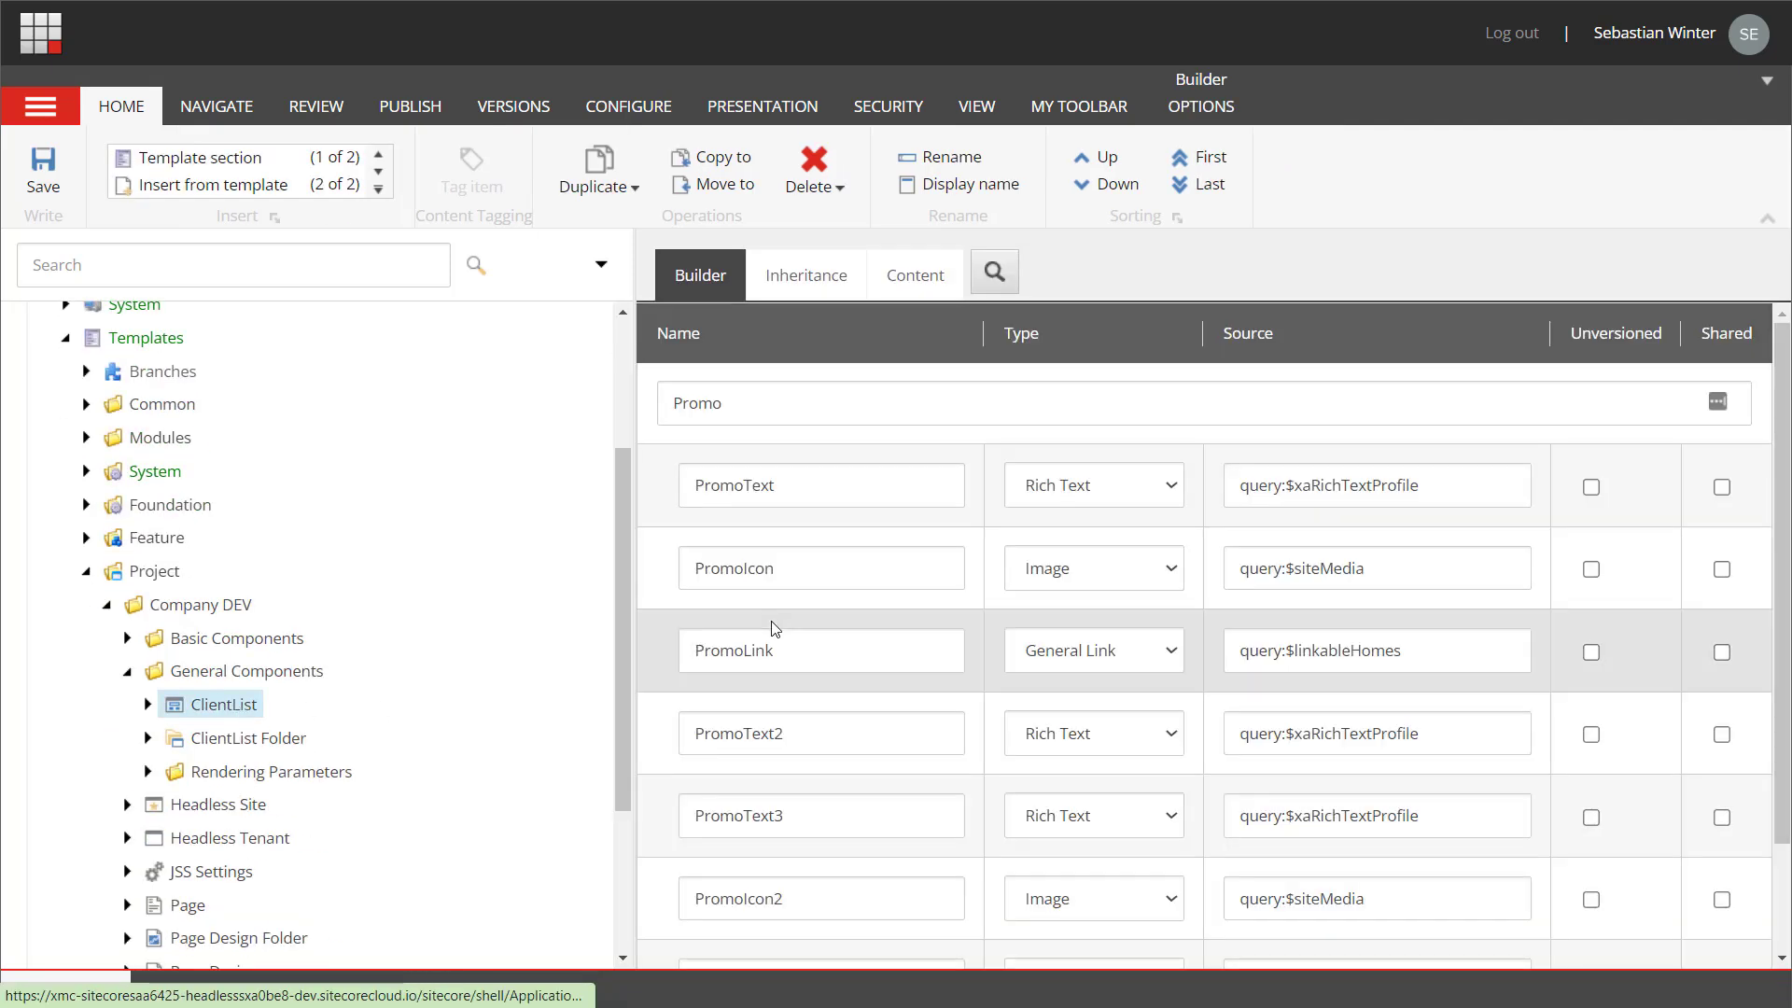
{"action": "left_click", "coordinate": [206, 742]}
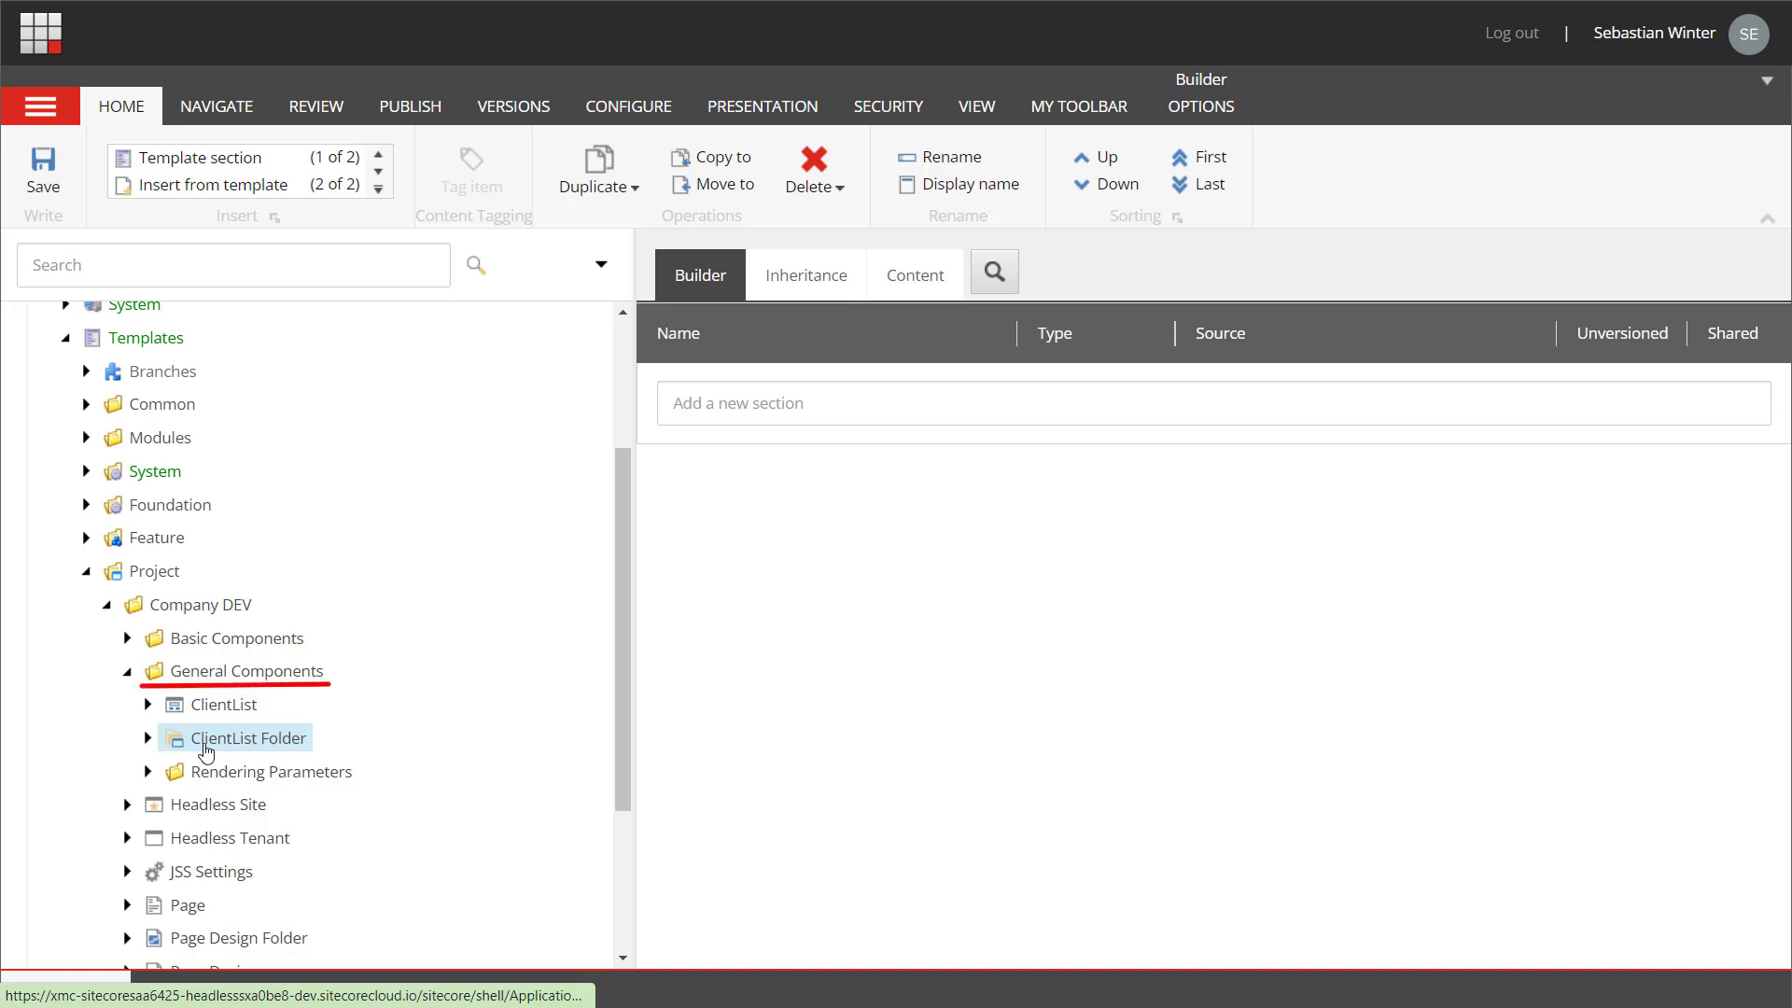
- Check the Renderings field of the $name item under the Available Headless General Components Renderings branch
{"action": "left_click", "coordinate": [86, 371]}
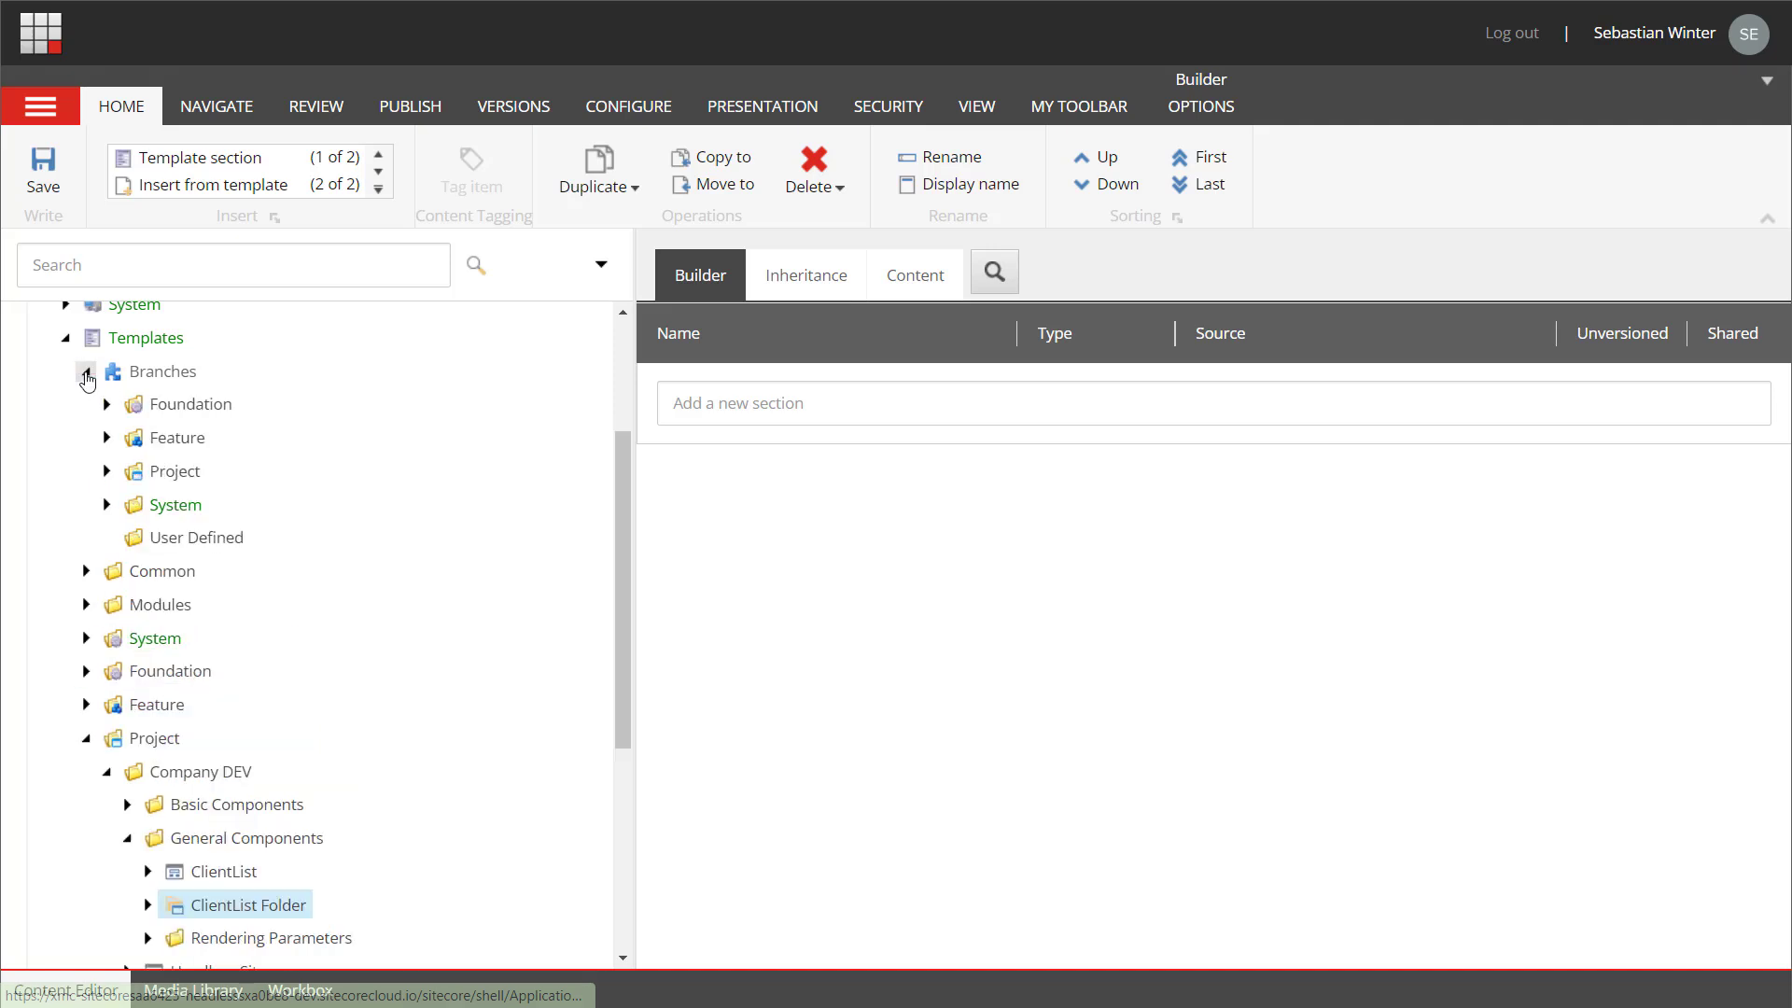
{"action": "left_click", "coordinate": [106, 470]}
{"action": "left_click", "coordinate": [127, 504]}
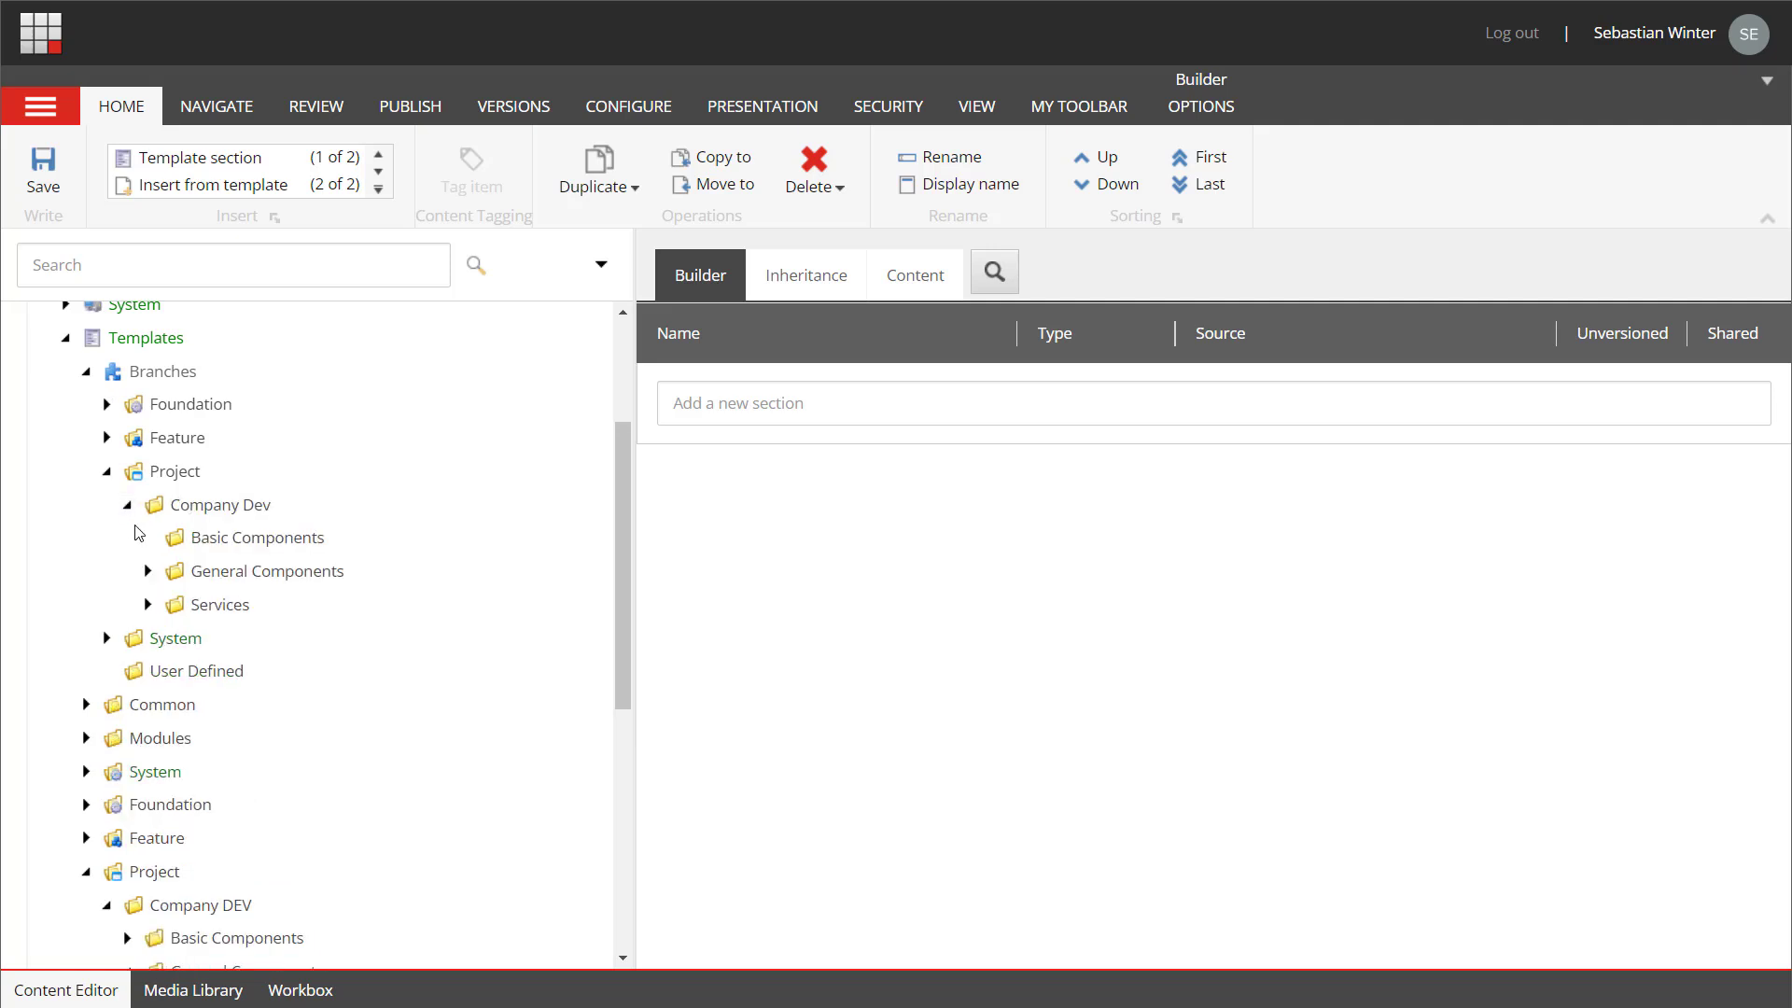
{"action": "left_click", "coordinate": [147, 570]}
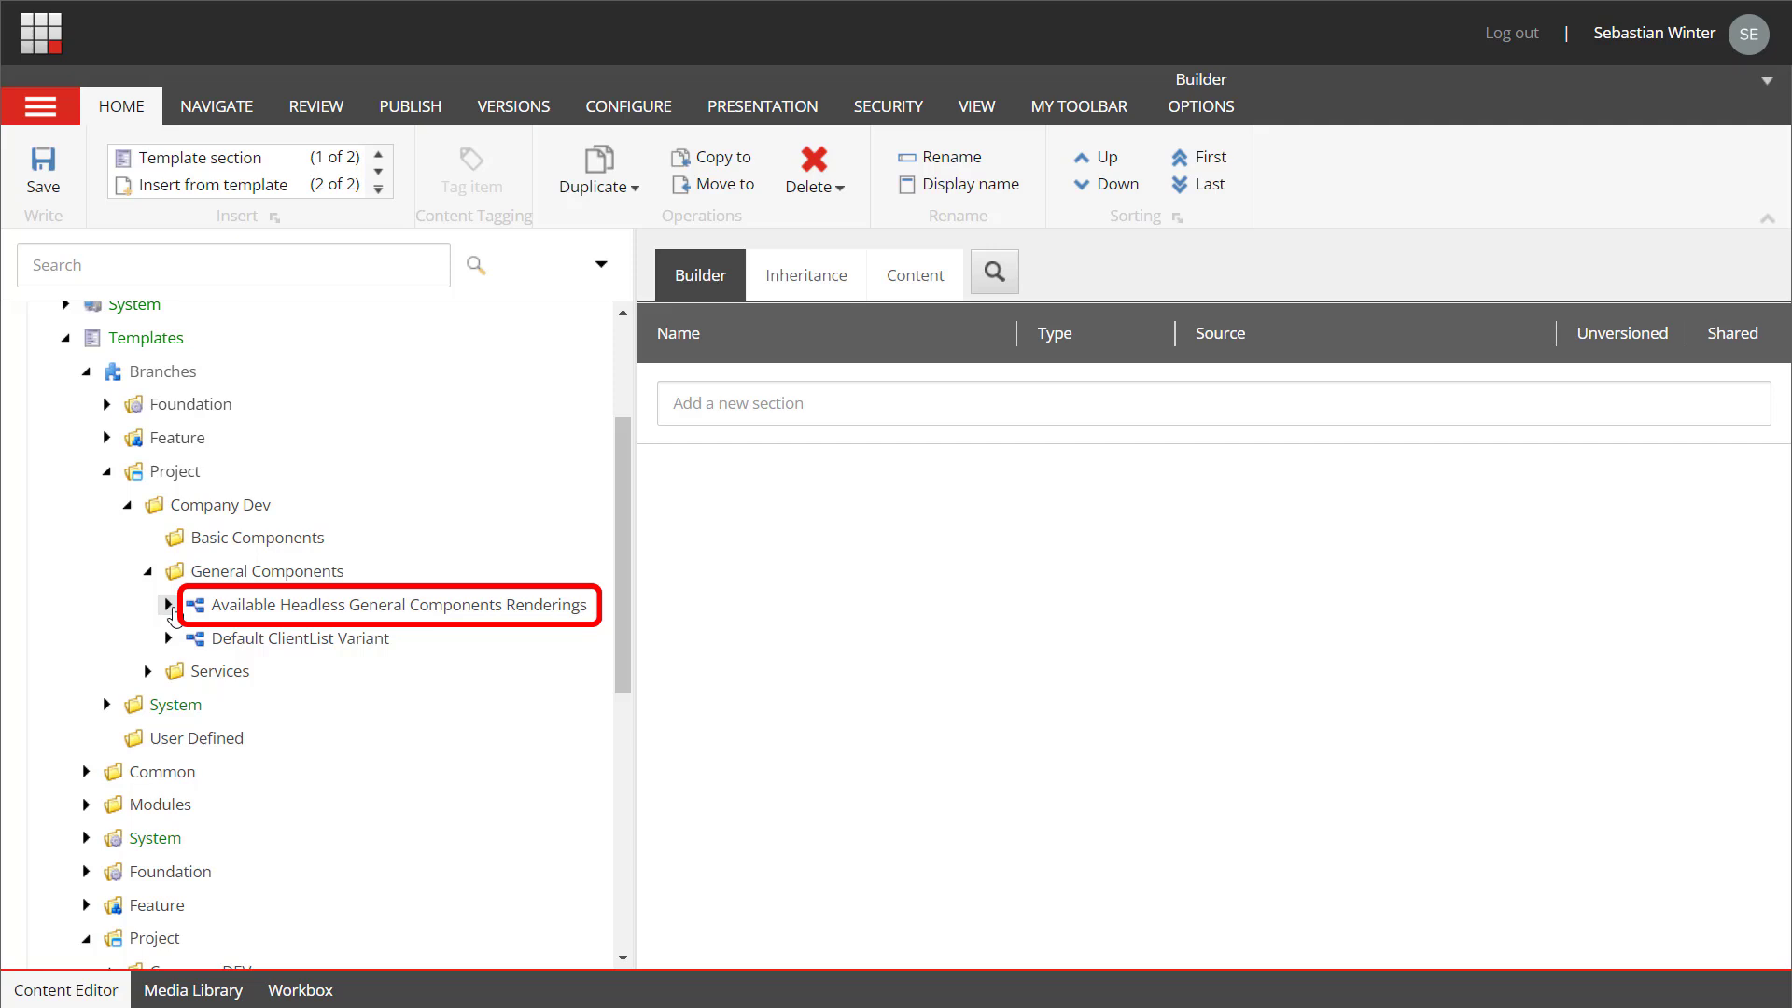
{"action": "left_click", "coordinate": [168, 605]}
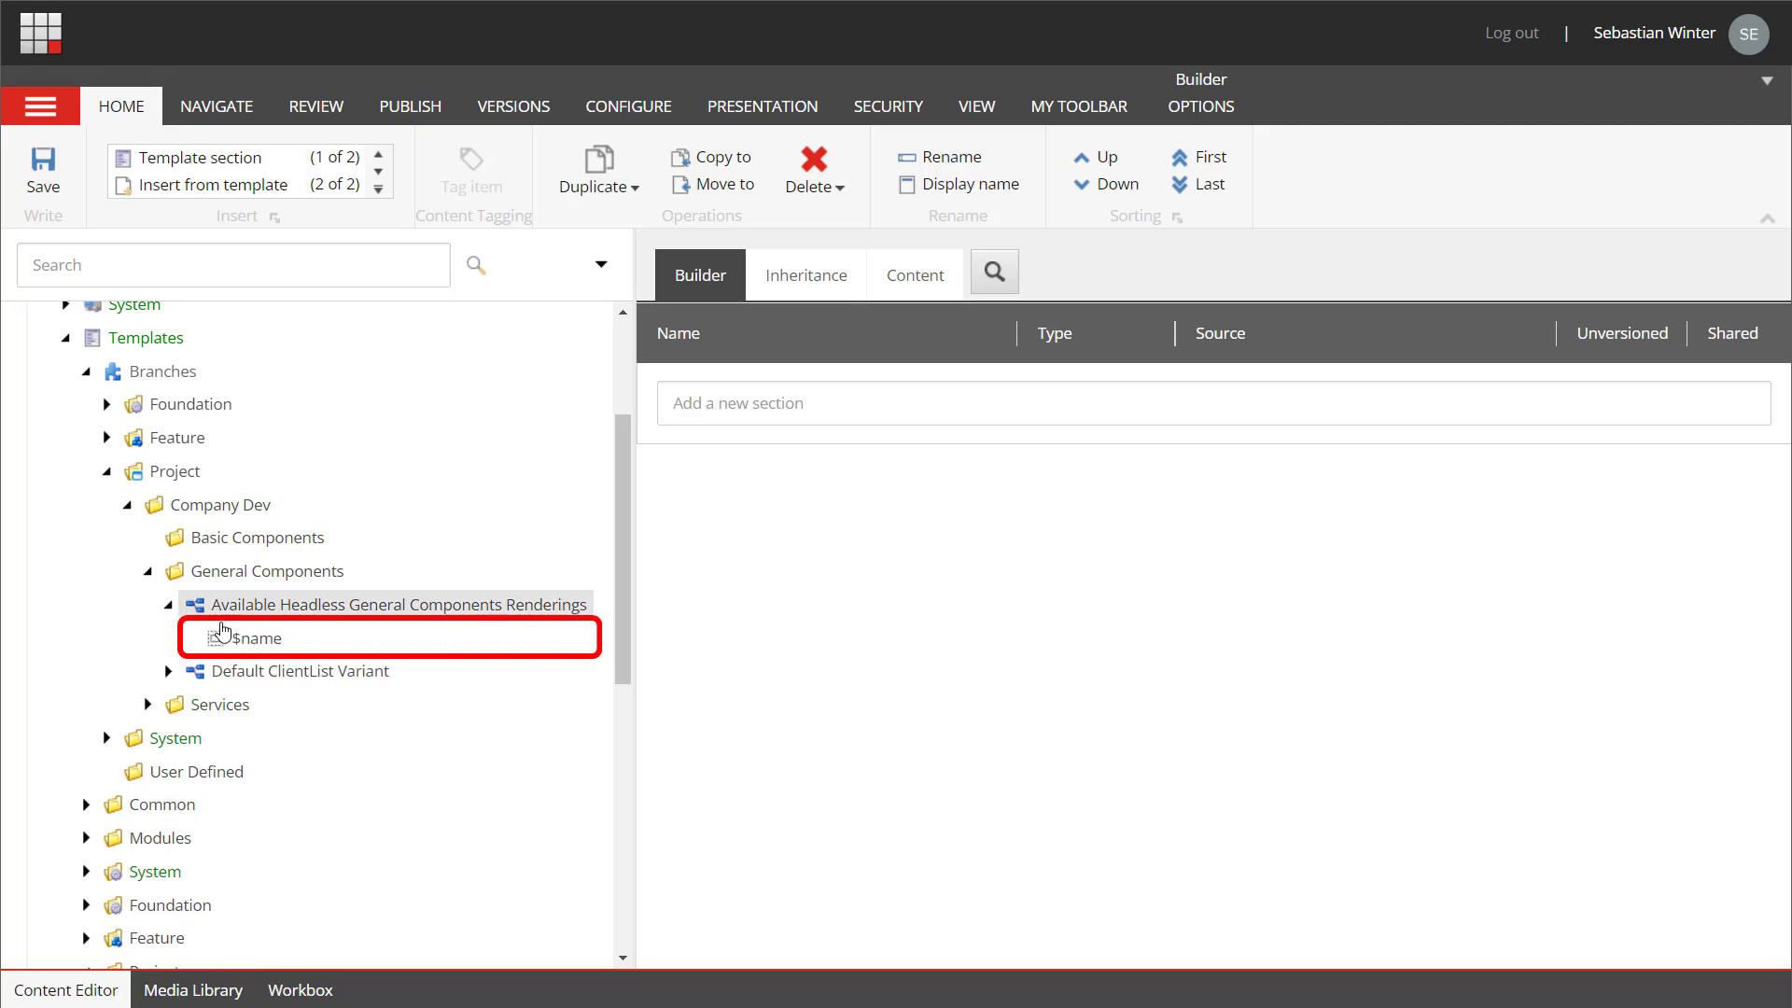
{"action": "left_click", "coordinate": [254, 638]}
{"action": "scroll", "coordinate": [956, 678], "scroll_direction": "down", "scroll_amount": 2}
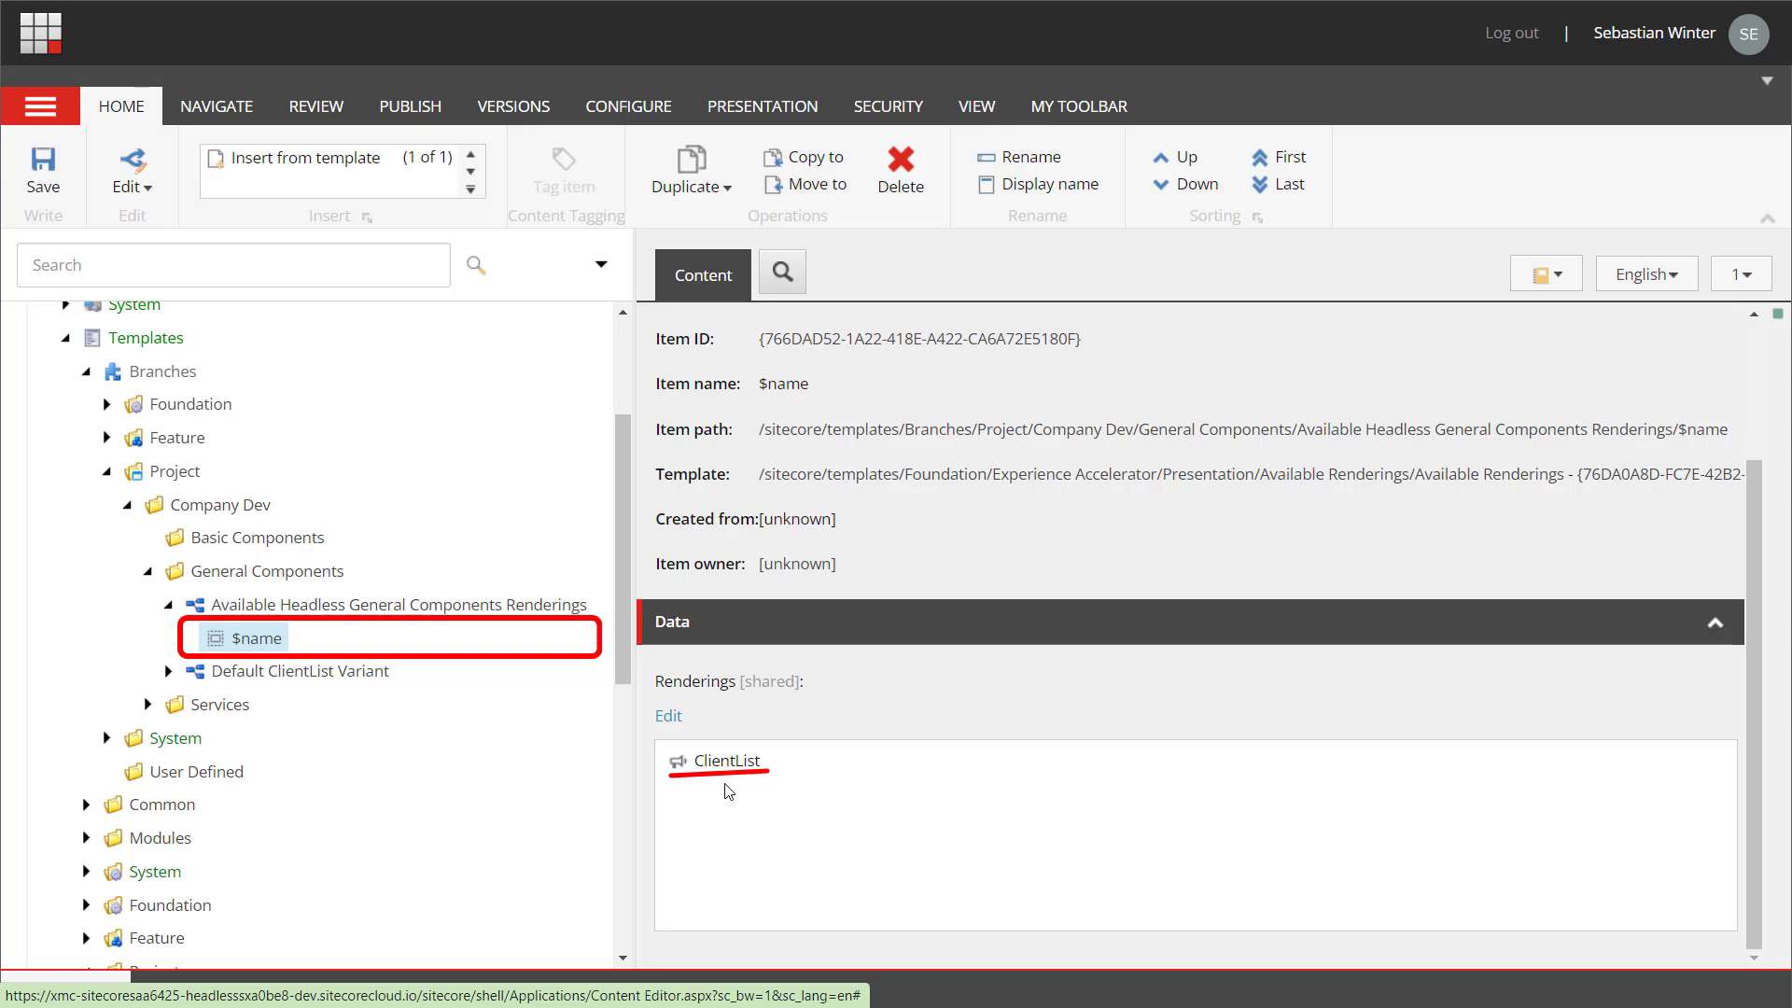
- Inspect the $name item and its Default variant under the Default ClientList Variant branch
{"action": "left_click", "coordinate": [168, 671]}
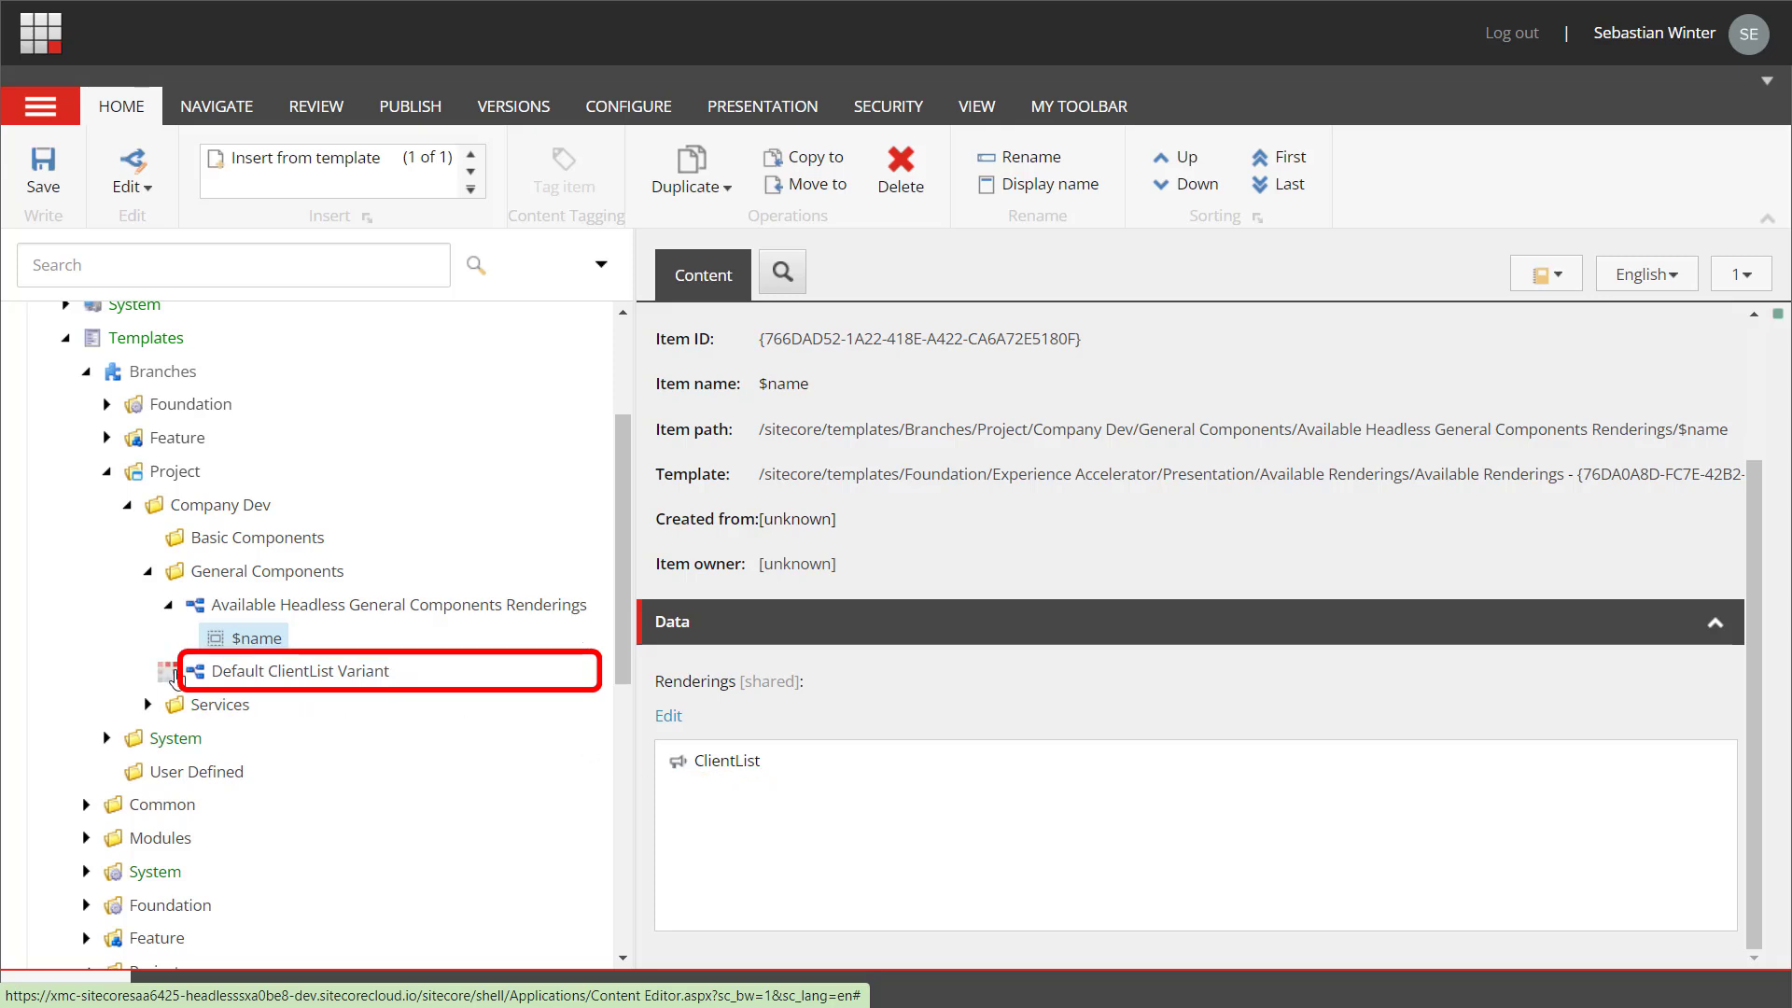
{"action": "left_click", "coordinate": [253, 701]}
{"action": "left_click", "coordinate": [188, 705]}
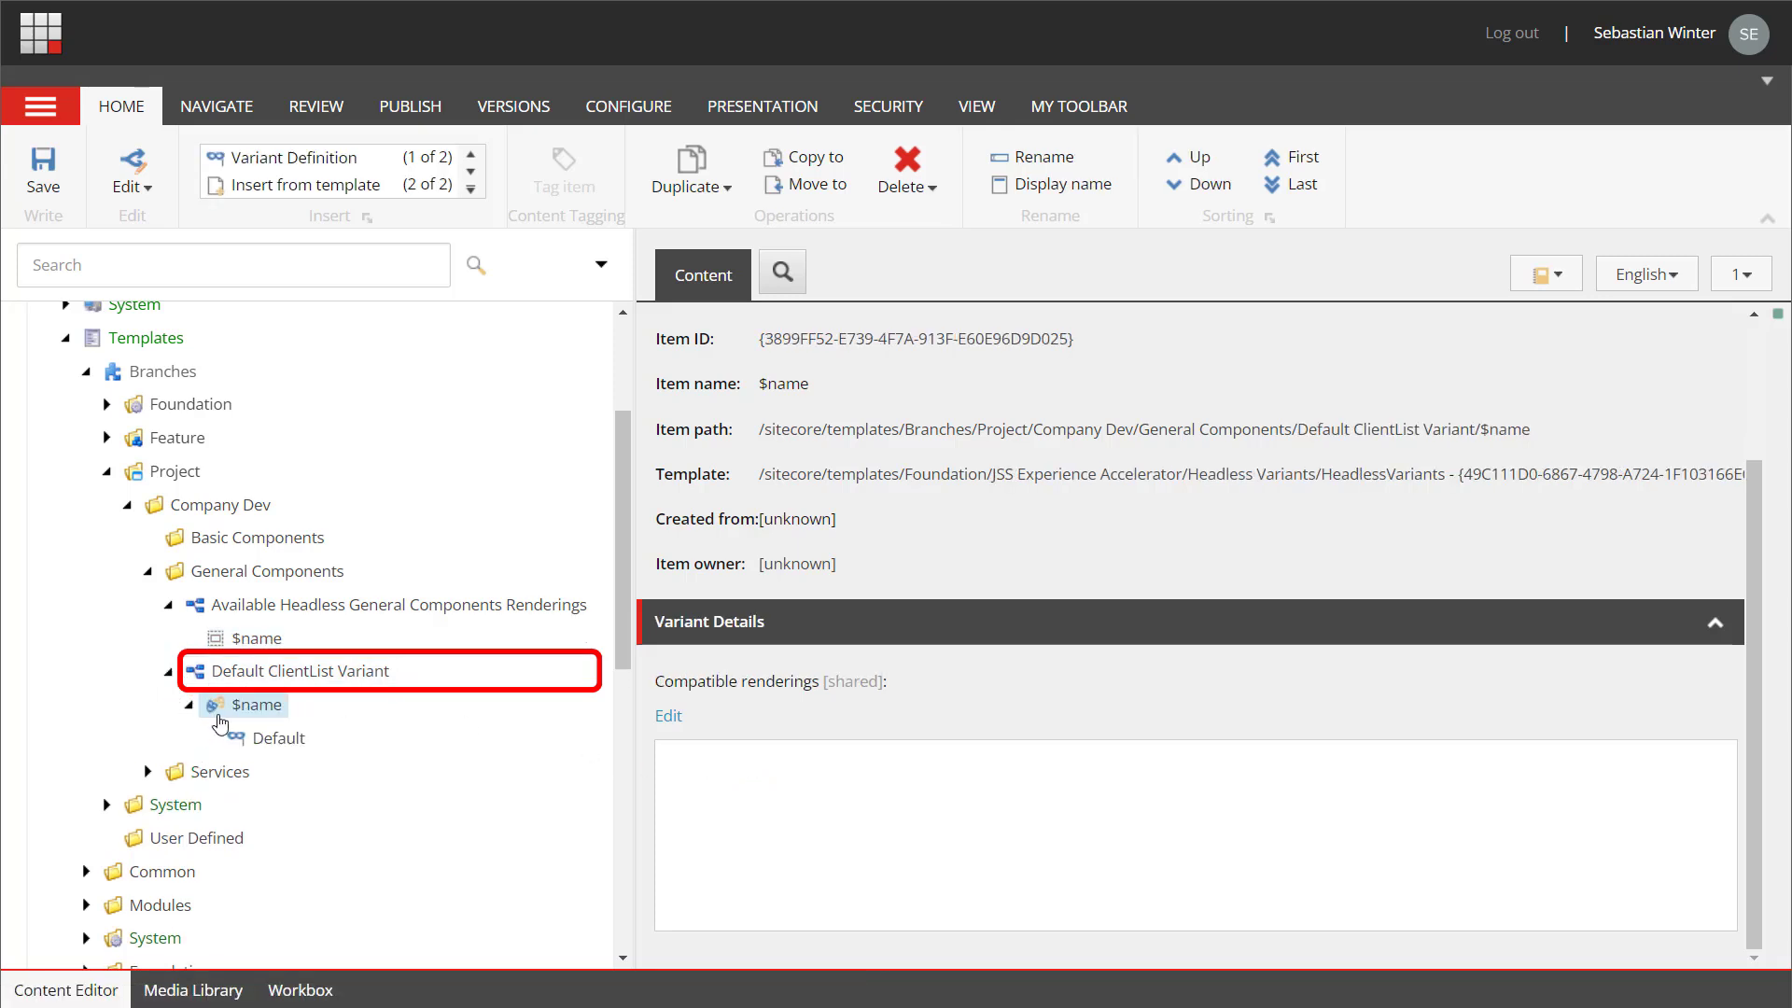
{"action": "left_click", "coordinate": [269, 739]}
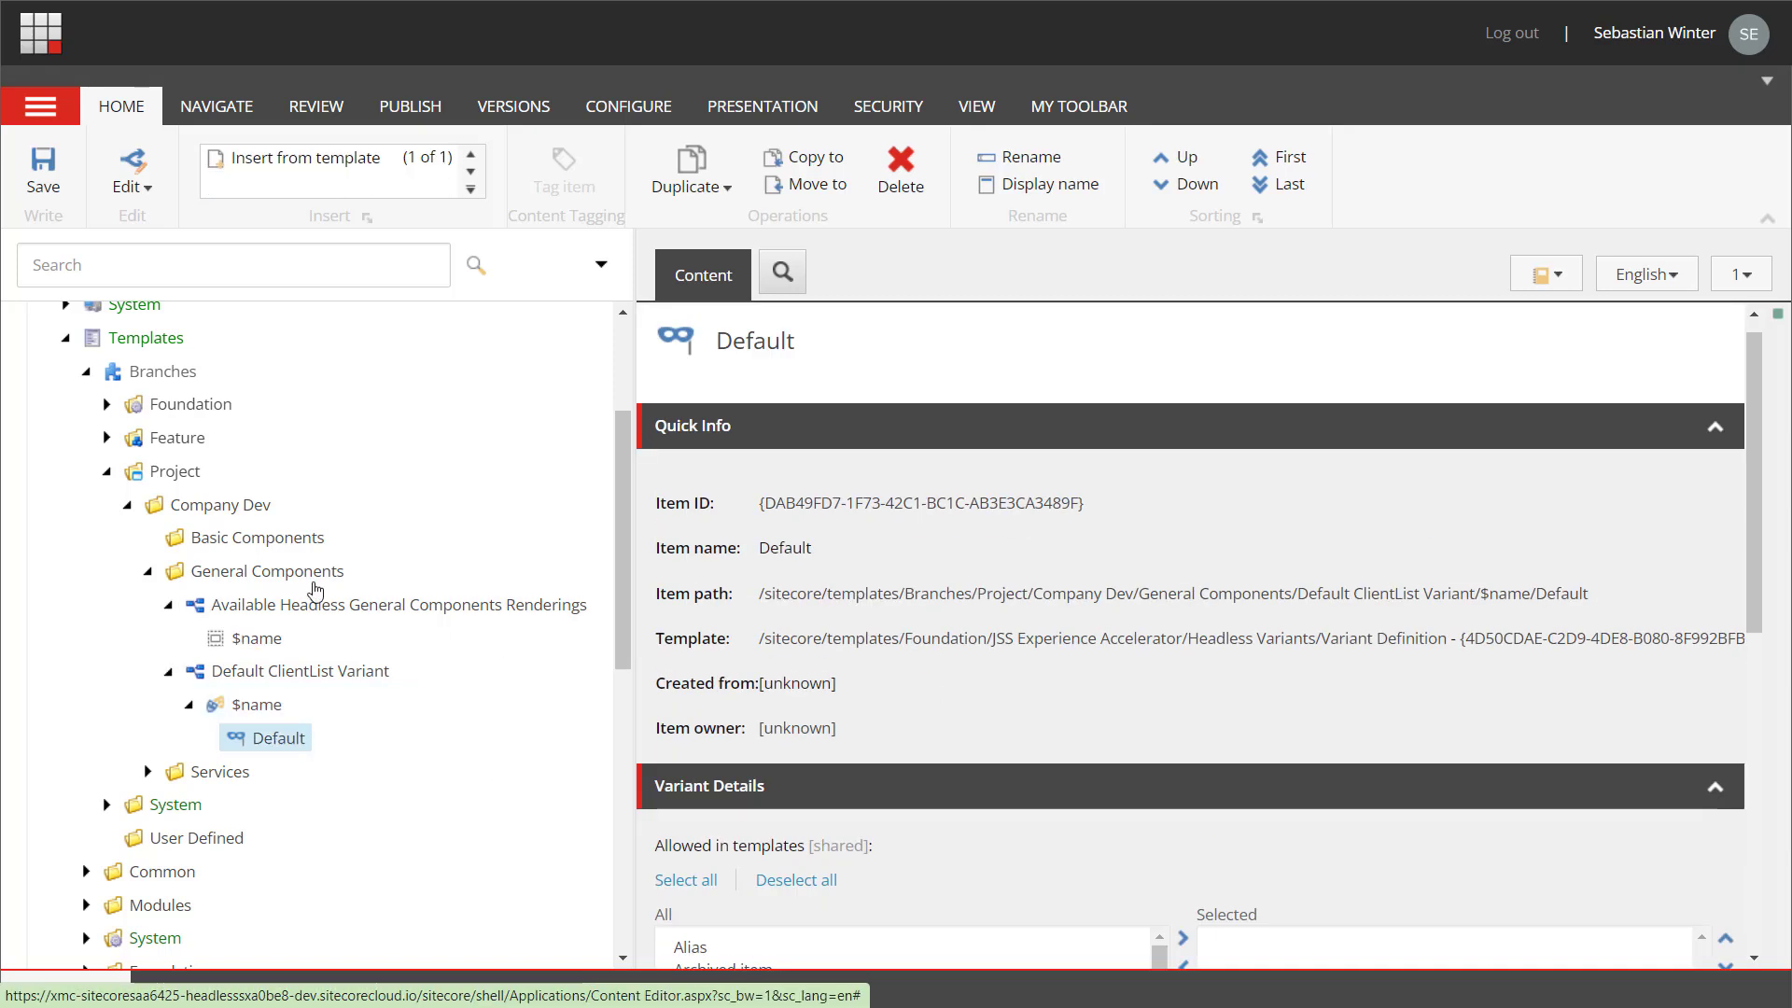
- Start cloning the Promo rendering from the Page Content folder of the Headless Experience Accelerator feature renderings
{"action": "left_click", "coordinate": [67, 342]}
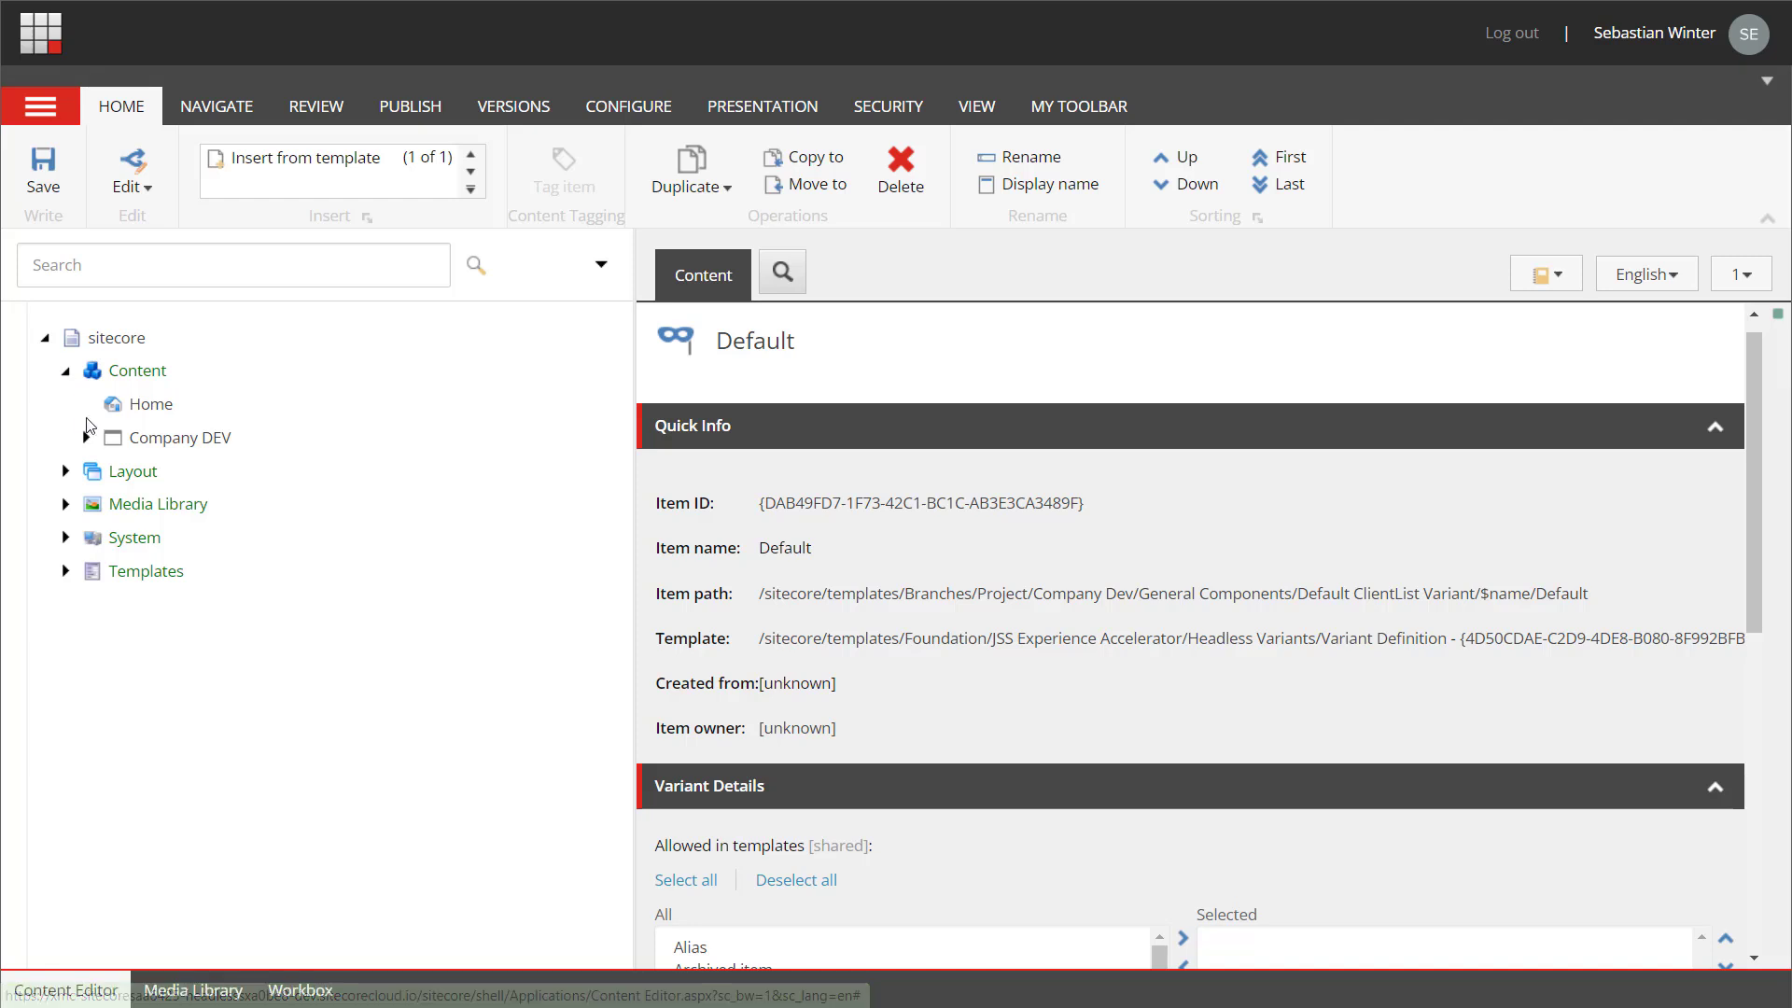
{"action": "left_click", "coordinate": [64, 473]}
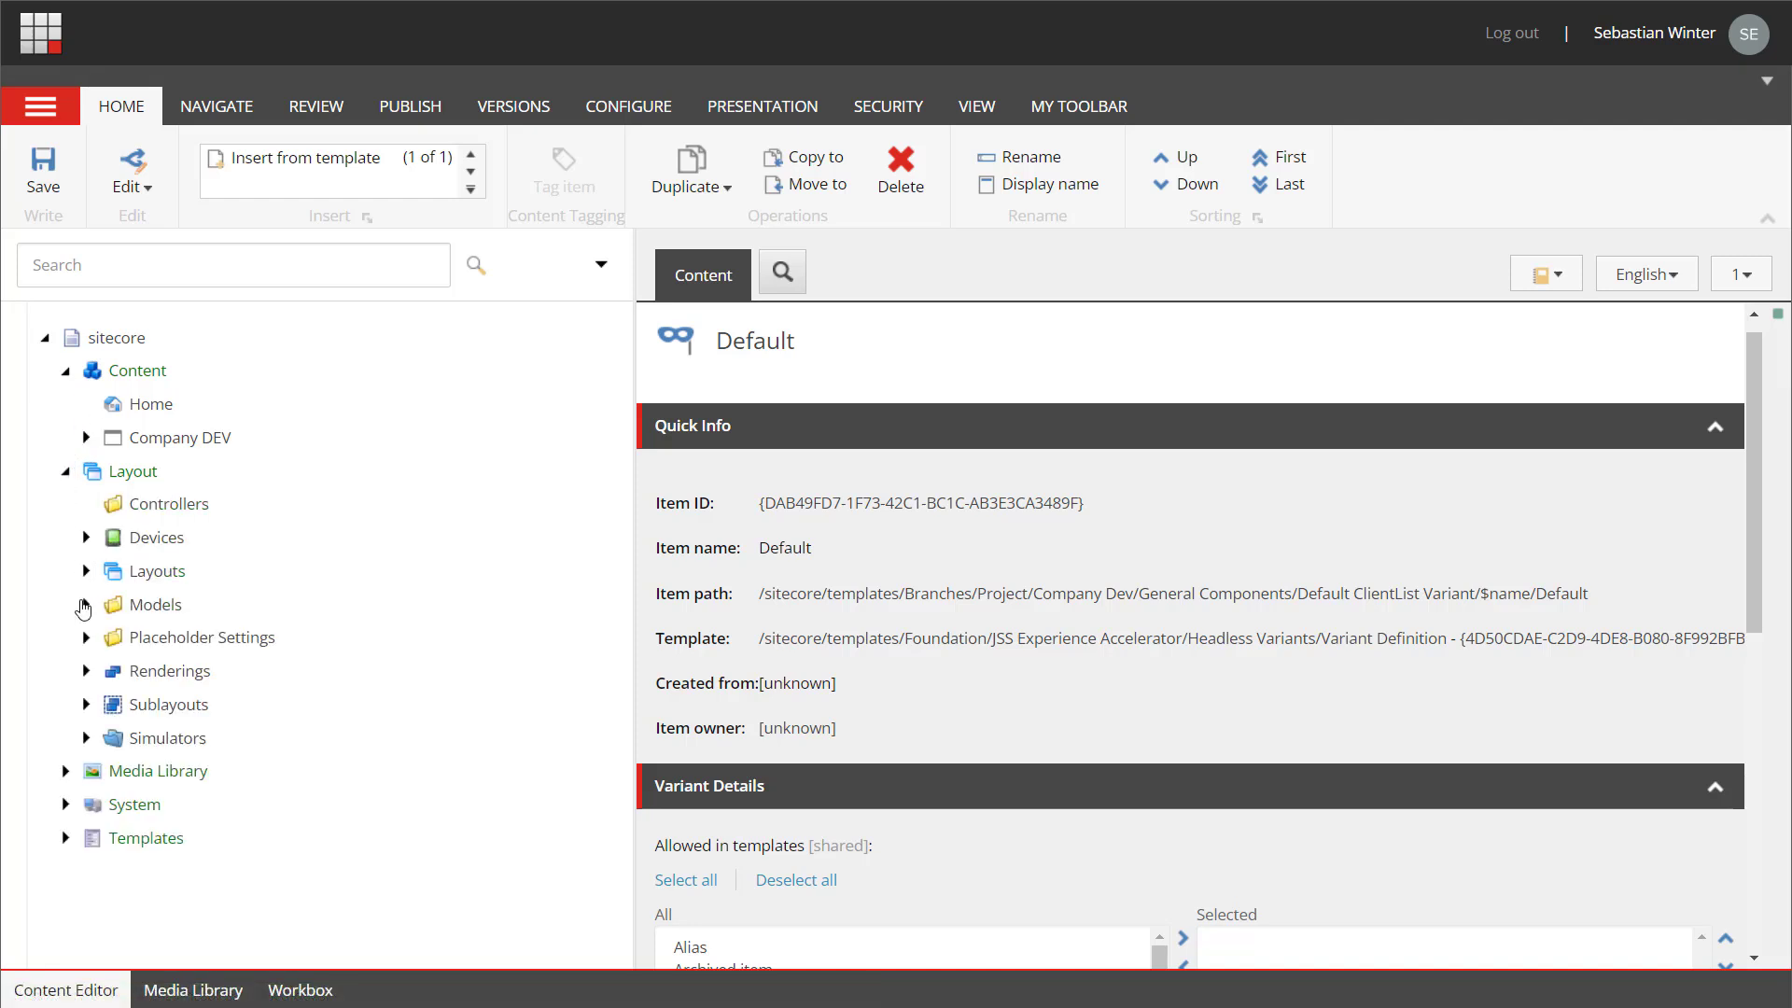
{"action": "left_click", "coordinate": [86, 670]}
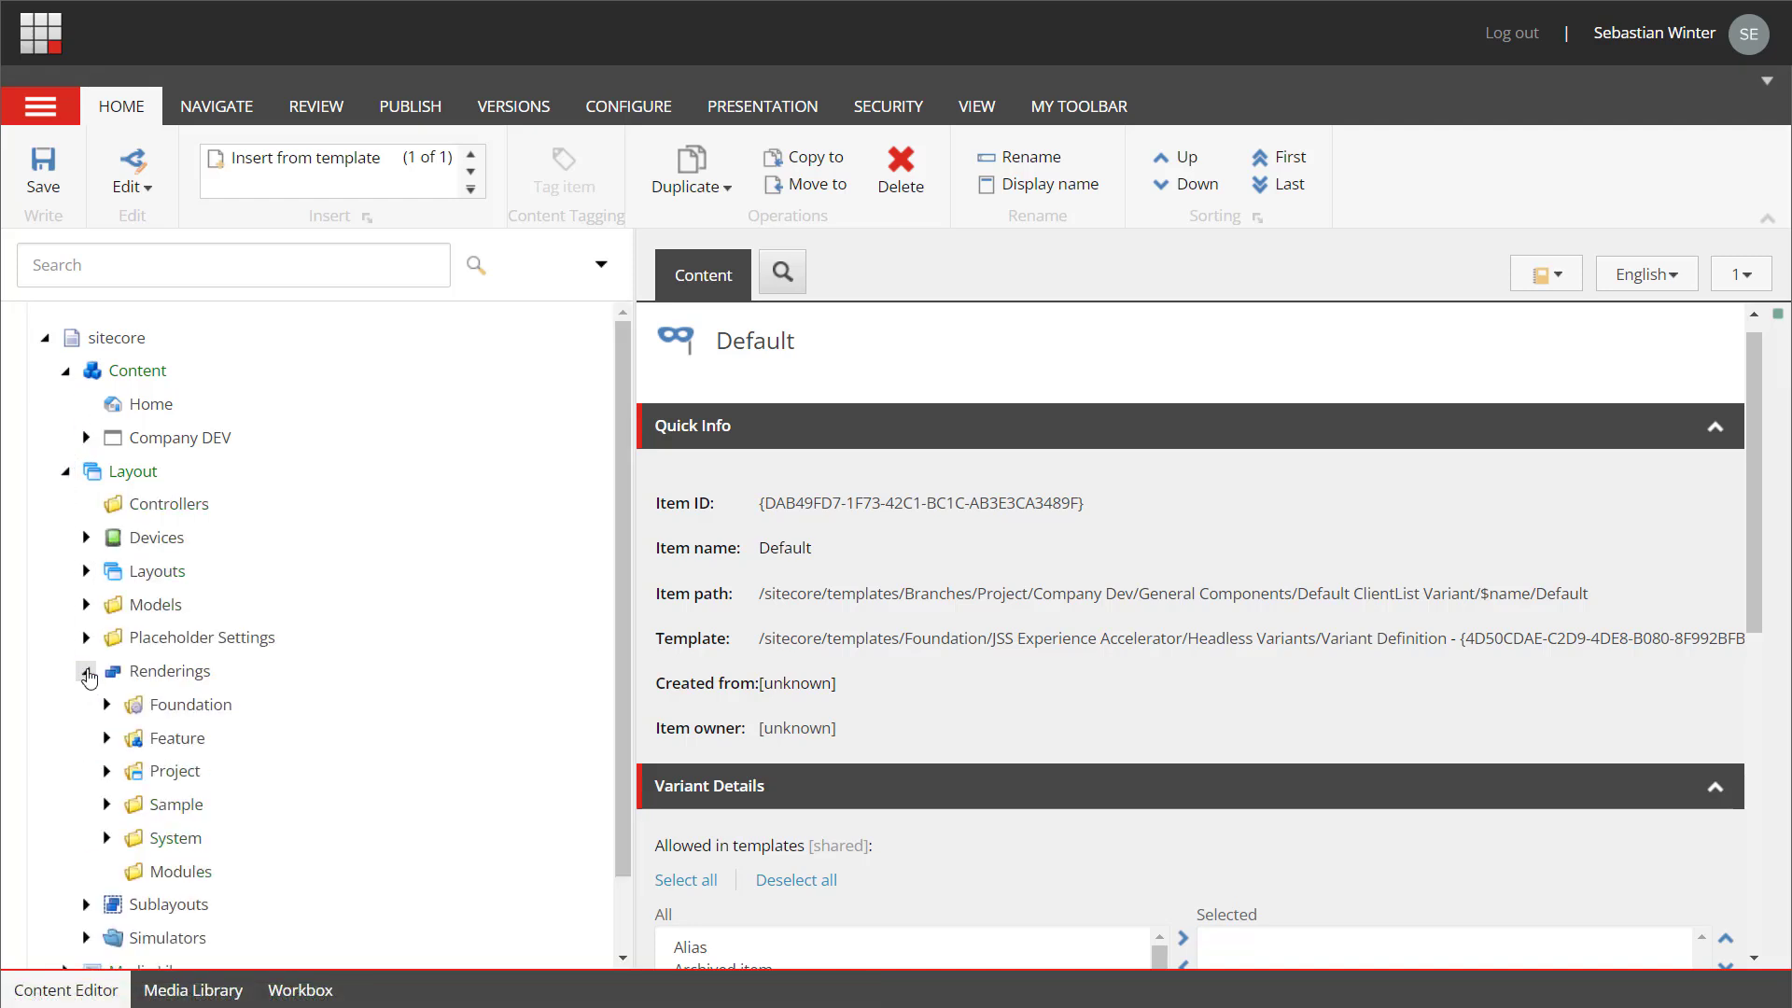
{"action": "scroll", "coordinate": [103, 690], "scroll_direction": "down", "scroll_amount": 1}
{"action": "left_click", "coordinate": [107, 685]}
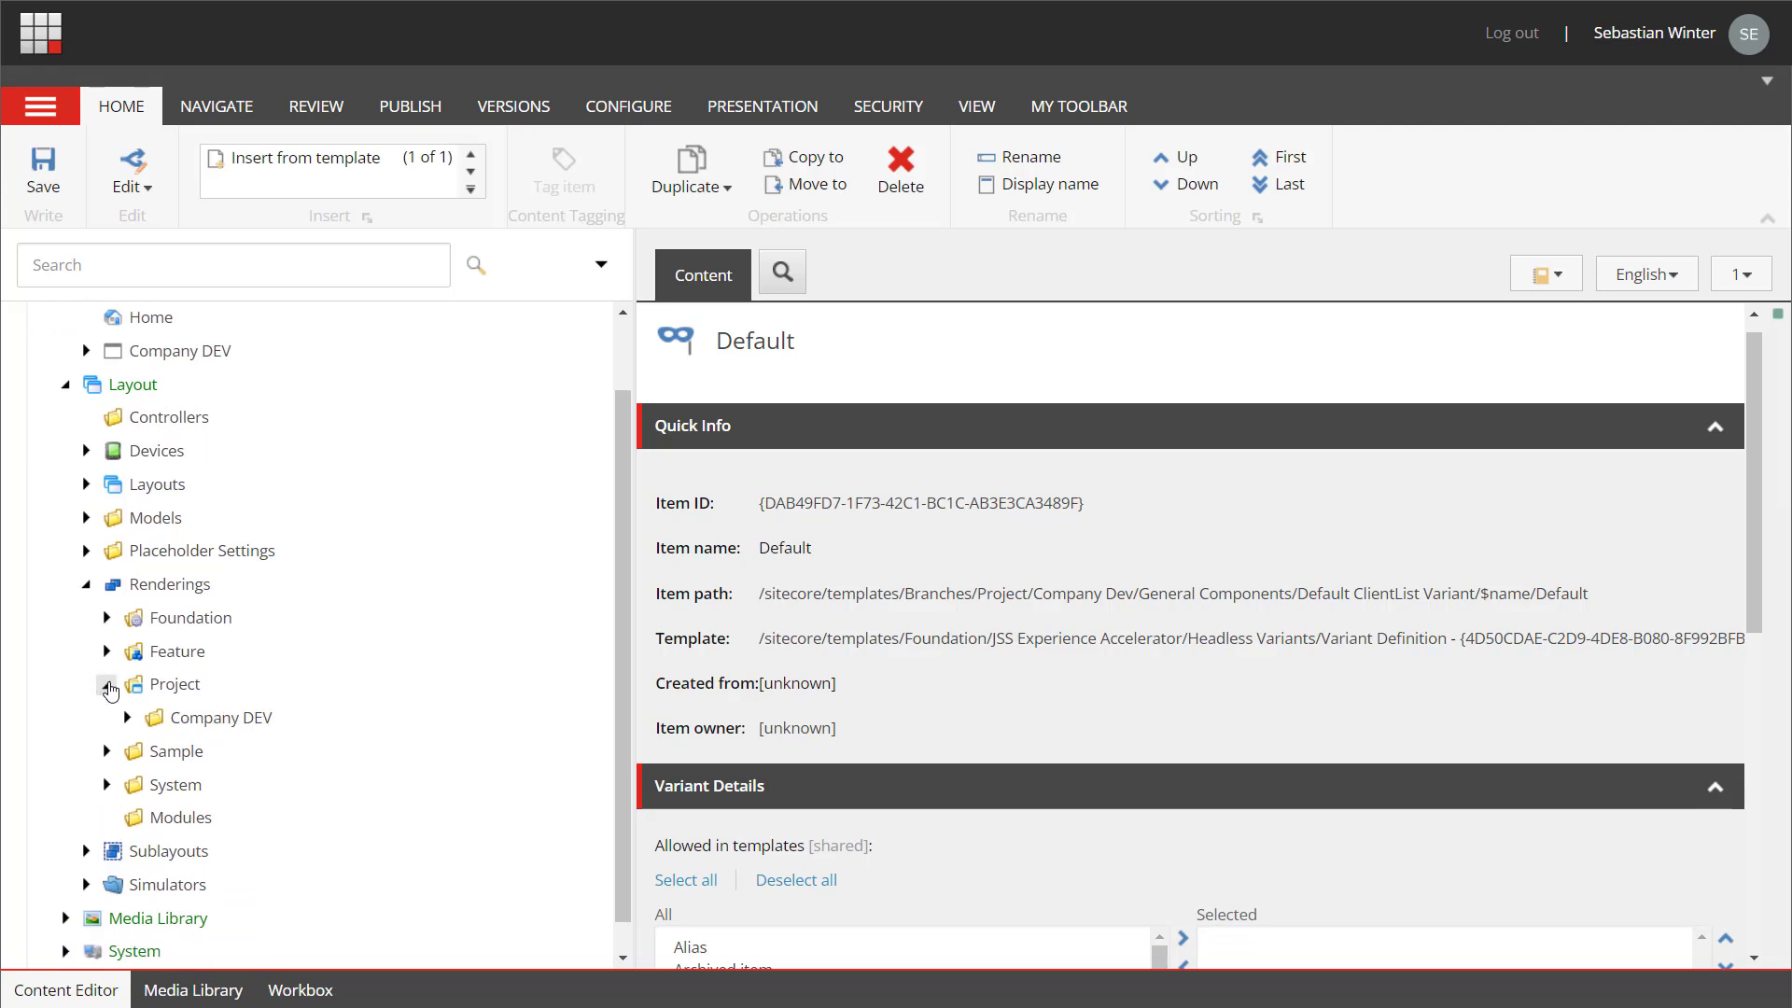
{"action": "left_click", "coordinate": [106, 651]}
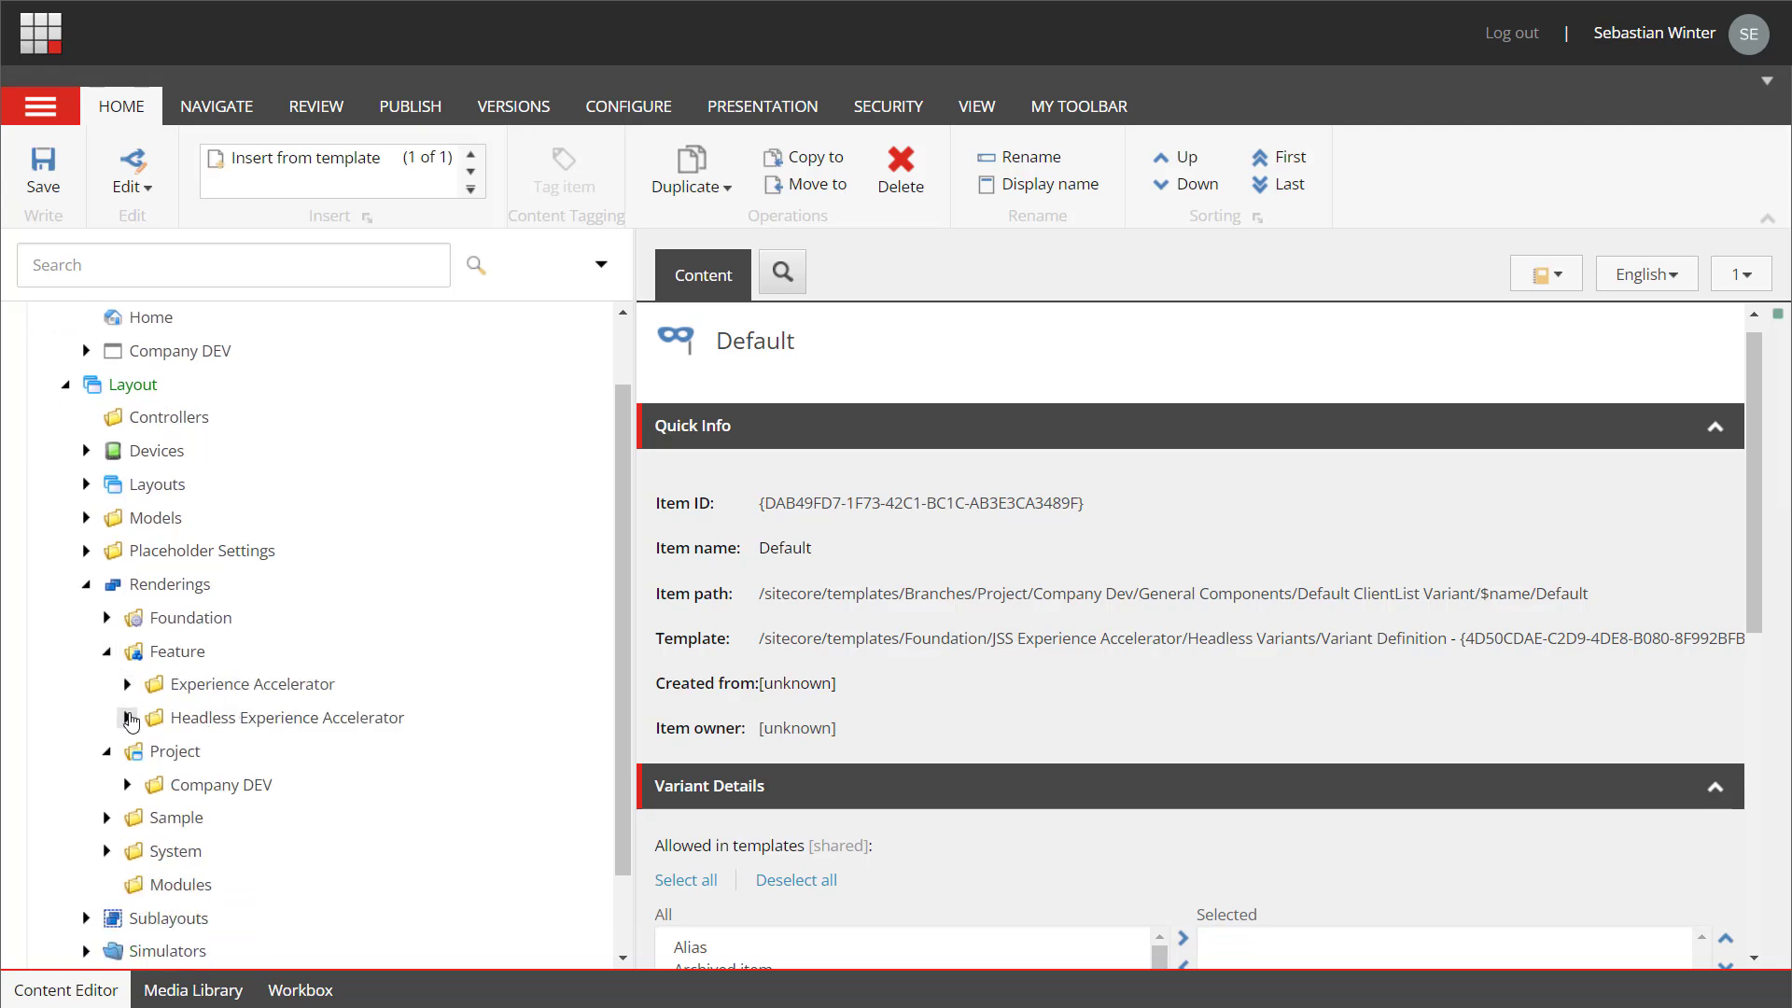
{"action": "left_click", "coordinate": [127, 716]}
{"action": "left_click", "coordinate": [148, 818]}
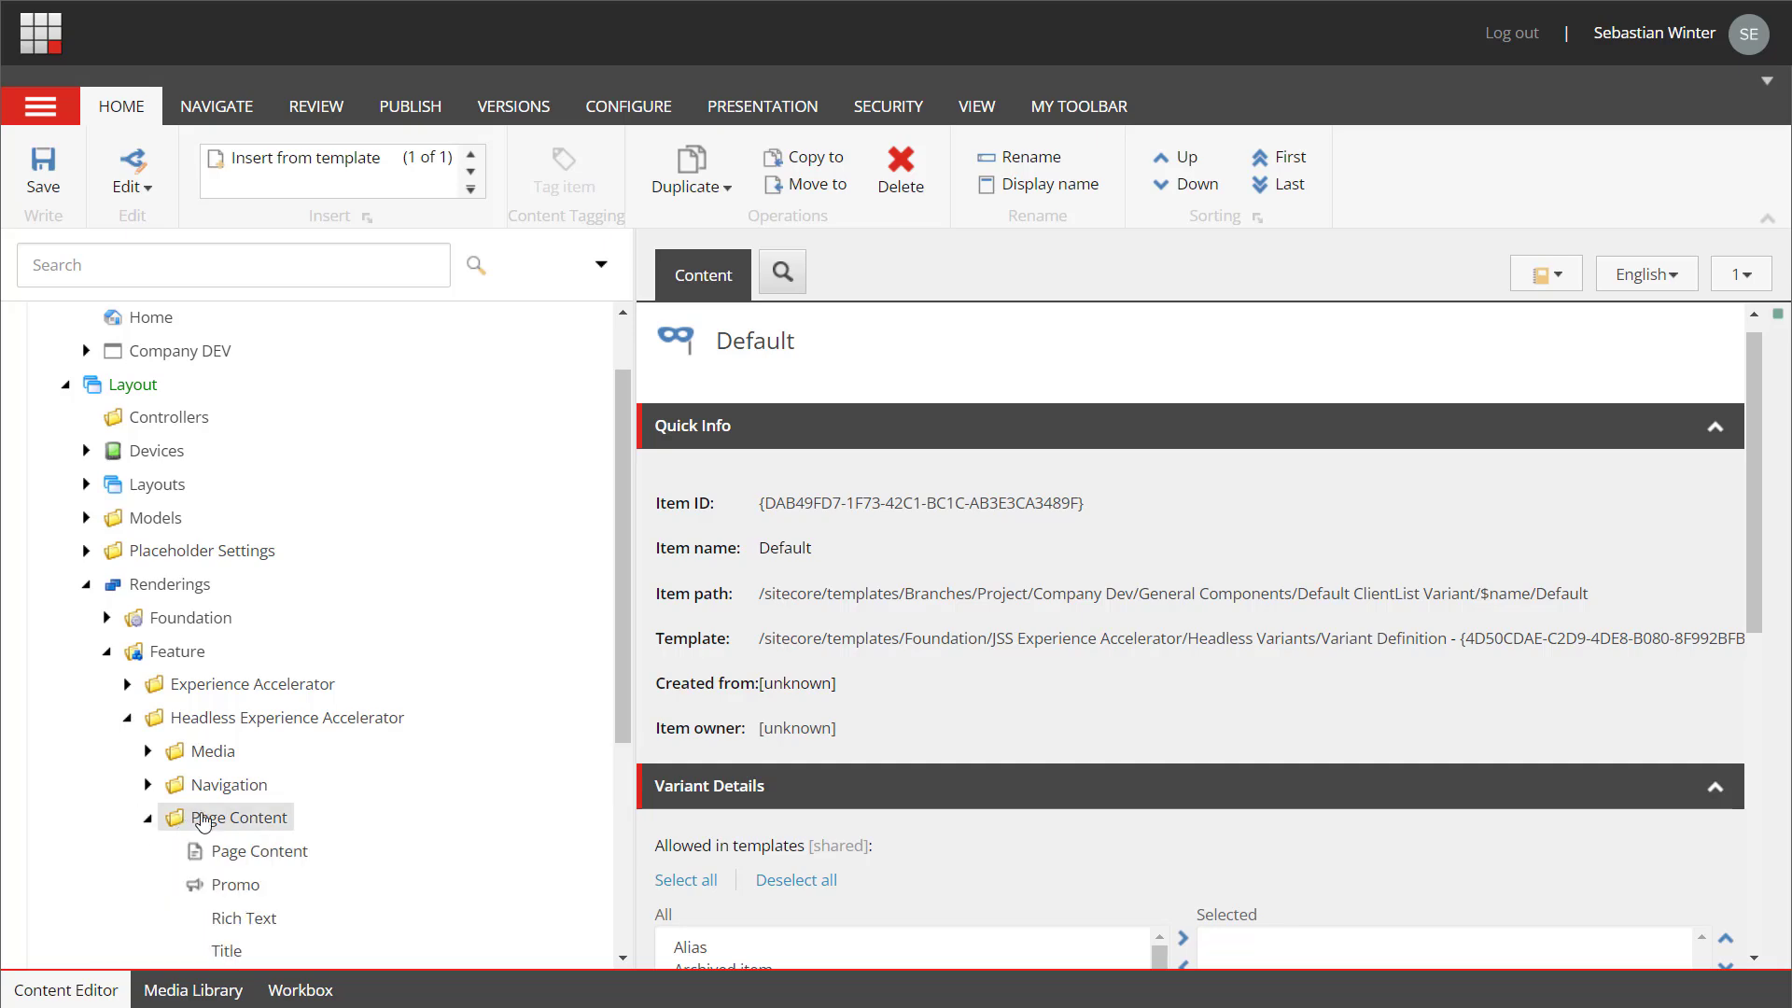
{"action": "scroll", "coordinate": [289, 737], "scroll_direction": "down", "scroll_amount": 3}
{"action": "right_click", "coordinate": [234, 659]}
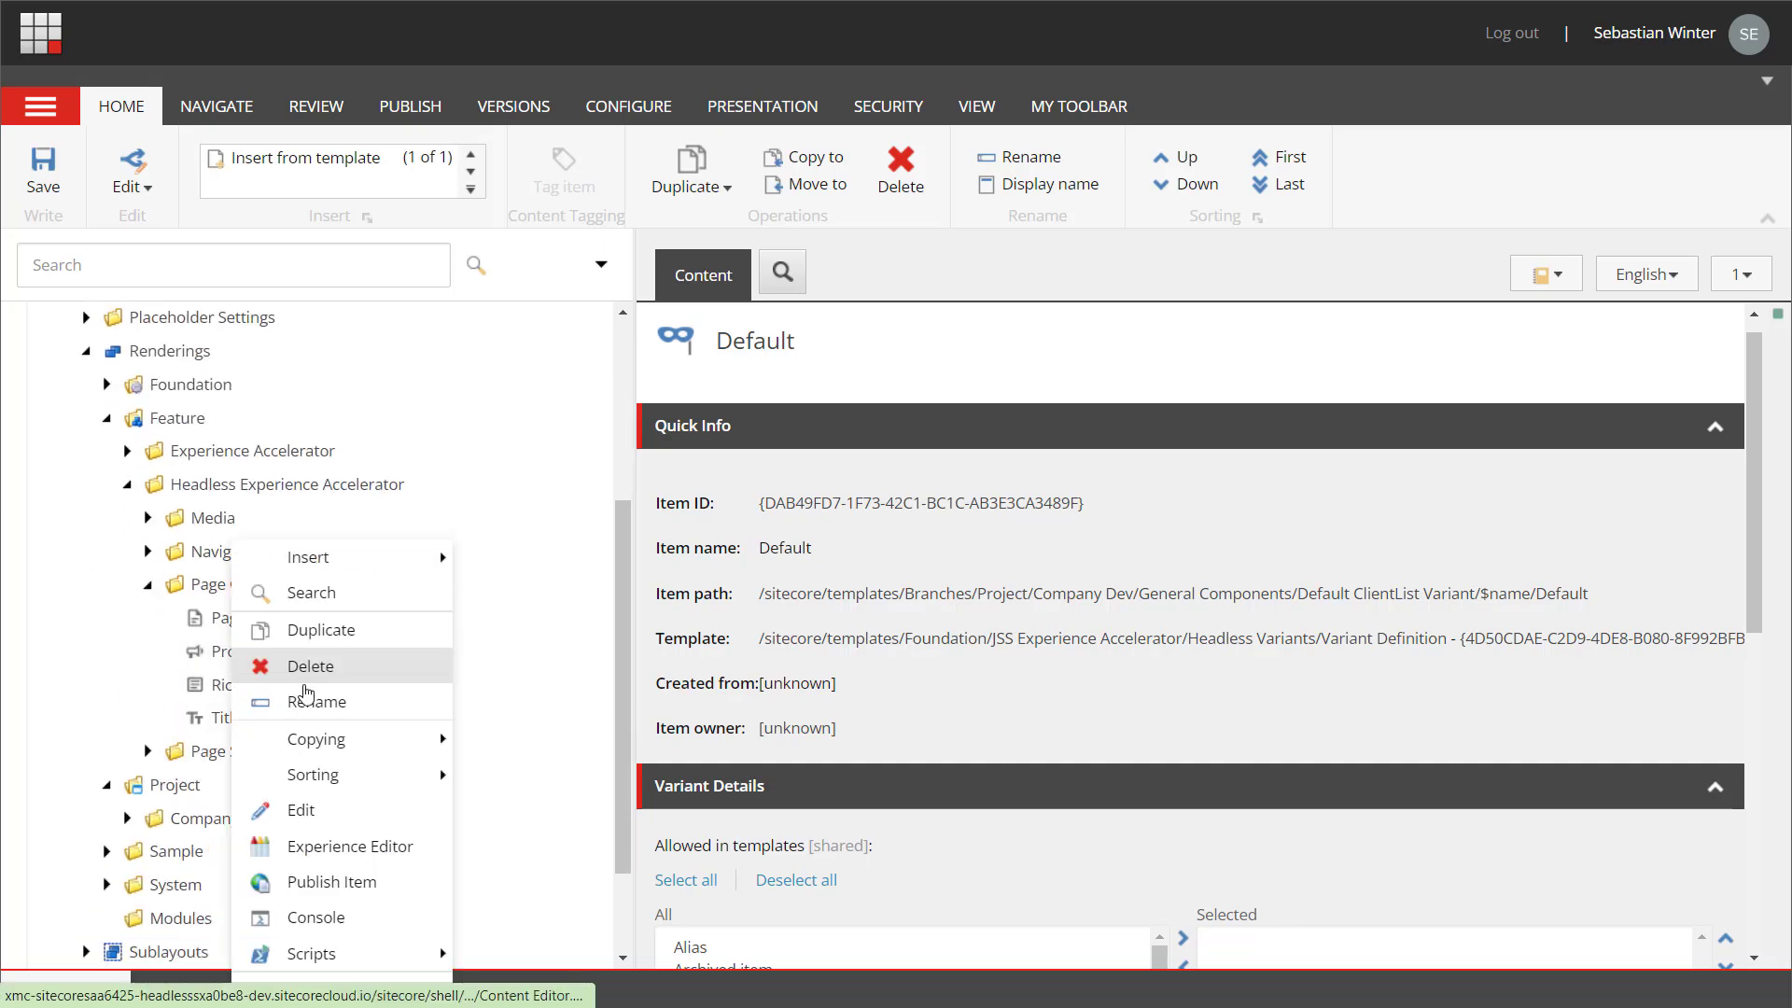
{"action": "mouse_move", "coordinate": [420, 952]}
{"action": "left_click", "coordinate": [560, 976]}
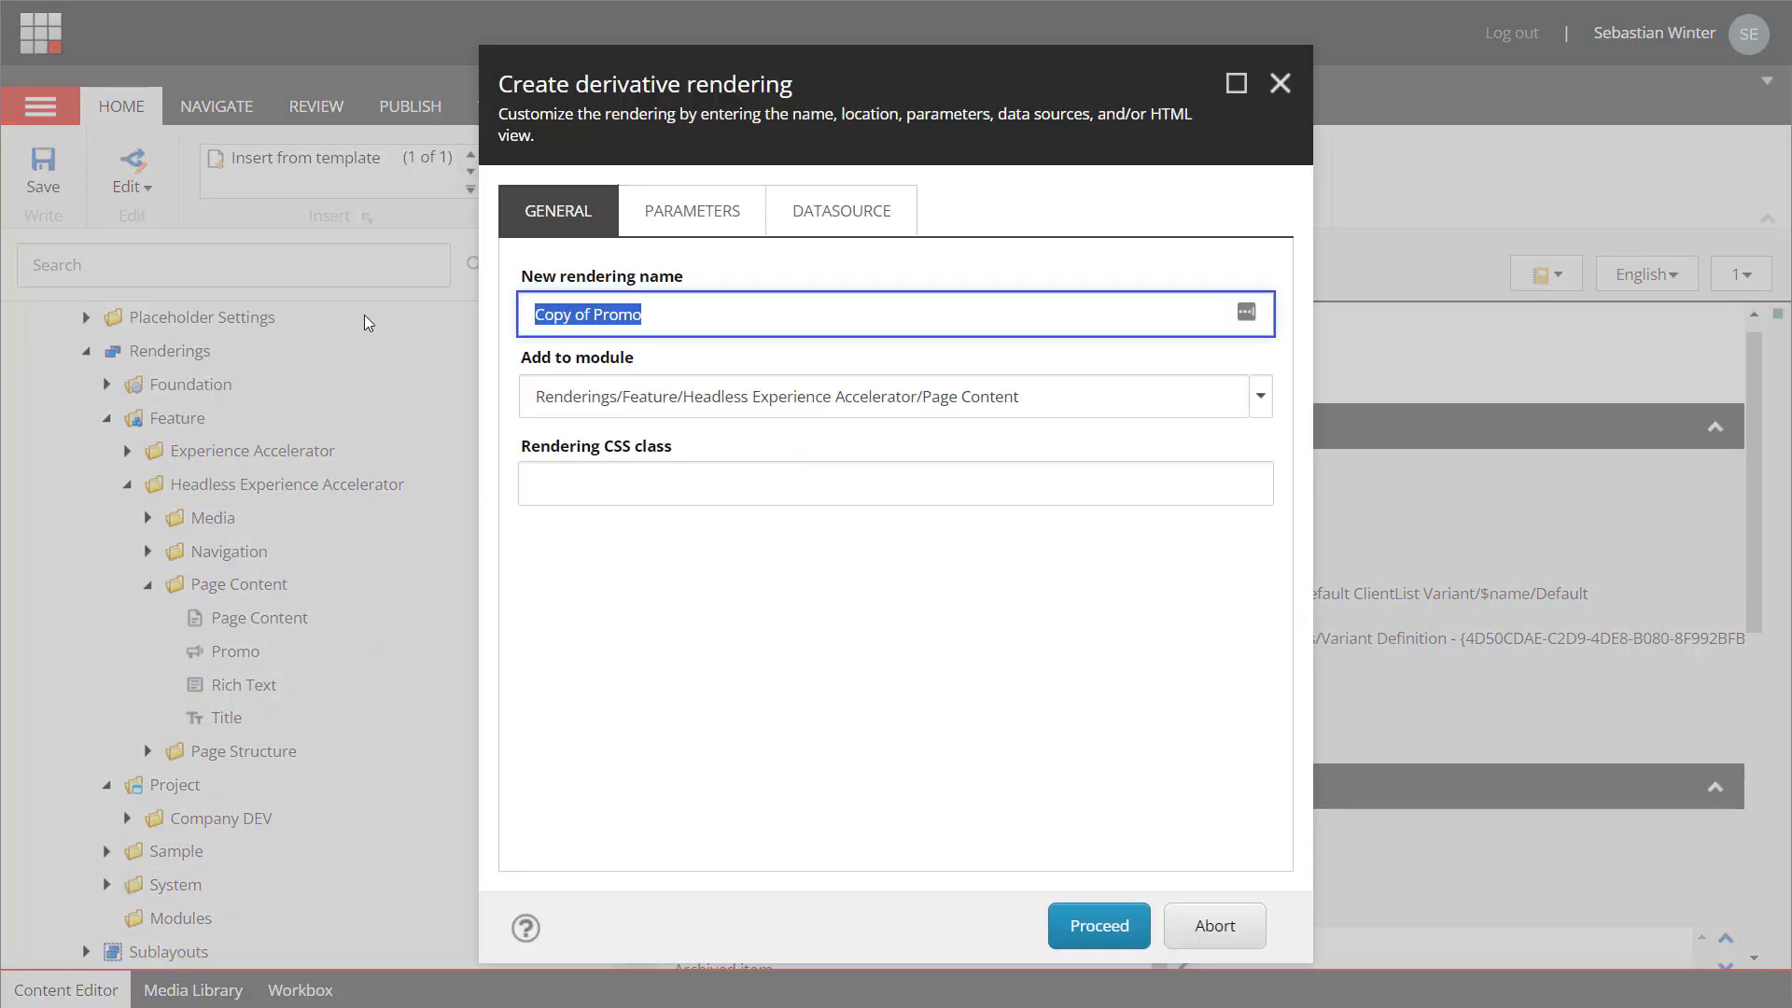
- Name the derivative rendering TeamList and add it to the module Renderings/Project/Company DEV/General Components
{"action": "type", "text": "TeamList"}
{"action": "left_click", "coordinate": [1259, 395]}
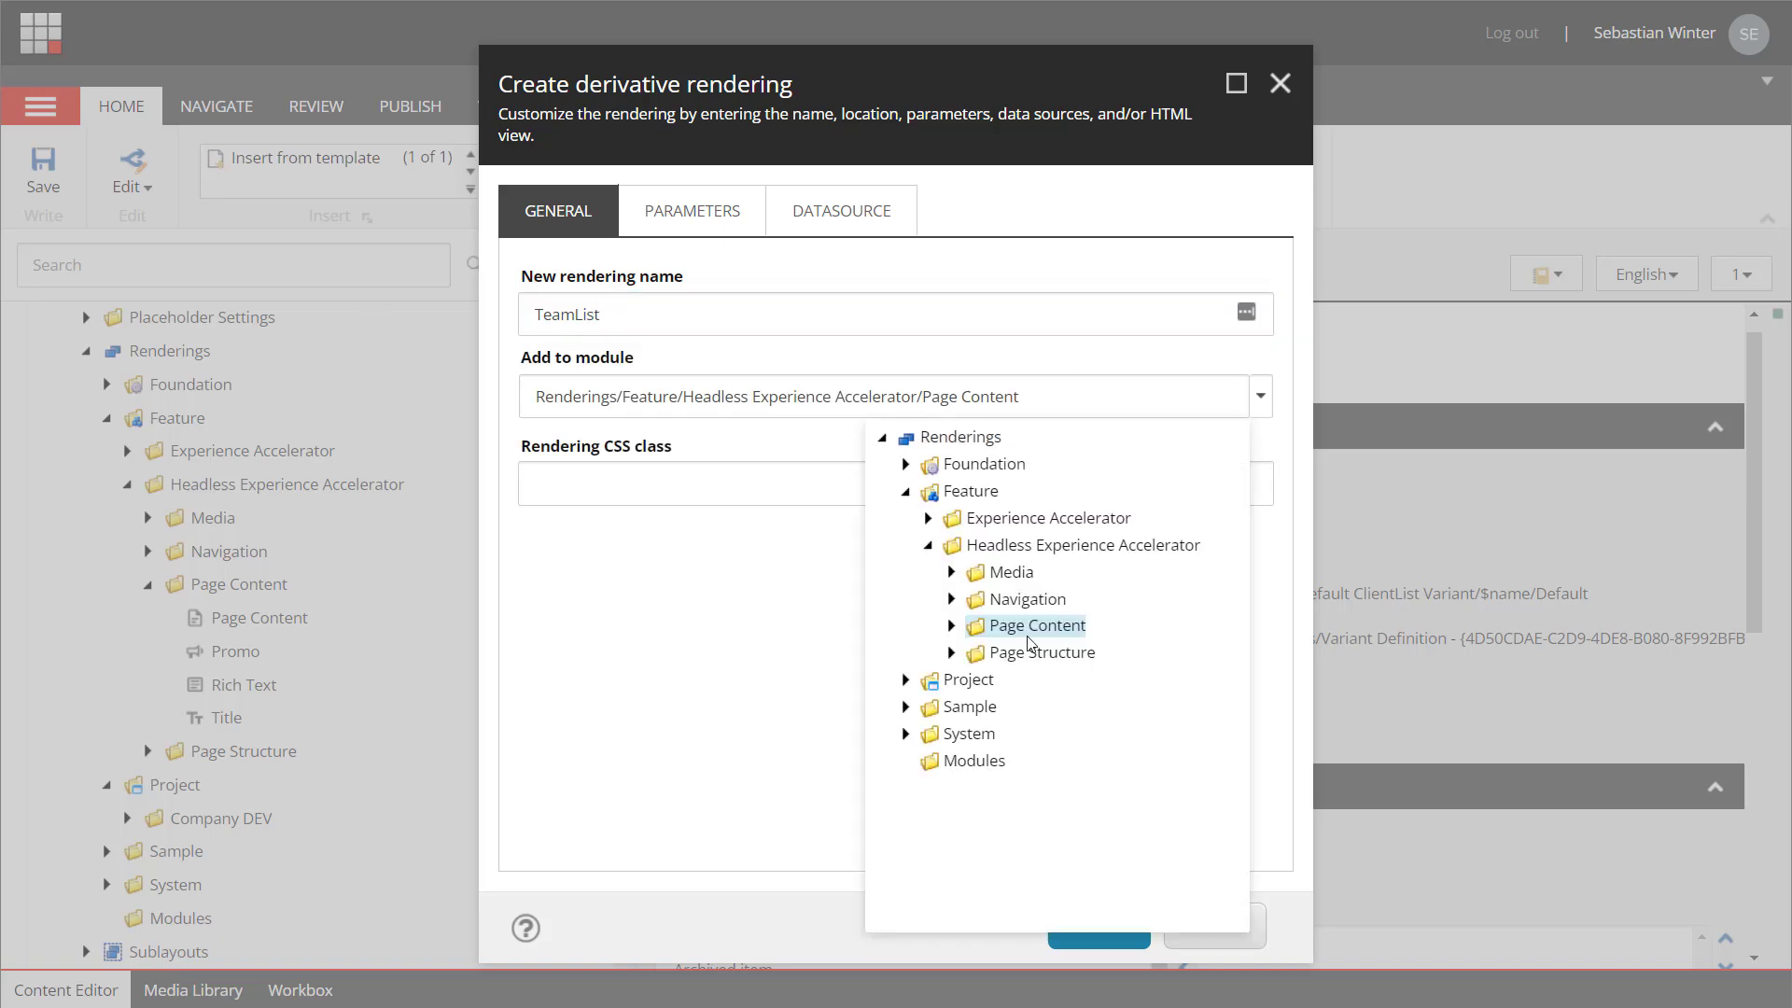
{"action": "left_click", "coordinate": [905, 680]}
{"action": "left_click", "coordinate": [928, 706]}
{"action": "left_click", "coordinate": [1064, 760]}
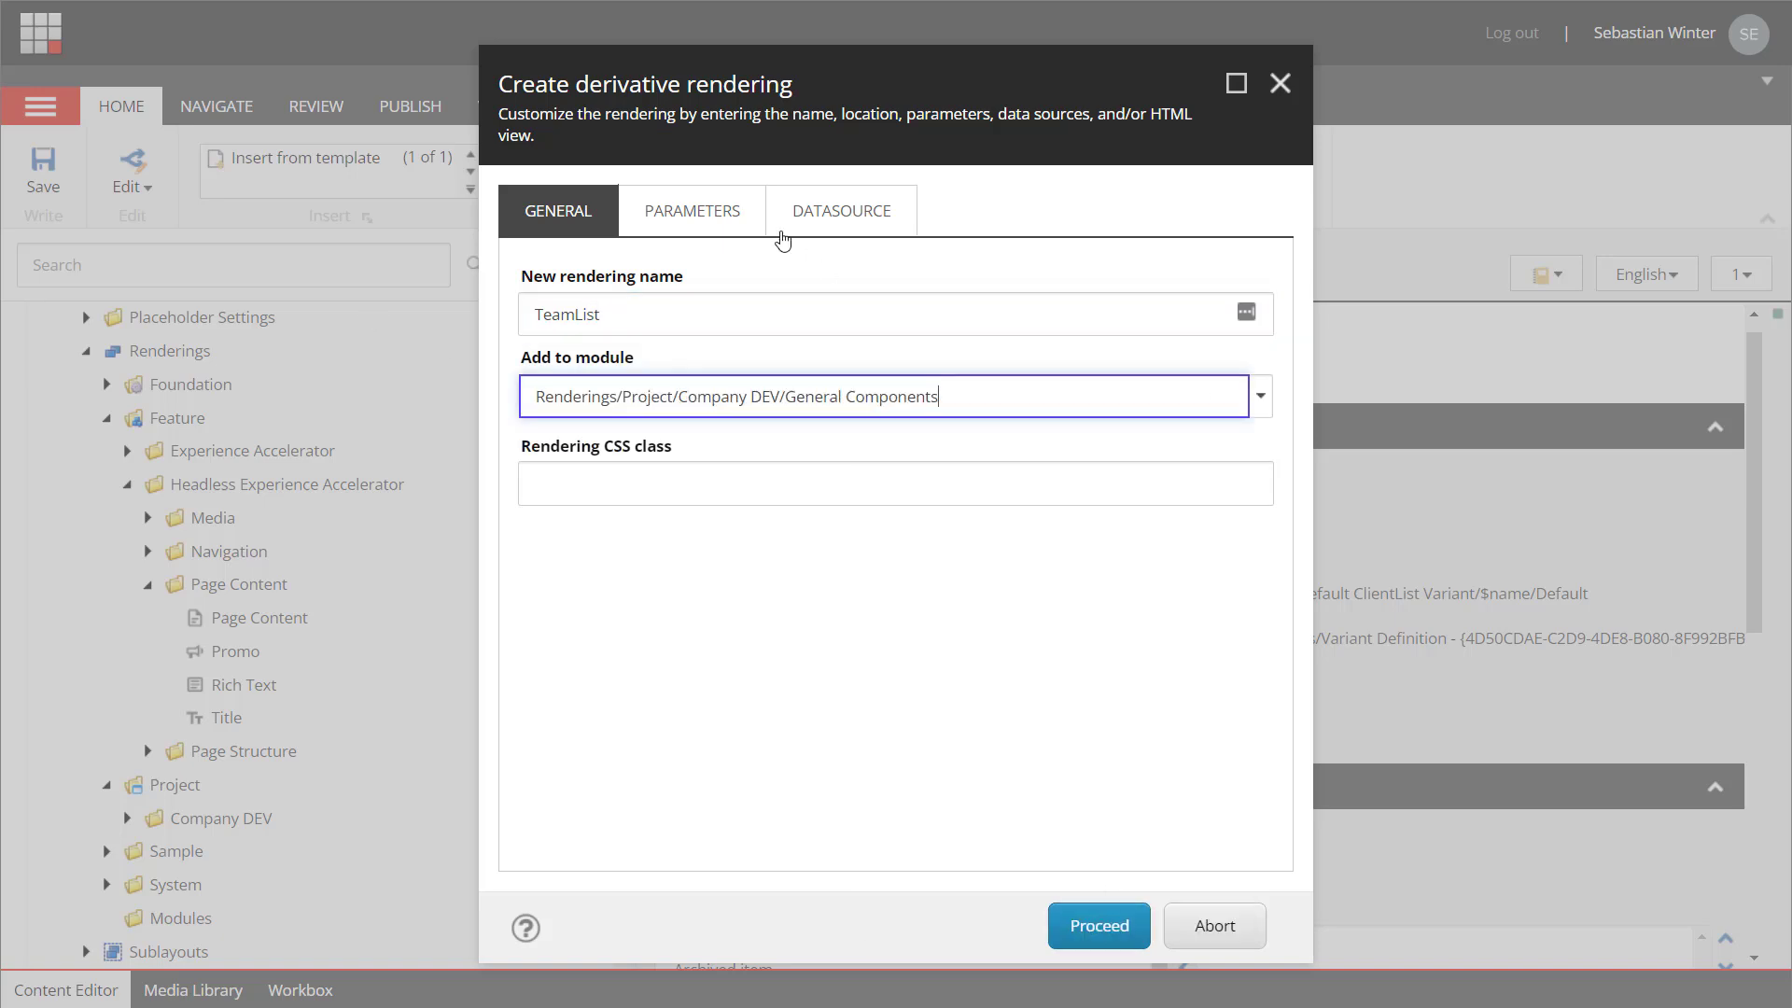
- Make copies of the original rendering parameters and datasource for TeamList, and run the clone through to completion
{"action": "left_click", "coordinate": [709, 211]}
{"action": "left_click", "coordinate": [896, 315]}
{"action": "left_click", "coordinate": [690, 376]}
{"action": "left_click", "coordinate": [841, 211]}
{"action": "left_click", "coordinate": [800, 327]}
{"action": "left_click", "coordinate": [800, 357]}
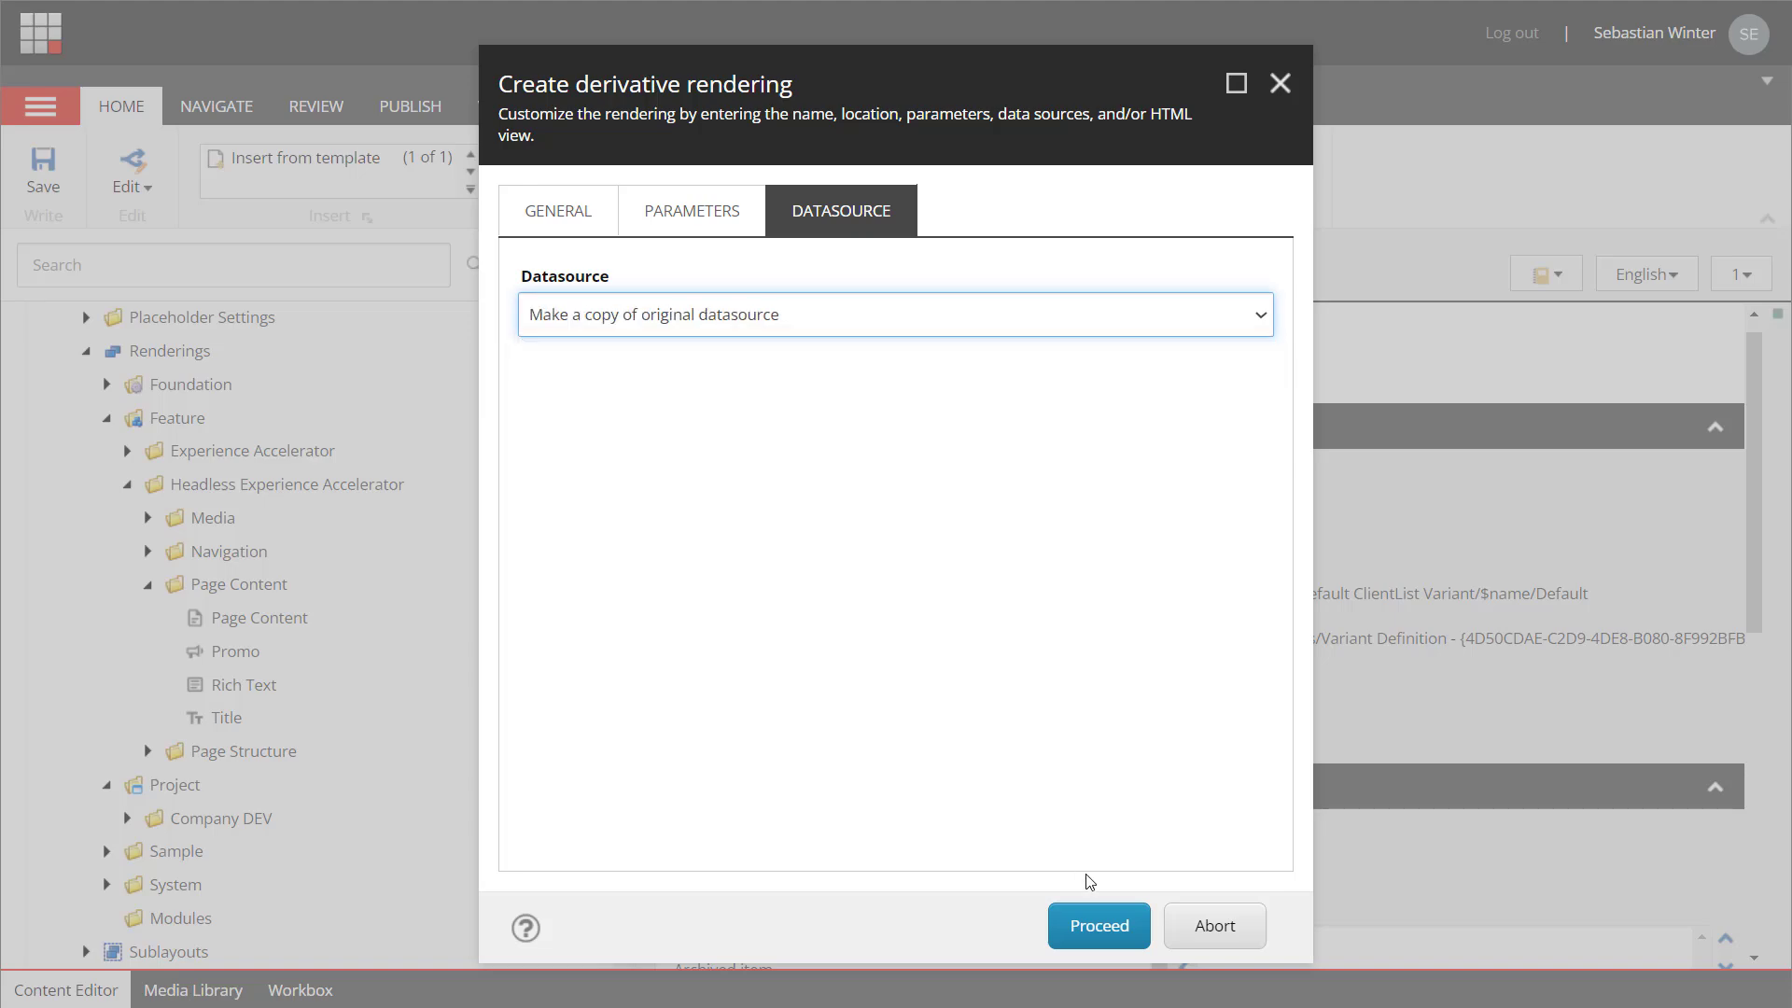
{"action": "left_click", "coordinate": [1099, 926]}
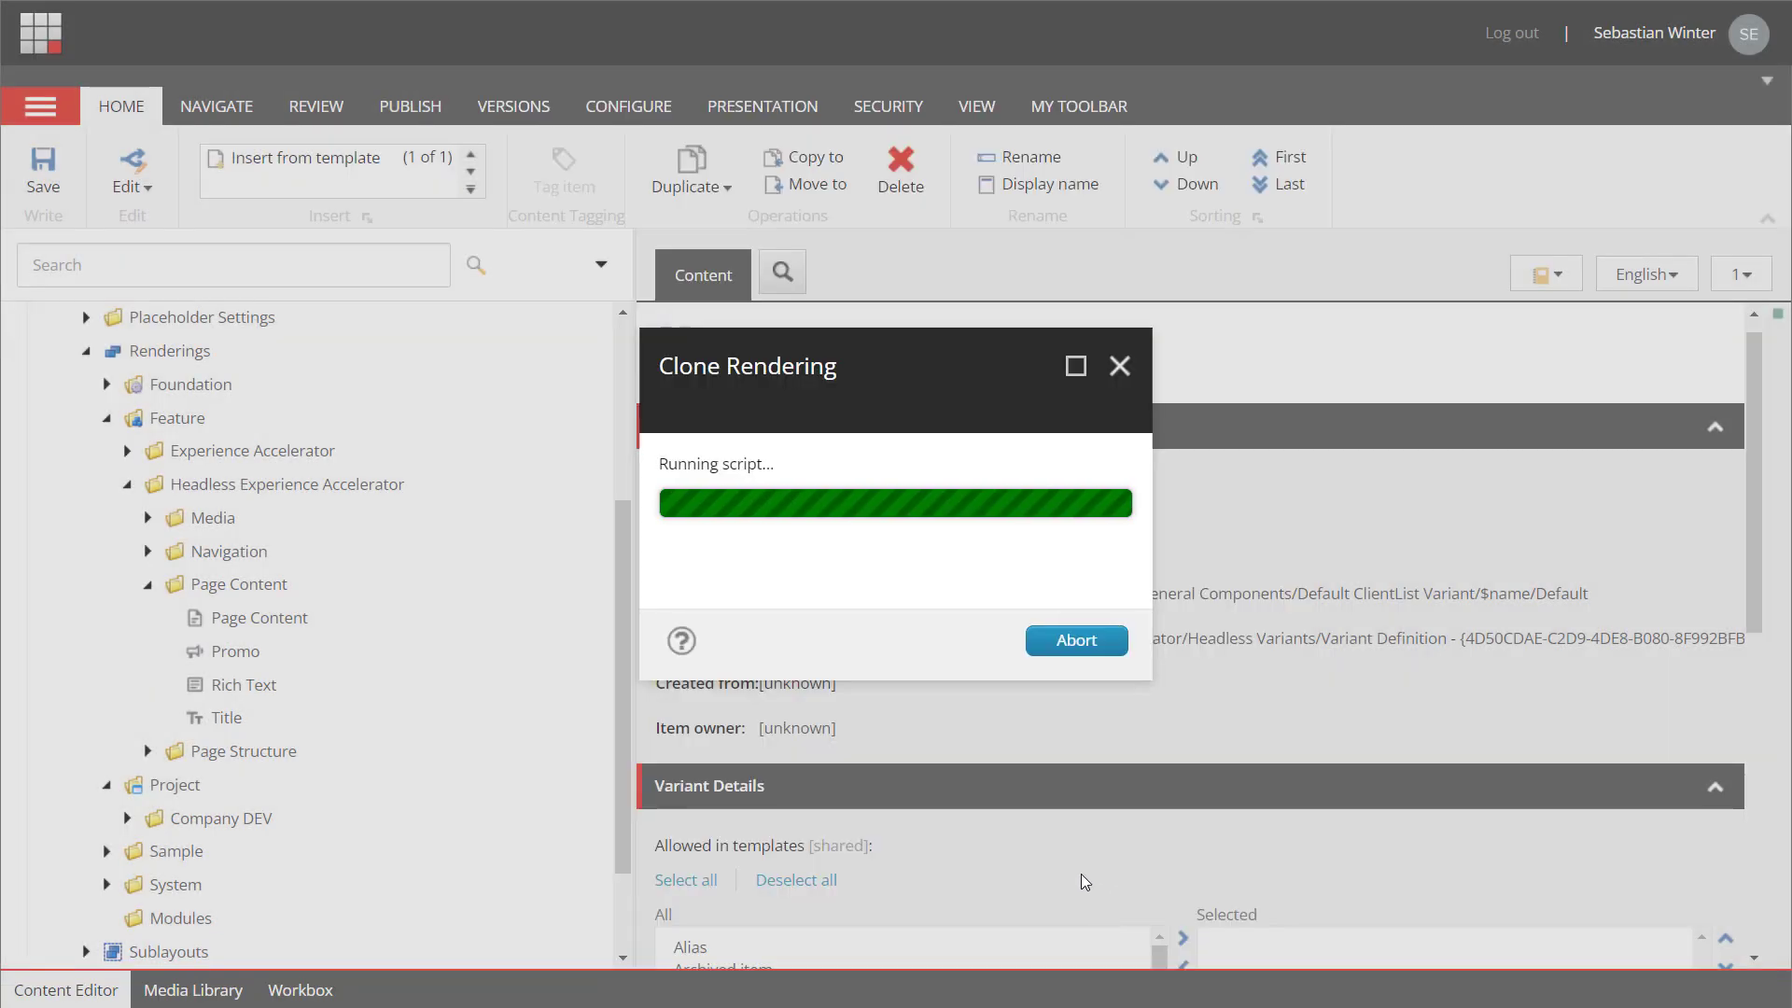
{"action": "left_click", "coordinate": [1076, 640]}
- Start another clone of Promo named SkillsOverview and add it to Company DEV's General Components module
{"action": "right_click", "coordinate": [222, 951]}
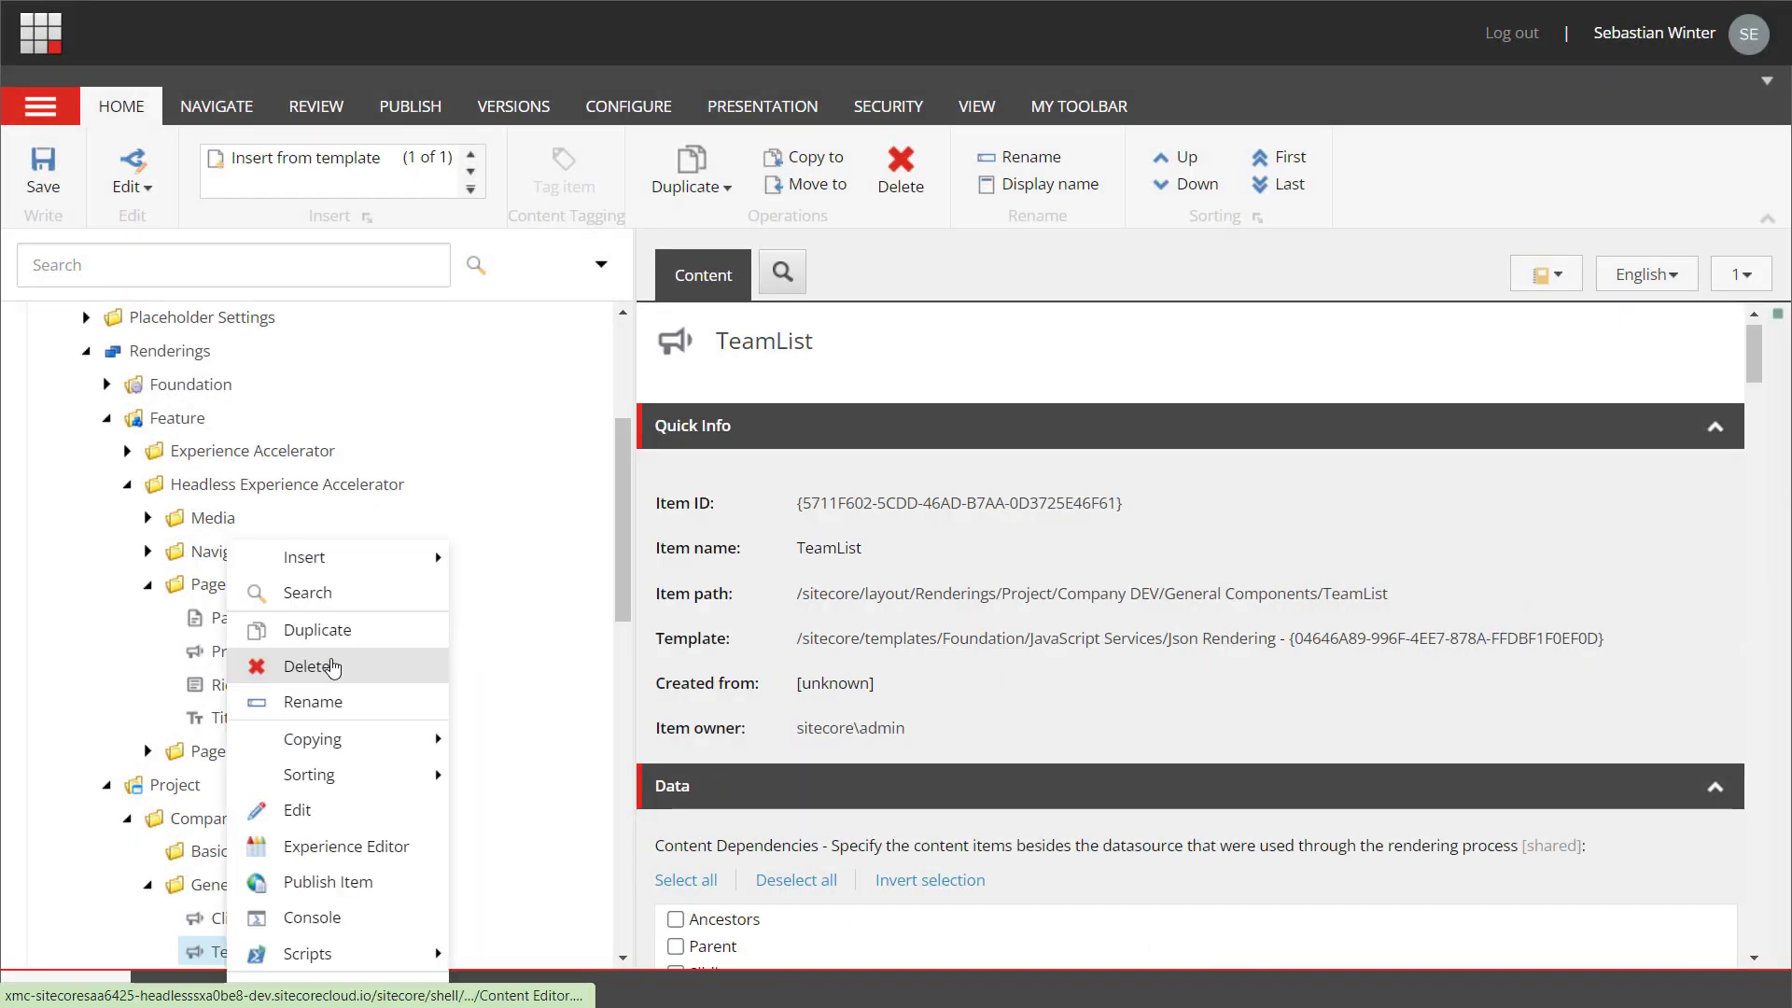
{"action": "mouse_move", "coordinate": [308, 953]}
{"action": "left_click", "coordinate": [560, 956]}
{"action": "type", "text": "SkillsOv"}
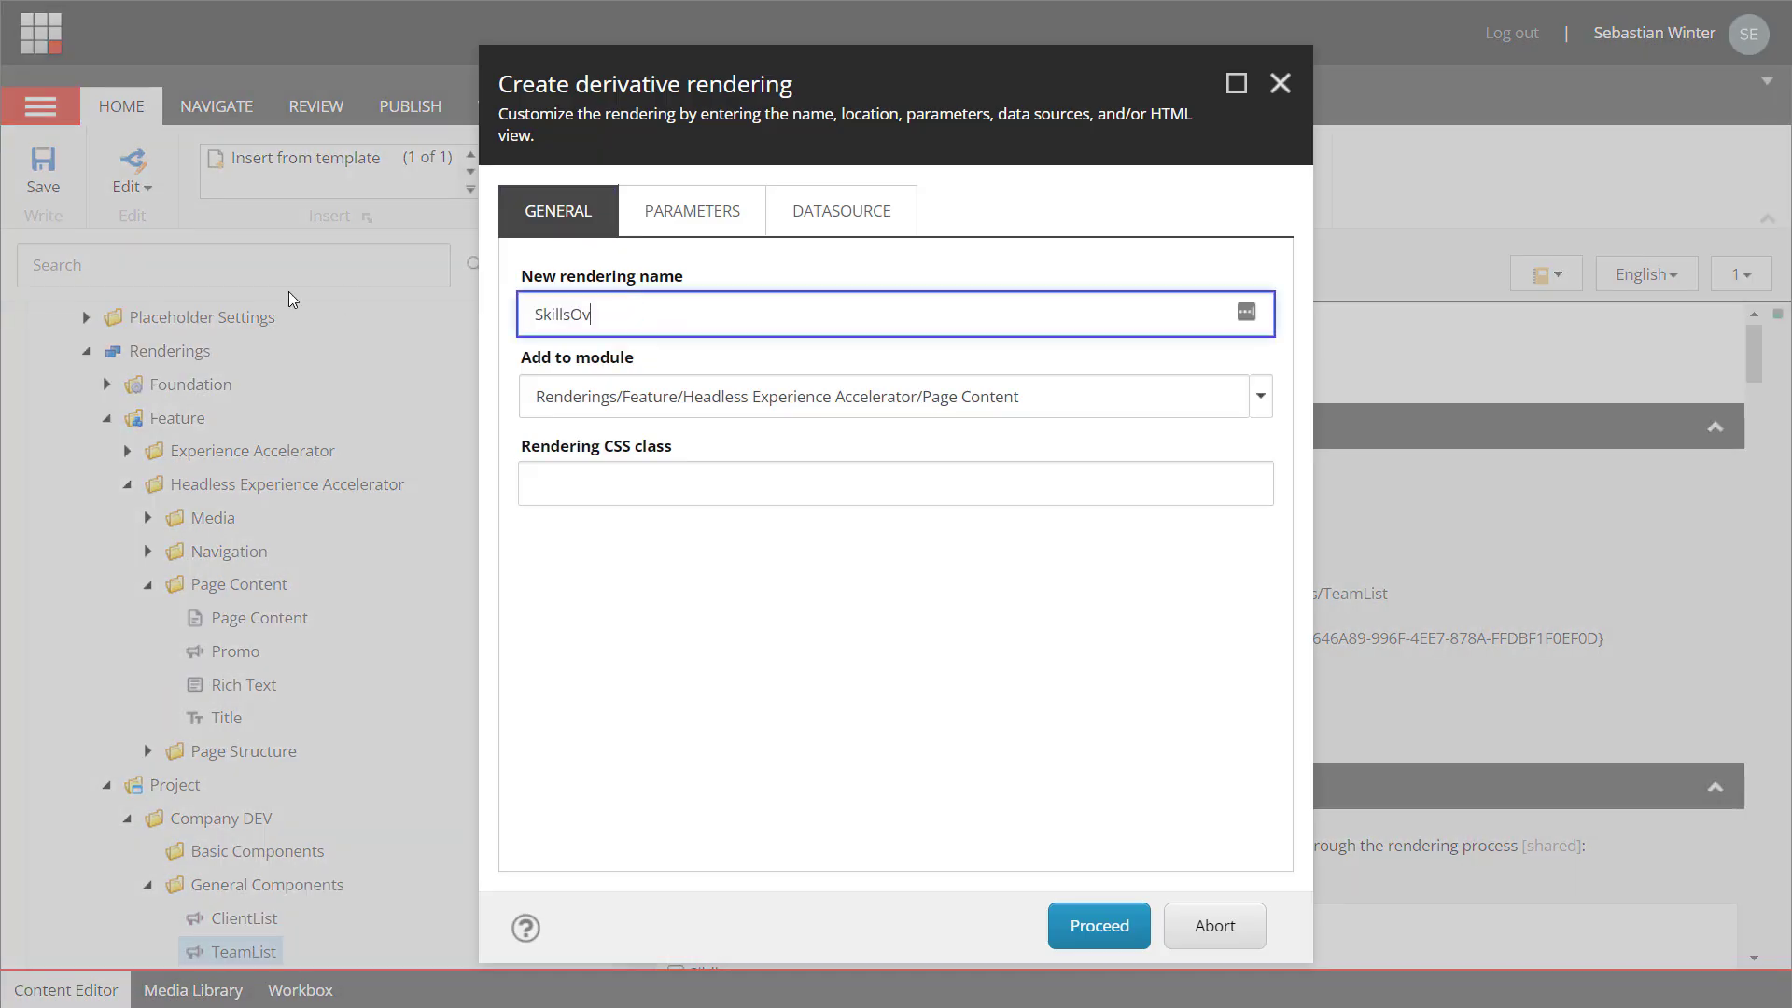
{"action": "type", "text": "erview"}
{"action": "left_click", "coordinate": [1260, 396]}
{"action": "left_click", "coordinate": [927, 709]}
{"action": "left_click", "coordinate": [950, 736]}
{"action": "left_click", "coordinate": [996, 789]}
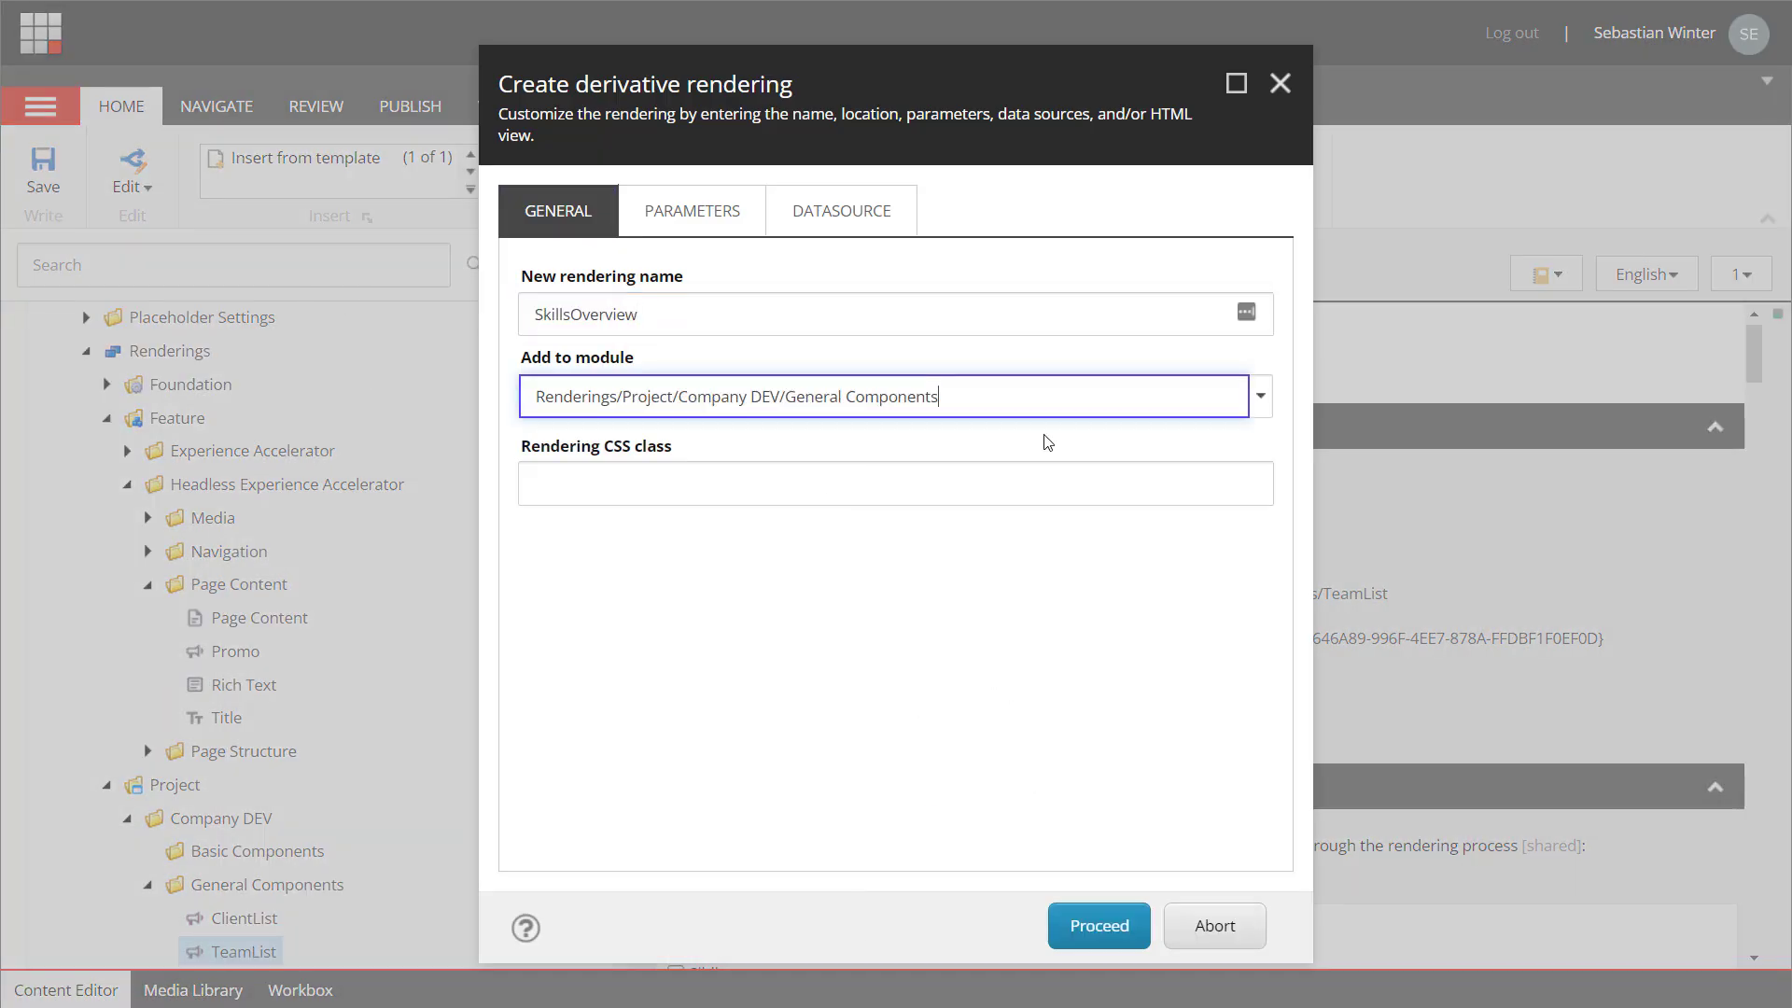
- Set SkillsOverview to copy the original rendering parameters and datasource, and complete the cloning
{"action": "left_click", "coordinate": [742, 211]}
{"action": "left_click", "coordinate": [737, 314]}
{"action": "left_click", "coordinate": [744, 372]}
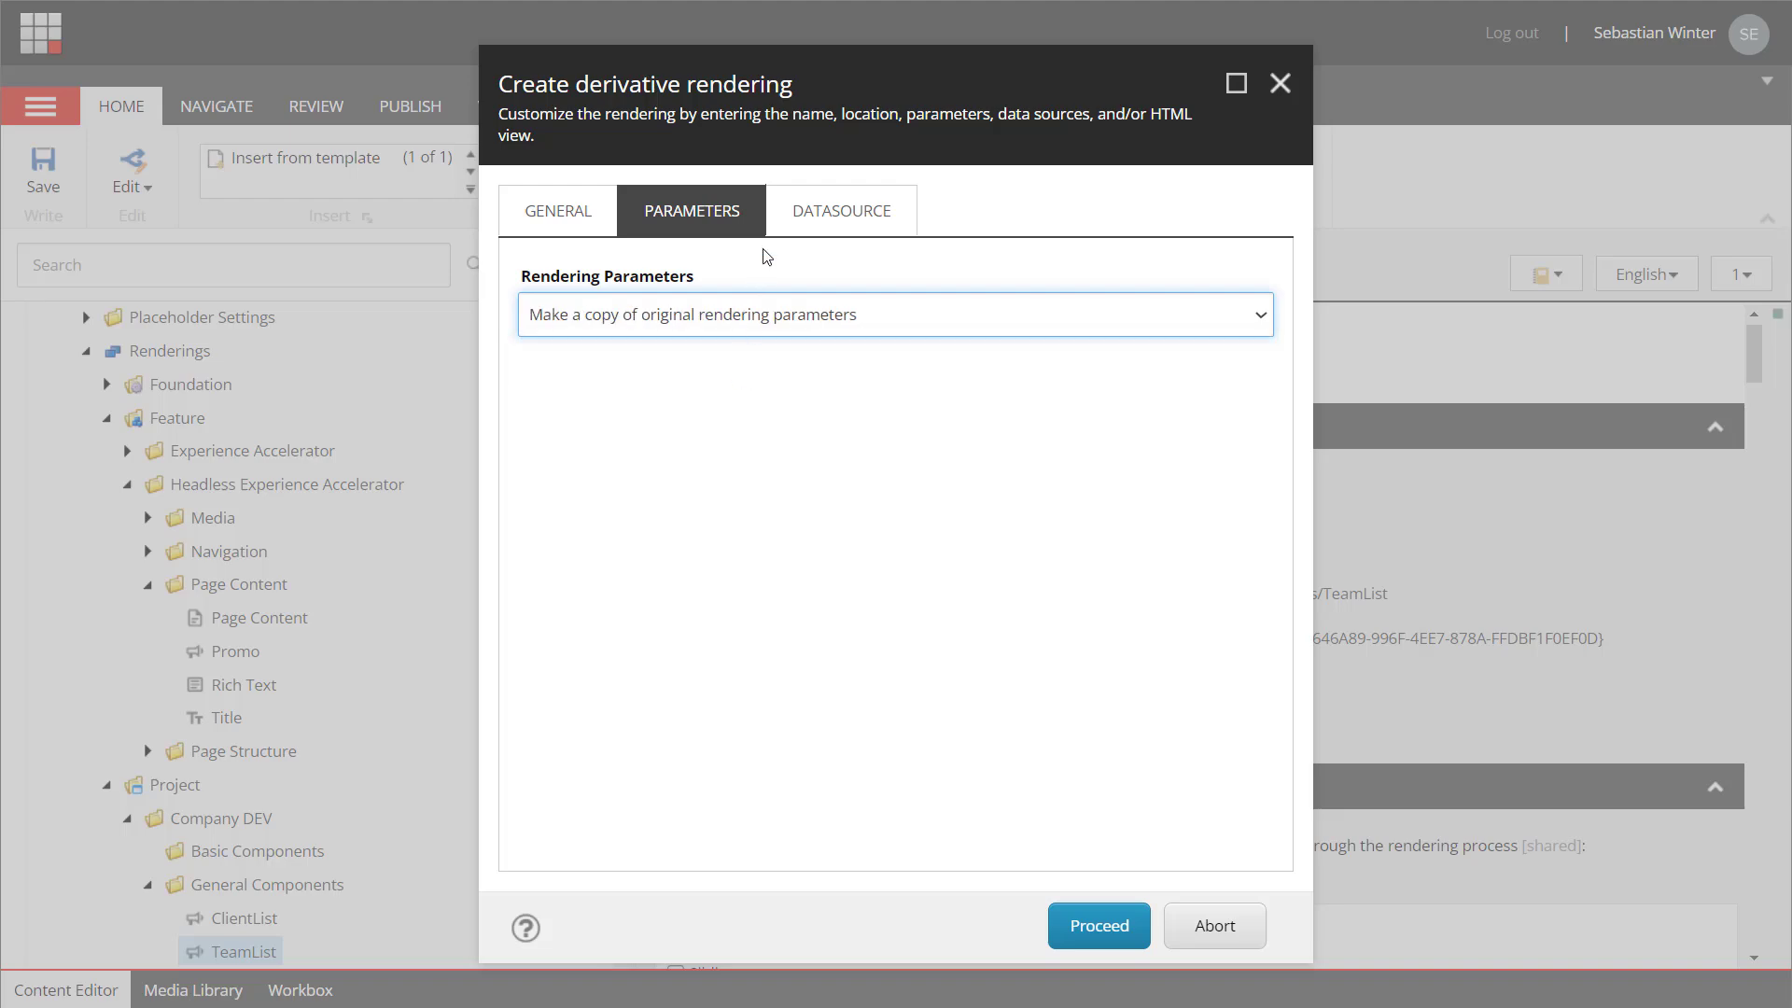
{"action": "left_click", "coordinate": [839, 211]}
{"action": "left_click", "coordinate": [821, 314]}
{"action": "left_click", "coordinate": [819, 371]}
{"action": "left_click", "coordinate": [1100, 934]}
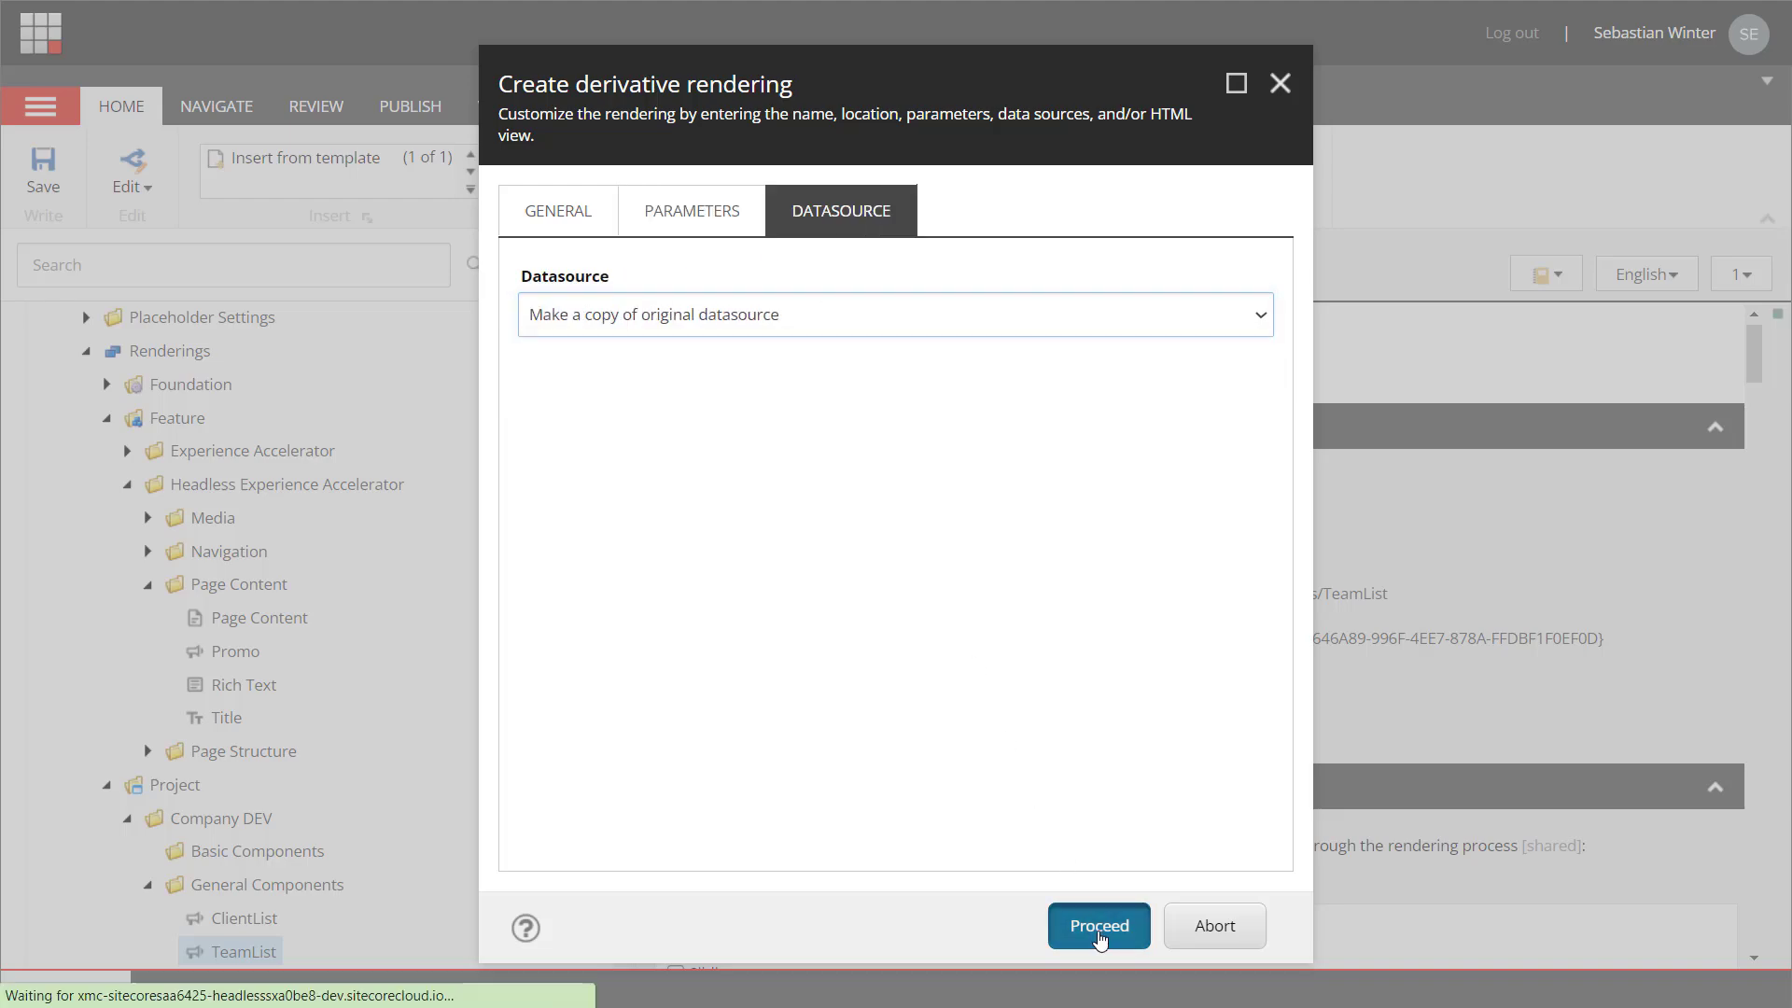
{"action": "left_click", "coordinate": [1073, 640]}
- Start a Promo clone named TestimonialList and assign it to Company DEV's General Components module
{"action": "right_click", "coordinate": [250, 951]}
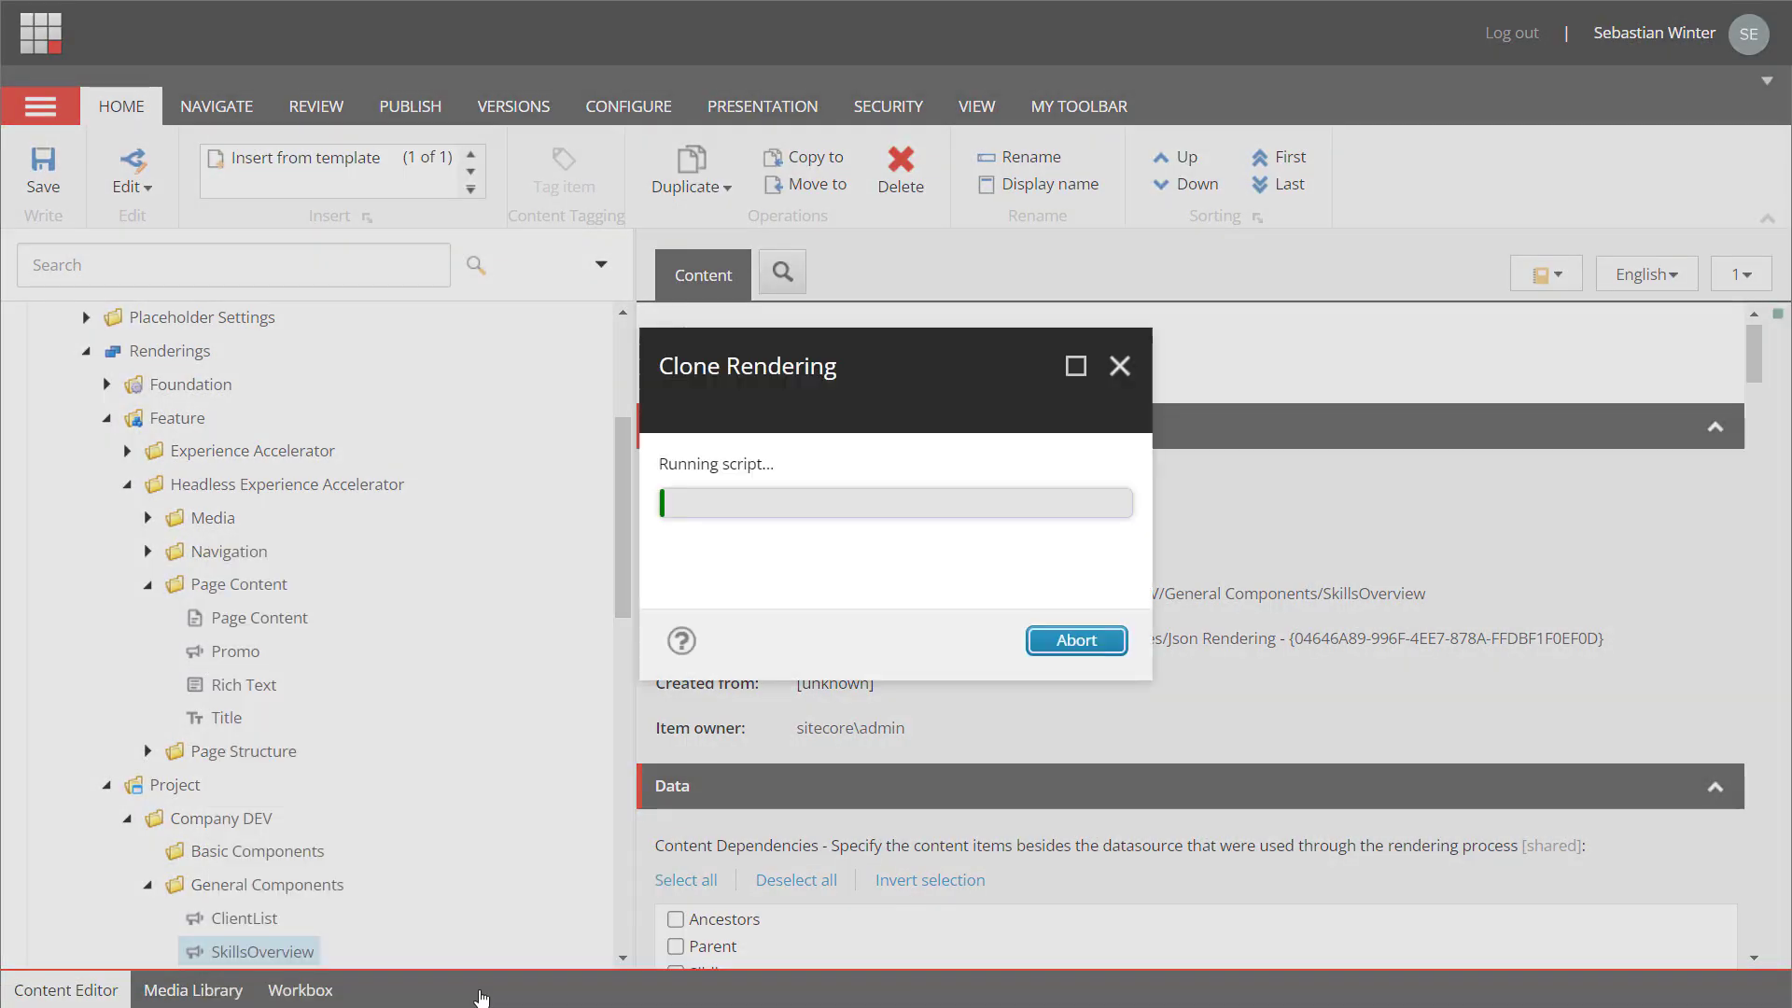
{"action": "type", "text": "TestimonialList"}
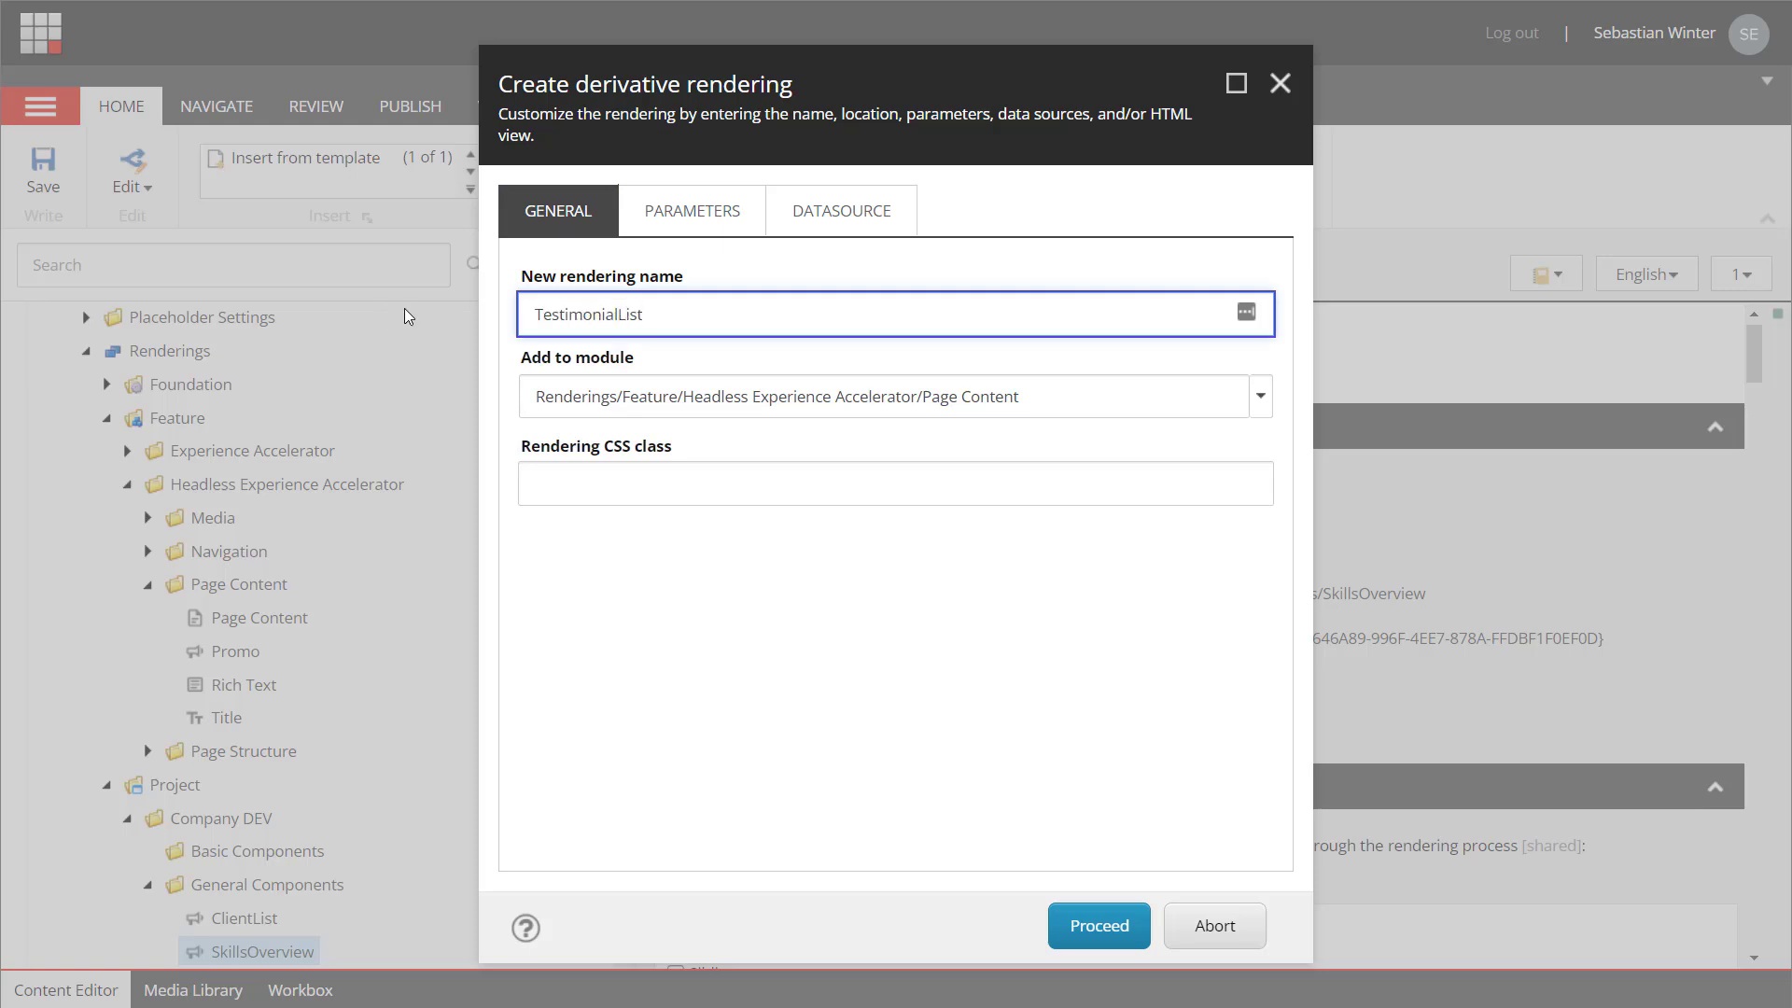
{"action": "left_click", "coordinate": [1260, 396]}
{"action": "left_click", "coordinate": [922, 670]}
{"action": "left_click", "coordinate": [949, 695]}
{"action": "left_click", "coordinate": [994, 743]}
- Choose copies of the original rendering parameters and datasource for TestimonialList, and finish creating the rendering
{"action": "left_click", "coordinate": [691, 211]}
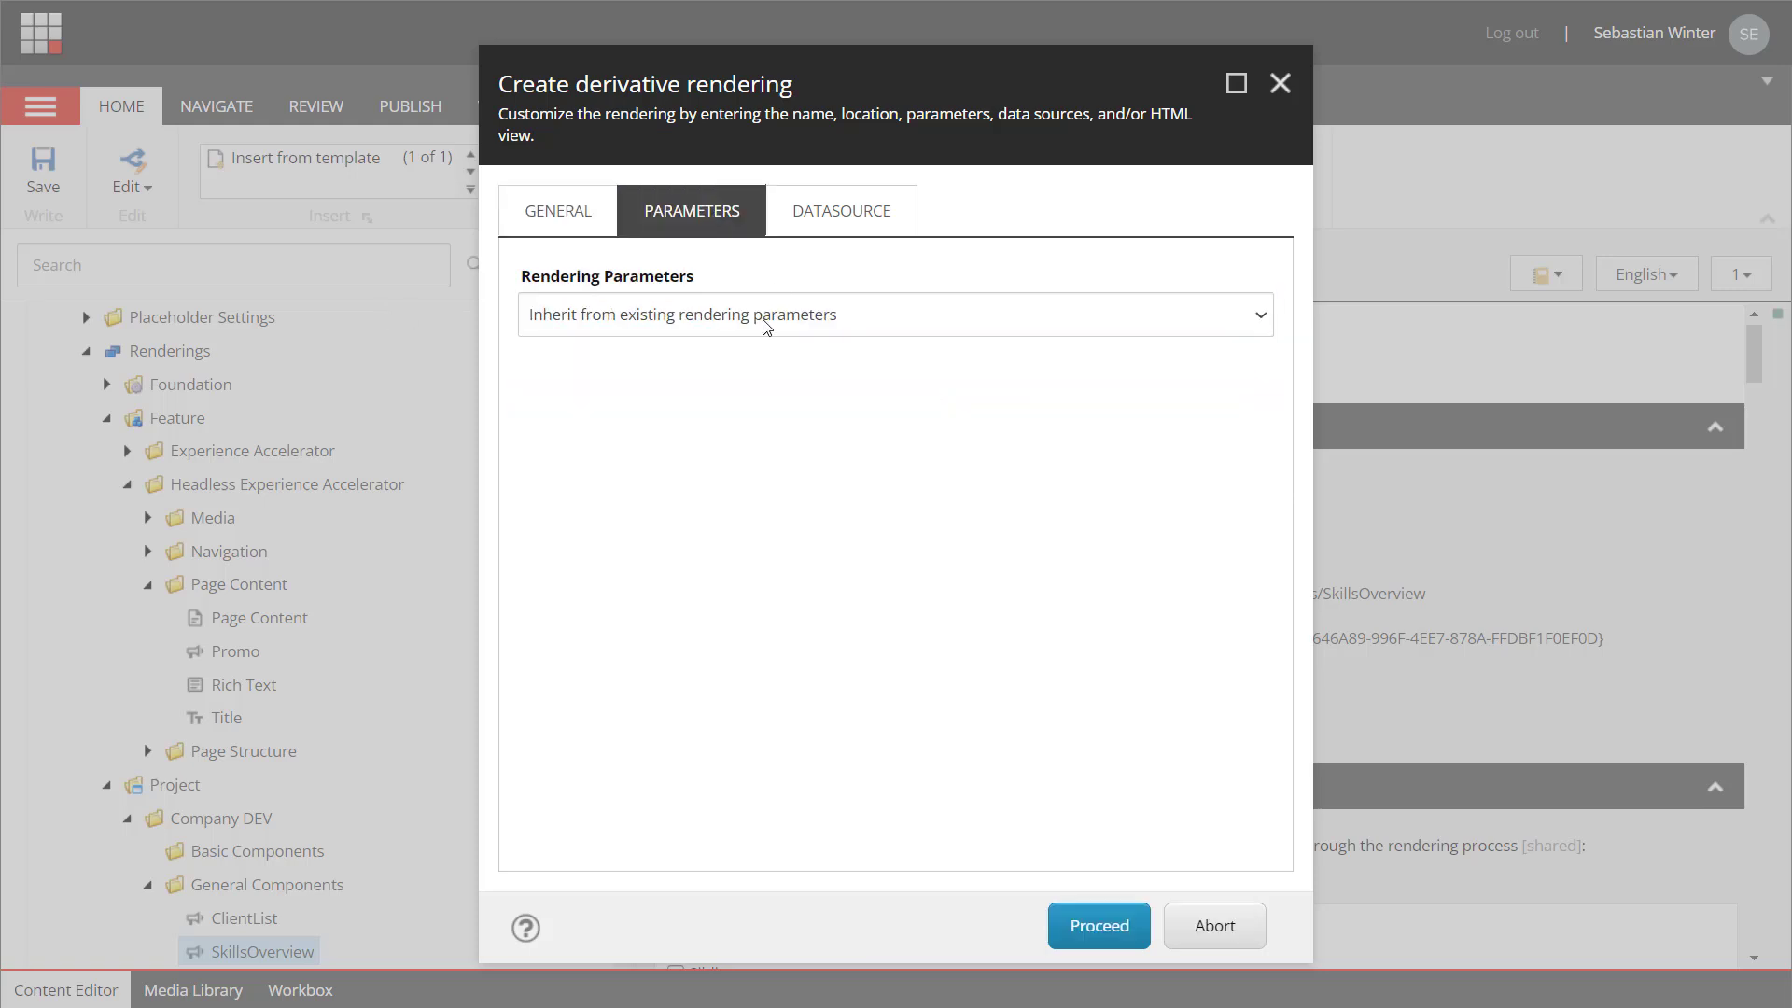
{"action": "left_click", "coordinate": [766, 324]}
{"action": "left_click", "coordinate": [760, 370]}
{"action": "left_click", "coordinate": [812, 220]}
{"action": "left_click", "coordinate": [813, 316]}
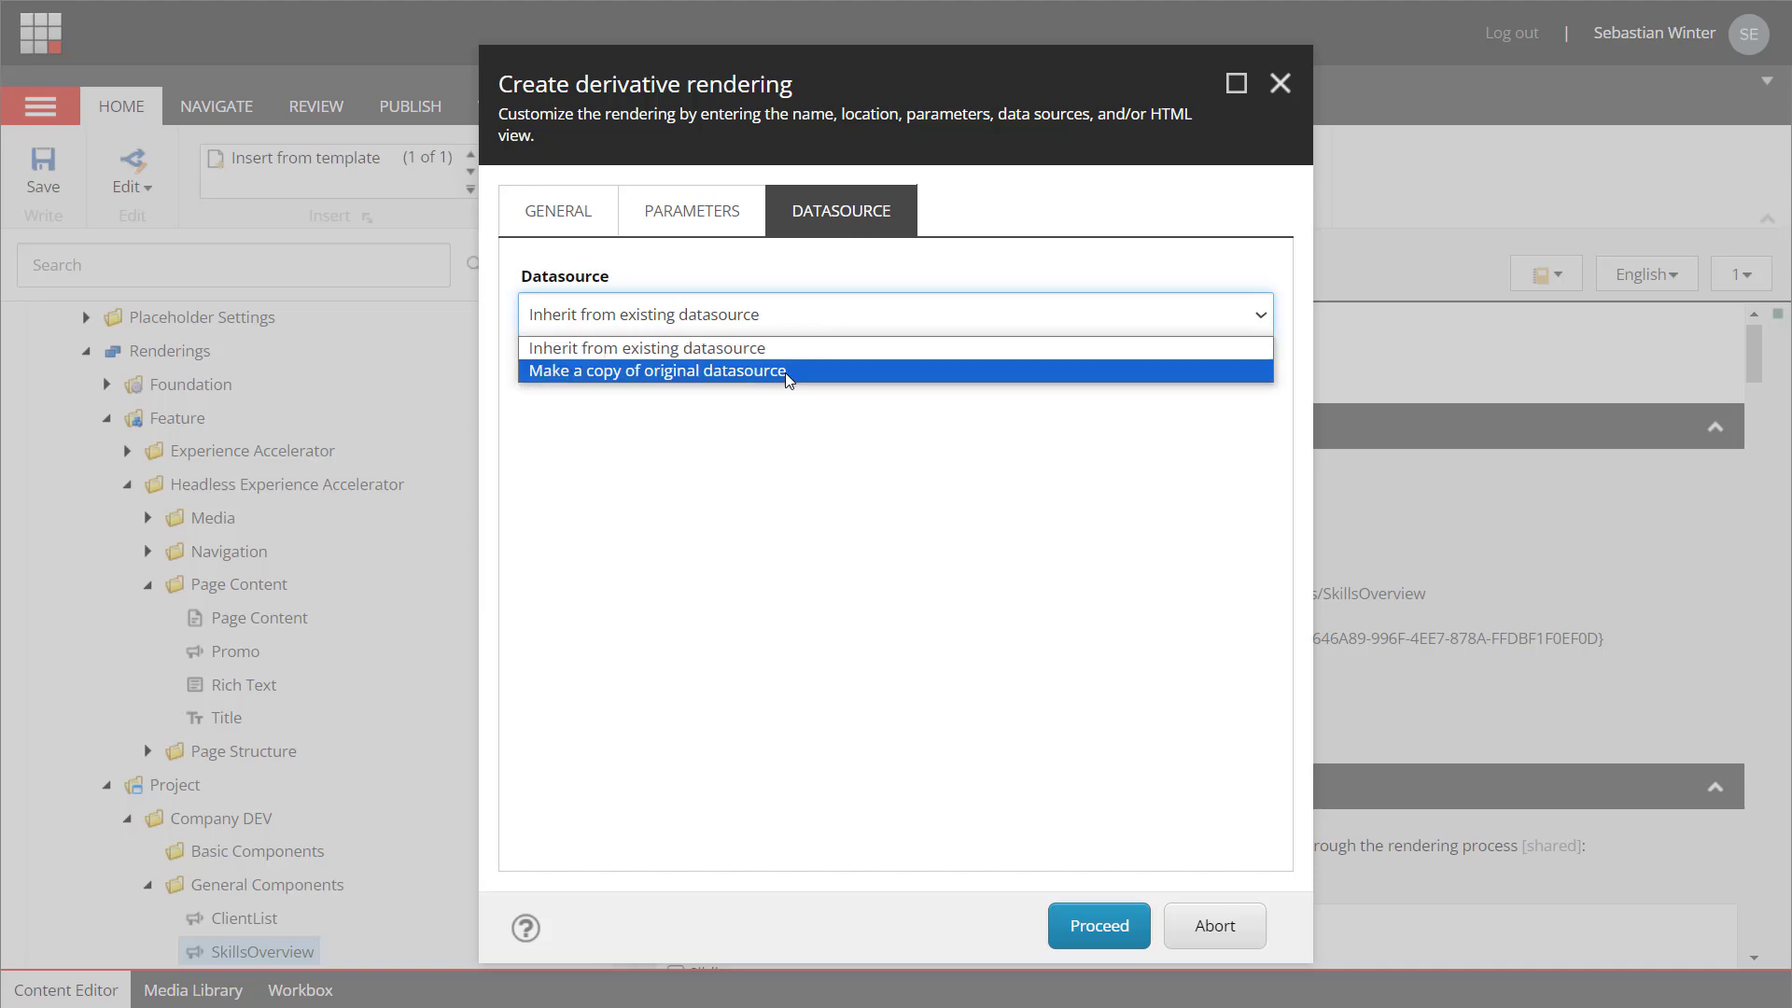
{"action": "left_click", "coordinate": [787, 371]}
{"action": "left_click", "coordinate": [1099, 938]}
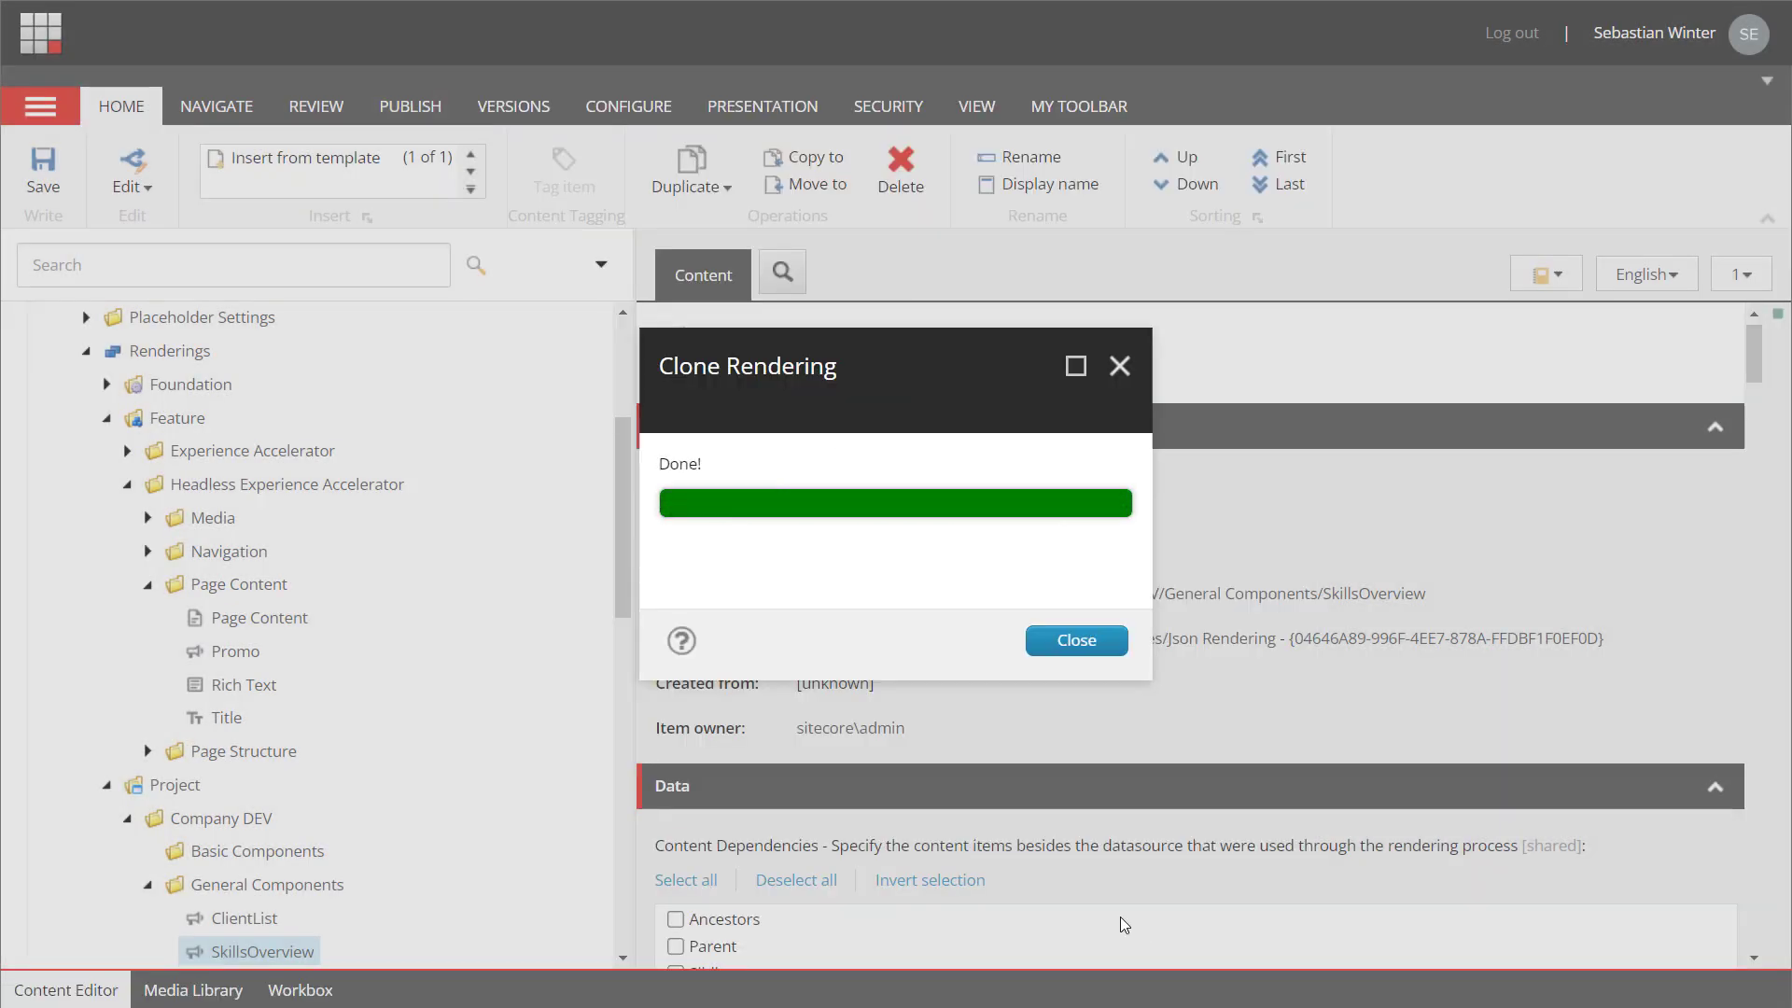
{"action": "left_click", "coordinate": [1076, 641]}
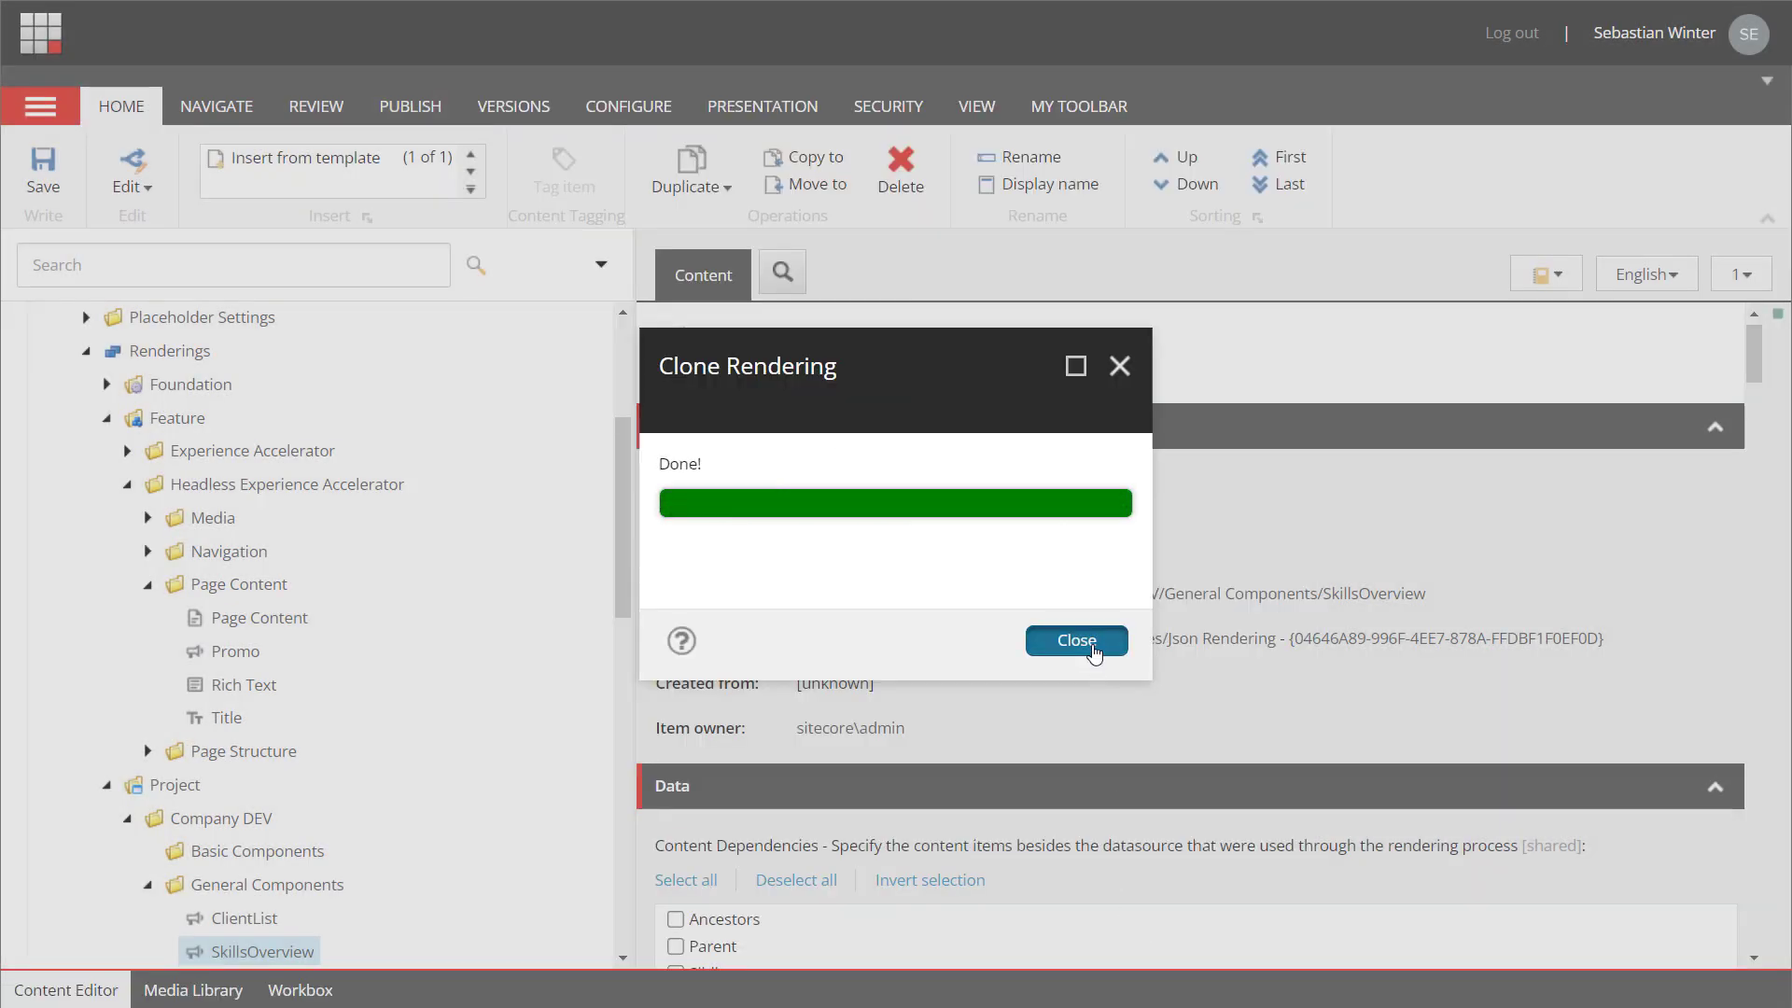
- Start a Promo clone named FeatureList and place it in Company DEV's General Components module
{"action": "right_click", "coordinate": [244, 551]}
{"action": "mouse_move", "coordinate": [374, 953]}
{"action": "left_click", "coordinate": [529, 987]}
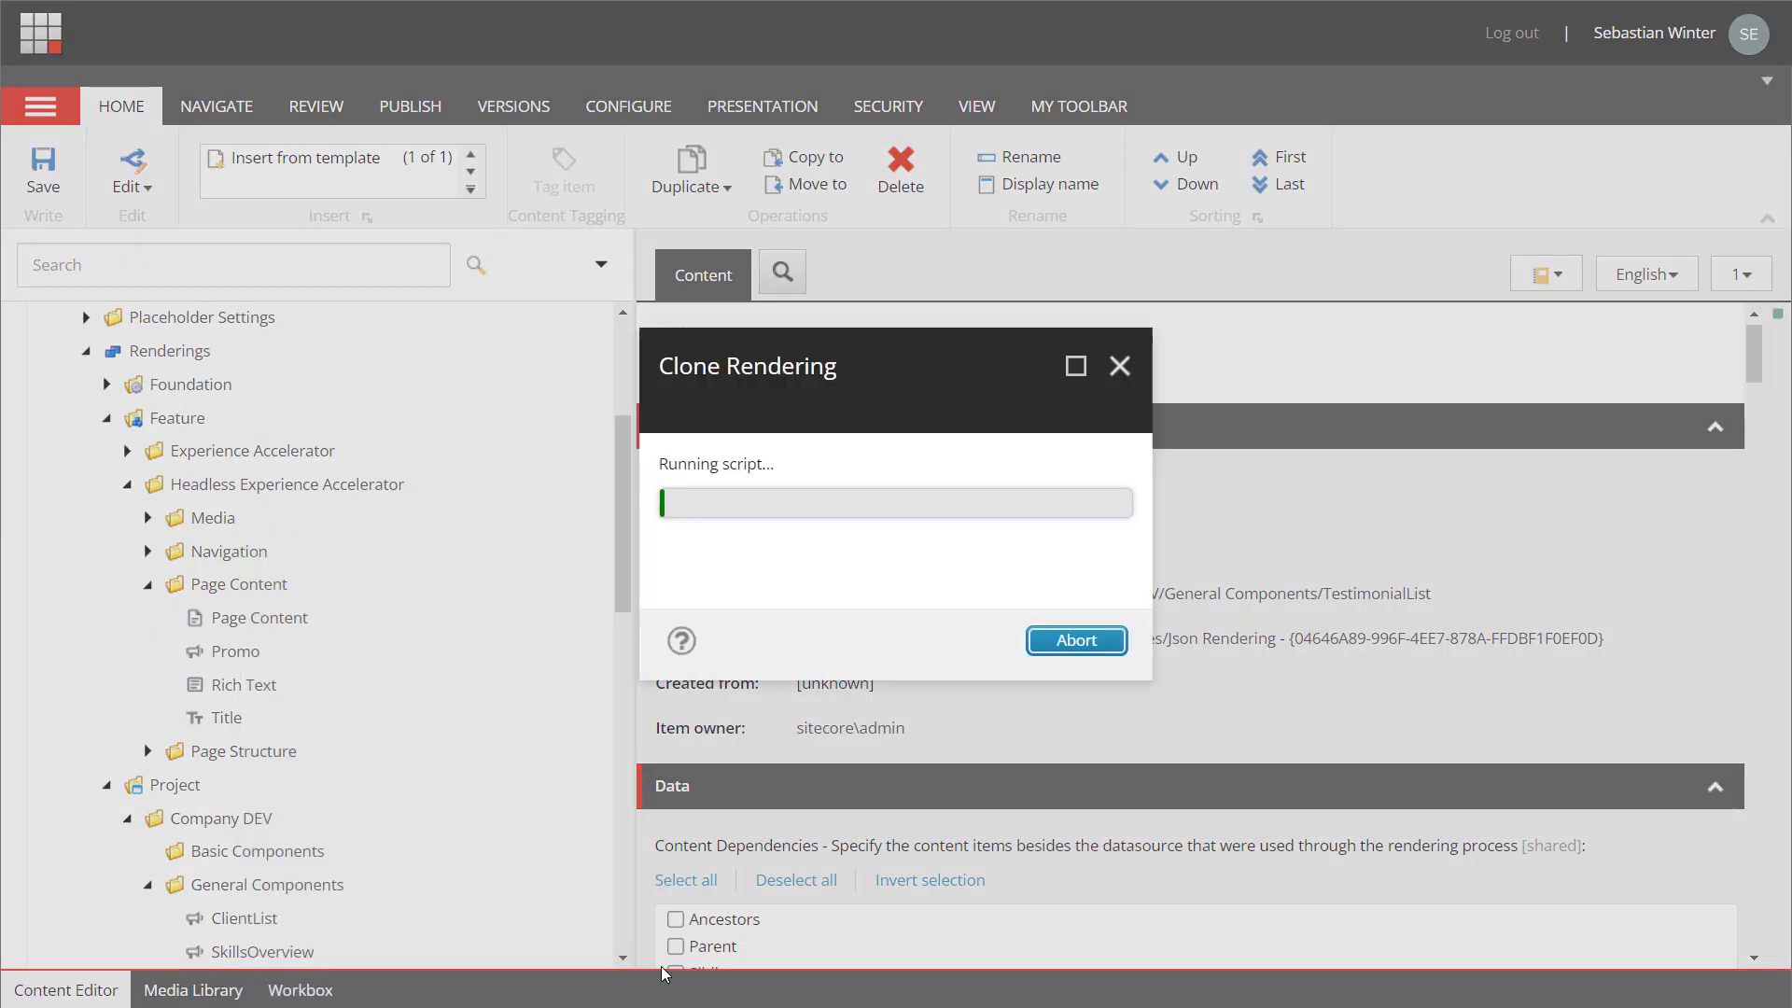
{"action": "left_click_drag", "start_coordinate": [680, 317], "coordinate": [352, 321]}
{"action": "type", "text": "FeatureList"}
{"action": "left_click", "coordinate": [1260, 395]}
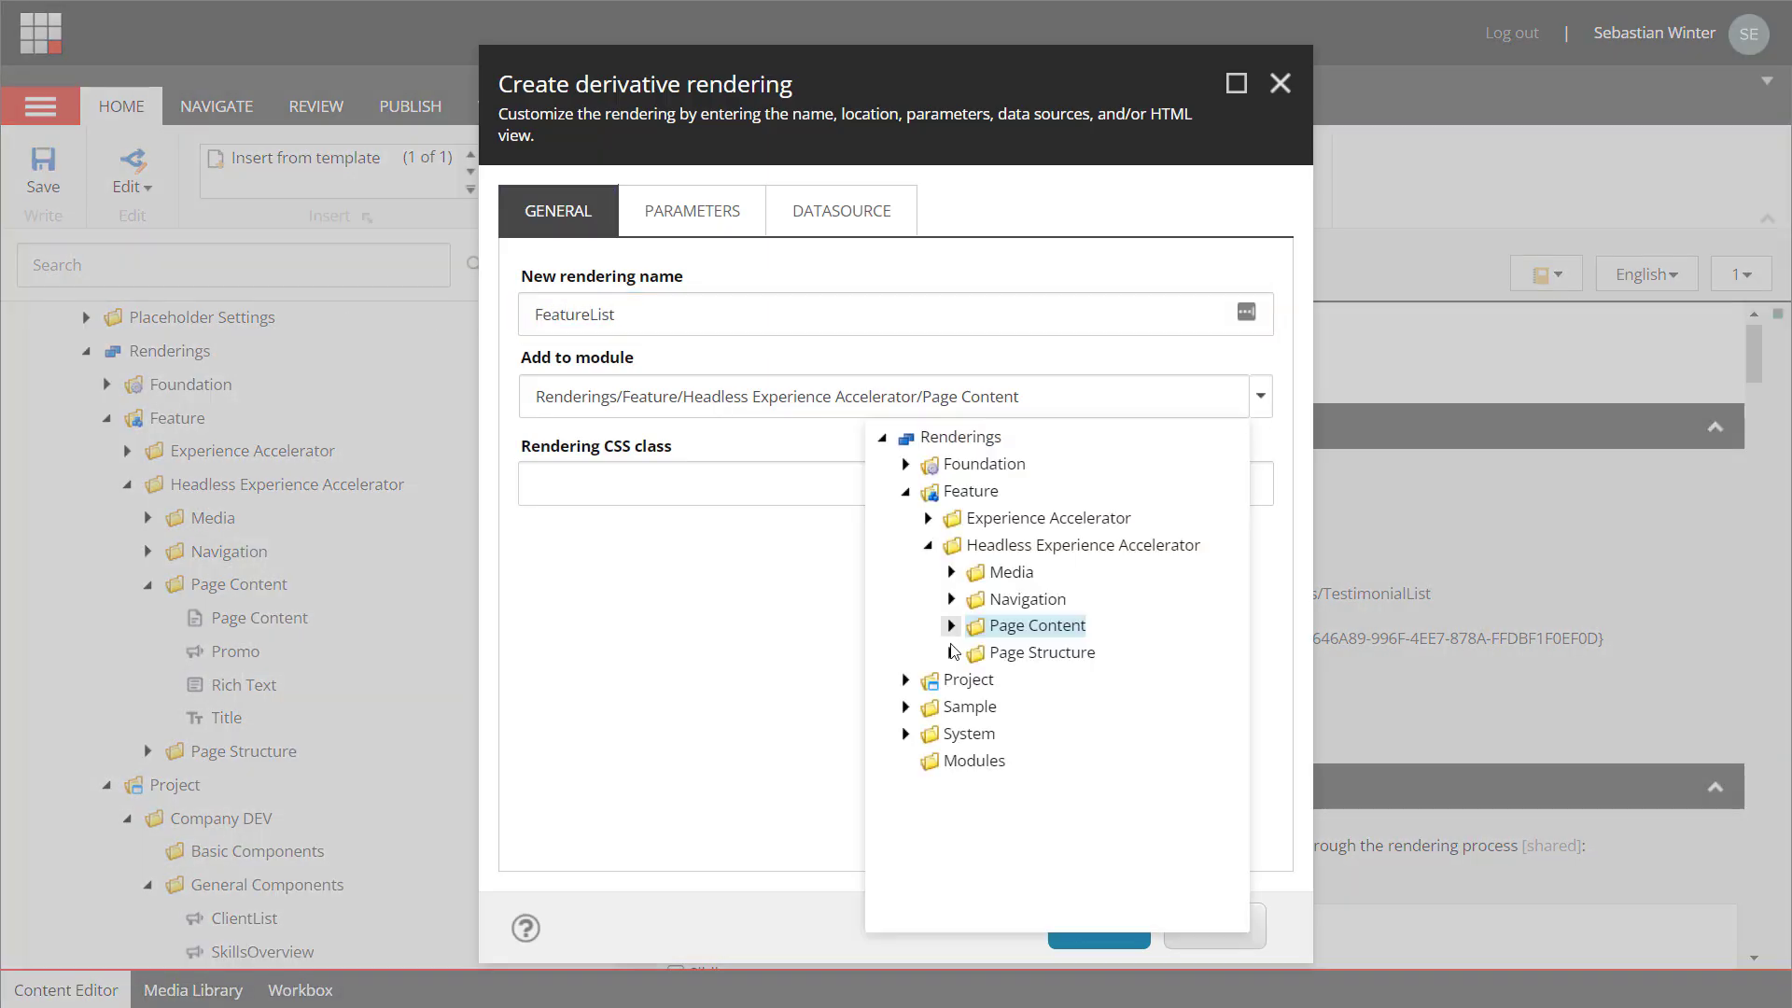
{"action": "left_click", "coordinate": [916, 680]}
{"action": "left_click", "coordinate": [1055, 756]}
- Have FeatureList use copies of the original rendering parameters and datasource, and complete its cloning
{"action": "left_click", "coordinate": [766, 371]}
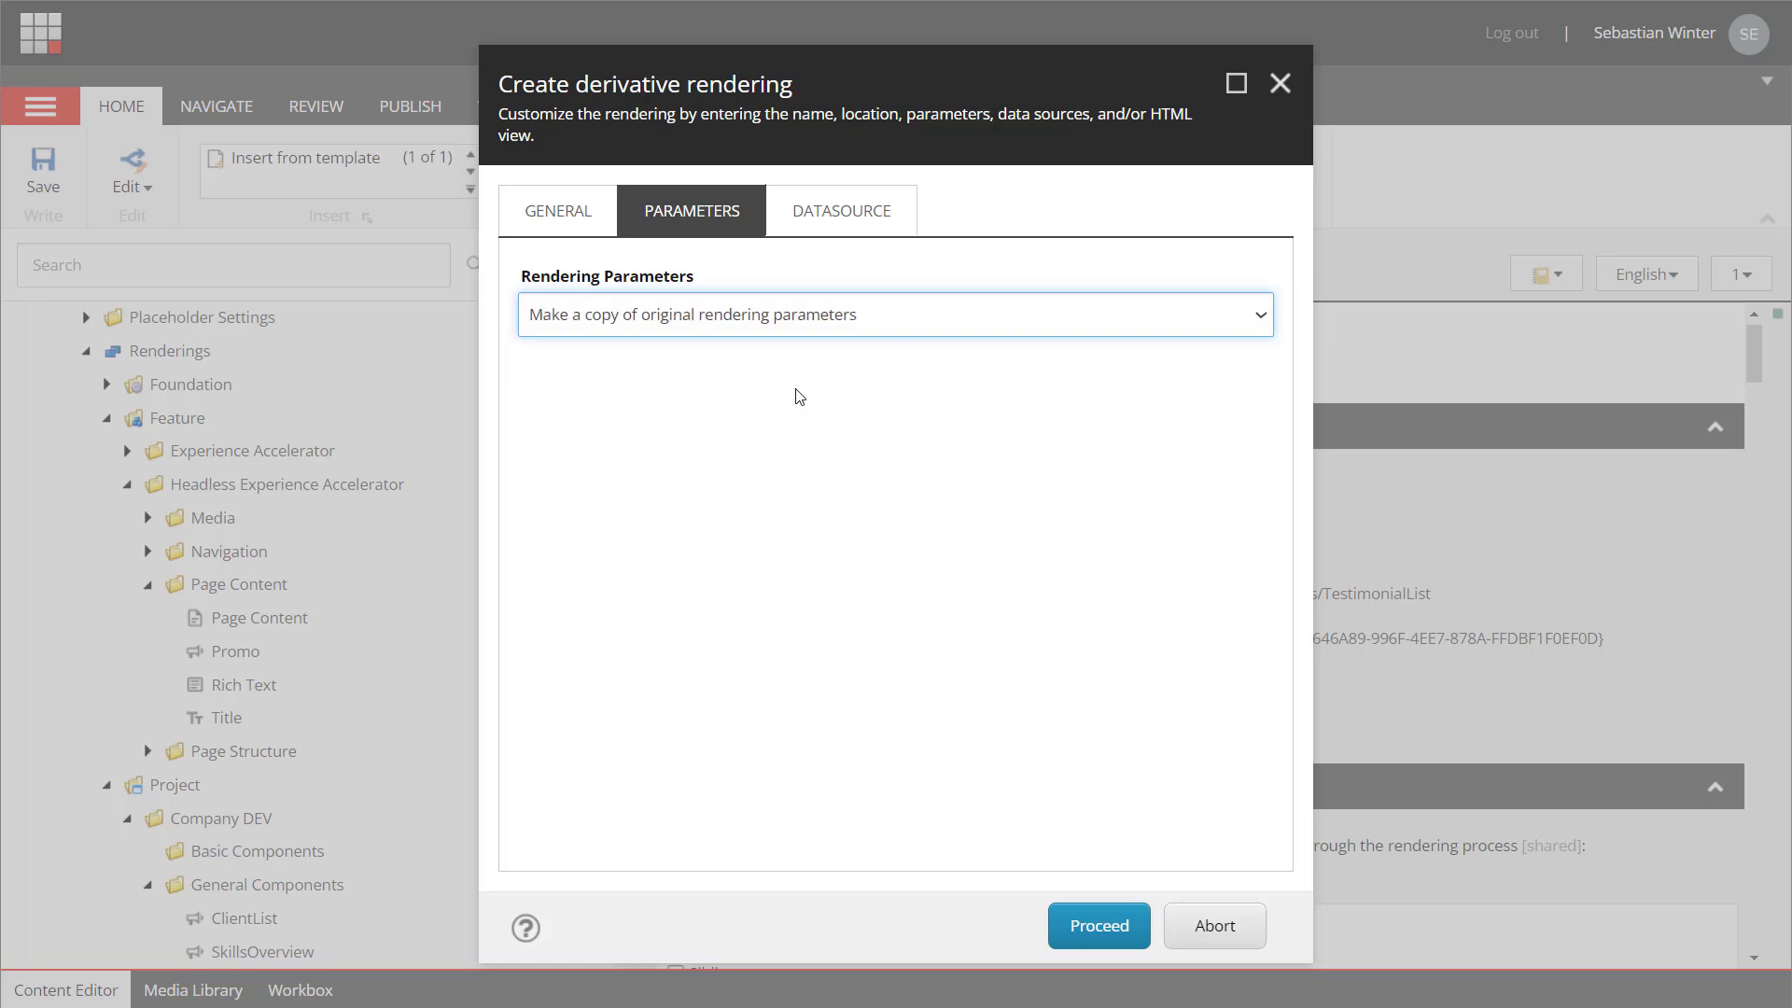
{"action": "left_click", "coordinate": [869, 218]}
{"action": "left_click", "coordinate": [780, 332]}
{"action": "left_click", "coordinate": [760, 370]}
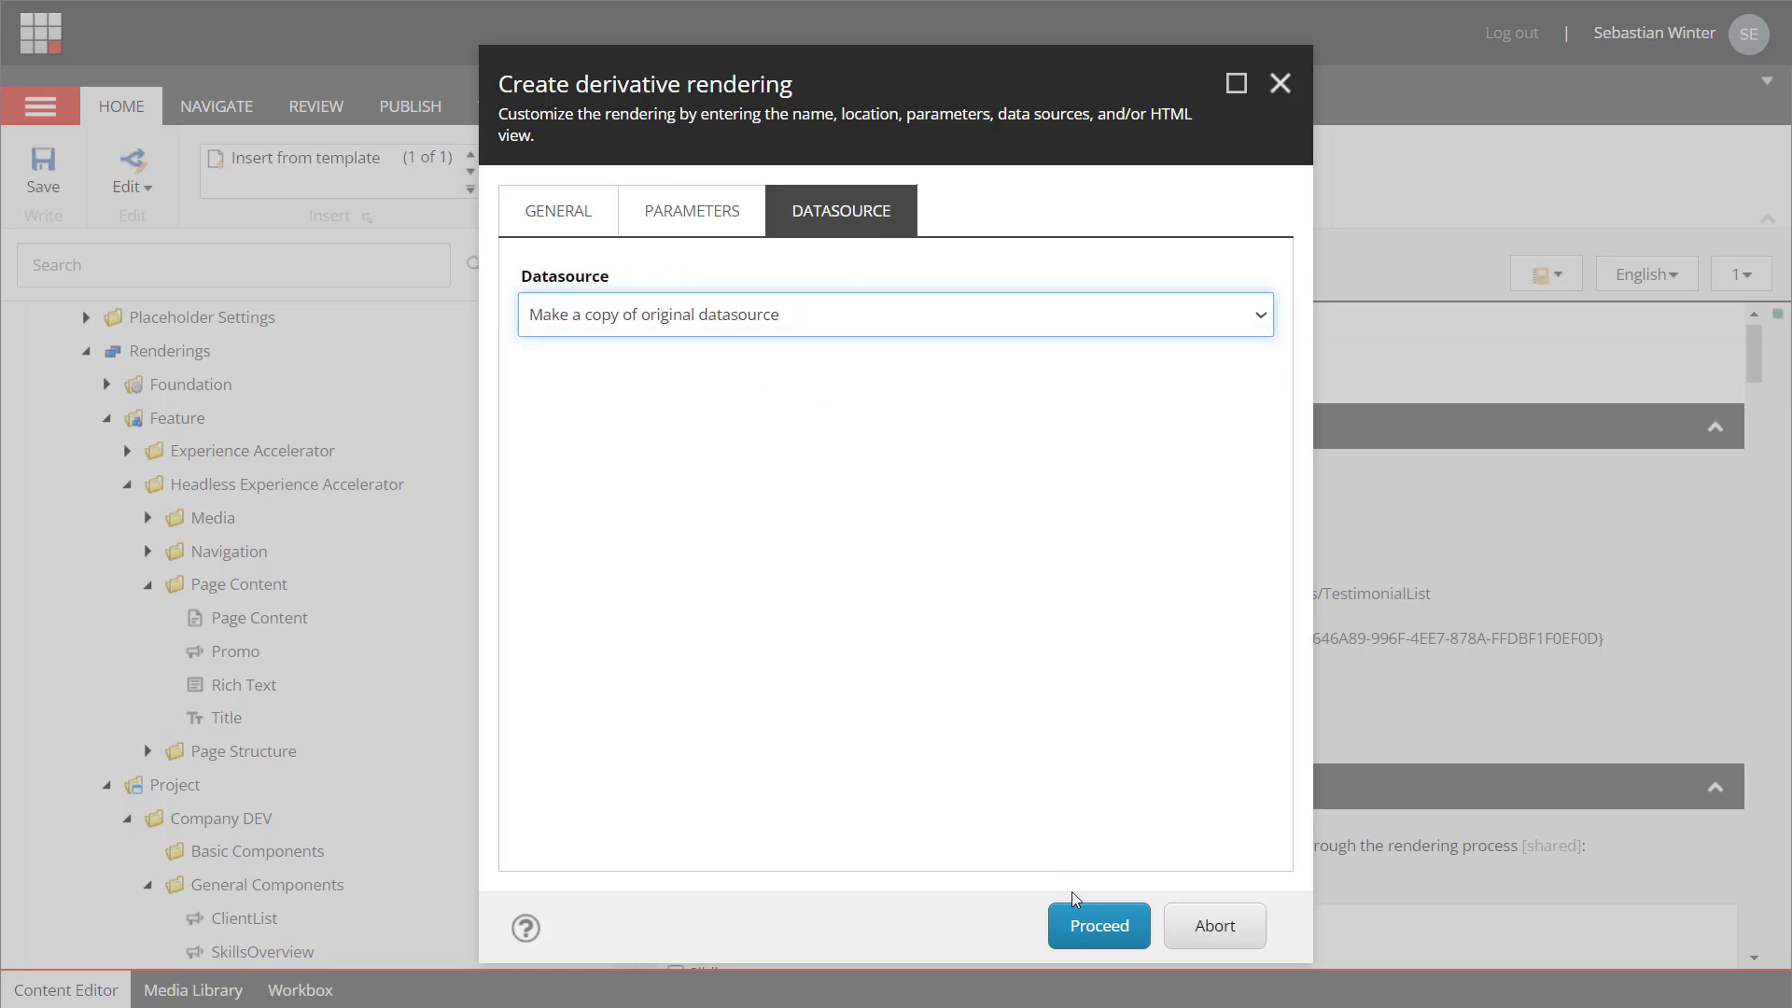
{"action": "left_click", "coordinate": [1086, 919]}
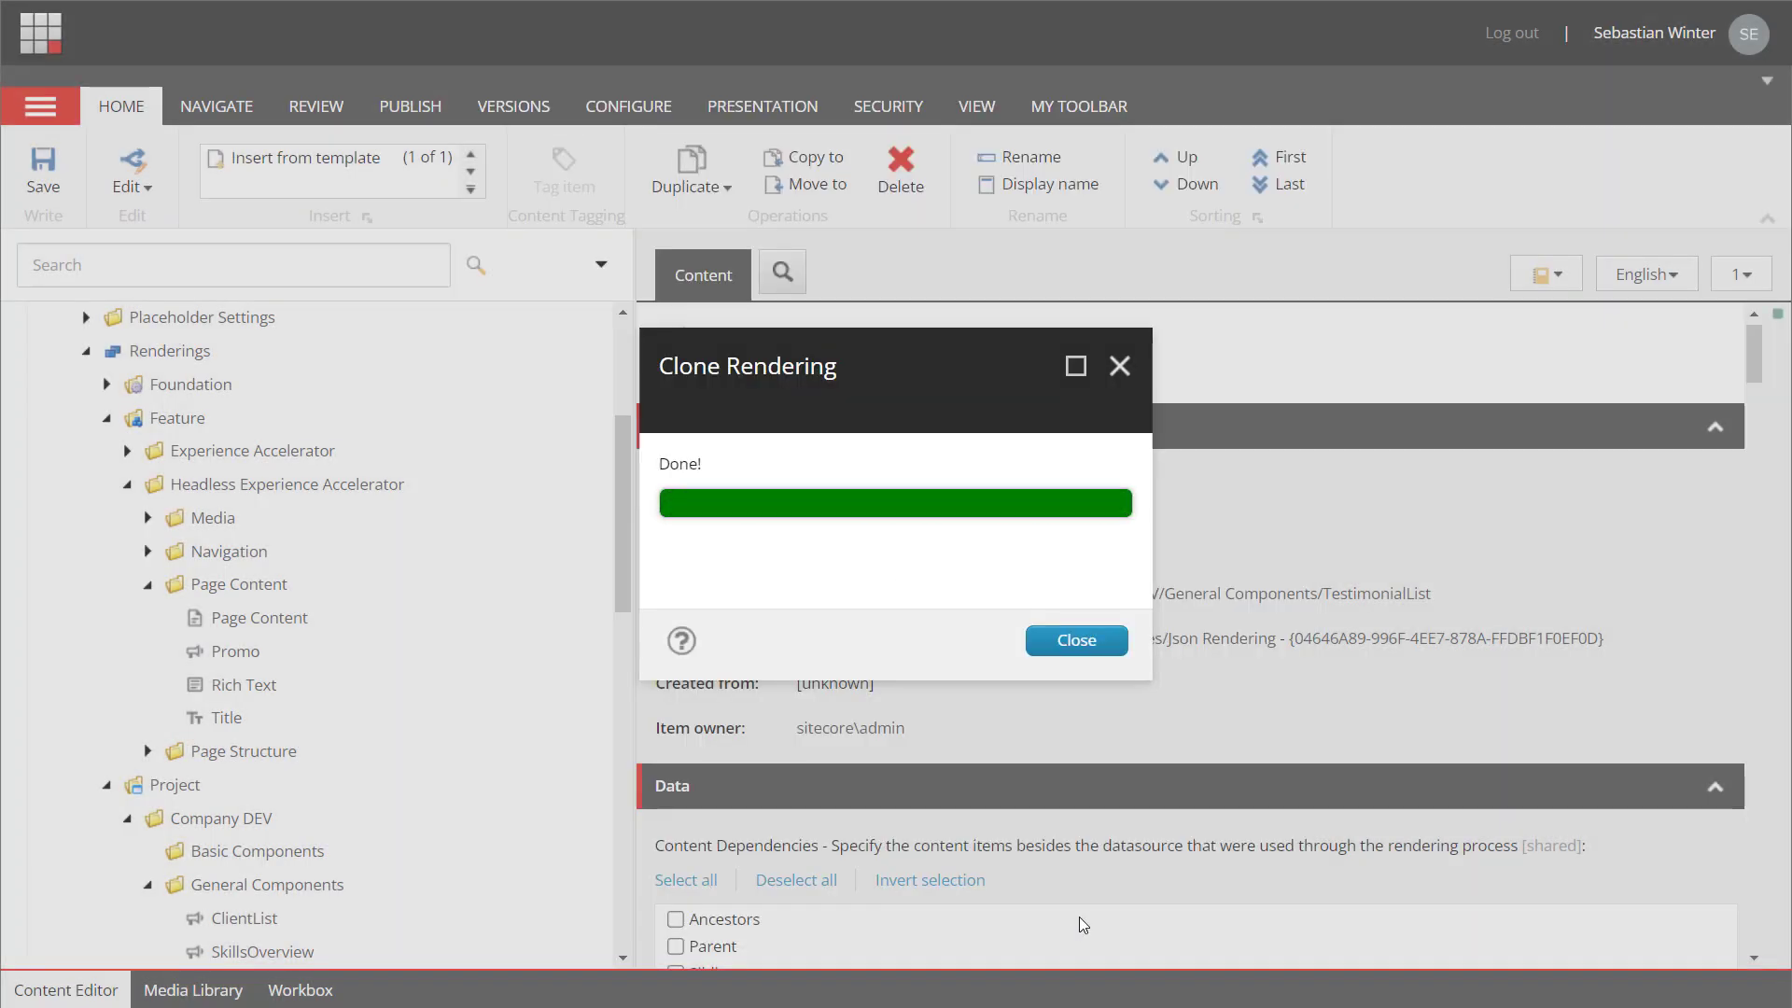
{"action": "left_click", "coordinate": [1076, 640]}
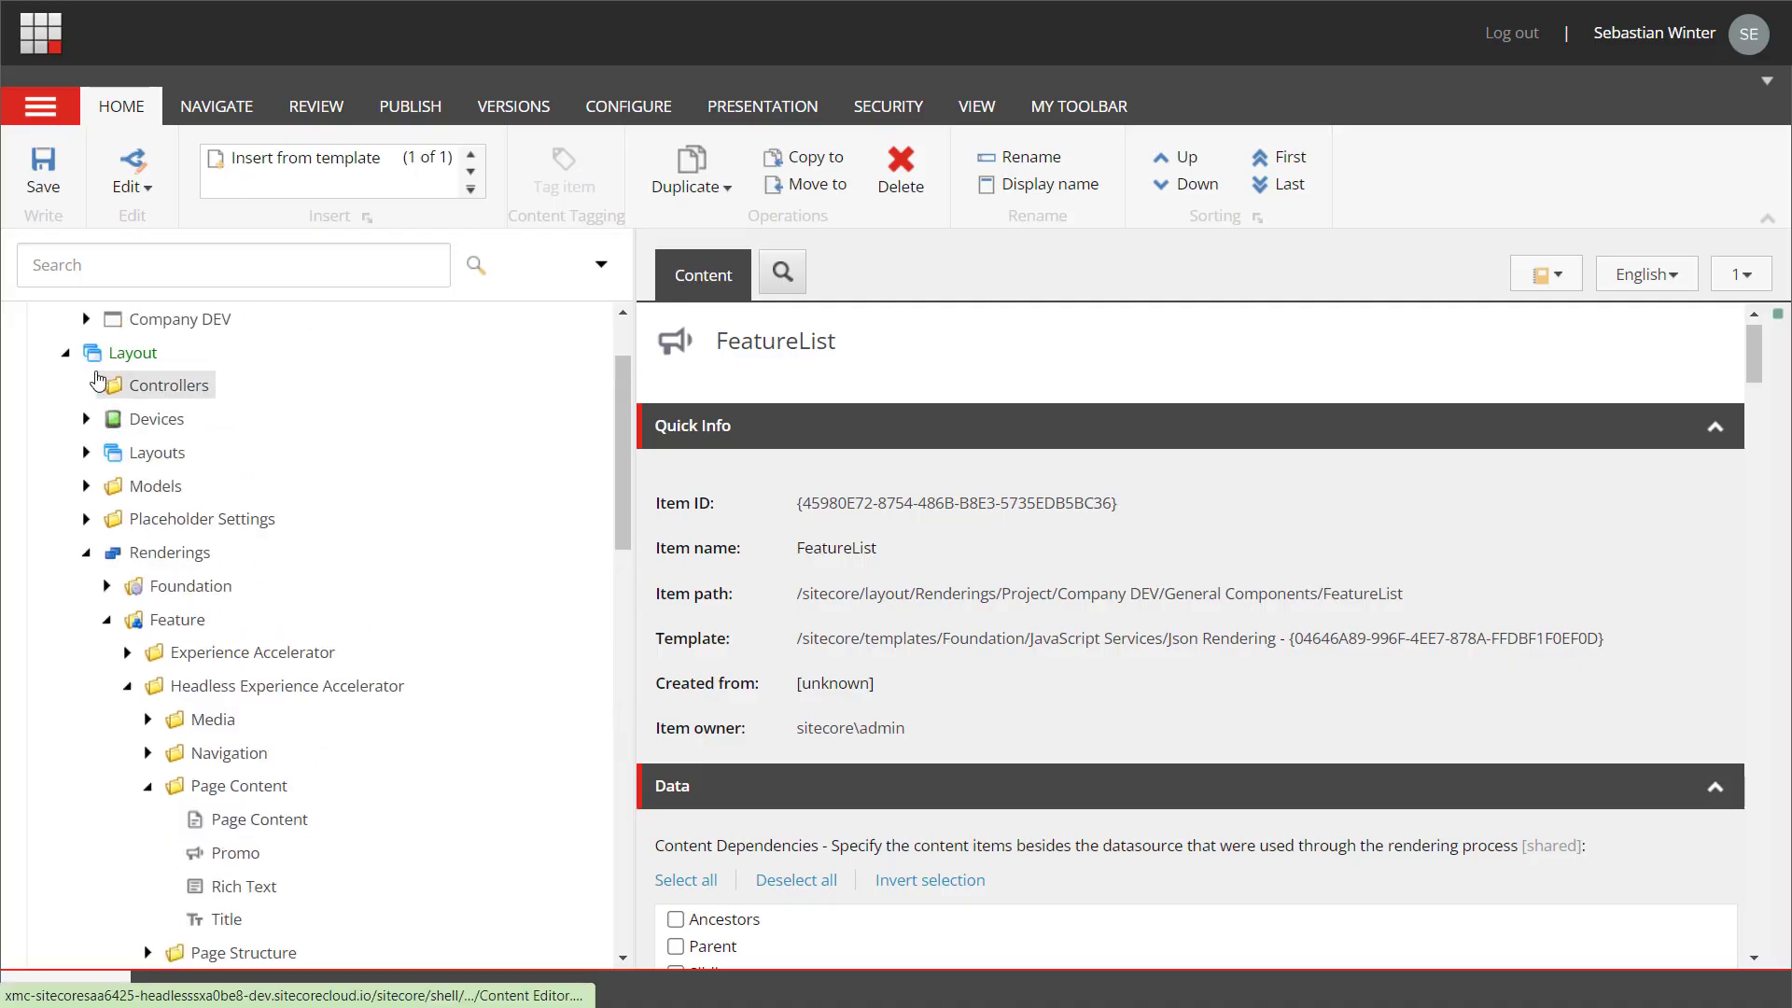
- Collapse the Layout branch and expand the General Components template folder of the Company DEV project
{"action": "left_click", "coordinate": [61, 348]}
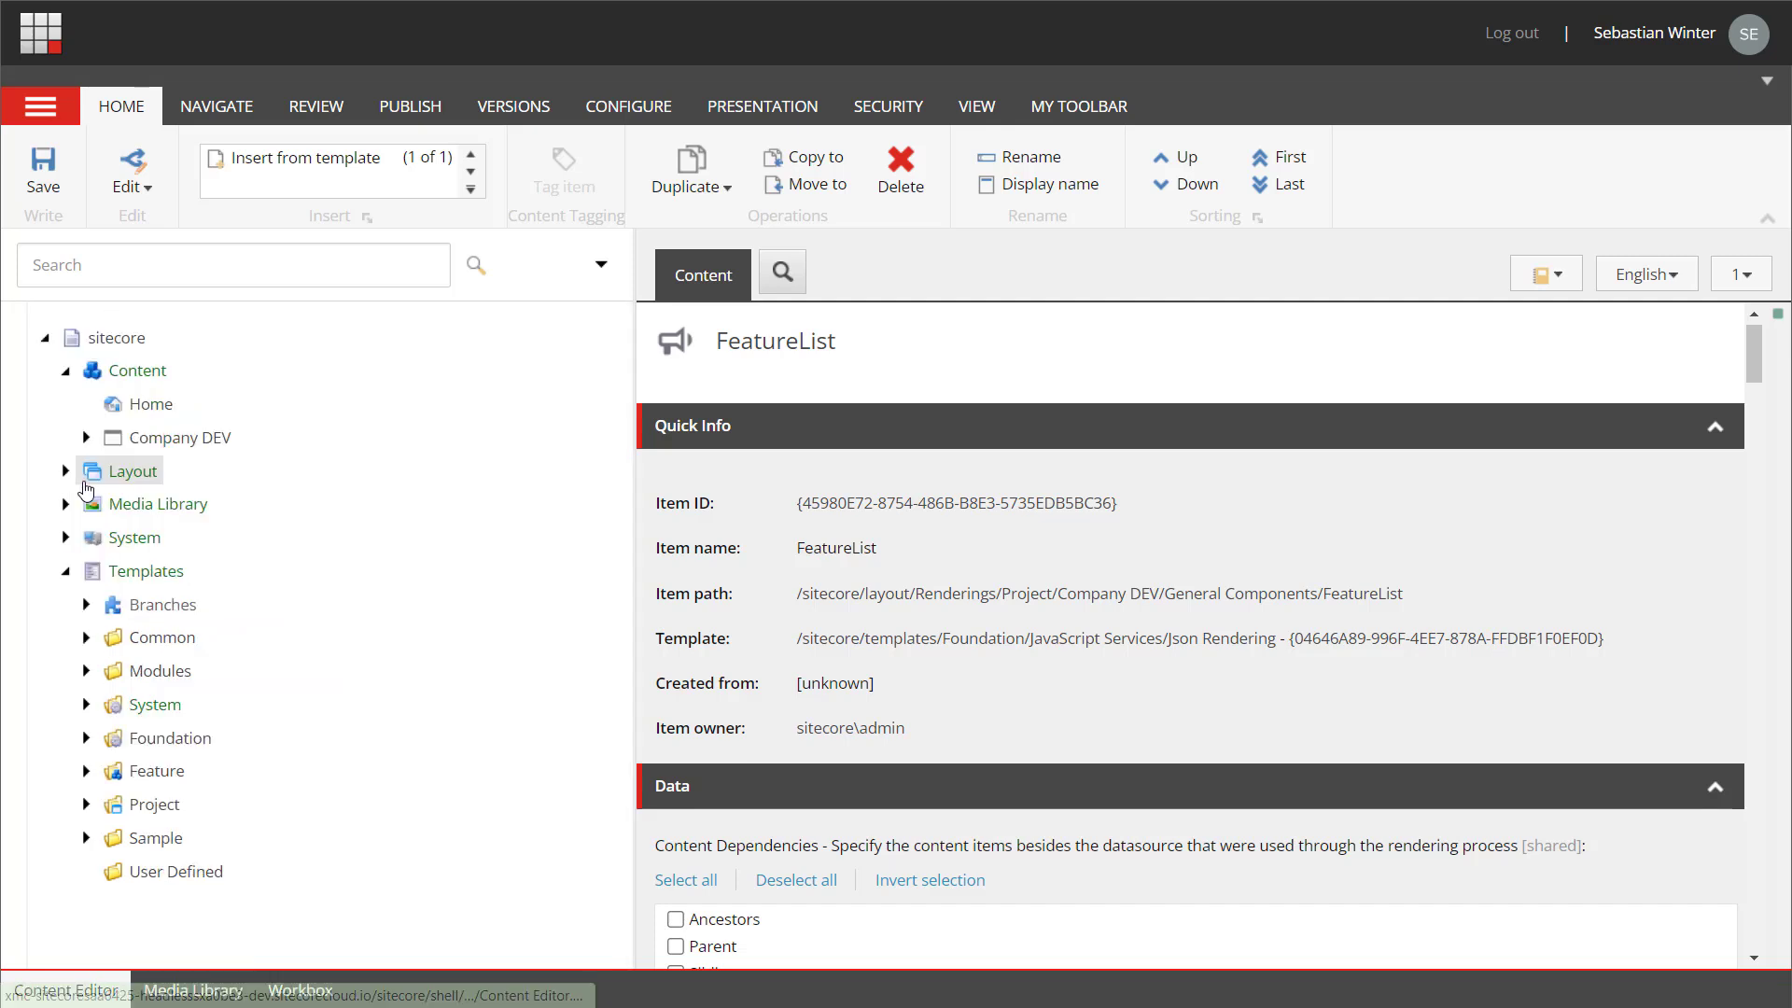
{"action": "left_click", "coordinate": [86, 803]}
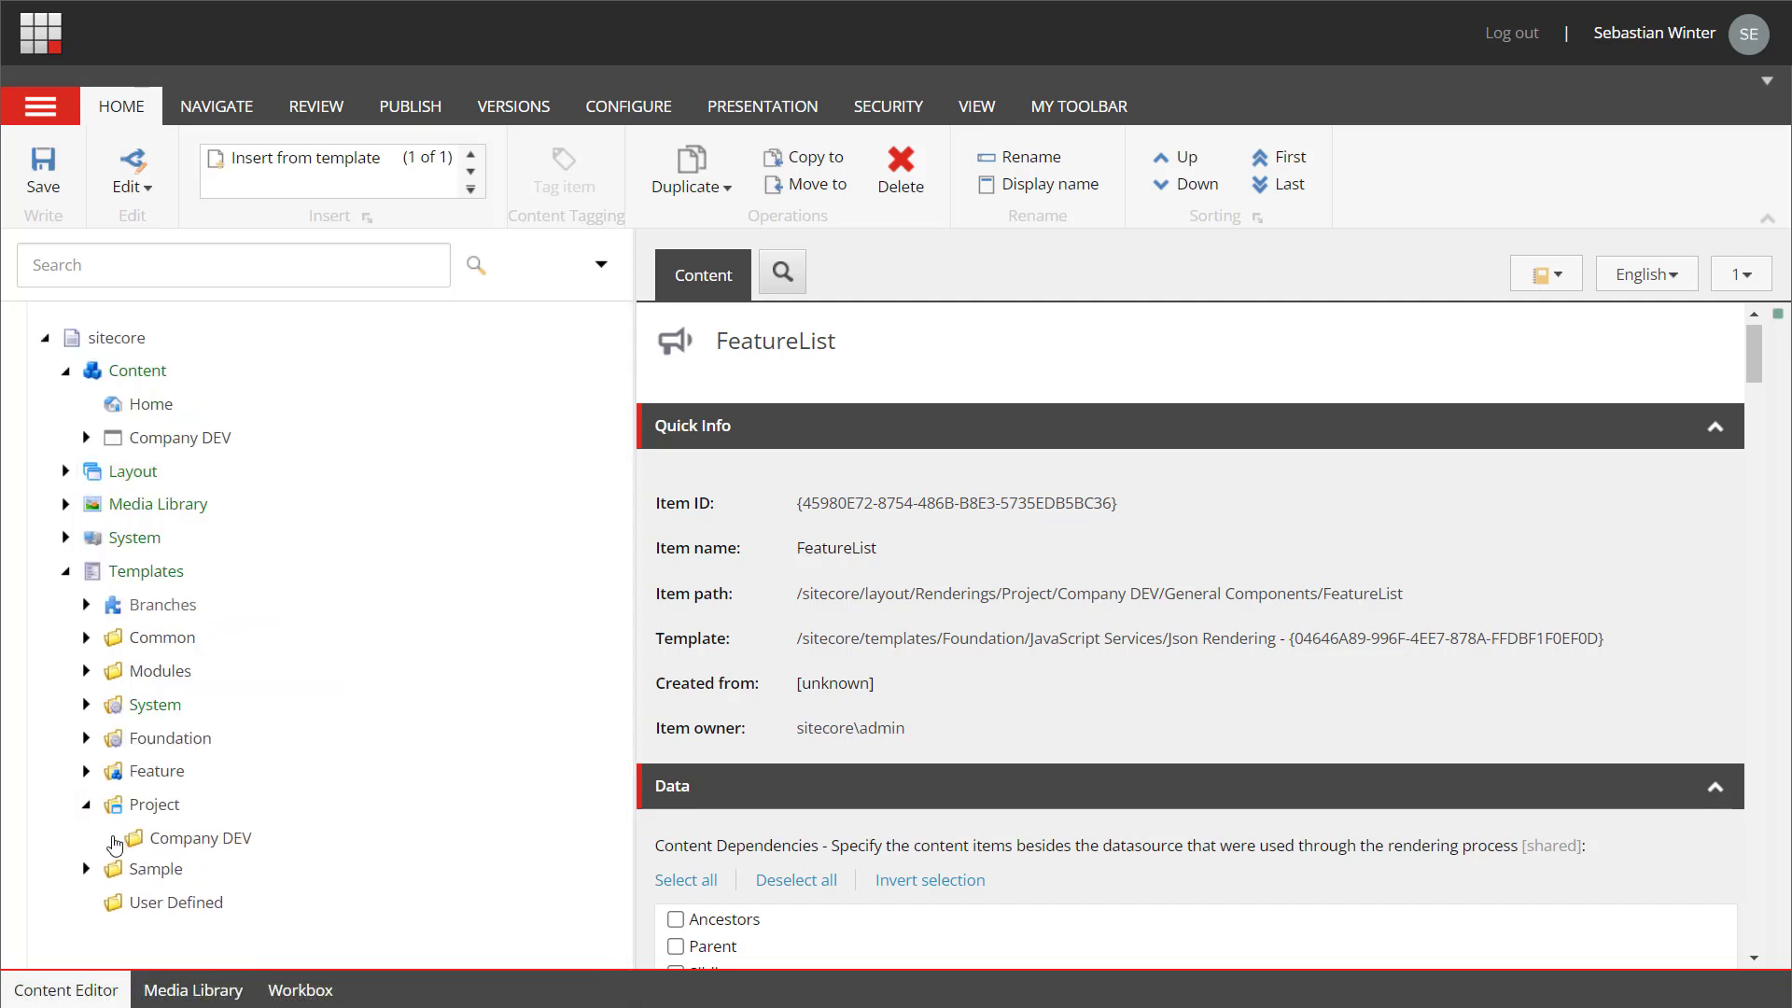
{"action": "left_click", "coordinate": [106, 837]}
{"action": "left_click", "coordinate": [127, 905]}
{"action": "scroll", "coordinate": [421, 744], "scroll_direction": "down", "scroll_amount": 5}
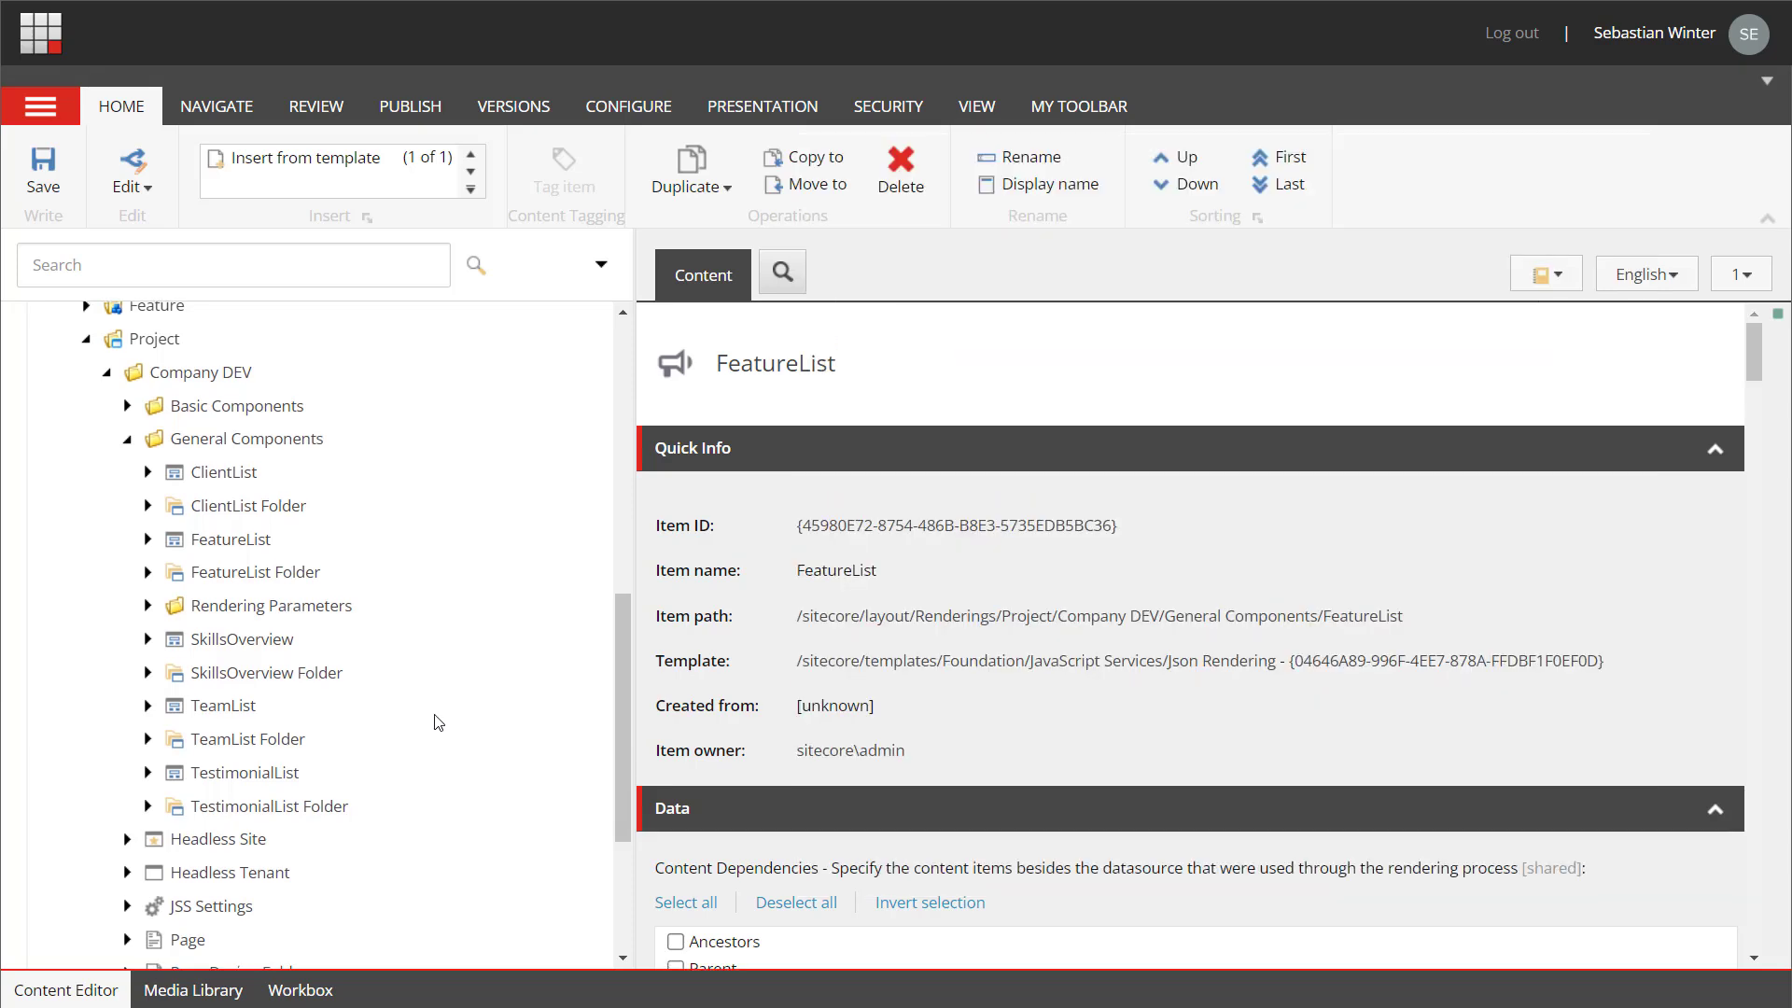
- Create a new template named ClientFolder in General Components, based on the Standard template
{"action": "right_click", "coordinate": [277, 449]}
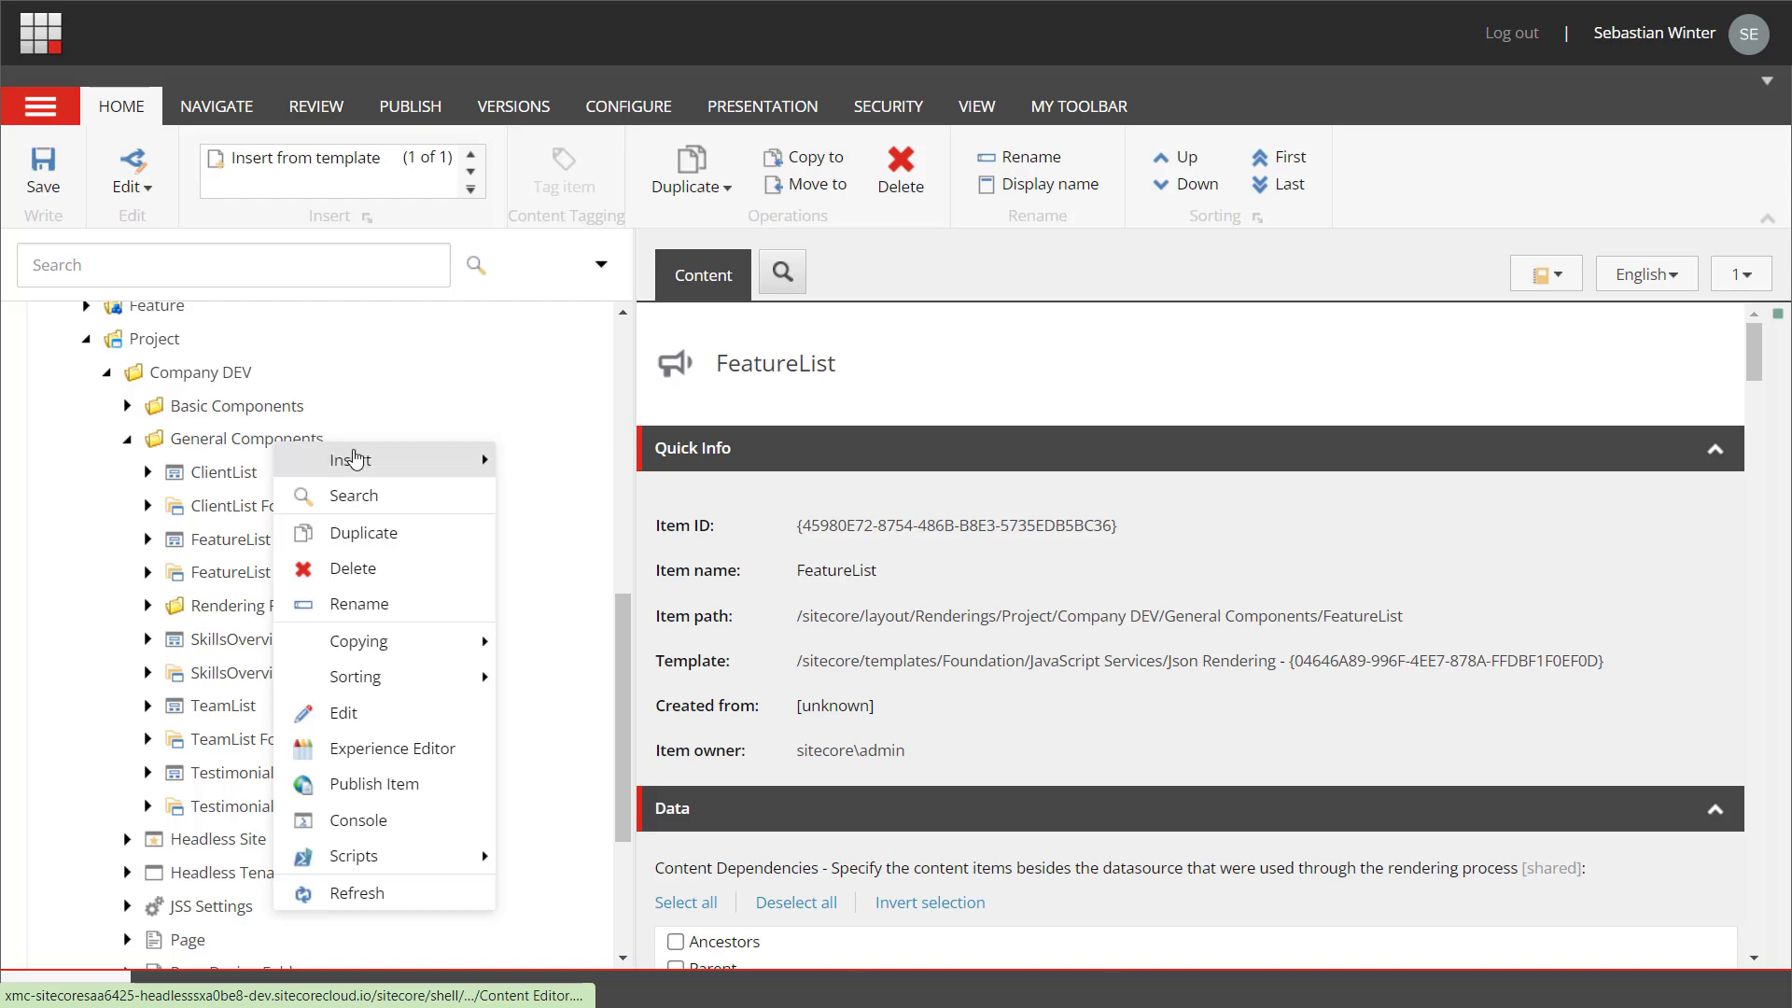
{"action": "mouse_move", "coordinate": [408, 456]}
{"action": "left_click", "coordinate": [532, 463]}
{"action": "type", "text": "Client"}
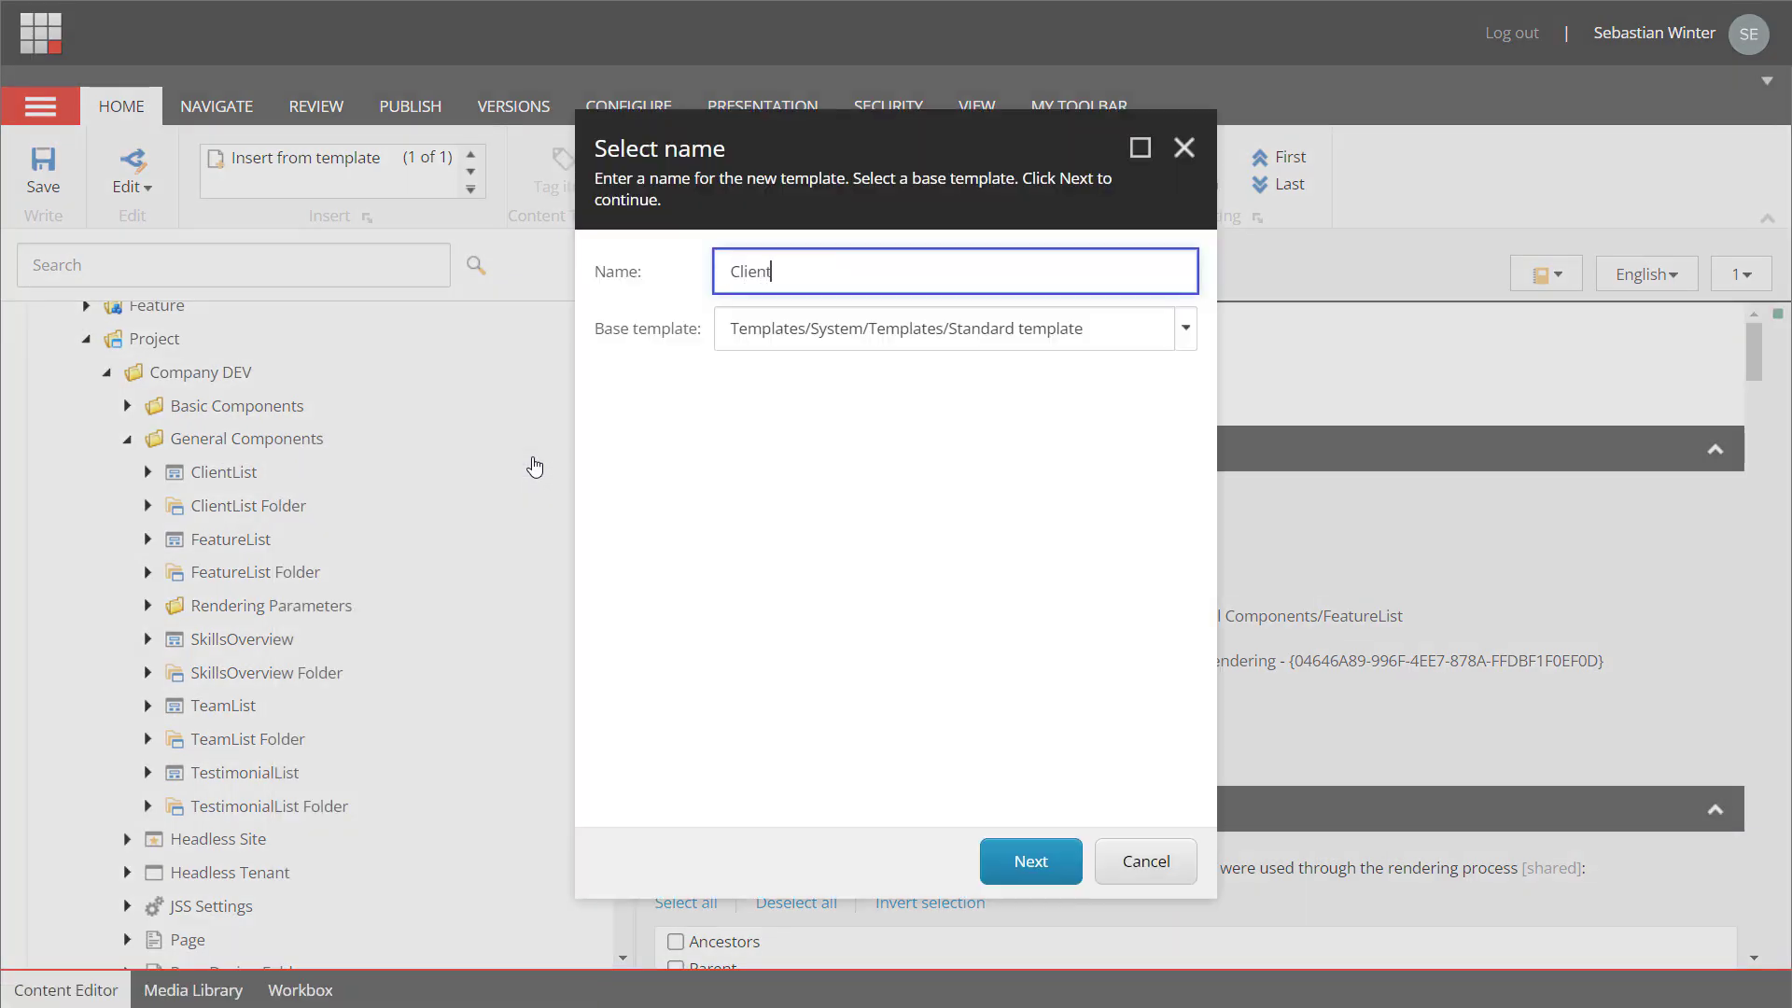
{"action": "type", "text": "Folder"}
{"action": "left_click", "coordinate": [1026, 858]}
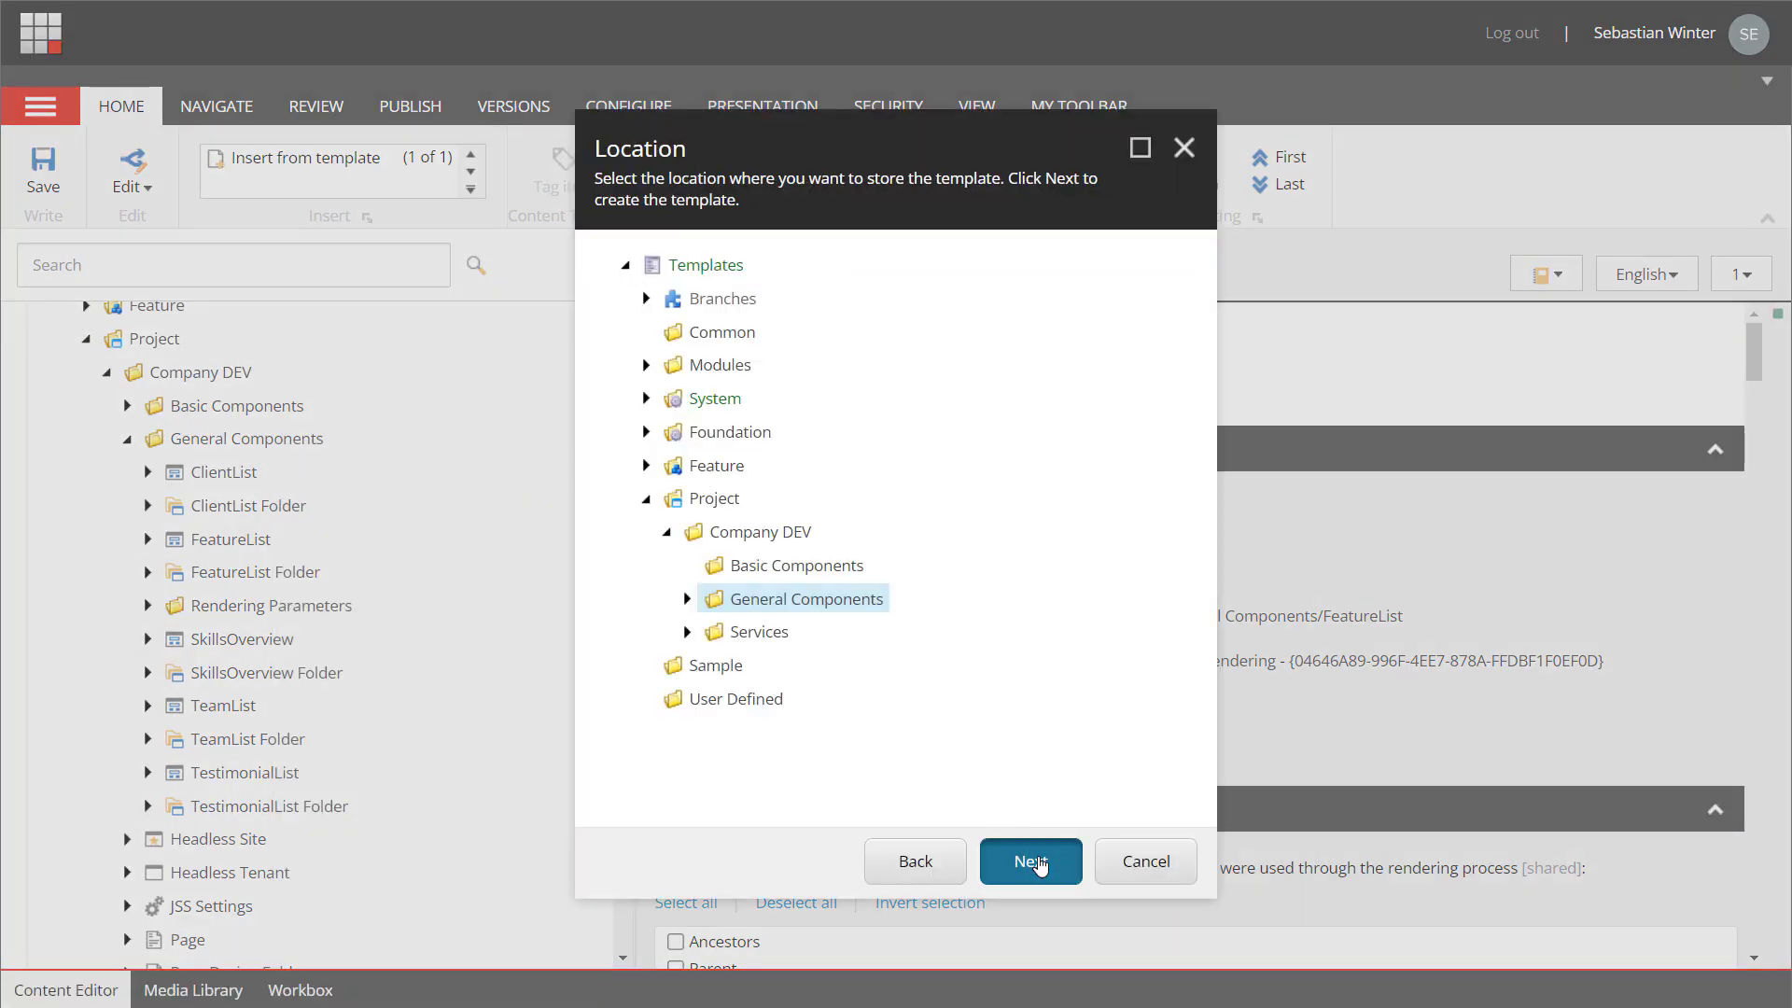
{"action": "left_click", "coordinate": [1031, 860]}
{"action": "left_click", "coordinate": [1155, 870]}
- Create another template named Client in General Components, based on the Standard template
{"action": "right_click", "coordinate": [234, 471]}
{"action": "mouse_move", "coordinate": [387, 448]}
{"action": "left_click", "coordinate": [565, 463]}
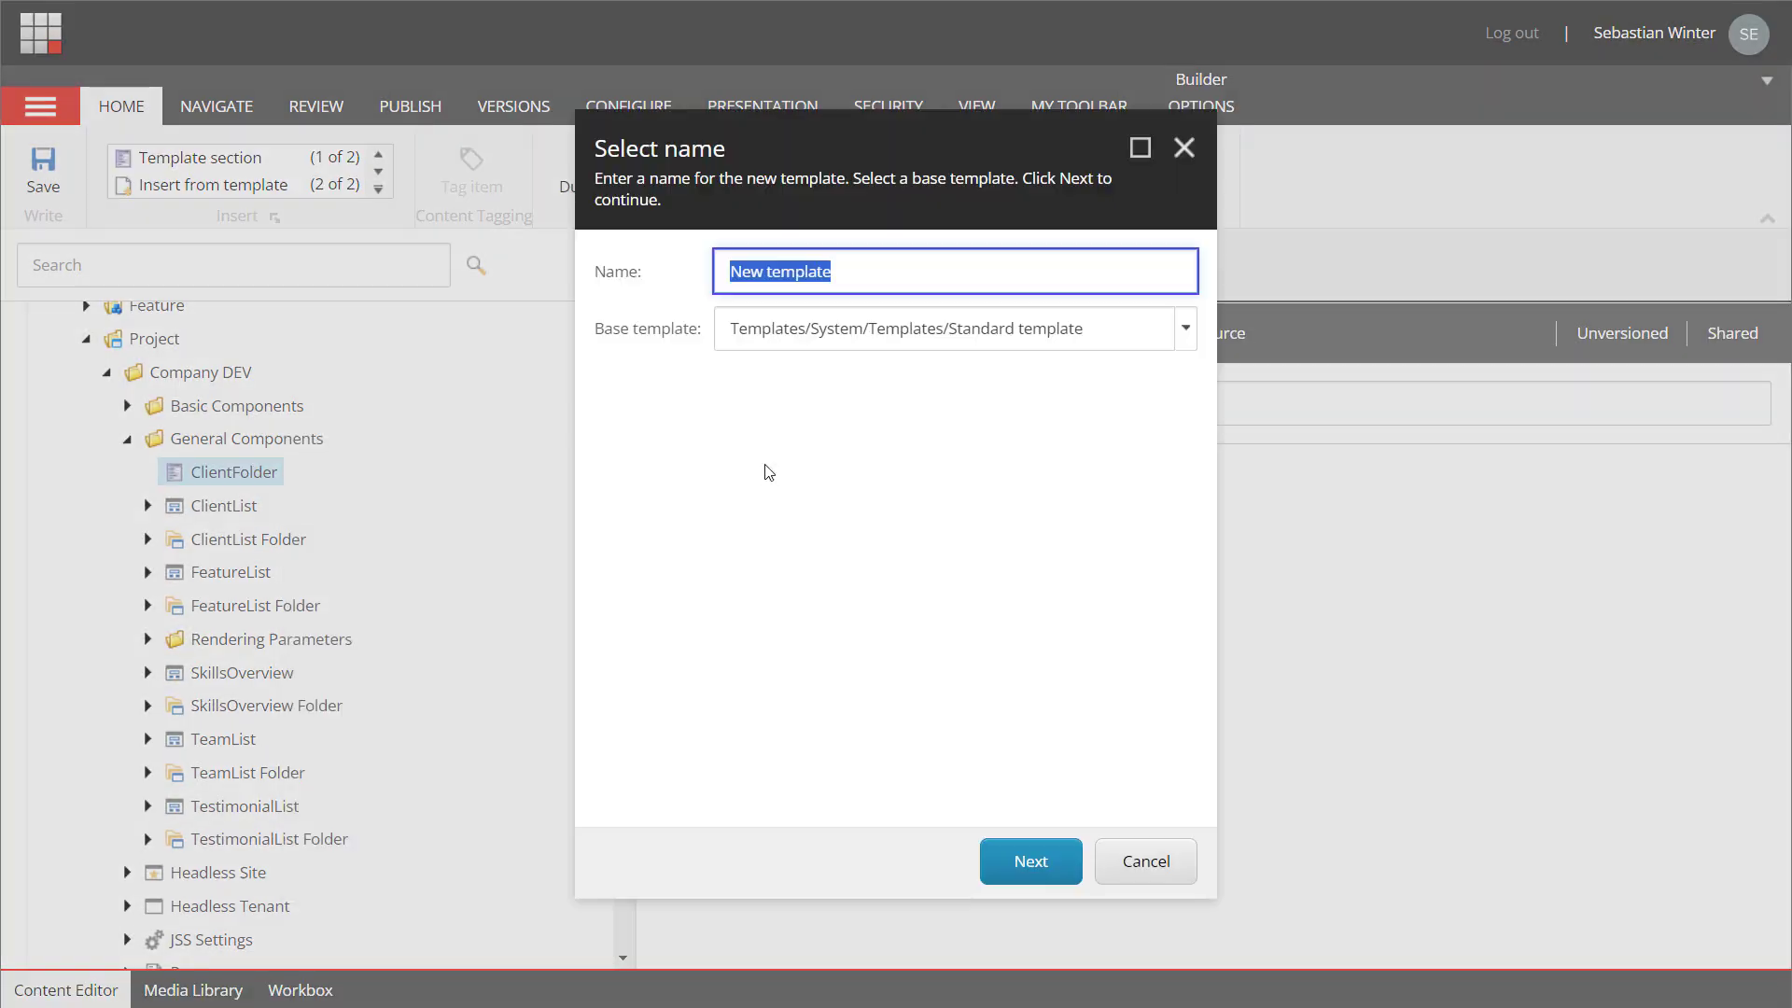
{"action": "type", "text": "Client"}
{"action": "left_click", "coordinate": [1030, 861]}
{"action": "left_click", "coordinate": [1030, 861]}
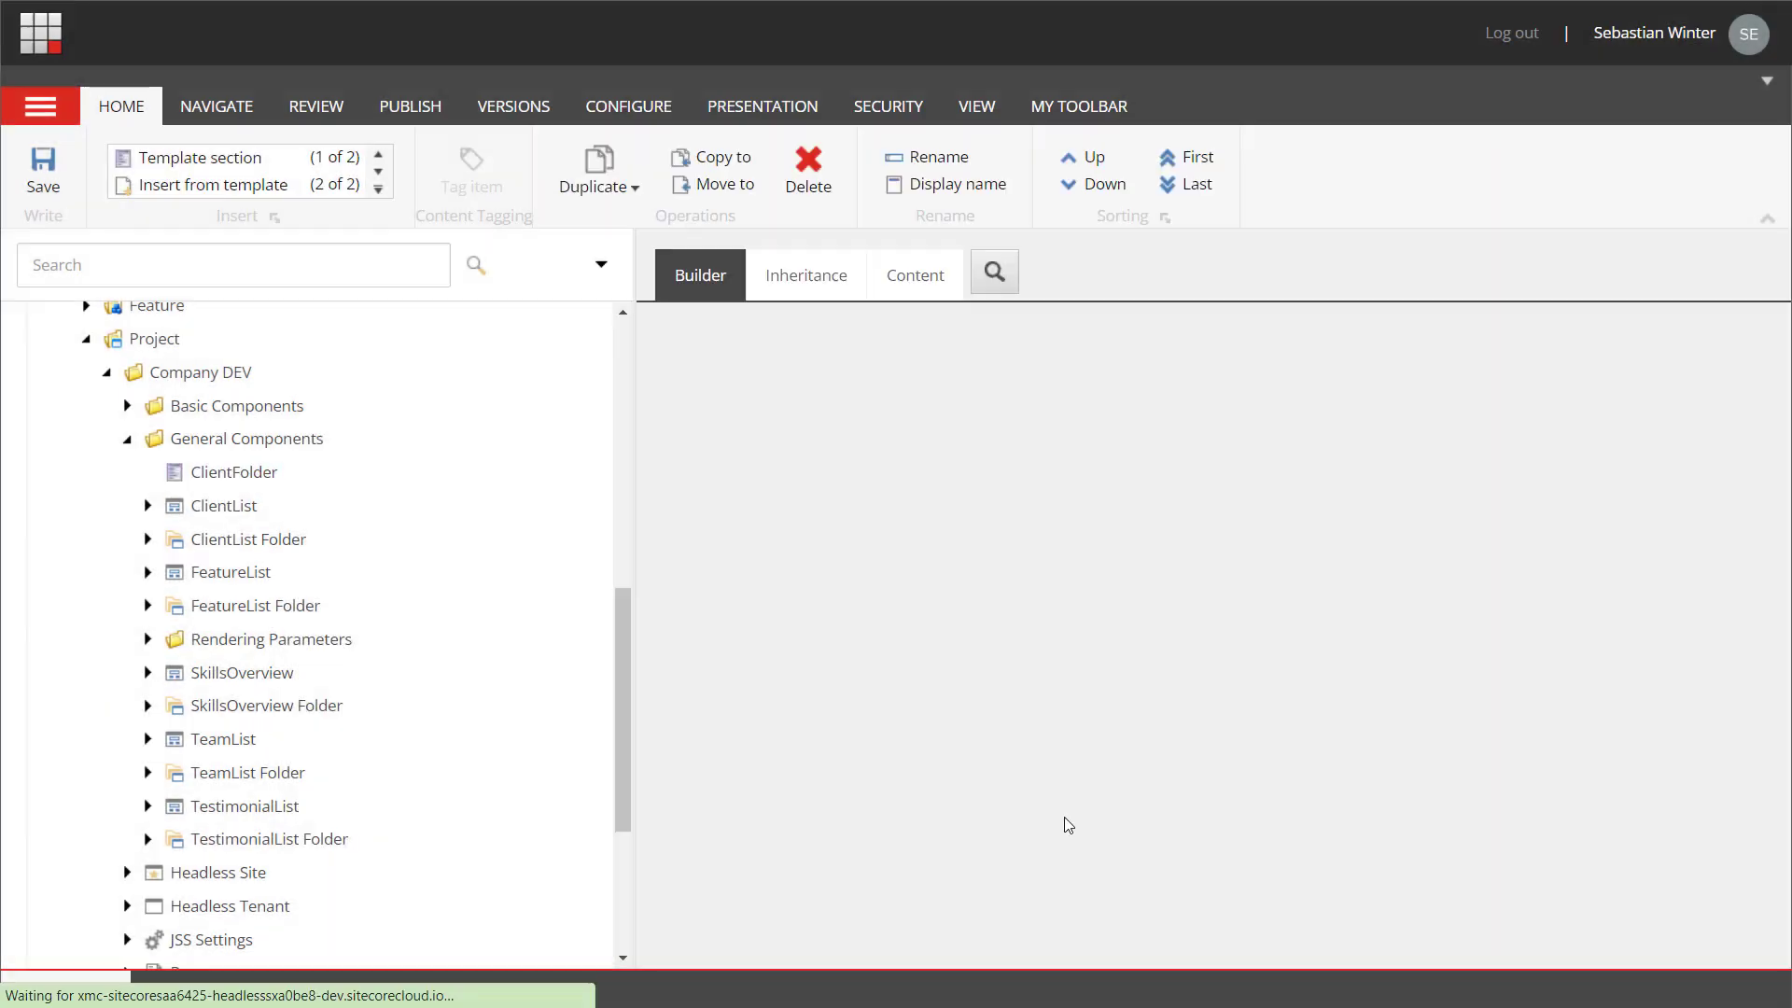
- Give the ClientFolder template the yellow folder icon
{"action": "left_click", "coordinate": [233, 505]}
{"action": "left_click", "coordinate": [628, 106]}
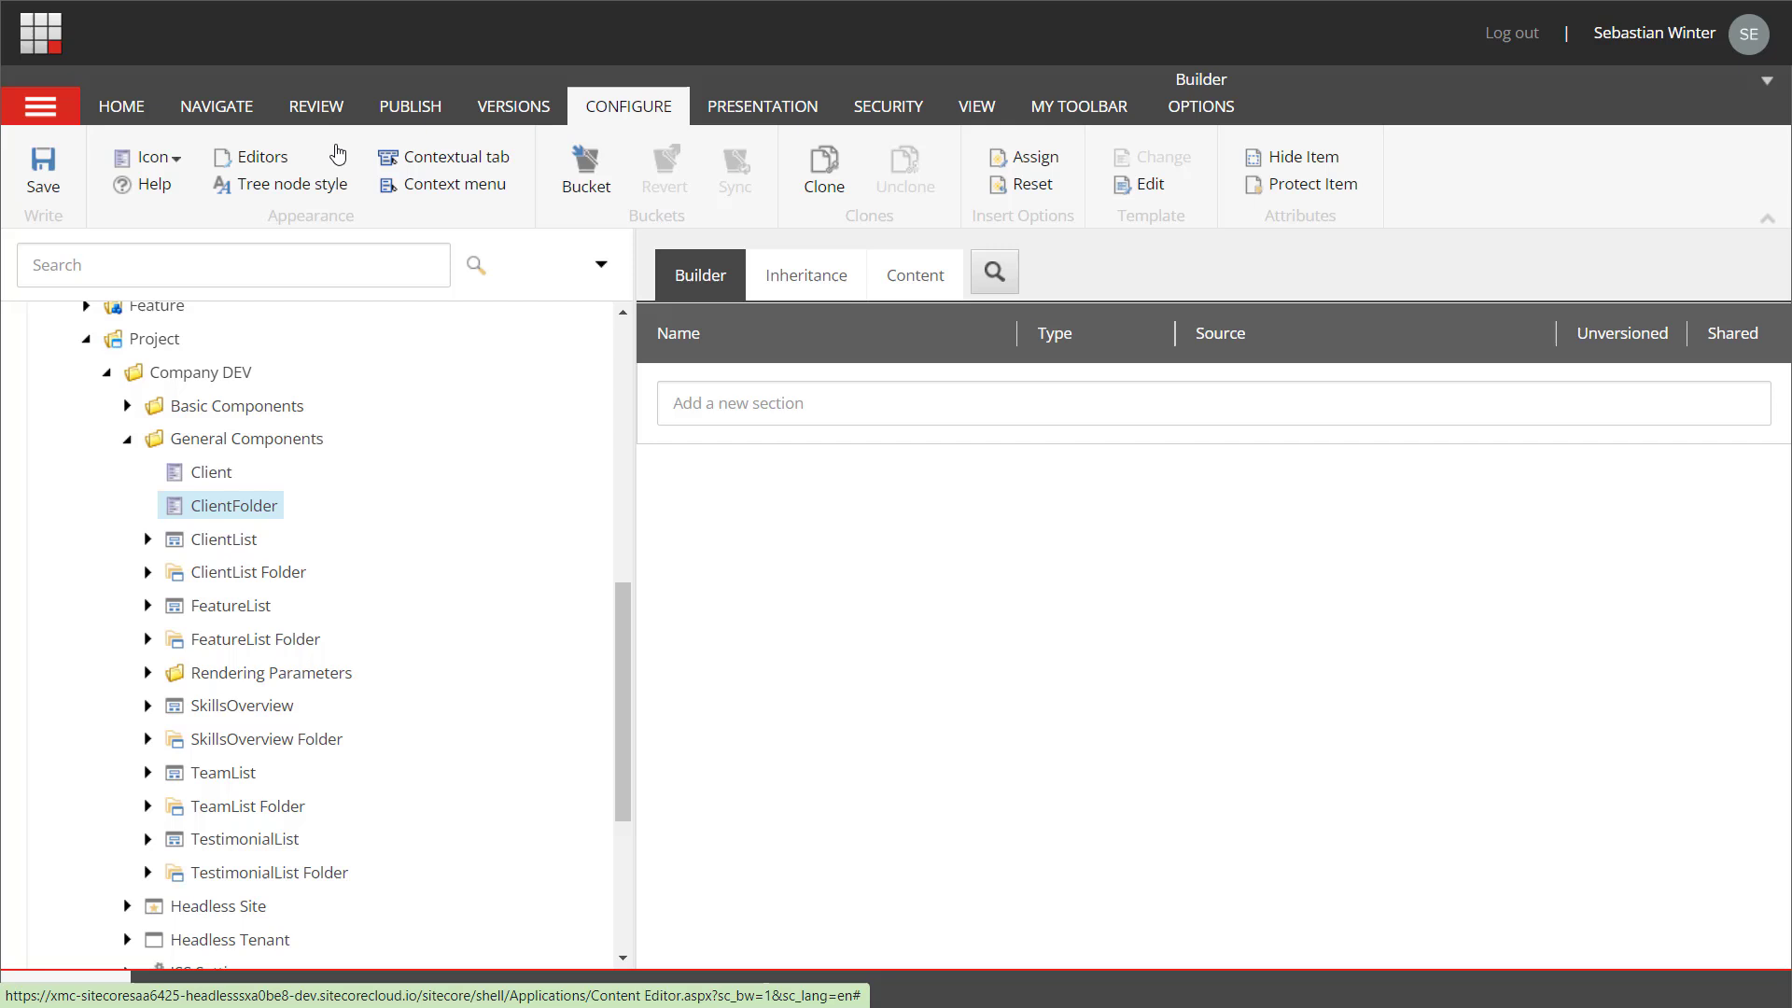
{"action": "left_click", "coordinate": [174, 169]}
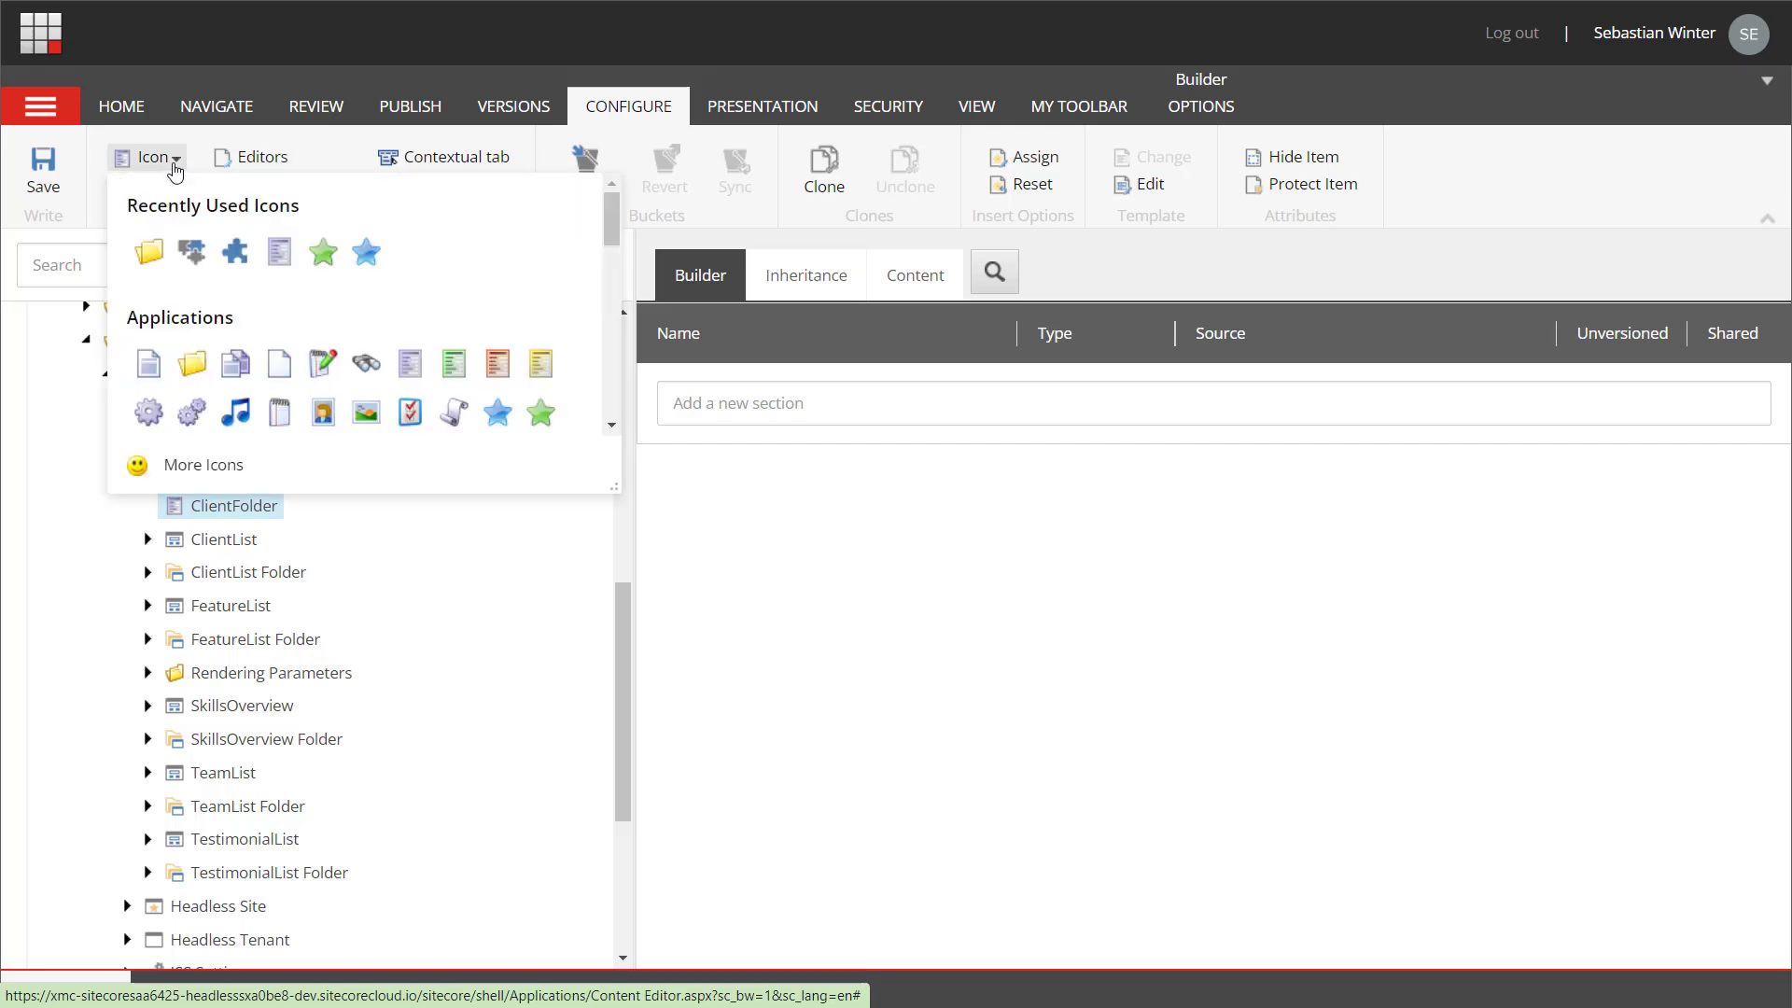
{"action": "left_click", "coordinate": [149, 248]}
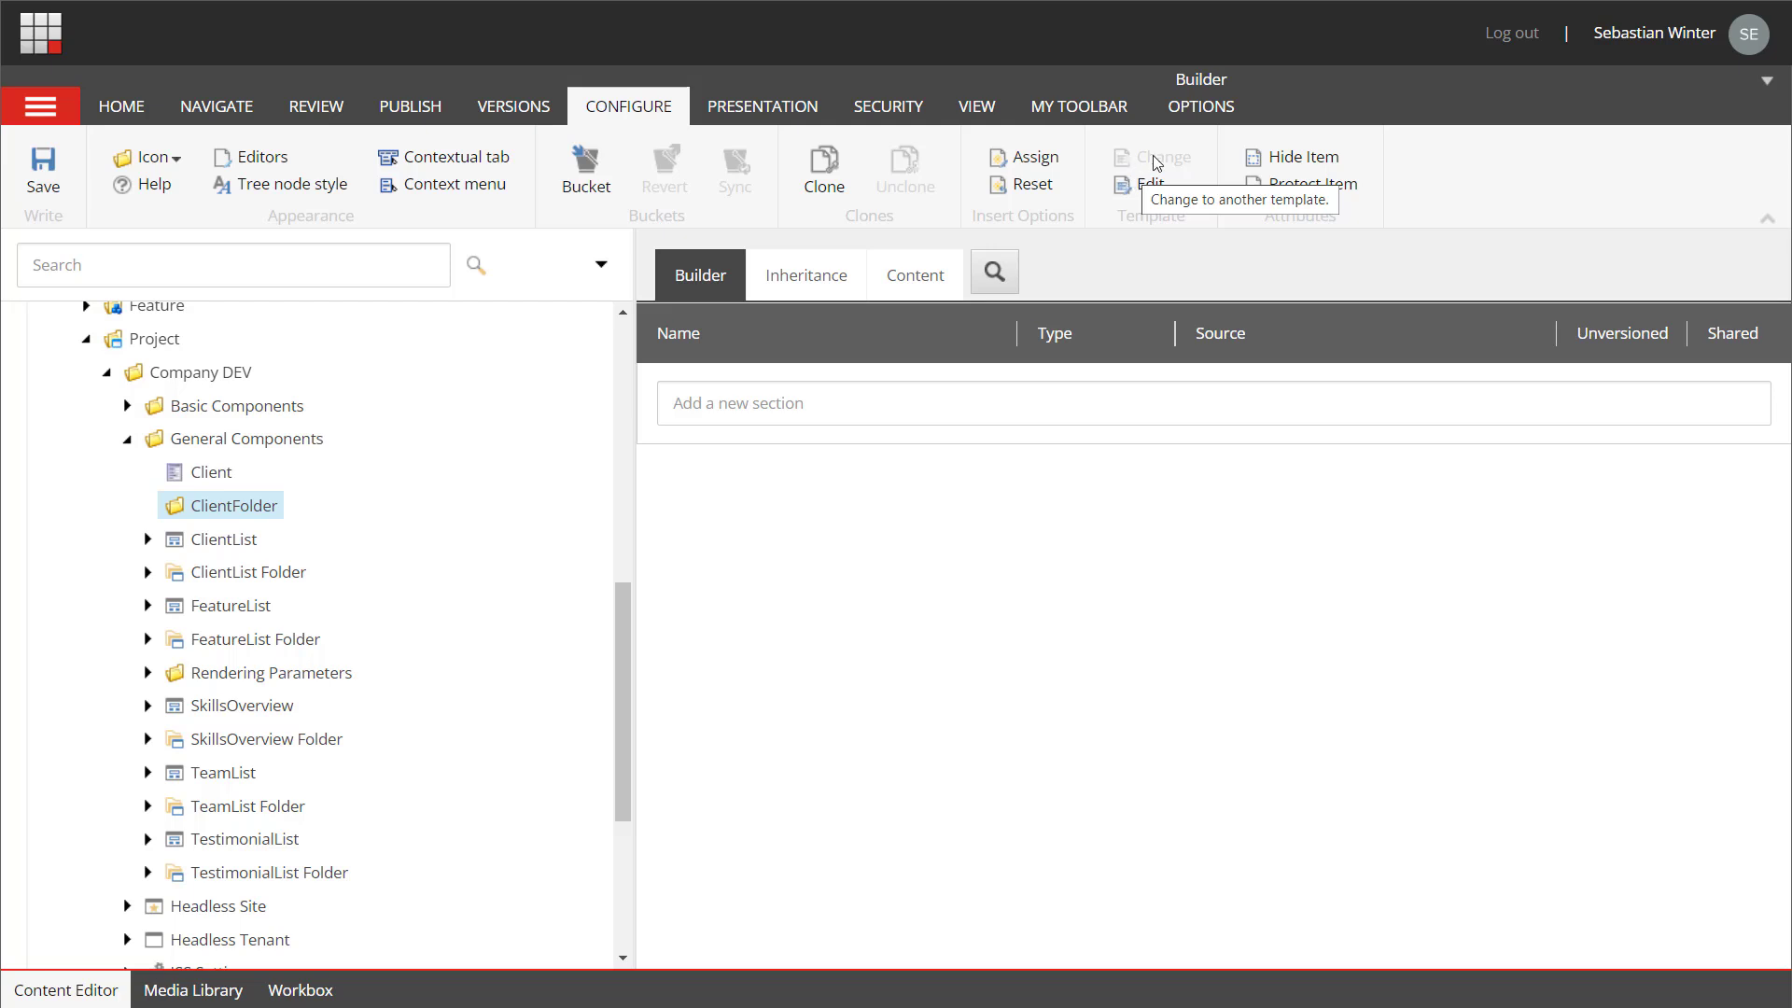
- Create standard values for ClientFolder and assign the Client template from General Components as their insert option
{"action": "left_click", "coordinate": [1201, 105]}
{"action": "left_click", "coordinate": [544, 183]}
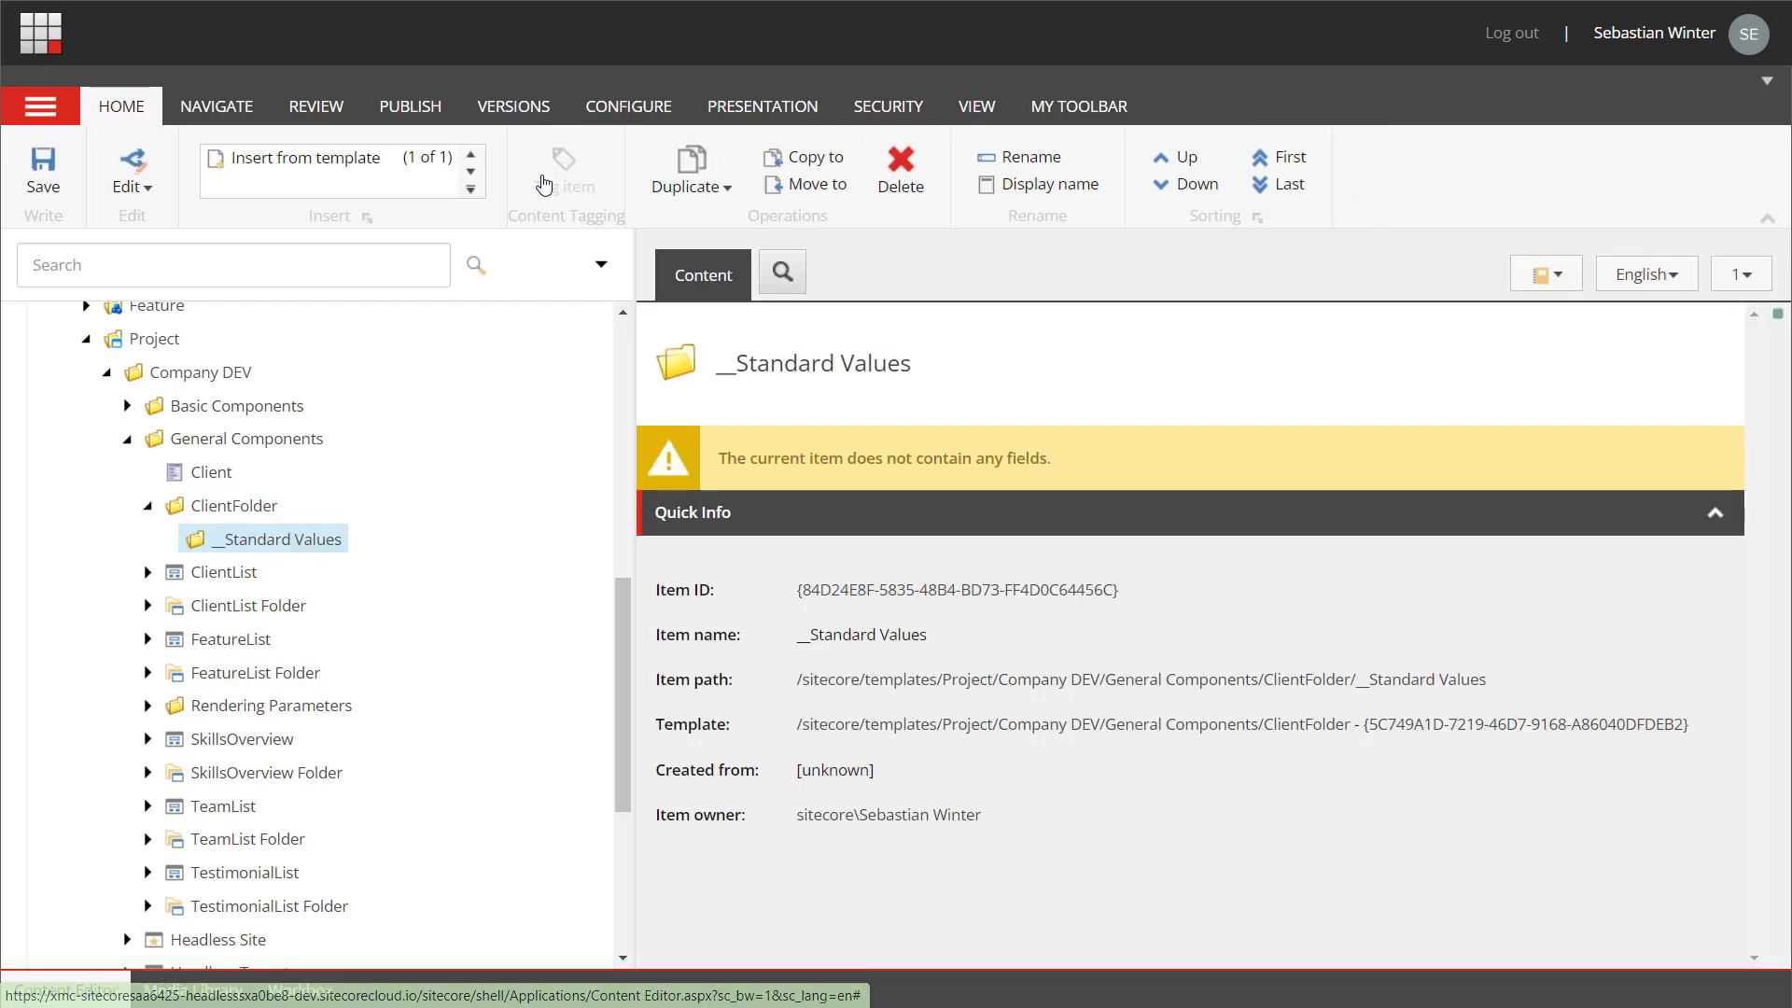
{"action": "left_click", "coordinate": [628, 107]}
{"action": "left_click", "coordinate": [1200, 156]}
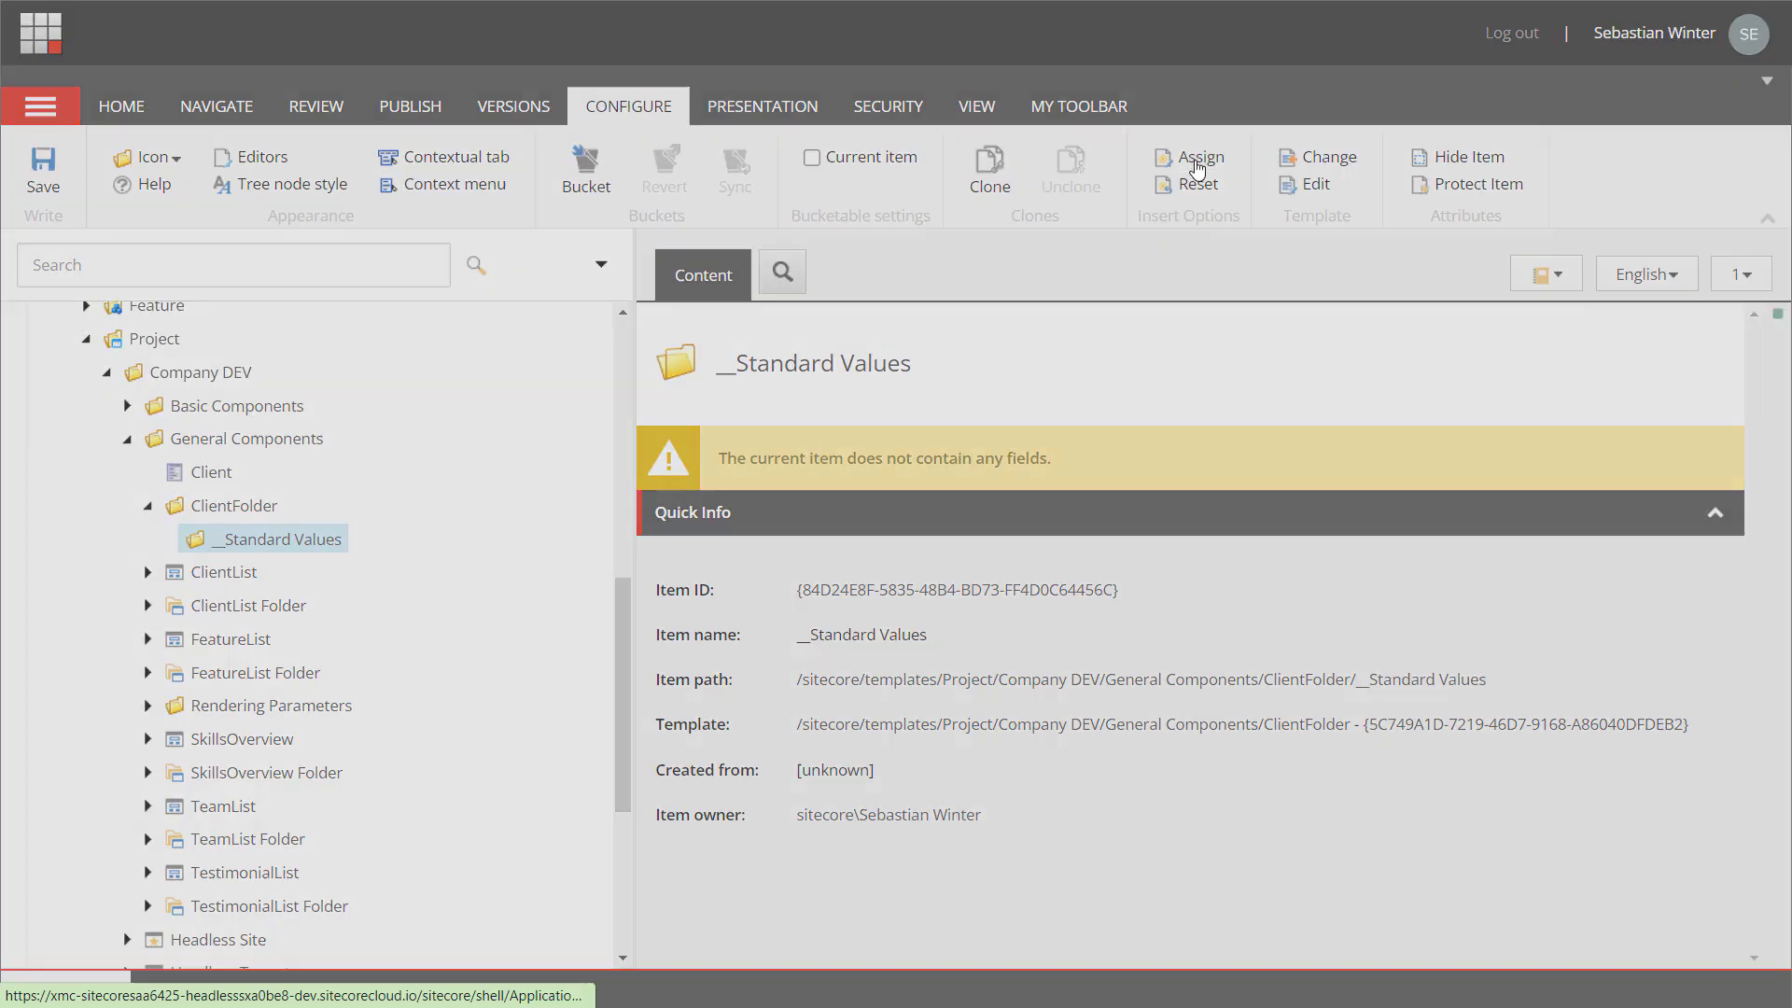
{"action": "left_click", "coordinate": [381, 514]}
{"action": "left_click", "coordinate": [401, 547]}
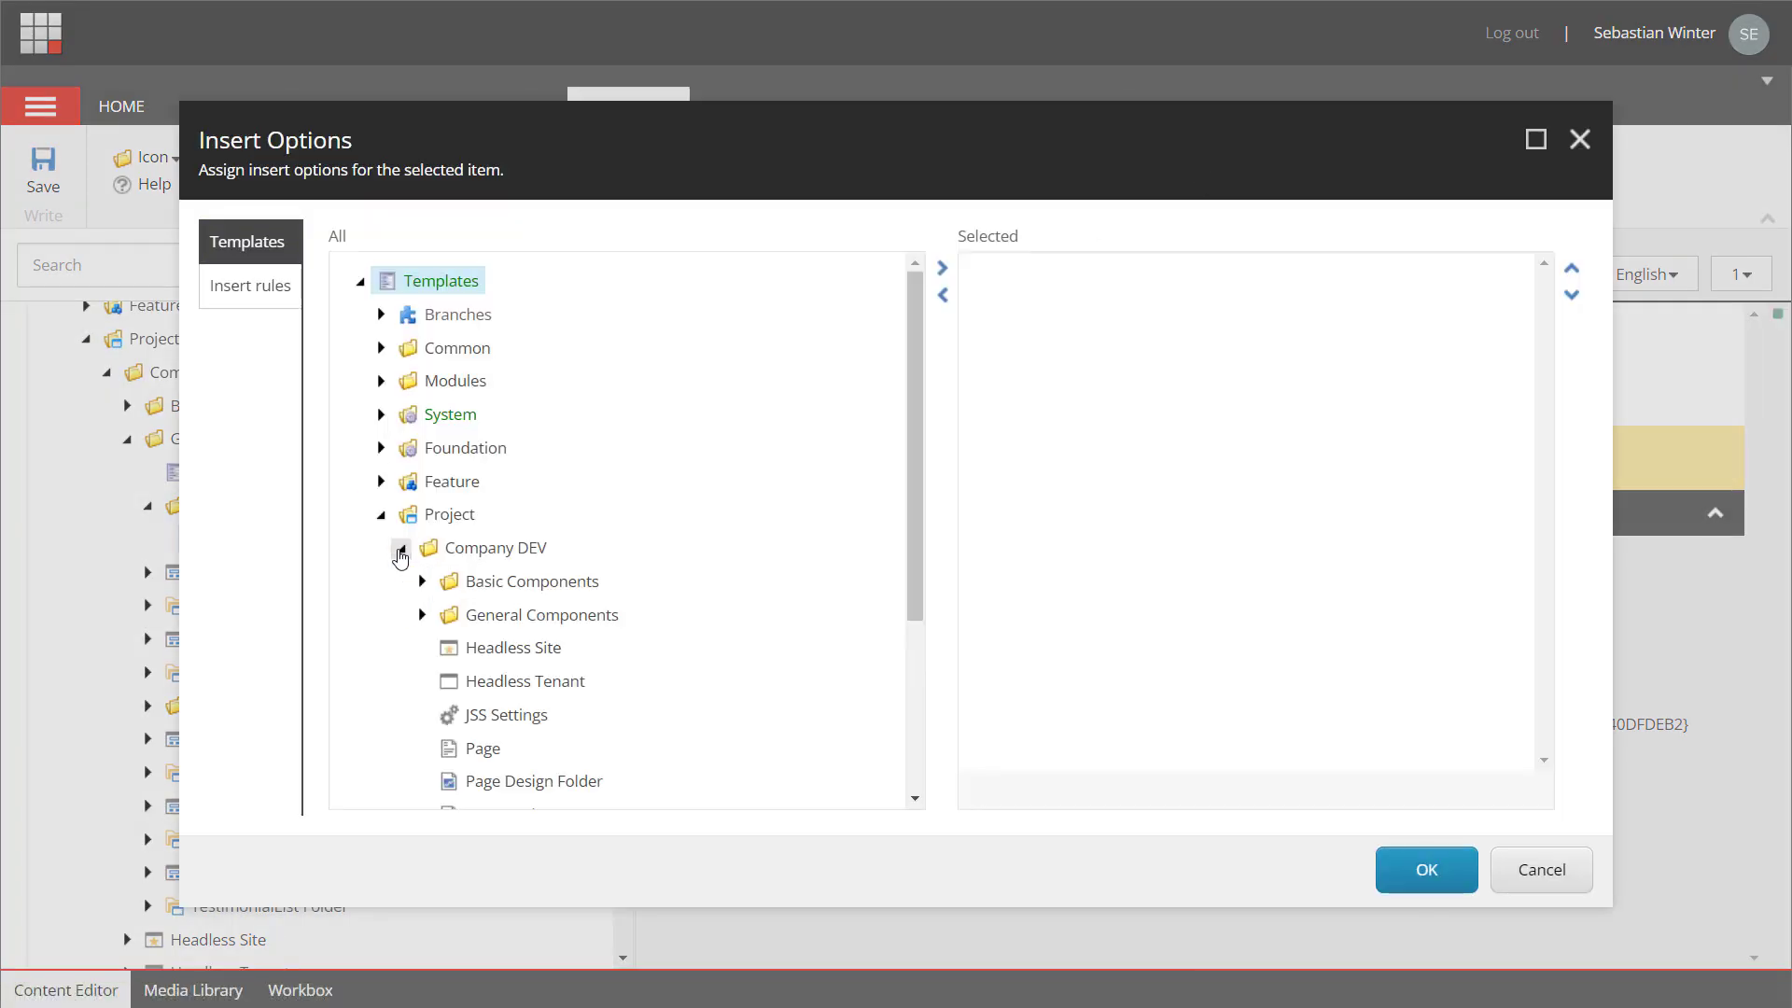
{"action": "left_click", "coordinate": [422, 614]}
{"action": "double_click", "coordinate": [507, 648]}
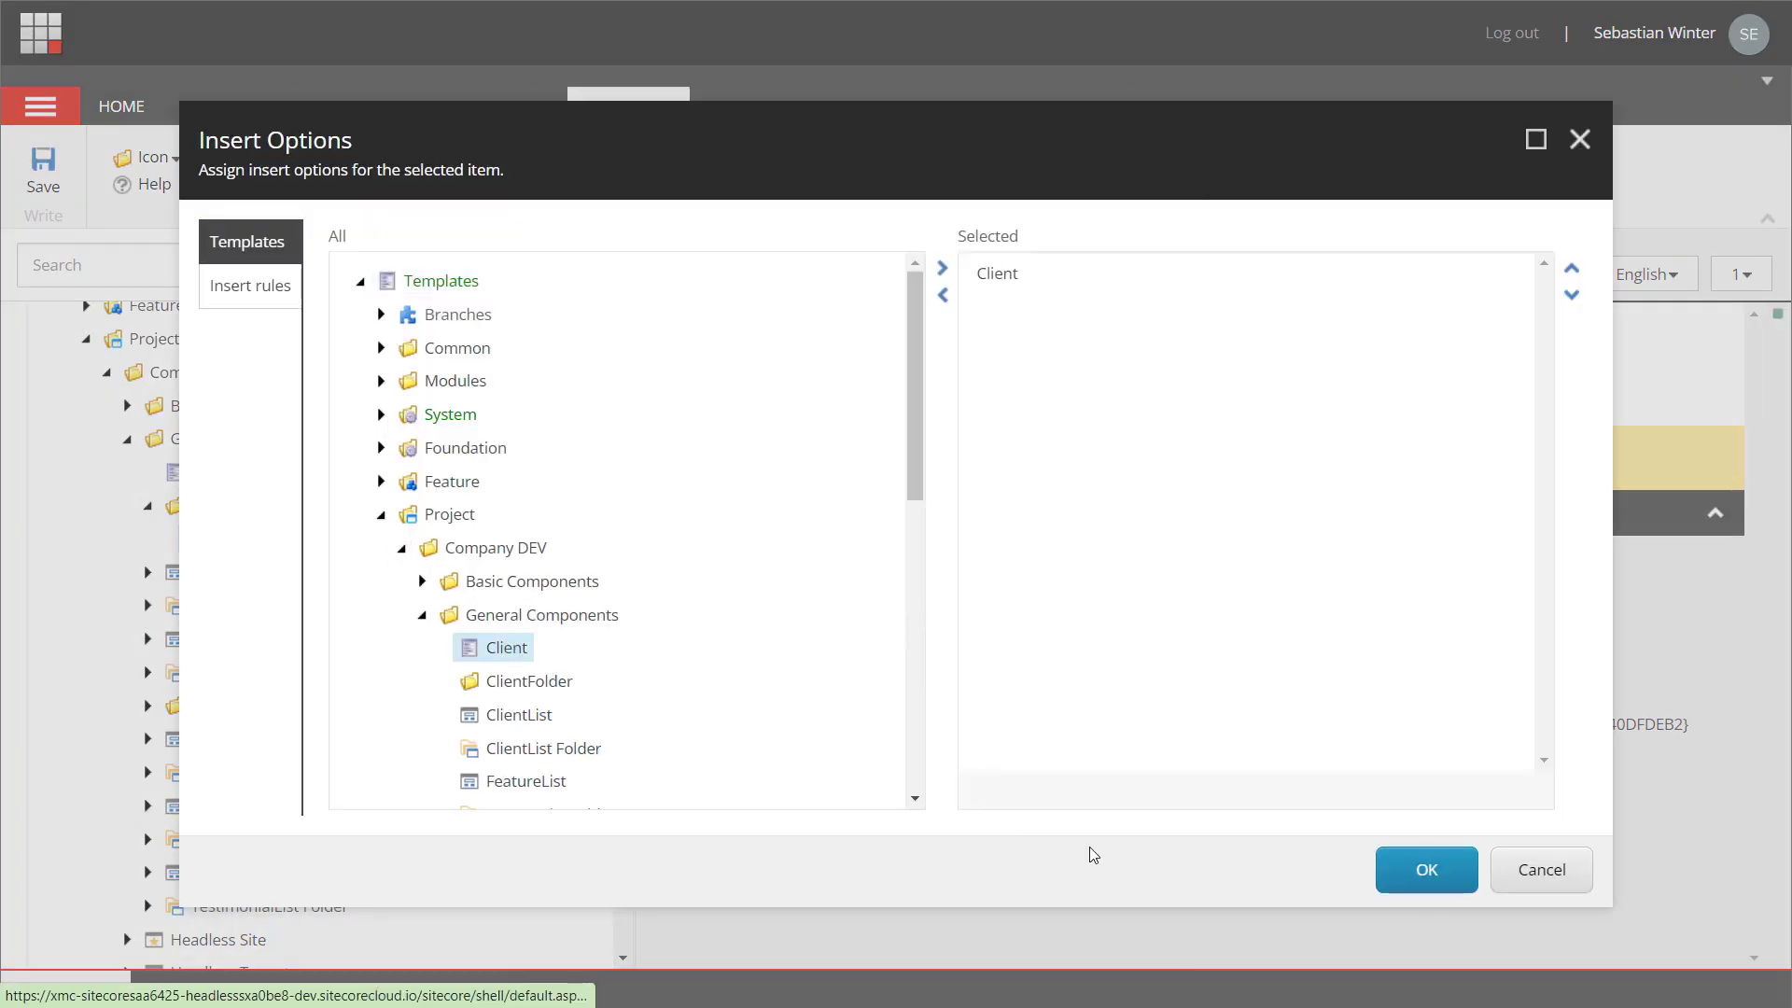
{"action": "left_click", "coordinate": [1407, 872]}
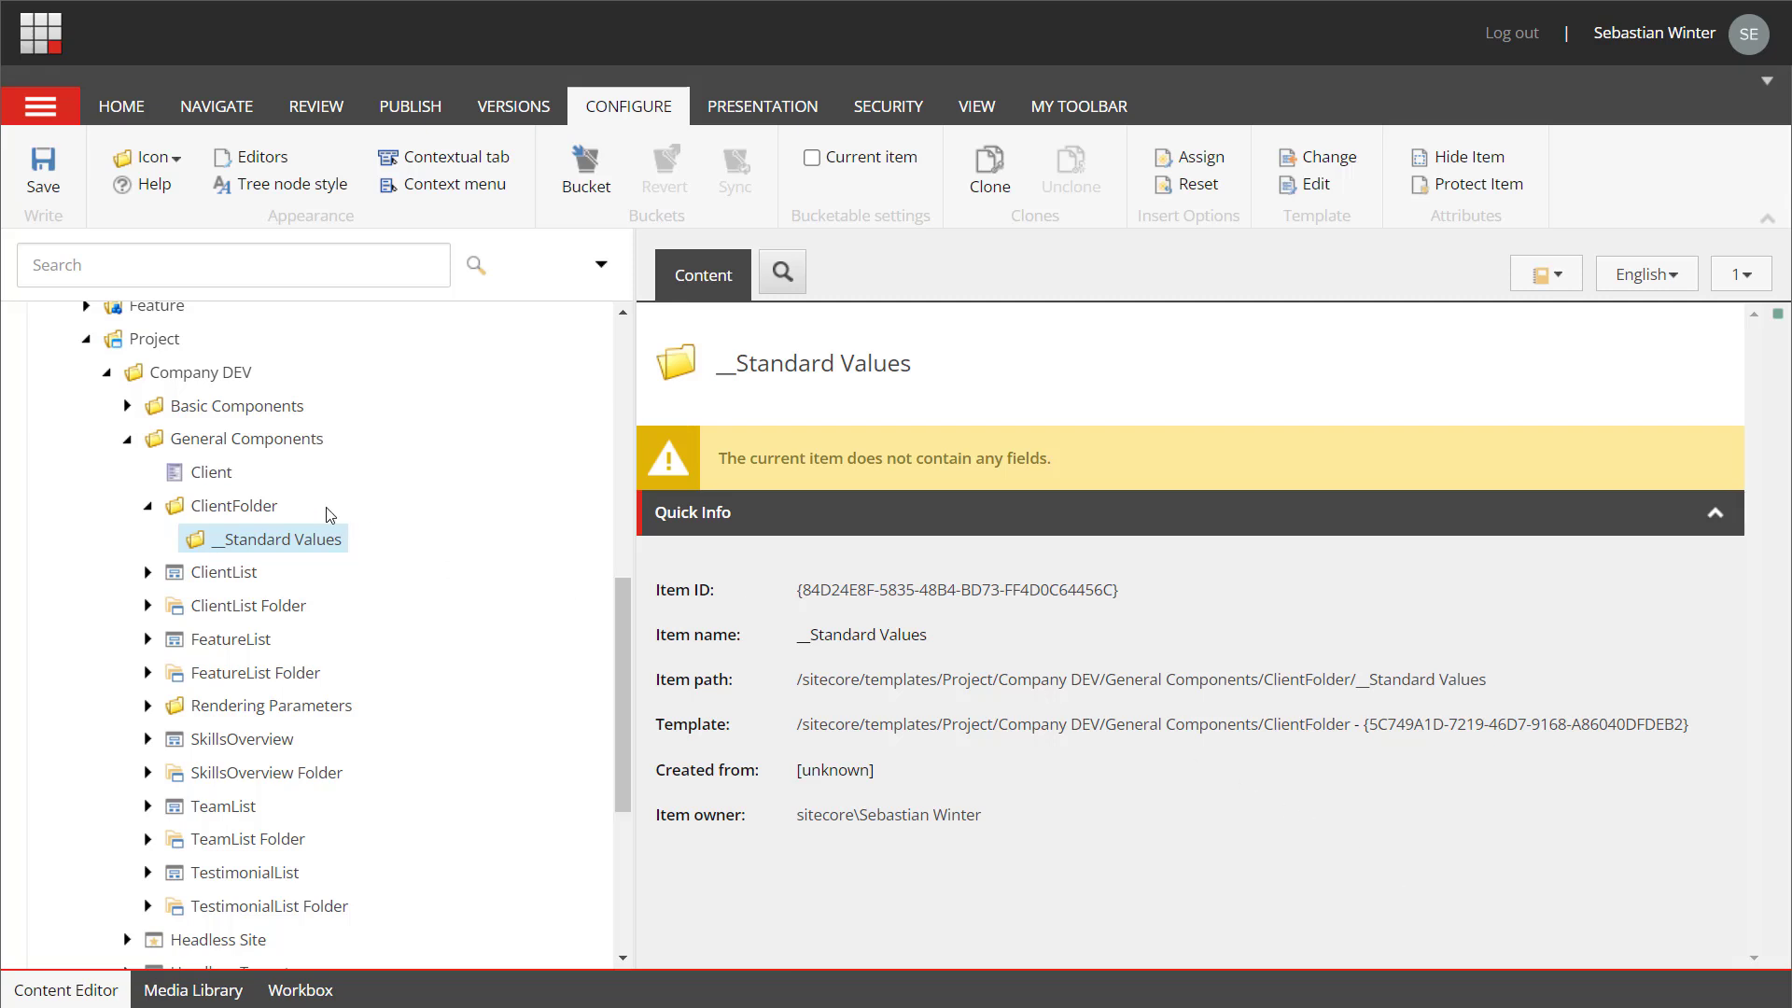
- Add a section named Client with a ClientImage field to the Client template
{"action": "left_click", "coordinate": [213, 472]}
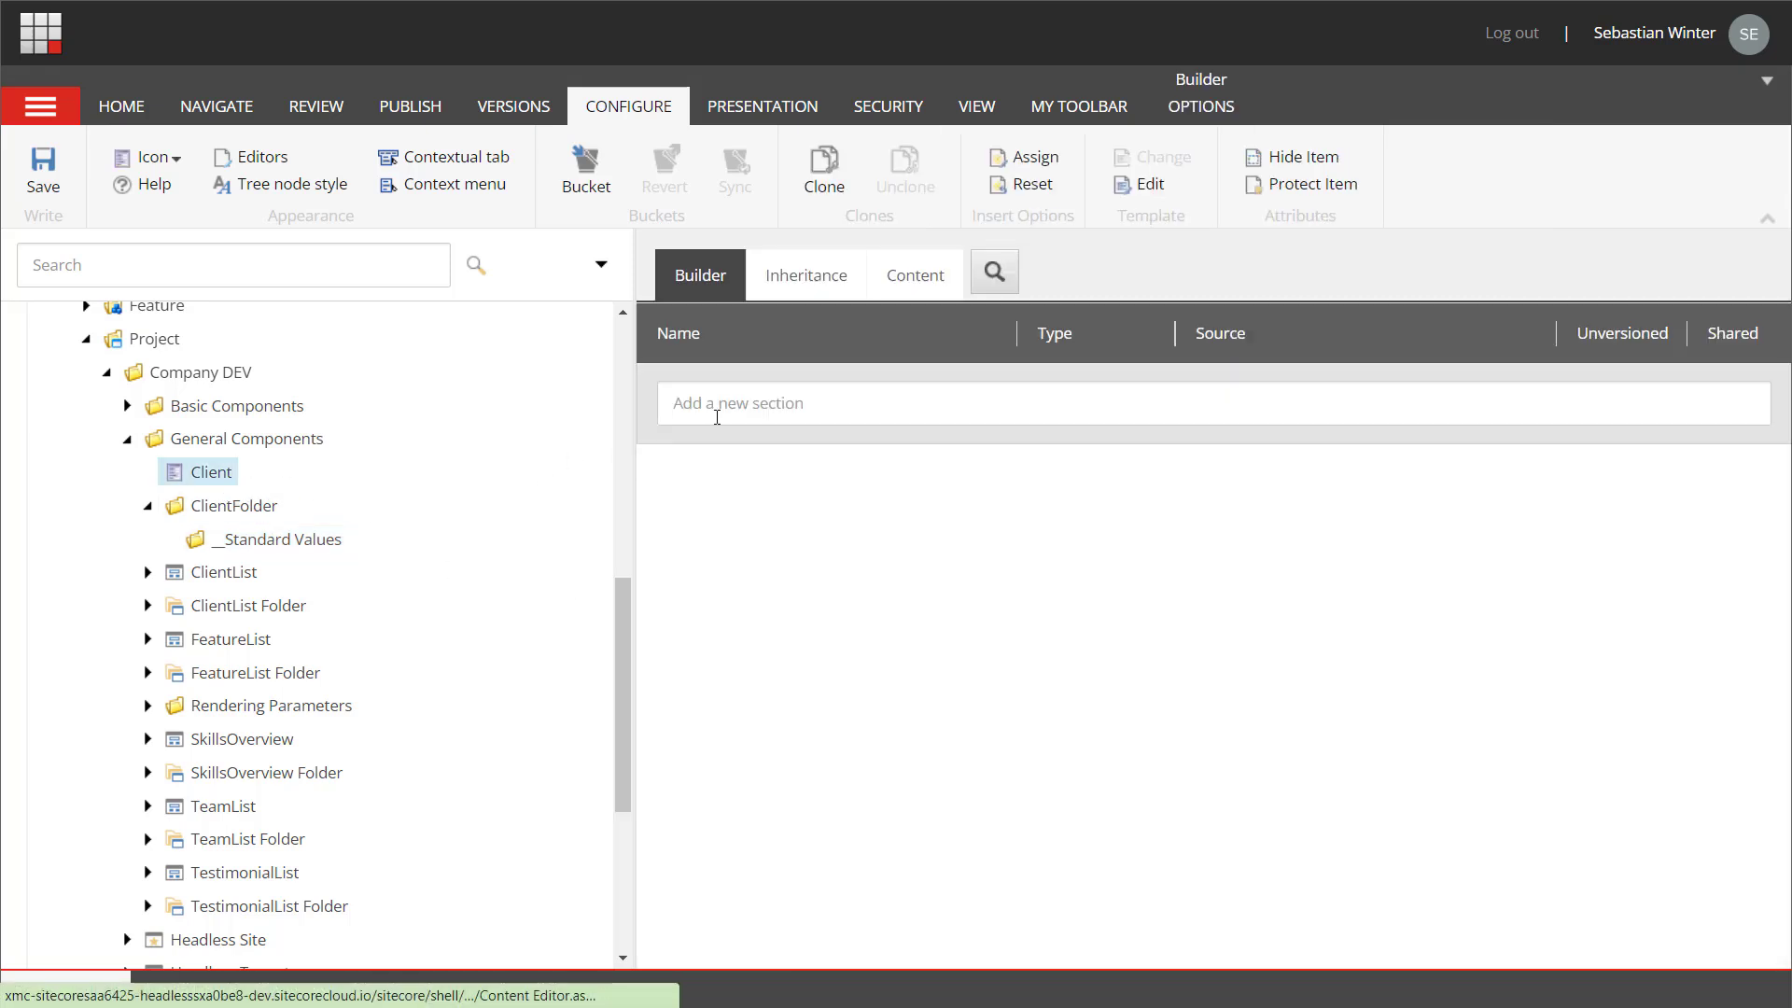
{"action": "left_click", "coordinate": [716, 417]}
{"action": "type", "text": "Client"}
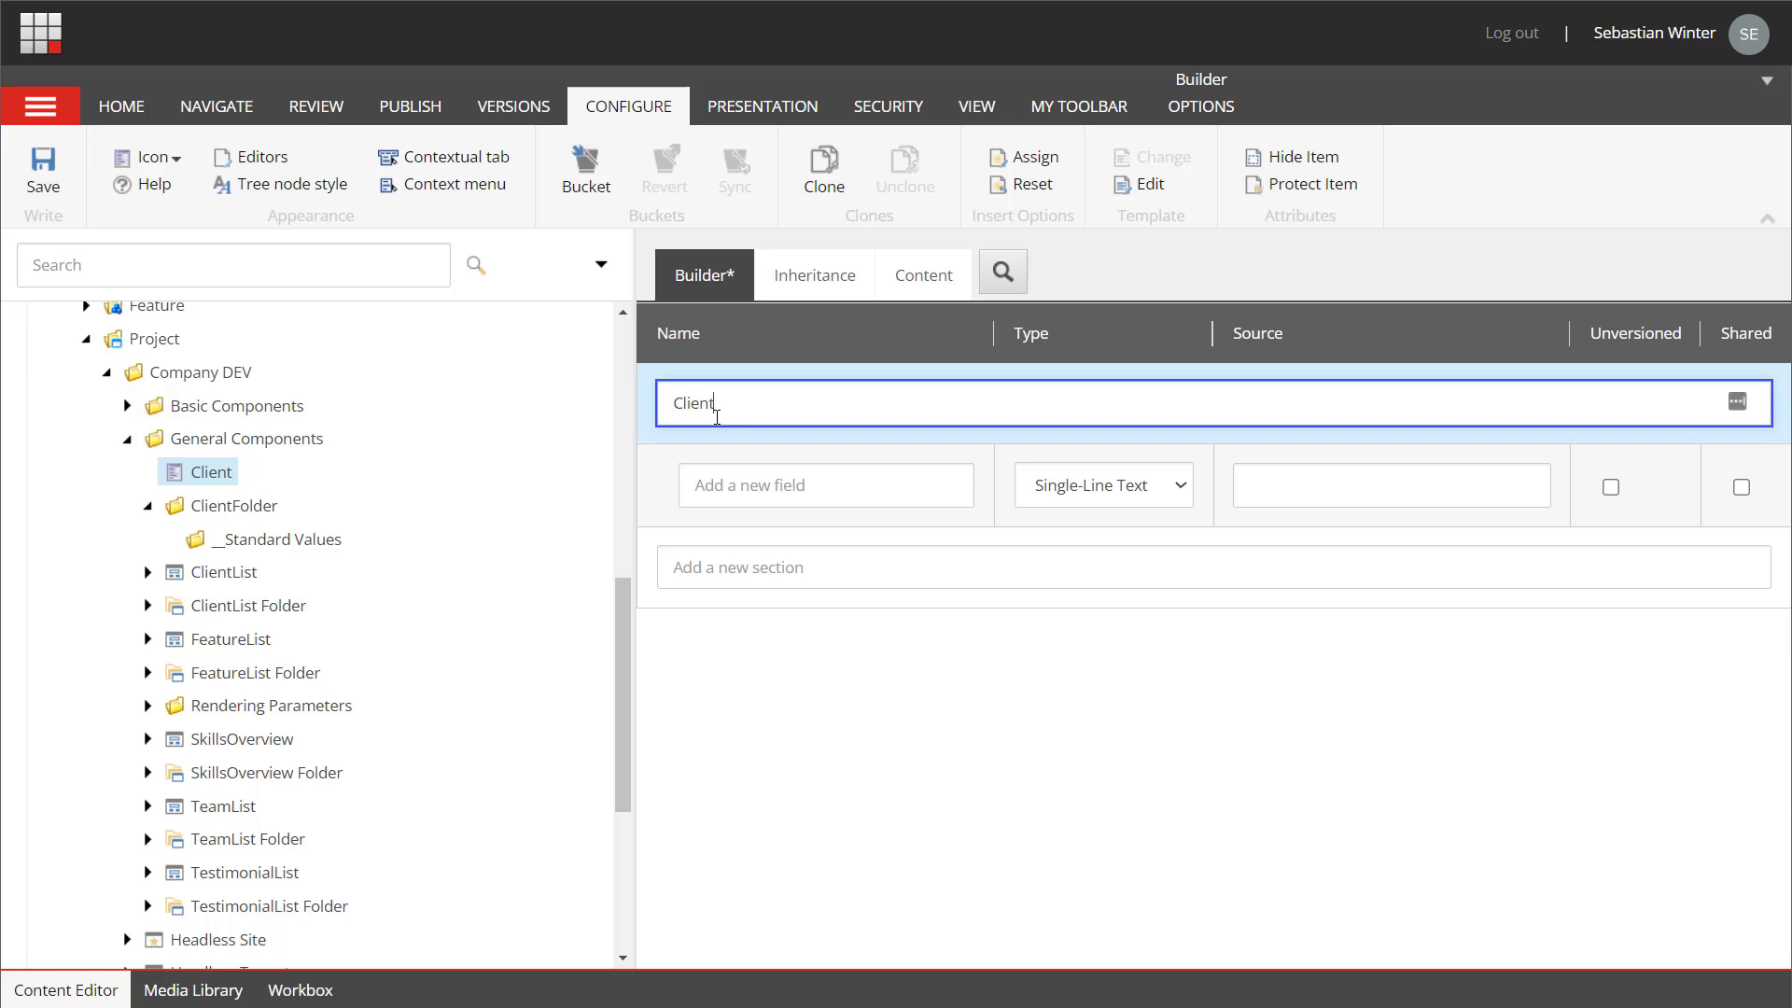
{"action": "left_click", "coordinate": [729, 487]}
{"action": "type", "text": "Clie"}
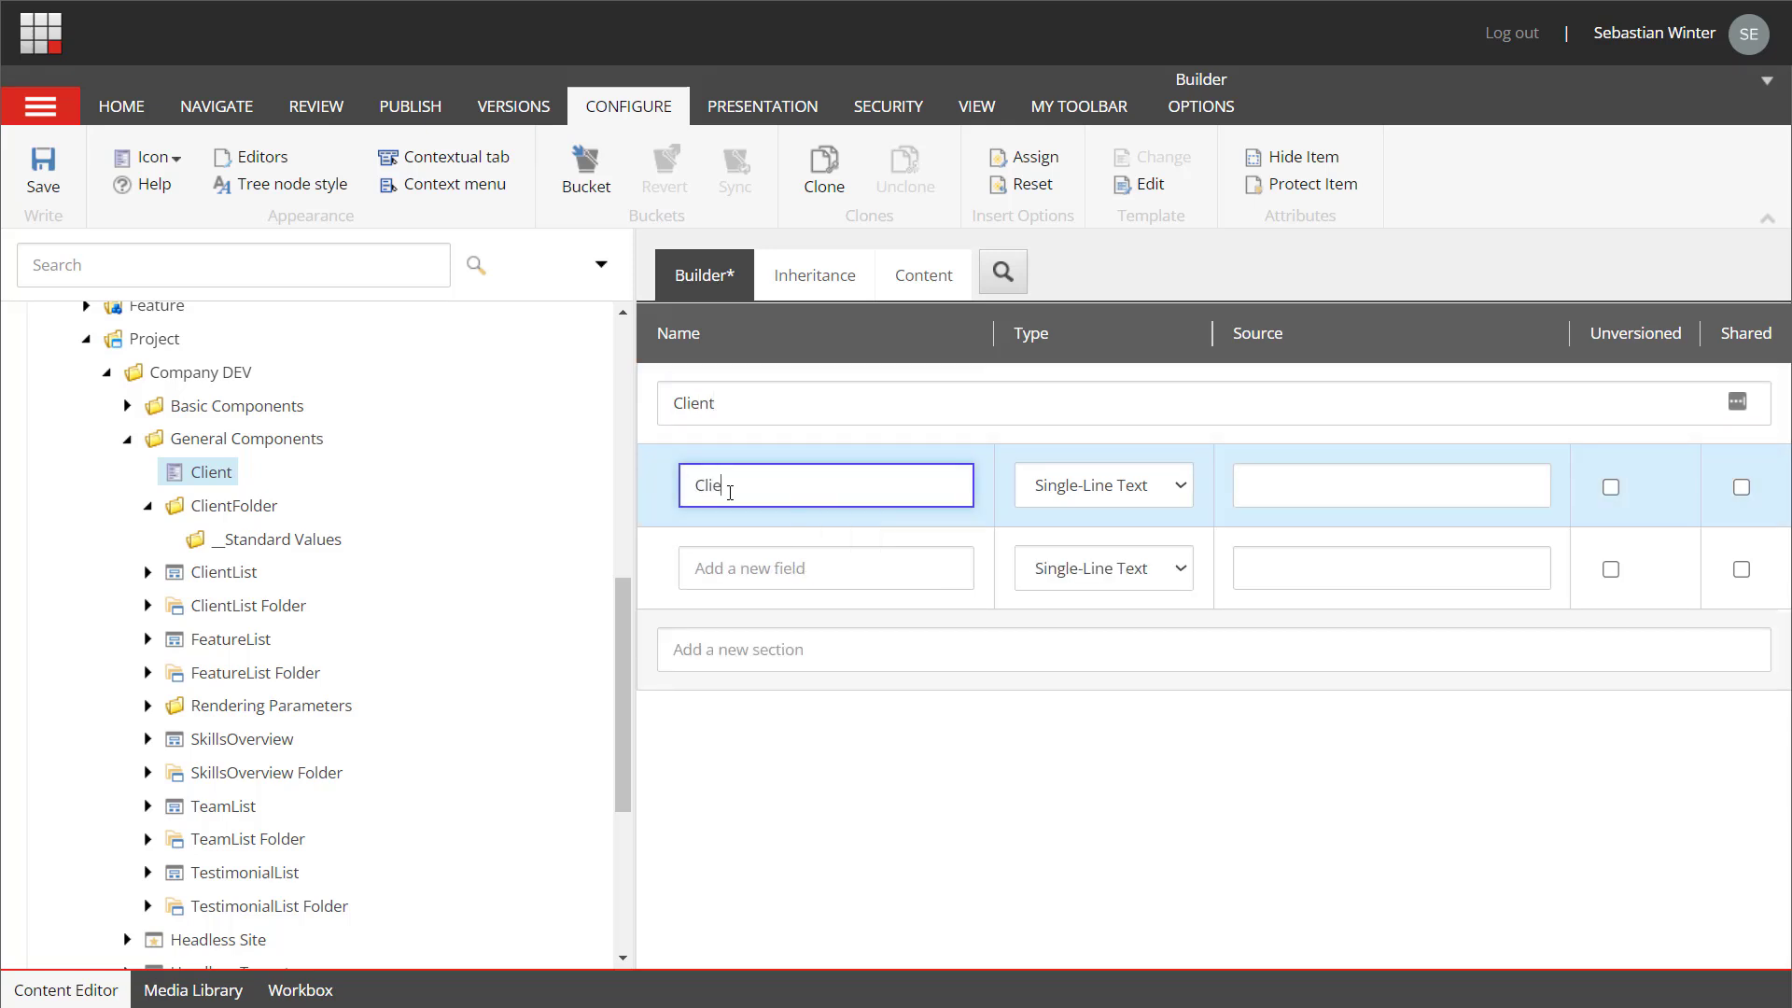
{"action": "type", "text": "ntlmage"}
- Set the ClientImage field to type Image with the source query:$siteMedia, and save the template
{"action": "left_click", "coordinate": [1184, 493]}
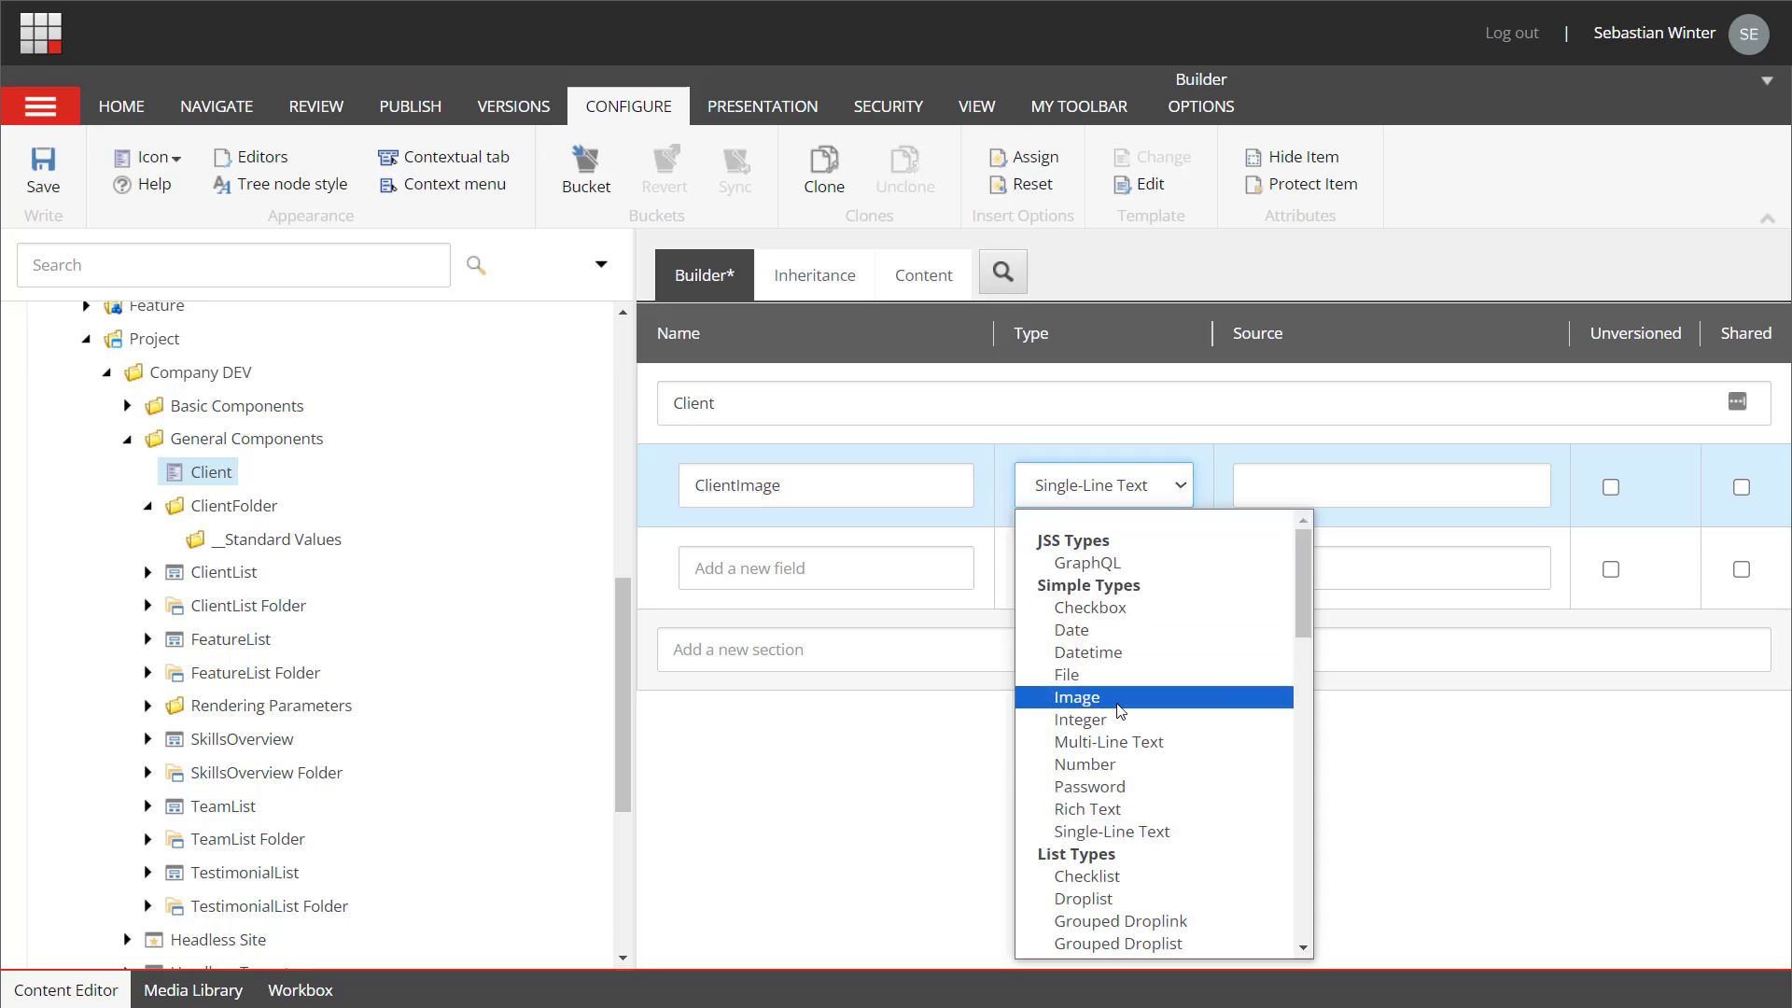
{"action": "left_click", "coordinate": [1078, 697]}
{"action": "left_click", "coordinate": [1343, 486]}
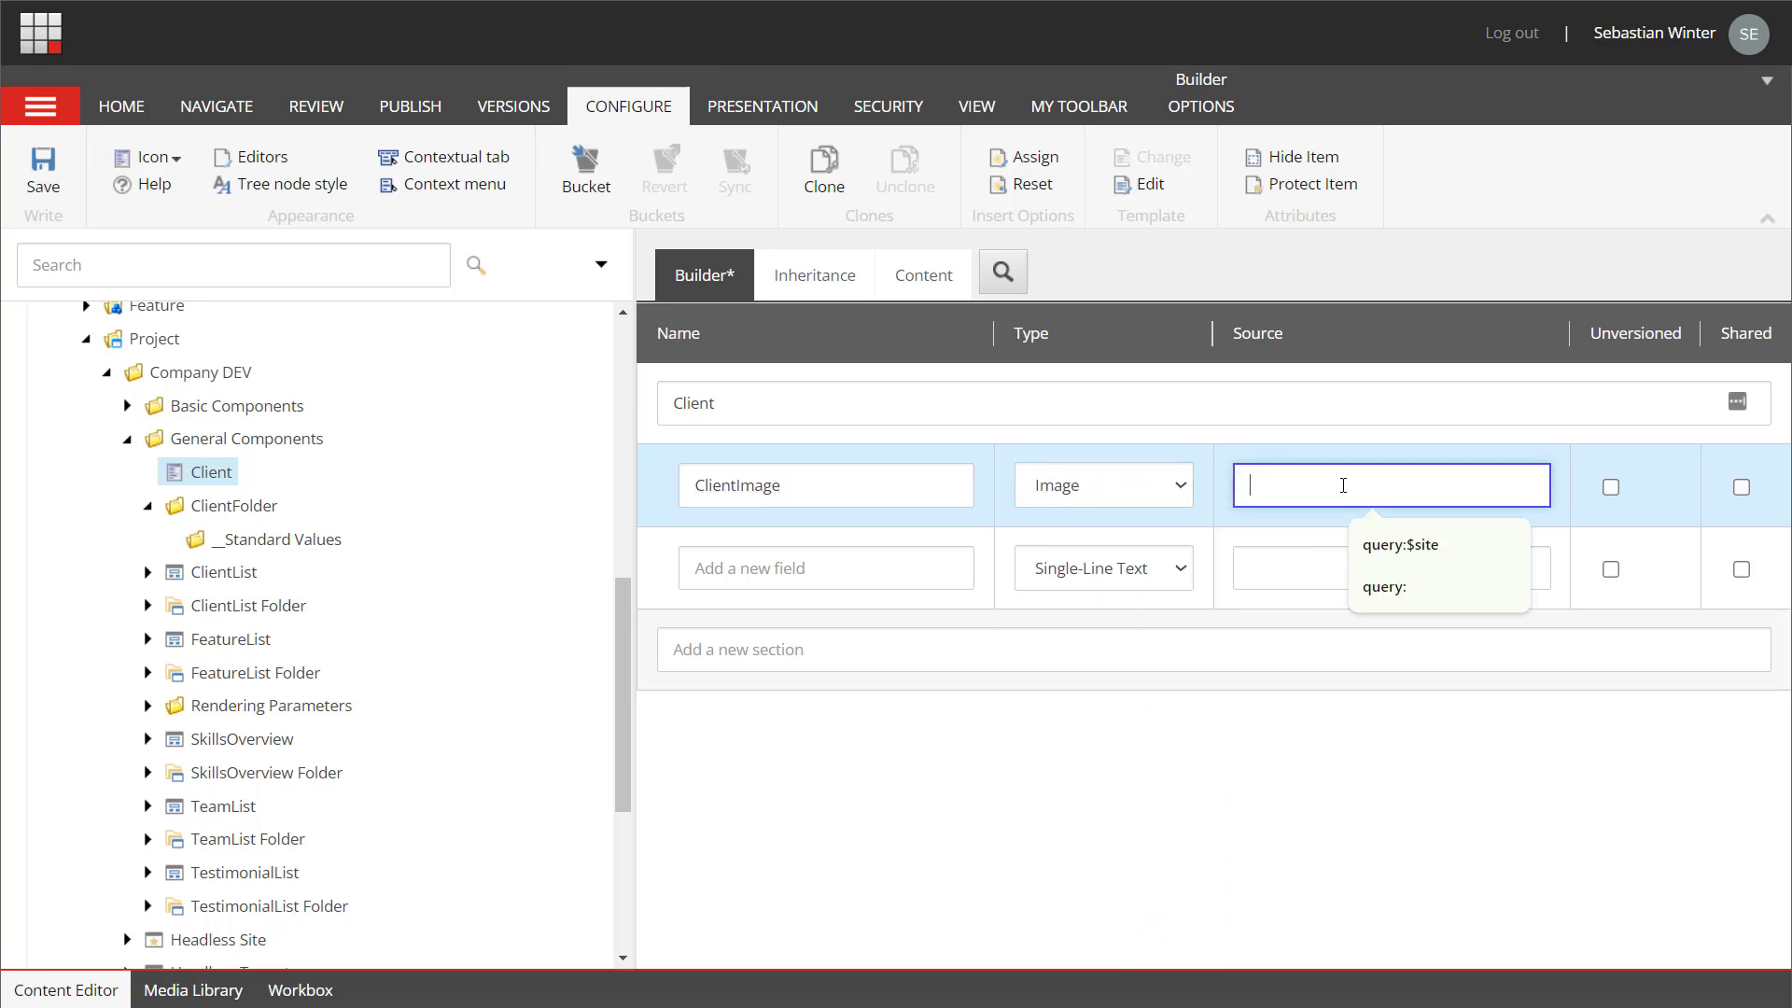
{"action": "type", "text": "query:$siteMedia"}
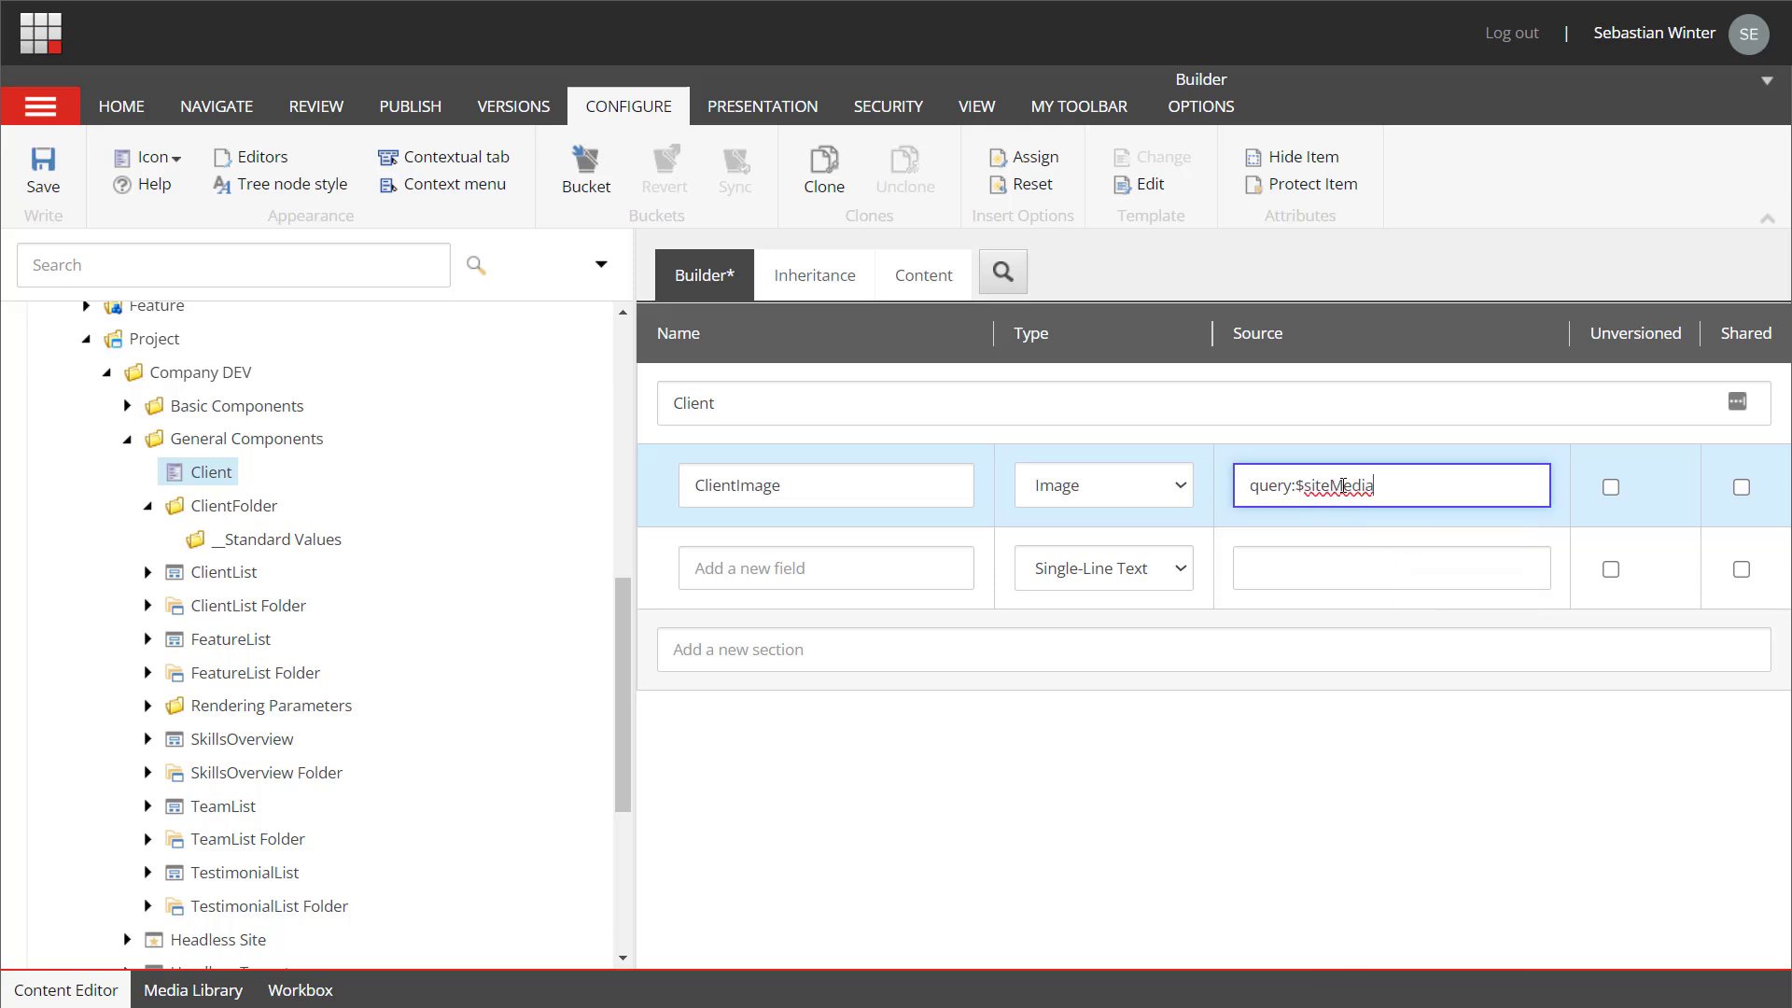
{"action": "key", "text": "ctrl+s"}
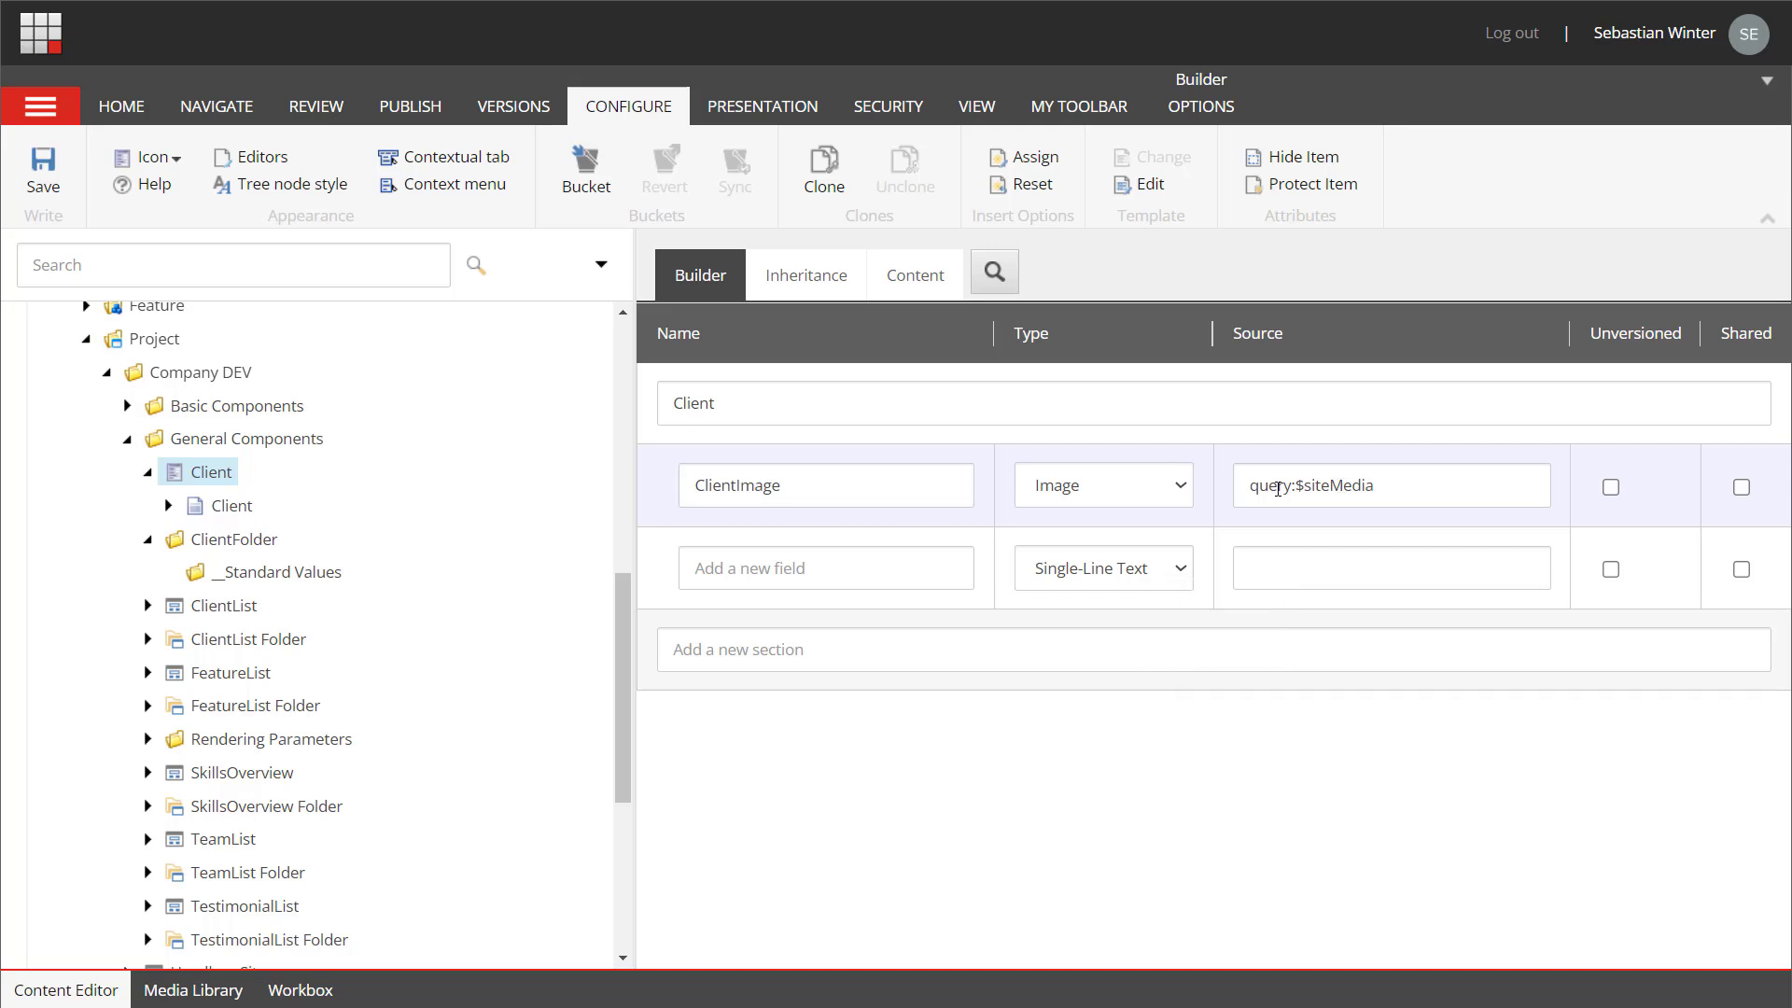
- Delete the Promo section and its fields from the ClientList template
{"action": "left_click", "coordinate": [224, 605]}
{"action": "left_click", "coordinate": [140, 106]}
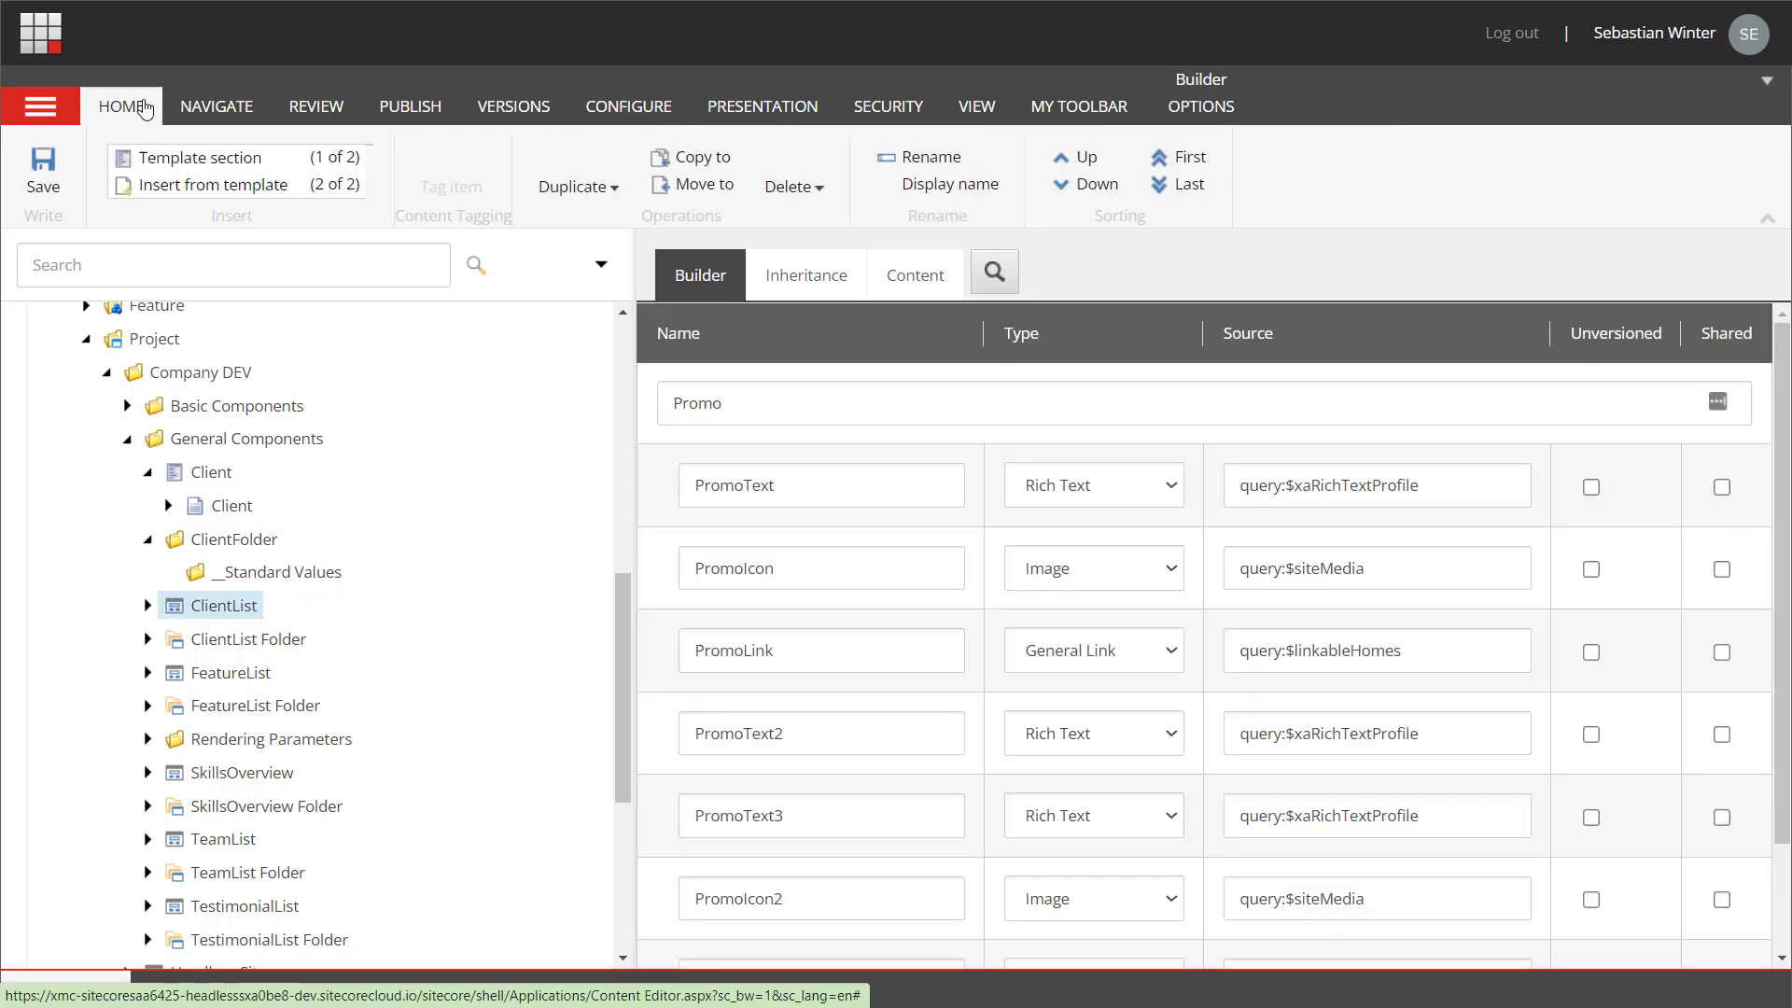
{"action": "left_click", "coordinate": [814, 166]}
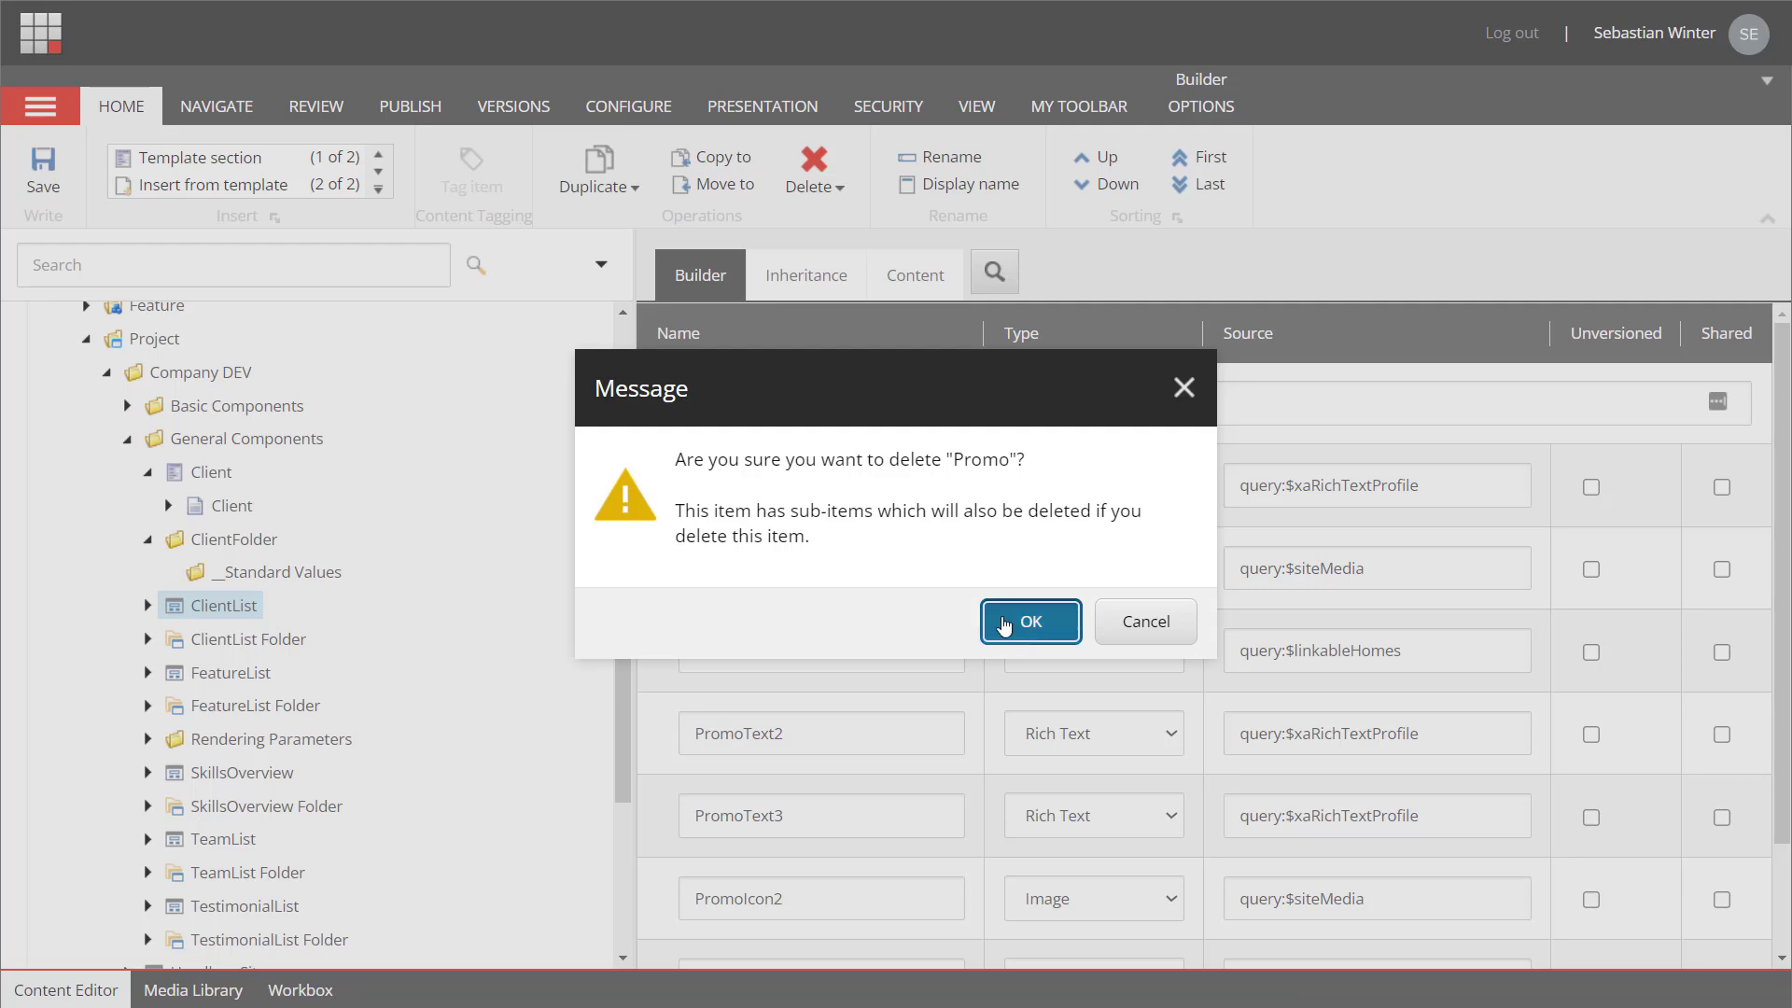
{"action": "left_click", "coordinate": [1004, 624]}
- Add a Client List section with a single-line text field named Title to the ClientList template
{"action": "left_click", "coordinate": [224, 583]}
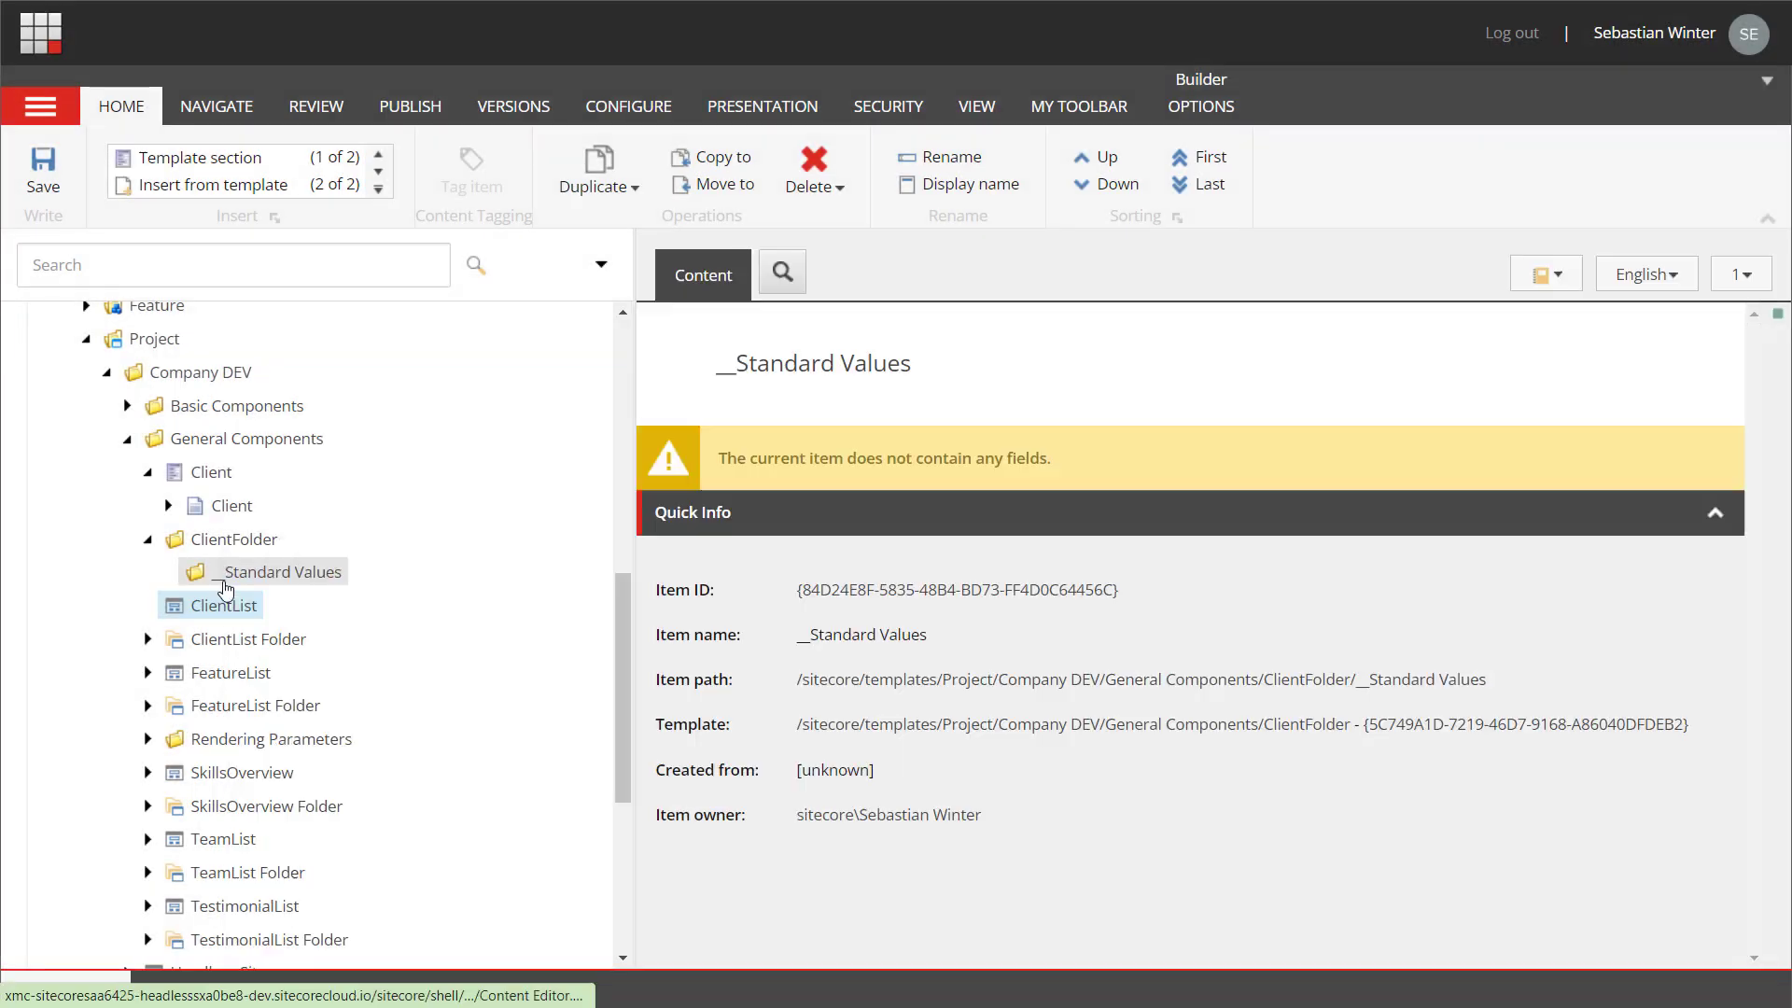
{"action": "left_click", "coordinate": [737, 401]}
{"action": "type", "text": "Client List"}
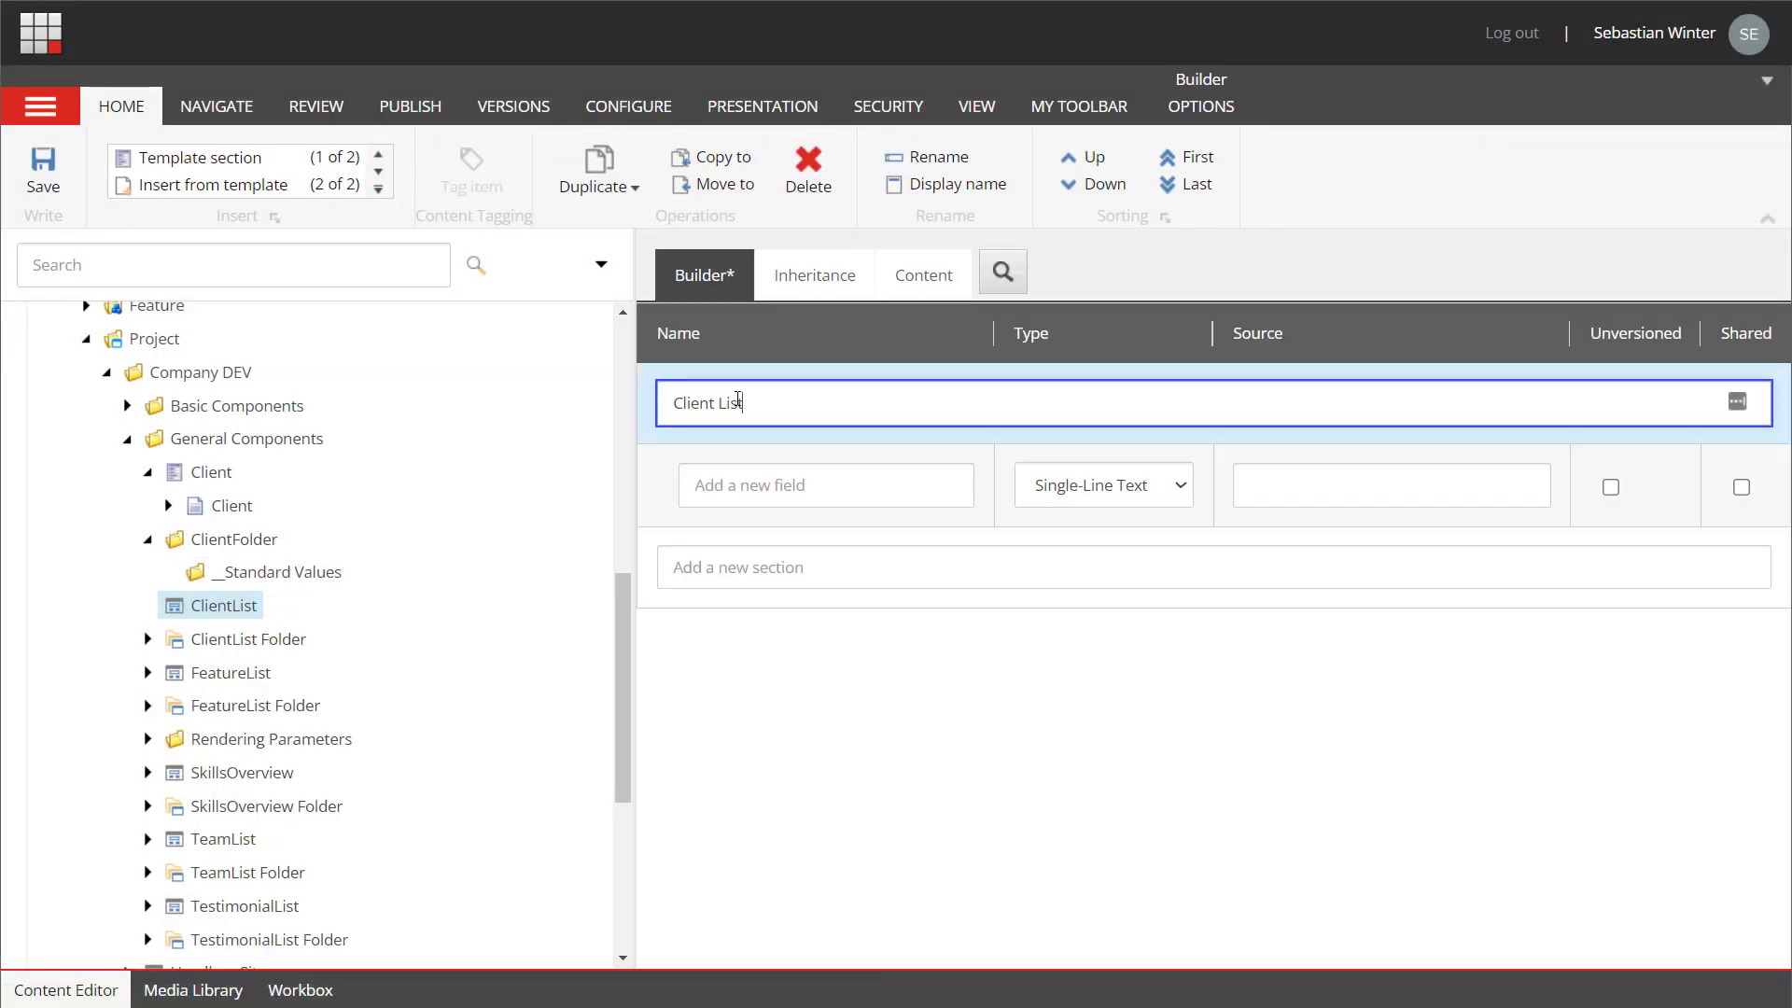
{"action": "left_click", "coordinate": [730, 487]}
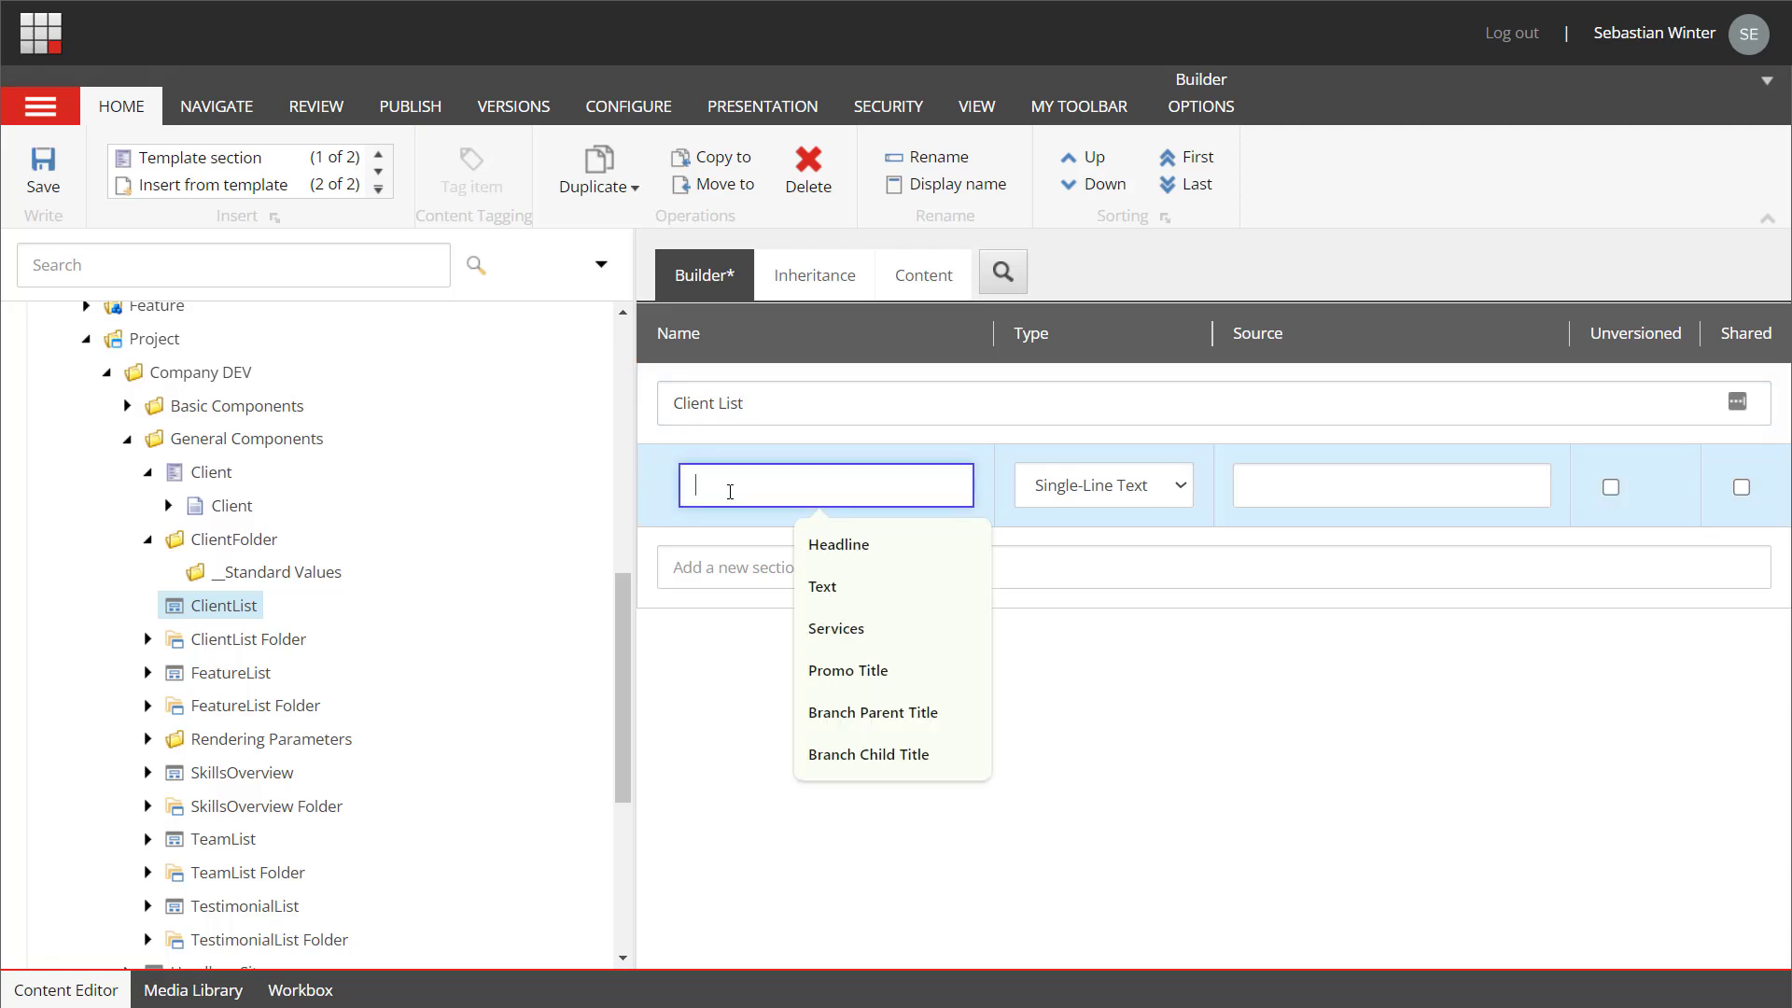
{"action": "type", "text": "Title"}
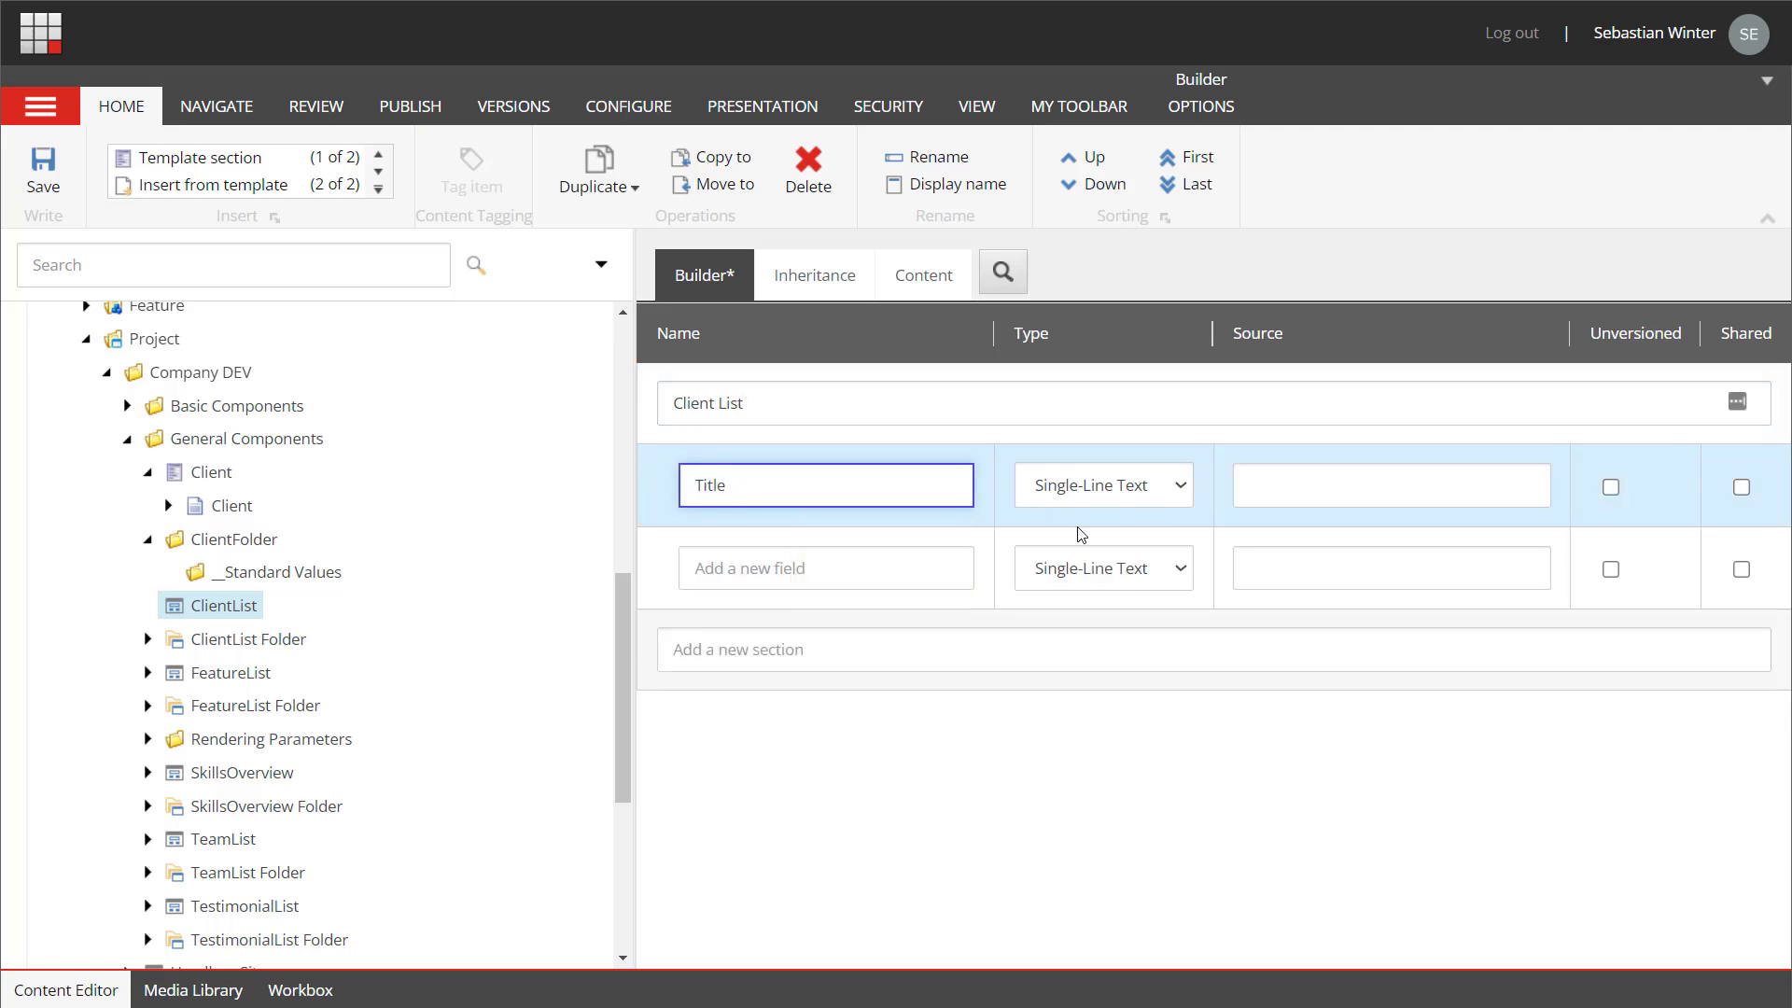
- Add a Multilist field named Clients with the source query:$site/Data/Clients/* to ClientList, and save the template
{"action": "left_click", "coordinate": [845, 571]}
{"action": "type", "text": "Clients"}
{"action": "left_click", "coordinate": [1052, 590]}
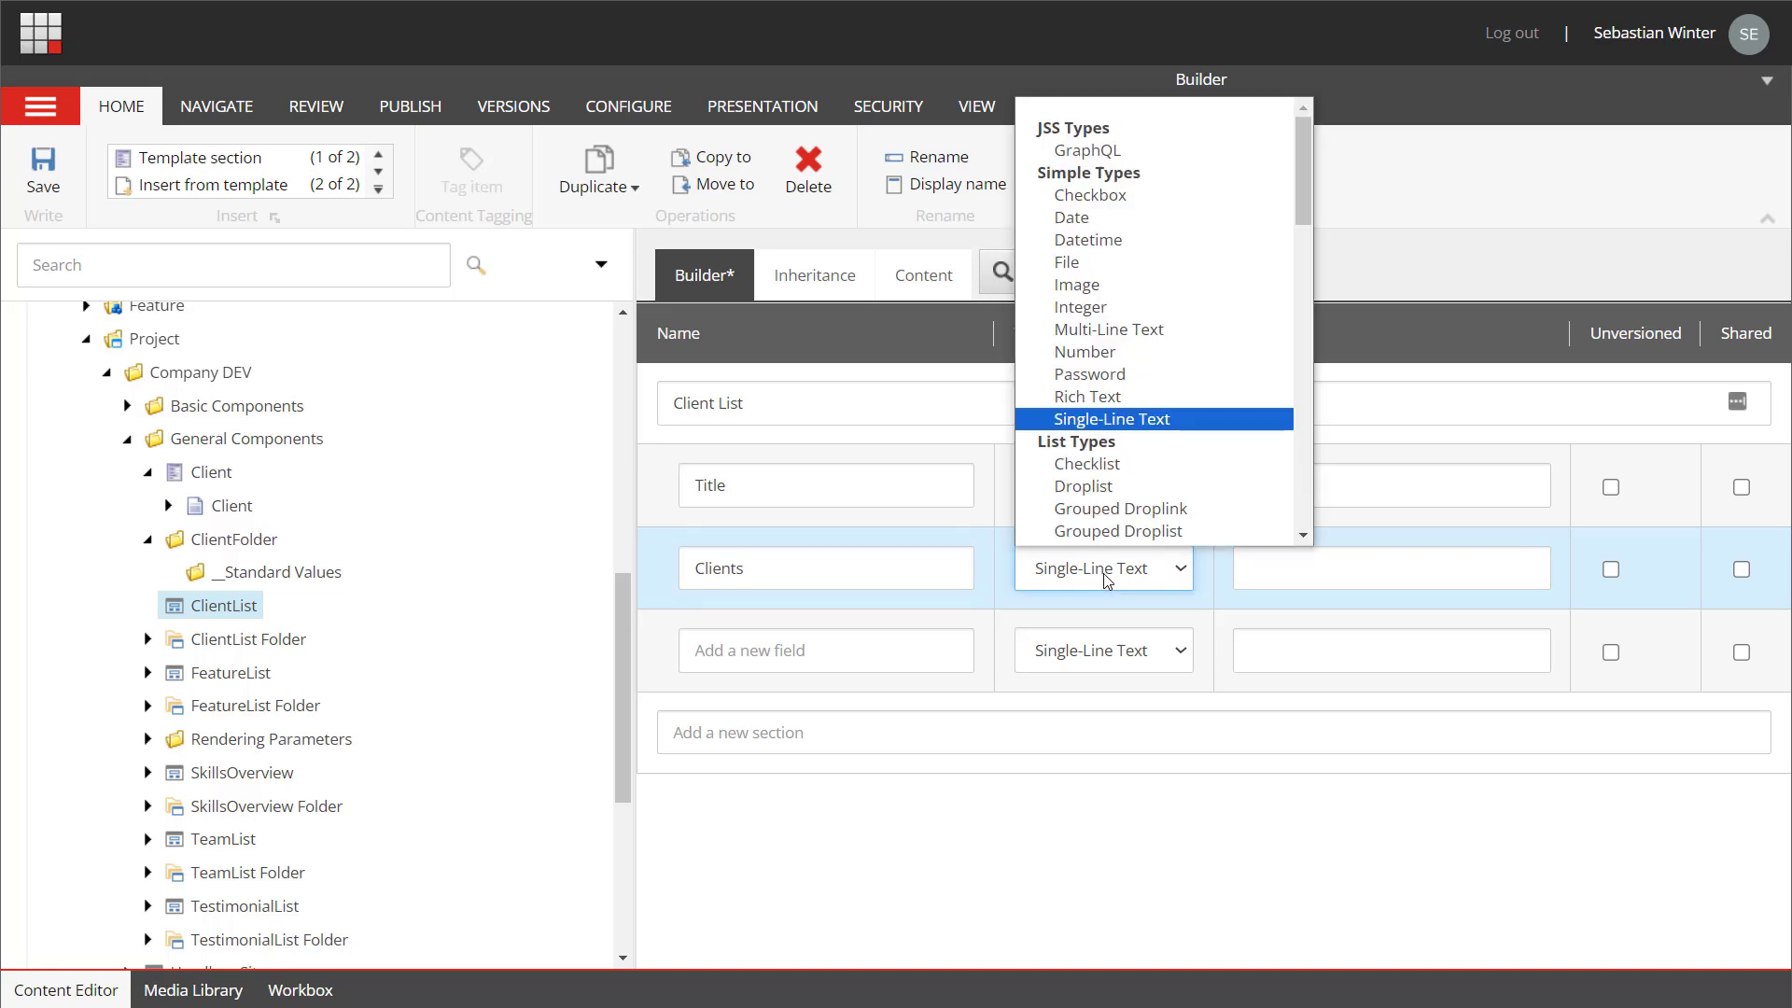
{"action": "left_click", "coordinate": [1117, 533]}
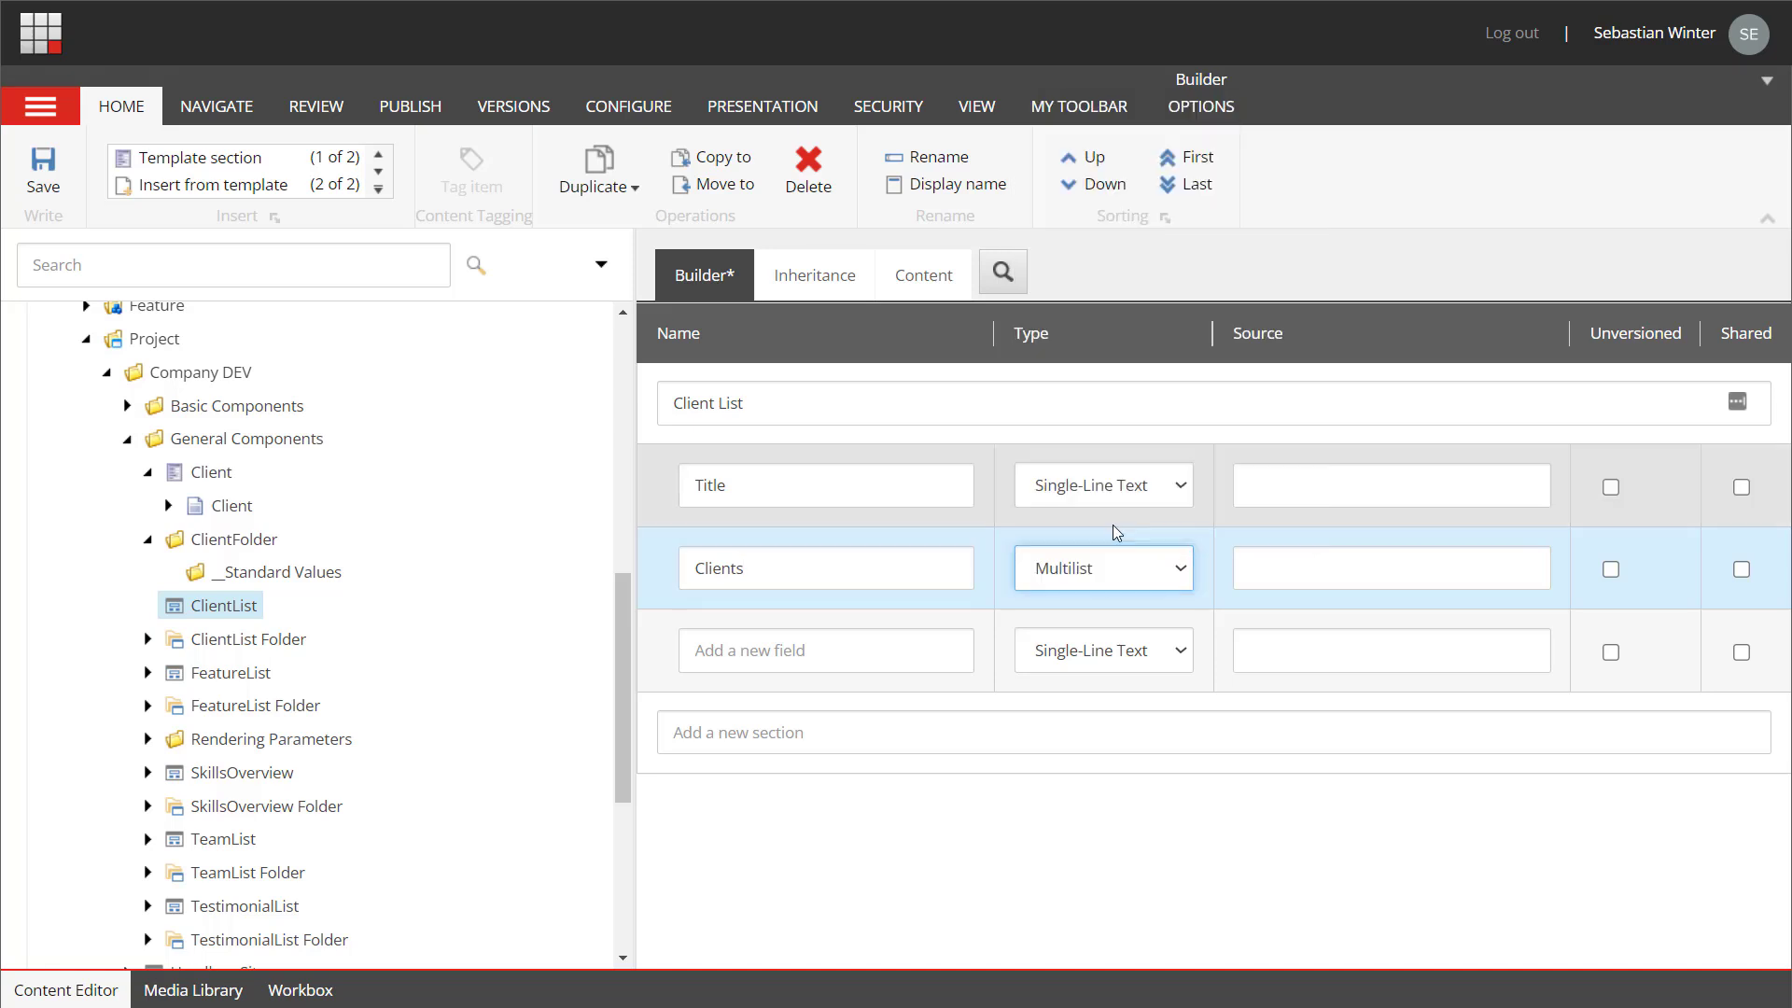
{"action": "left_click", "coordinate": [1250, 563]}
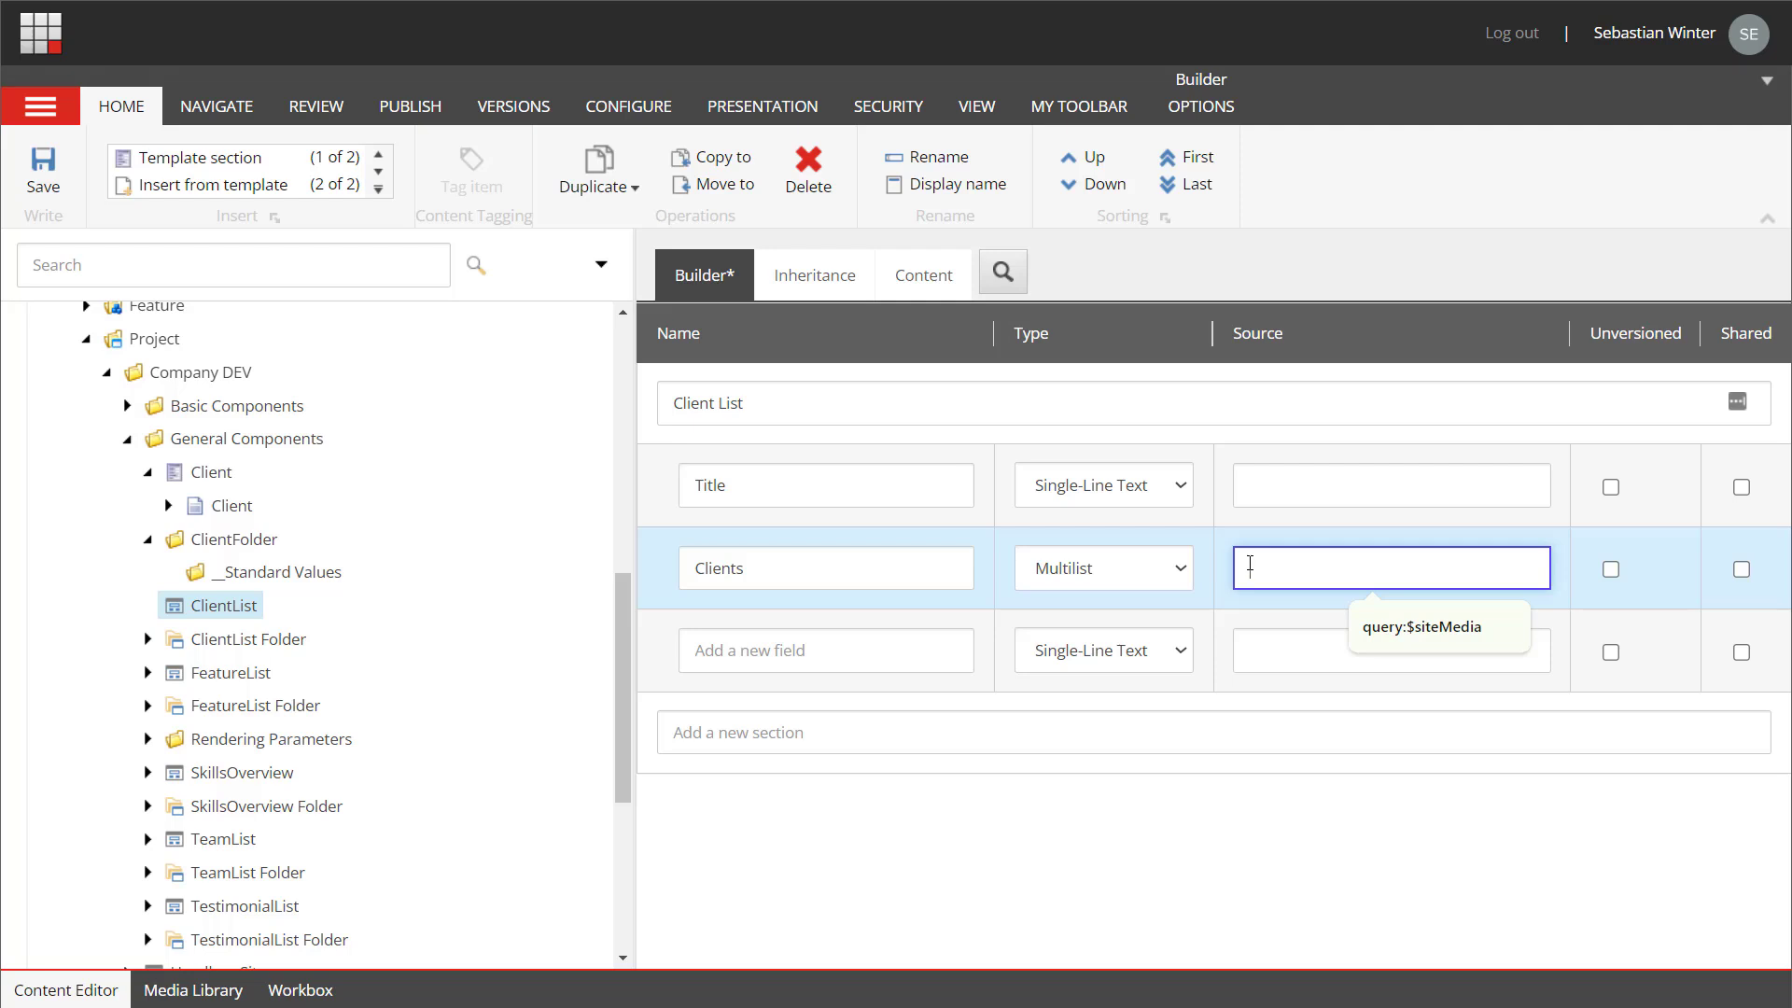
{"action": "type", "text": "query:$site/"}
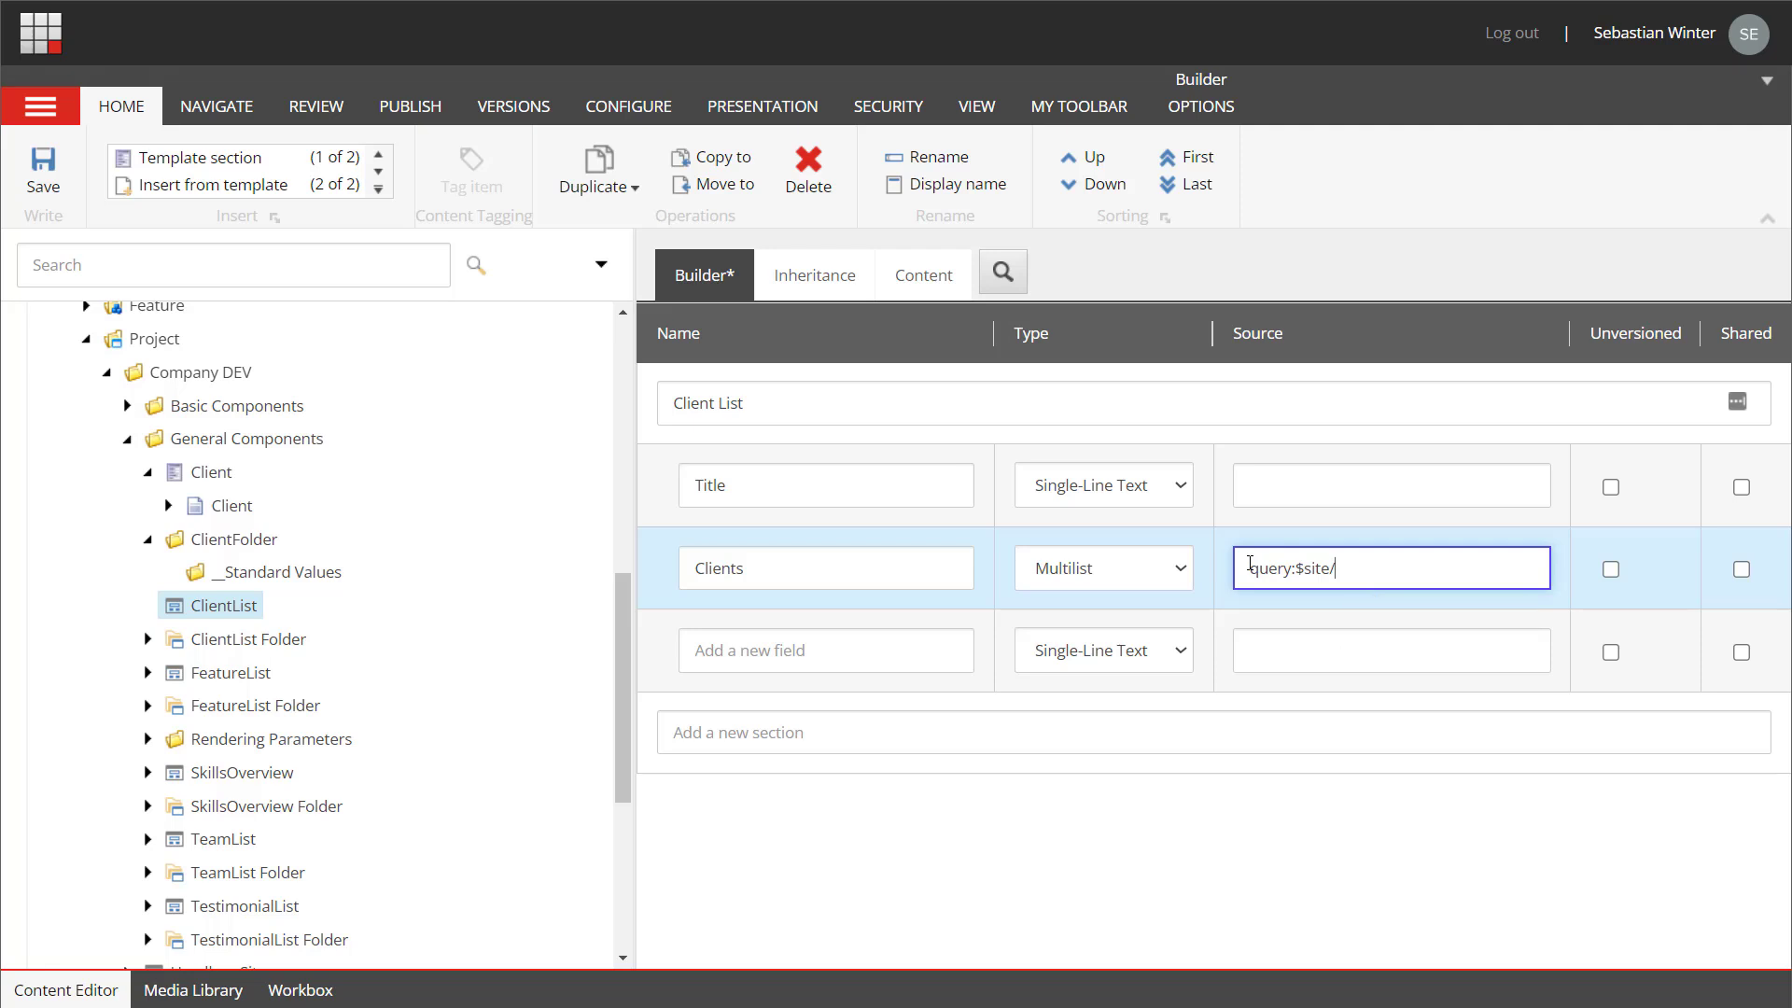
{"action": "type", "text": "Data/Clients/*"}
{"action": "key", "text": "ctrl+s"}
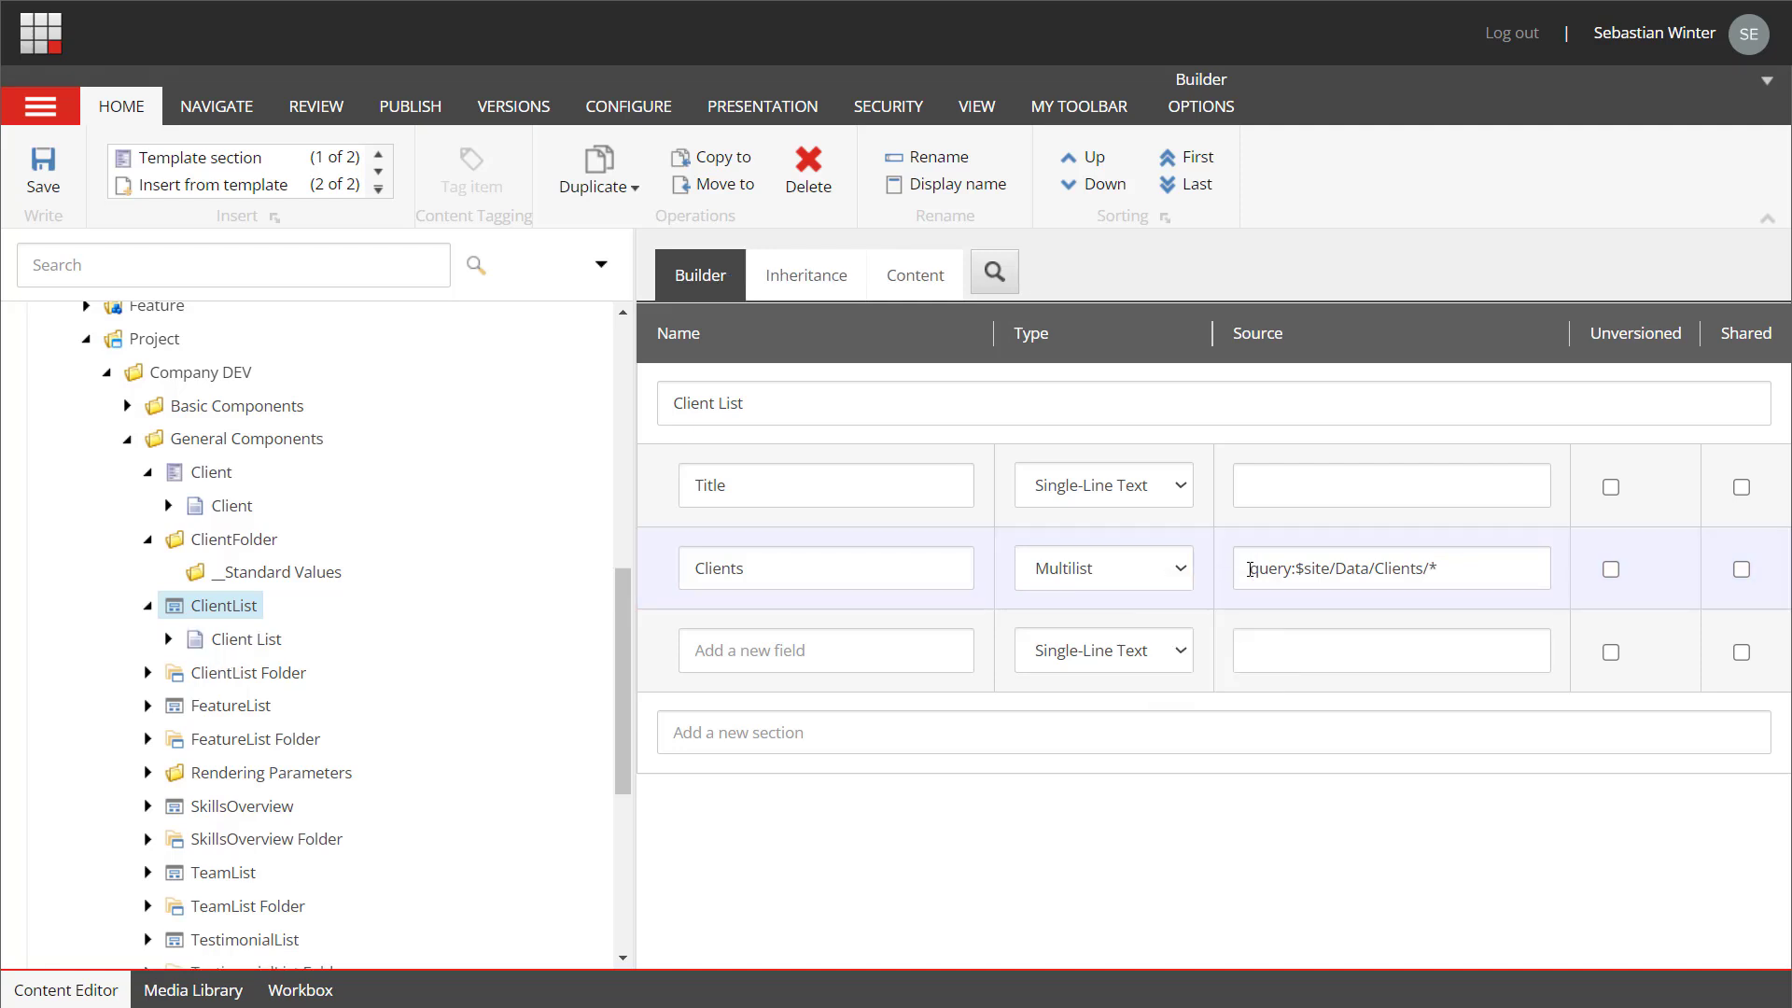
- Create standard values for the ClientList template, set their Title to $name, and save
{"action": "left_click", "coordinate": [1203, 110]}
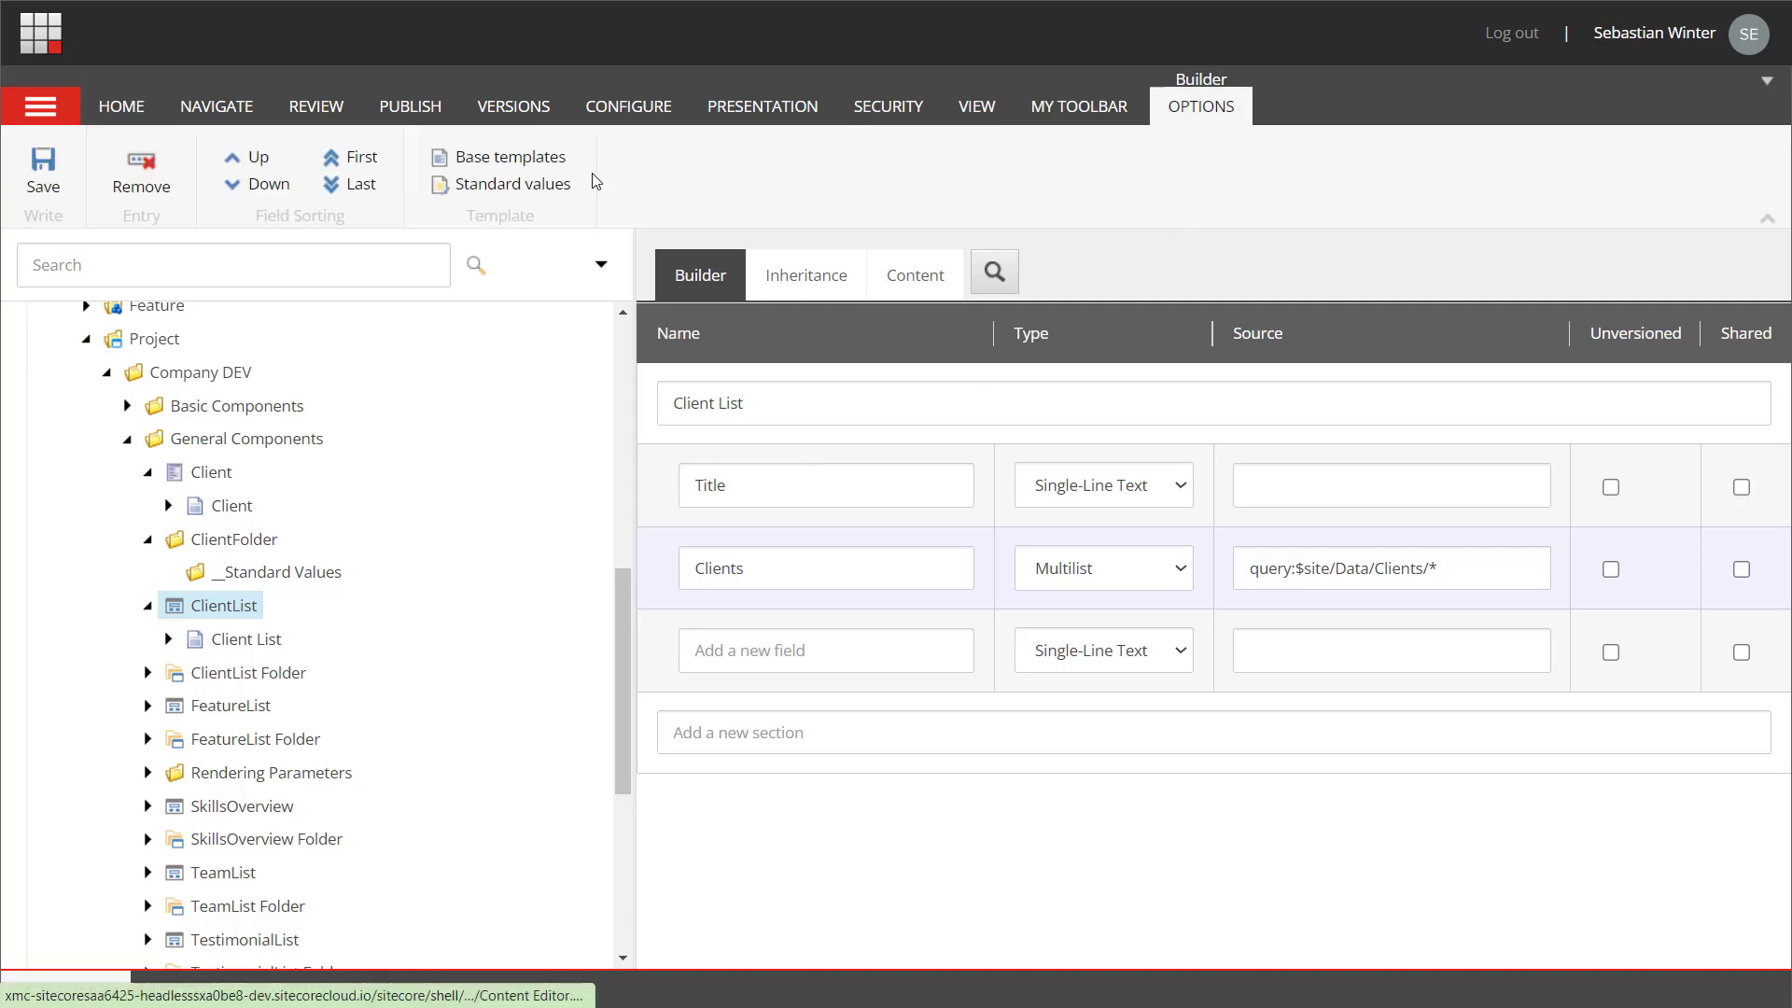
{"action": "left_click", "coordinate": [509, 191]}
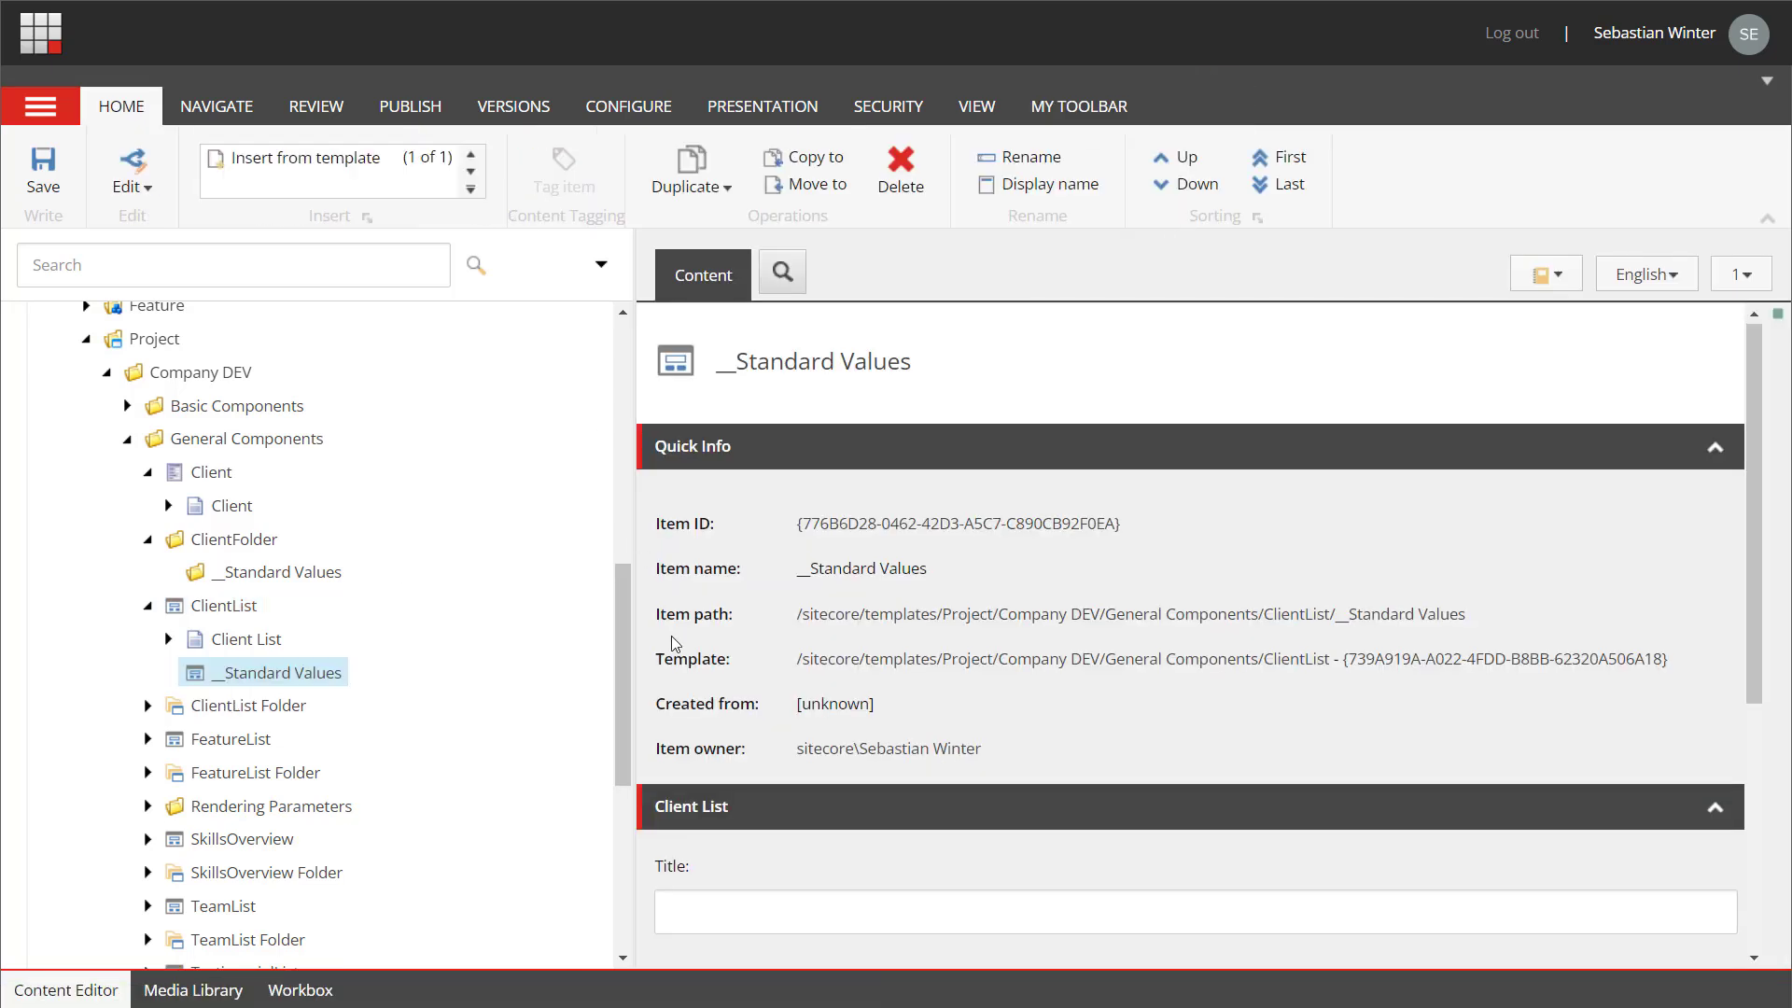
{"action": "scroll", "coordinate": [690, 653], "scroll_direction": "down", "scroll_amount": 3}
{"action": "left_click", "coordinate": [731, 680]}
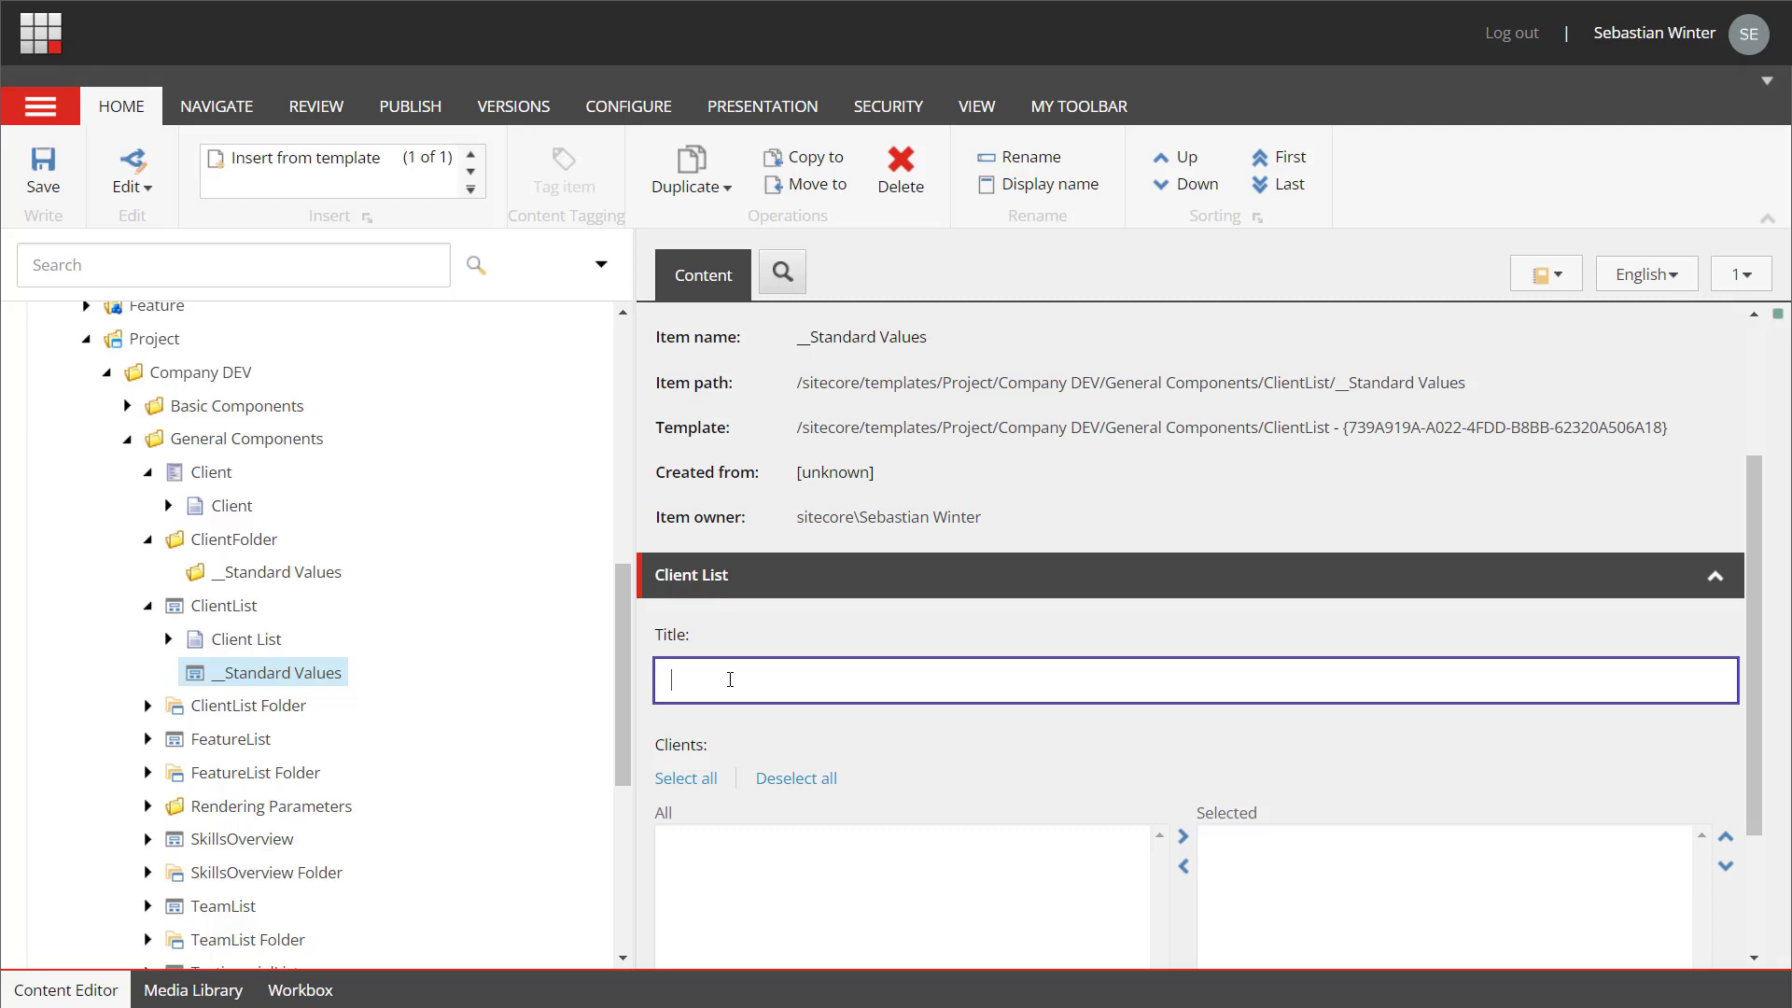
{"action": "type", "text": "$name"}
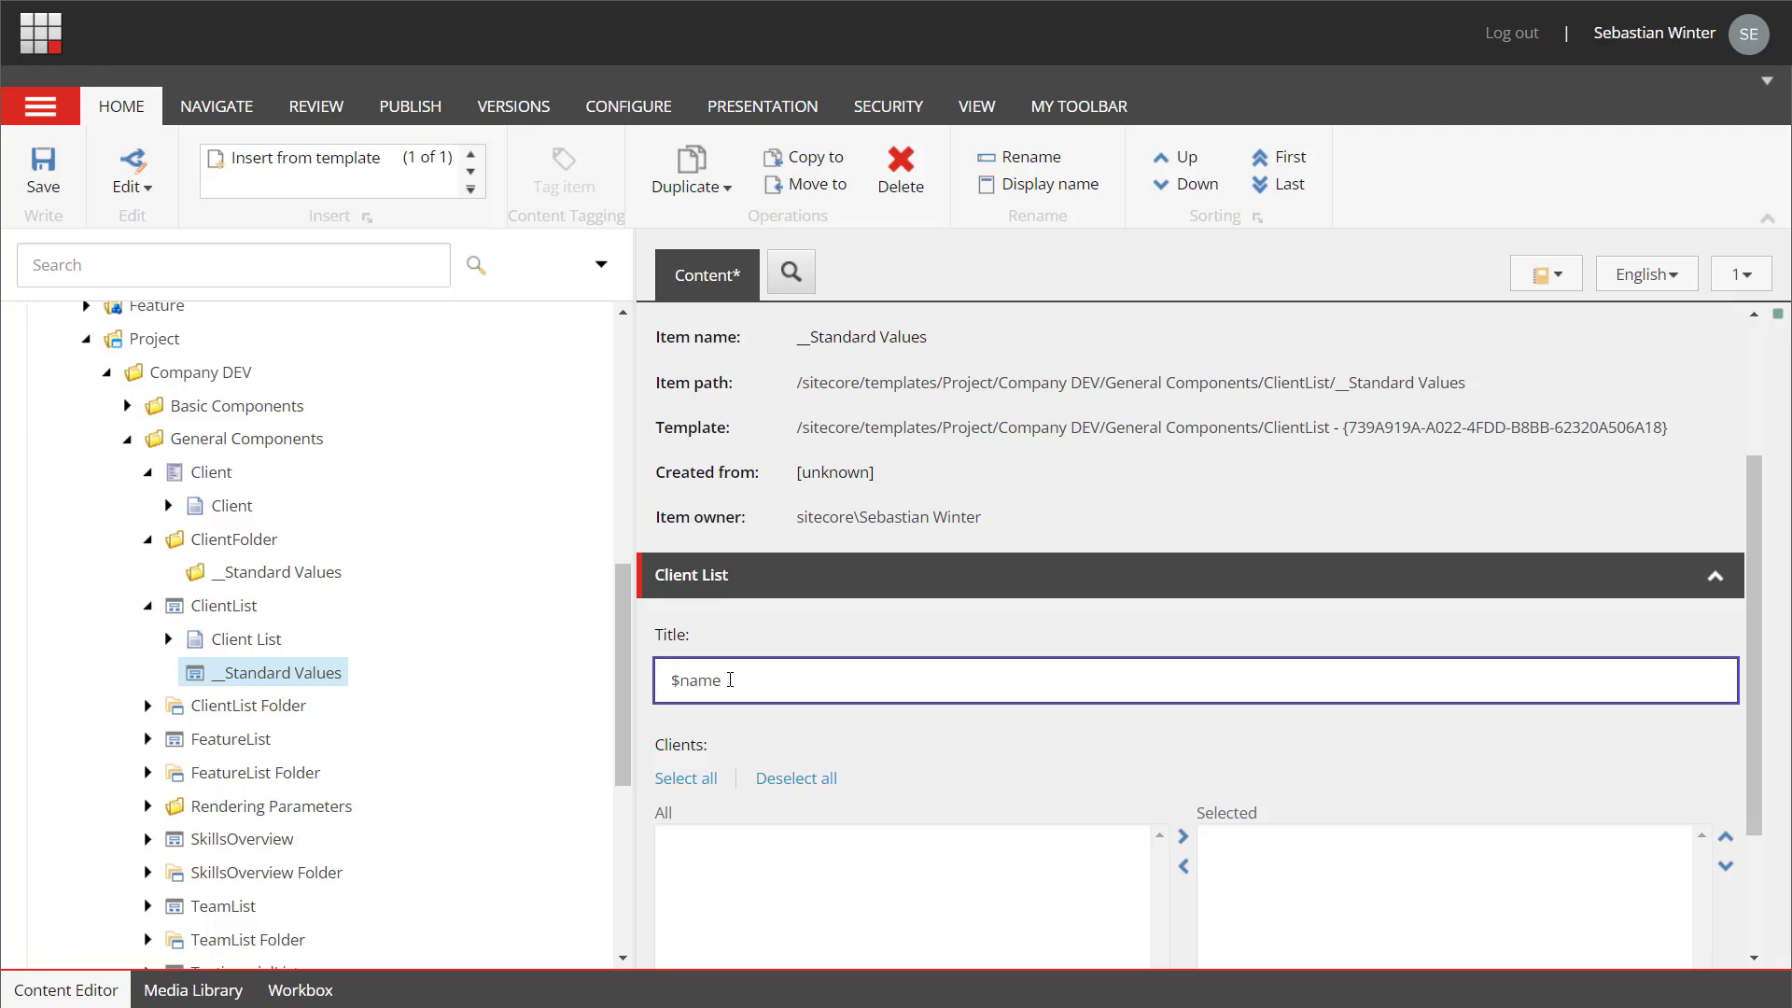
{"action": "key", "text": "ctrl+s"}
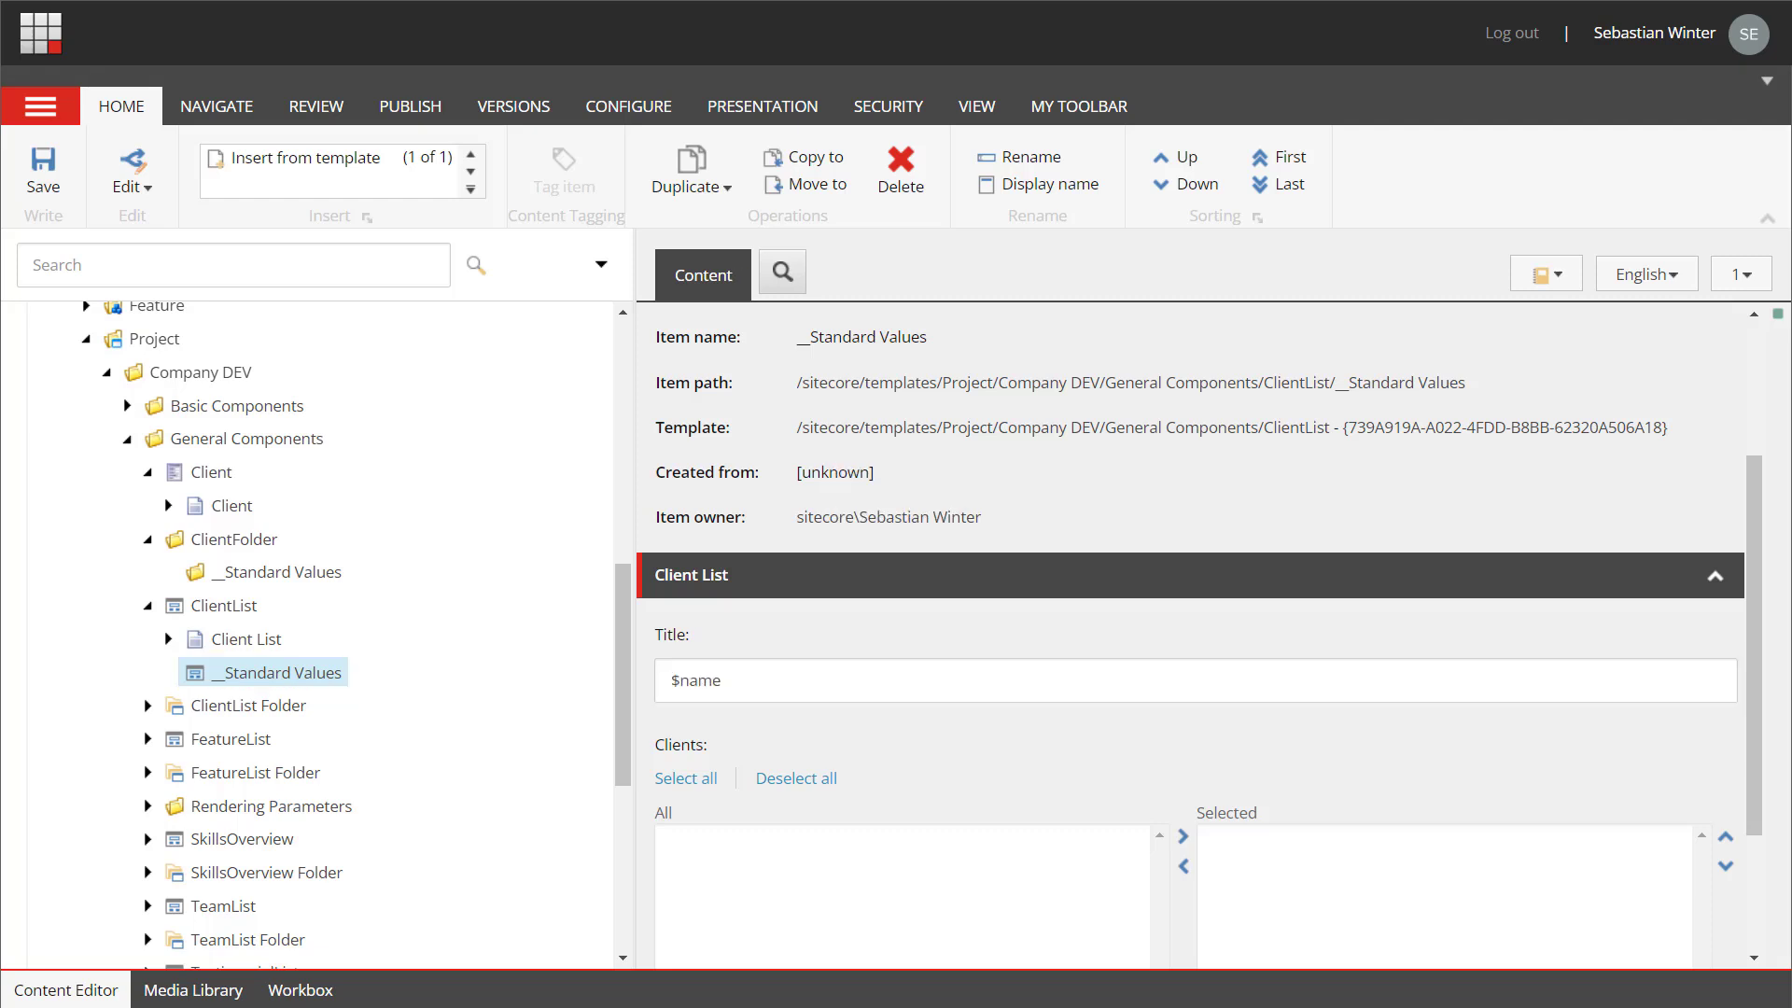
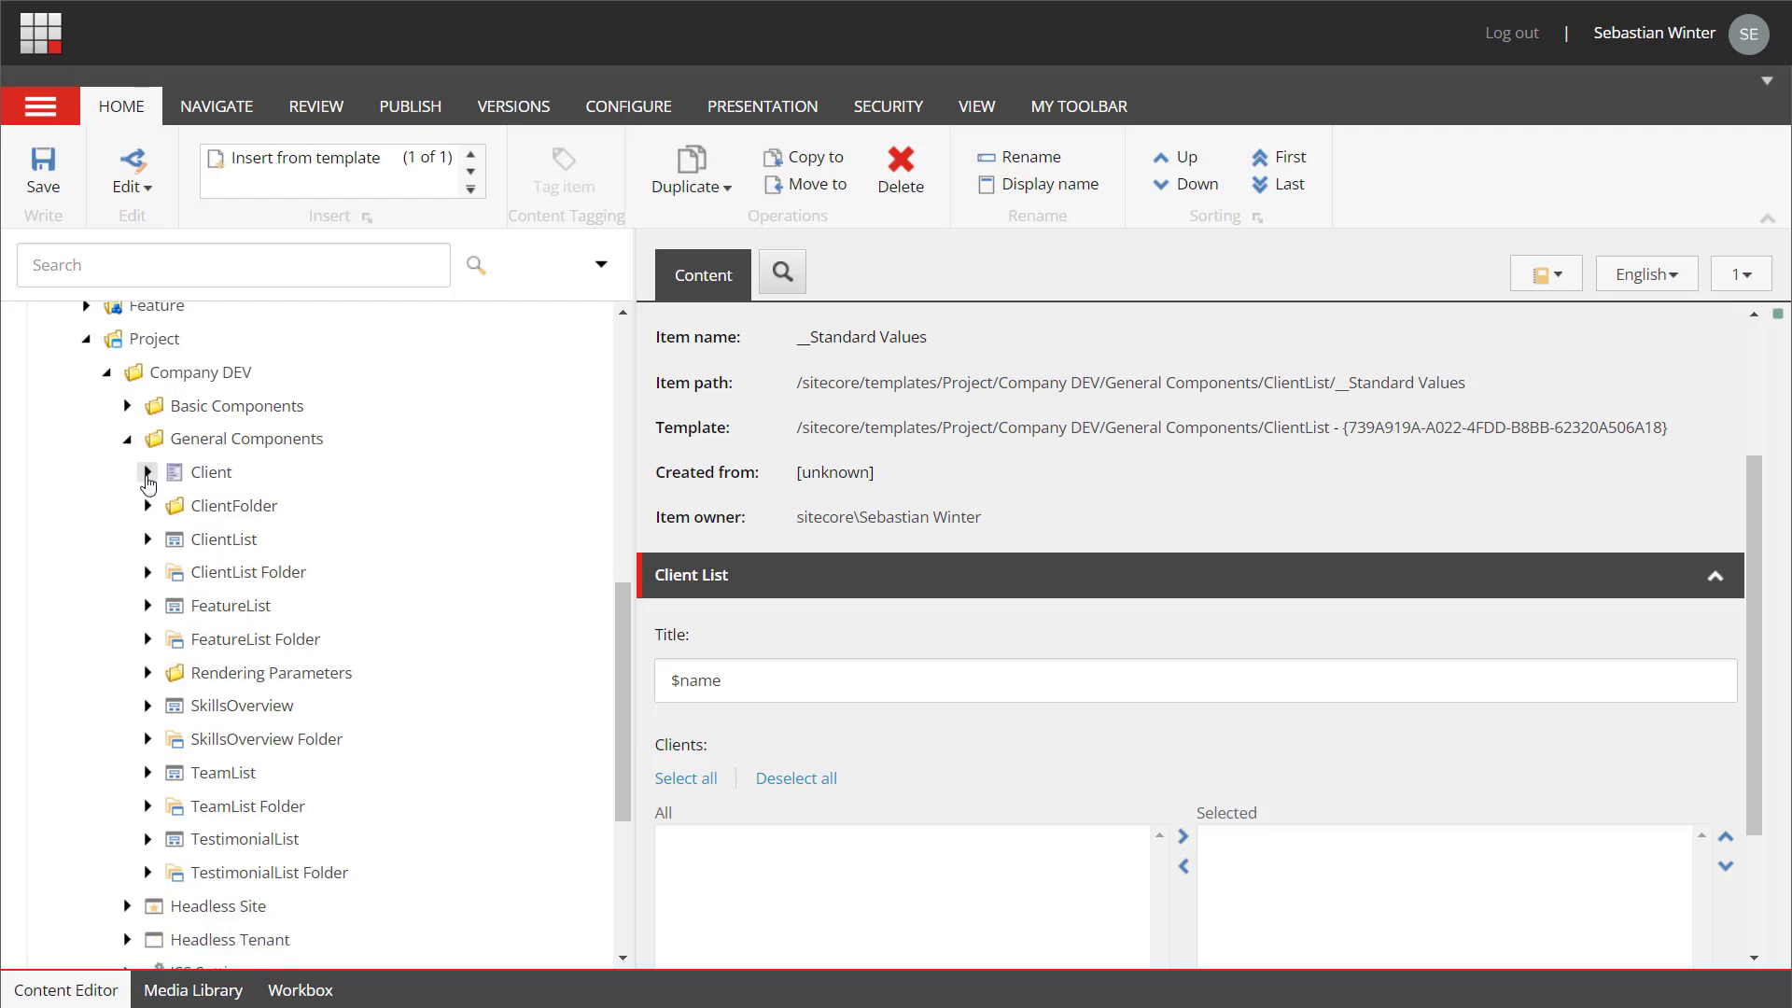
- Create the Employee Folder and Employee templates under General Components, based on the Standard template
{"action": "right_click", "coordinate": [250, 438]}
{"action": "mouse_move", "coordinate": [348, 448]}
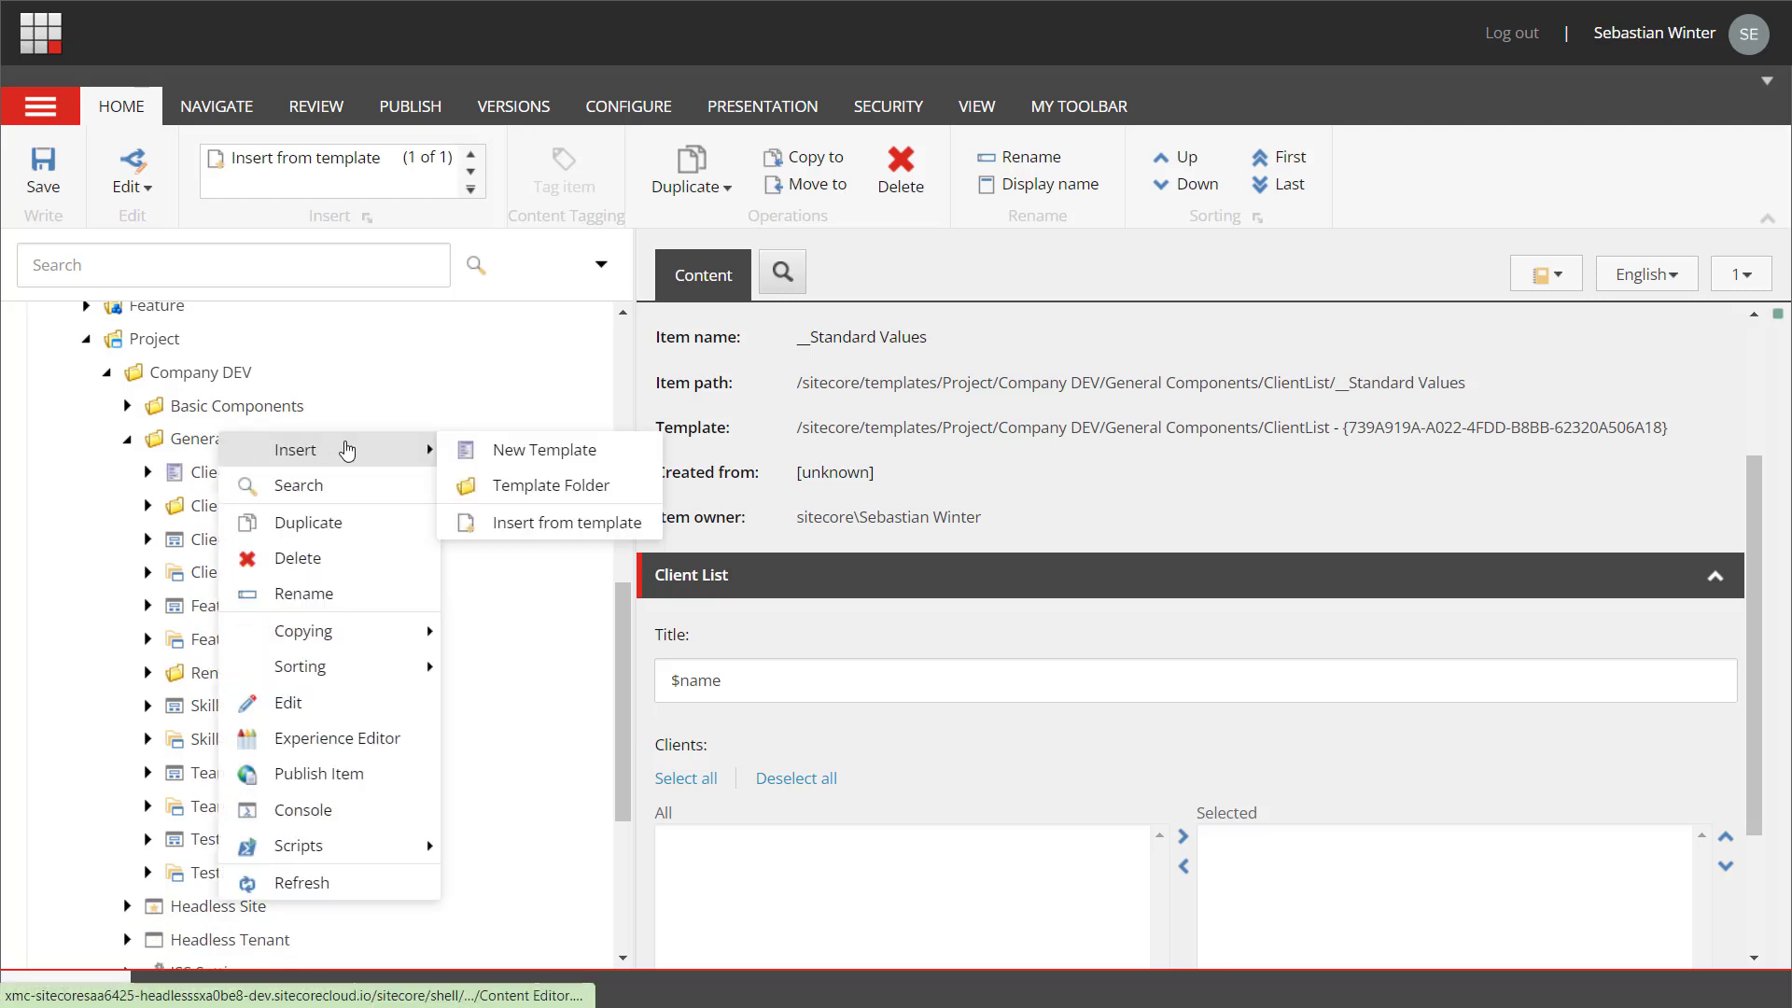
{"action": "left_click", "coordinate": [552, 449]}
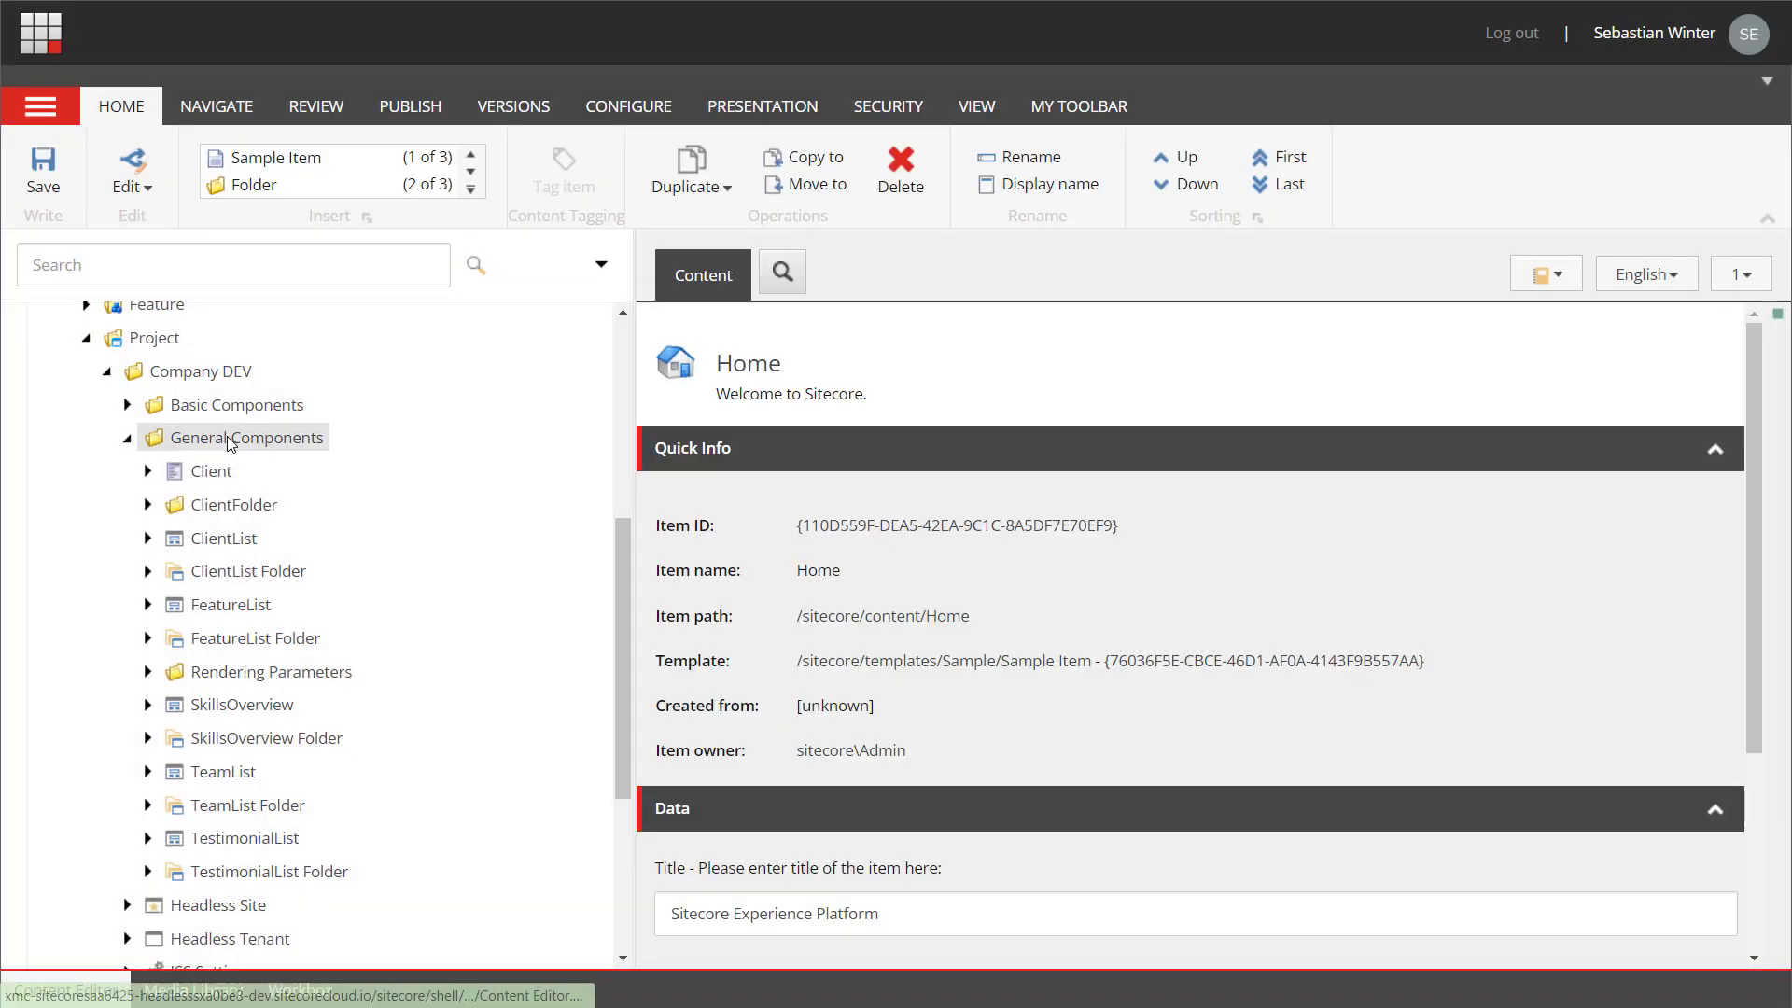
{"action": "right_click", "coordinate": [248, 439]}
{"action": "mouse_move", "coordinate": [297, 449]}
{"action": "left_click", "coordinate": [546, 448]}
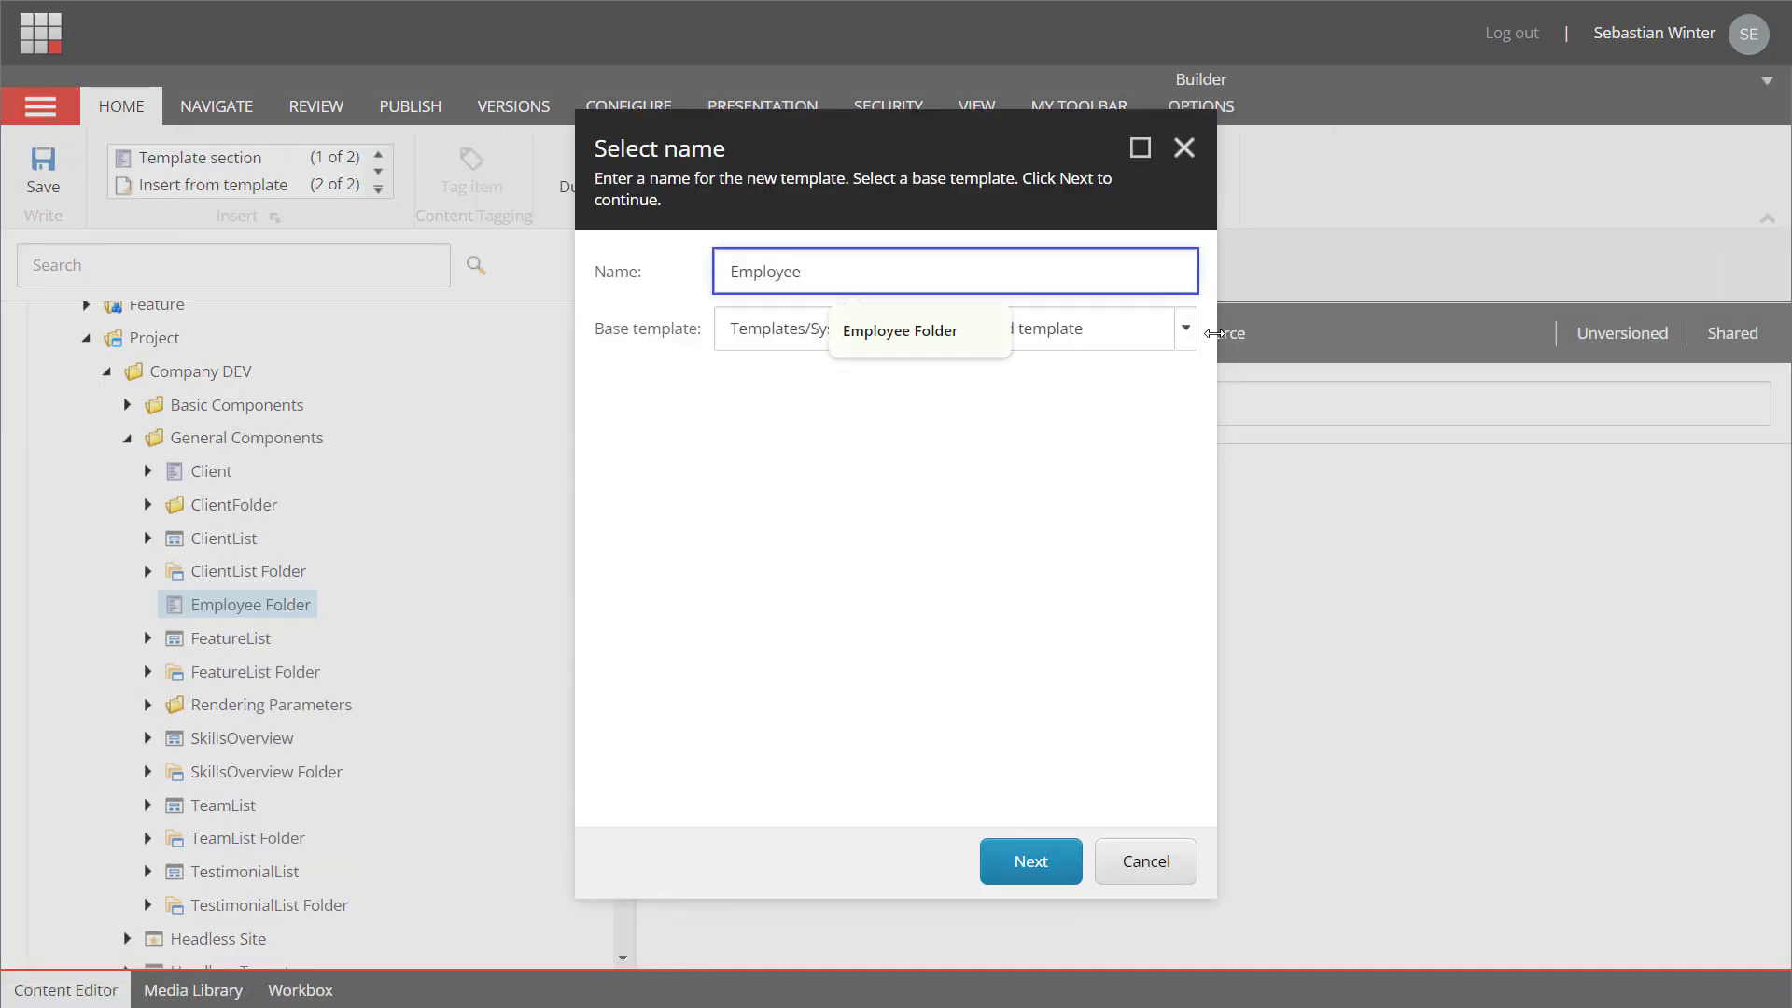
{"action": "left_click", "coordinate": [1030, 861]}
{"action": "left_click", "coordinate": [1031, 860]}
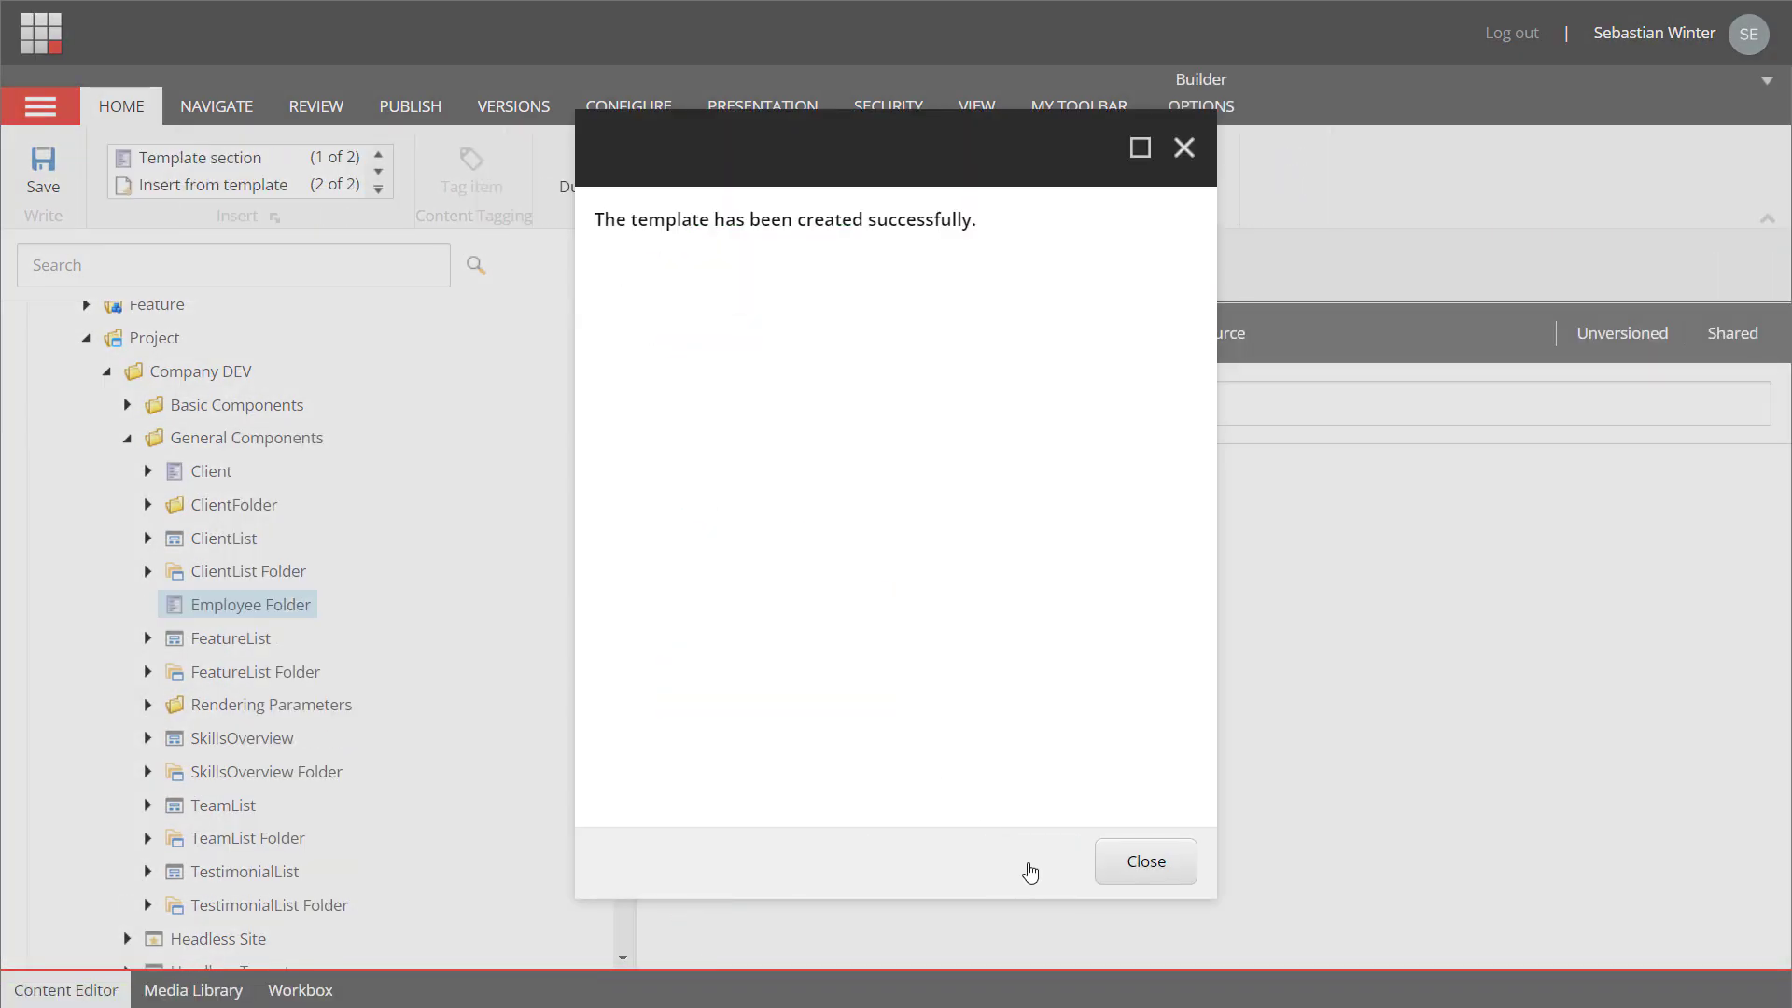
{"action": "left_click", "coordinate": [1157, 868]}
- Give the Employee Folder template the yellow folder icon
{"action": "left_click", "coordinate": [228, 637]}
{"action": "left_click", "coordinate": [602, 106]}
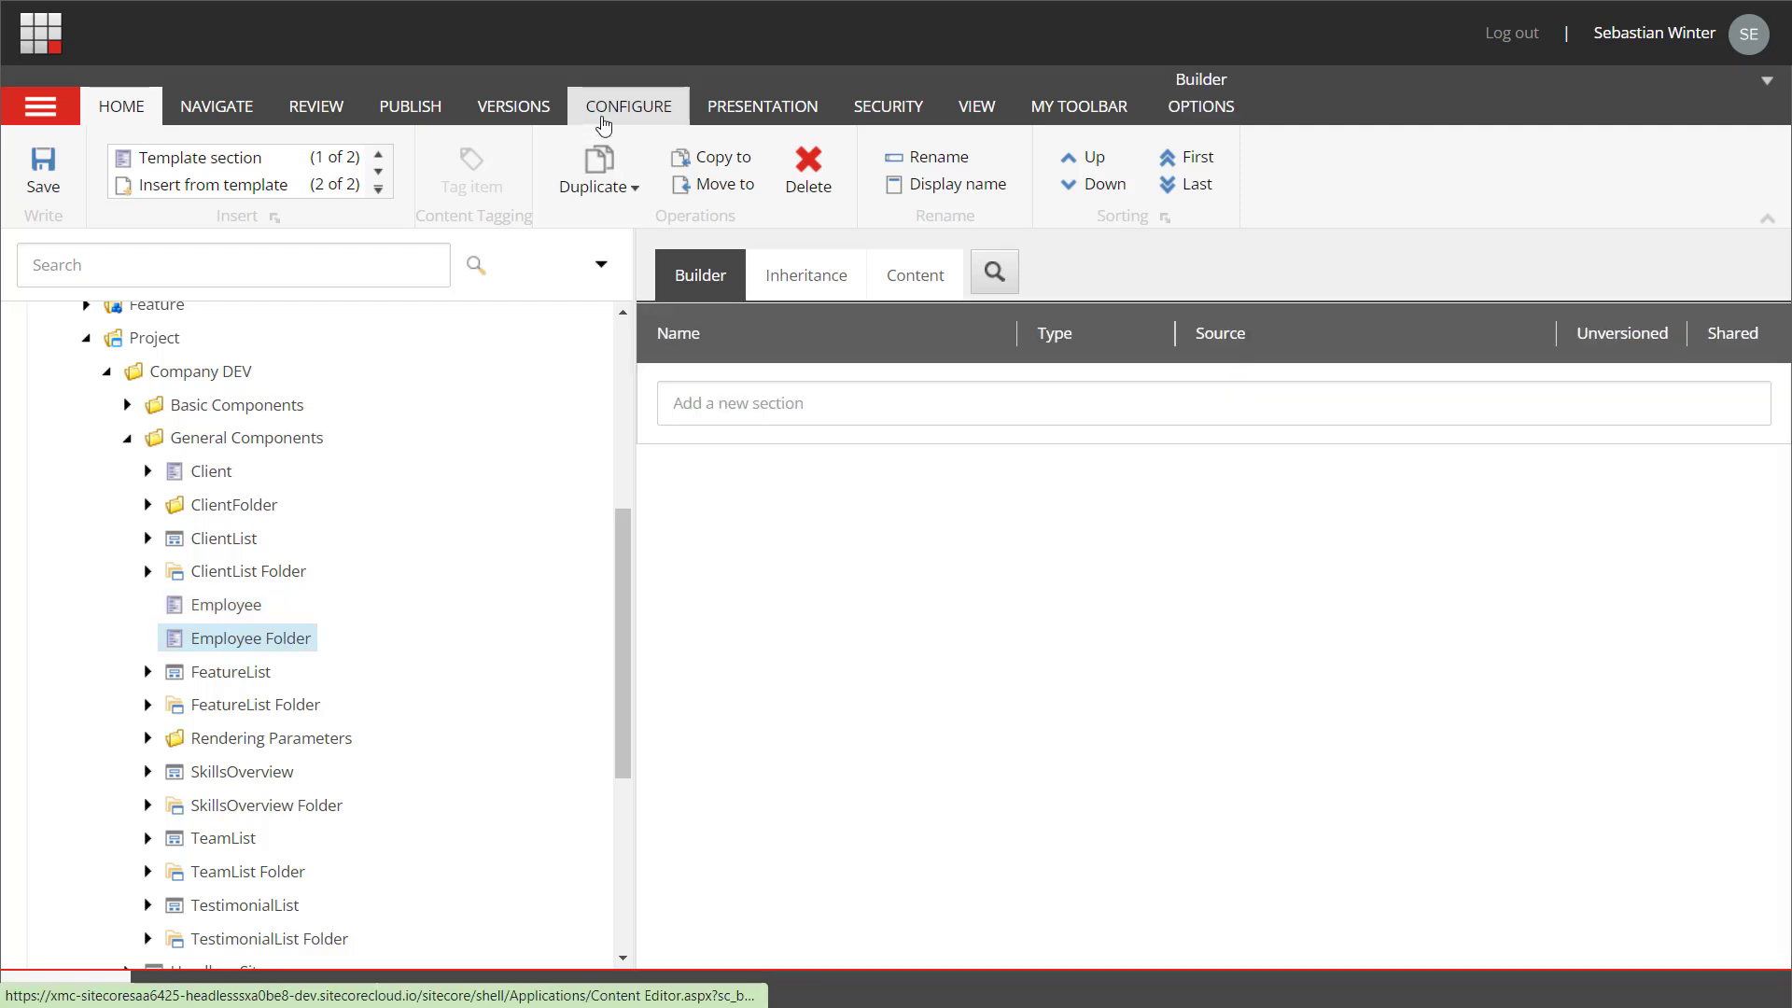
{"action": "left_click", "coordinate": [180, 158]}
{"action": "left_click", "coordinate": [142, 252]}
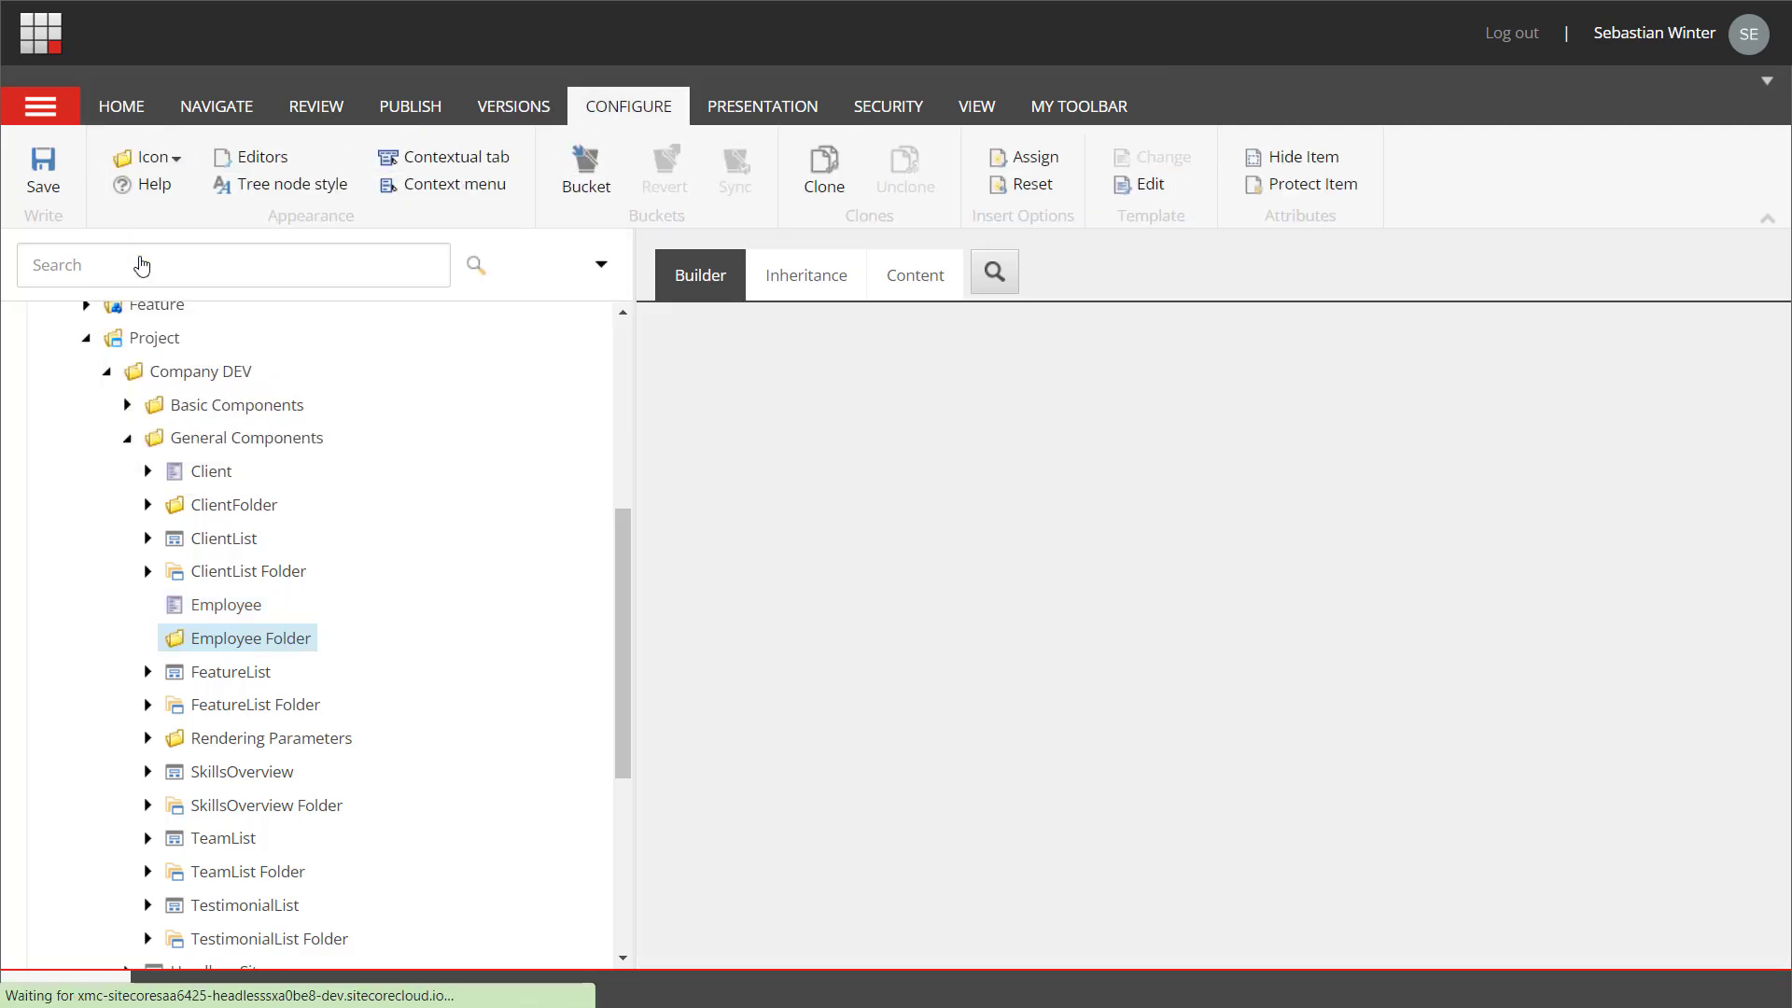
- Create standard values for Employee Folder and assign the Employee template as their insert option
{"action": "left_click", "coordinate": [1201, 112]}
{"action": "left_click", "coordinate": [527, 185]}
{"action": "left_click", "coordinate": [628, 106]}
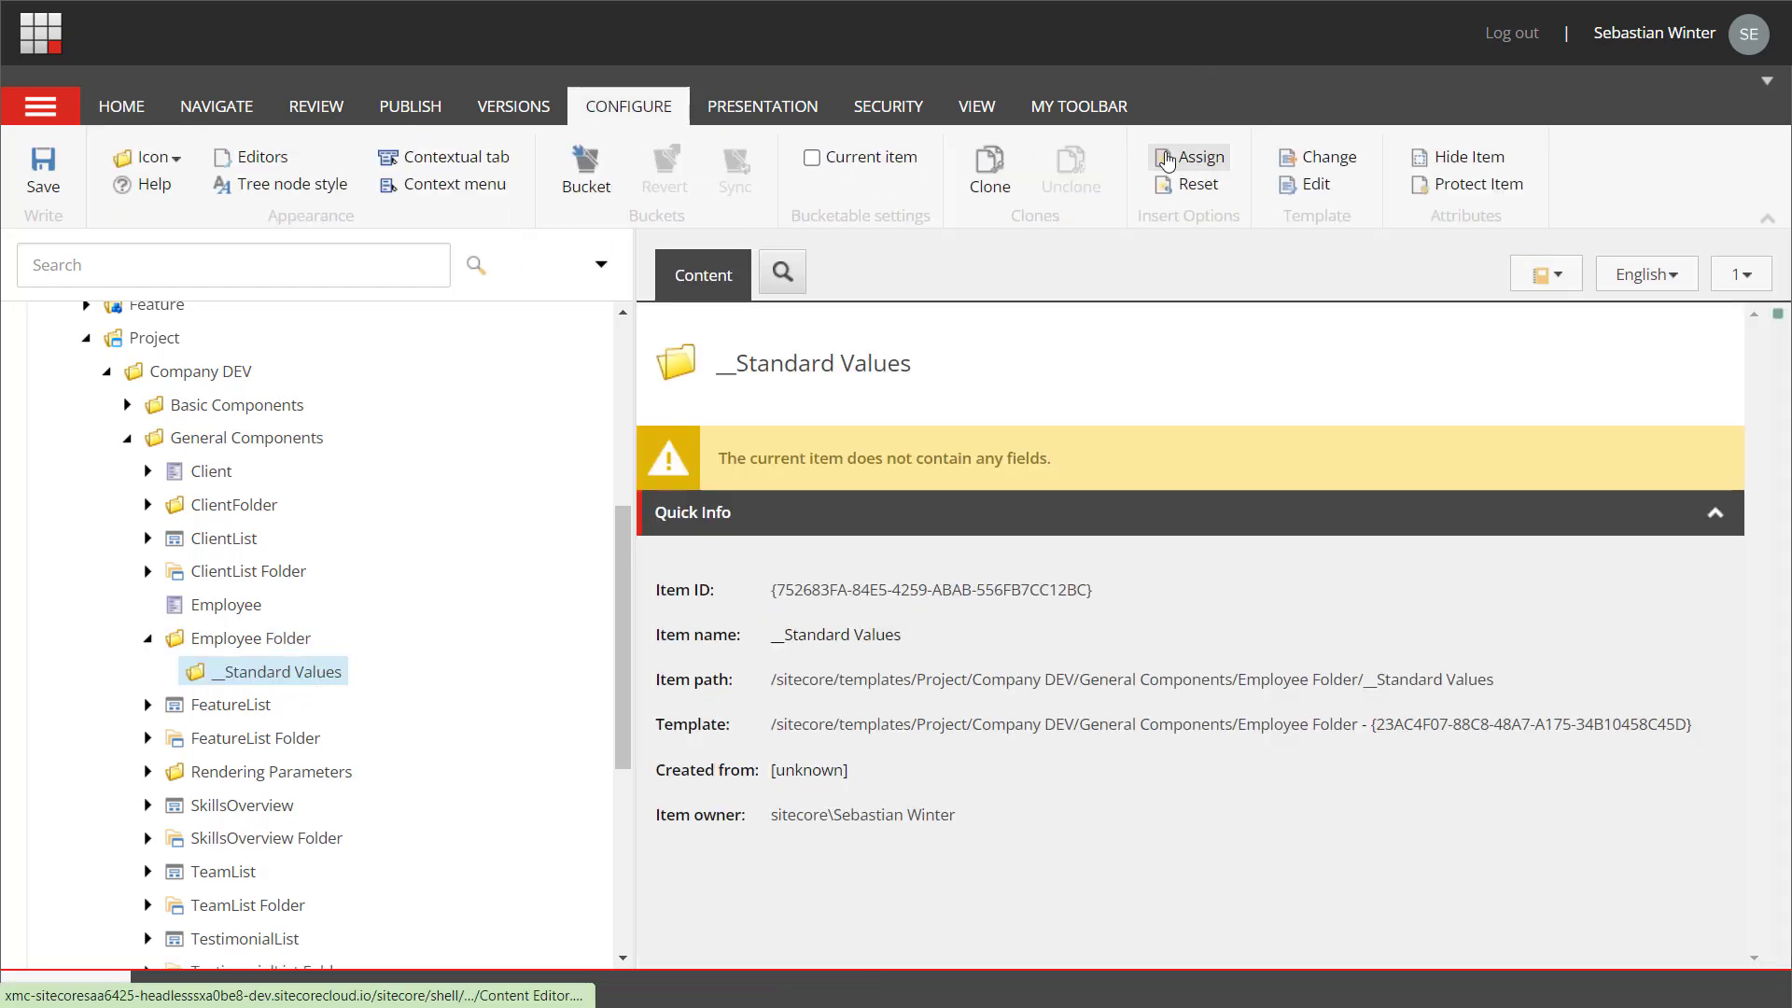
{"action": "left_click", "coordinate": [1167, 159]}
{"action": "left_click", "coordinate": [401, 548]}
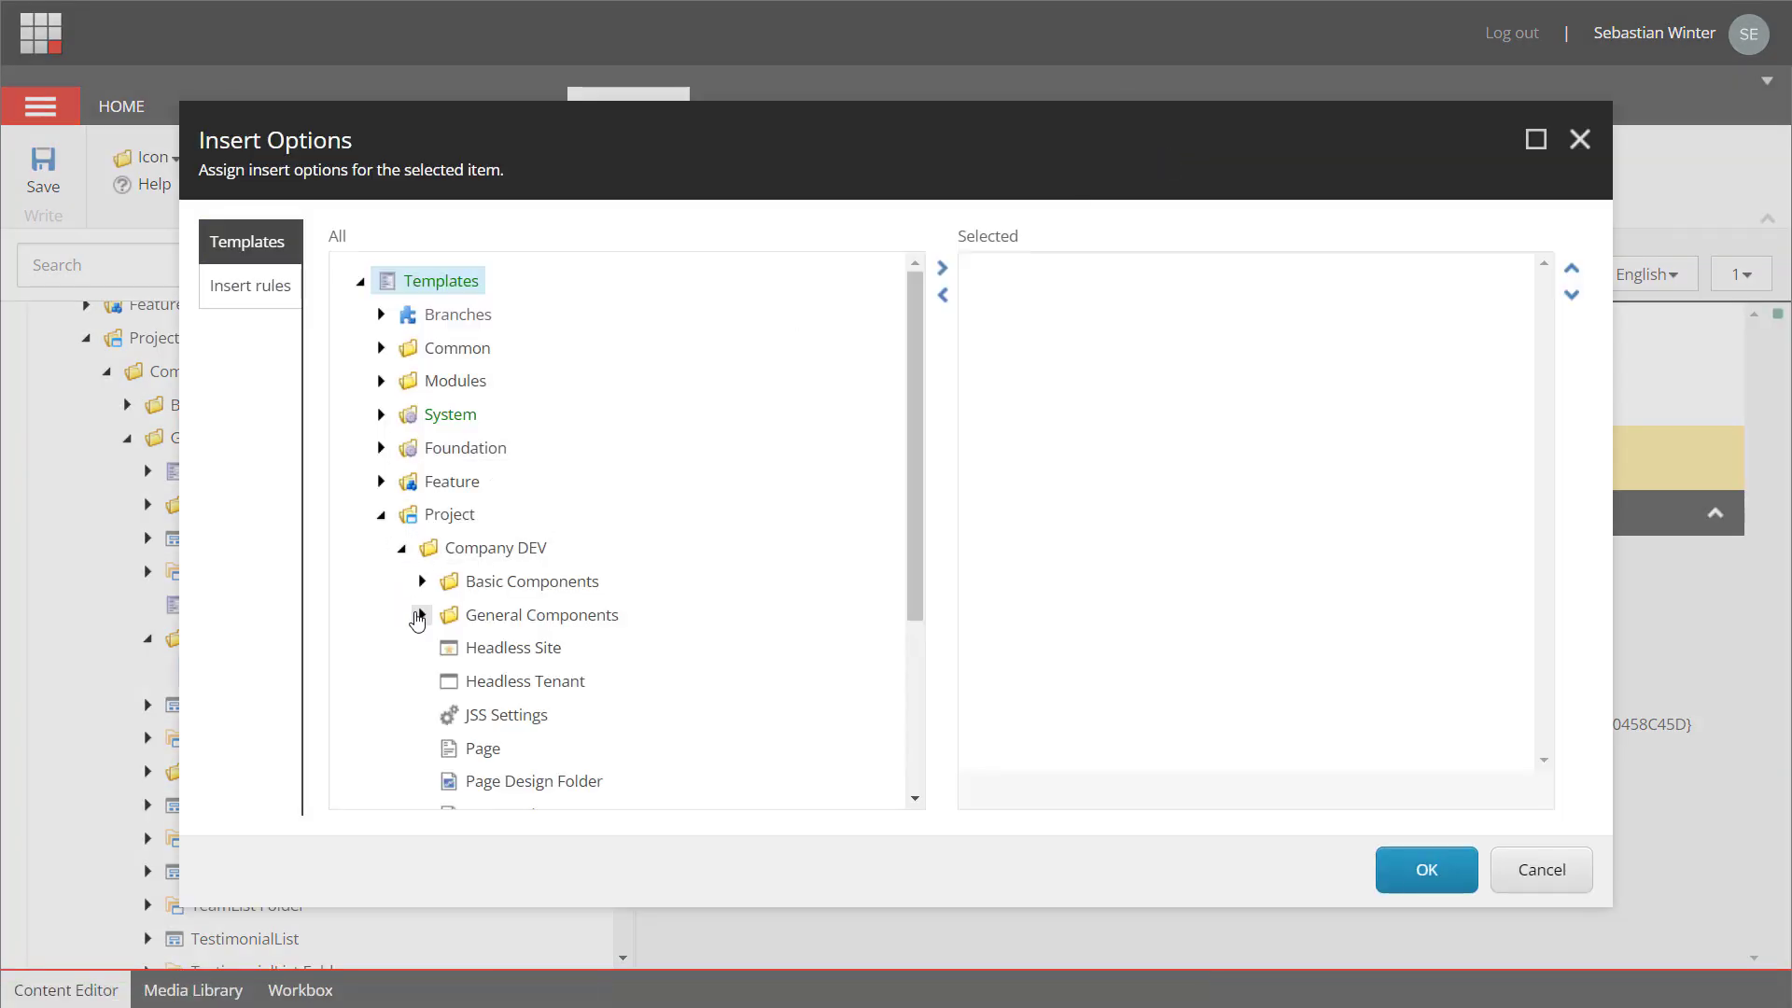
{"action": "scroll", "coordinate": [452, 641], "scroll_direction": "down", "scroll_amount": 5}
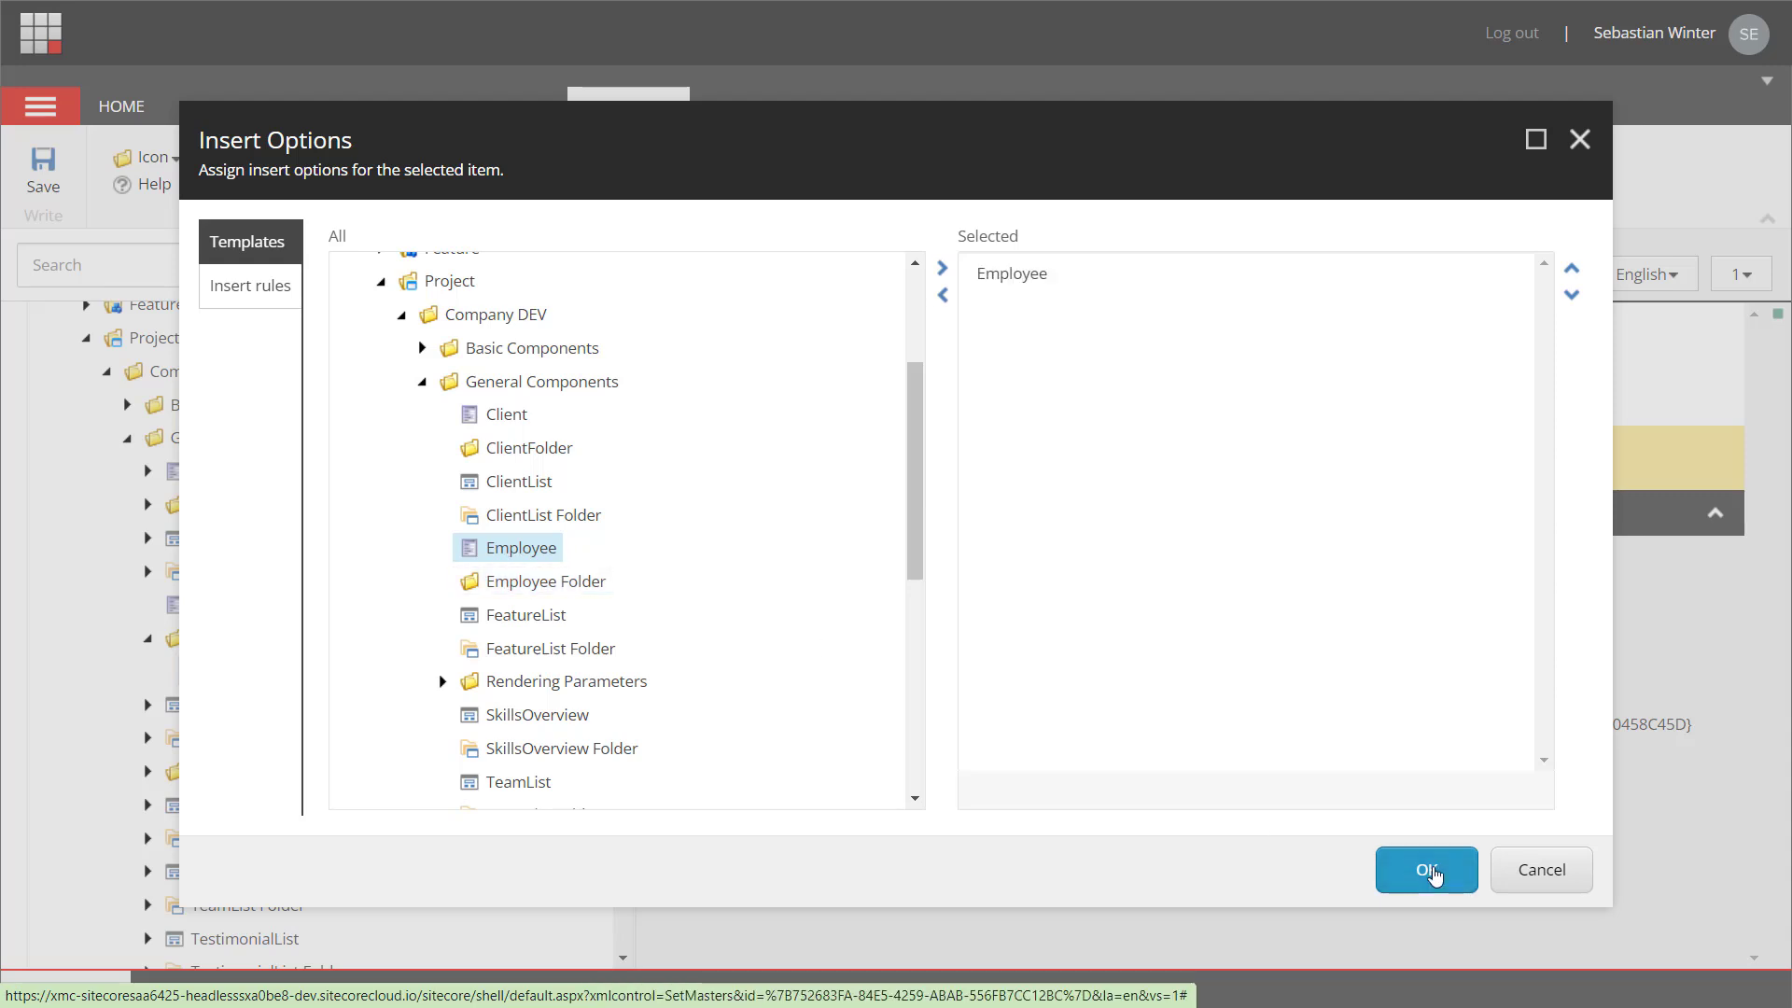
{"action": "left_click", "coordinate": [1426, 877]}
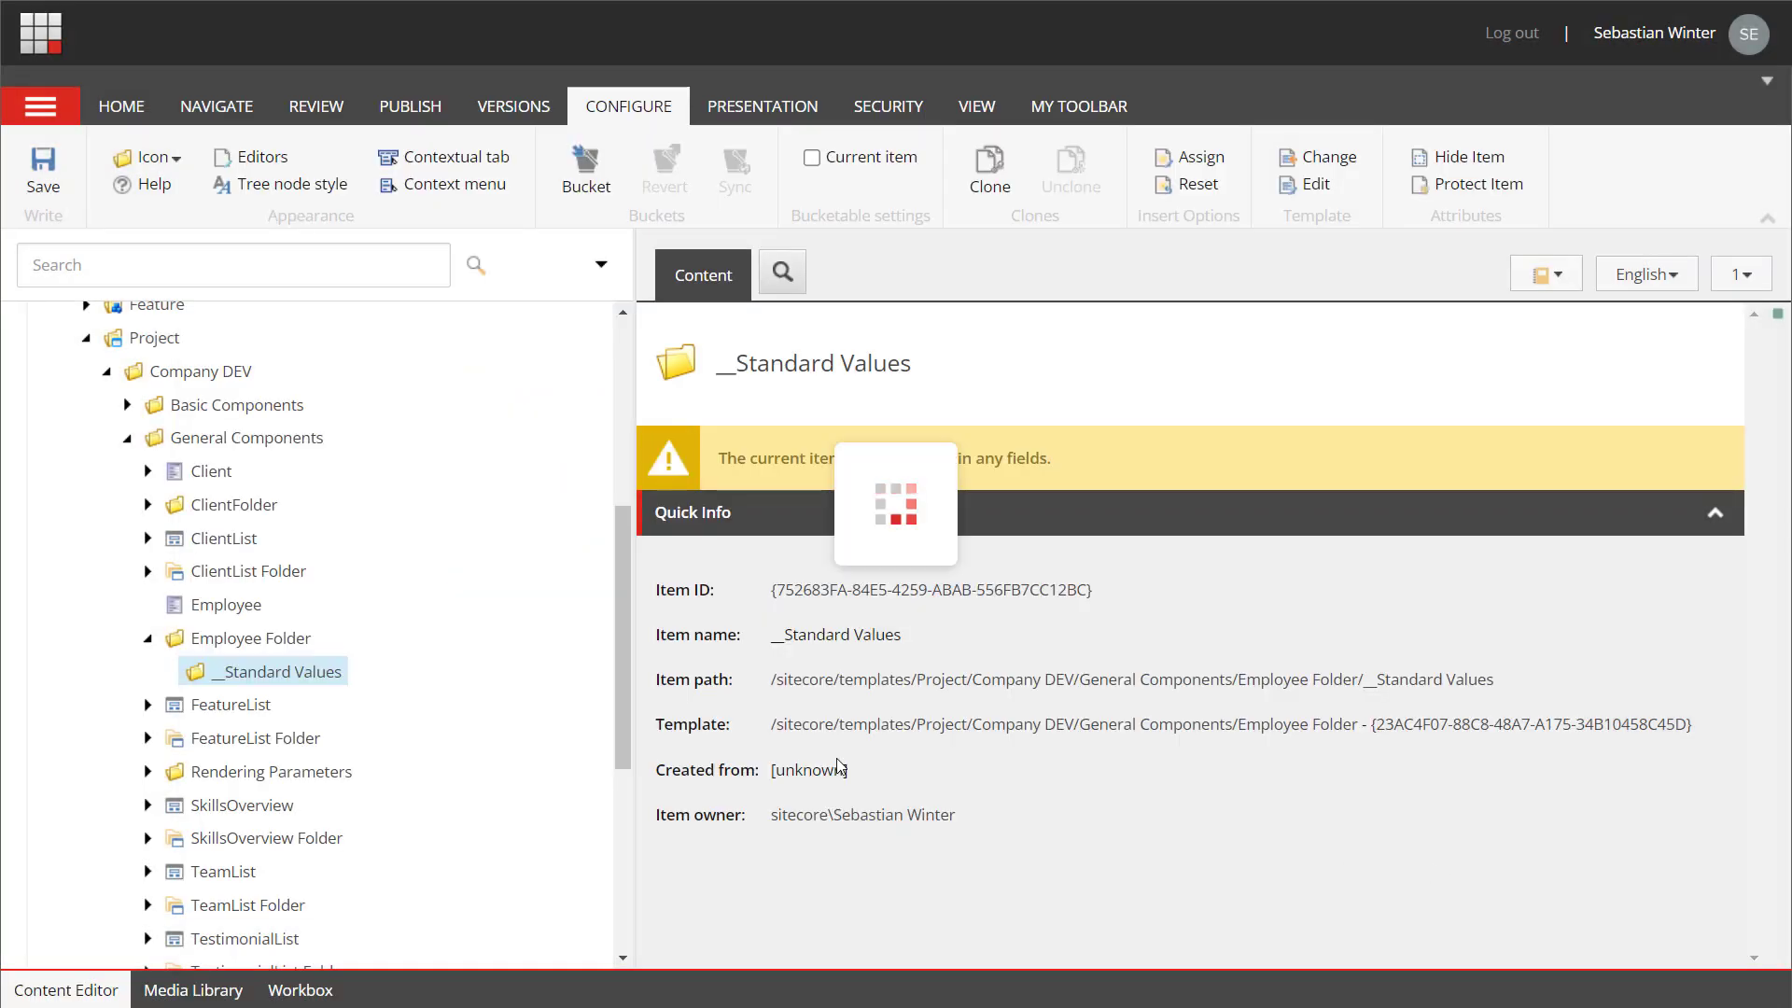
- Add an Employee section with single-line text fields Name and Role to the Employee template
{"action": "left_click", "coordinate": [229, 605]}
{"action": "left_click", "coordinate": [710, 412]}
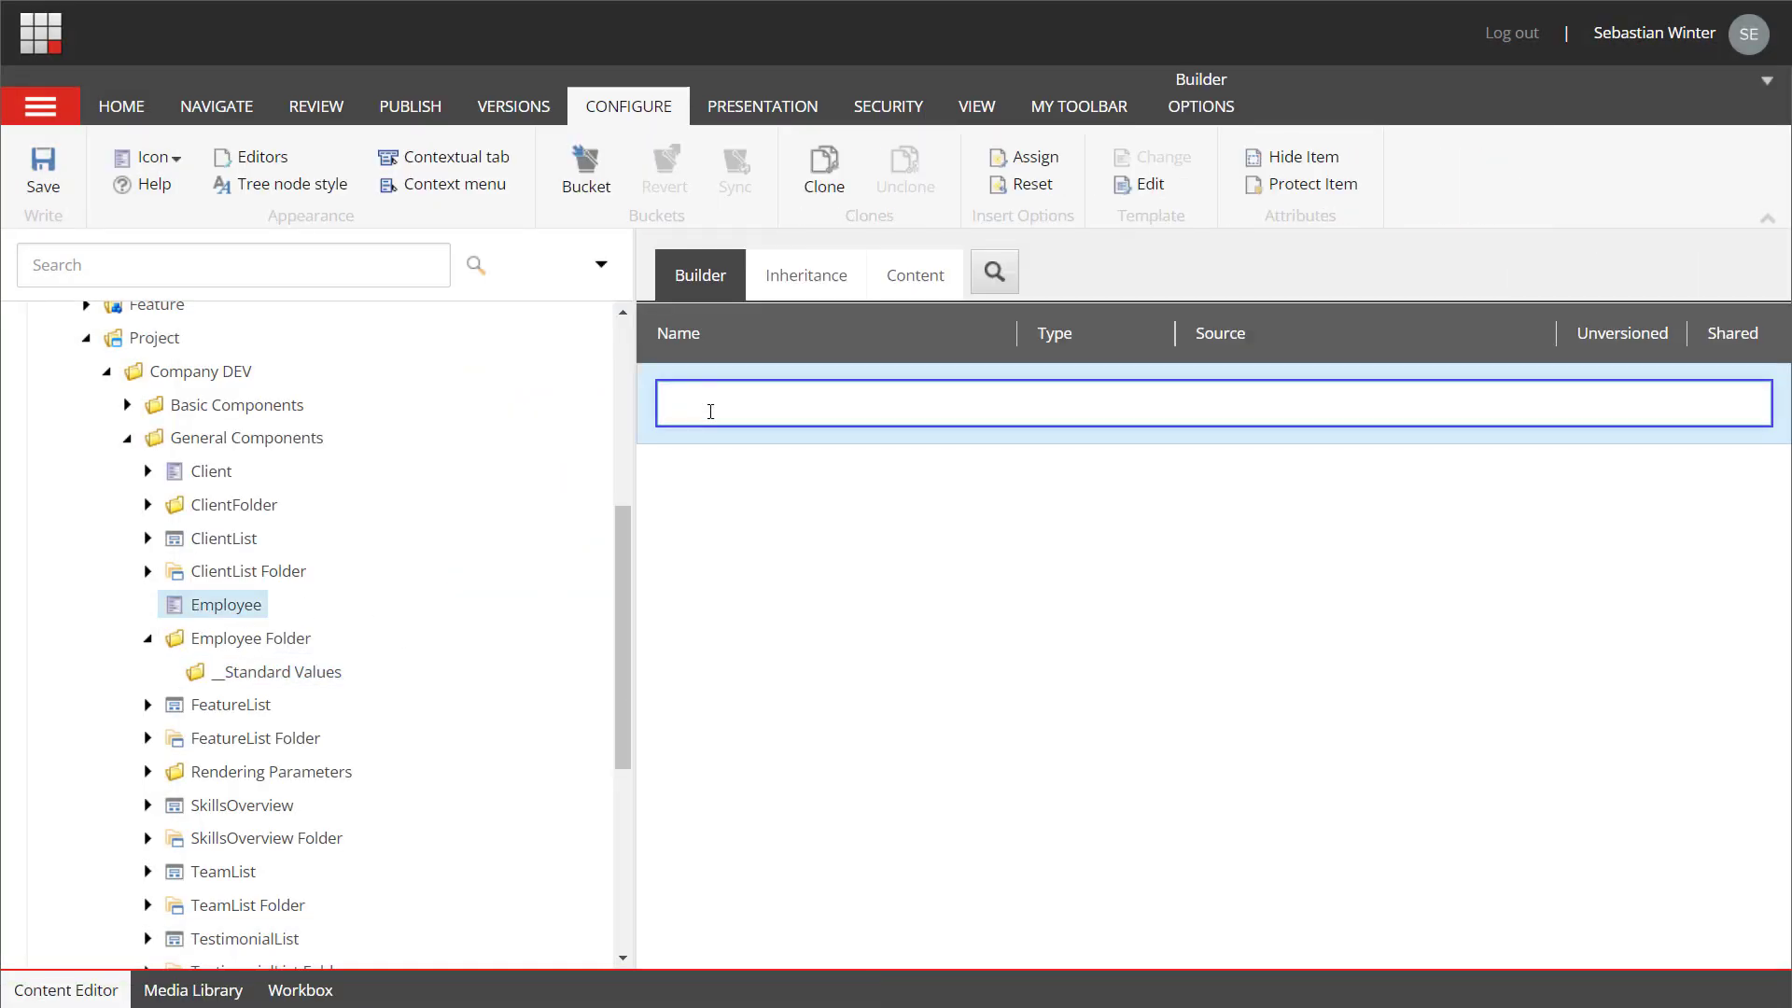
{"action": "type", "text": "Employee"}
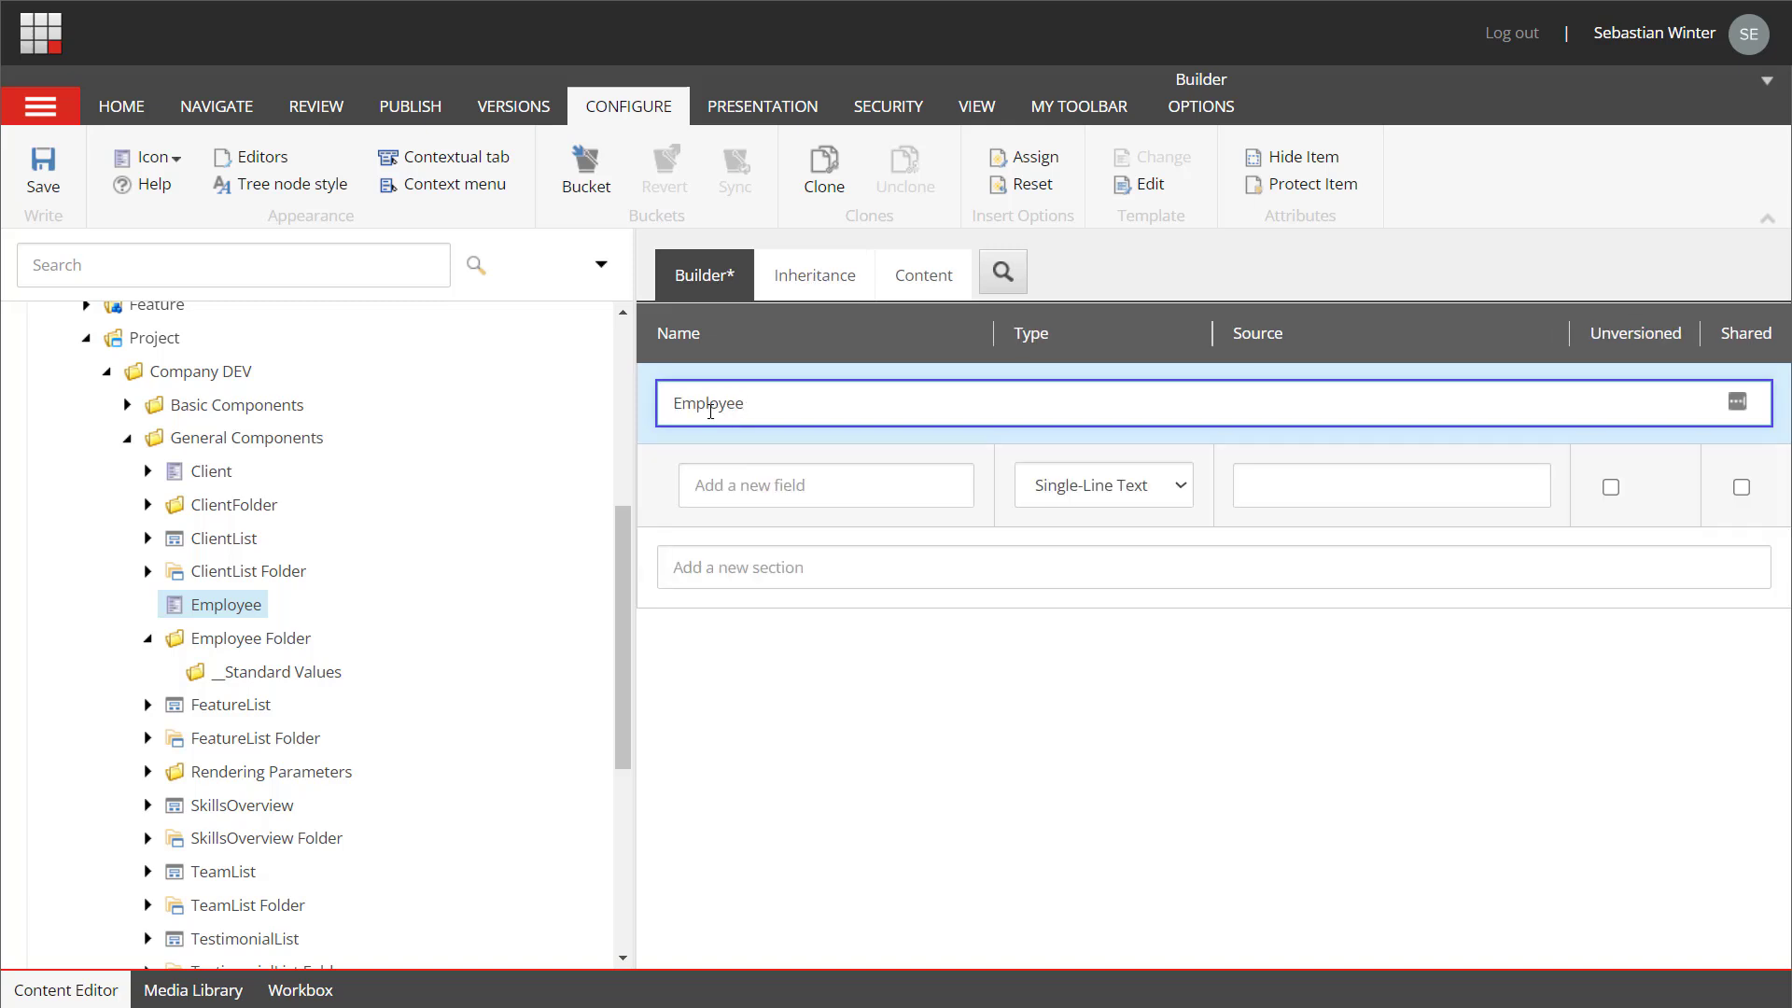
{"action": "left_click", "coordinate": [711, 480]}
{"action": "type", "text": "Name"}
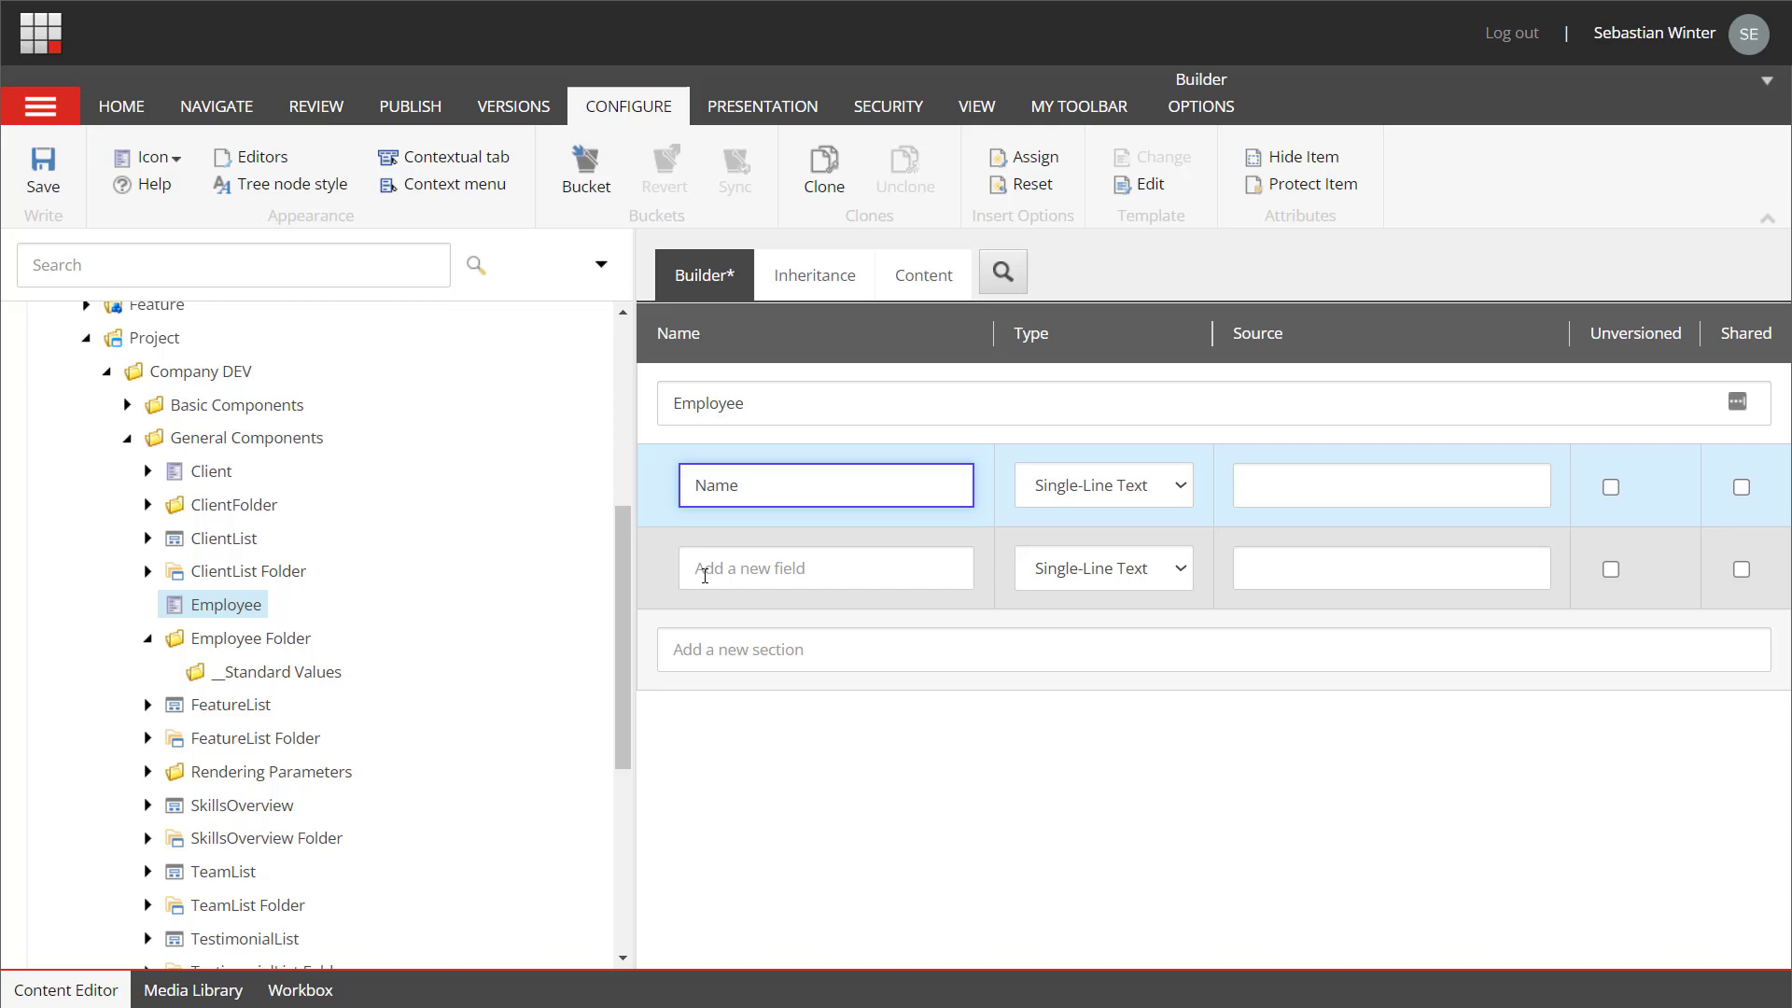
{"action": "left_click", "coordinate": [705, 576]}
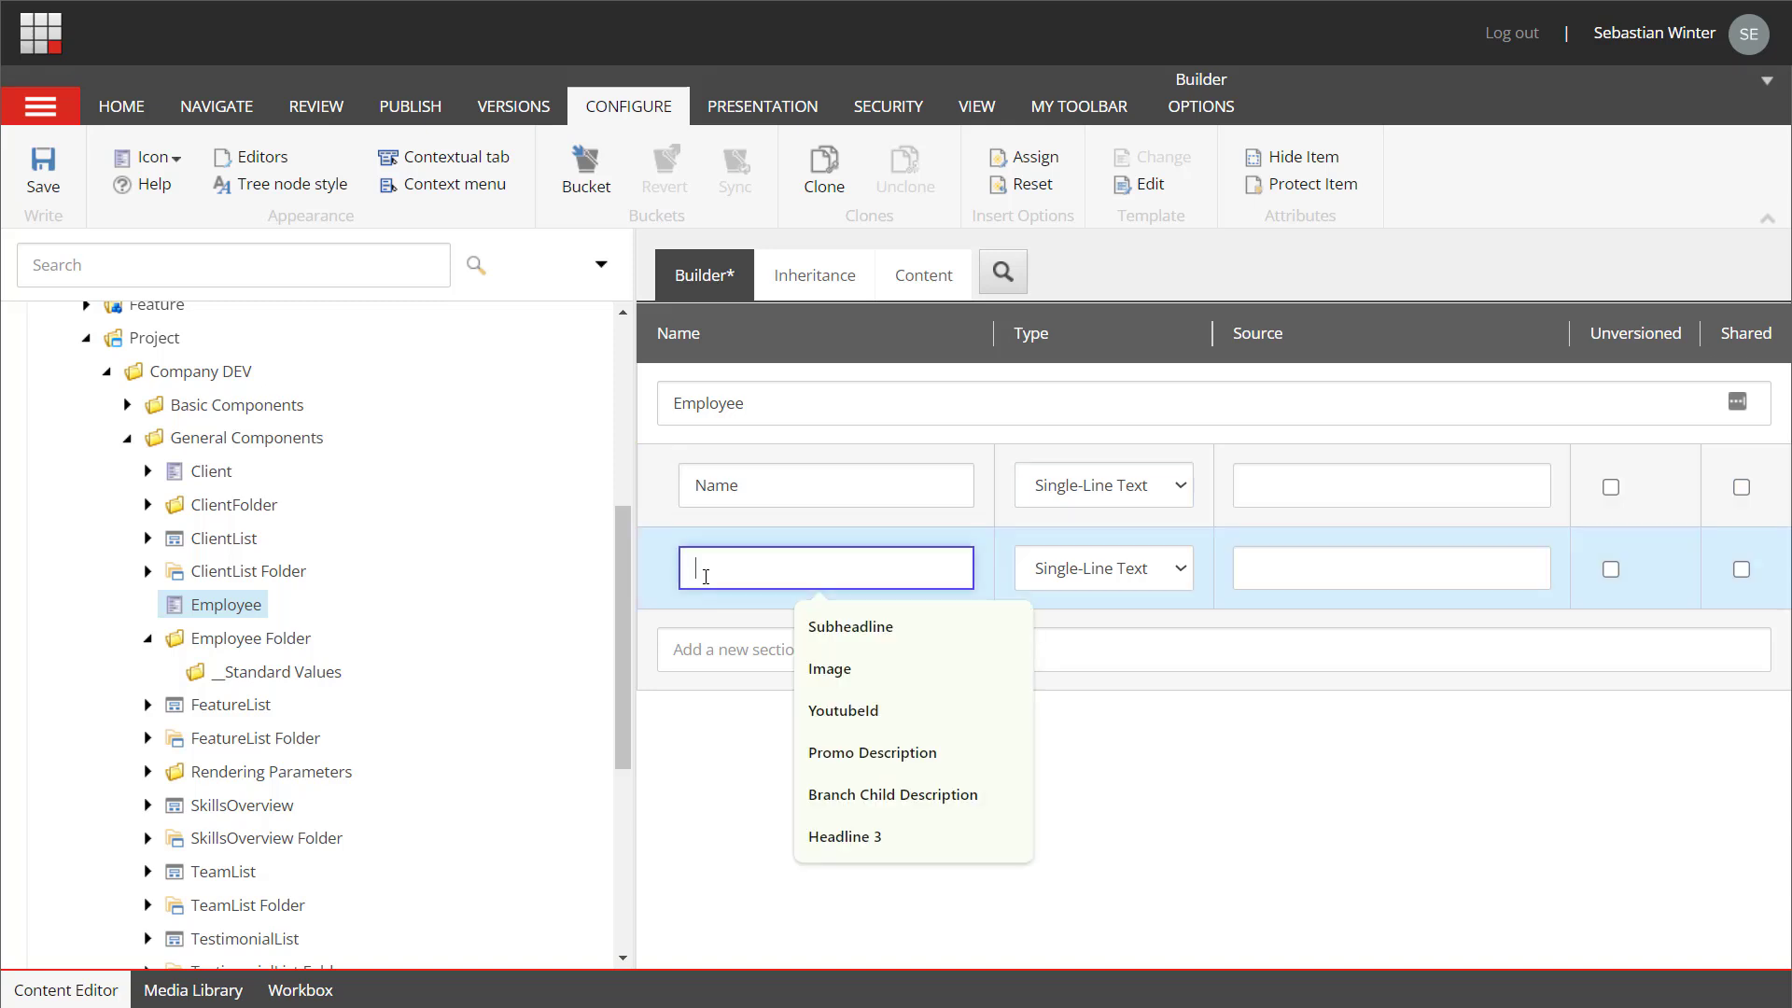
{"action": "type", "text": "Role"}
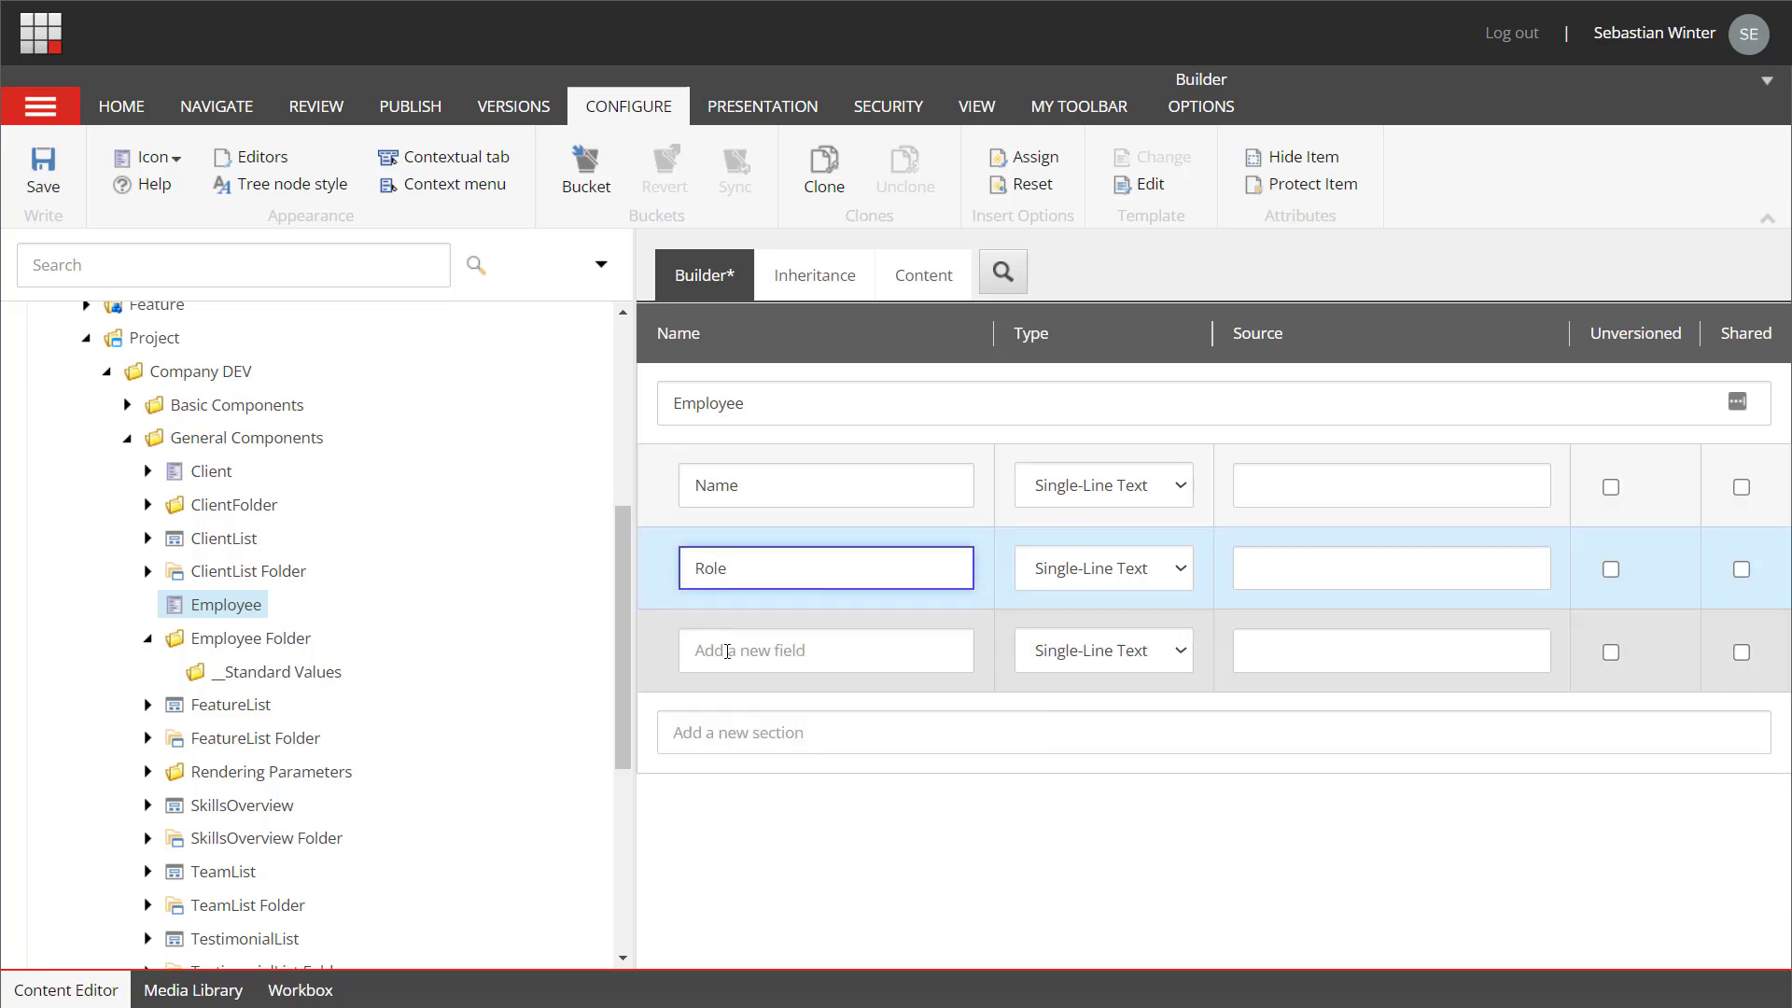
- Add an Image field of type Image with the source query:$siteMedia to Employee, and save the template
{"action": "left_click", "coordinate": [720, 651]}
{"action": "type", "text": "Image"}
{"action": "left_click", "coordinate": [1085, 651]}
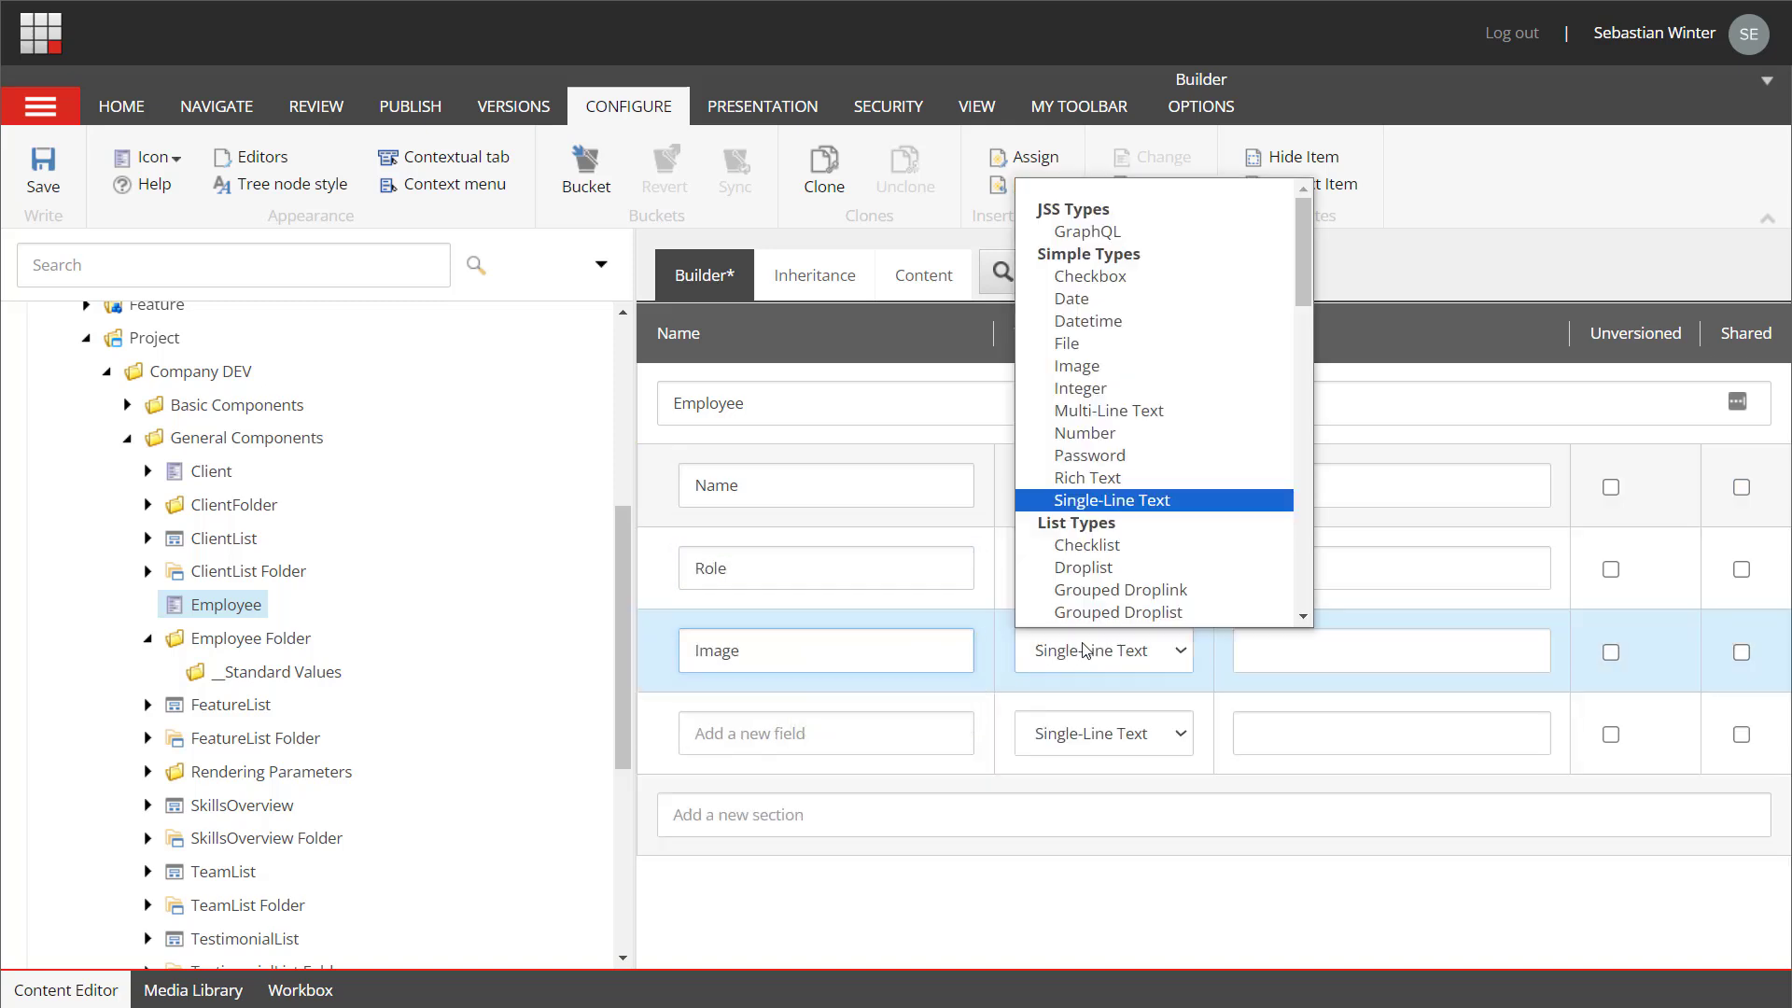
{"action": "left_click", "coordinate": [1076, 365]}
{"action": "left_click", "coordinate": [1267, 638]}
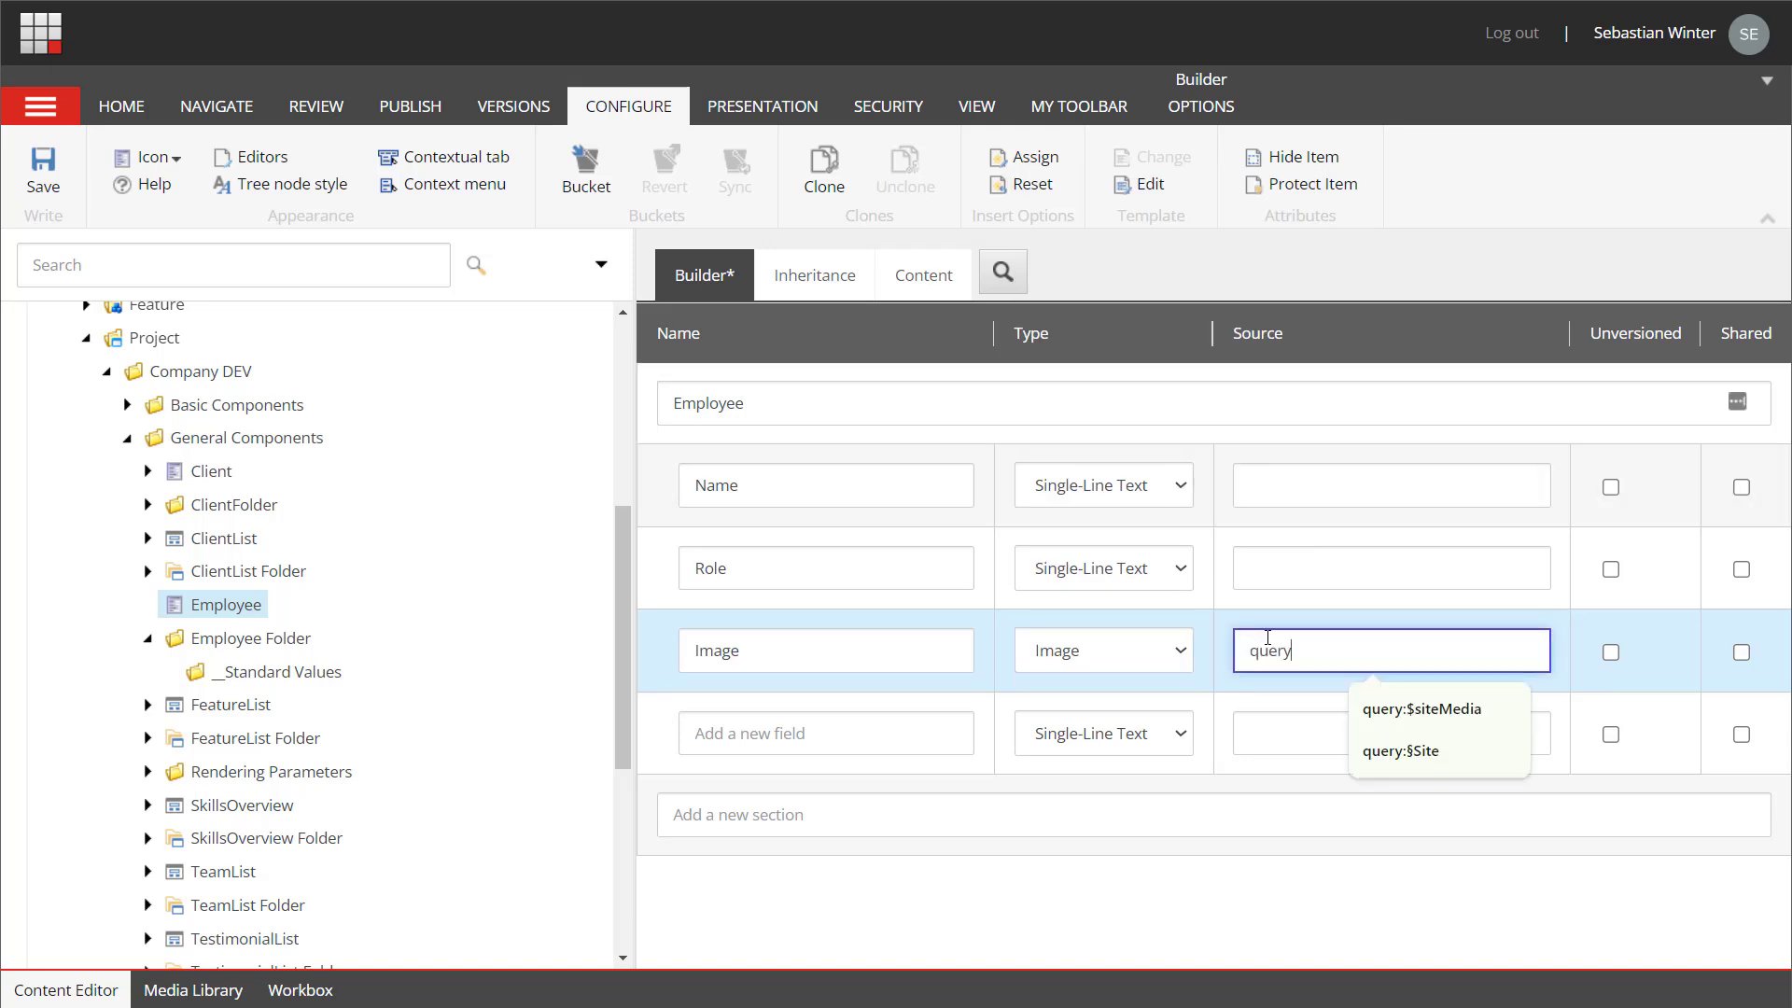
{"action": "key", "text": "Down"}
{"action": "key", "text": "Return"}
{"action": "key", "text": "ctrl+s"}
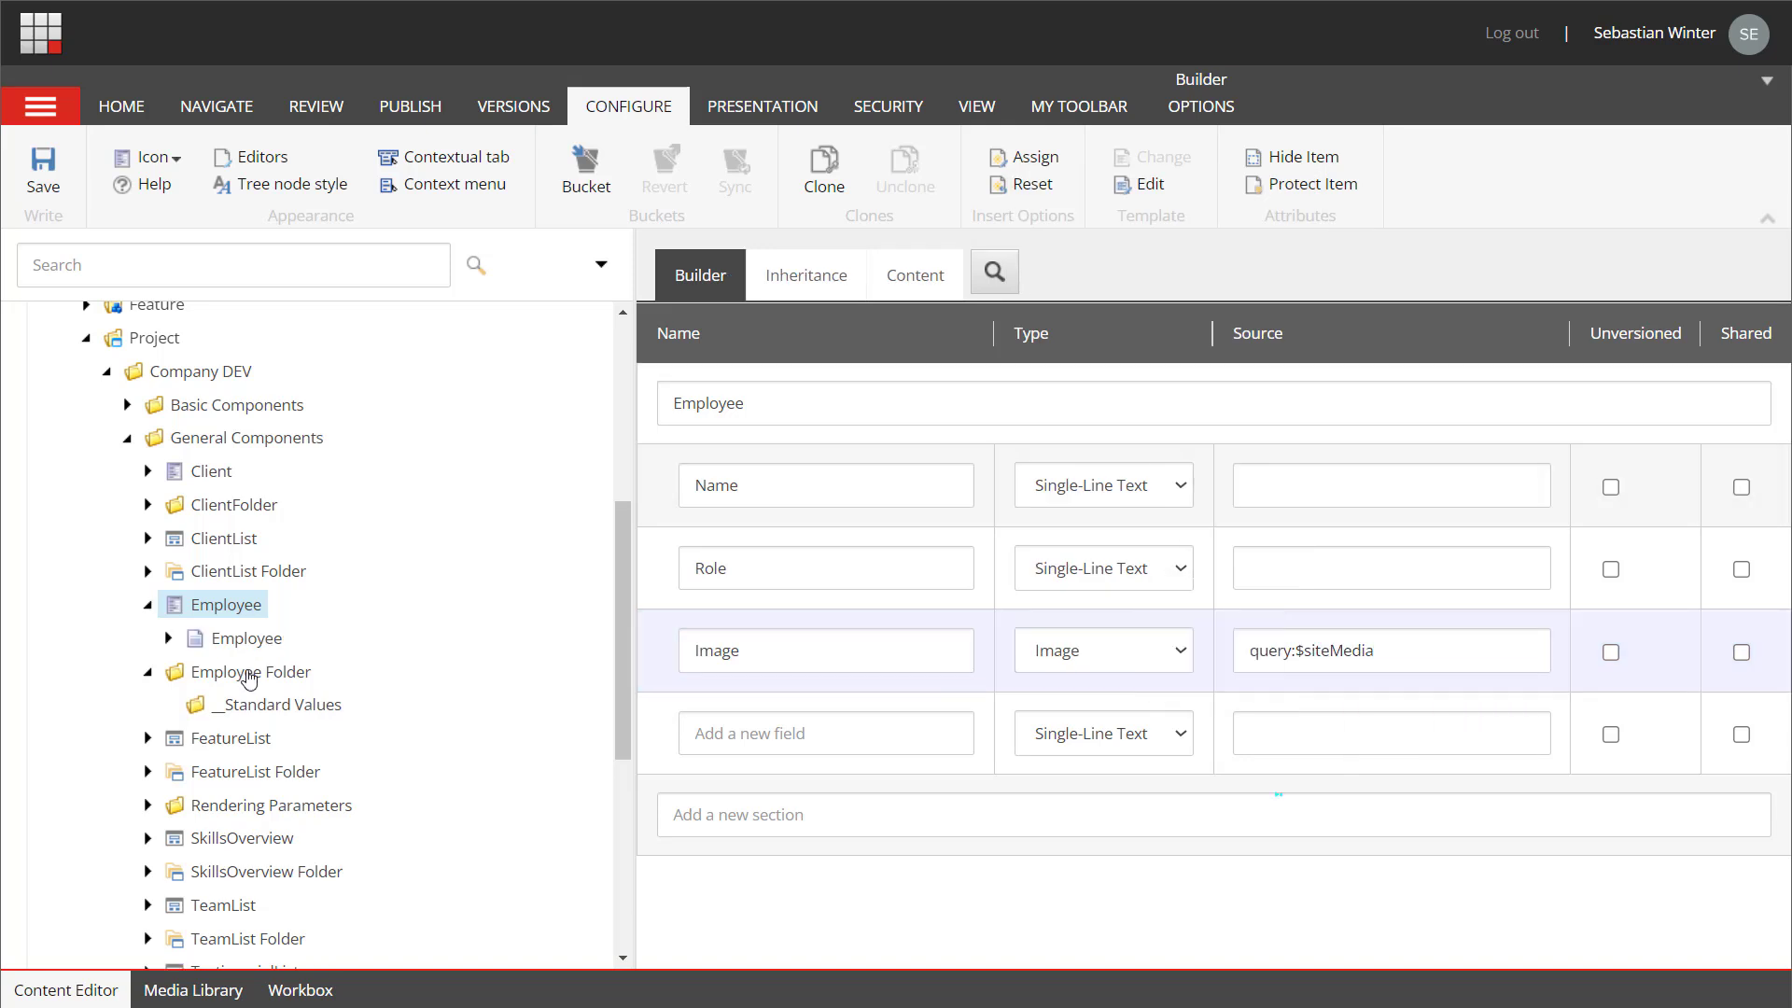
- Delete the Promo section and its fields from the TeamList template
{"action": "left_click", "coordinate": [222, 904]}
{"action": "left_click", "coordinate": [124, 106]}
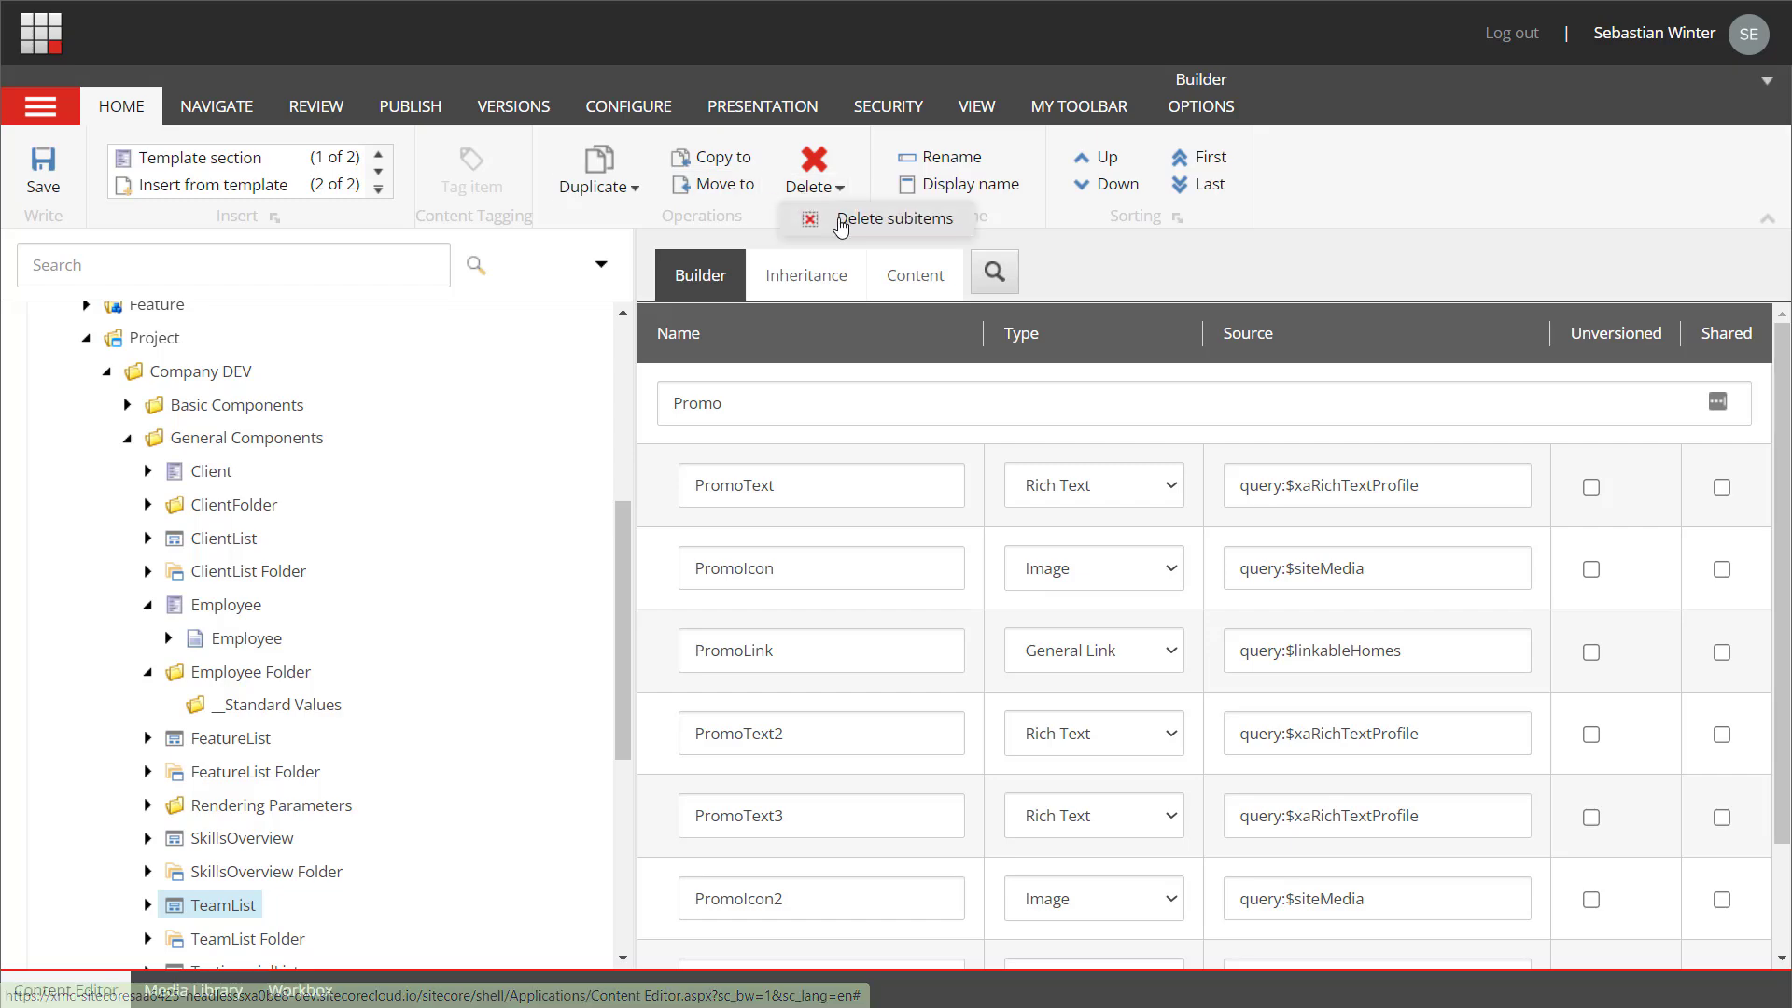
{"action": "left_click", "coordinate": [840, 224]}
{"action": "left_click", "coordinate": [1071, 638]}
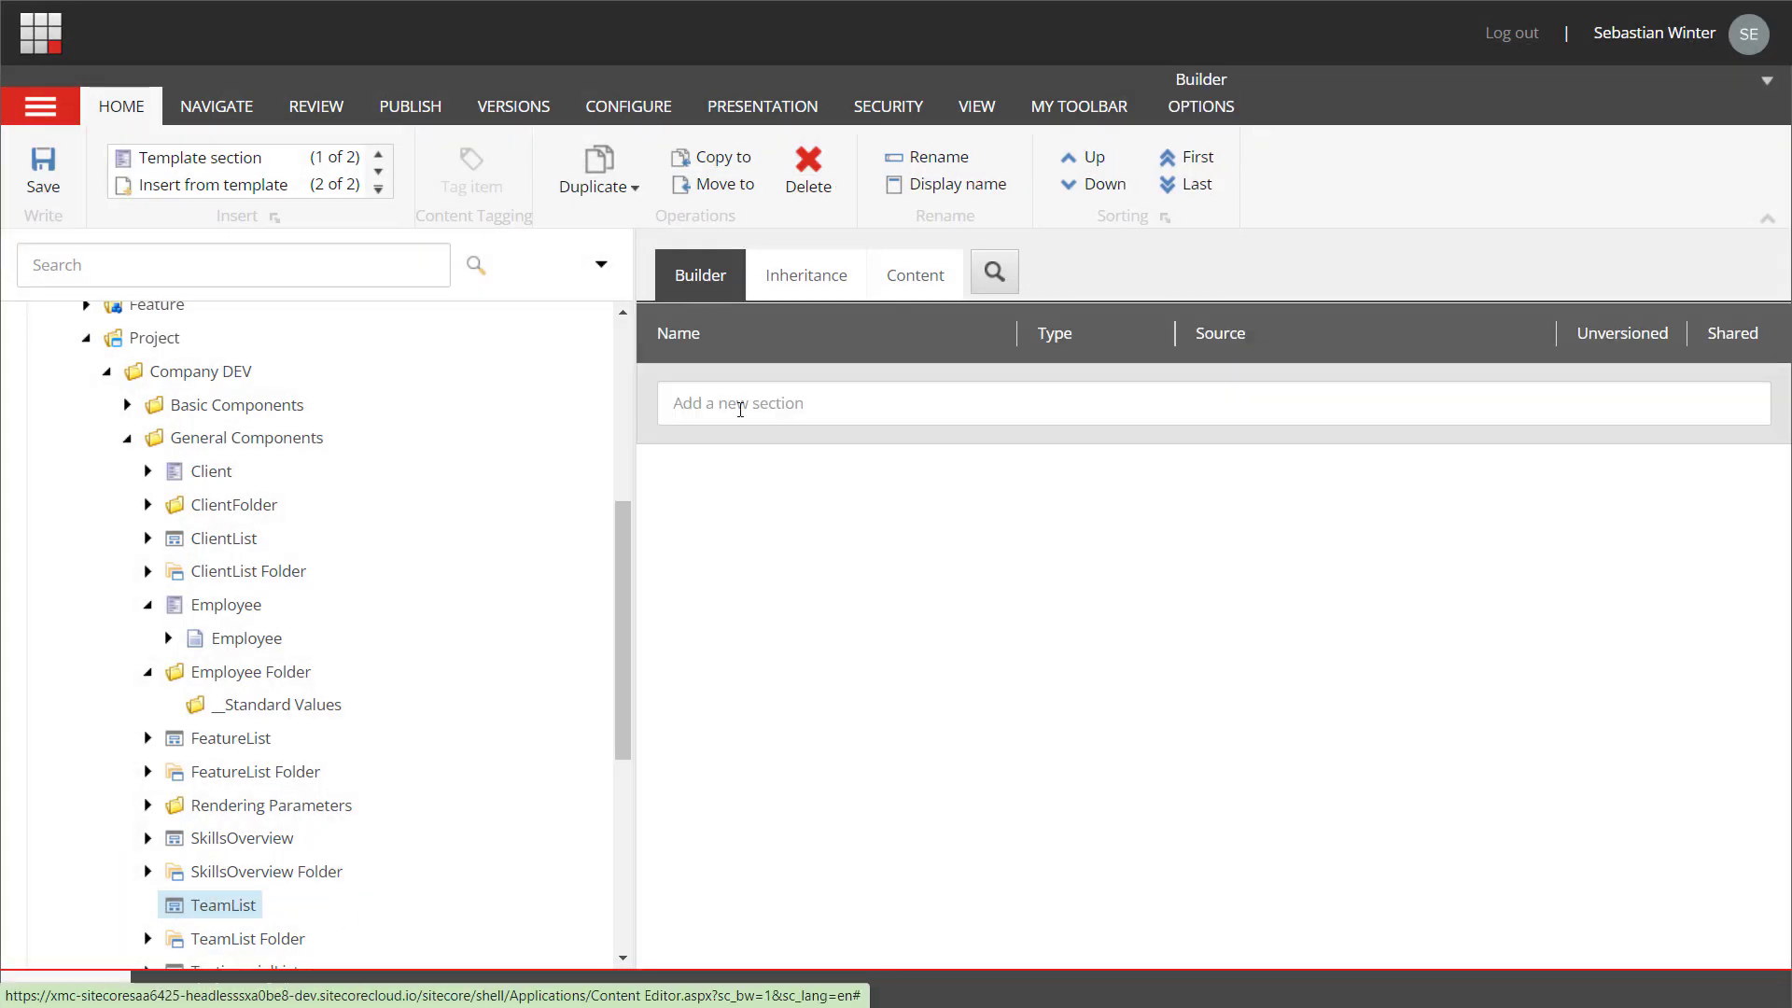
- Add a Team section with a single-line text field named Title to the TeamList template
{"action": "left_click", "coordinate": [737, 405]}
{"action": "type", "text": "Team"}
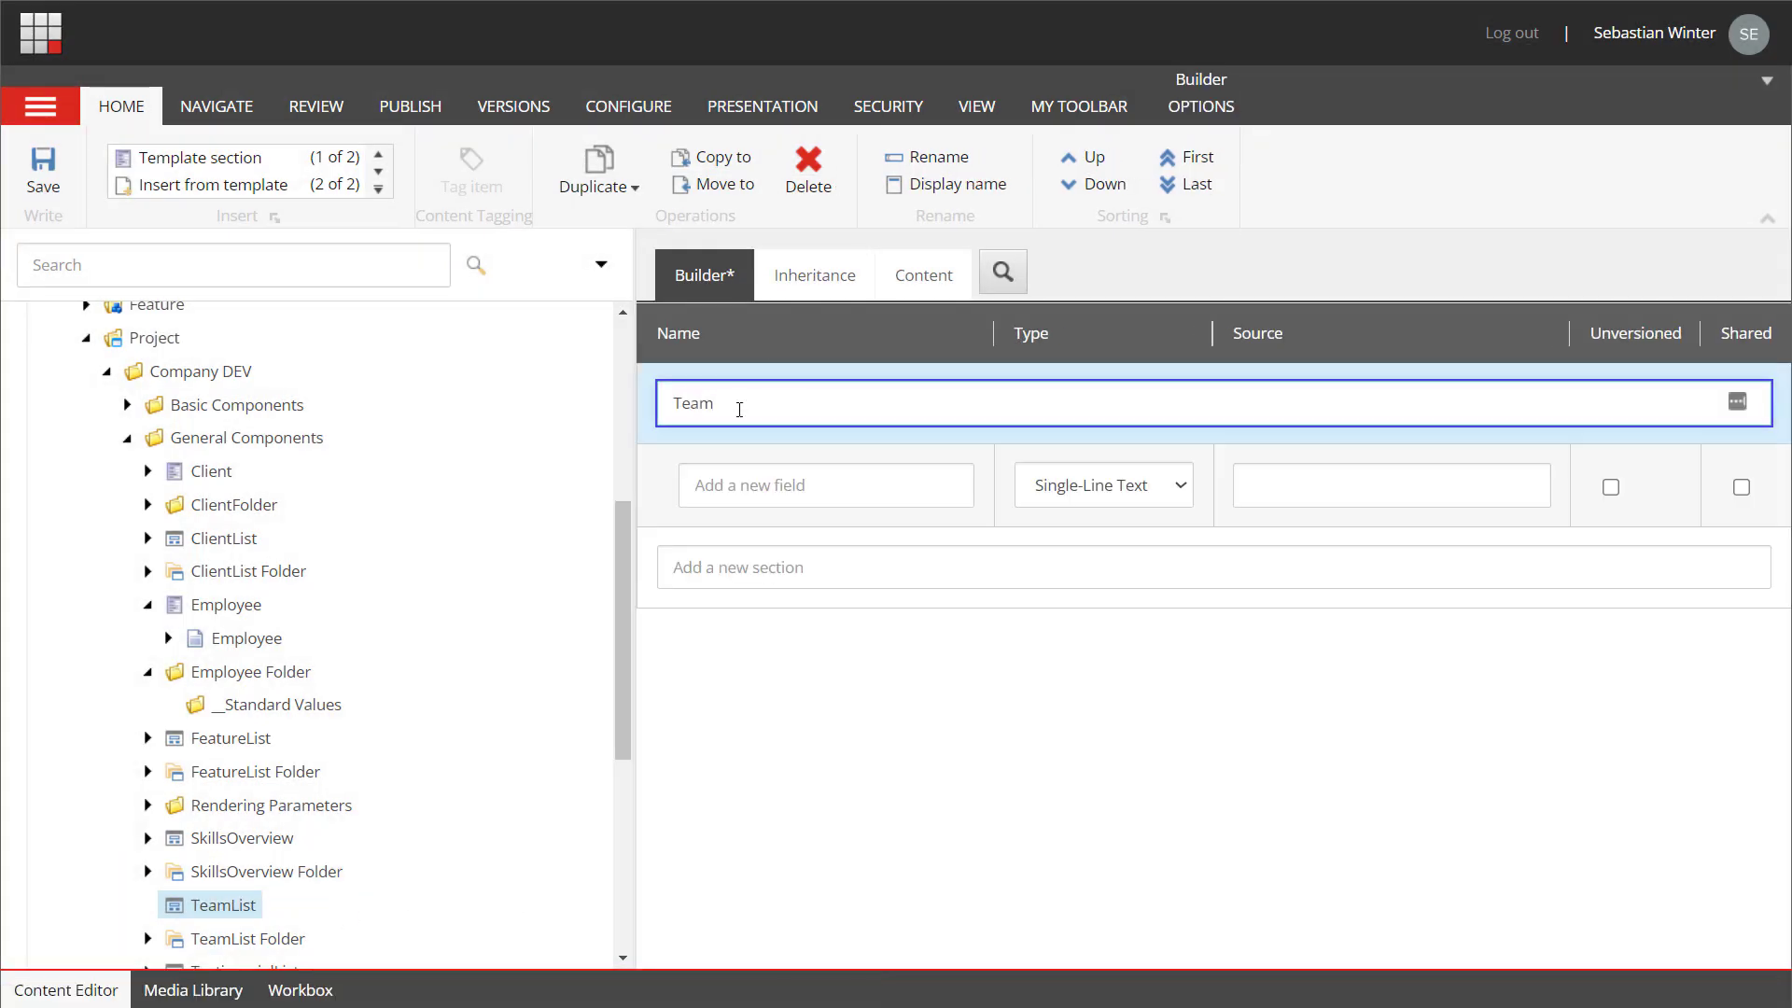
{"action": "left_click", "coordinate": [804, 485]}
{"action": "type", "text": "Title"}
- Add a field named IntroText of type Multi-Line Text to the Team section
{"action": "left_click", "coordinate": [775, 574]}
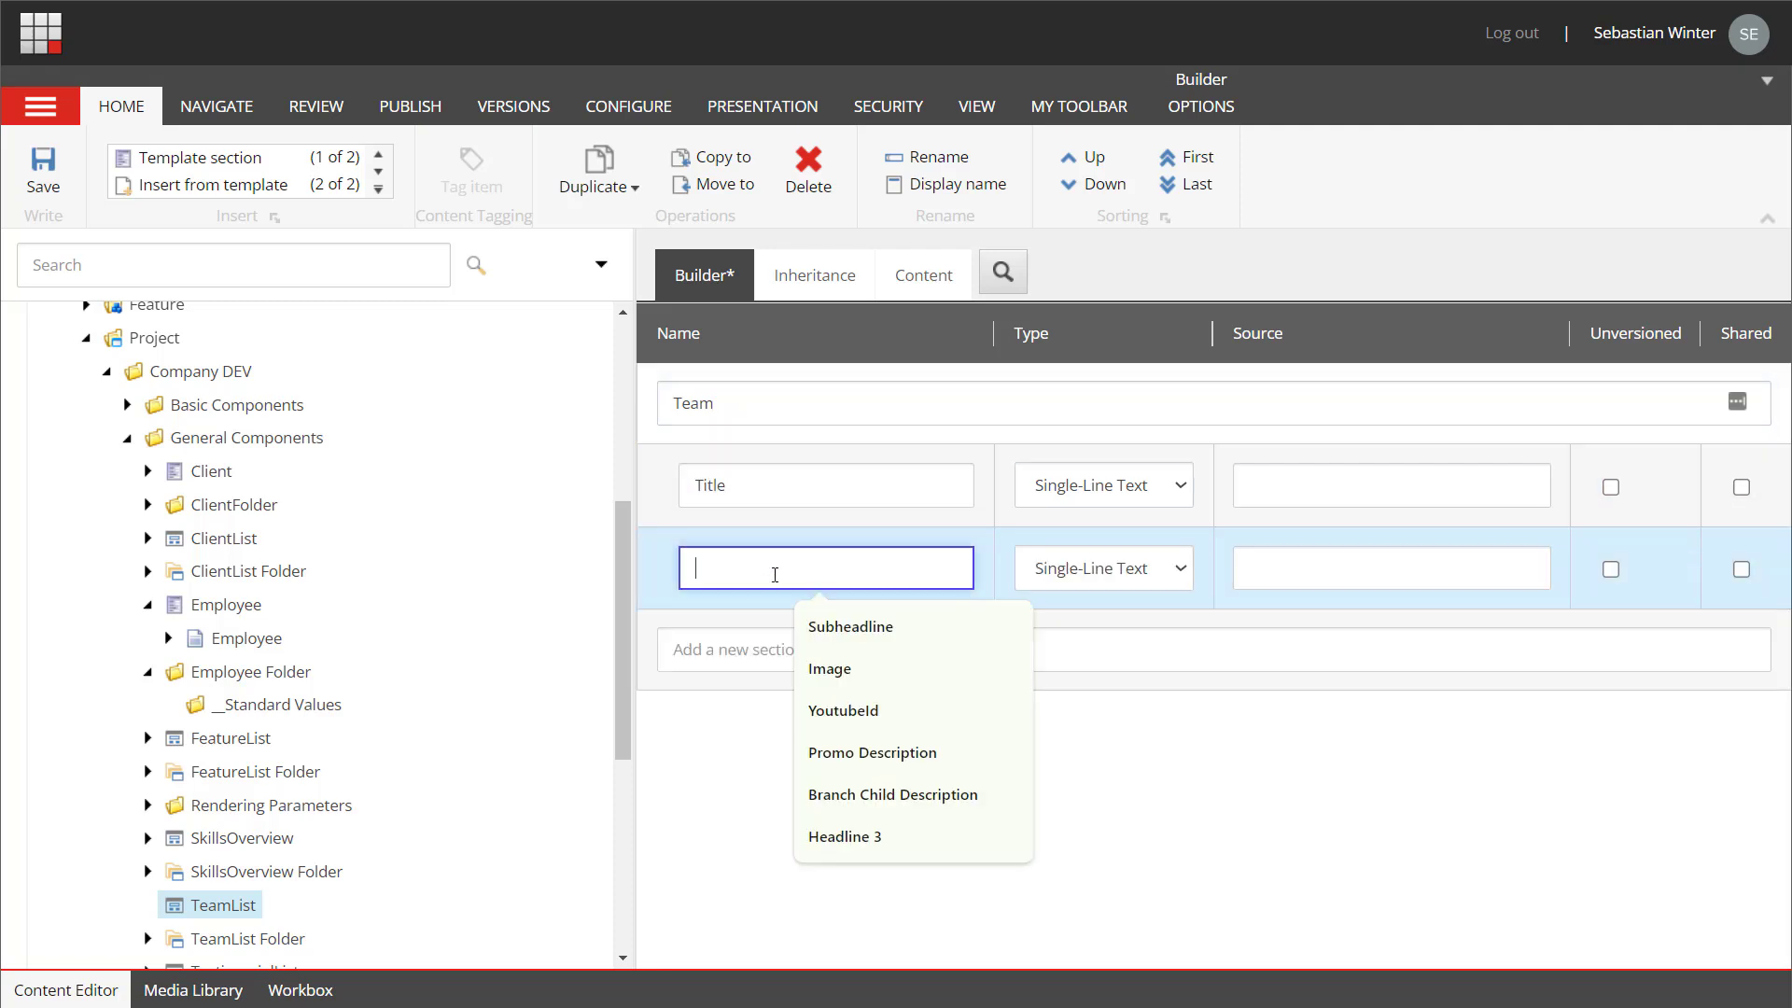
{"action": "type", "text": "IntroText"}
{"action": "left_click", "coordinate": [1101, 567]}
{"action": "key", "text": "Up"}
{"action": "key", "text": "Up"}
{"action": "key", "text": "Up"}
{"action": "key", "text": "Up"}
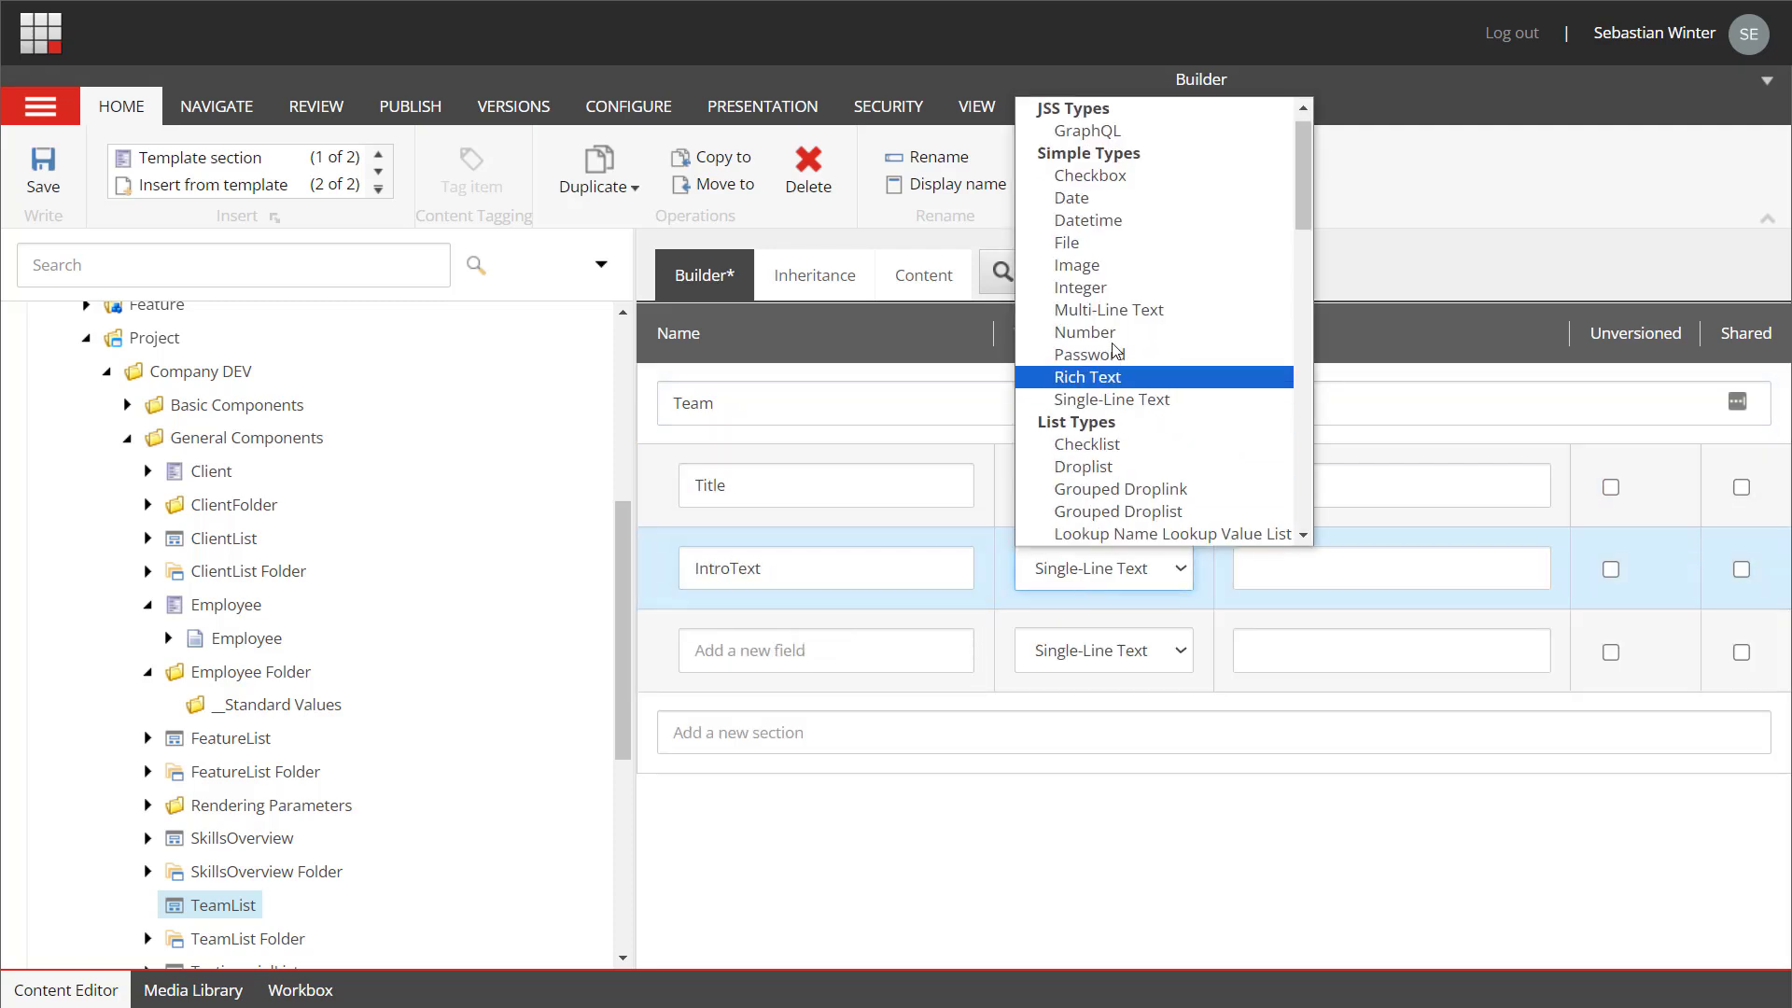
{"action": "key", "text": "Return"}
- Add a Multilist field named Team with the source query:$site/Data/Employees/* to TeamList, and save the template
{"action": "left_click", "coordinate": [860, 651]}
{"action": "type", "text": "Team"}
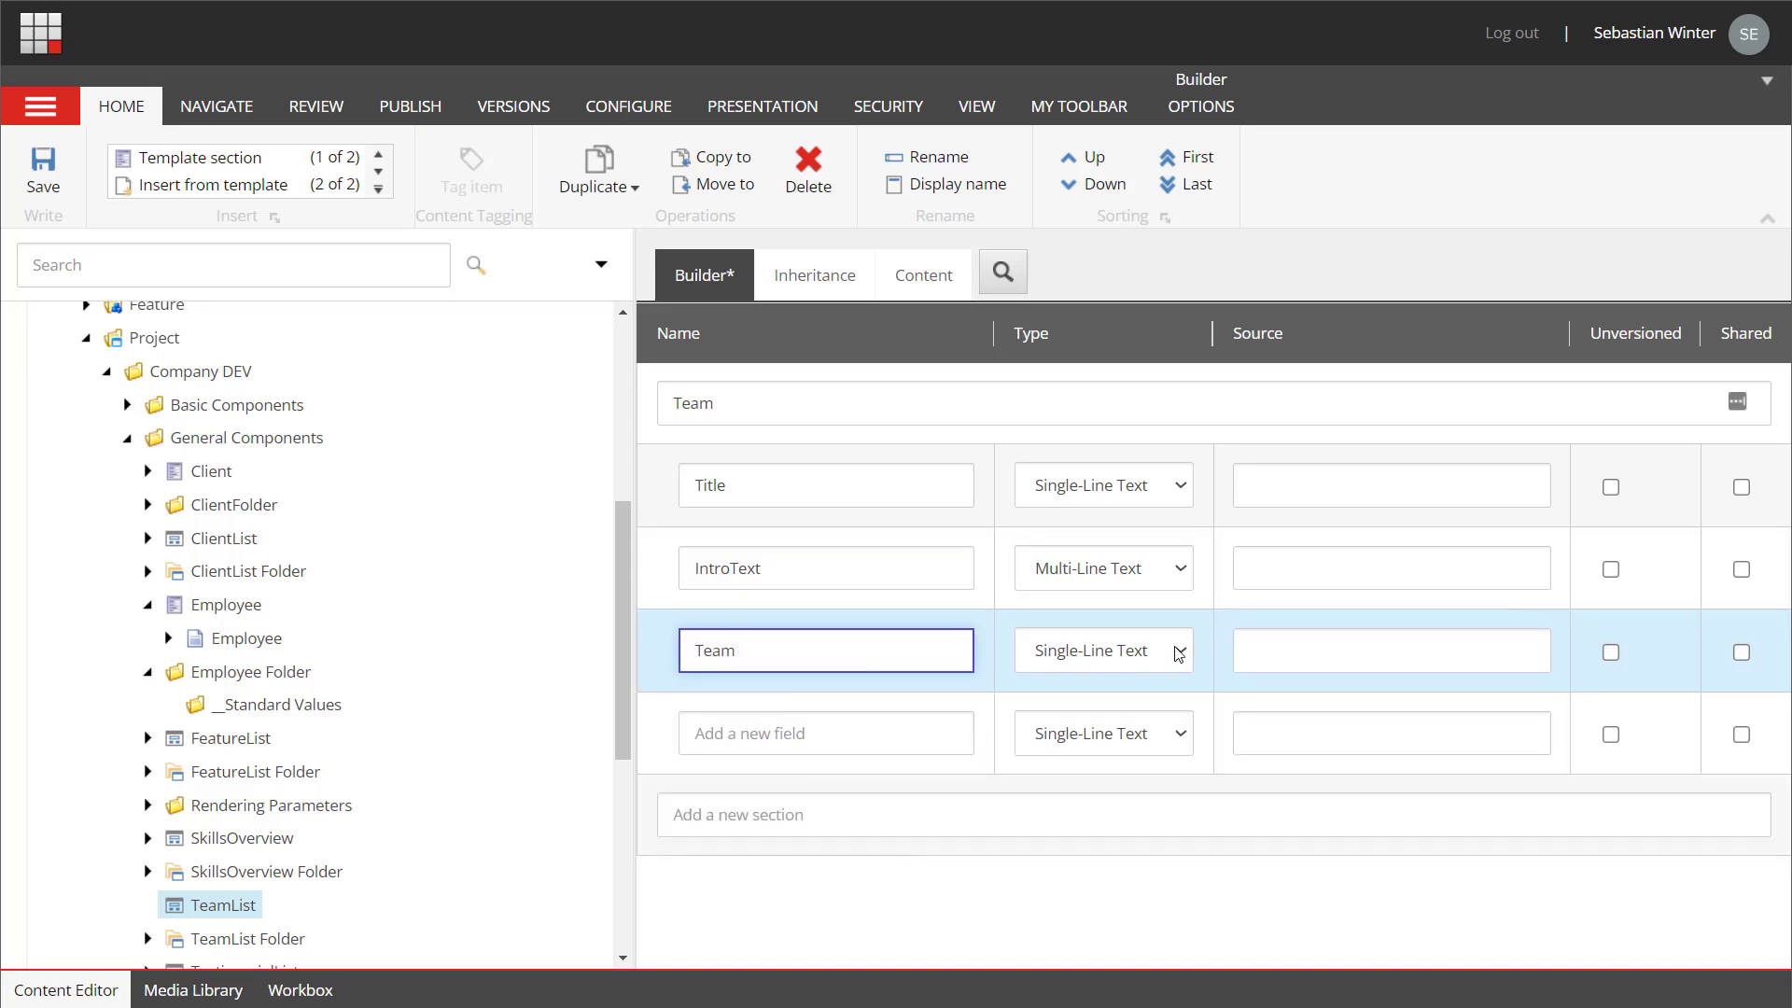
{"action": "left_click", "coordinate": [1178, 653]}
{"action": "key", "text": "Down"}
{"action": "key", "text": "Down"}
{"action": "key", "text": "Down"}
{"action": "key", "text": "Down"}
{"action": "key", "text": "Down"}
{"action": "key", "text": "Down"}
{"action": "key", "text": "Down"}
{"action": "key", "text": "Down"}
{"action": "key", "text": "Down"}
{"action": "key", "text": "Up"}
{"action": "key", "text": "Up"}
{"action": "key", "text": "Up"}
{"action": "key", "text": "Up"}
{"action": "key", "text": "Return"}
{"action": "left_click", "coordinate": [1264, 644]}
{"action": "type", "text": "query:$site/Data"}
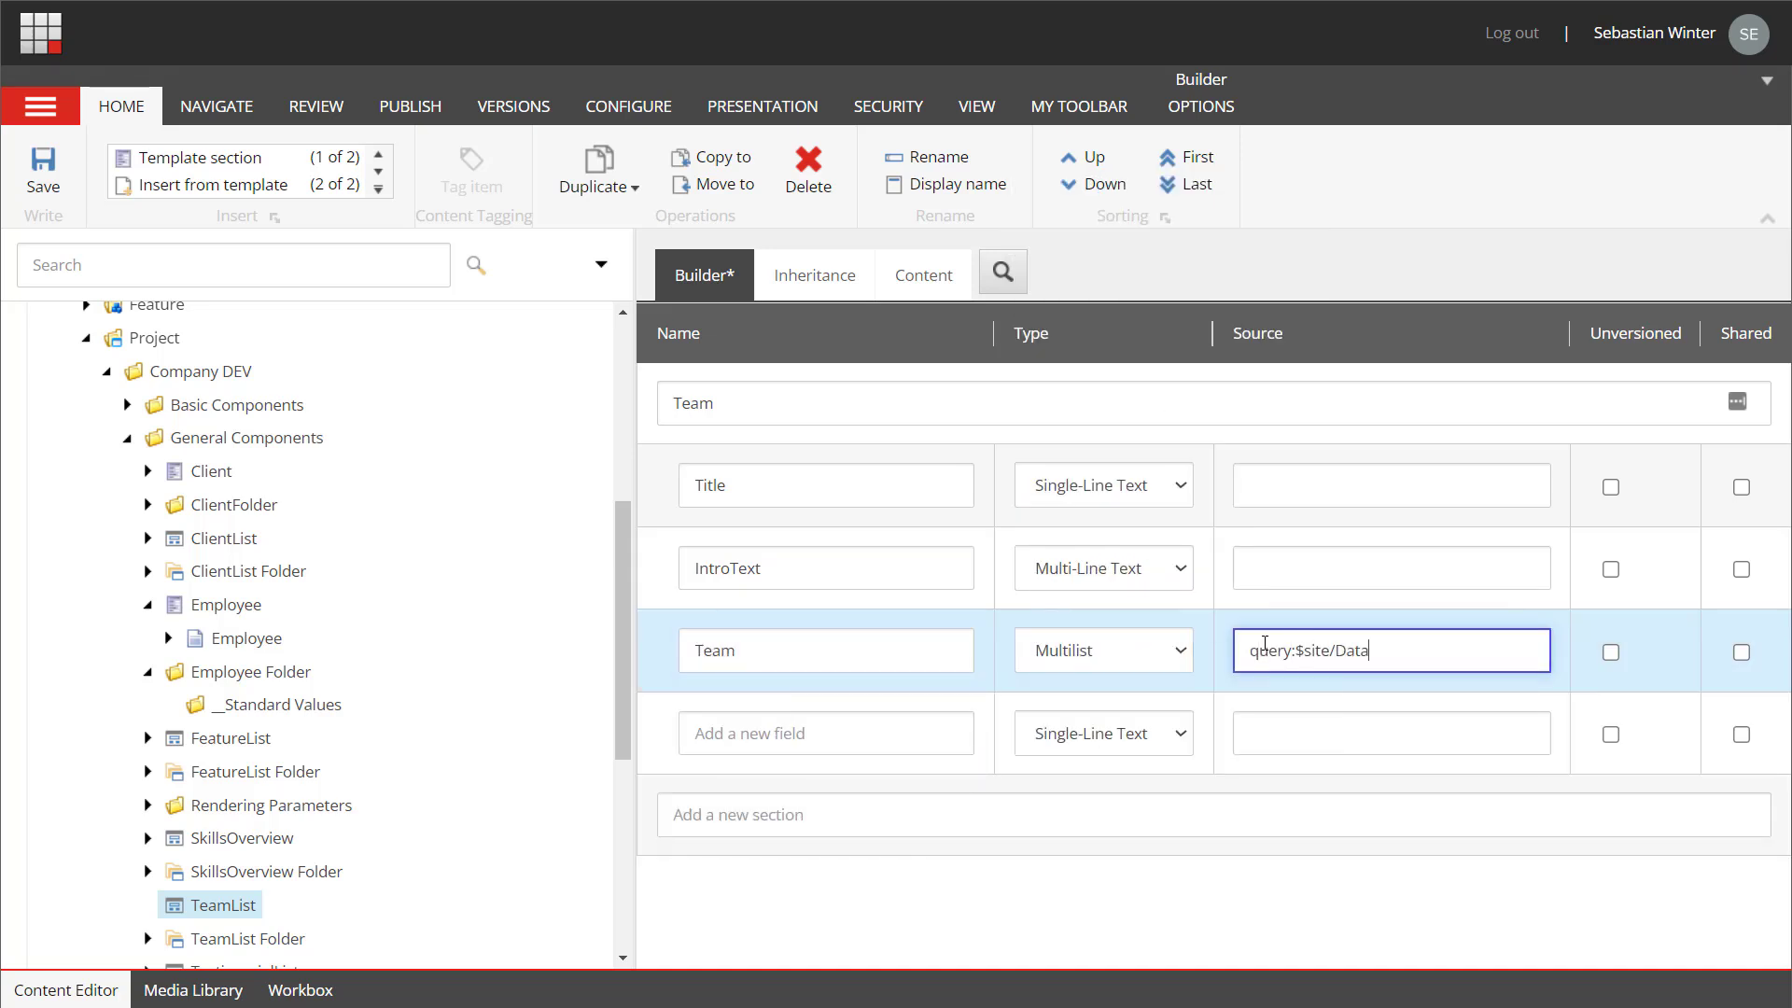
{"action": "key", "text": "ctrl+s"}
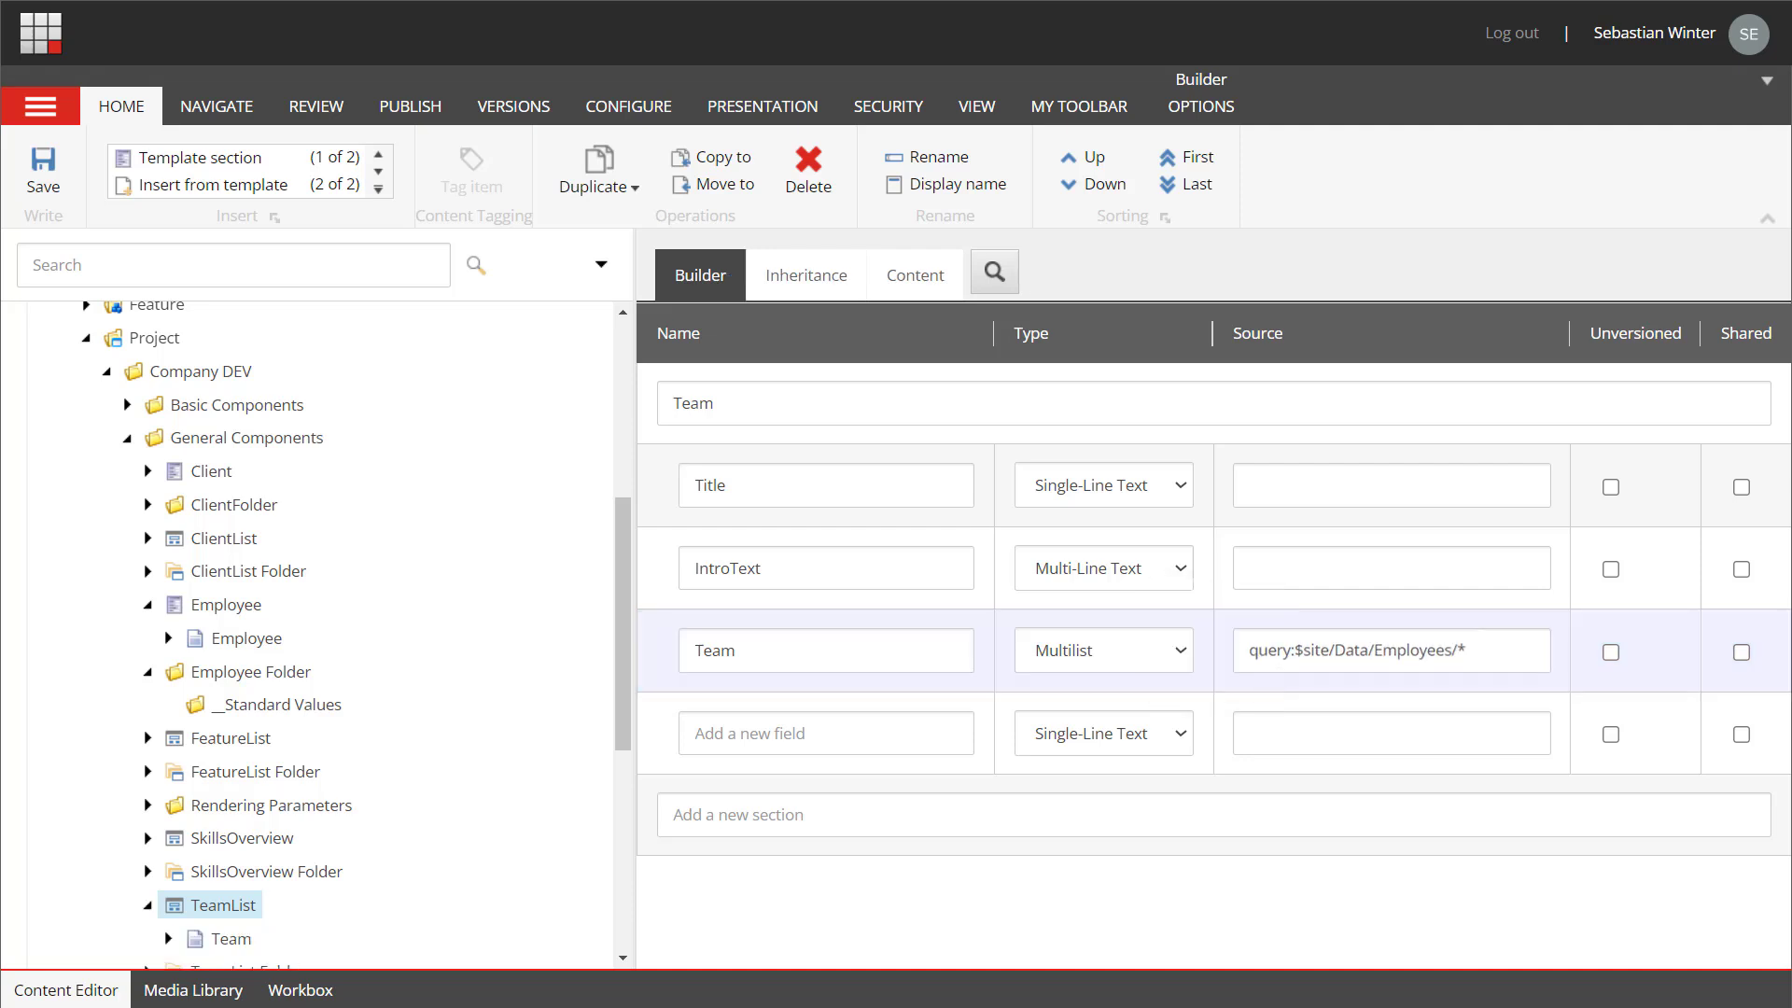
- Create a template named Skill Folder under General Components, based on the Standard template
{"action": "right_click", "coordinate": [280, 439]}
{"action": "mouse_move", "coordinate": [447, 460]}
{"action": "left_click", "coordinate": [569, 471]}
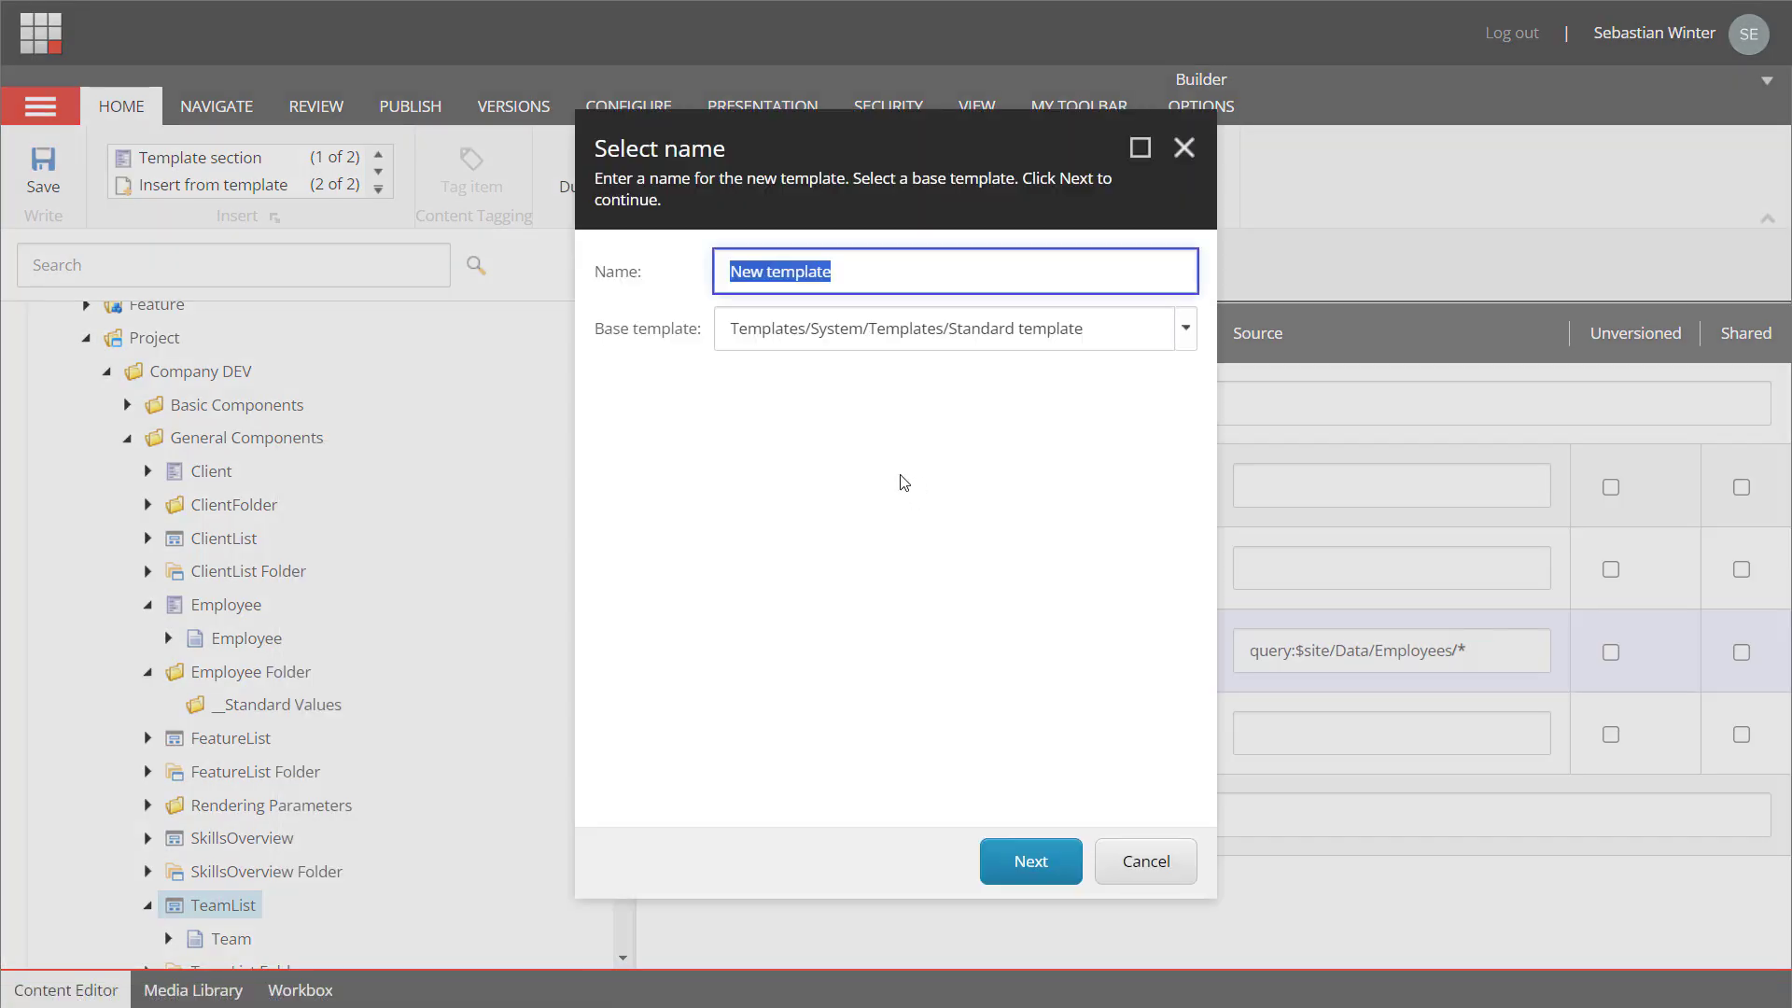
{"action": "type", "text": "Skill Folder"}
{"action": "left_click", "coordinate": [1027, 863]}
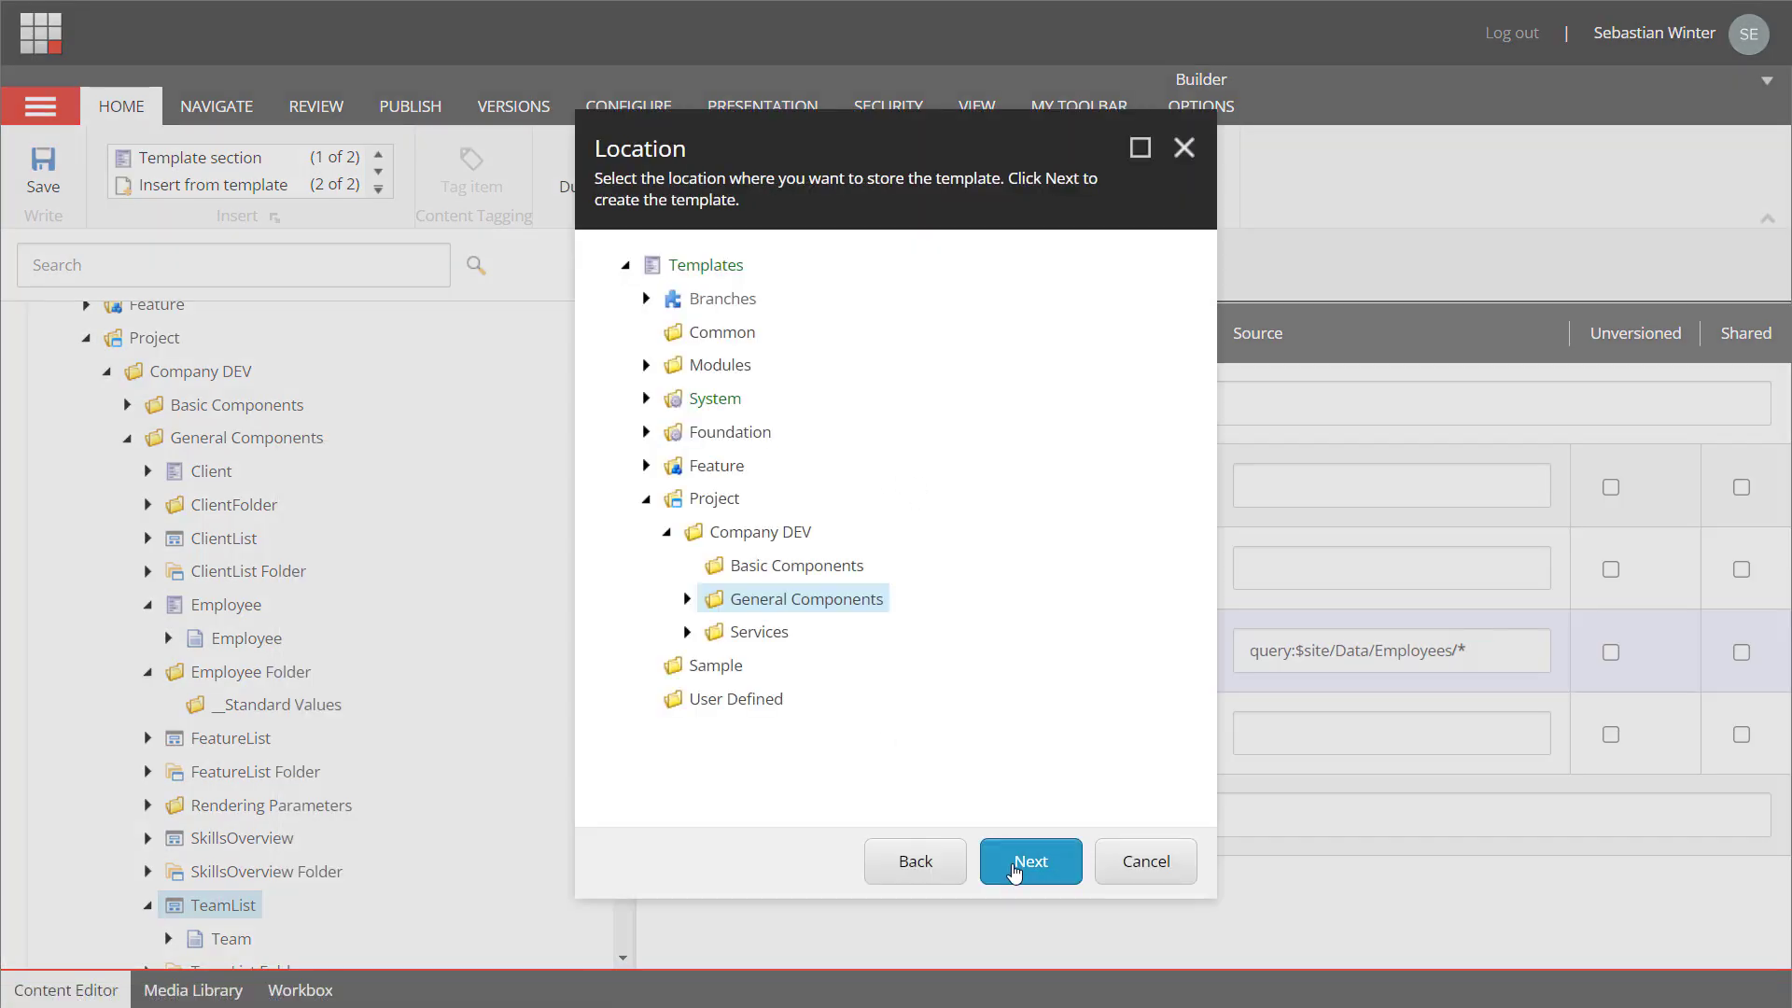
{"action": "left_click", "coordinate": [1027, 863]}
{"action": "left_click", "coordinate": [1134, 864]}
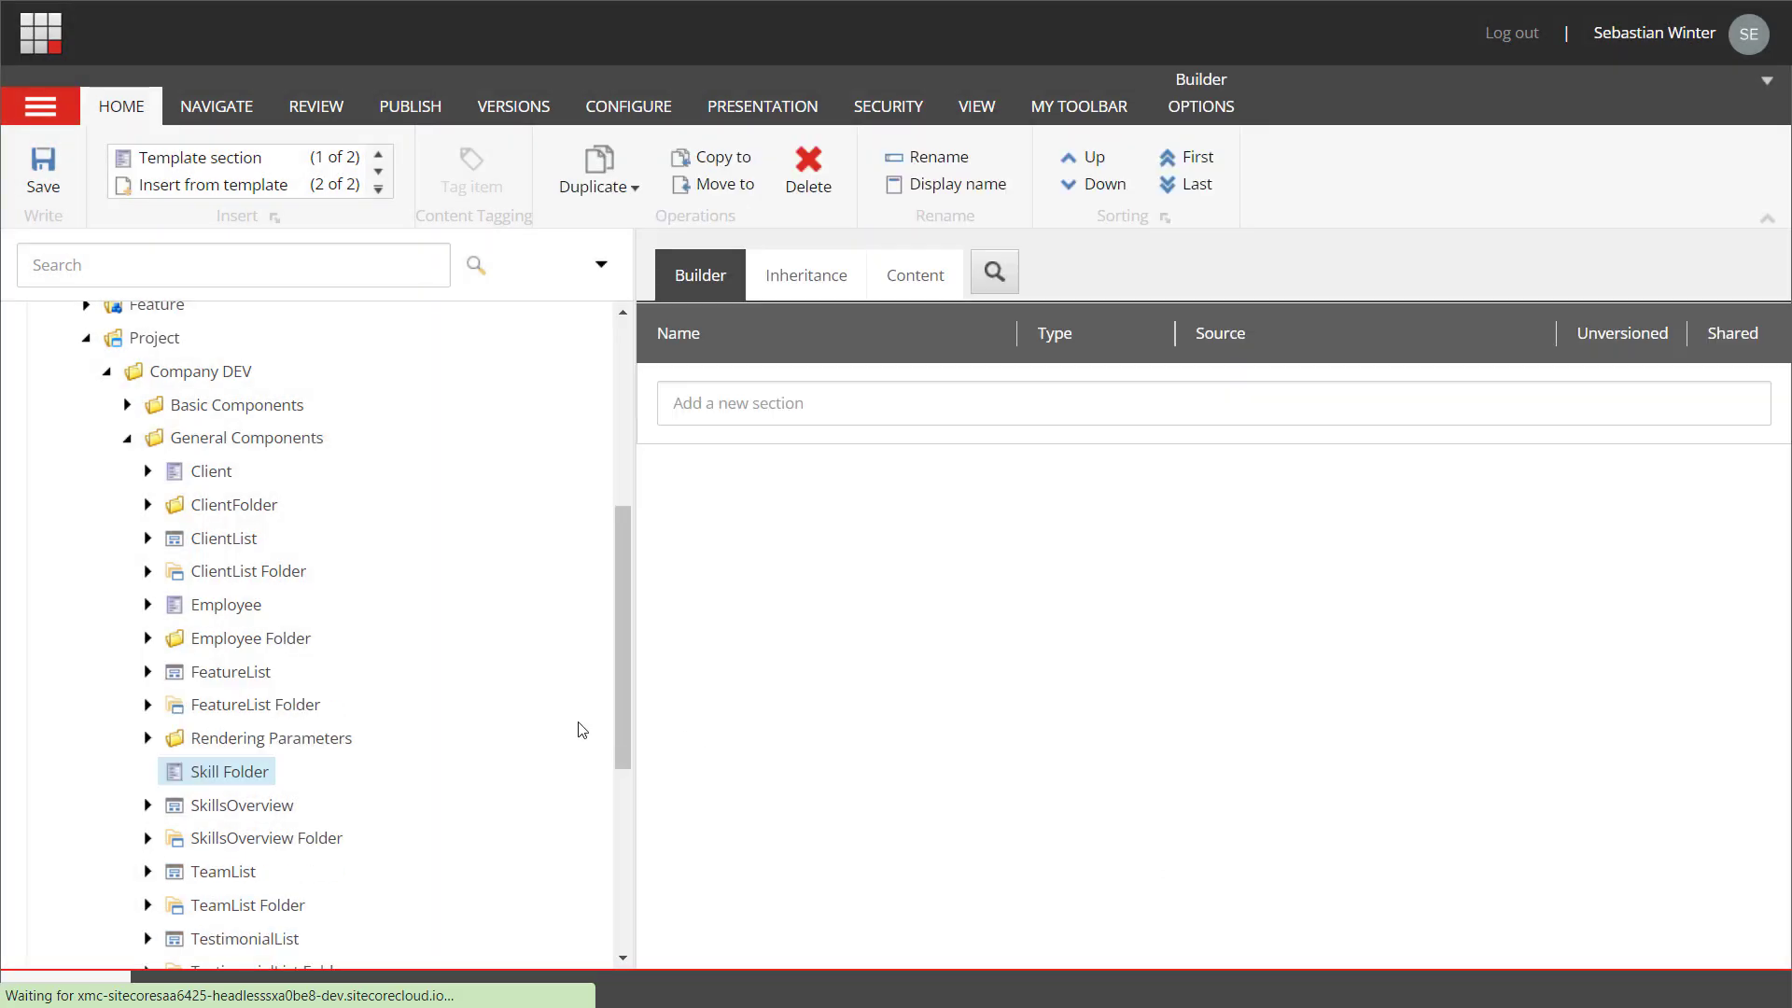
- Create a template named Skill in the General Components folder
{"action": "right_click", "coordinate": [216, 435]}
{"action": "mouse_move", "coordinate": [425, 450]}
{"action": "left_click", "coordinate": [490, 445]}
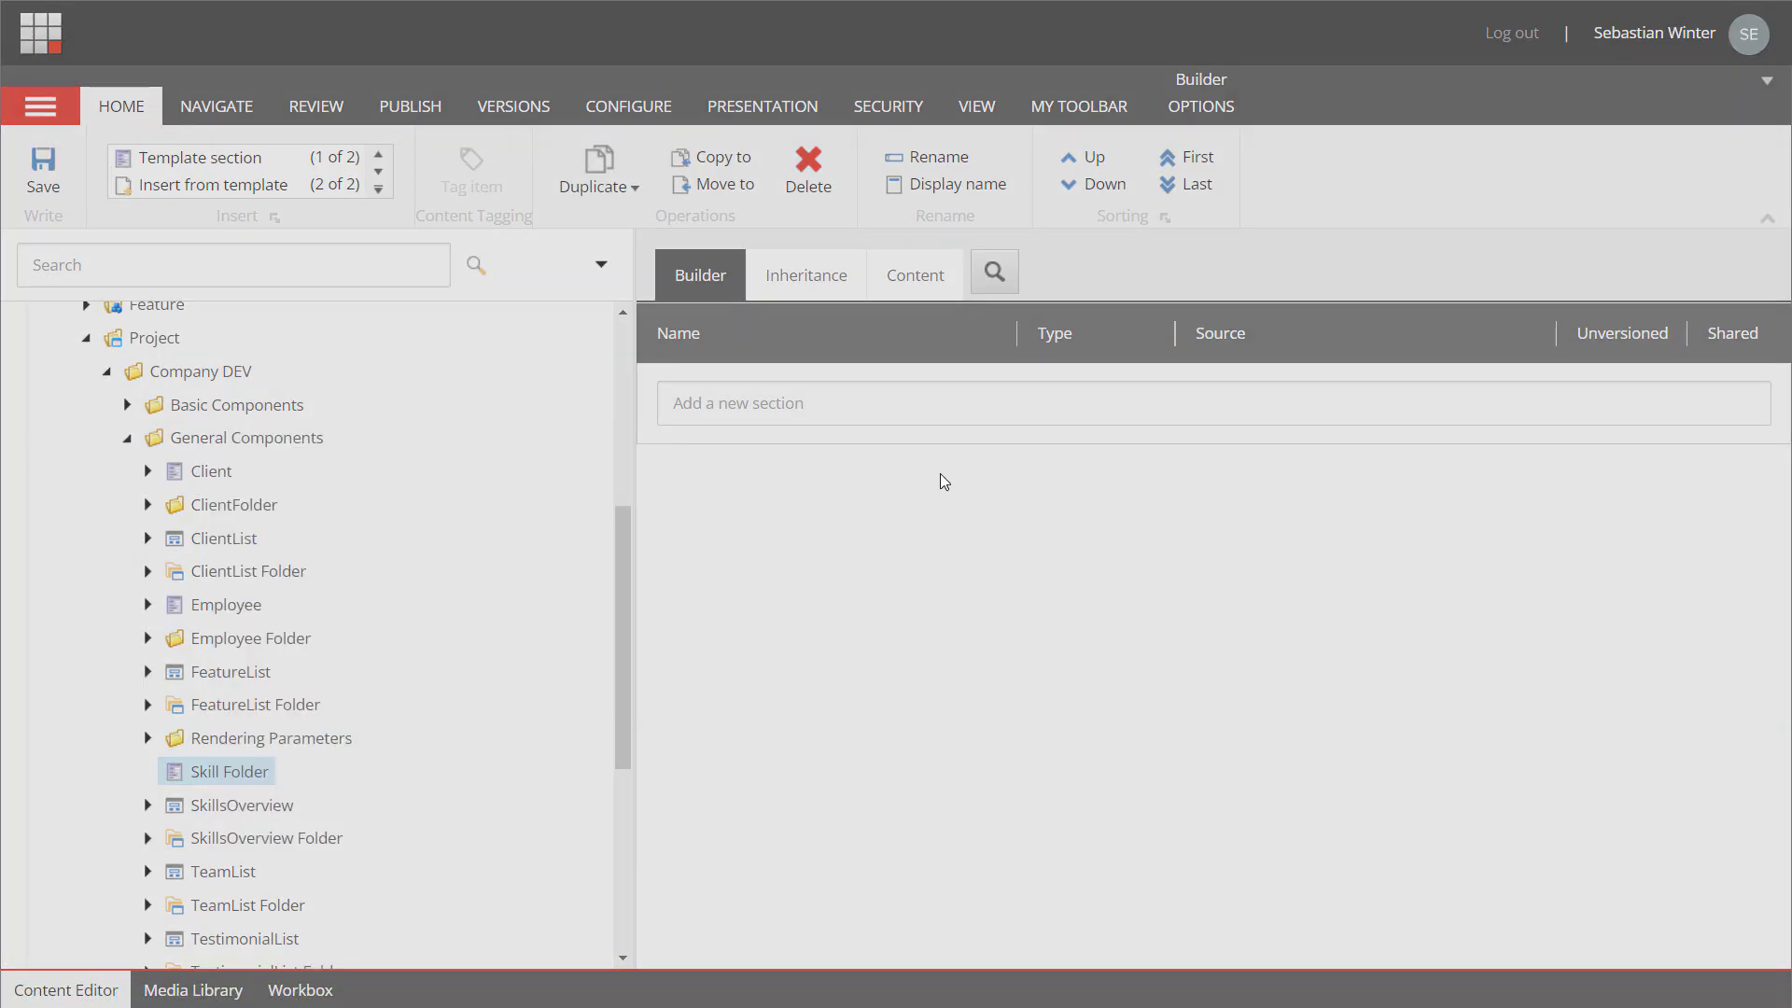
{"action": "left_click", "coordinate": [1022, 860]}
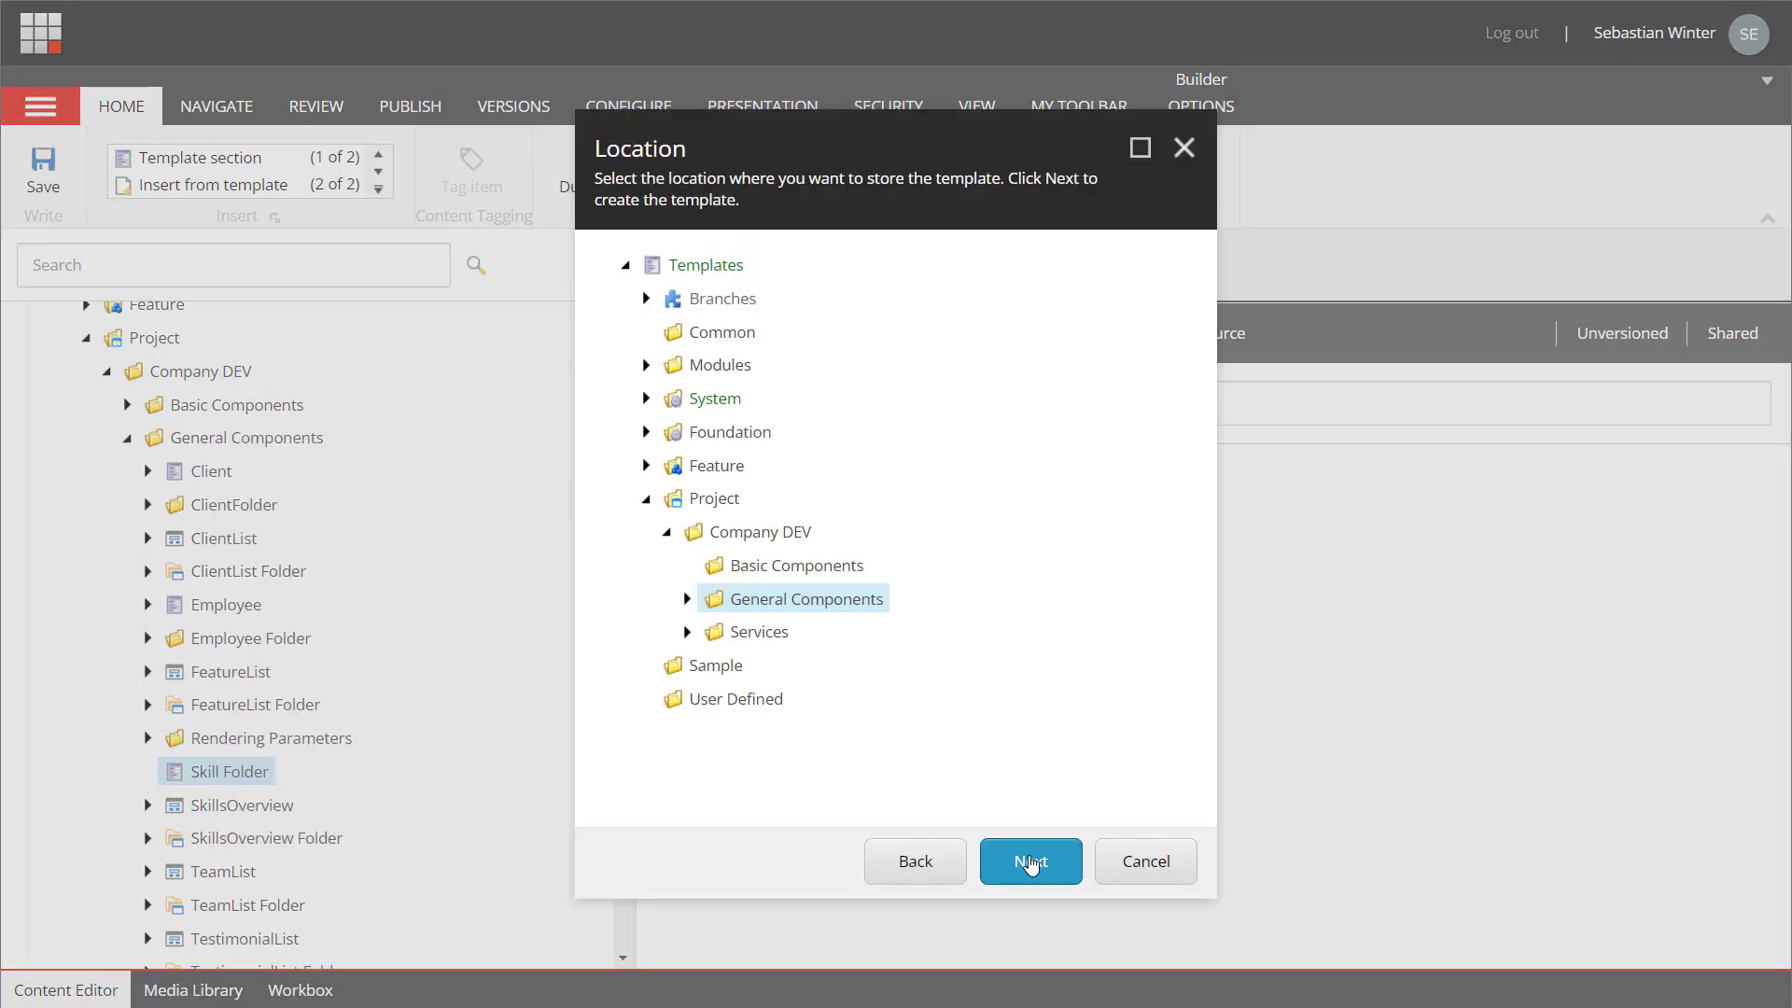
{"action": "left_click", "coordinate": [1032, 862]}
{"action": "left_click", "coordinate": [1117, 877]}
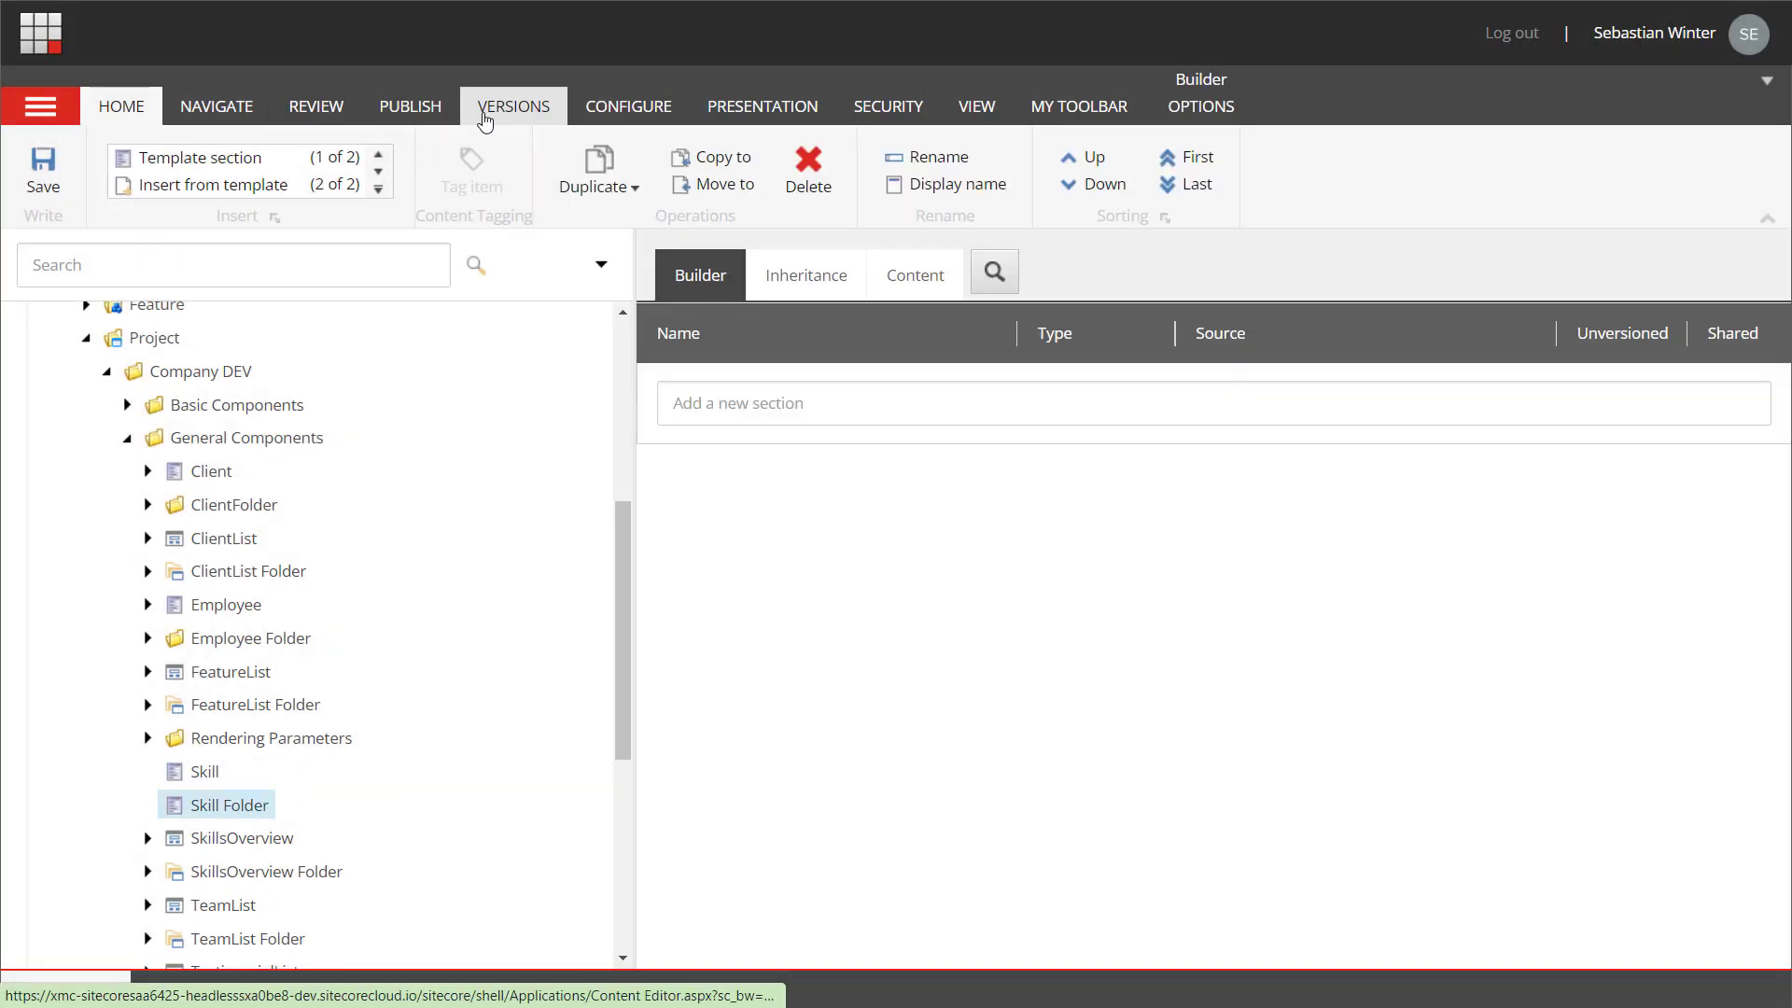
- Give the Skill Folder template the yellow folder icon and create its standard values
{"action": "left_click", "coordinate": [628, 106]}
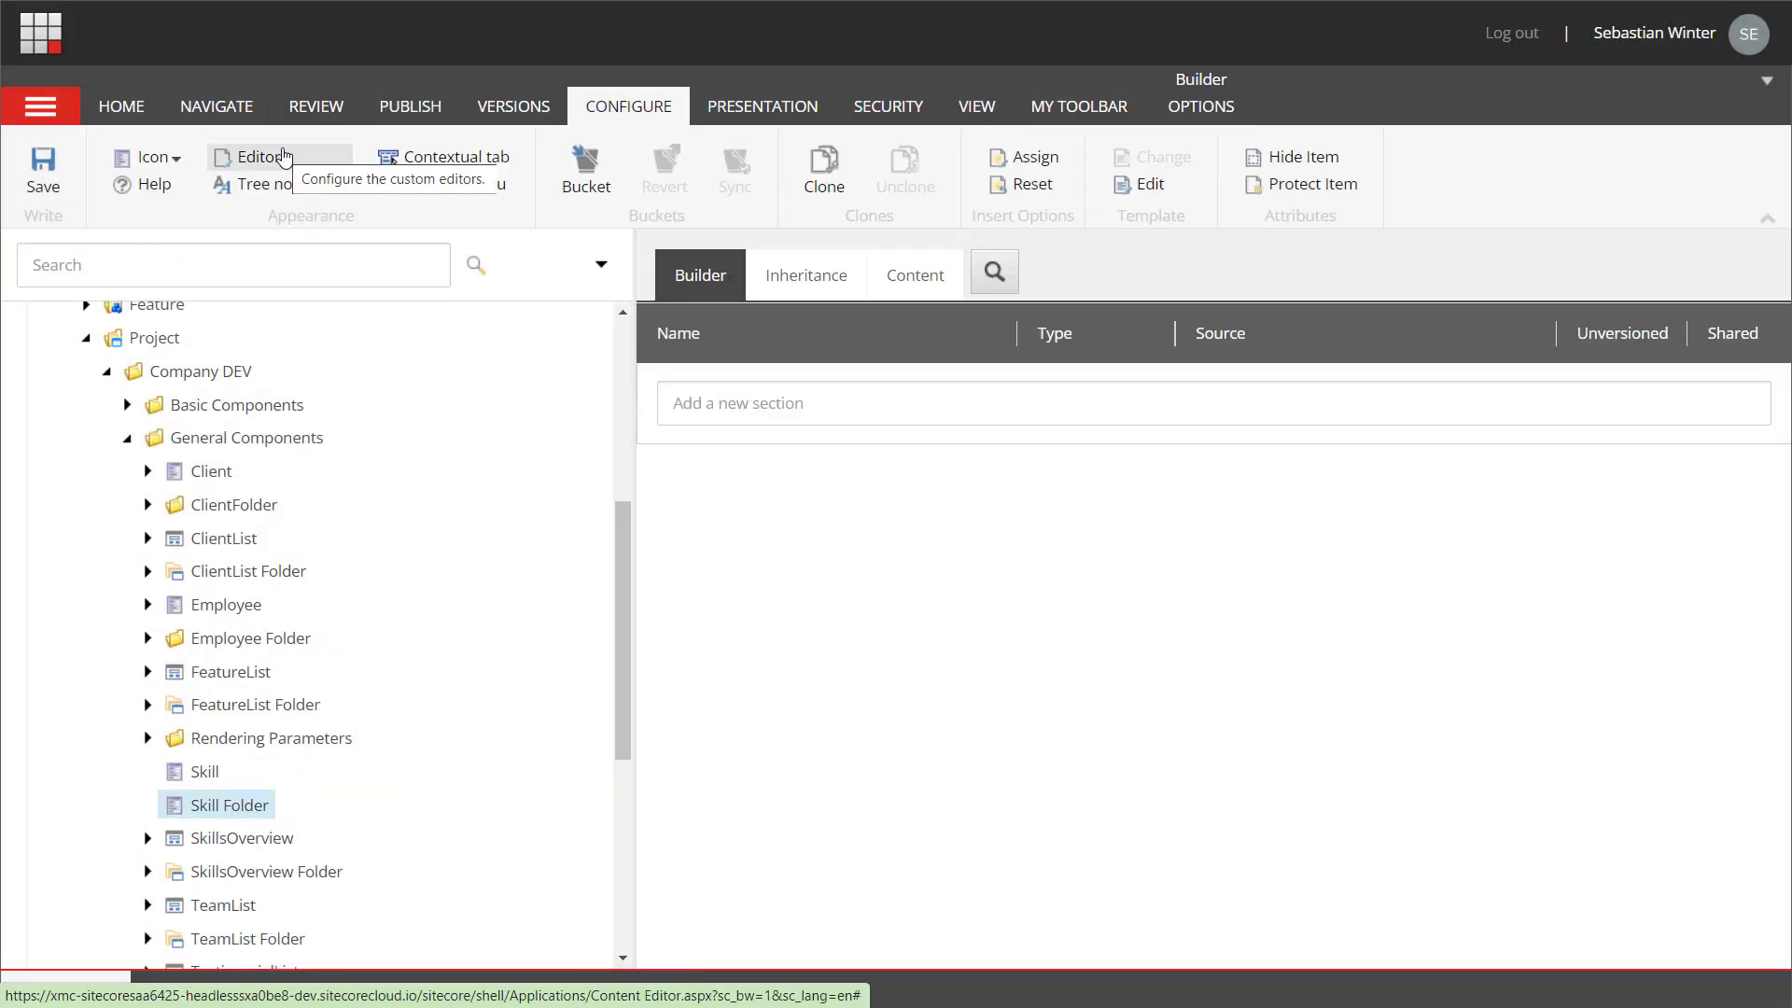
{"action": "left_click", "coordinate": [181, 163]}
{"action": "left_click", "coordinate": [148, 249]}
{"action": "left_click", "coordinate": [1201, 105]}
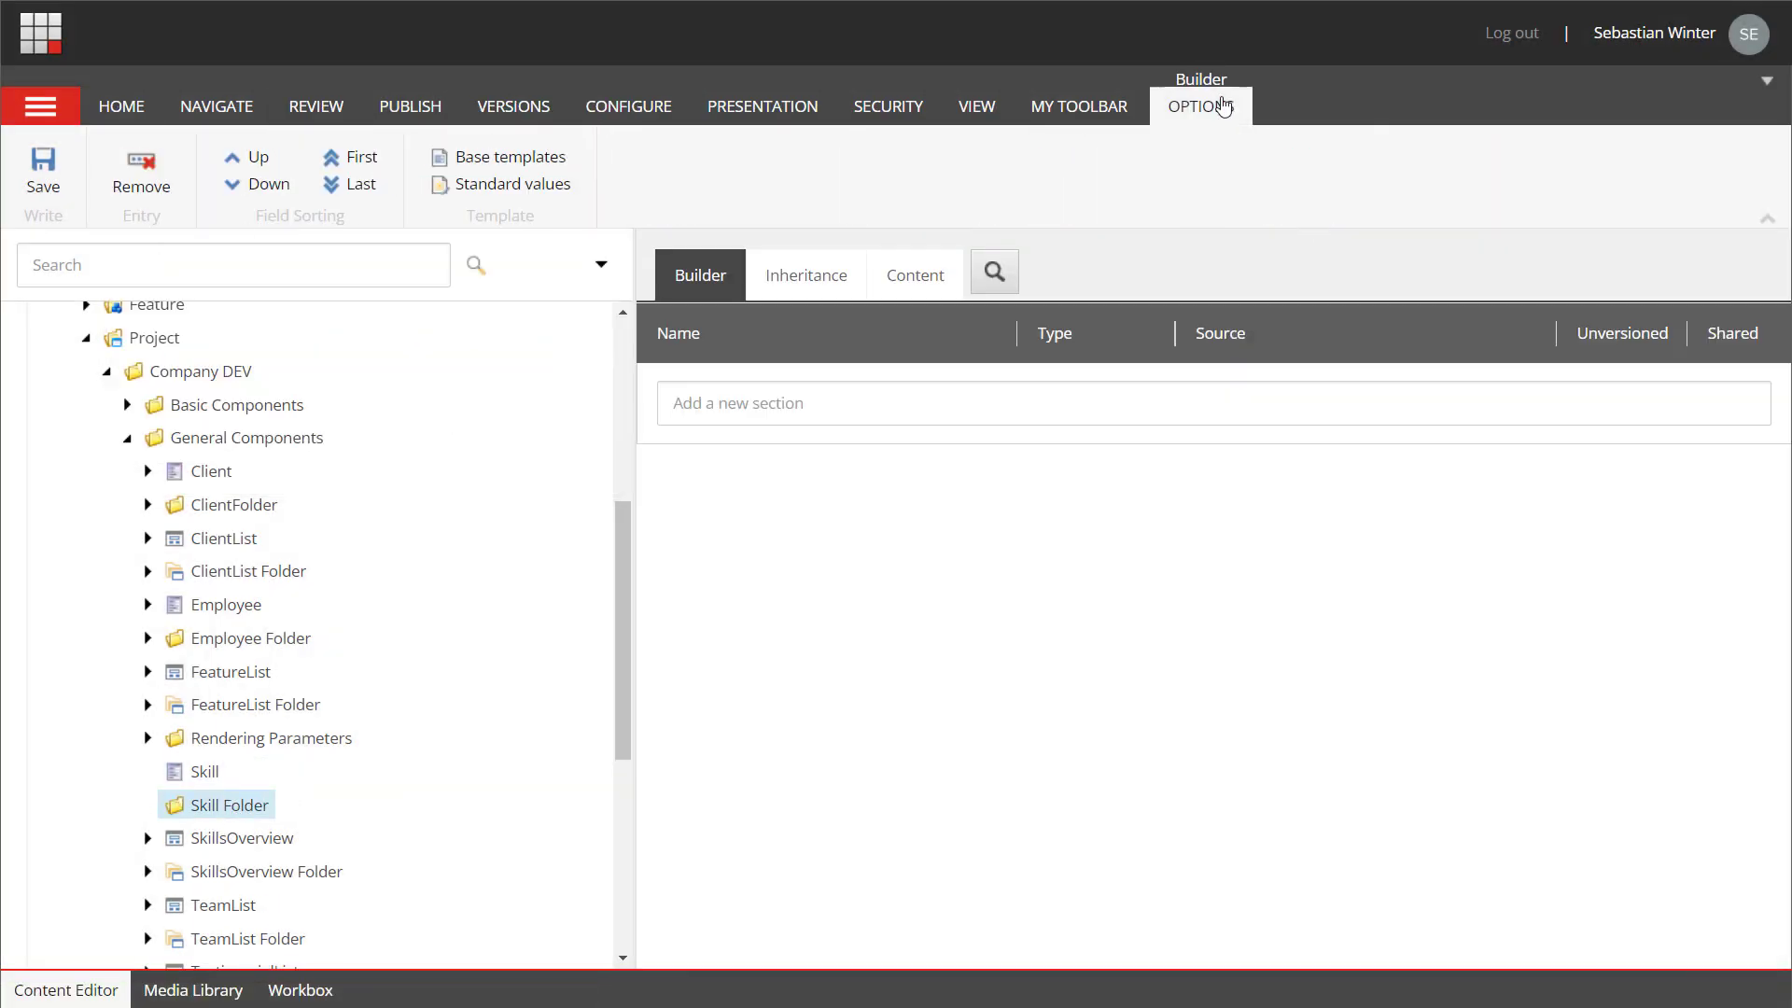
{"action": "left_click", "coordinate": [537, 187]}
- Assign the Skill template from Company DEV's General Components as an insert option on the Skill Folder standard values
{"action": "left_click", "coordinate": [653, 109]}
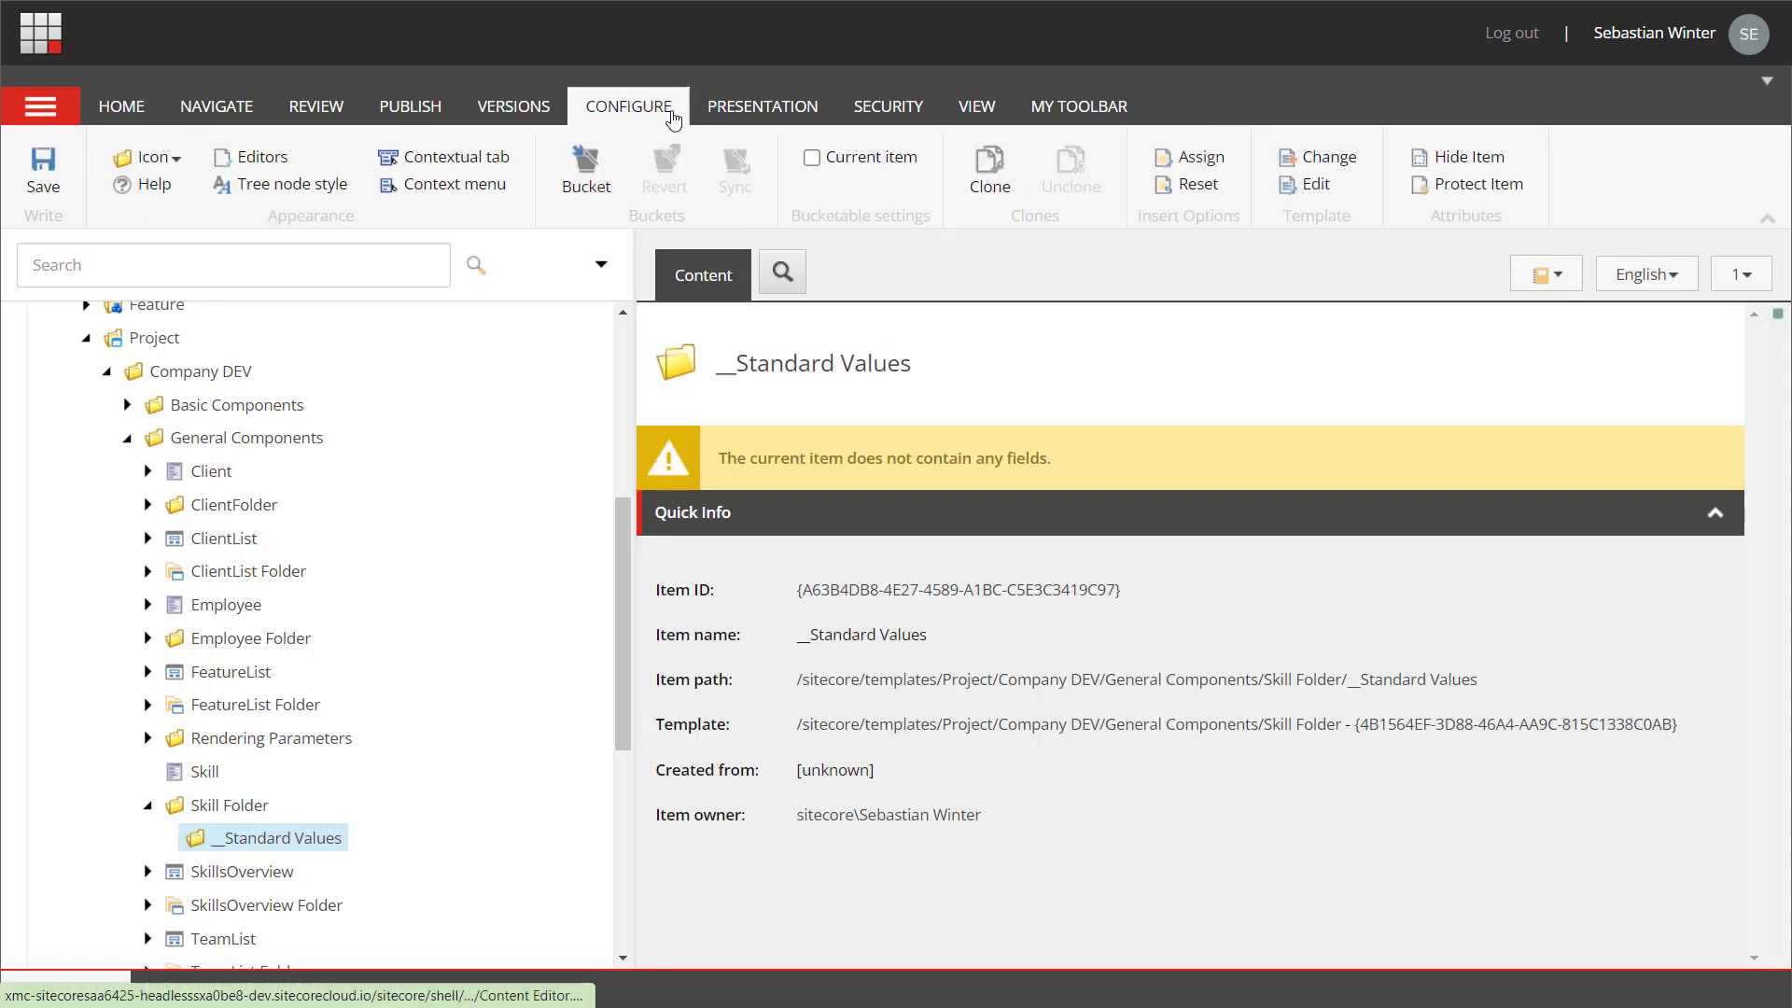
{"action": "left_click", "coordinate": [1199, 158]}
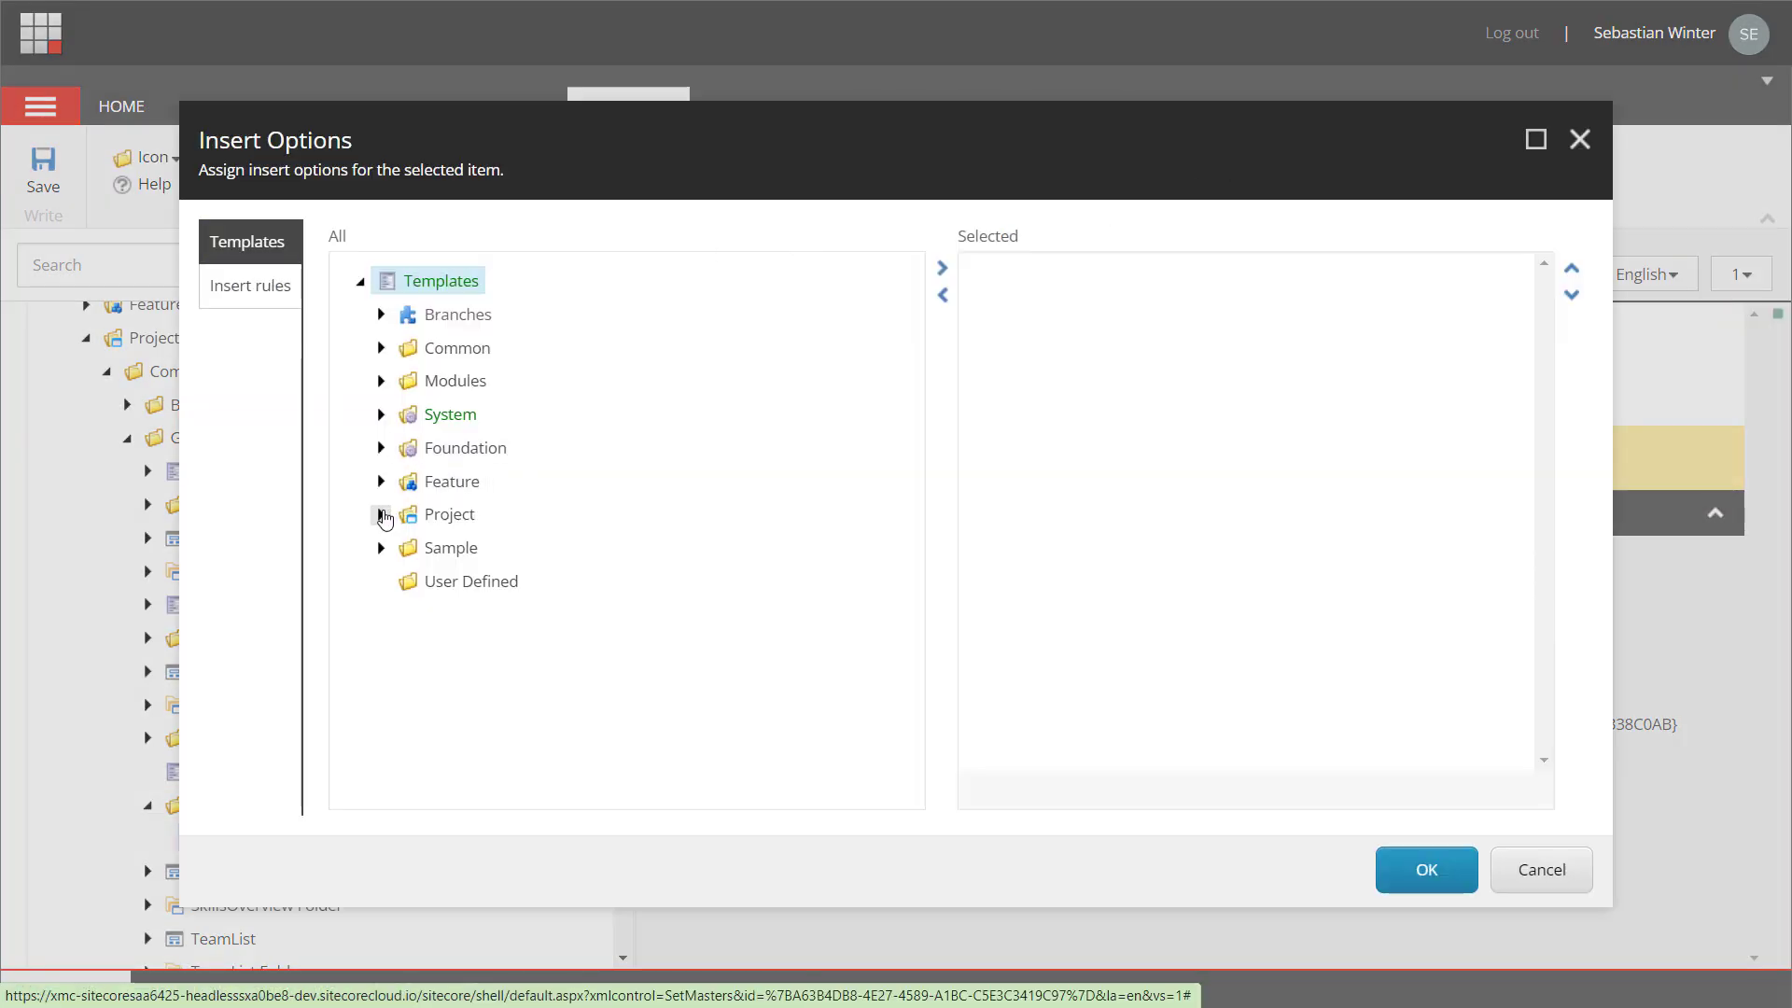
{"action": "left_click", "coordinate": [381, 514]}
{"action": "left_click", "coordinate": [403, 554]}
{"action": "left_click", "coordinate": [420, 607]}
{"action": "scroll", "coordinate": [532, 688], "scroll_direction": "down", "scroll_amount": 5}
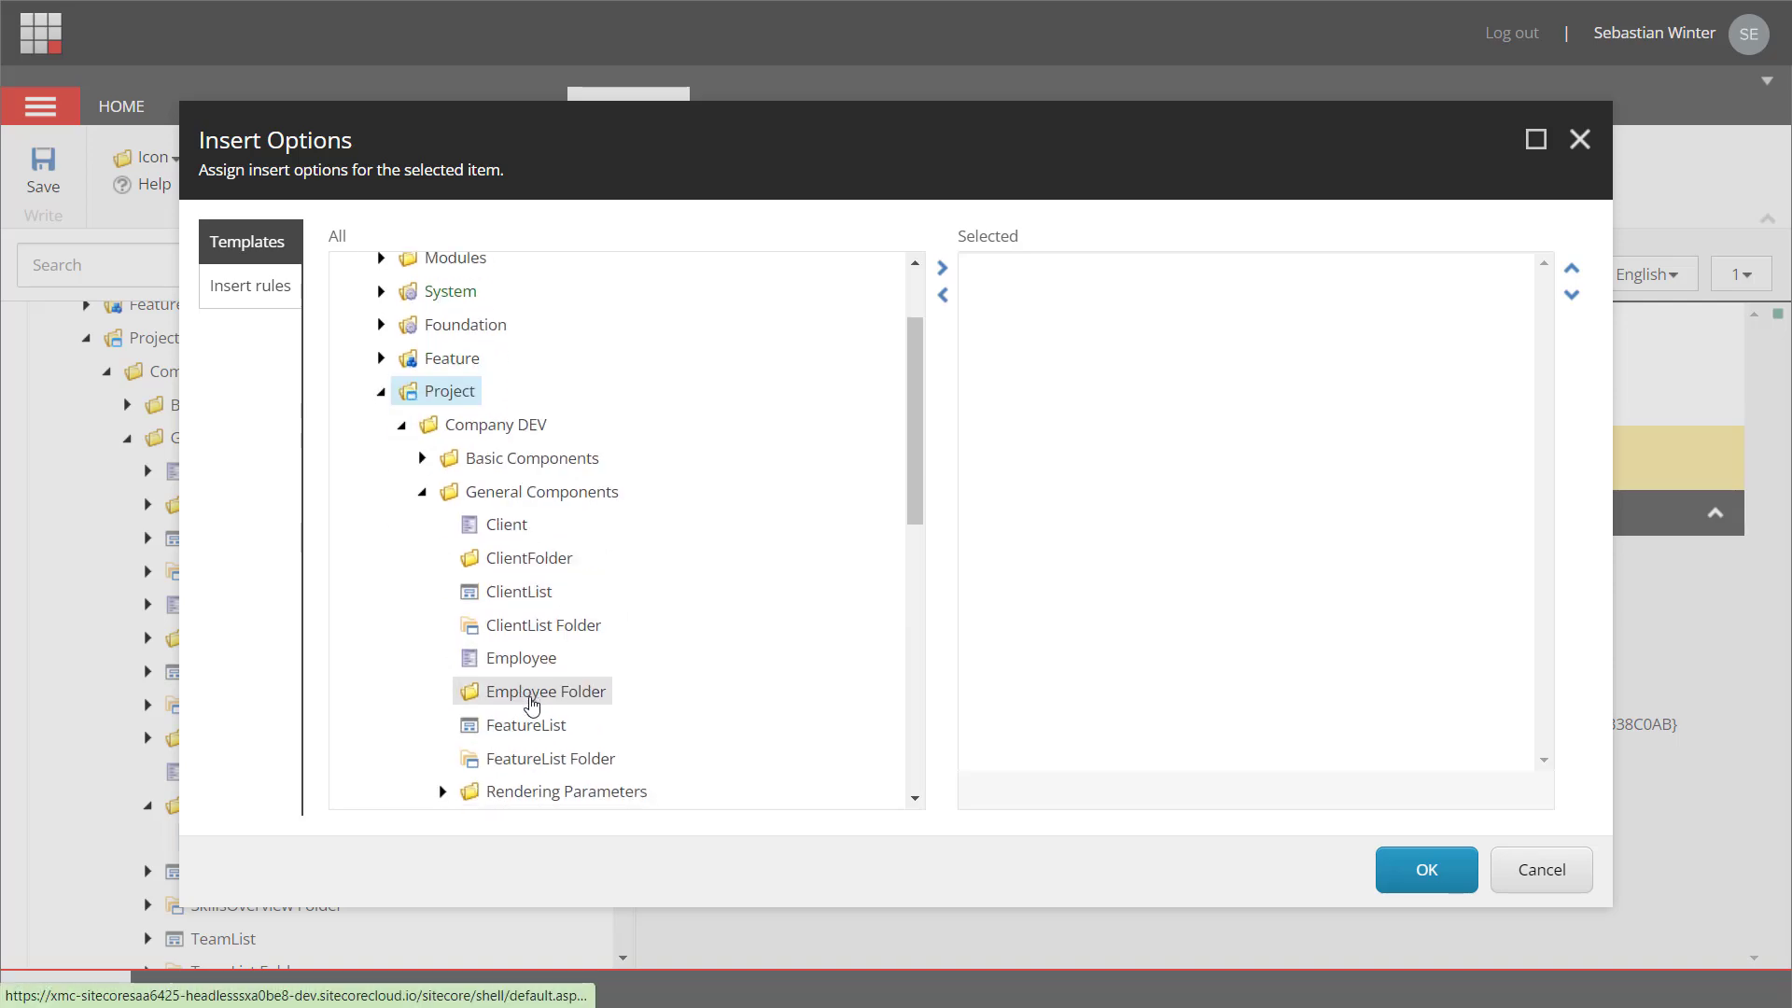
{"action": "left_click", "coordinate": [1420, 875]}
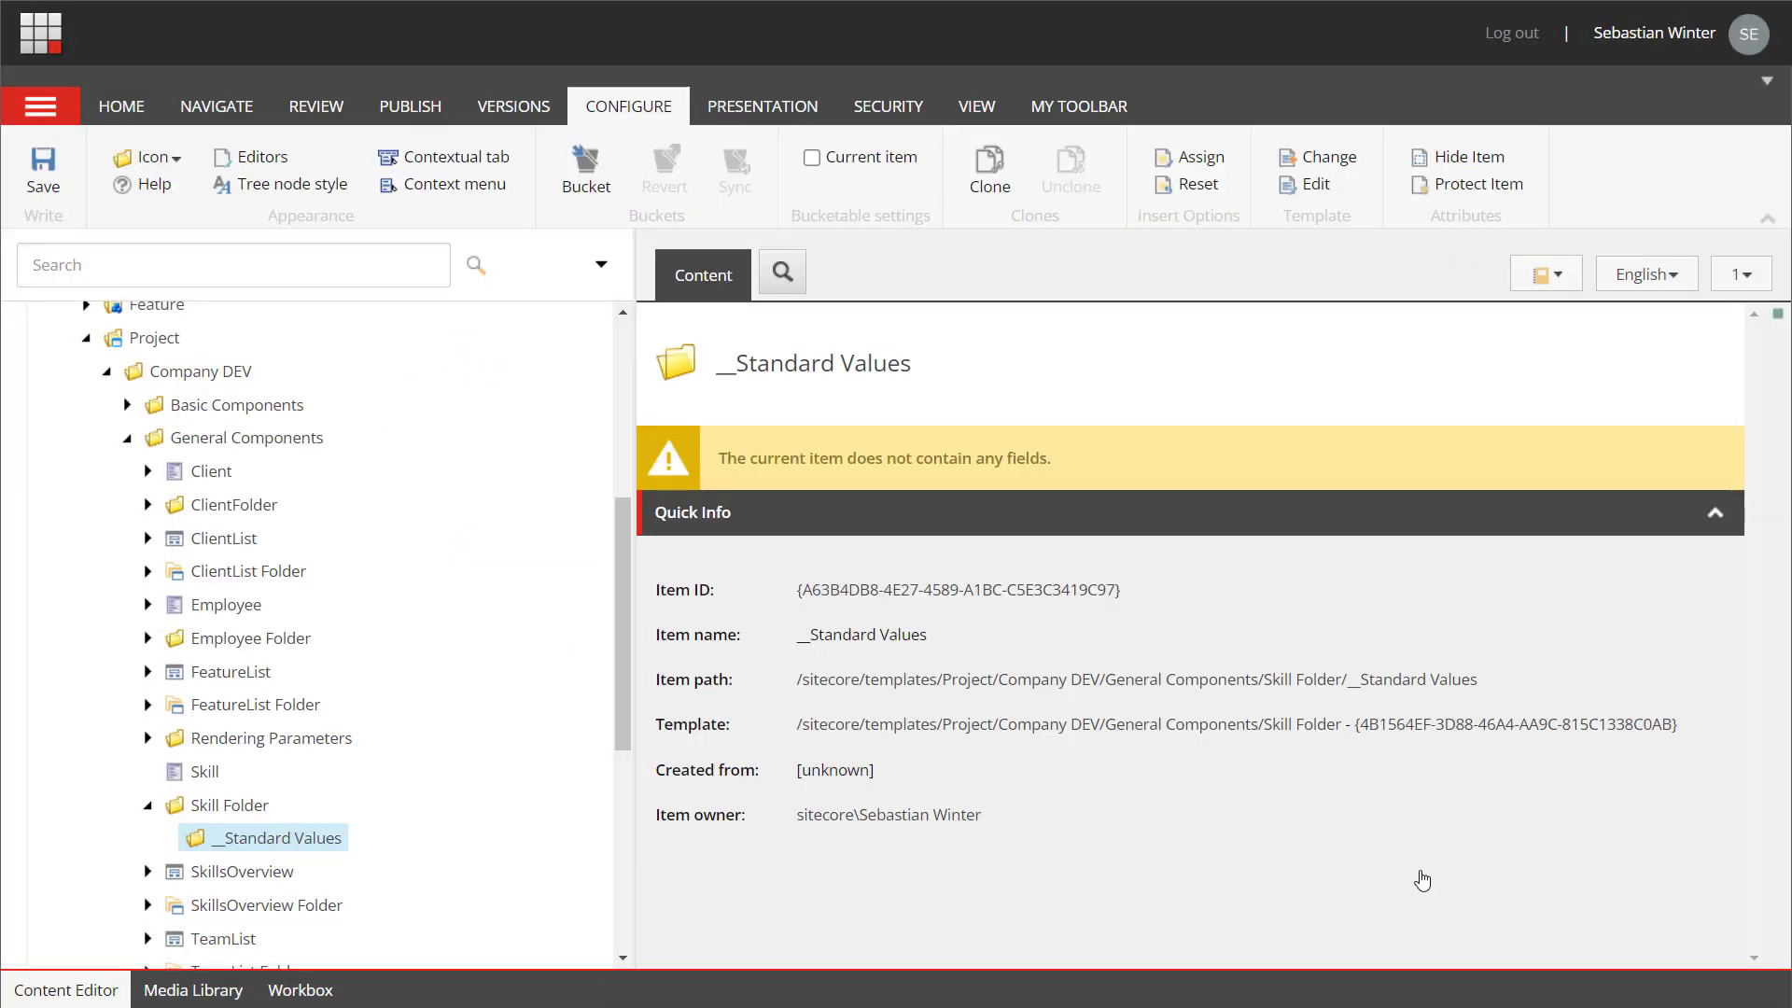
- Add a Skill section with a single-line text field named Name to the Skill template
{"action": "left_click", "coordinate": [205, 771]}
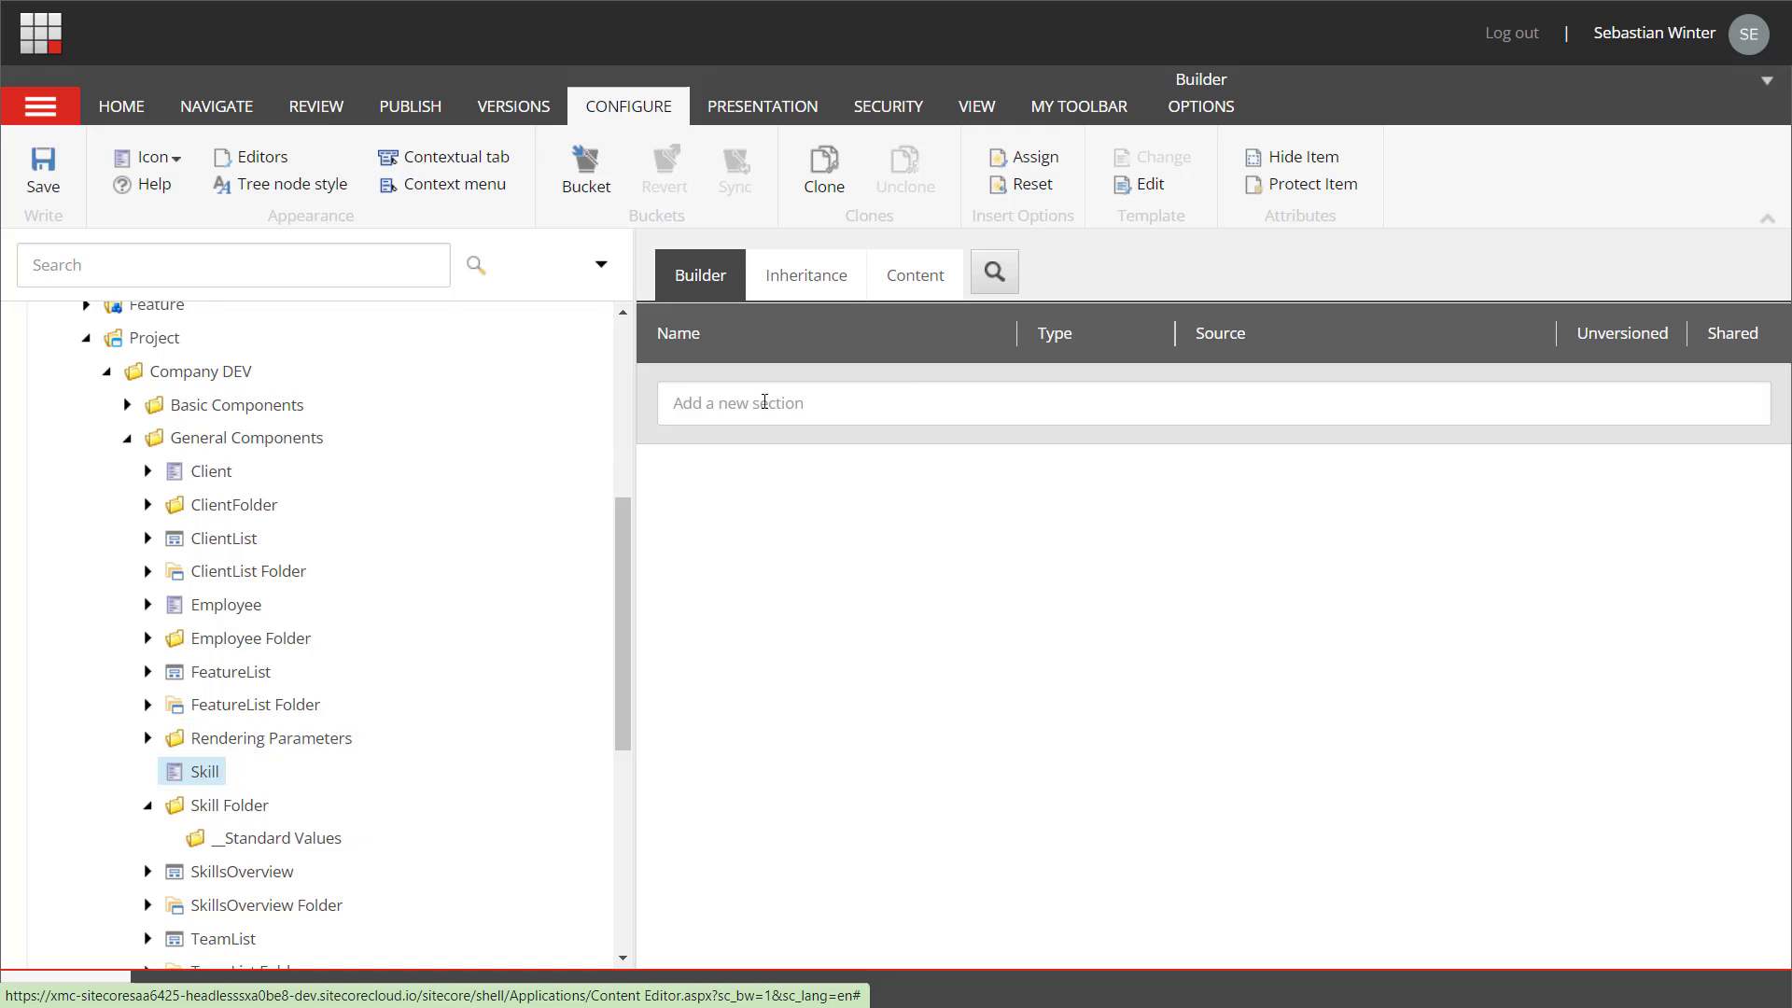
{"action": "left_click", "coordinate": [765, 402]}
{"action": "type", "text": "Skill"}
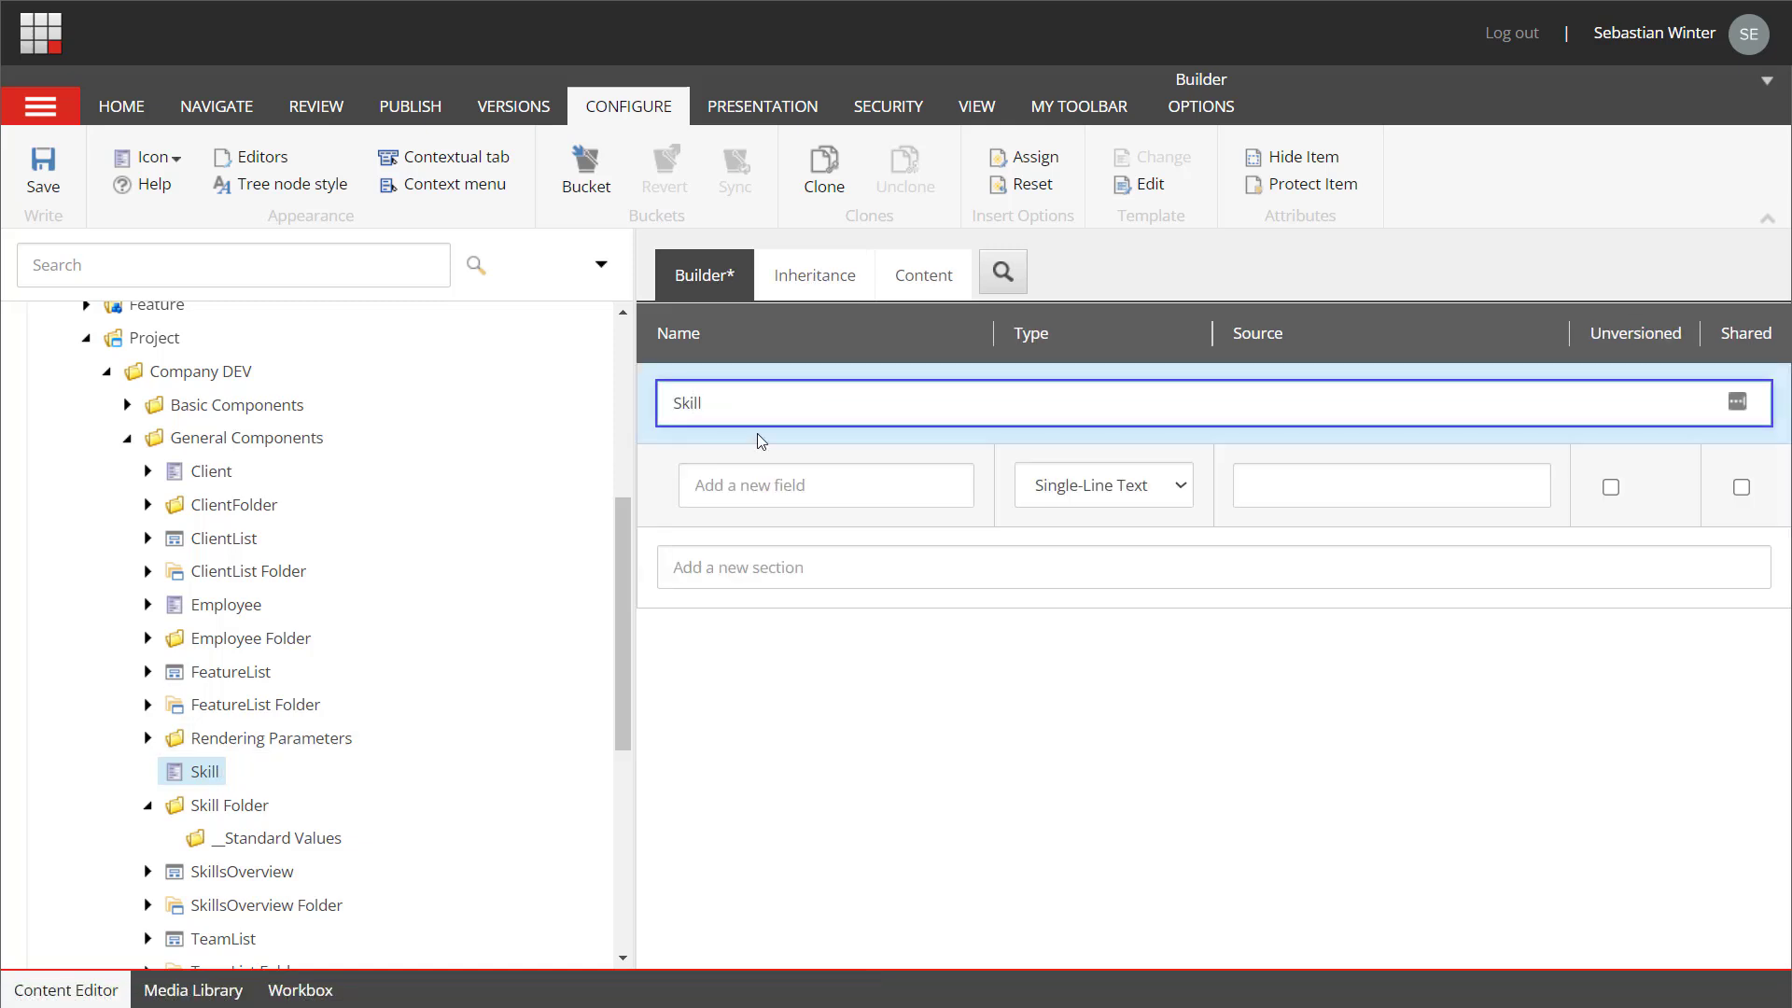
{"action": "left_click", "coordinate": [728, 486]}
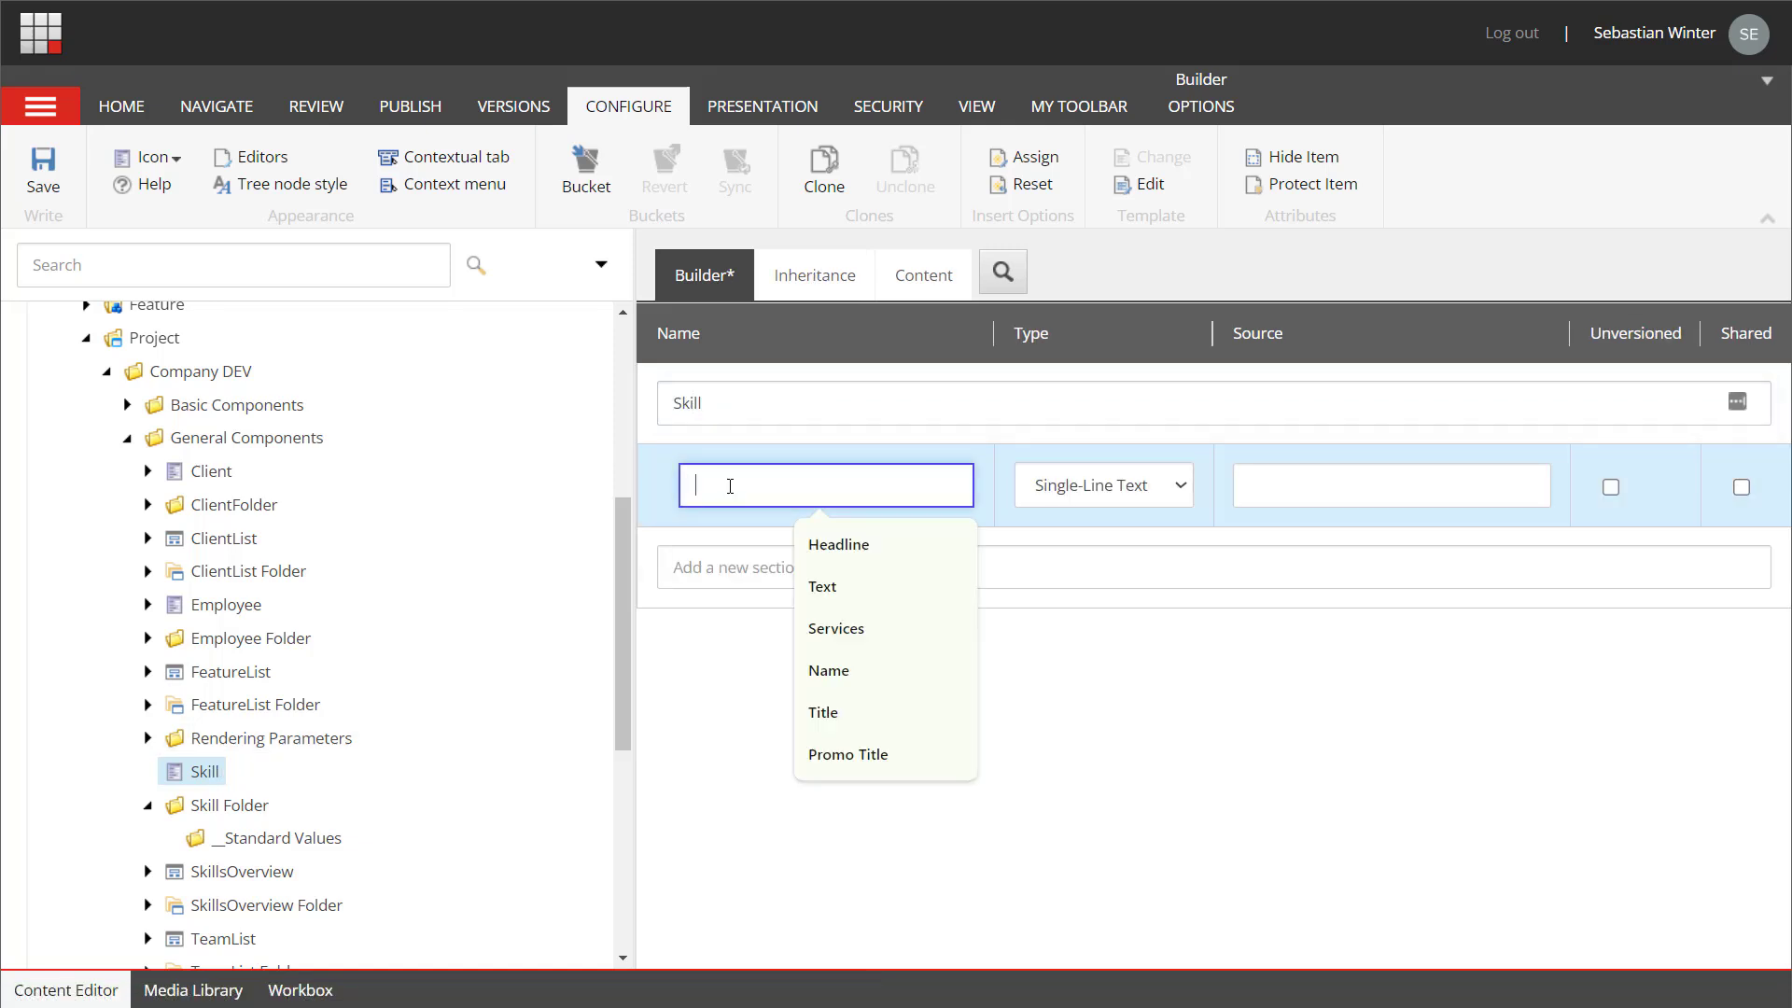
{"action": "type", "text": "Name"}
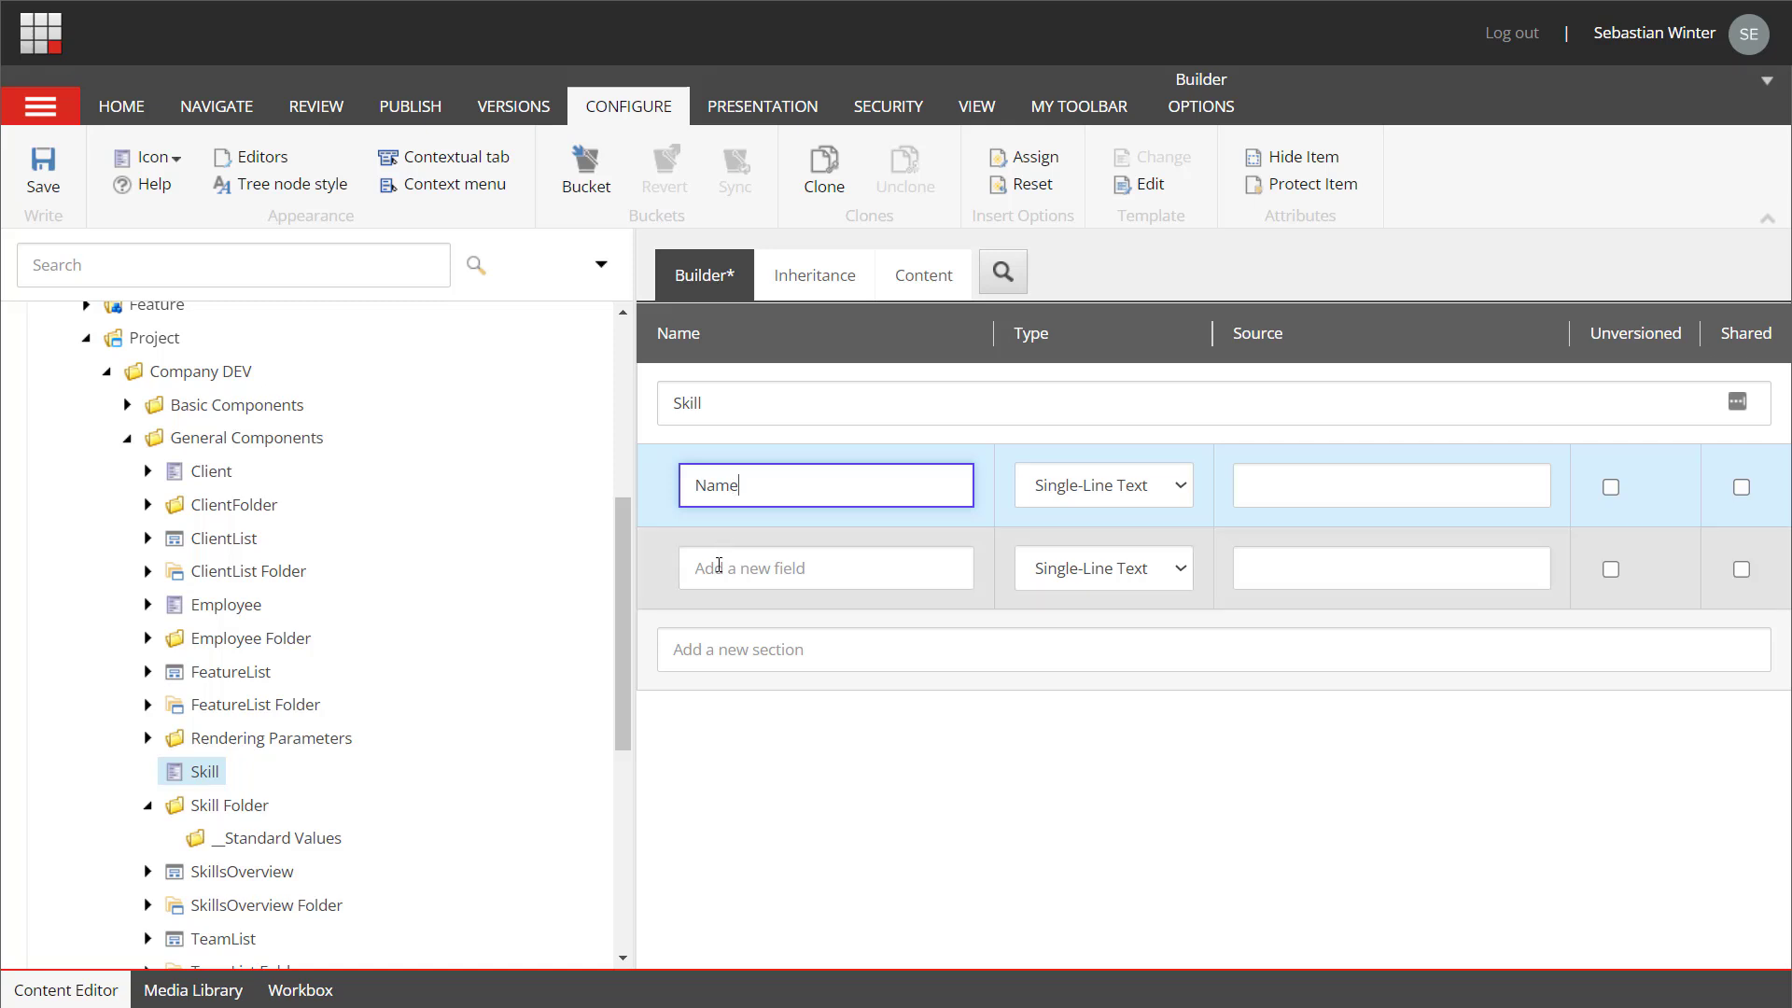
- Add a field named Rate of type Number to the Skill section and save the template
{"action": "left_click", "coordinate": [718, 568]}
{"action": "type", "text": "Rate"}
{"action": "left_click", "coordinate": [1104, 568]}
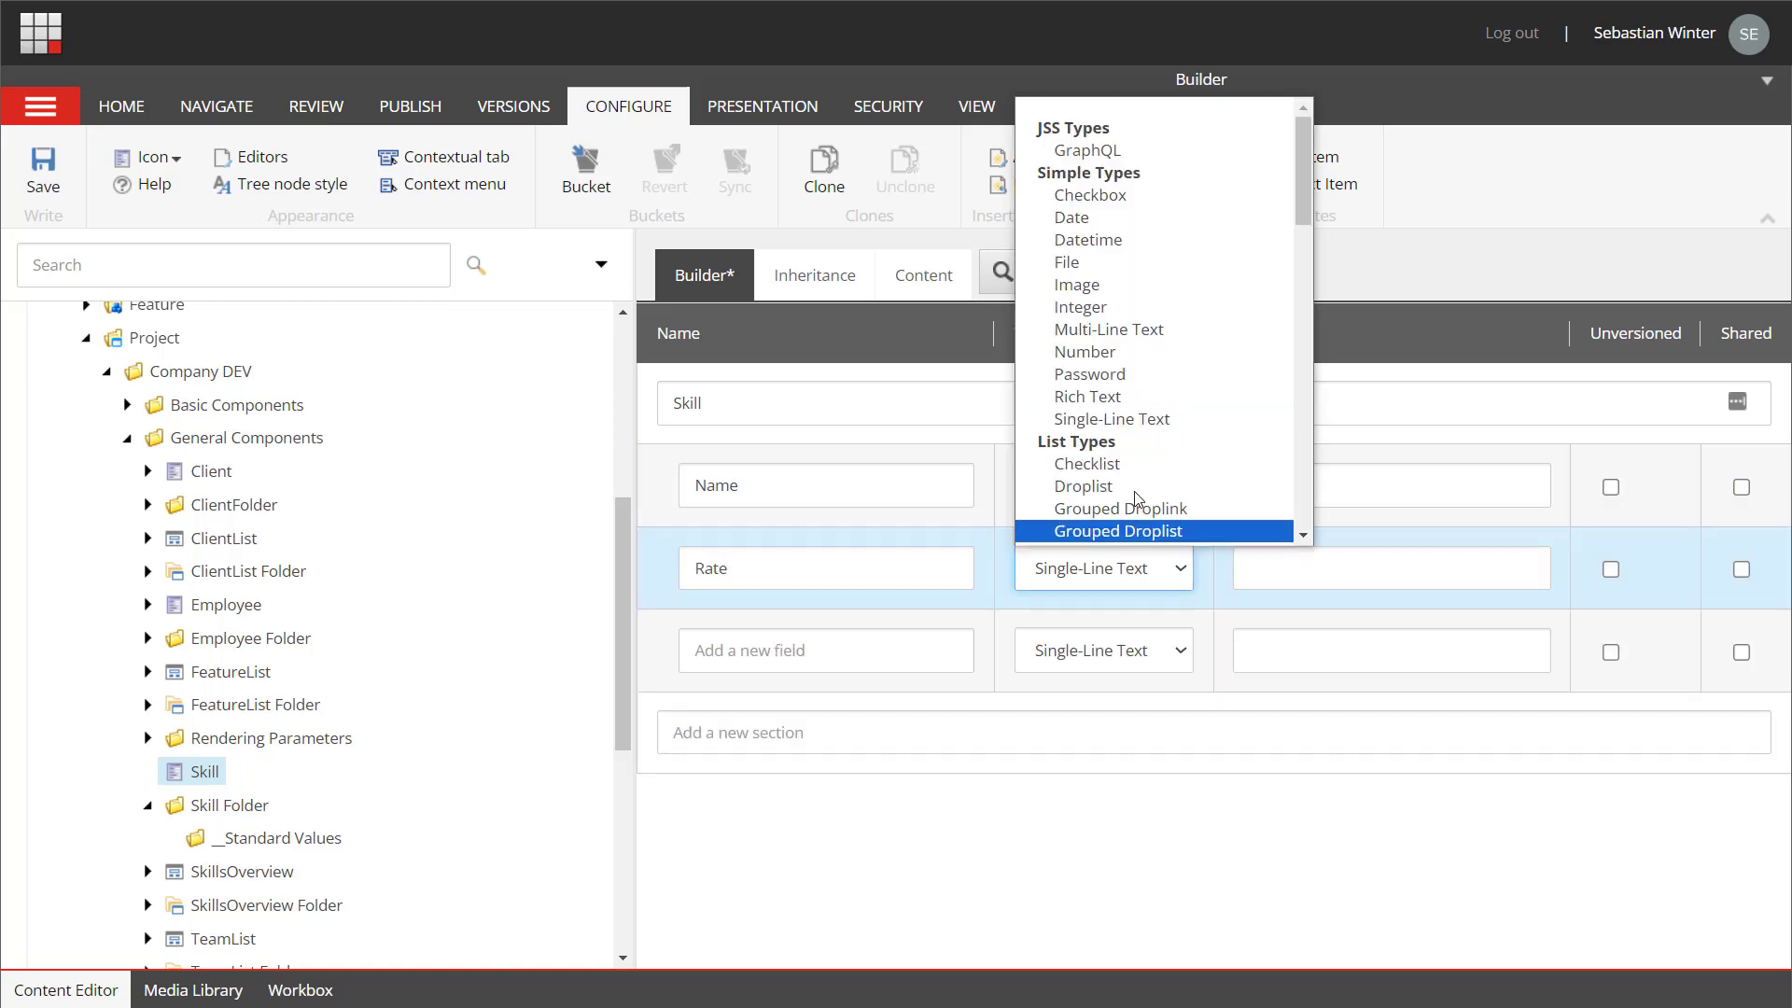
{"action": "left_click", "coordinate": [1119, 347]}
{"action": "key", "text": "ctrl+s"}
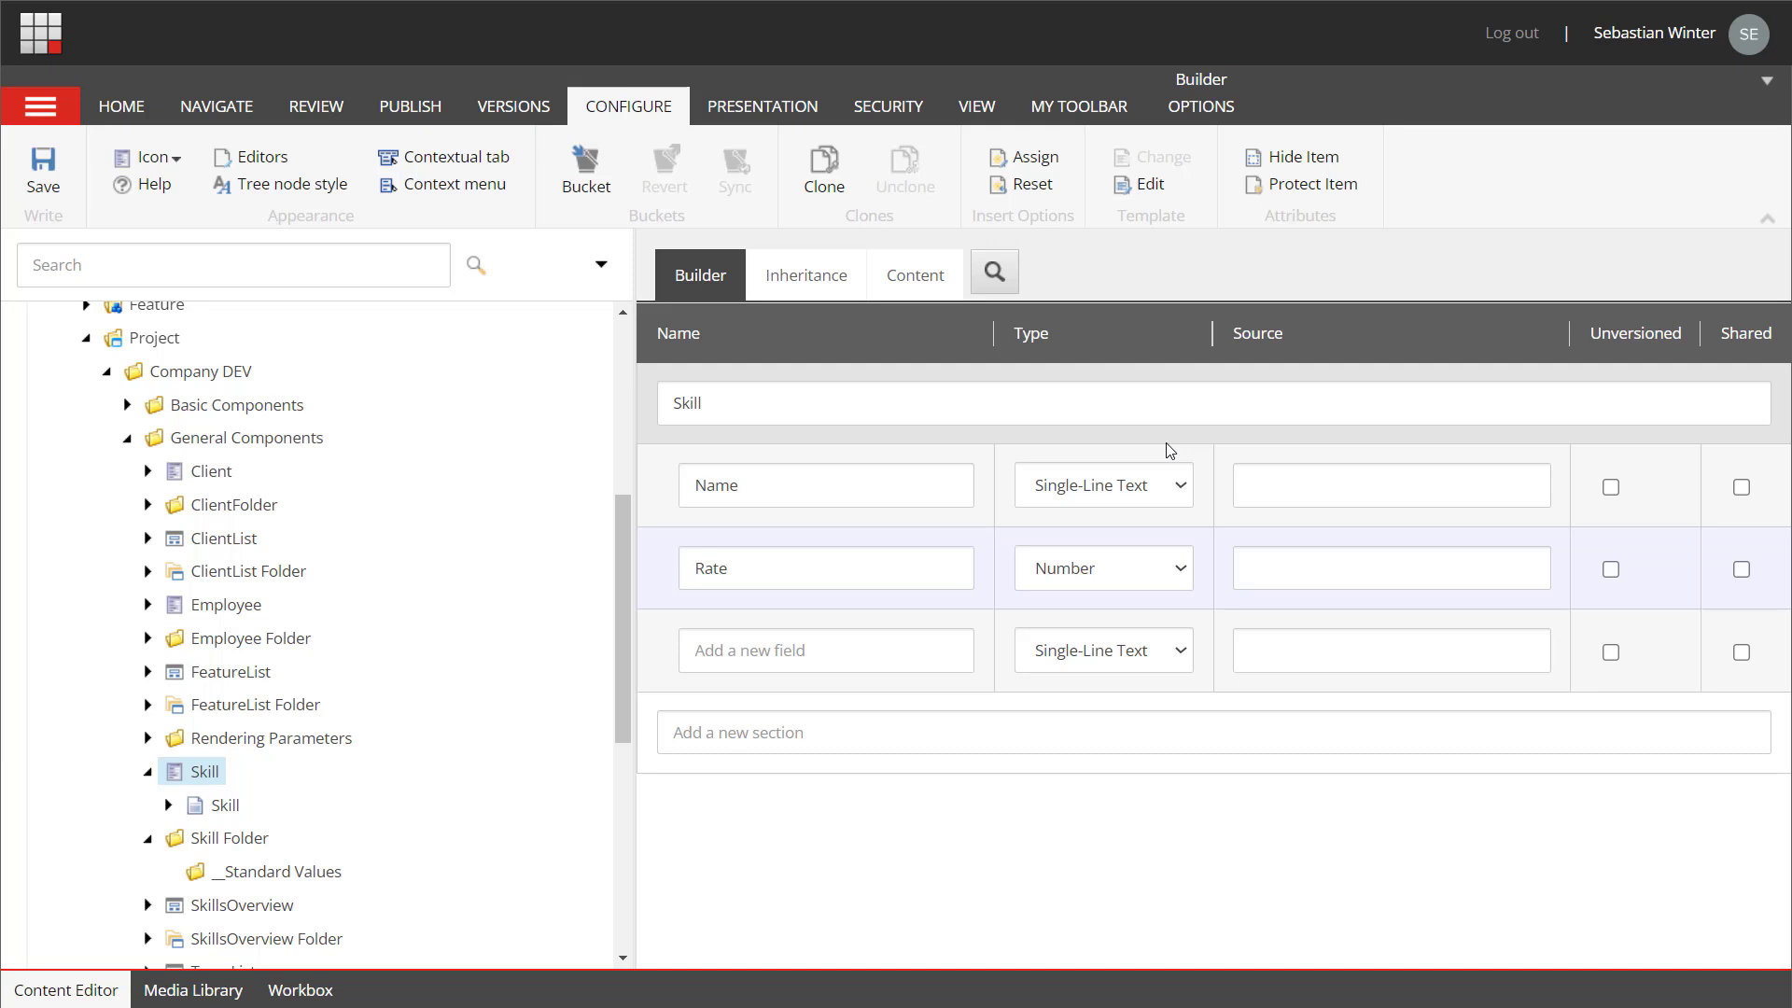
- Delete the Promo section and its fields from the SkillsOverview template and reload the template
{"action": "scroll", "coordinate": [352, 592], "scroll_direction": "down", "scroll_amount": 1}
{"action": "left_click", "coordinate": [280, 788]}
{"action": "left_click", "coordinate": [149, 113]}
{"action": "left_click", "coordinate": [826, 213]}
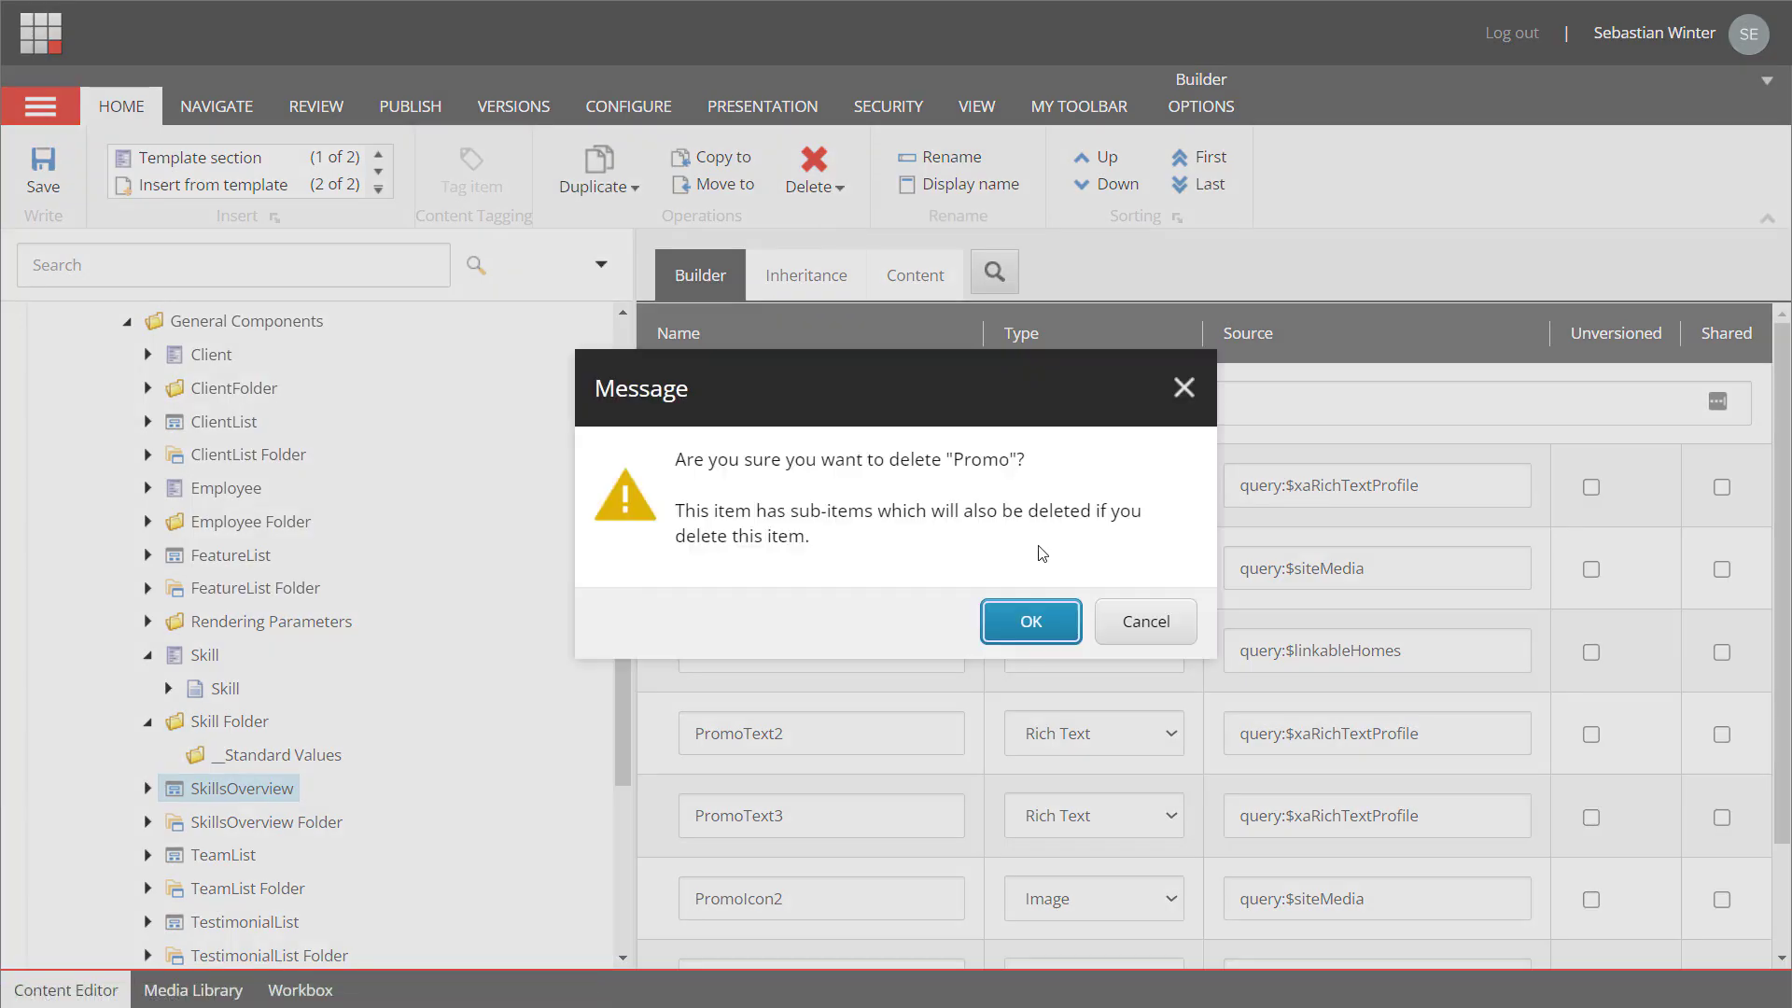
{"action": "left_click", "coordinate": [1038, 622]}
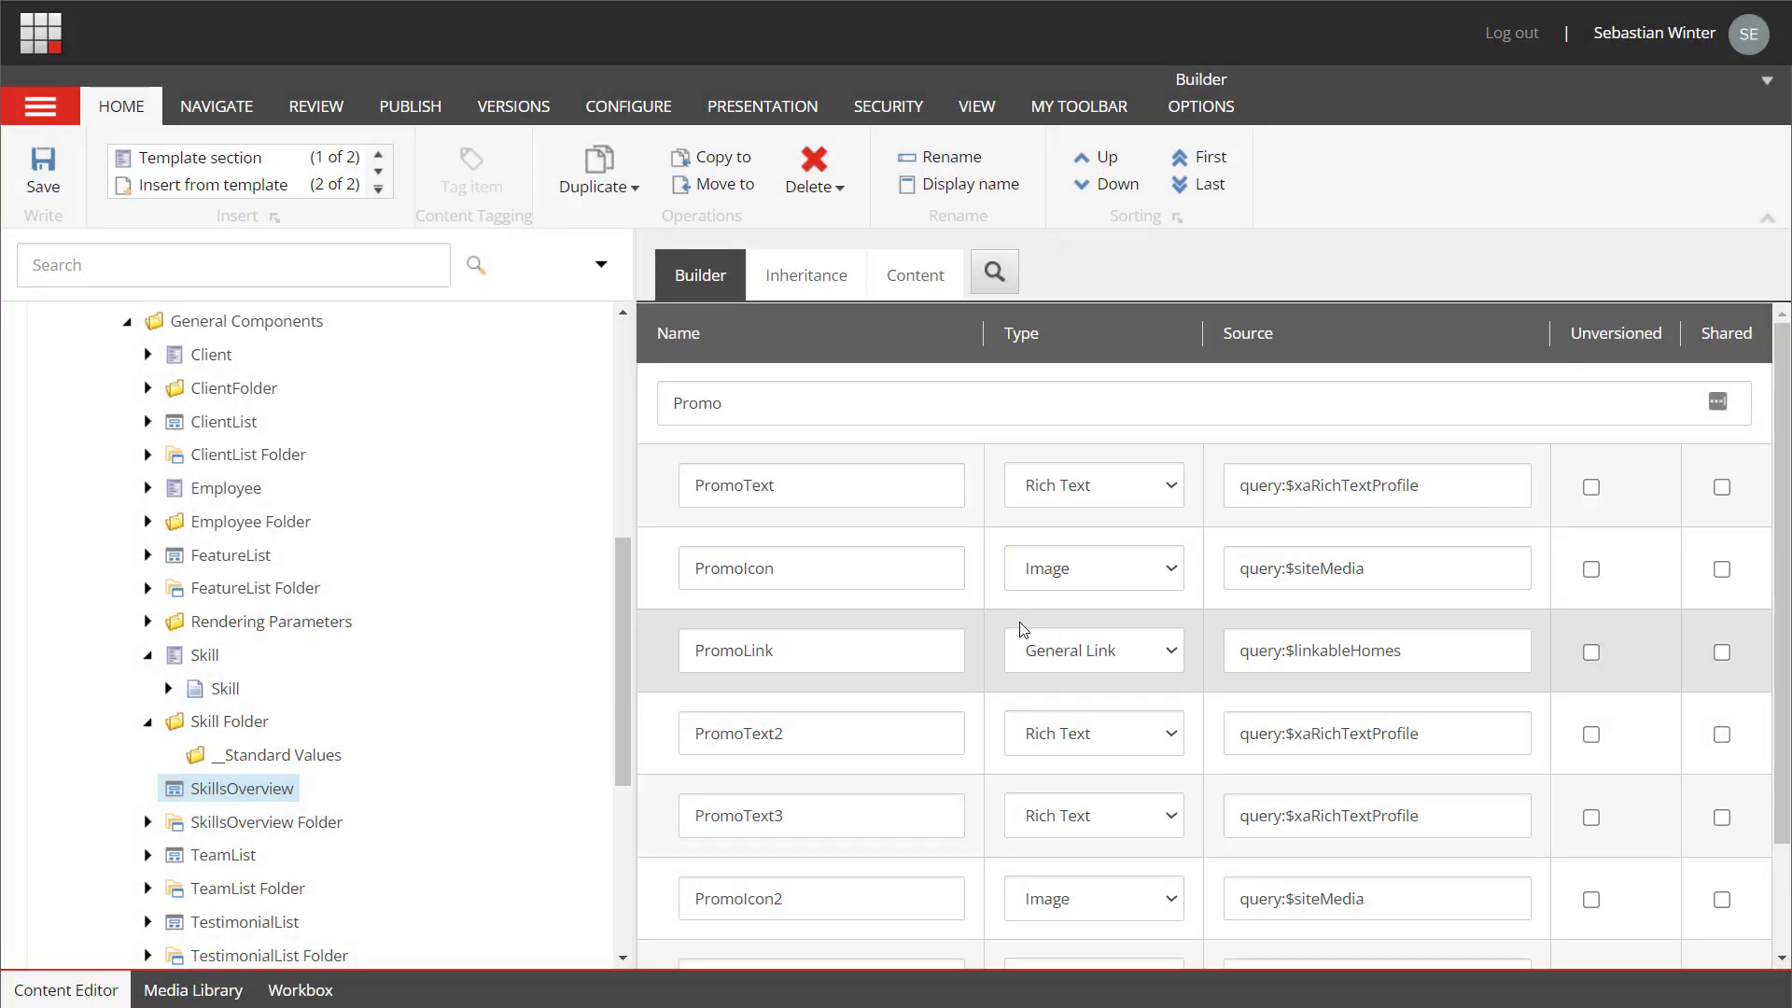
{"action": "right_click", "coordinate": [245, 793]}
{"action": "left_click", "coordinate": [229, 793]}
{"action": "left_click", "coordinate": [229, 793]}
- Add a Skills section with a single-line text field named Title to the SkillsOverview template
{"action": "left_click", "coordinate": [752, 401]}
{"action": "type", "text": "Skills"}
{"action": "key", "text": "Tab"}
{"action": "type", "text": "Title"}
- Add a field named IntroText of type Multi-Line Text to the Skills section
{"action": "left_click", "coordinate": [719, 568]}
{"action": "type", "text": "IntroText"}
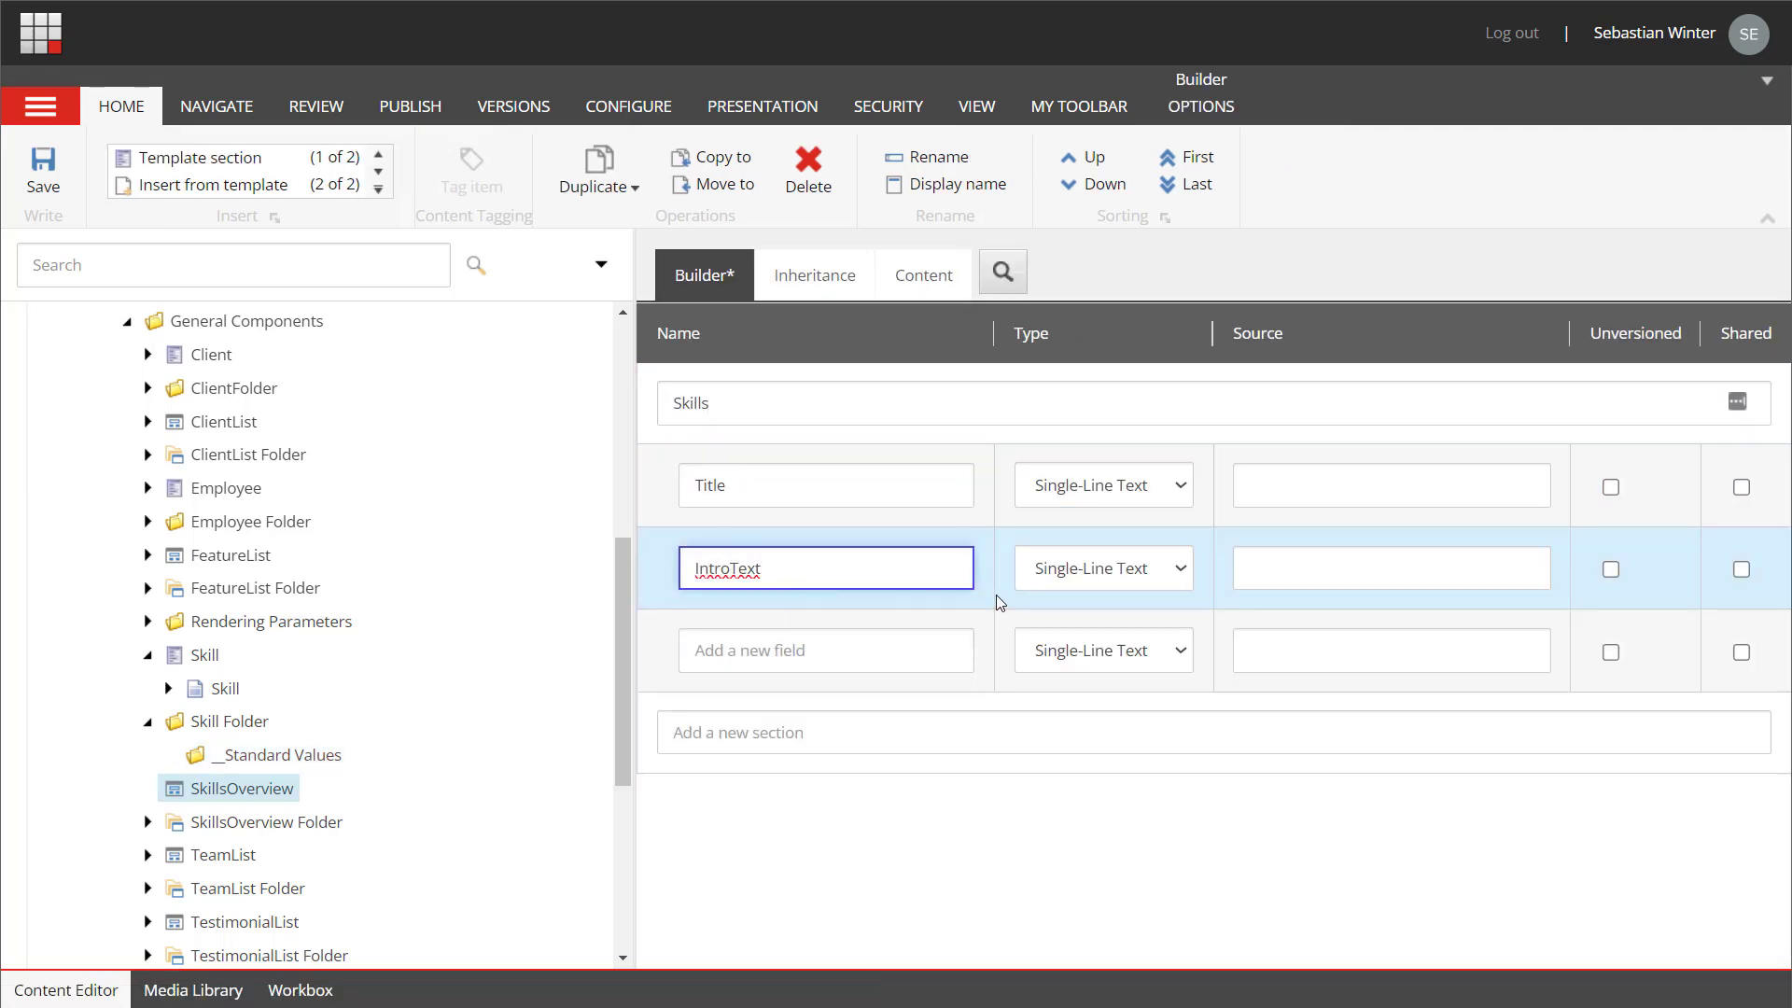
{"action": "left_click", "coordinate": [1101, 568]}
{"action": "left_click", "coordinate": [1101, 329]}
- Add a Multilist field named Skills with the source query:$site/Data/Skills/* to SkillsOverview, and save the template
{"action": "left_click", "coordinate": [788, 658]}
{"action": "type", "text": "Skills"}
{"action": "left_click", "coordinate": [1073, 654]}
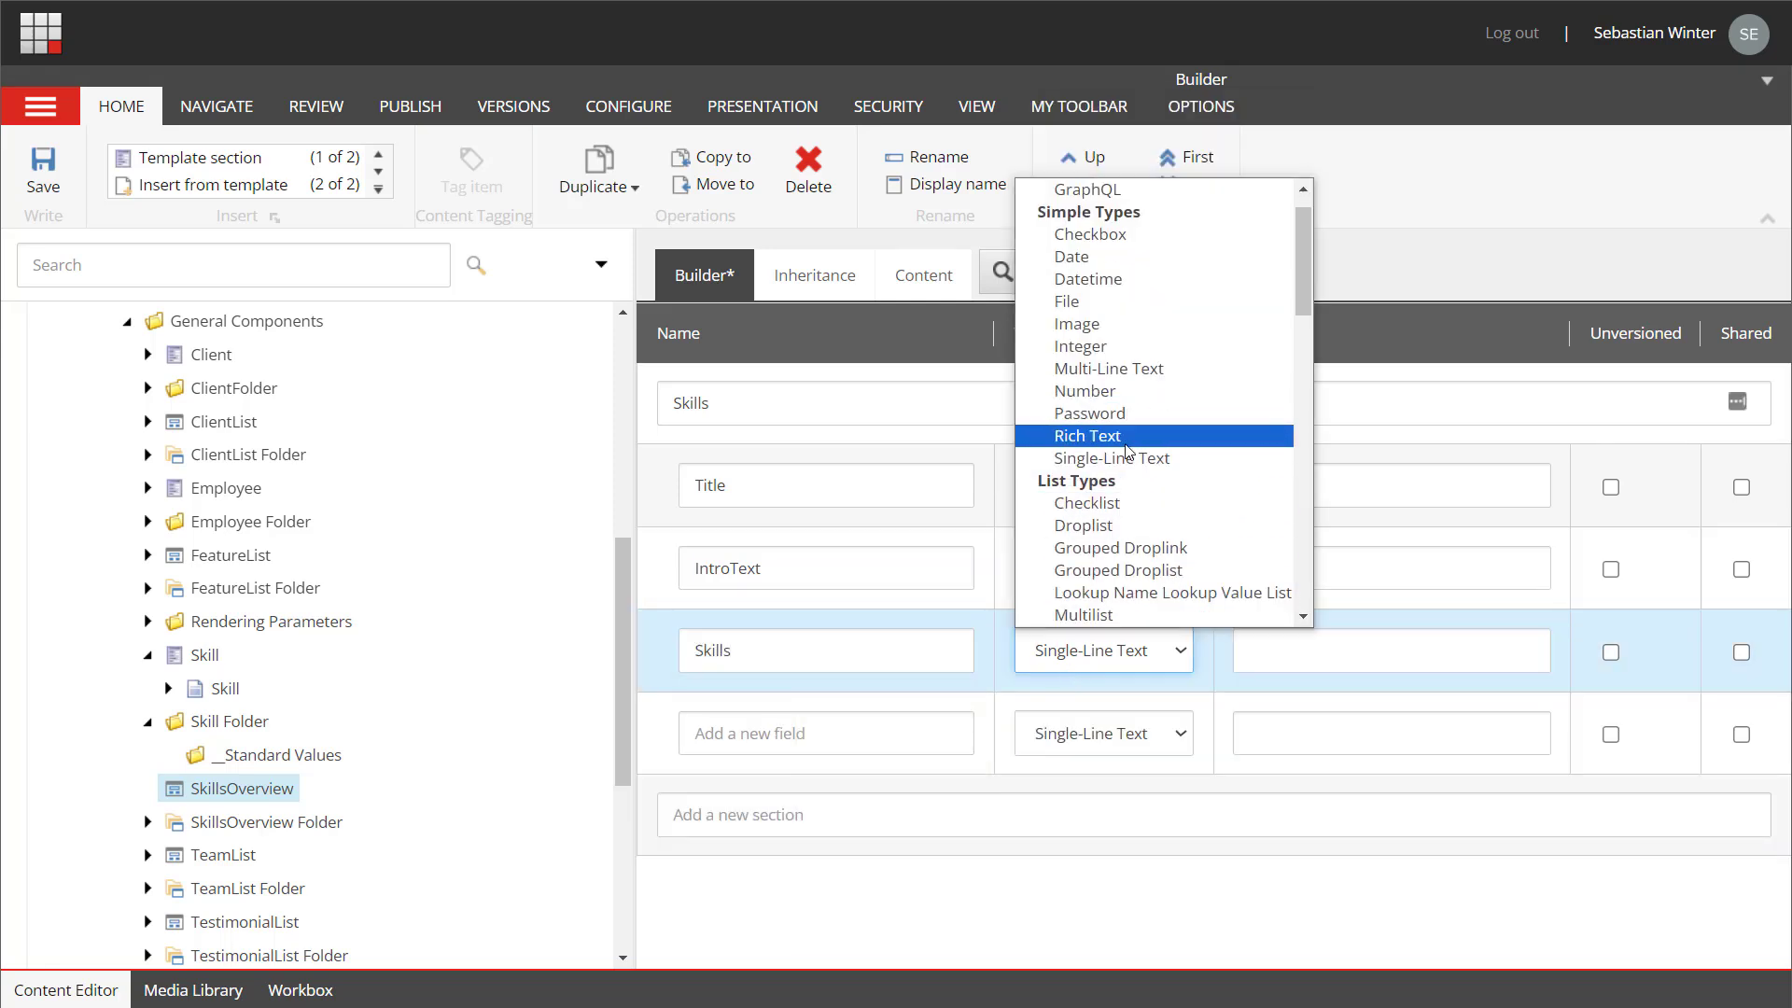
{"action": "left_click", "coordinate": [1082, 615]}
{"action": "left_click", "coordinate": [1258, 651]}
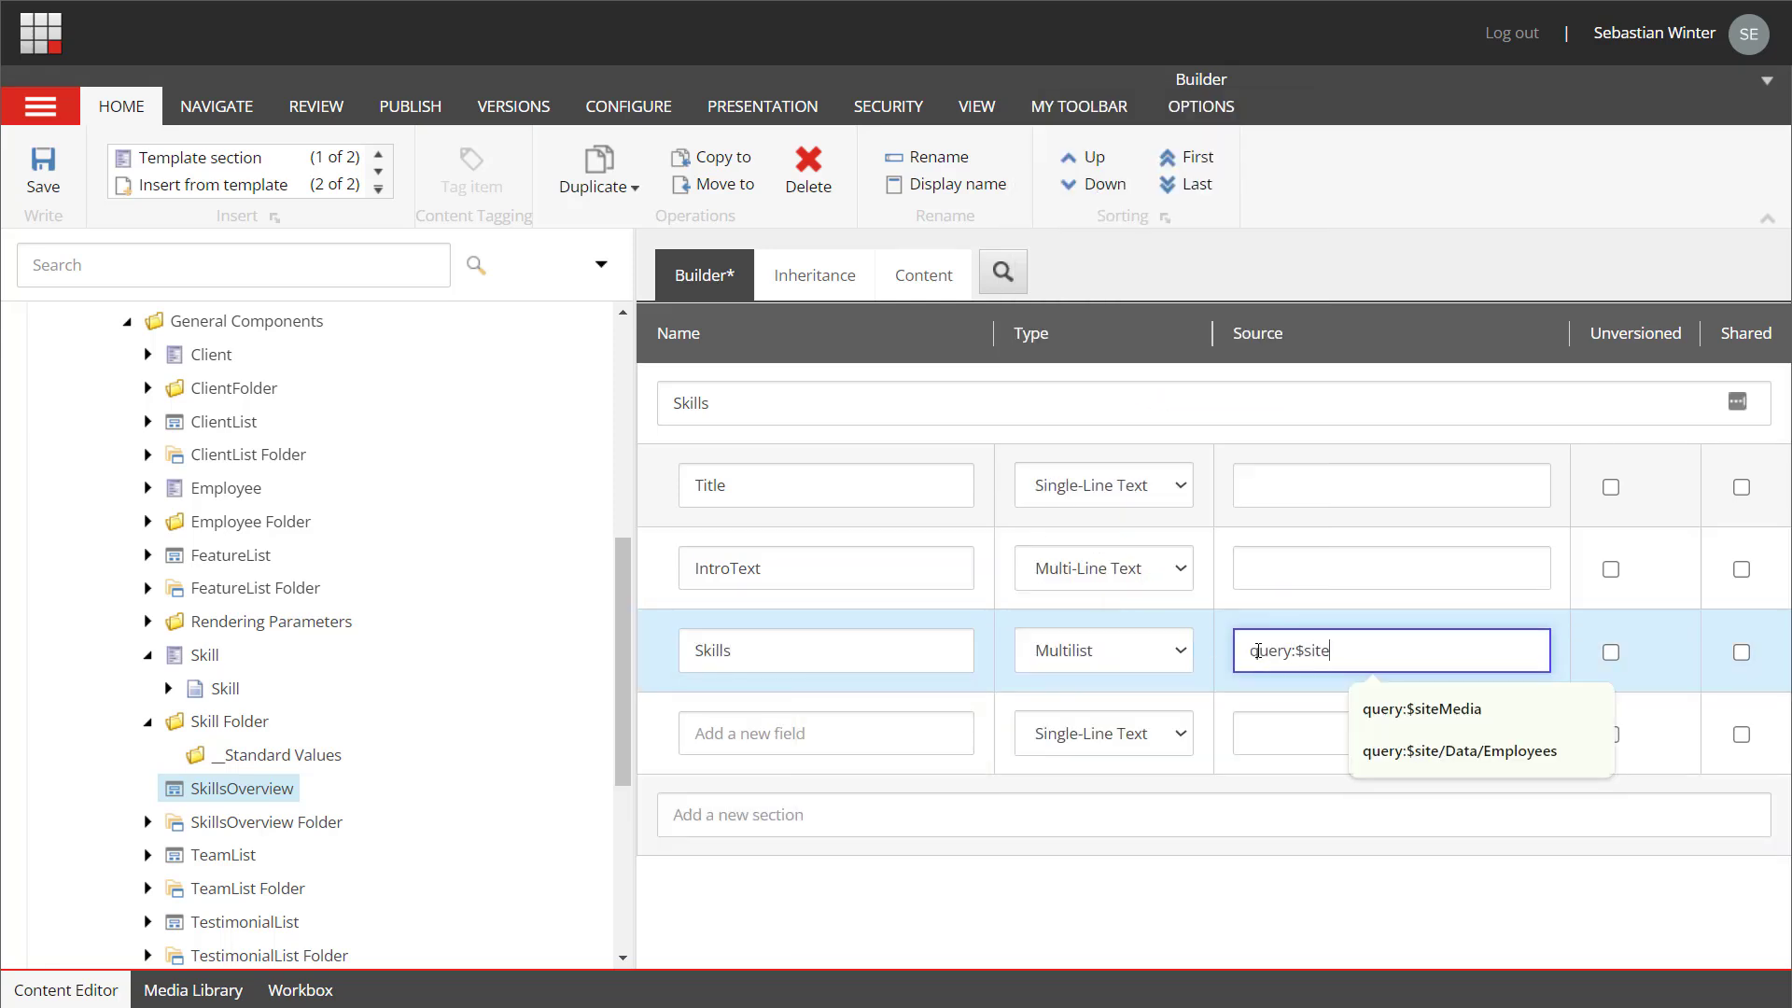
{"action": "key", "text": "ctrl+s"}
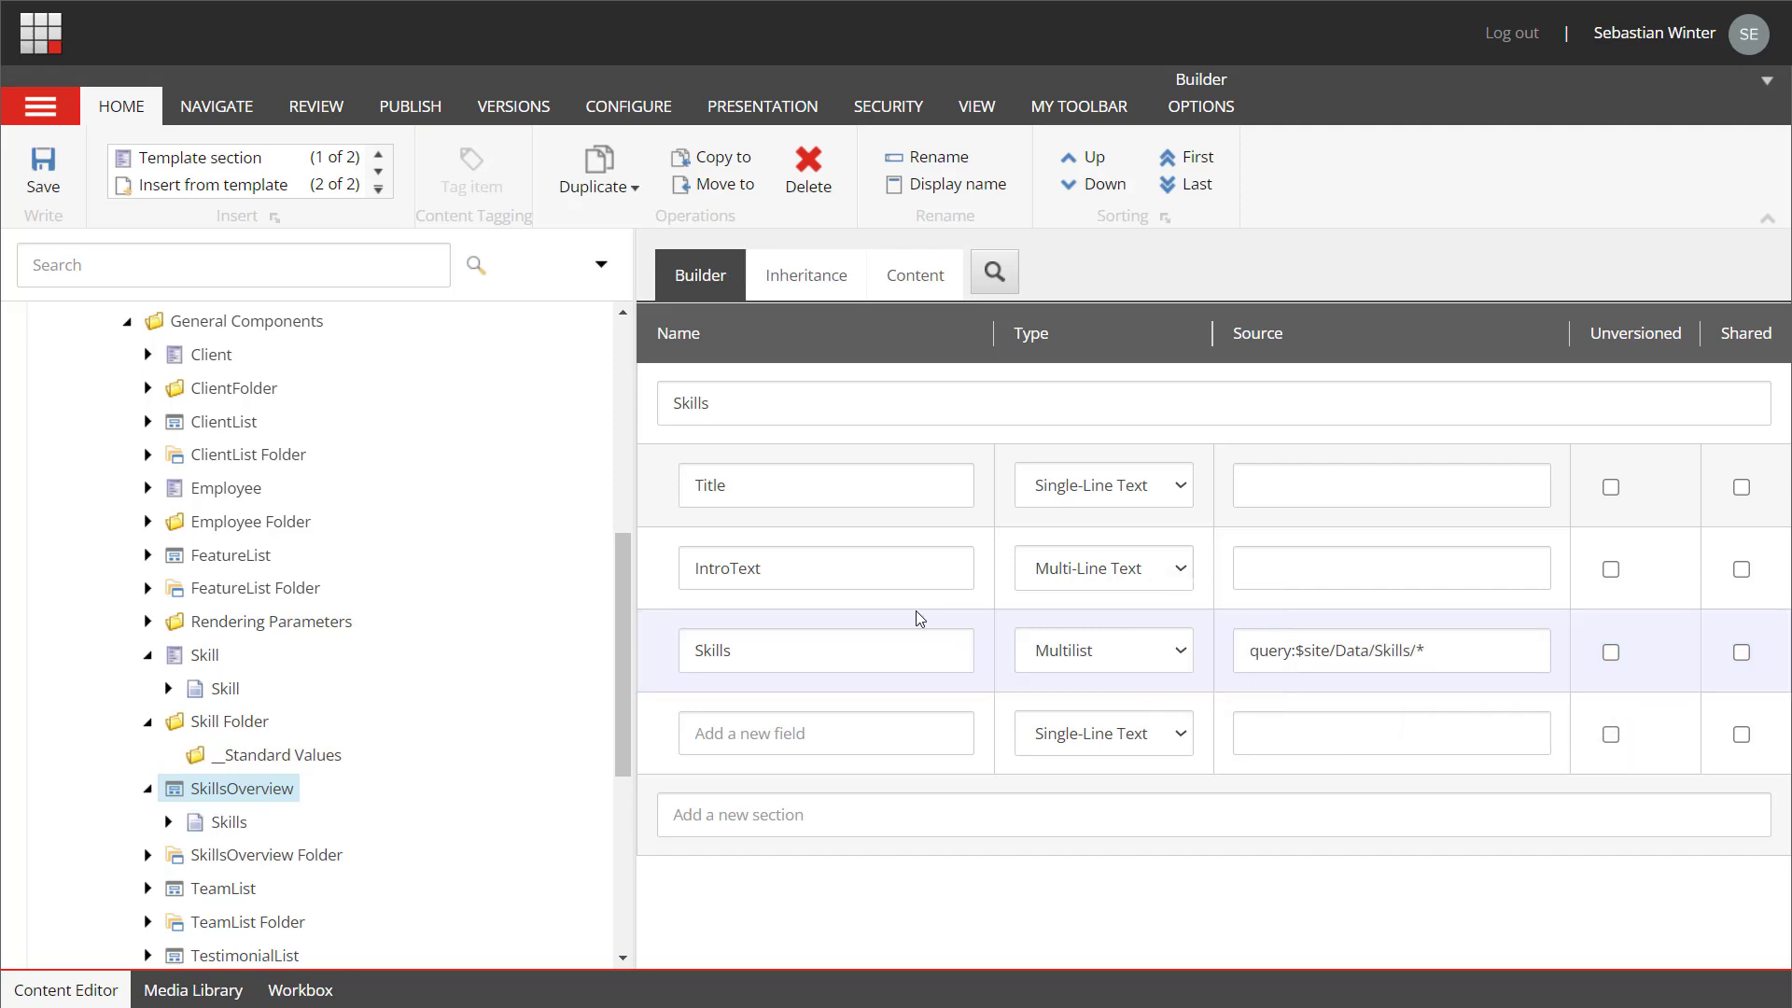
- Create a template named Testimonial Folder under General Components, based on the Standard template
{"action": "right_click", "coordinate": [308, 334]}
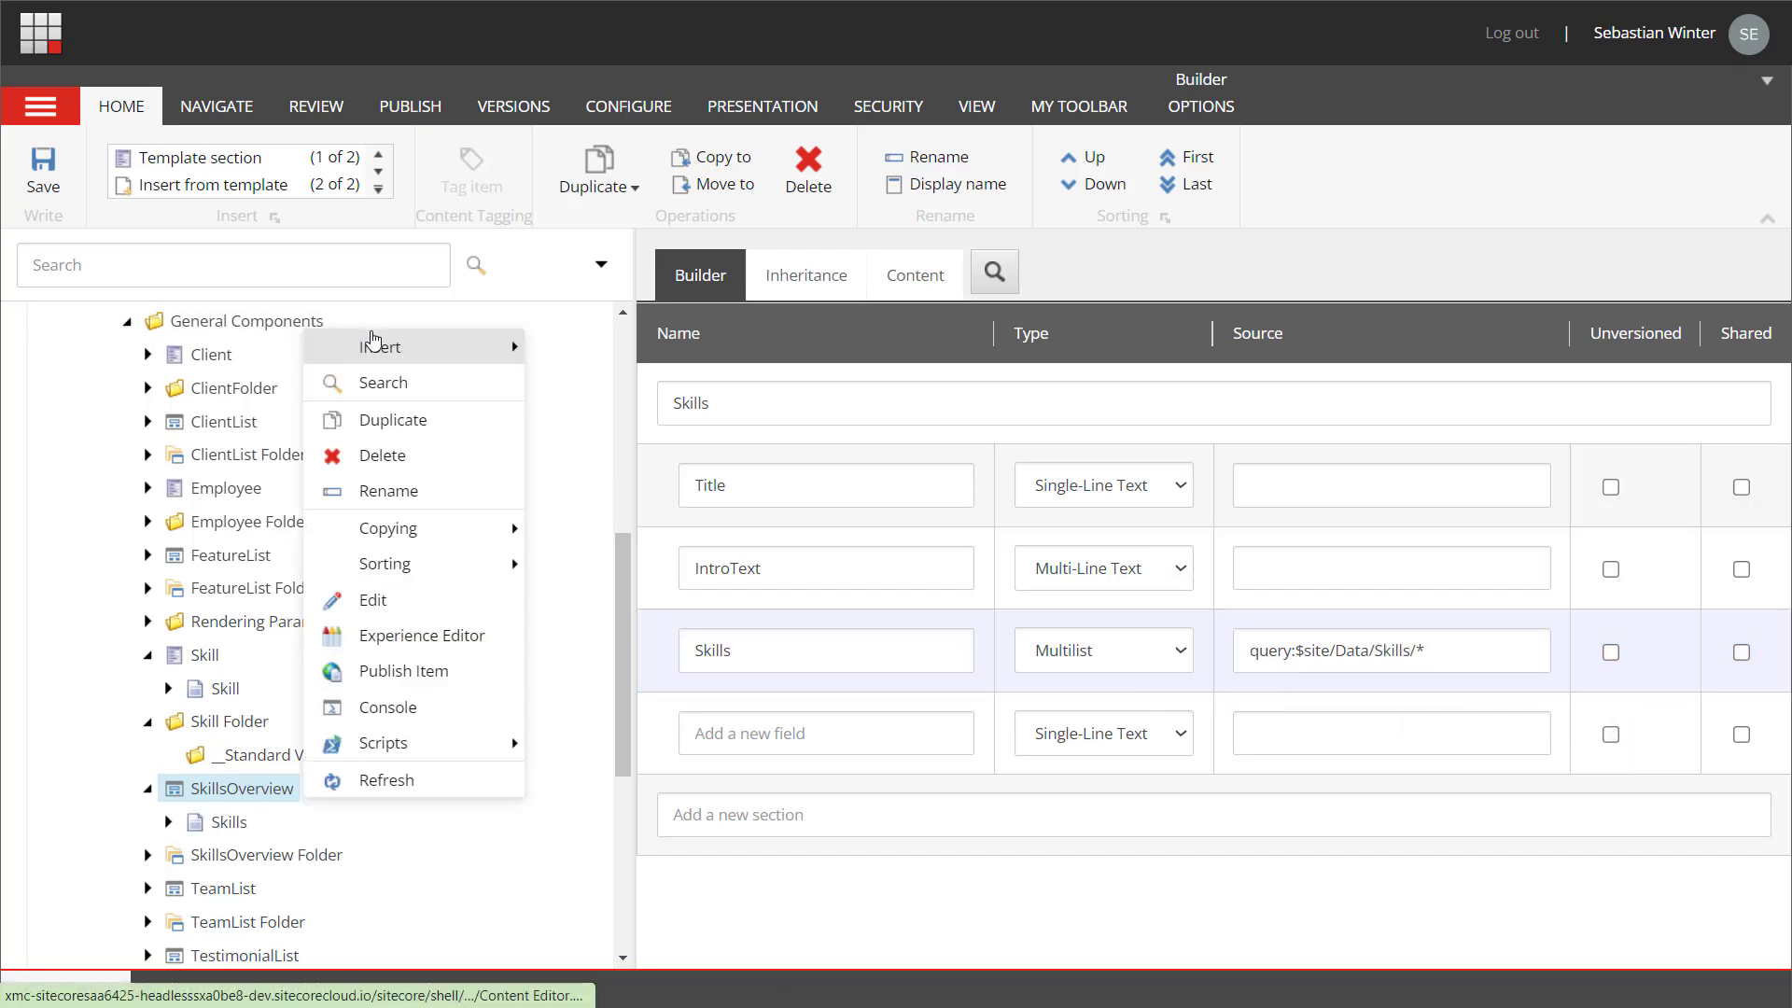
{"action": "mouse_move", "coordinate": [504, 348]}
{"action": "left_click", "coordinate": [562, 353]}
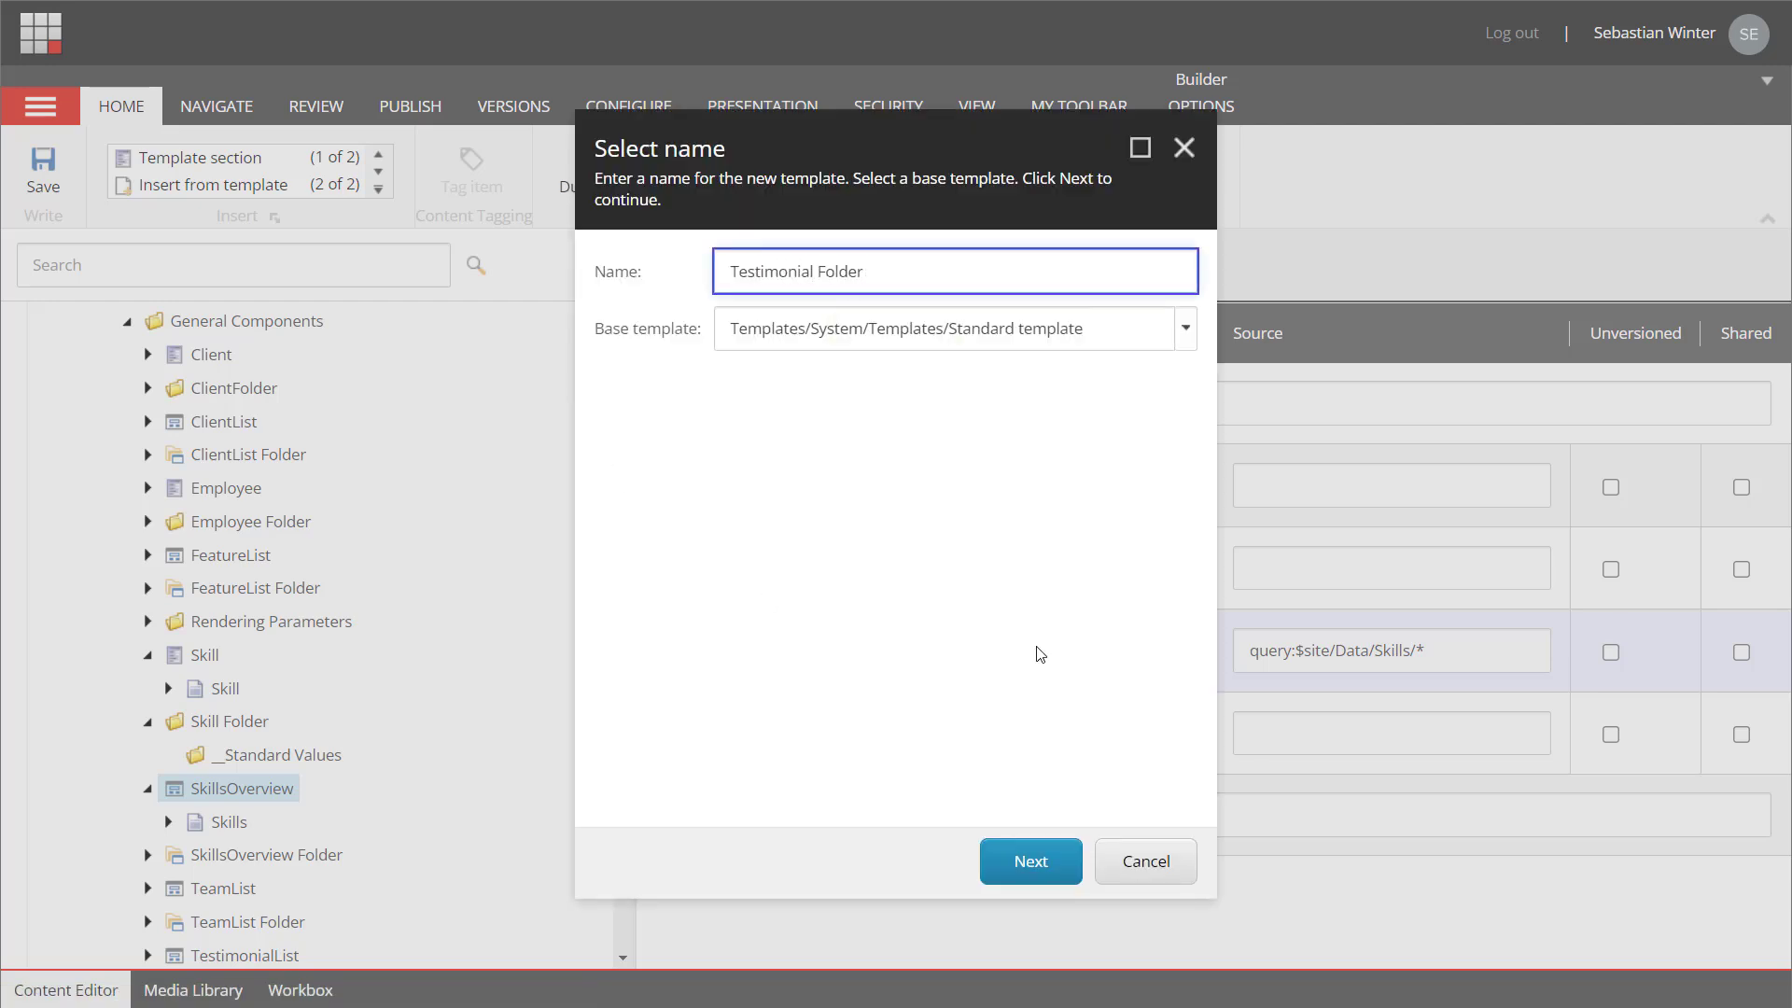
{"action": "left_click", "coordinate": [1027, 861]}
{"action": "left_click", "coordinate": [1026, 861]}
{"action": "left_click", "coordinate": [1119, 863]}
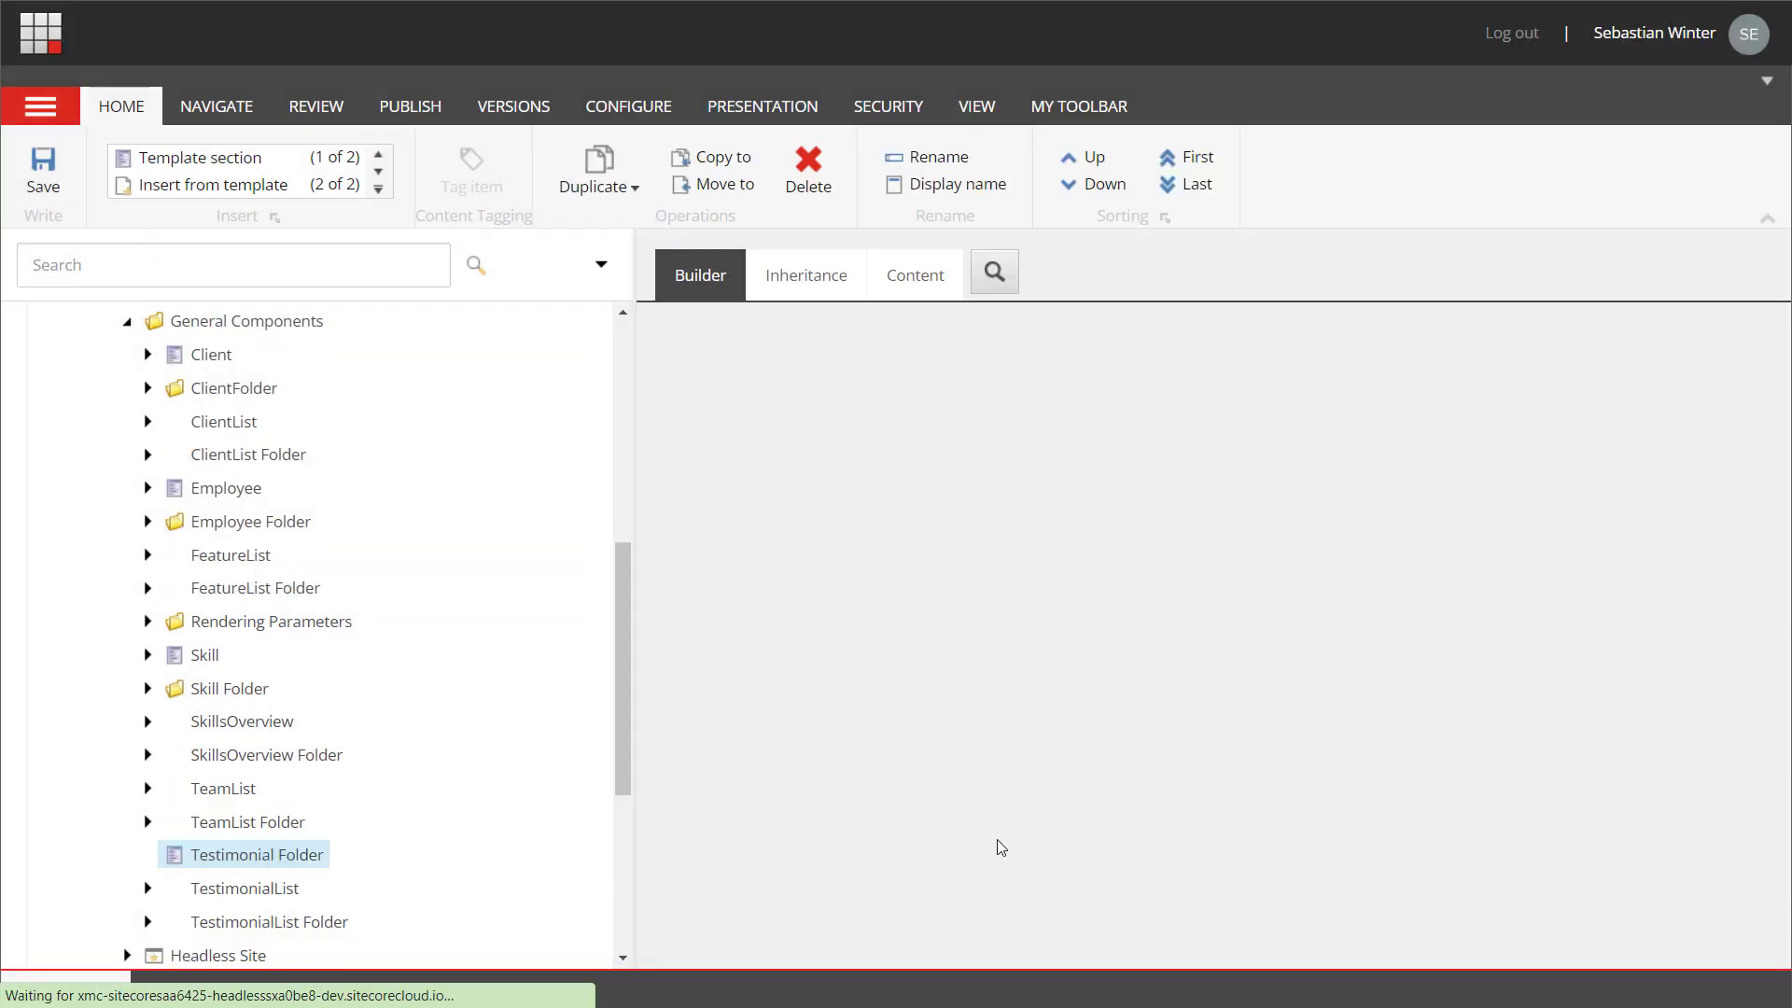
- Create a template named Testimonial in the General Components folder
{"action": "right_click", "coordinate": [324, 335]}
{"action": "mouse_move", "coordinate": [323, 338]}
{"action": "left_click", "coordinate": [560, 345]}
{"action": "type", "text": "Testim"}
{"action": "left_click", "coordinate": [1029, 860]}
{"action": "left_click", "coordinate": [1028, 861]}
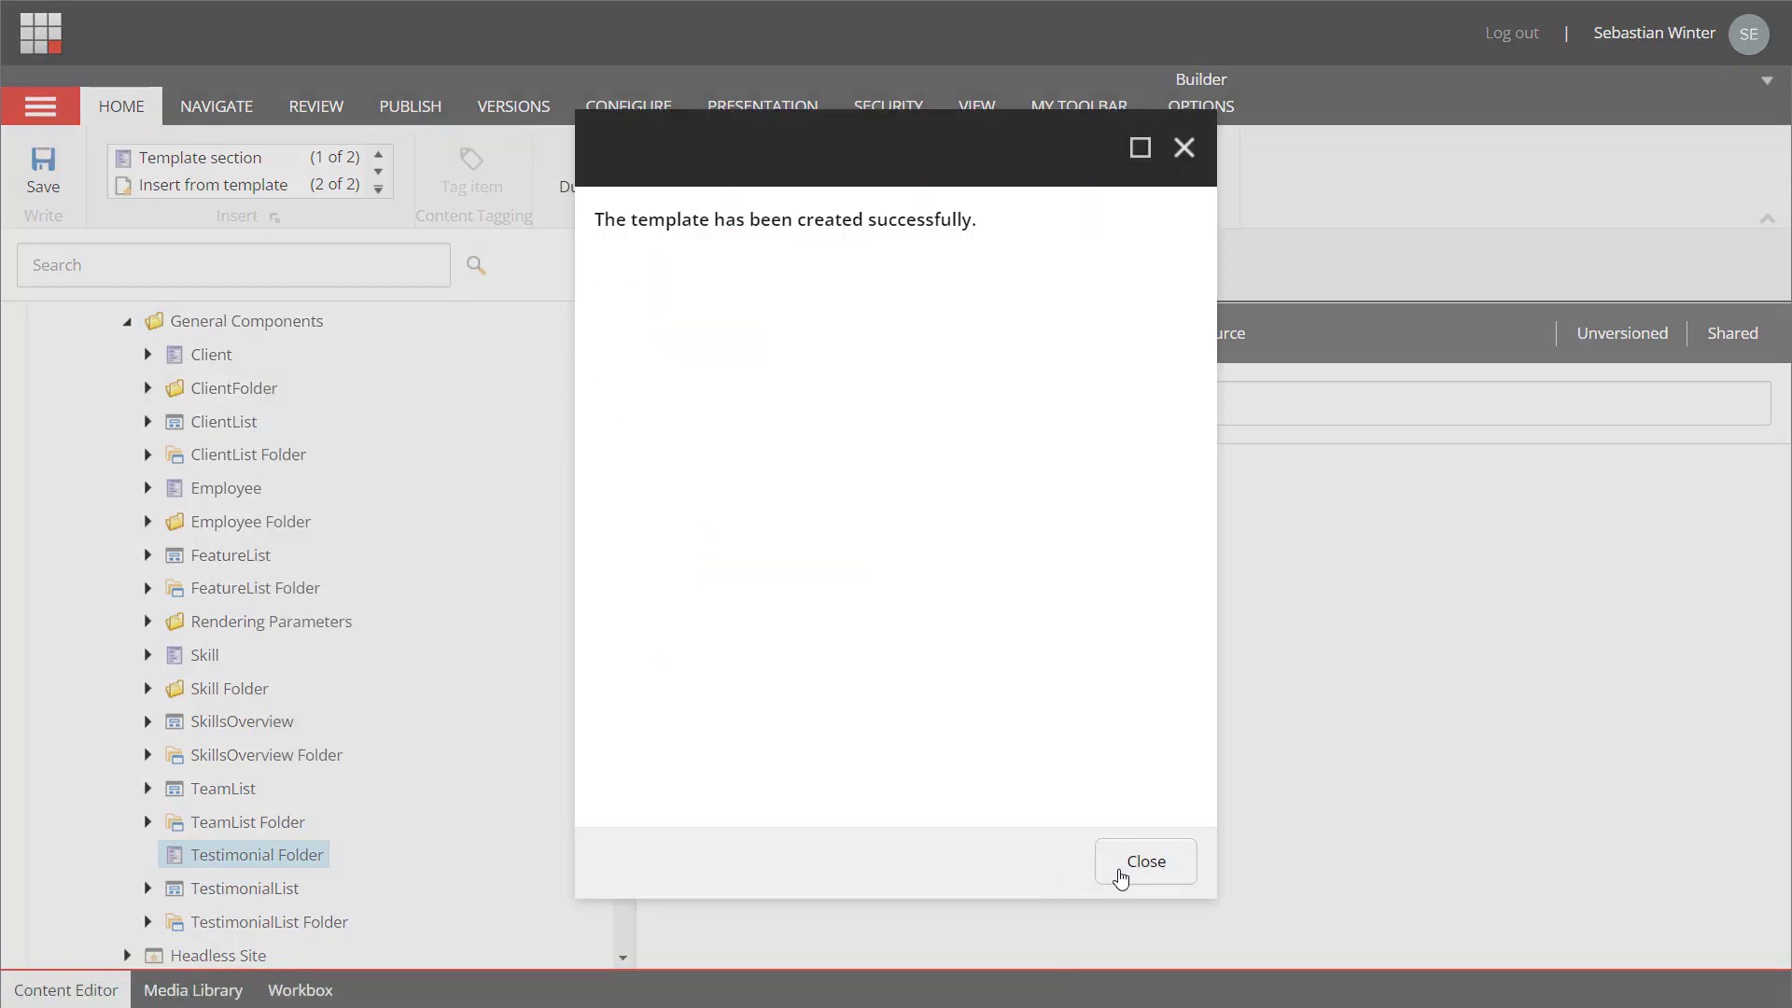
{"action": "left_click", "coordinate": [1140, 861]}
- Give the Testimonial Folder template the yellow folder icon and create its standard values
{"action": "left_click", "coordinate": [263, 888]}
{"action": "left_click", "coordinate": [628, 106]}
{"action": "left_click", "coordinate": [154, 156]}
{"action": "left_click", "coordinate": [149, 250]}
{"action": "left_click", "coordinate": [1162, 116]}
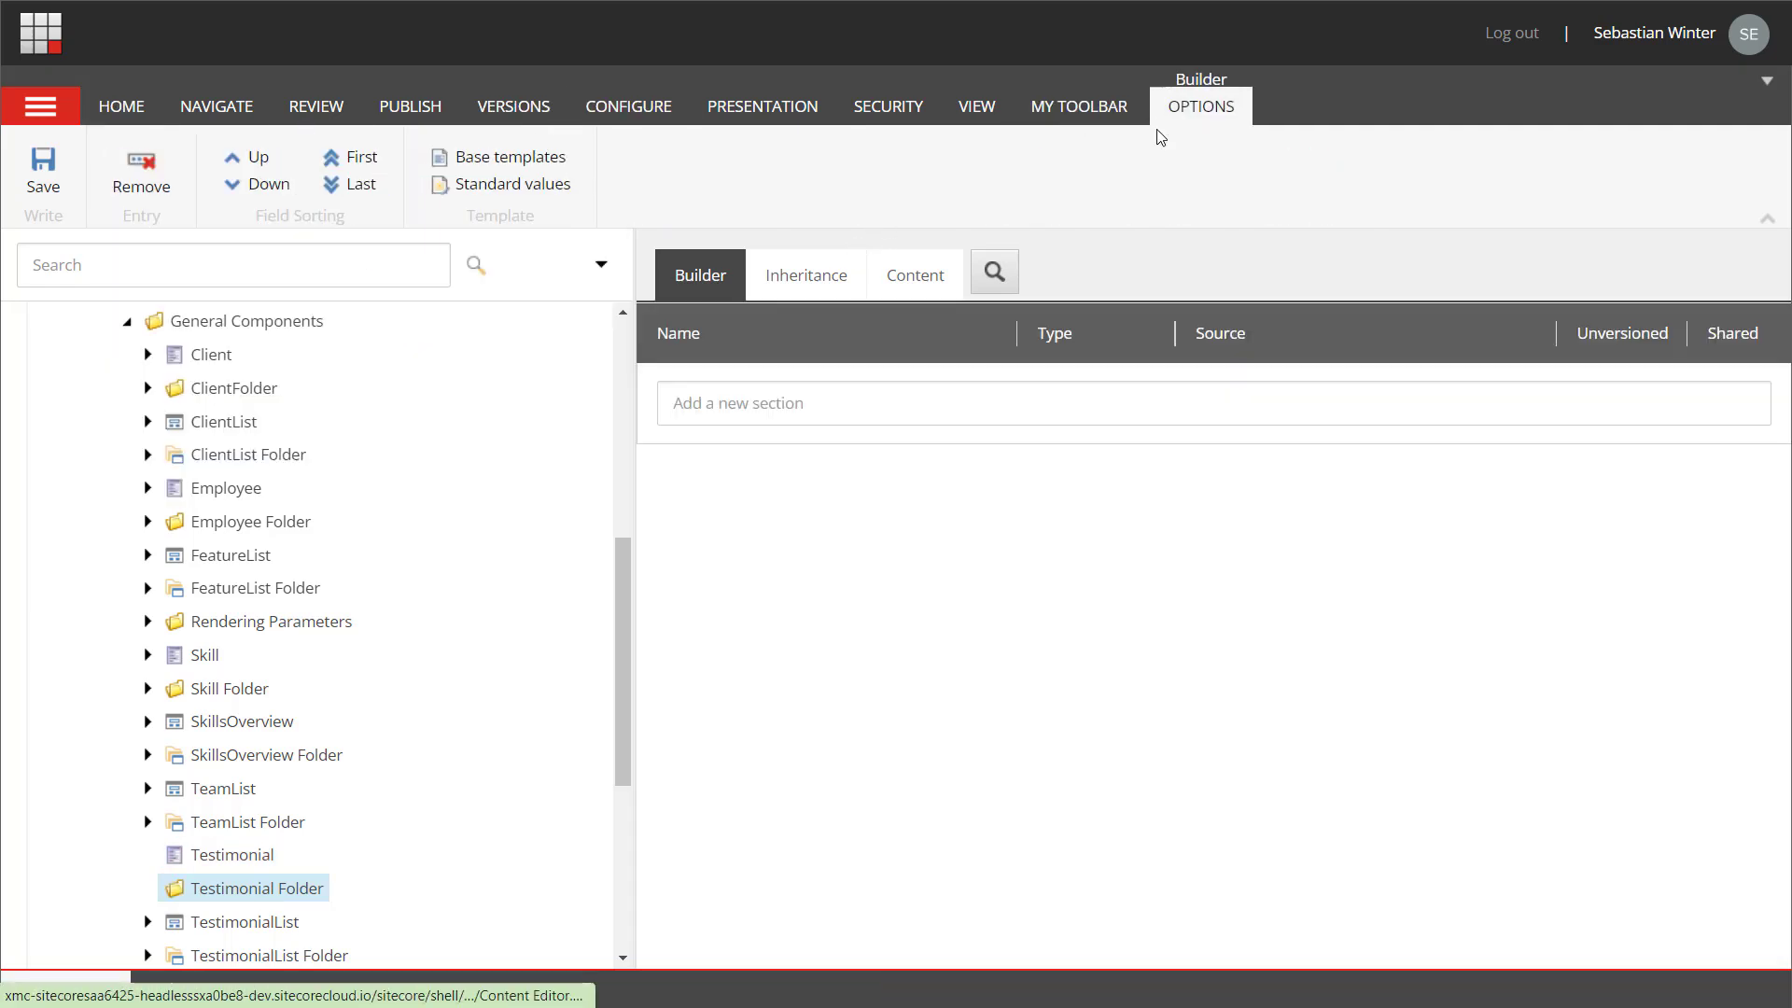
{"action": "left_click", "coordinate": [500, 186]}
- Assign the Testimonial template from Company DEV's General Components as an insert option on the Testimonial Folder standard values
{"action": "left_click", "coordinate": [628, 105]}
{"action": "left_click", "coordinate": [1190, 148]}
{"action": "left_click", "coordinate": [380, 514]}
{"action": "left_click", "coordinate": [401, 548]}
{"action": "left_click", "coordinate": [422, 613]}
{"action": "scroll", "coordinate": [523, 719], "scroll_direction": "down", "scroll_amount": 3}
{"action": "scroll", "coordinate": [551, 719], "scroll_direction": "down", "scroll_amount": 2}
{"action": "double_click", "coordinate": [549, 695]}
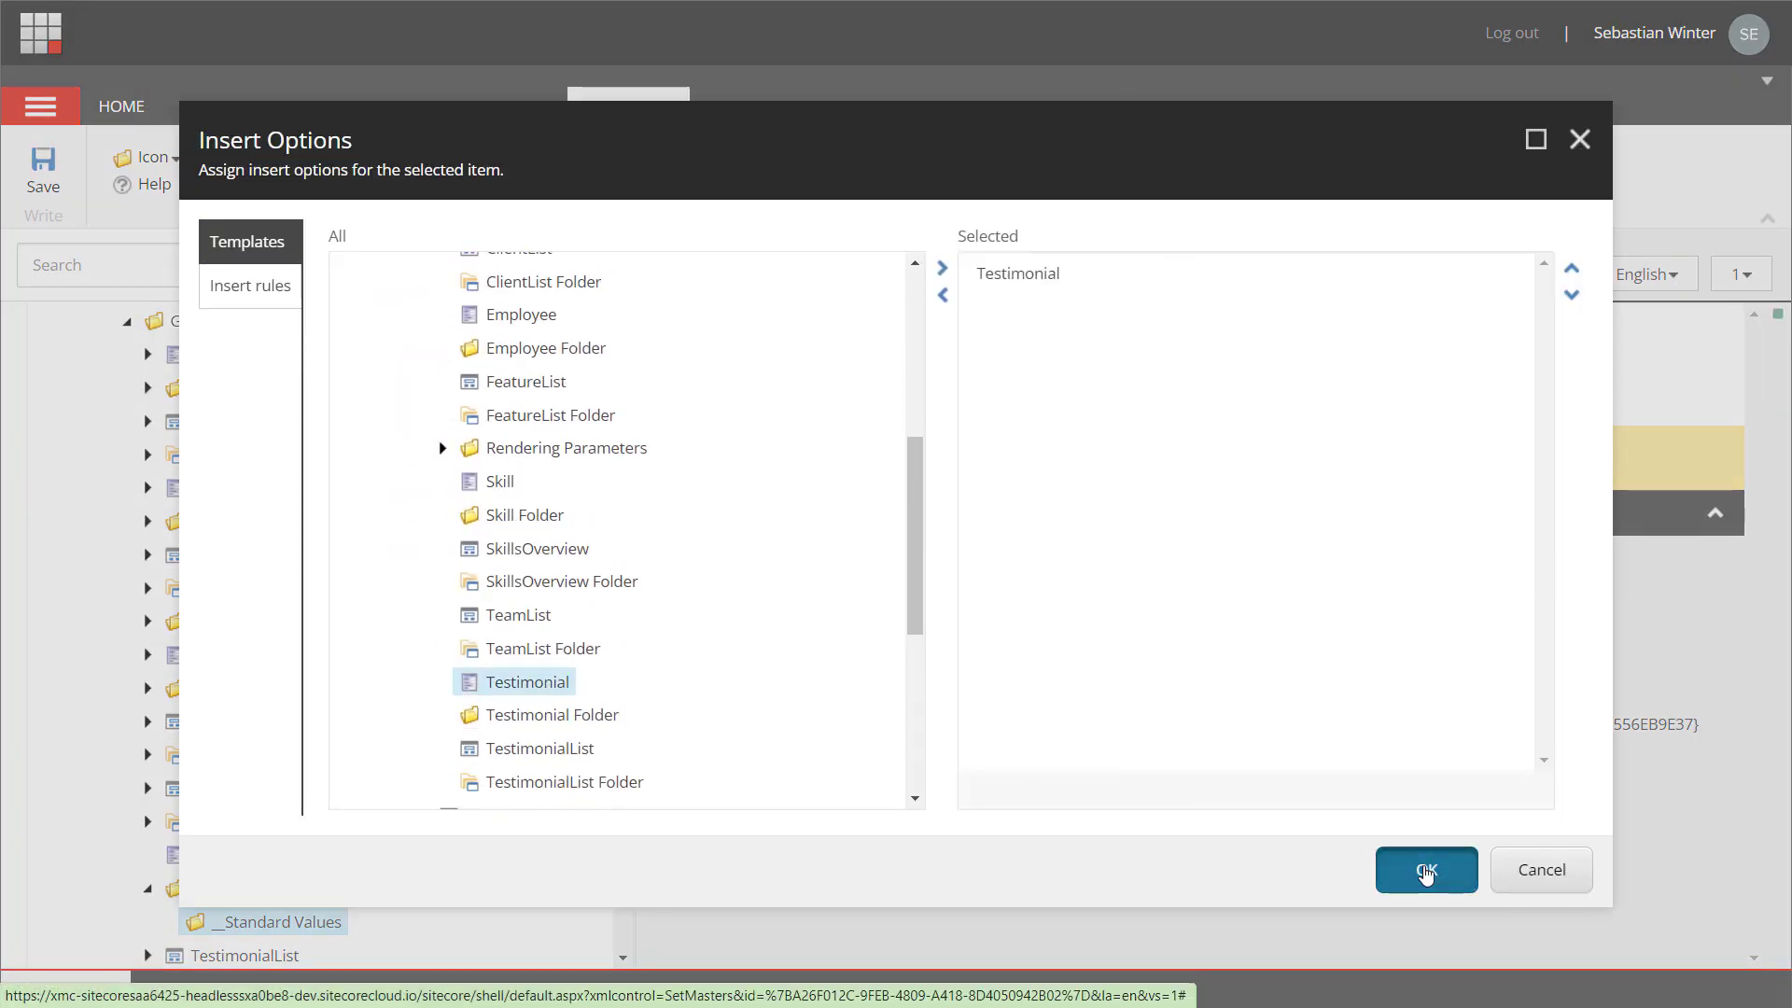
{"action": "left_click", "coordinate": [1417, 872]}
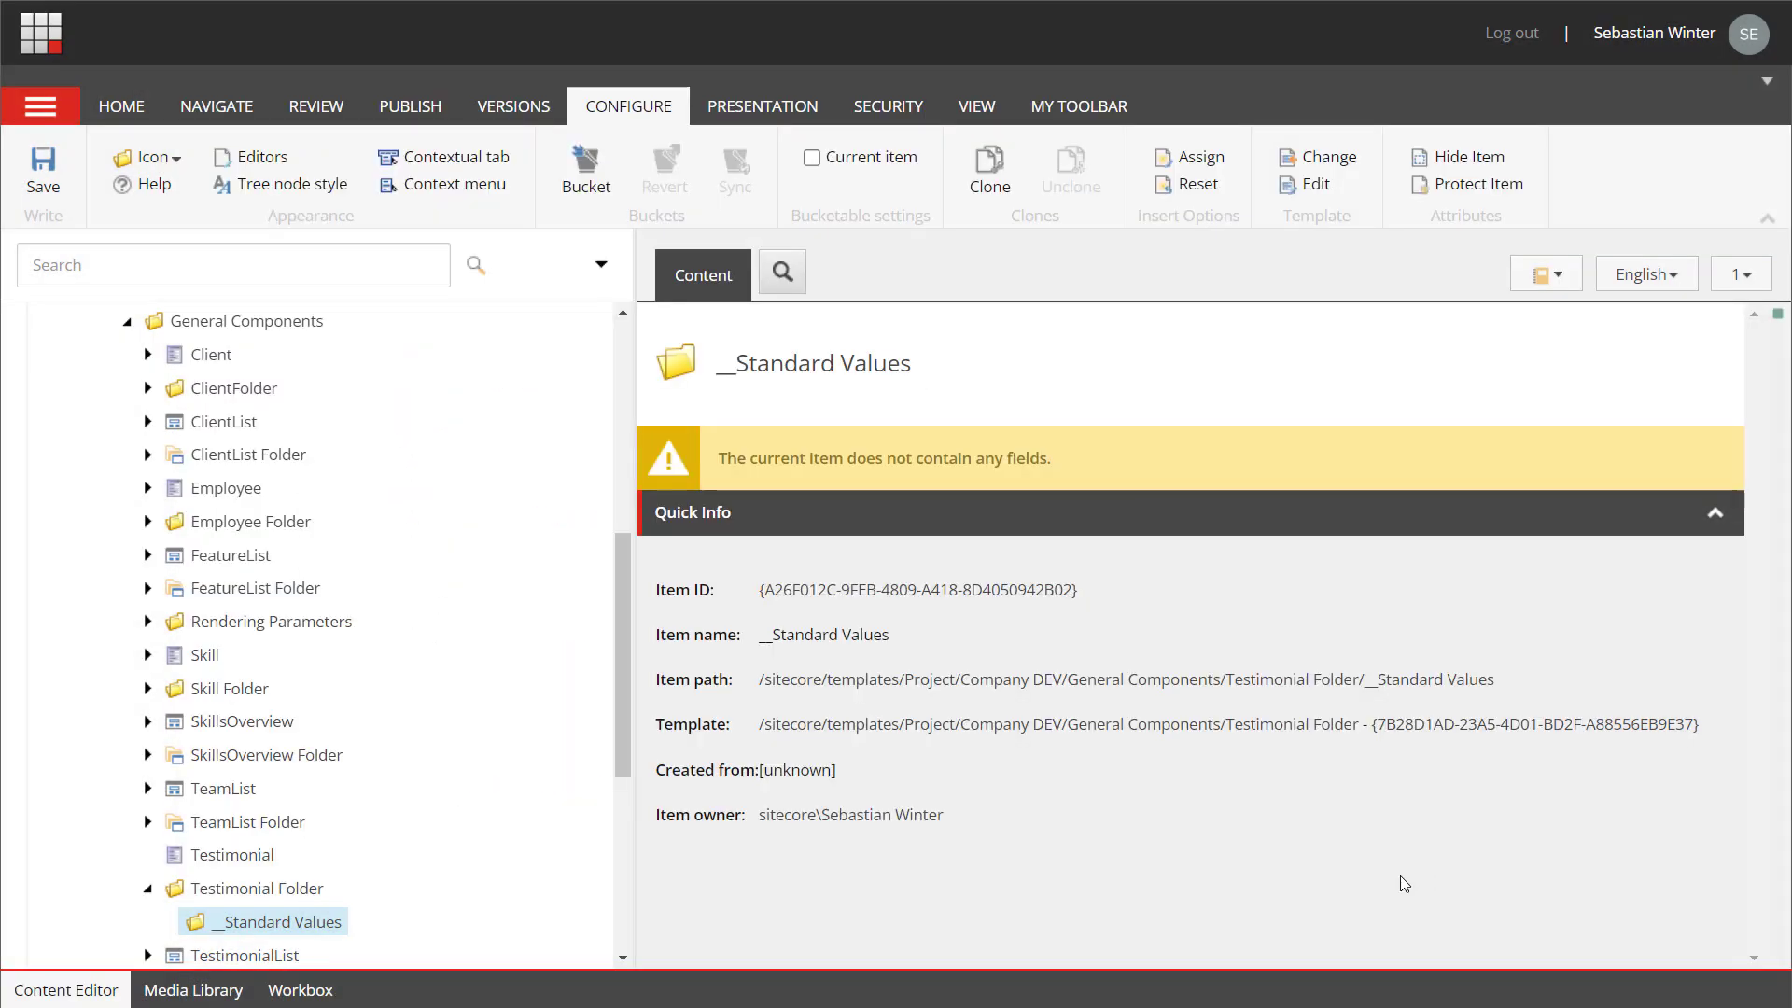
- Add a Testimonial section with single-line text fields named Name and Role to the Testimonial template
{"action": "left_click", "coordinate": [242, 855]}
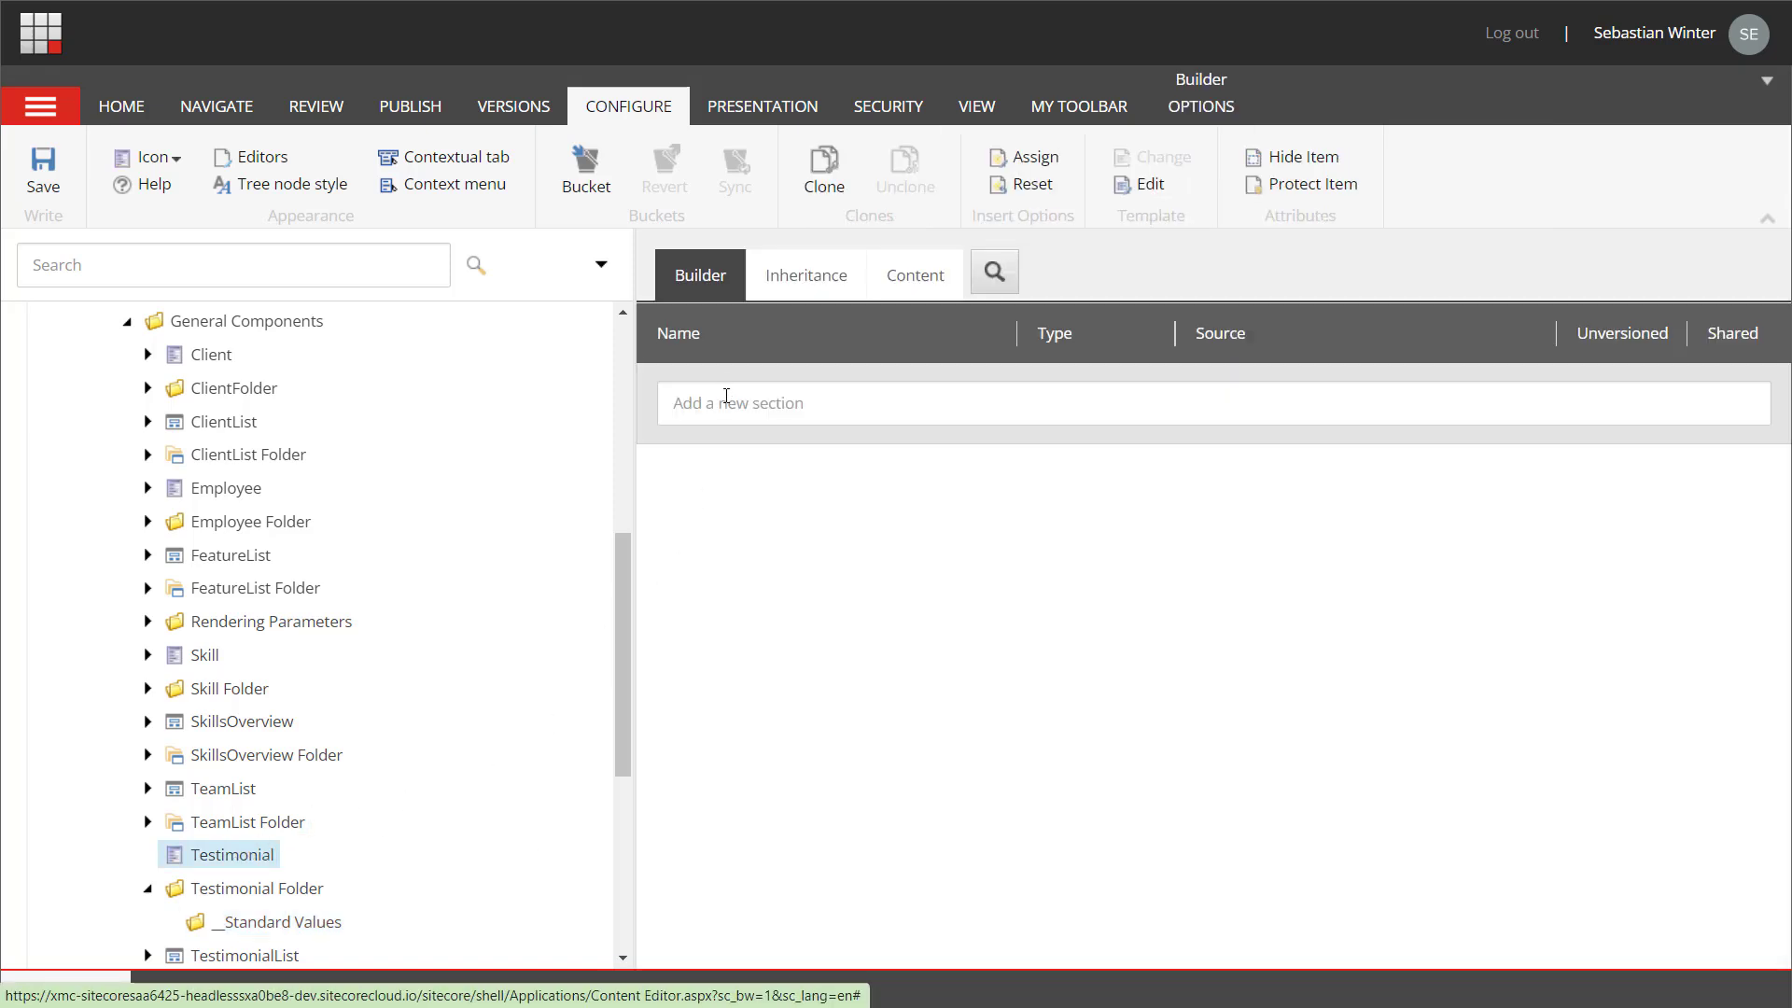
{"action": "left_click", "coordinate": [724, 401]}
{"action": "type", "text": "Te"}
{"action": "left_click", "coordinate": [712, 485]}
{"action": "type", "text": "Name"}
{"action": "left_click", "coordinate": [731, 565]}
{"action": "type", "text": "Role"}
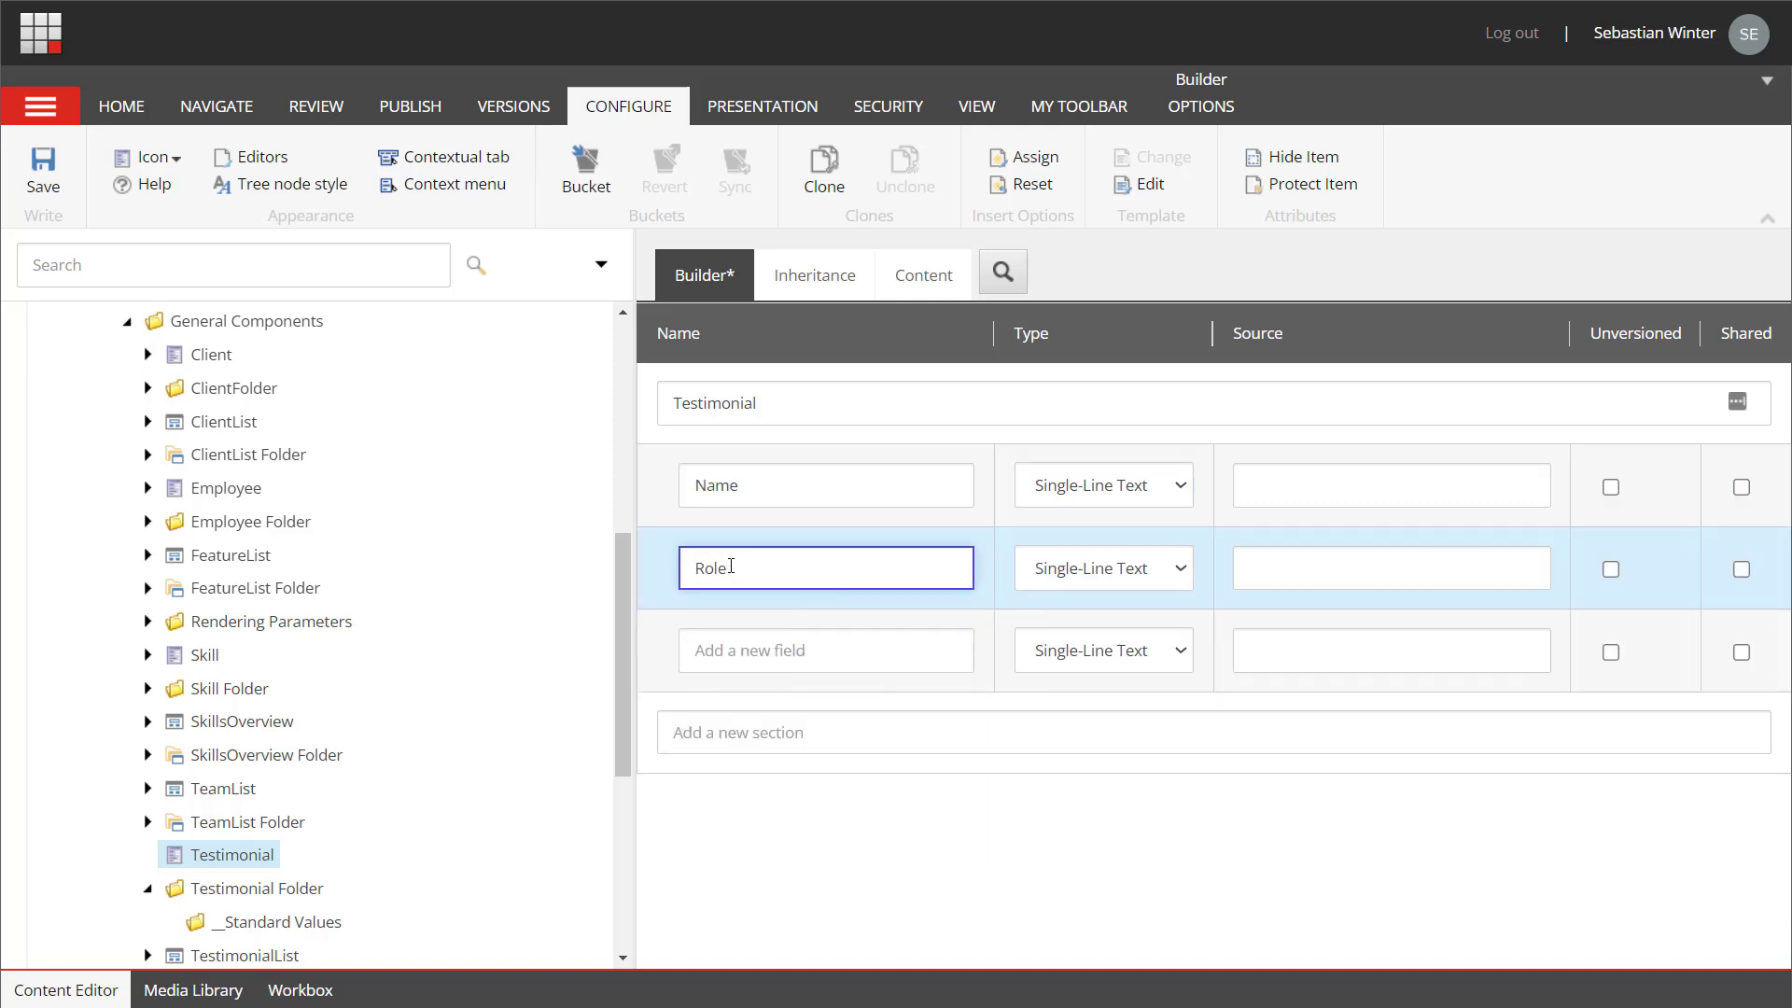
- Add a field named Image of type Image with the source query:$siteMedia to the Testimonial section
{"action": "left_click", "coordinate": [733, 650]}
{"action": "type", "text": "Image"}
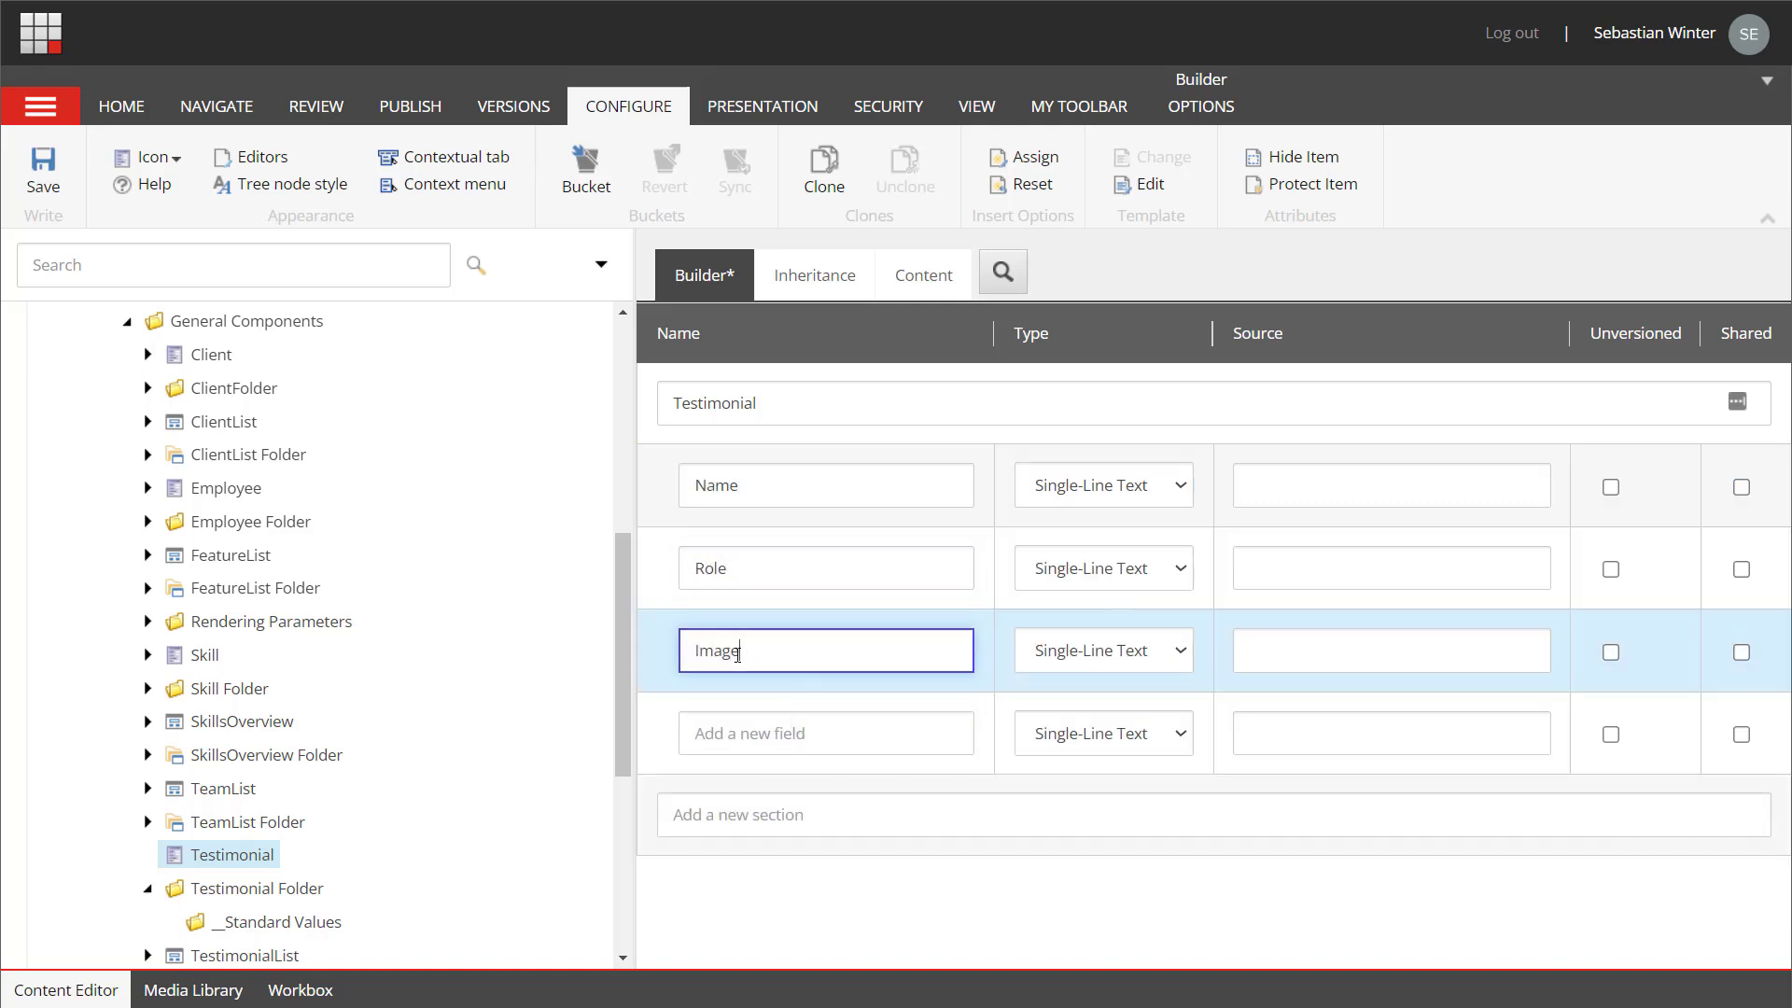
{"action": "left_click", "coordinate": [1150, 665]}
{"action": "scroll", "coordinate": [1151, 373], "scroll_direction": "down", "scroll_amount": 1}
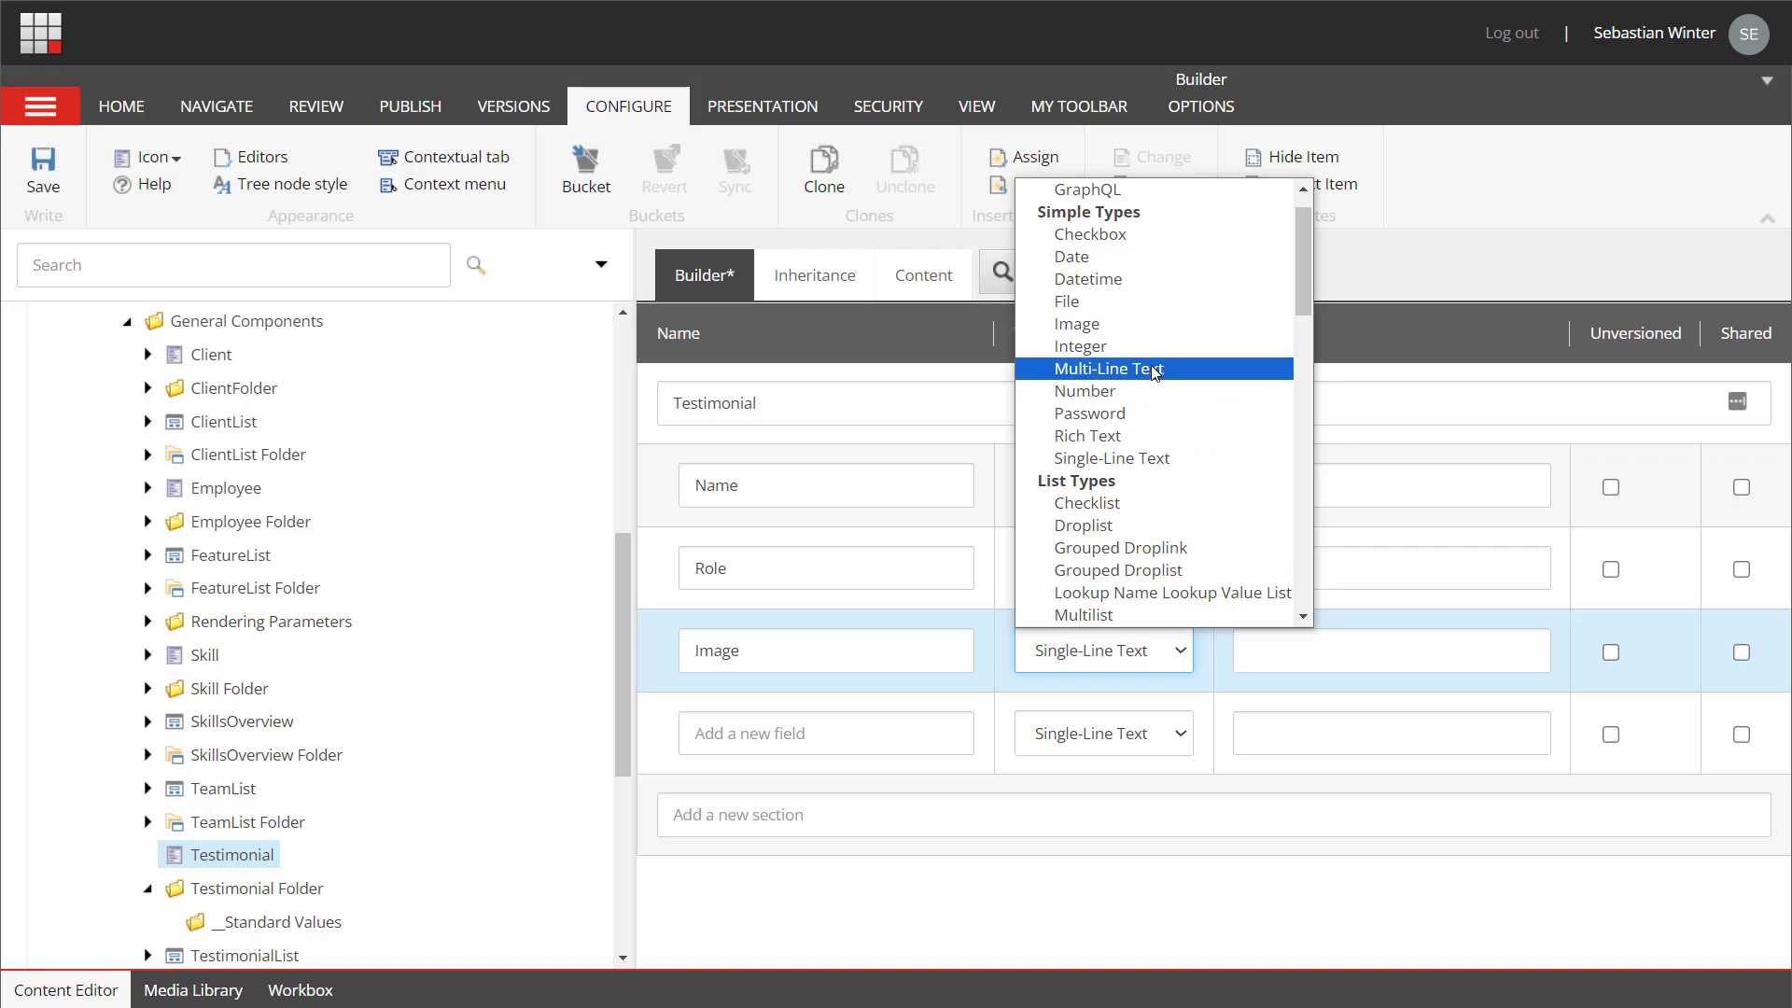
{"action": "left_click", "coordinate": [1155, 320]}
{"action": "left_click", "coordinate": [1278, 660]}
{"action": "type", "text": "query"}
{"action": "left_click", "coordinate": [1421, 708]}
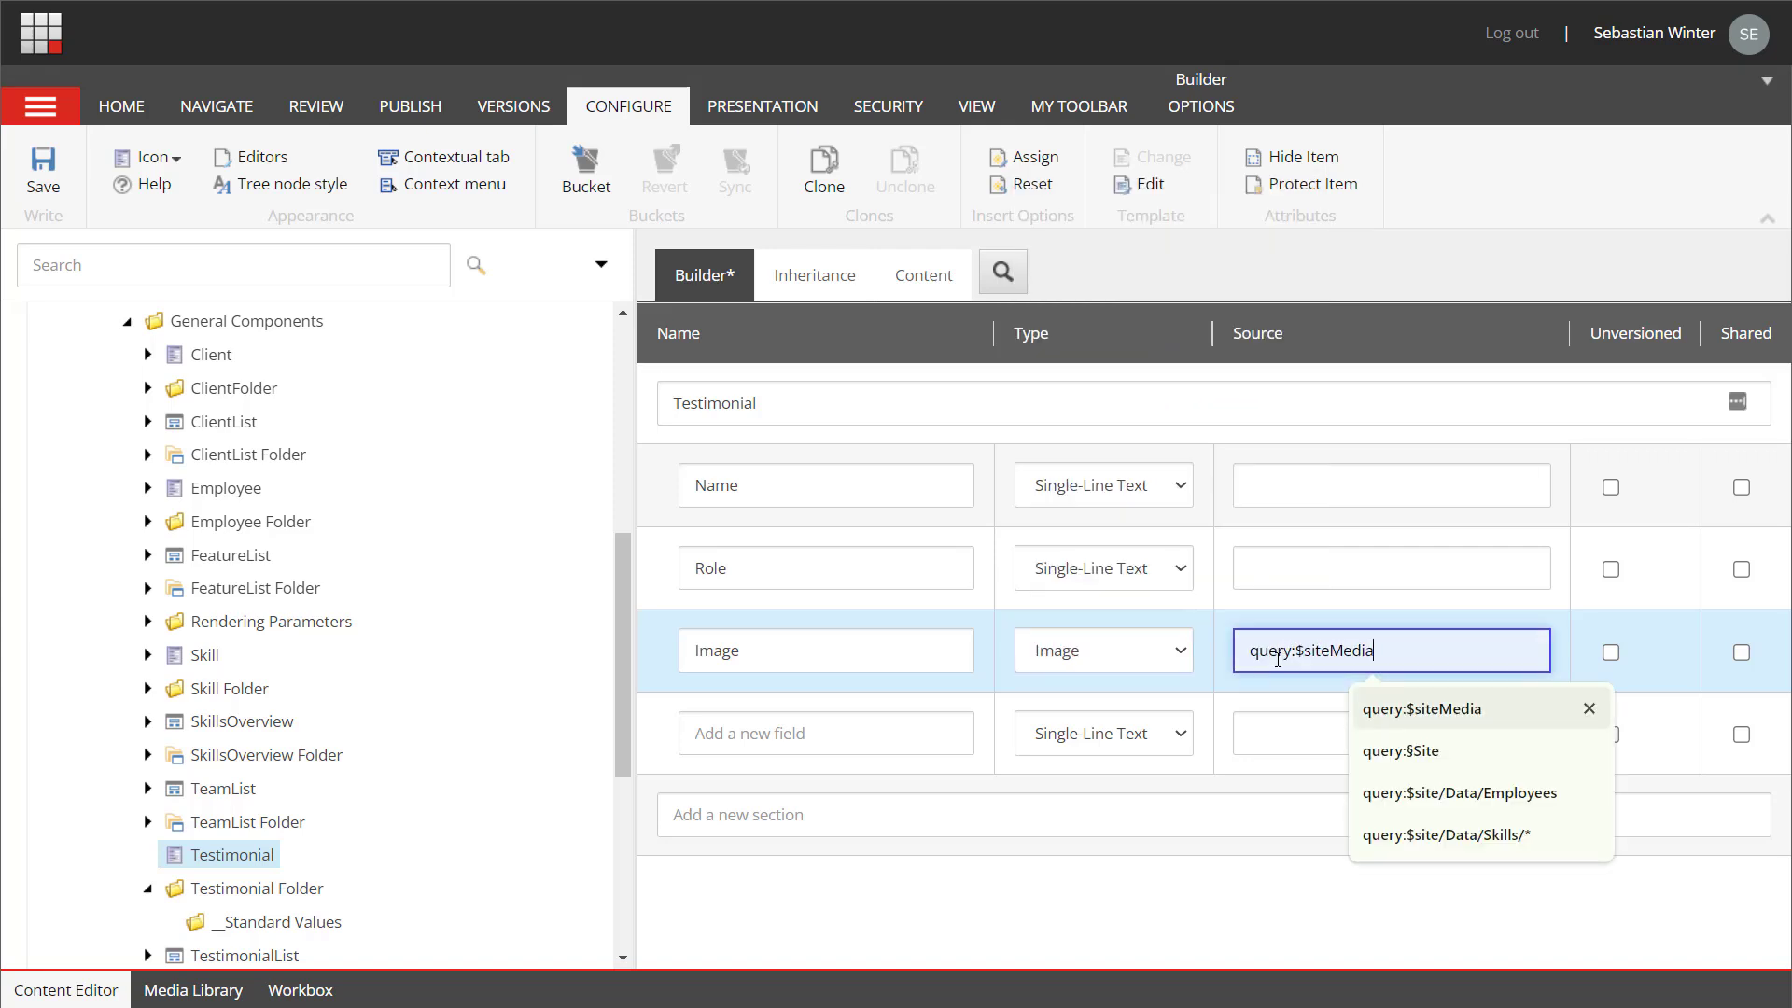
- Add a field named Quote of type Multi-Line Text to the Testimonial section and save the template
{"action": "left_click", "coordinate": [876, 733]}
{"action": "type", "text": "Quote"}
{"action": "left_click", "coordinate": [1104, 734]}
{"action": "left_click", "coordinate": [1139, 452]}
{"action": "key", "text": "ctrl+s"}
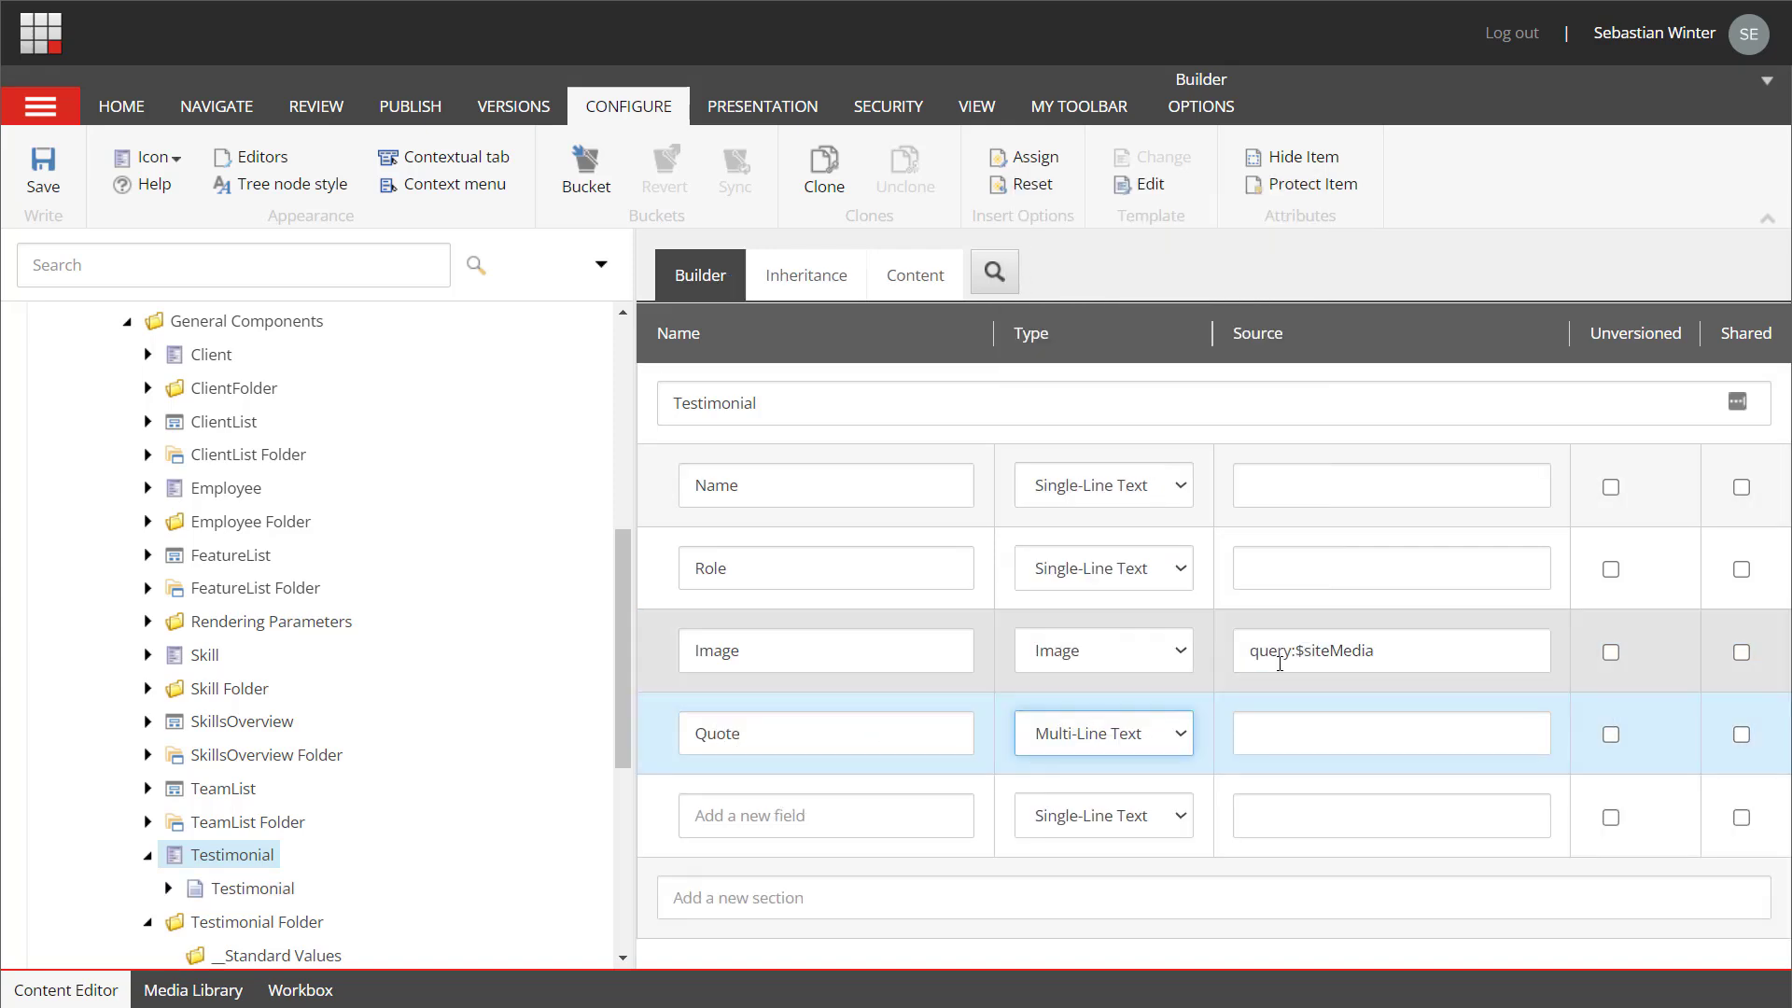
- Create standard values for the Testimonial template with Name set to $name, and save them
{"action": "left_click", "coordinate": [1216, 114]}
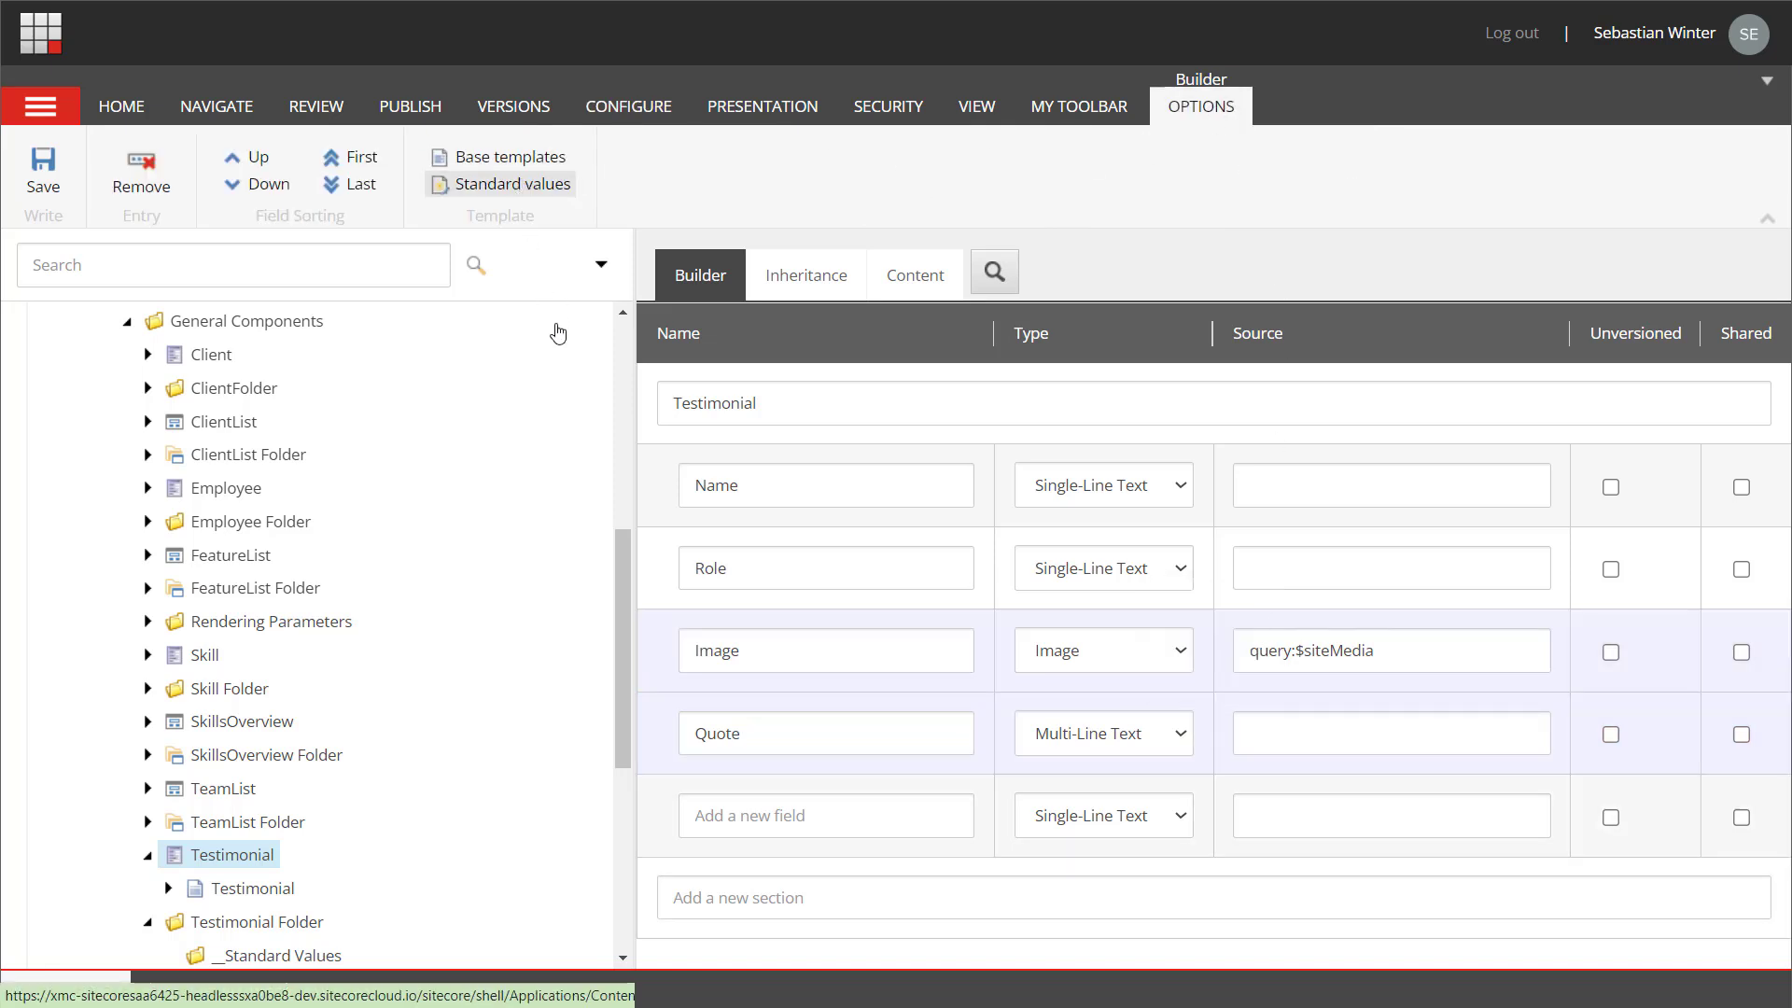
{"action": "left_click", "coordinate": [737, 904]}
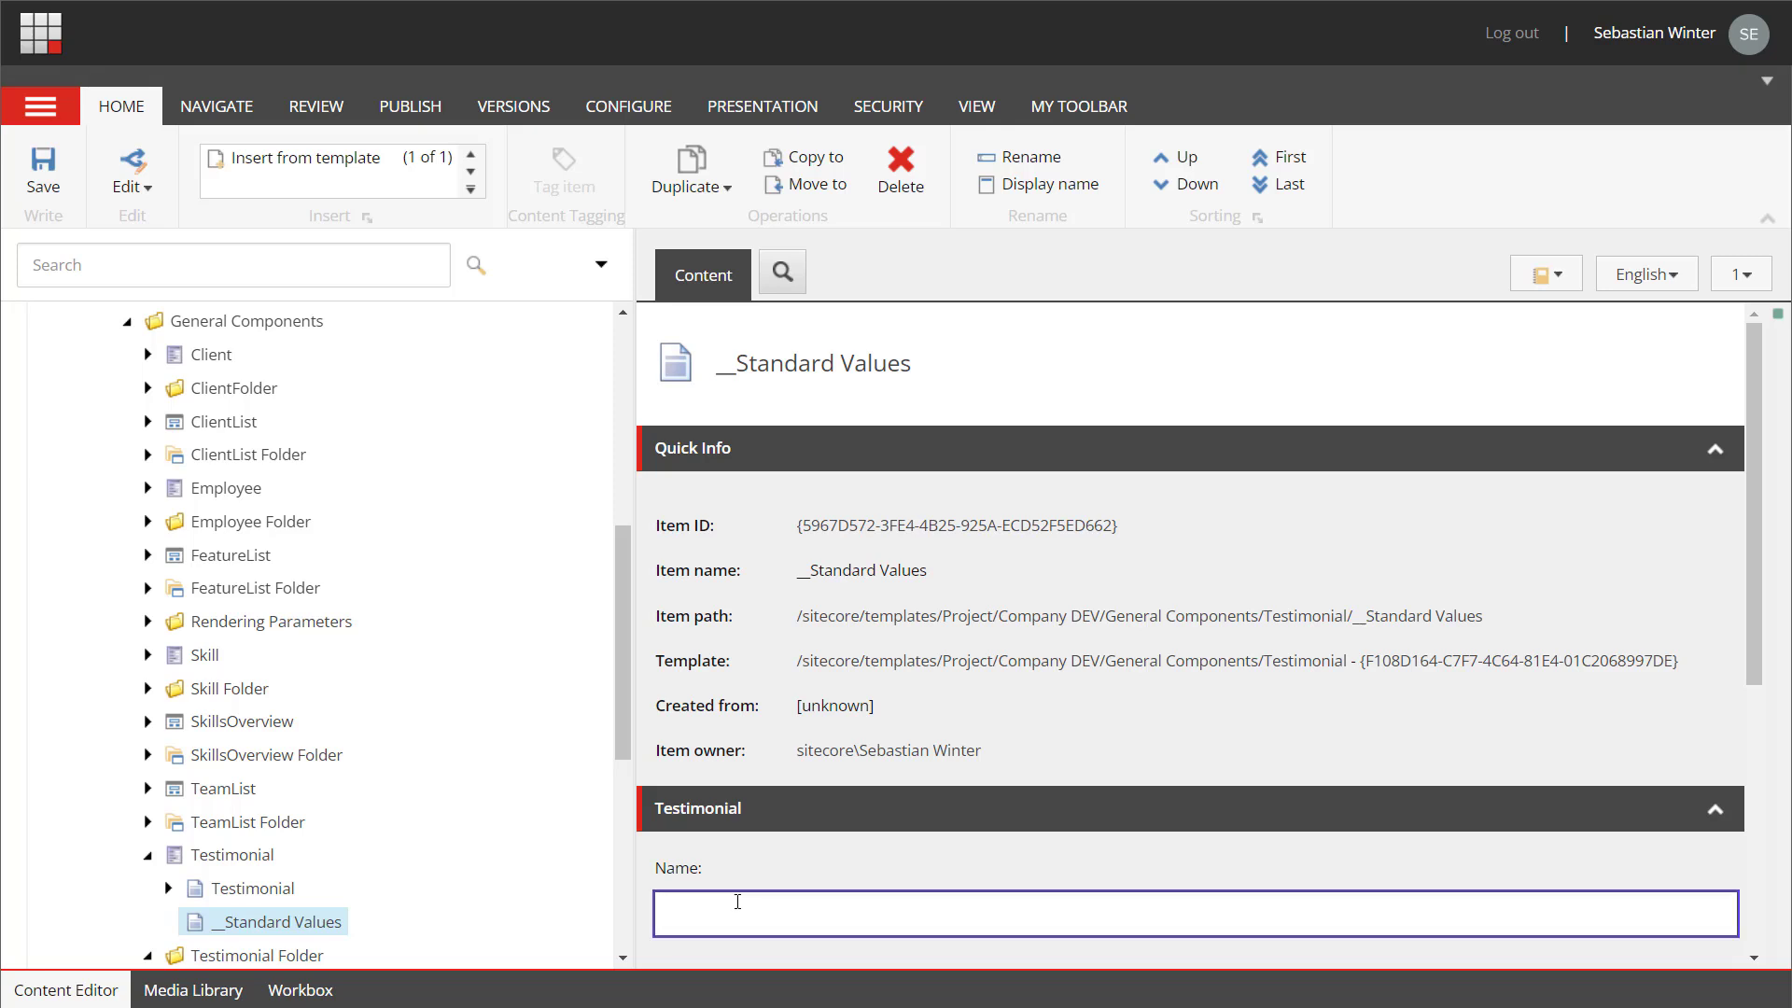
{"action": "key", "text": "ctrl+s"}
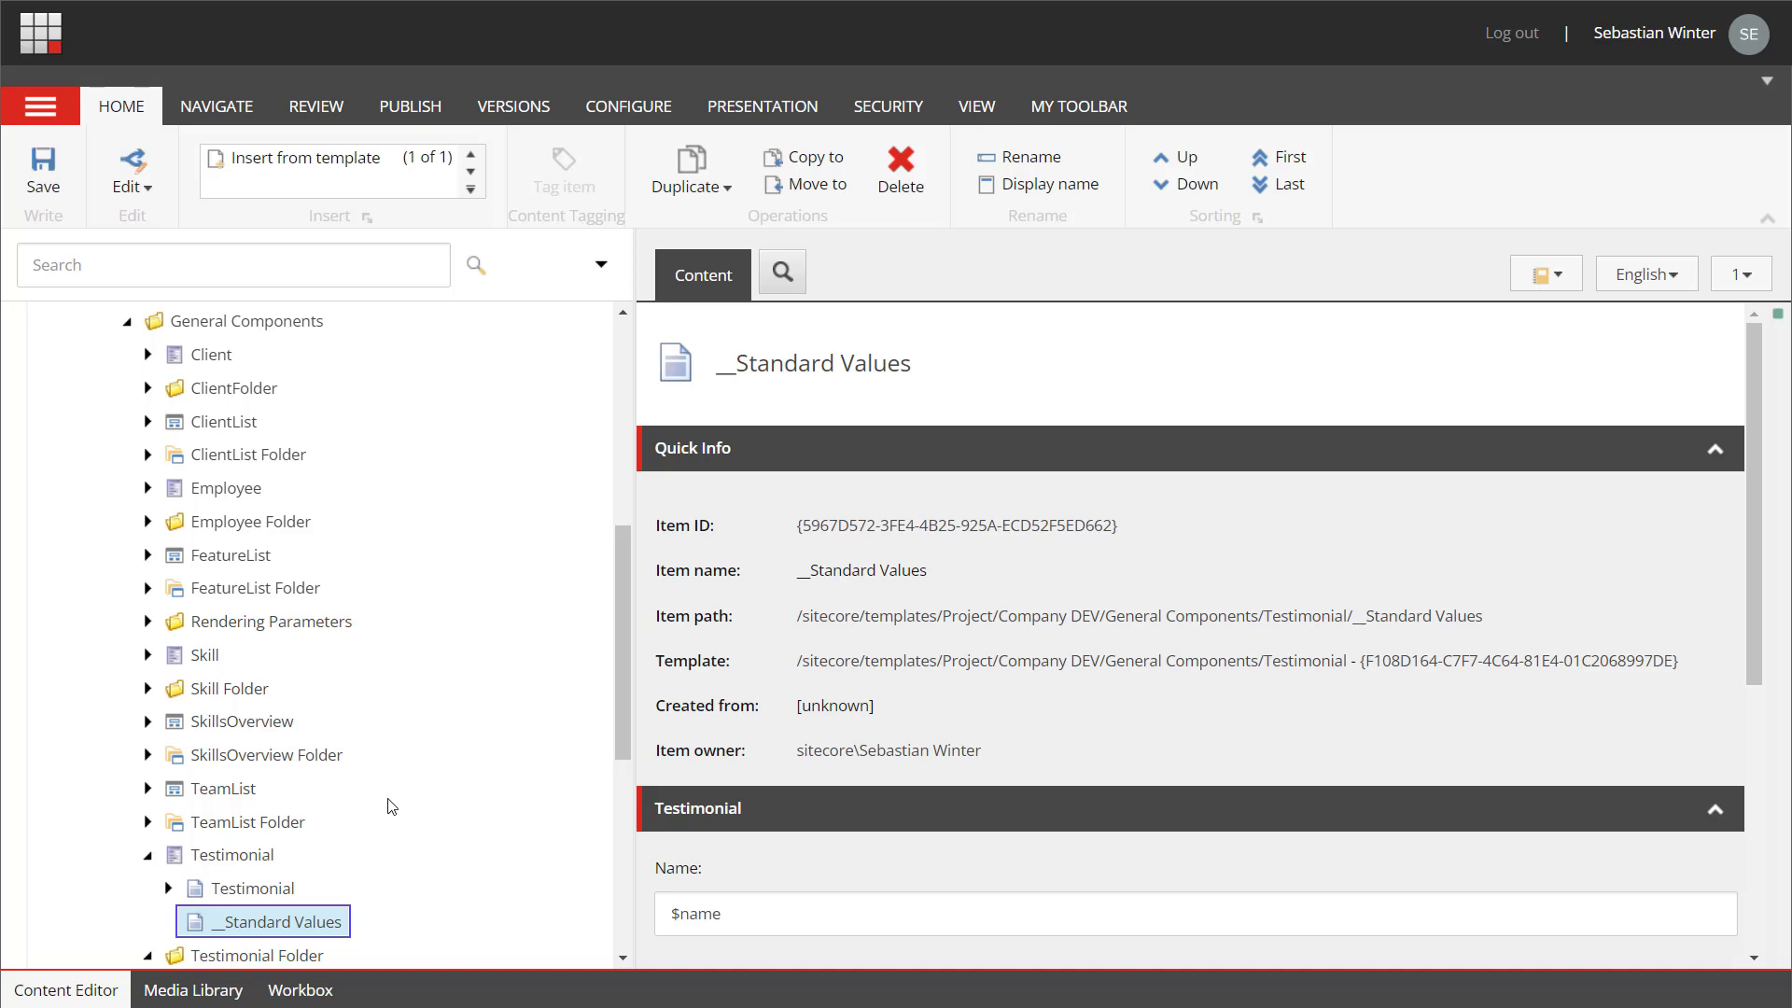
- Delete the Promo section and its fields from the TestimonialList template
{"action": "scroll", "coordinate": [372, 803], "scroll_direction": "down", "scroll_amount": 3}
{"action": "left_click", "coordinate": [265, 796]}
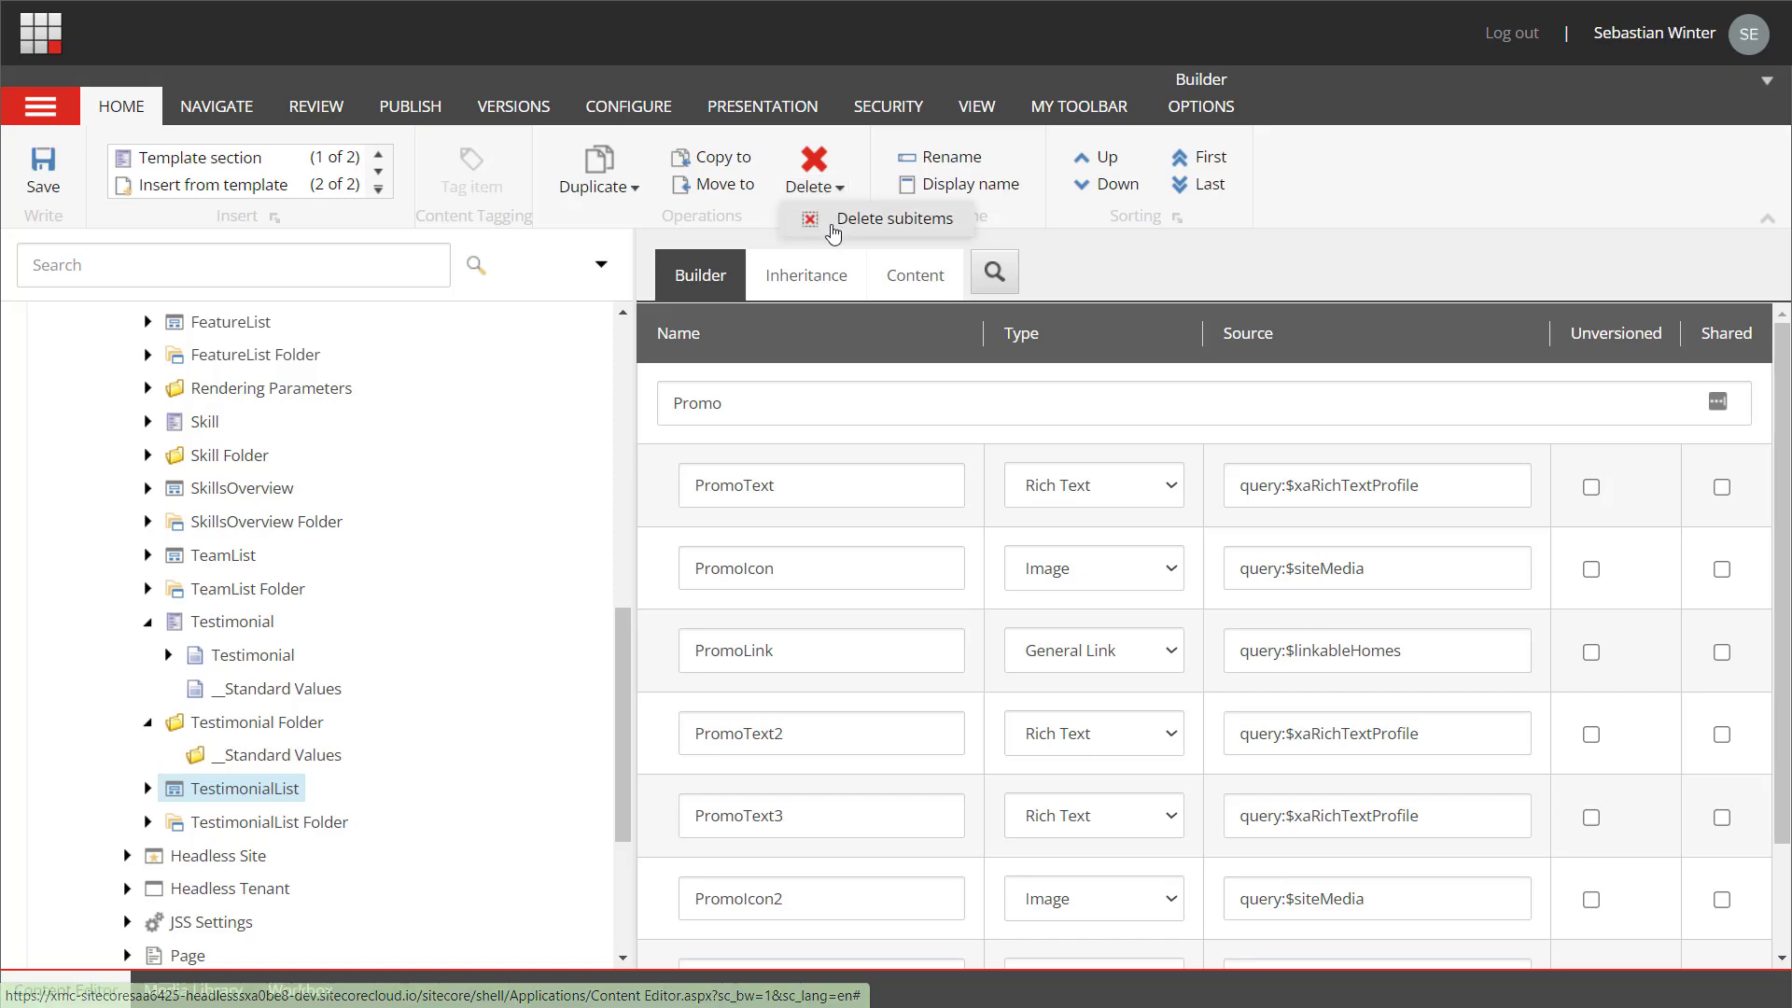
{"action": "left_click", "coordinate": [833, 220]}
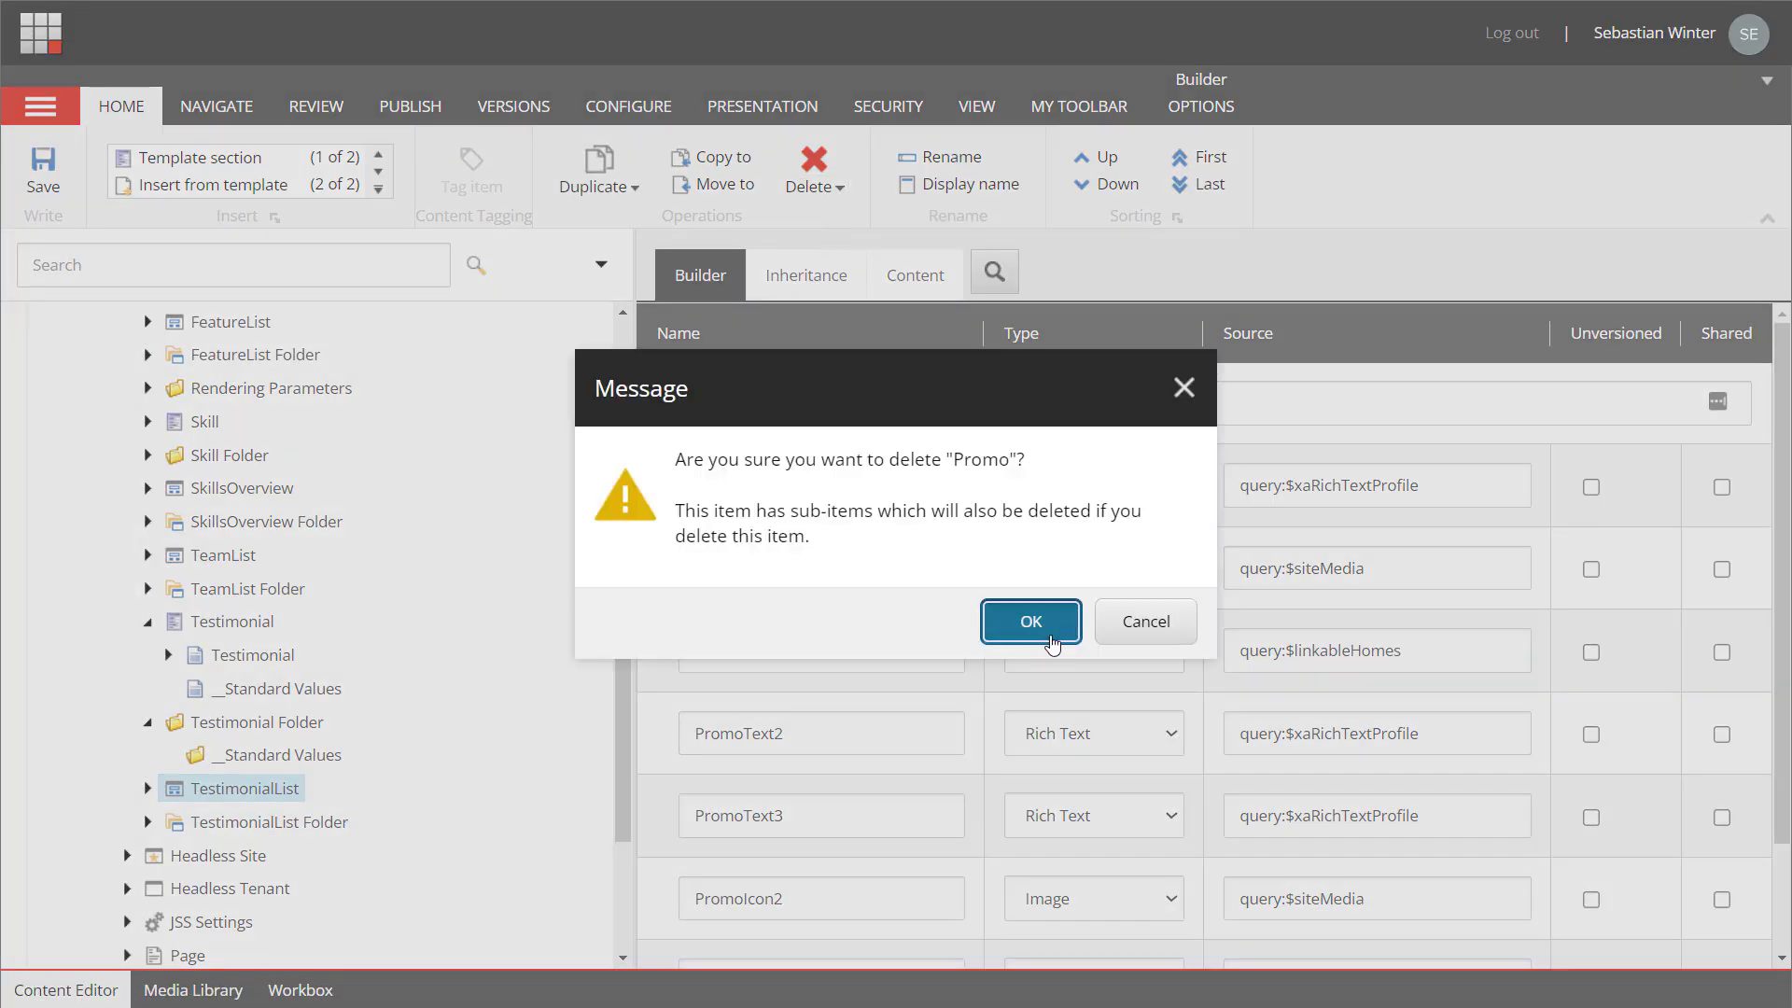
{"action": "left_click", "coordinate": [1030, 621]}
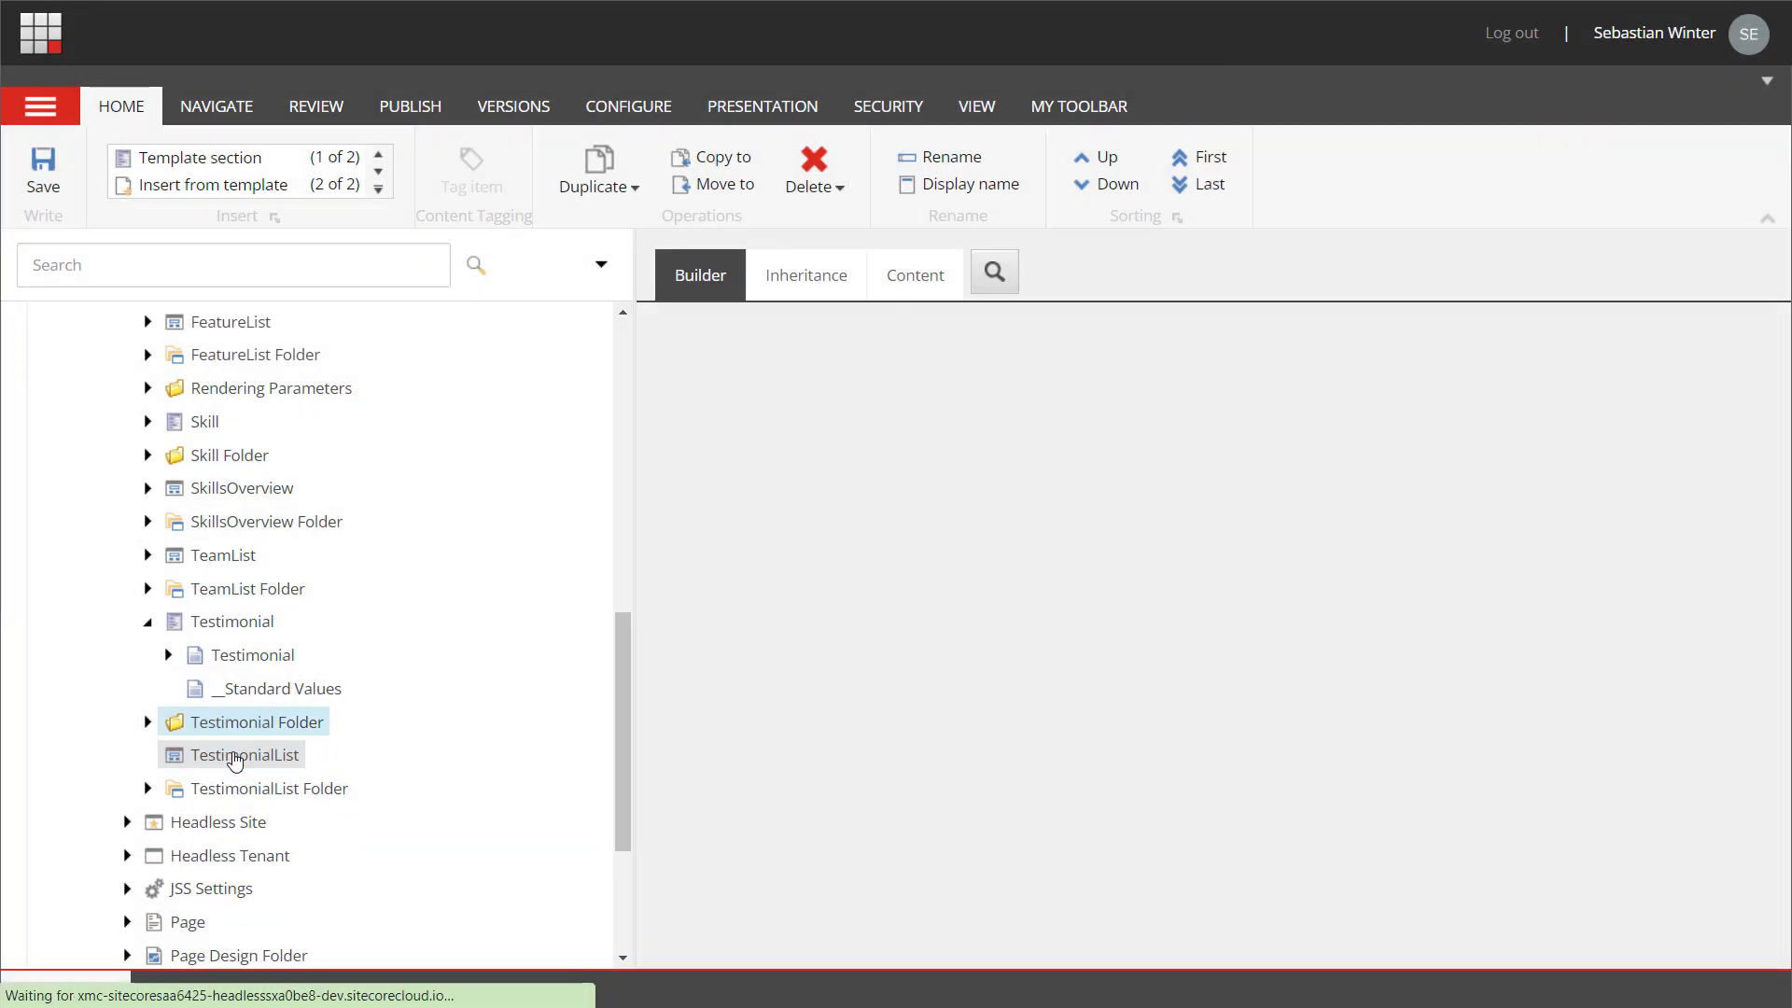
- Add a section named Testimonials to the TestimonialList template and save it
{"action": "left_click", "coordinate": [235, 761]}
{"action": "left_click", "coordinate": [840, 403]}
{"action": "type", "text": "Testimonials"}
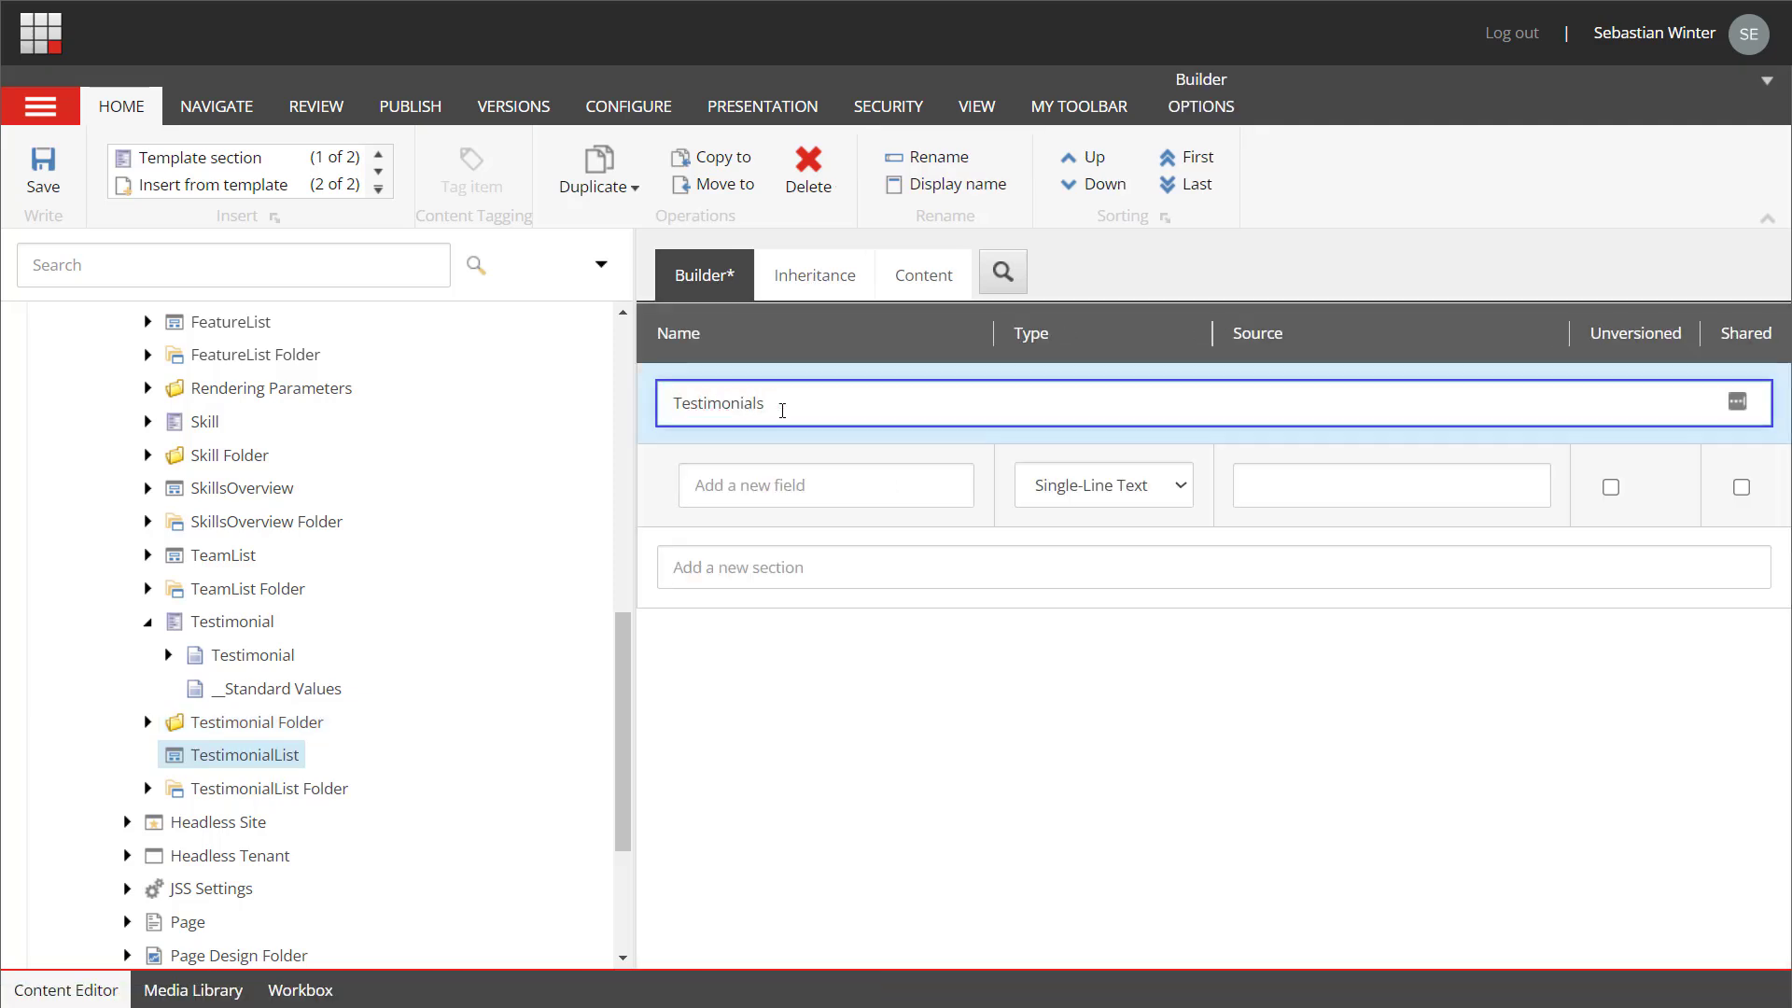
{"action": "left_click", "coordinate": [782, 481]}
{"action": "left_click", "coordinate": [44, 205]}
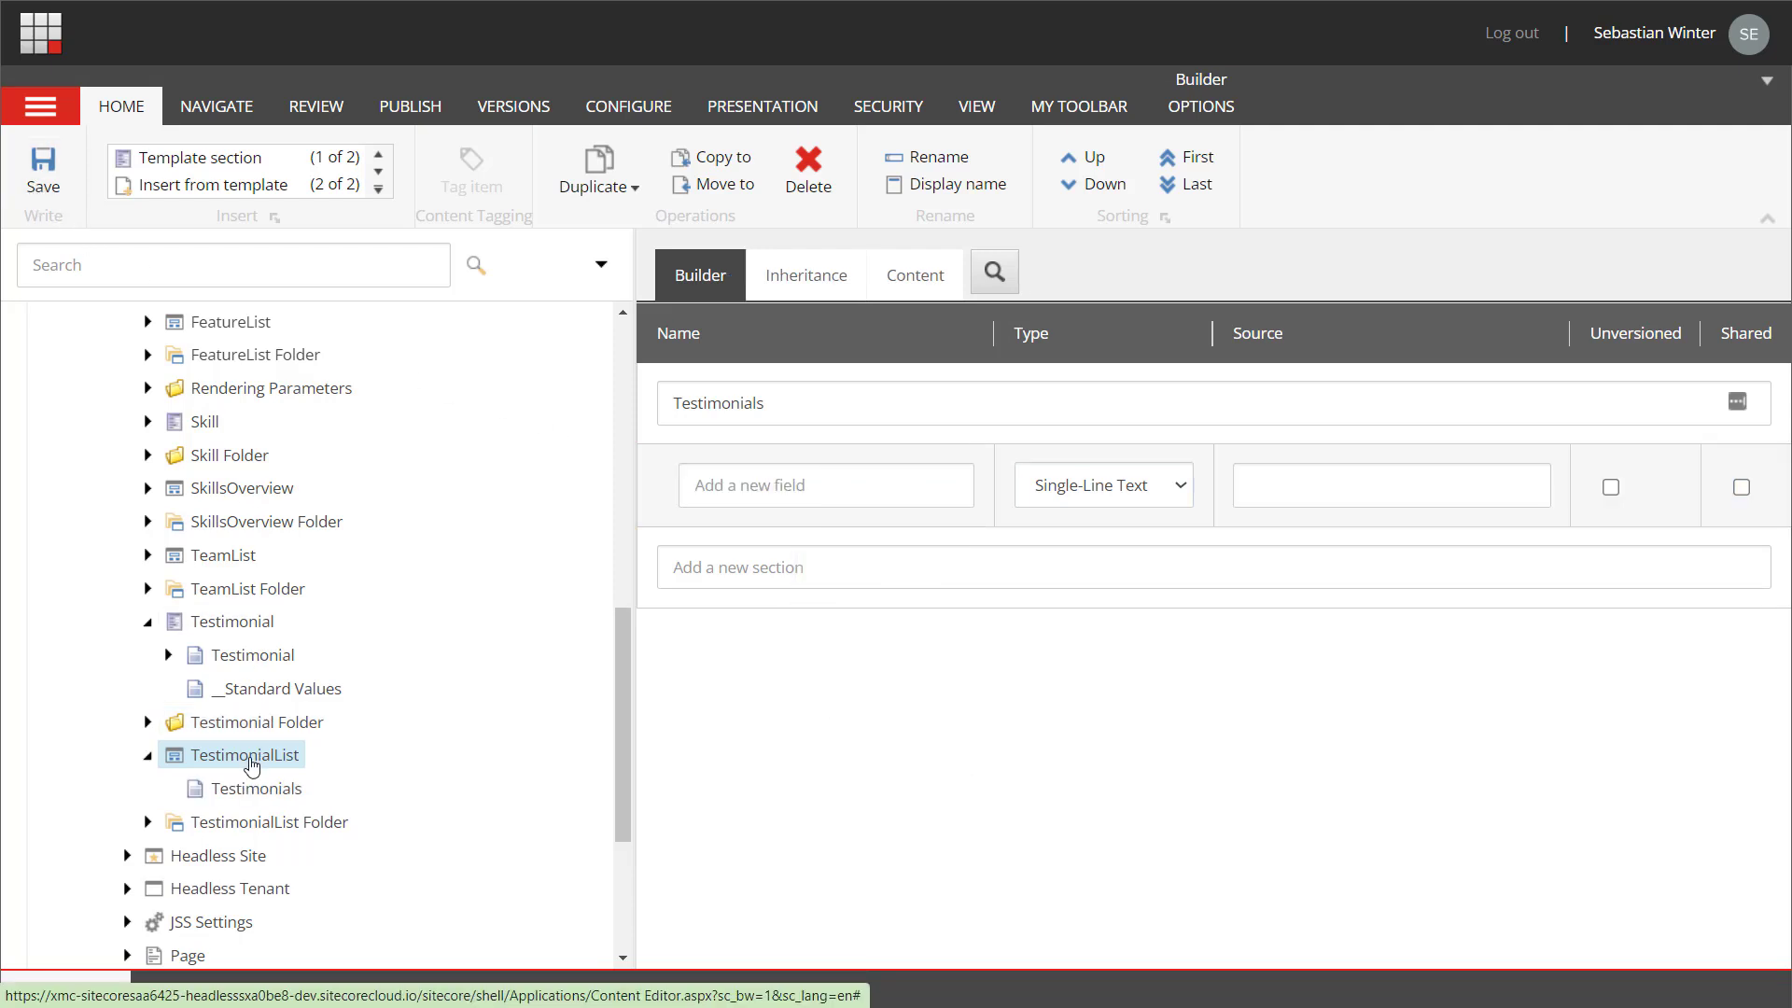
- Create standard values for TestimonialList, assign an insert option from Company DEV's General Components and save
{"action": "left_click", "coordinate": [1197, 109]}
{"action": "left_click", "coordinate": [512, 184]}
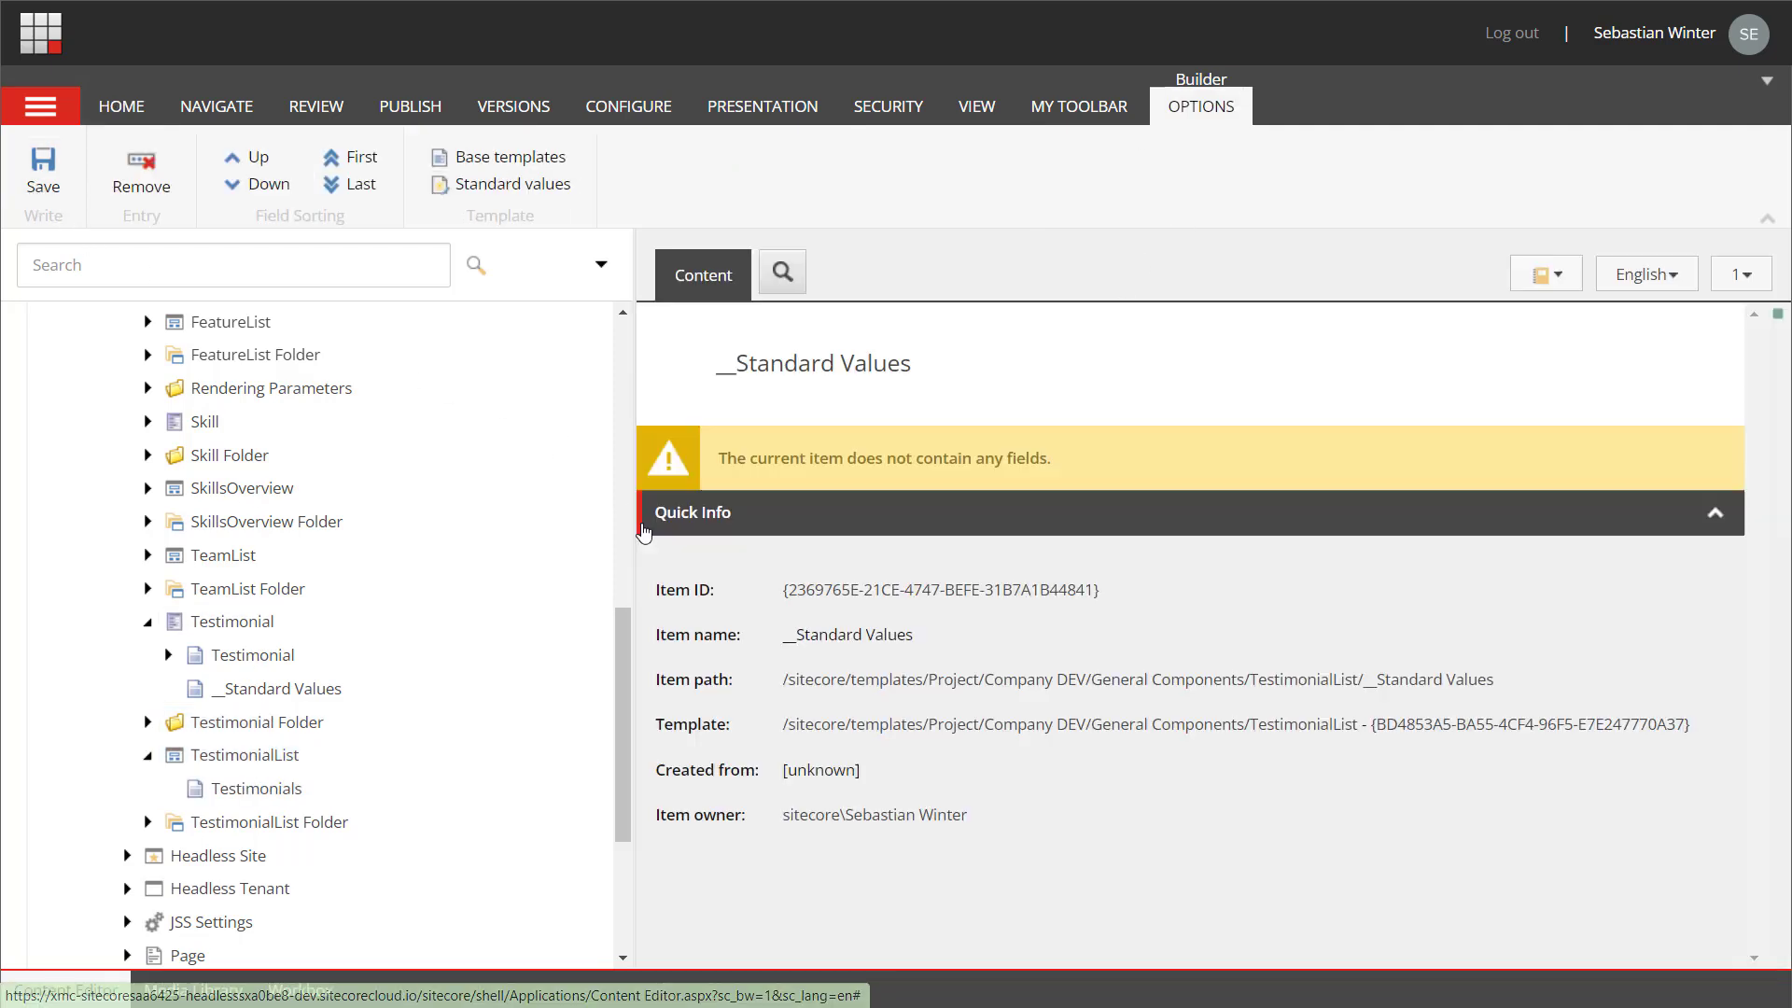
{"action": "left_click", "coordinate": [628, 106]}
{"action": "left_click", "coordinate": [1199, 159]}
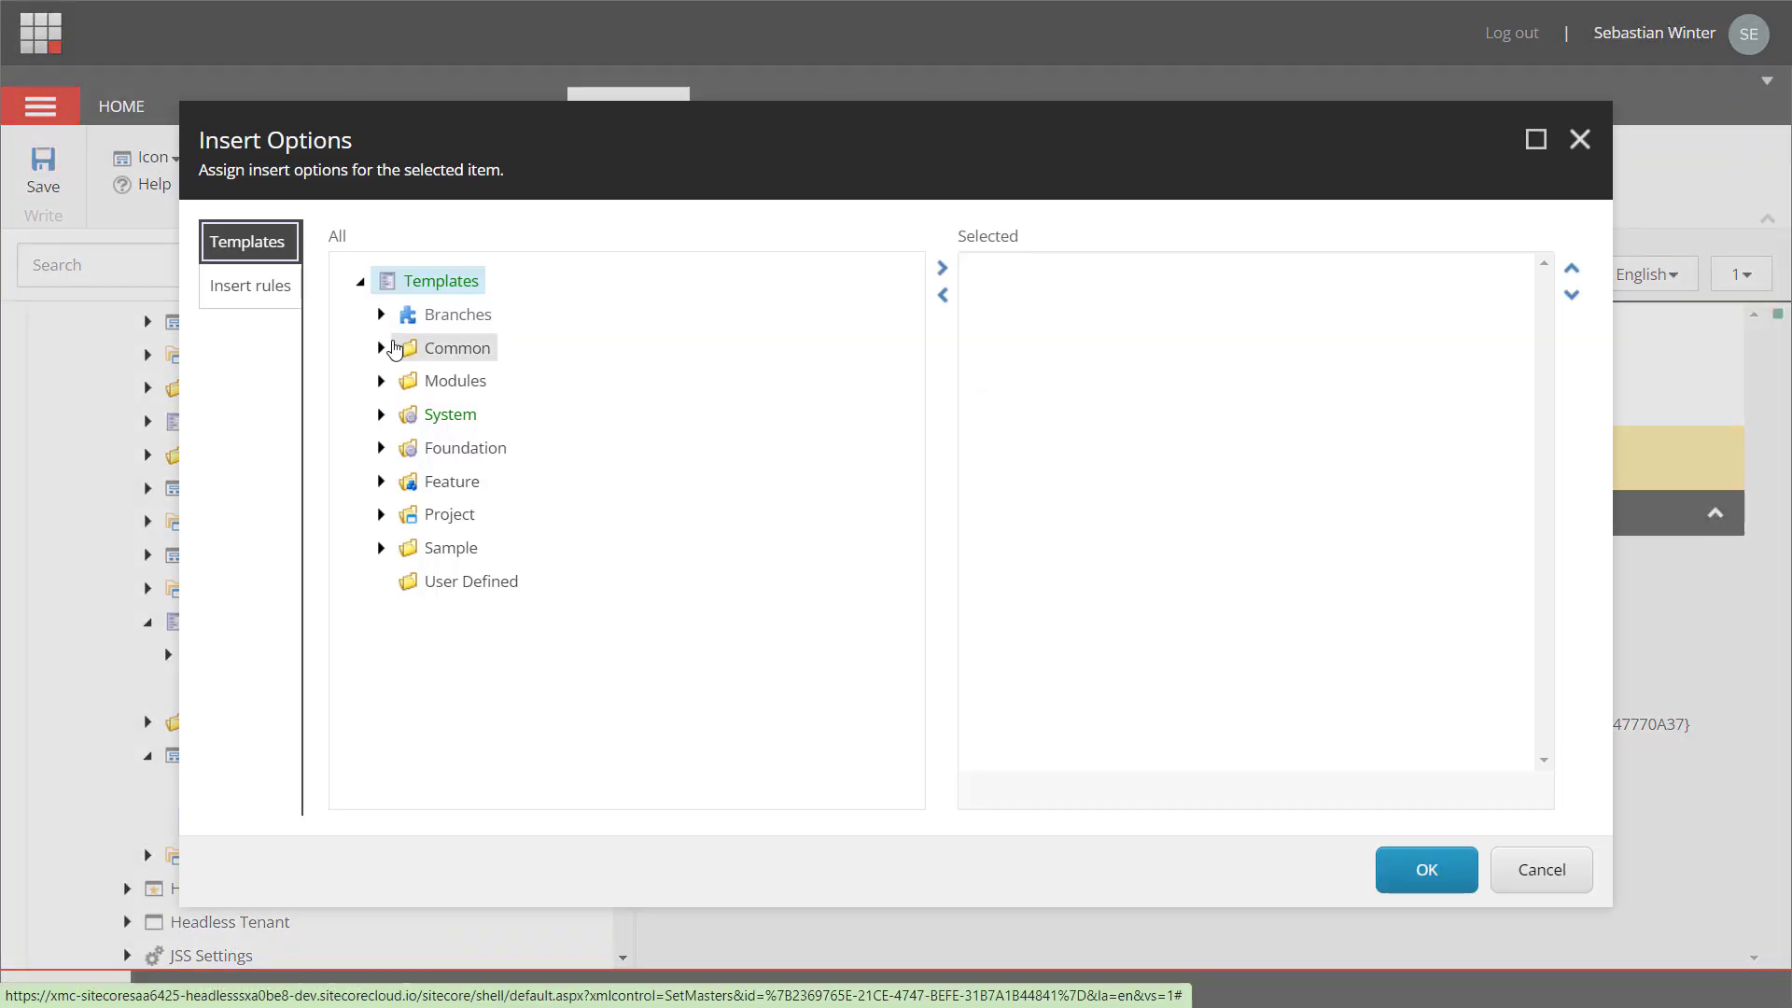
{"action": "left_click", "coordinate": [381, 515]}
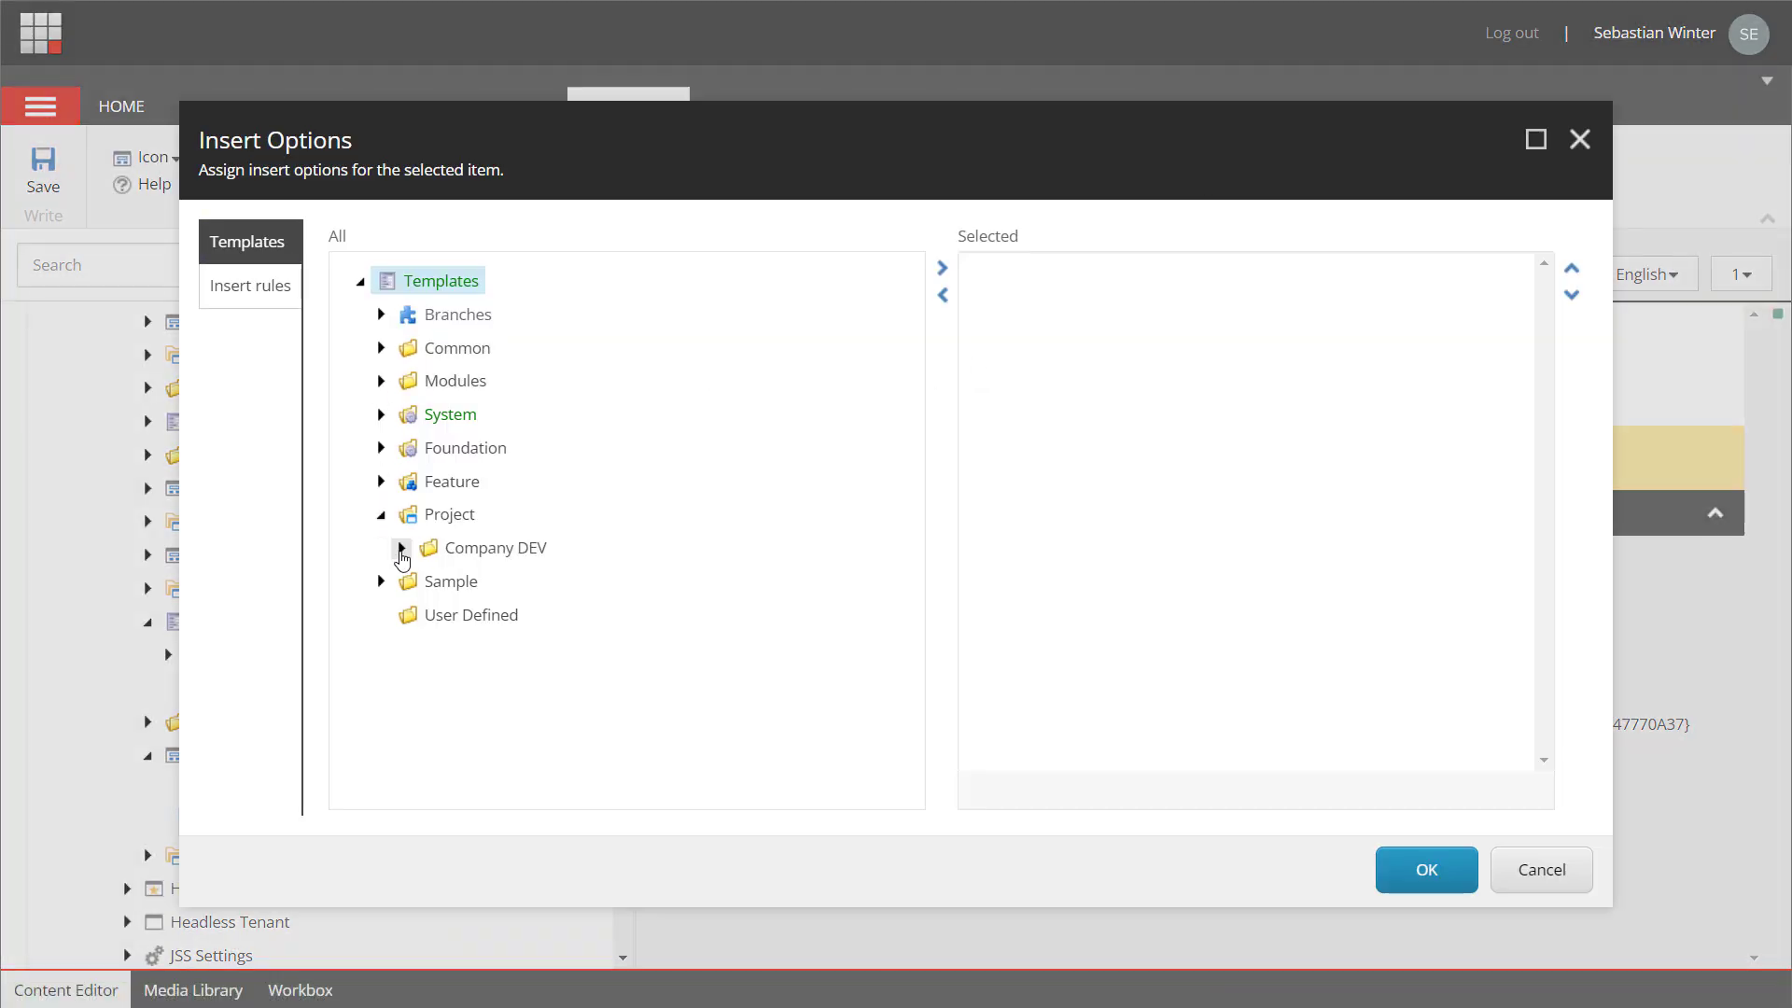
{"action": "left_click", "coordinate": [401, 548]}
{"action": "scroll", "coordinate": [523, 628], "scroll_direction": "down", "scroll_amount": 3}
{"action": "left_click", "coordinate": [422, 380]}
{"action": "scroll", "coordinate": [485, 558], "scroll_direction": "down", "scroll_amount": 5}
{"action": "double_click", "coordinate": [518, 681]}
{"action": "left_click", "coordinate": [1419, 868]}
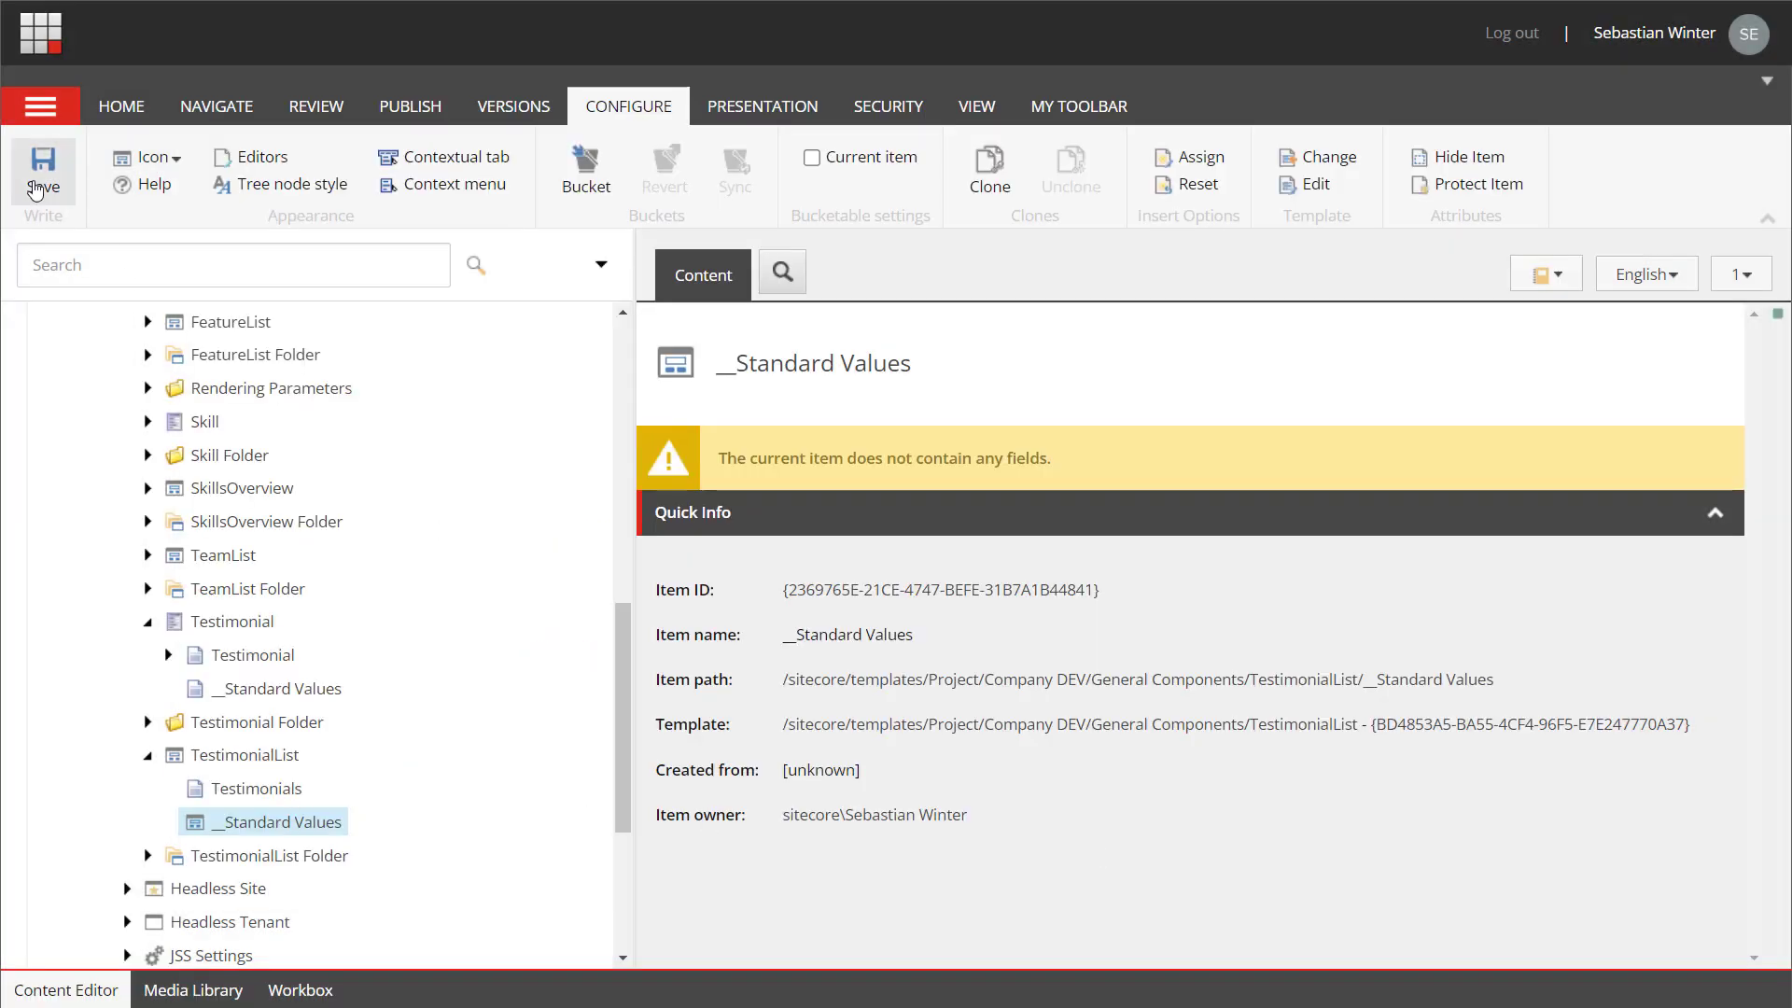
{"action": "left_click", "coordinate": [36, 190]}
- Create a new template named Feature Folder in Company DEV's General Components
{"action": "scroll", "coordinate": [472, 432], "scroll_direction": "up", "scroll_amount": 4}
{"action": "right_click", "coordinate": [275, 438]}
{"action": "left_click", "coordinate": [556, 452]}
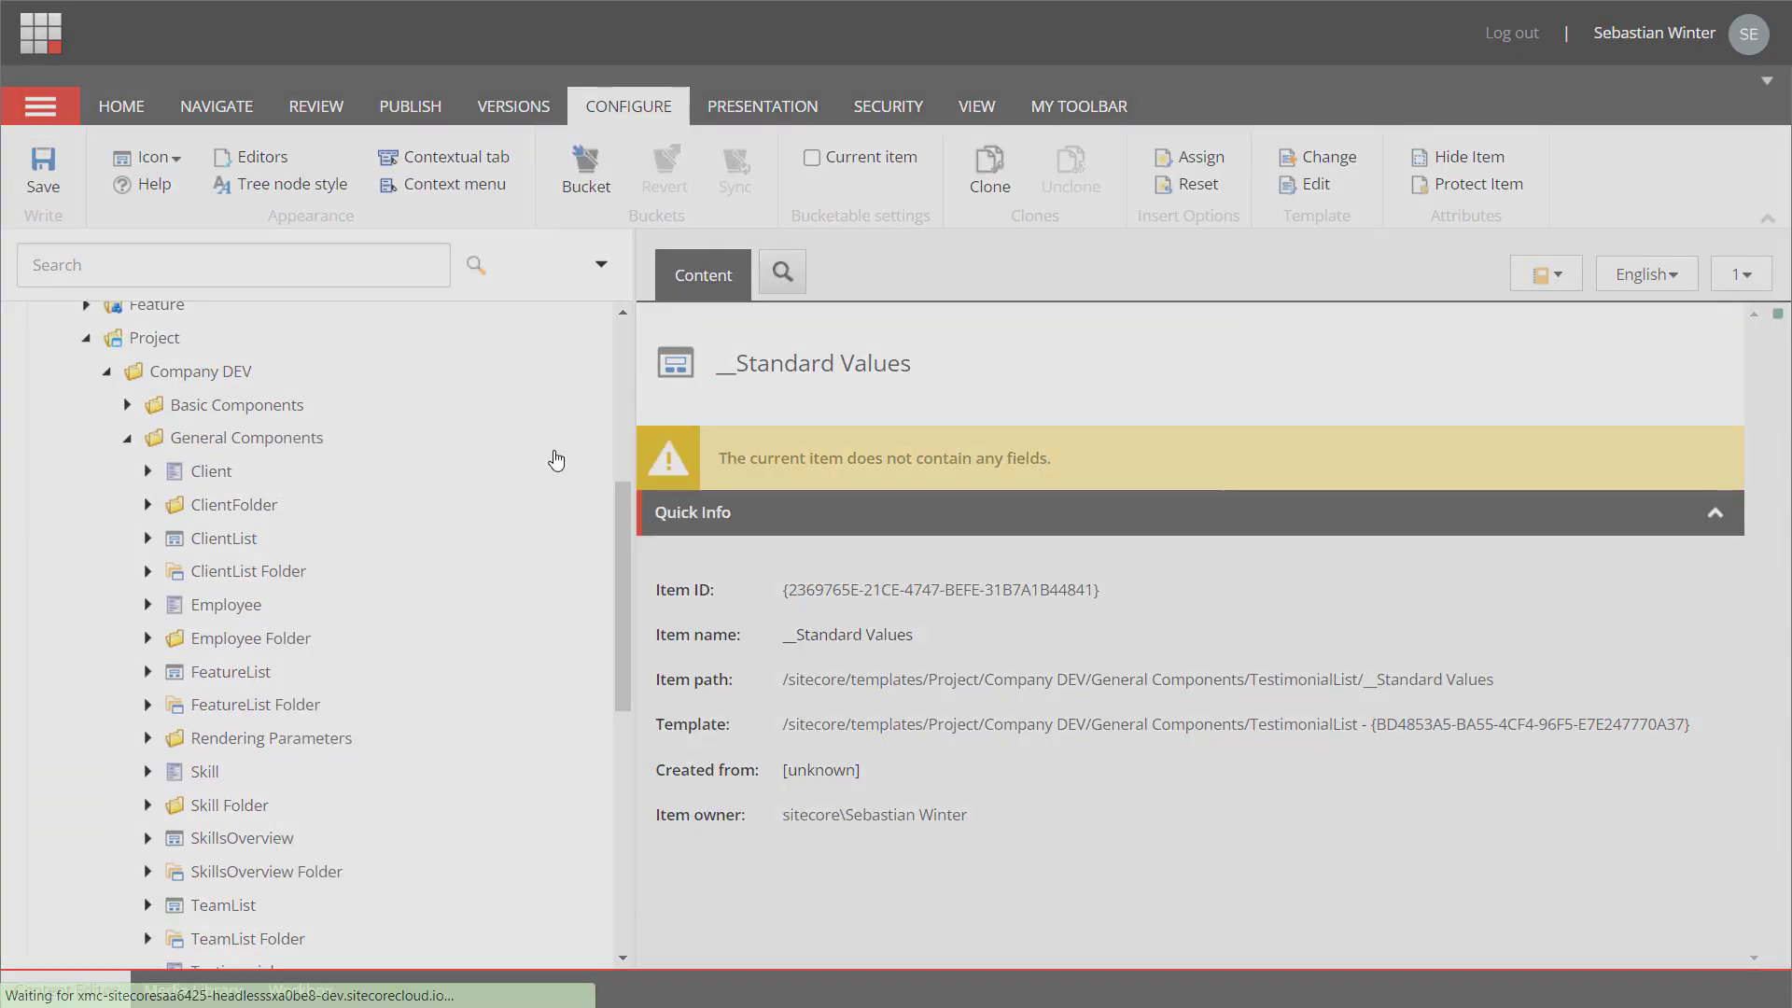
{"action": "left_click", "coordinate": [1031, 861]}
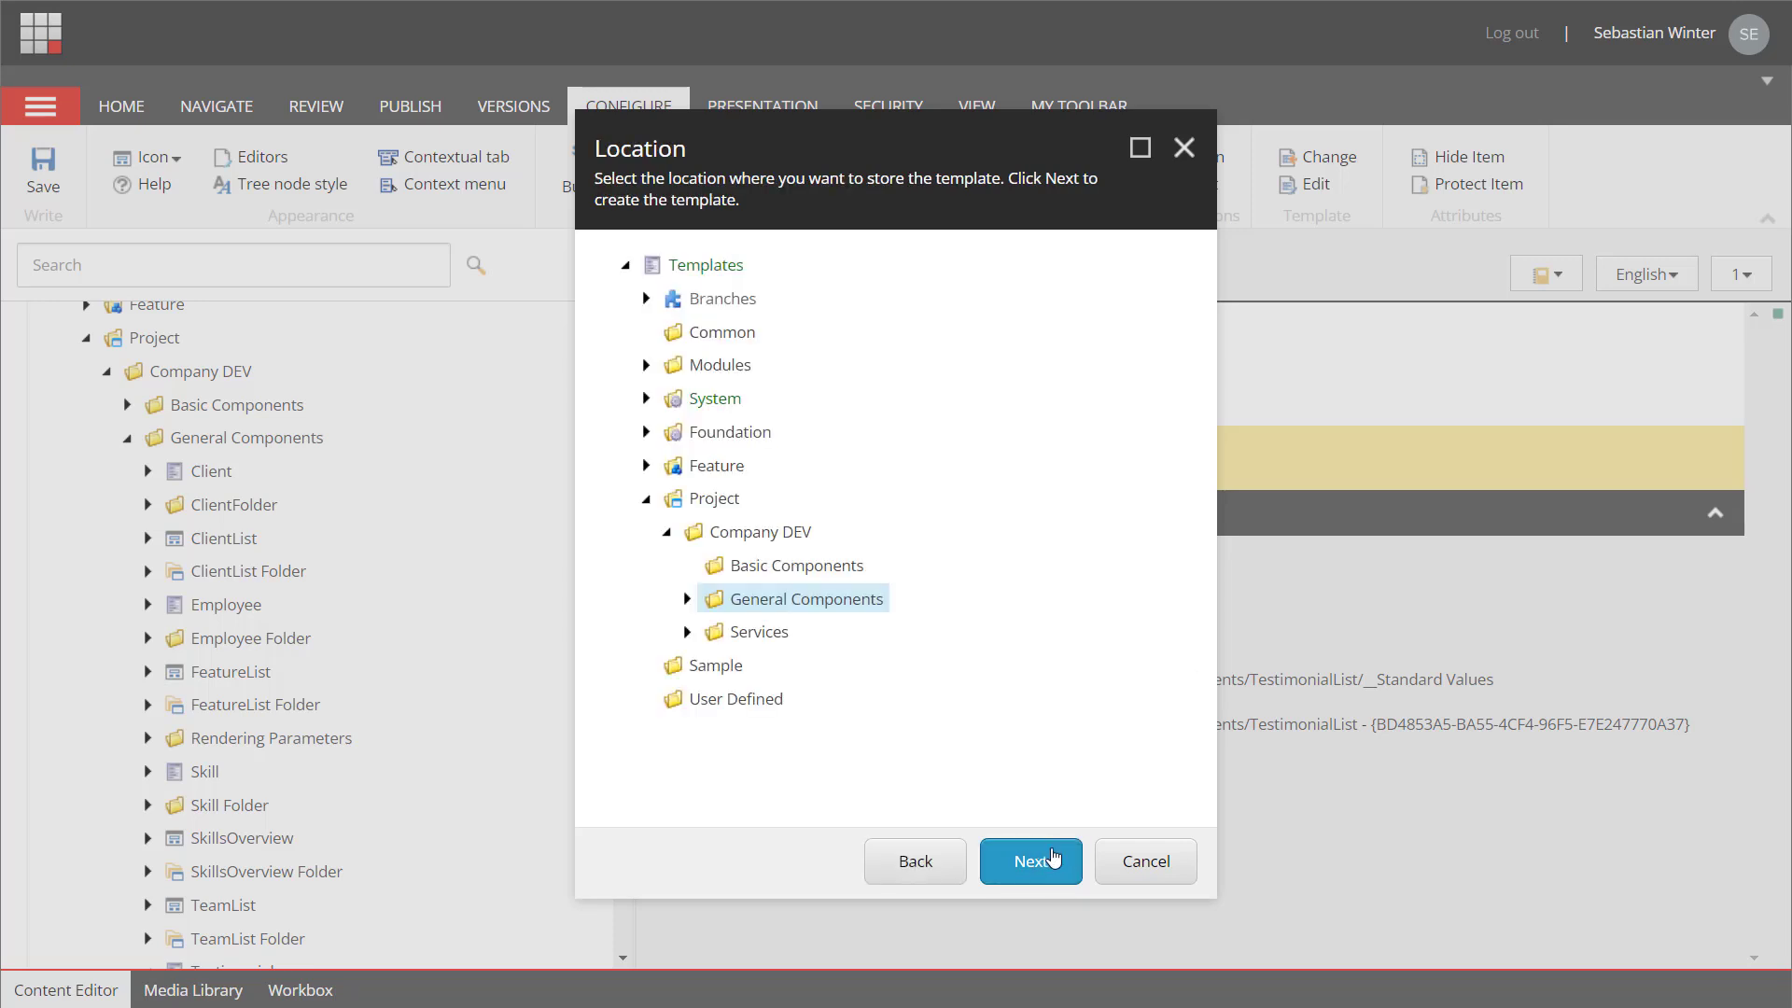
{"action": "left_click", "coordinate": [1030, 859]}
{"action": "left_click", "coordinate": [1146, 861]}
- Create a new template named Feature in Company DEV's General Components
{"action": "right_click", "coordinate": [283, 450]}
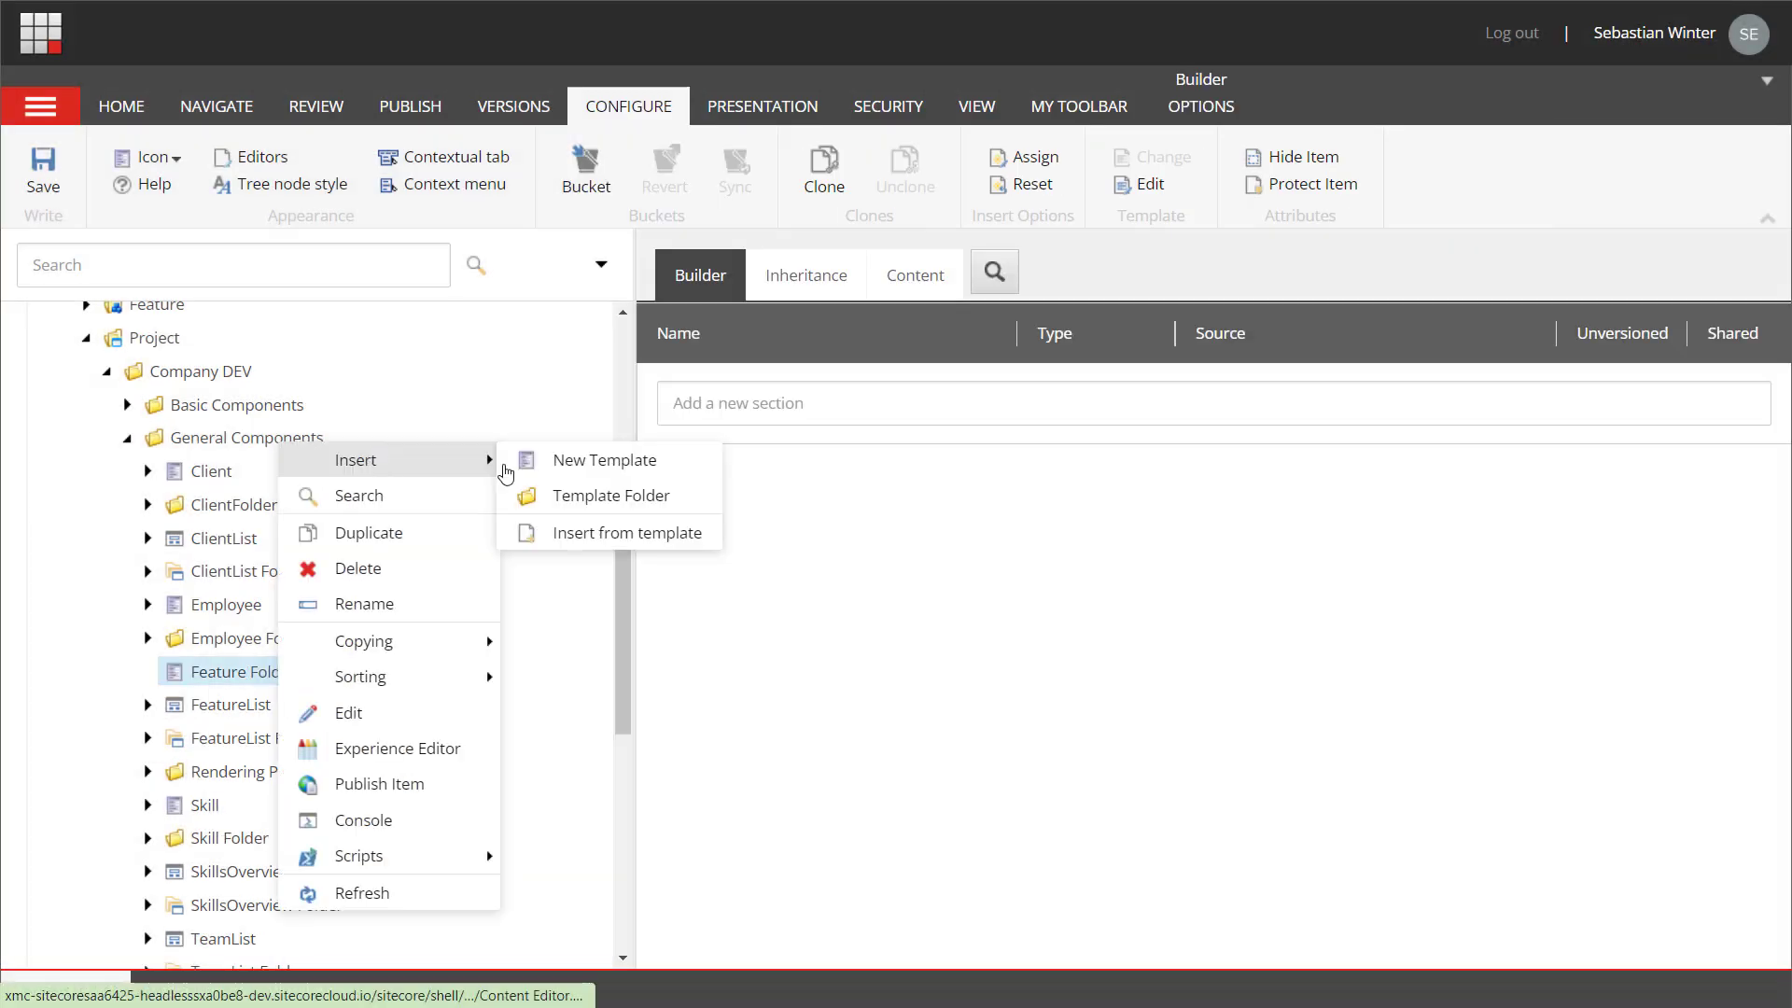
{"action": "left_click", "coordinate": [558, 458]}
{"action": "type", "text": "Fe"}
{"action": "left_click", "coordinate": [1030, 861]}
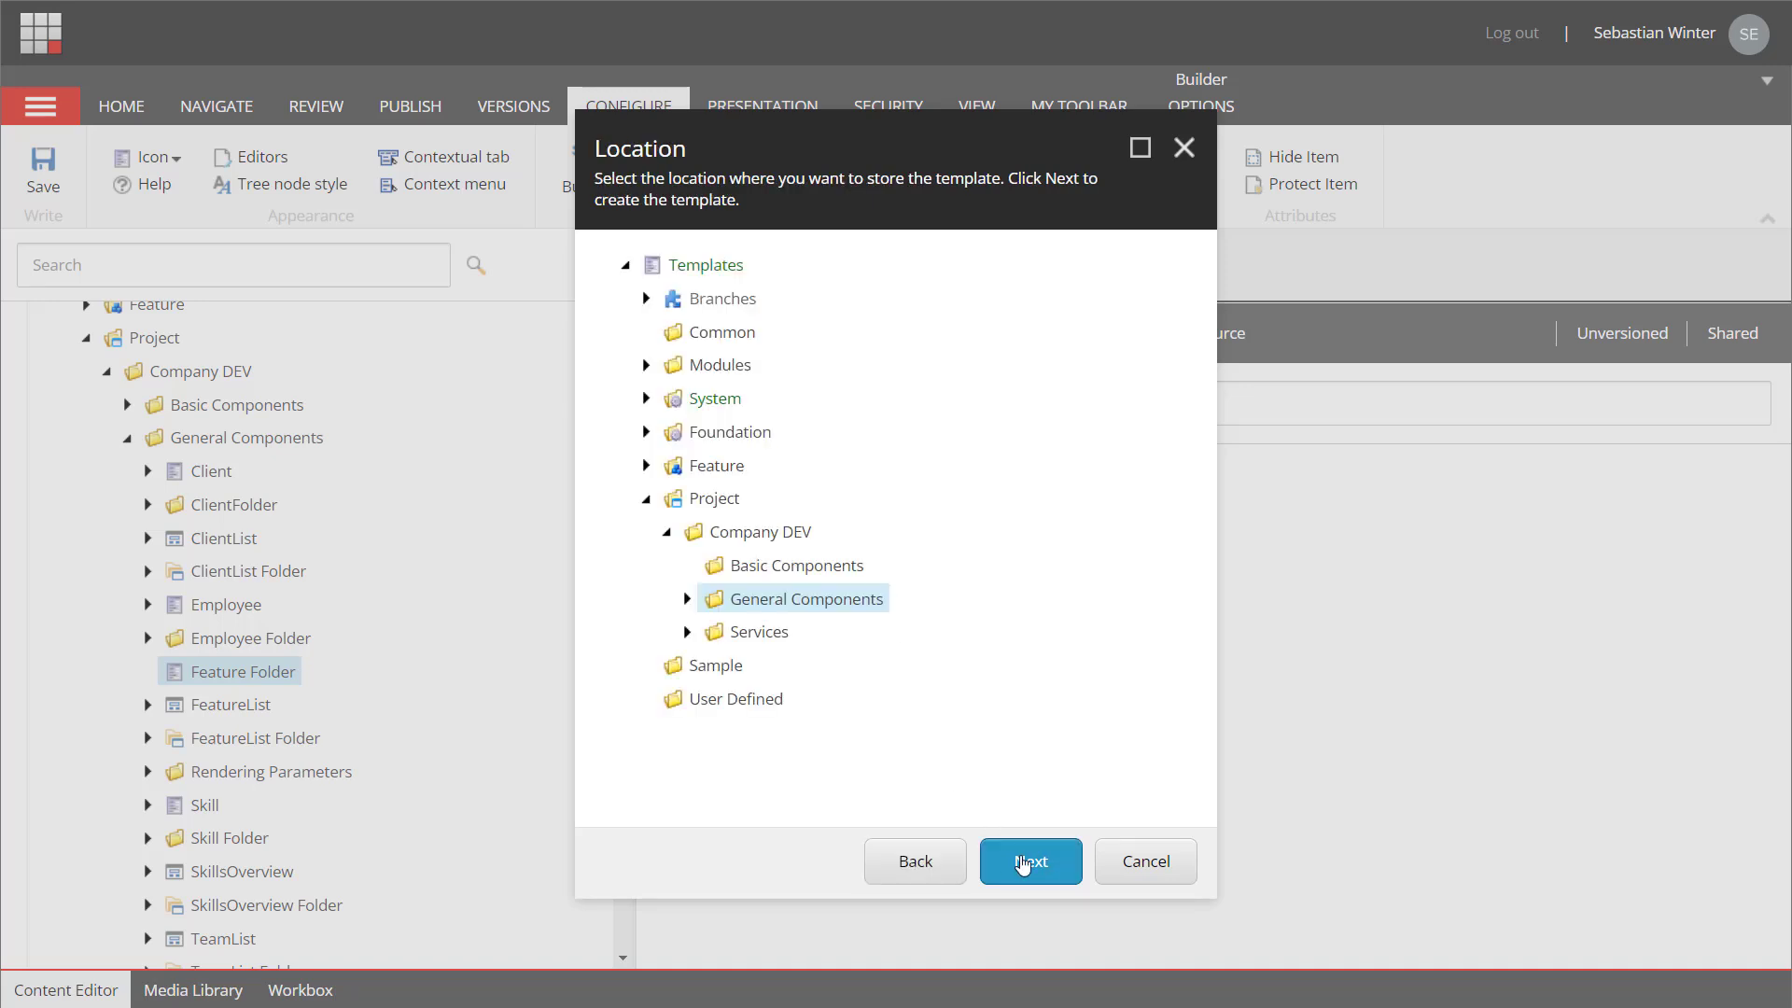
{"action": "left_click", "coordinate": [1020, 860]}
{"action": "left_click", "coordinate": [1148, 860]}
- Set the Feature Folder template's icon to the yellow folder
{"action": "left_click", "coordinate": [250, 706]}
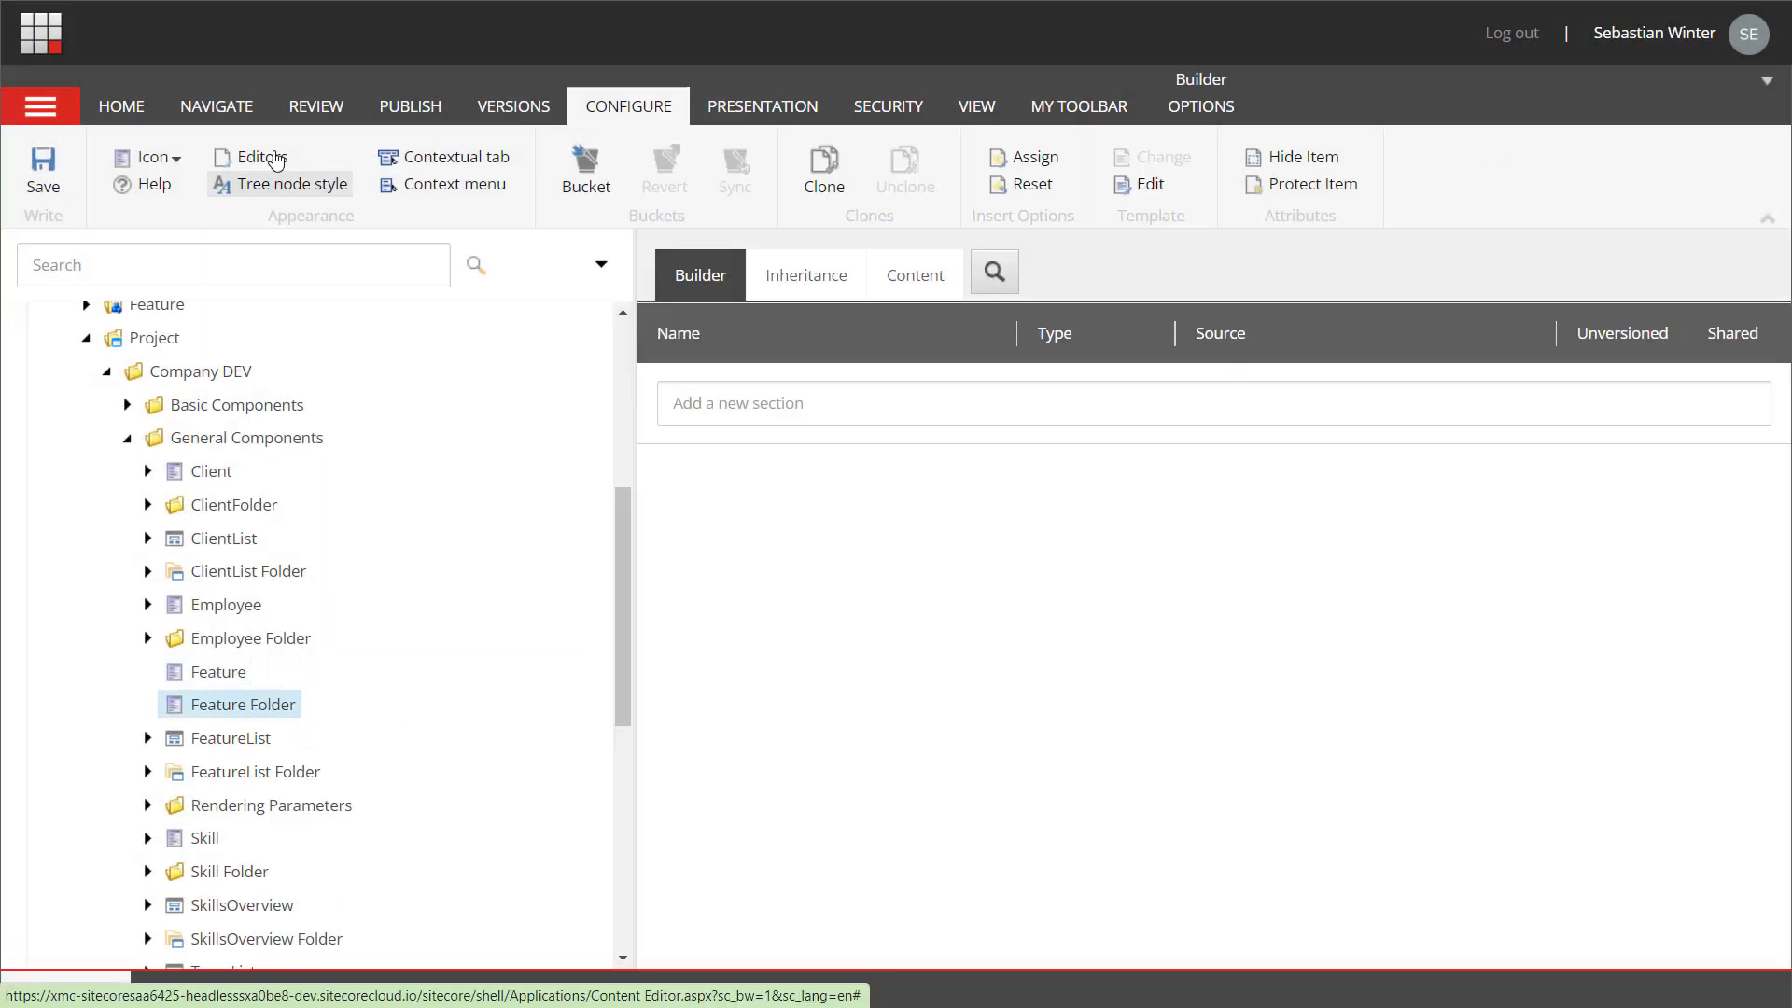
{"action": "left_click", "coordinate": [152, 157]}
{"action": "left_click", "coordinate": [156, 257]}
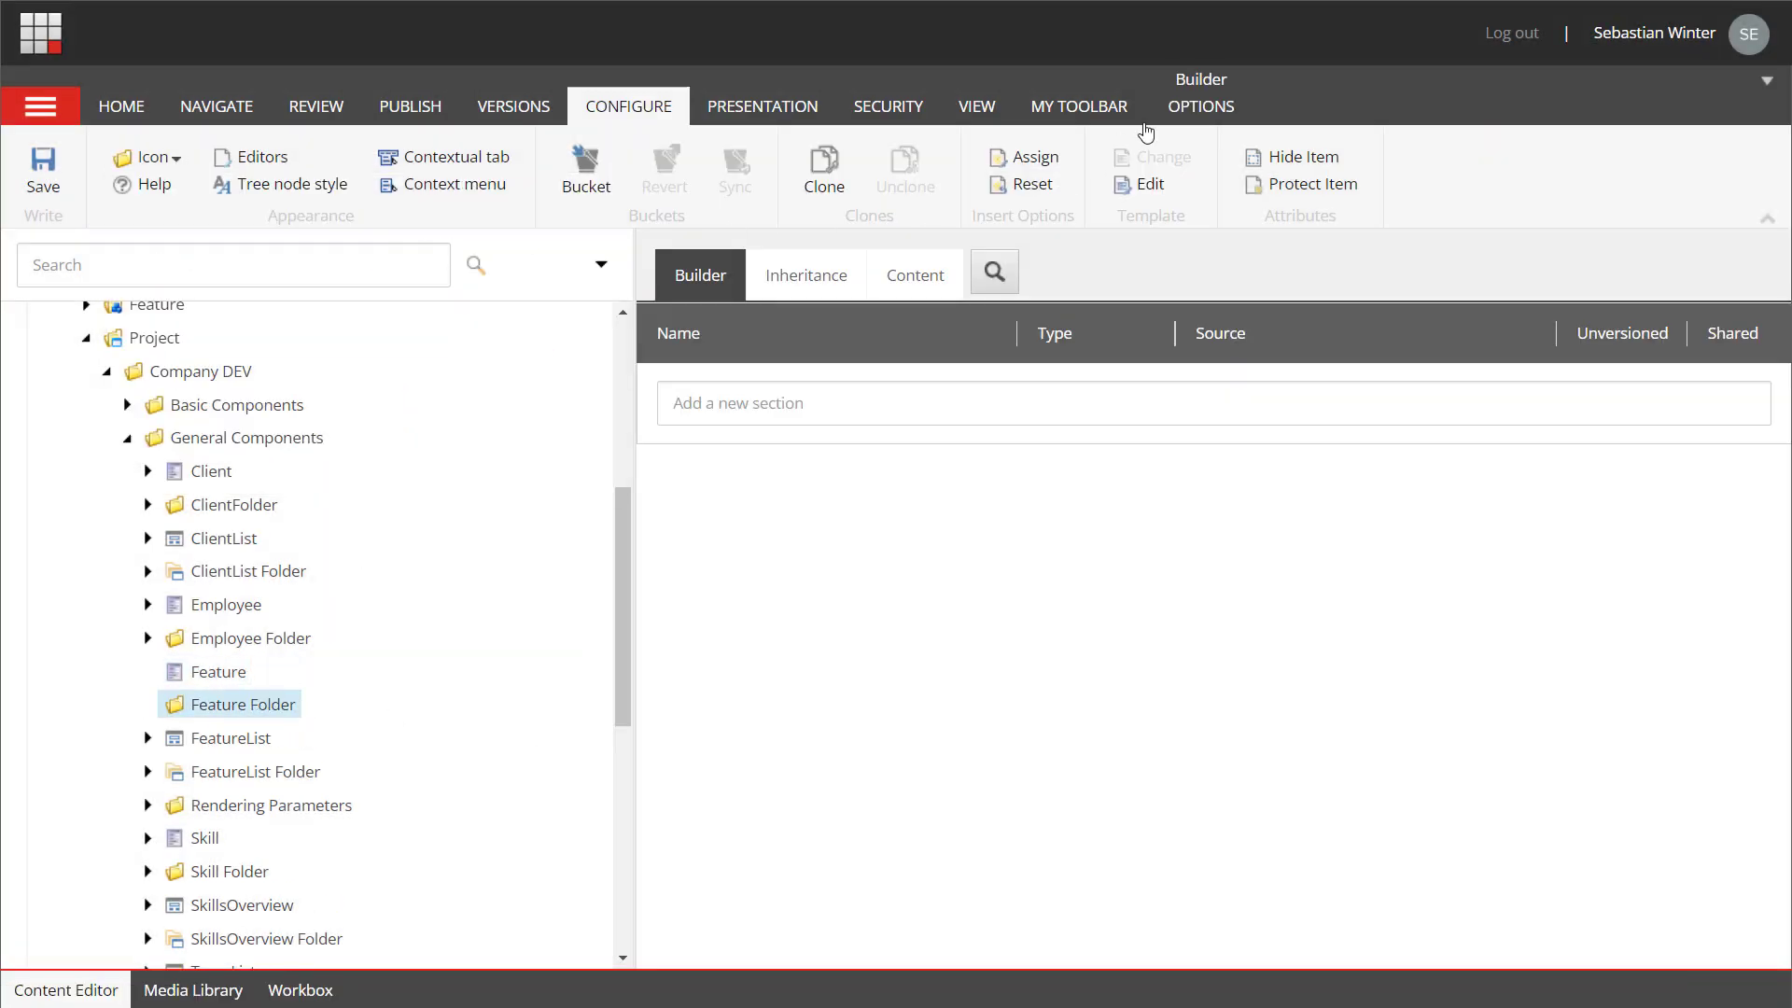
- Create standard values for Feature Folder and assign Company DEV's Feature template as an insert option
{"action": "left_click", "coordinate": [1181, 107]}
{"action": "left_click", "coordinate": [544, 184]}
{"action": "left_click", "coordinate": [627, 107]}
{"action": "left_click", "coordinate": [1034, 157]}
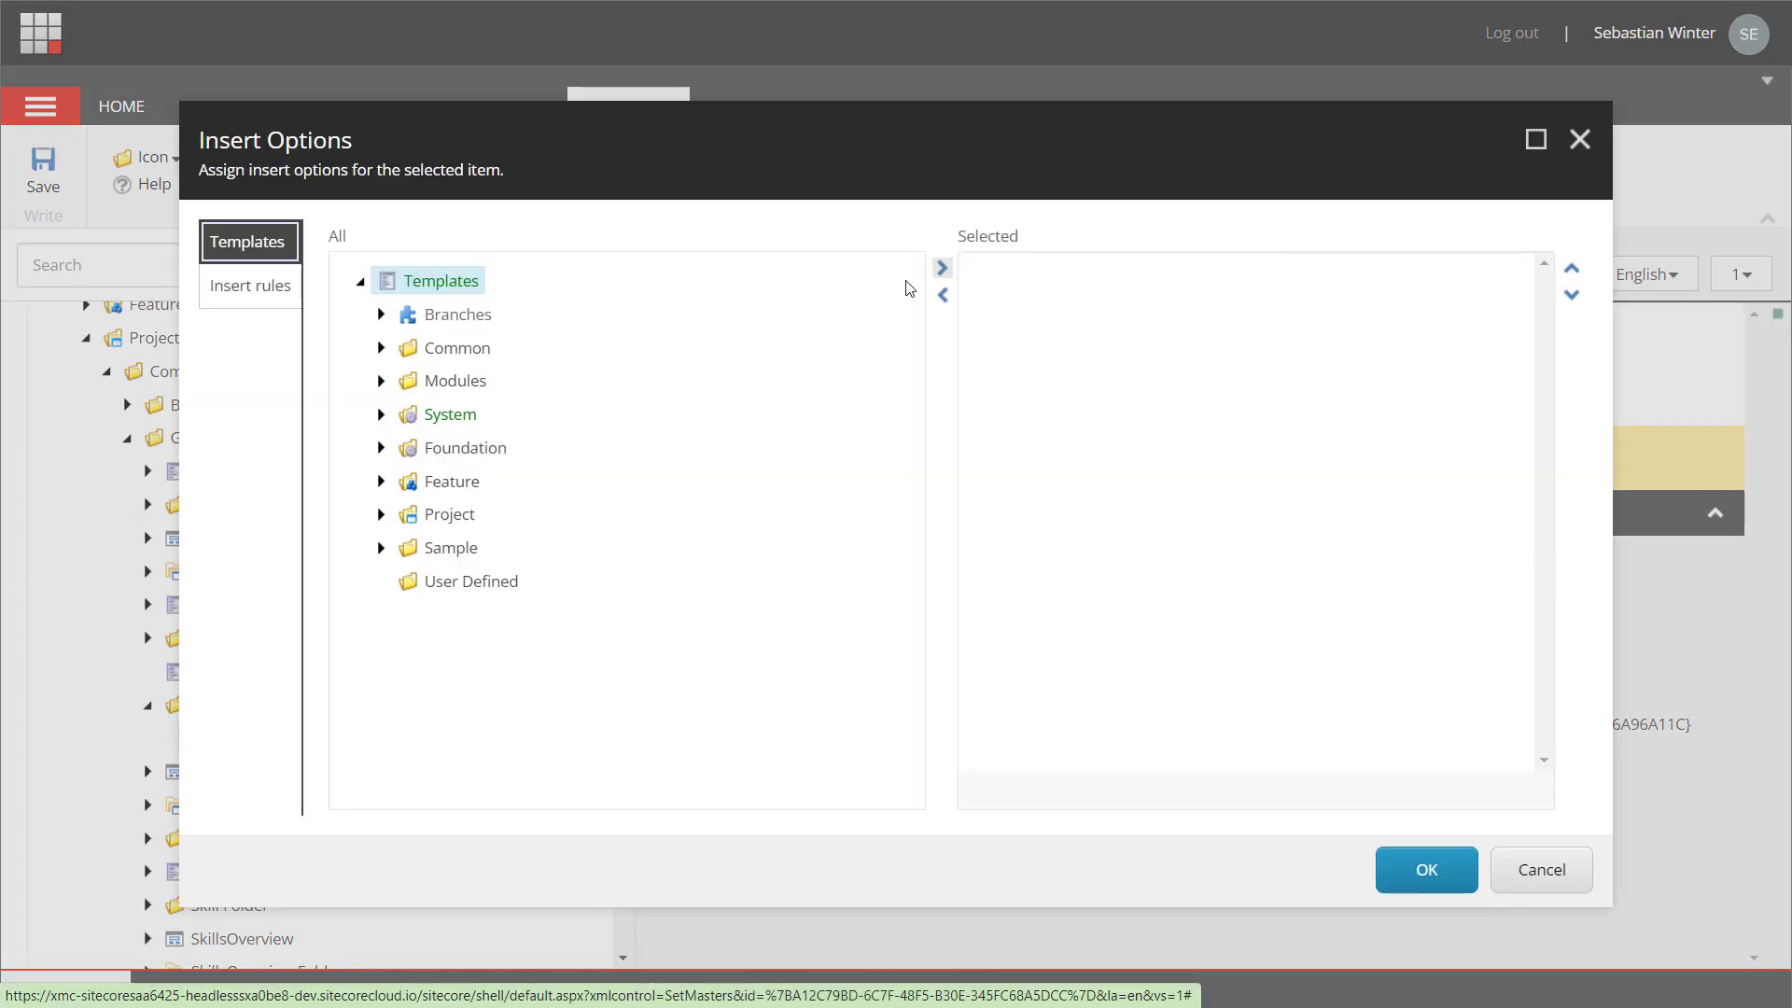
{"action": "left_click", "coordinate": [381, 515]}
{"action": "left_click", "coordinate": [402, 548]}
{"action": "left_click", "coordinate": [422, 614]}
{"action": "scroll", "coordinate": [483, 656], "scroll_direction": "down", "scroll_amount": 1}
{"action": "scroll", "coordinate": [482, 656], "scroll_direction": "down", "scroll_amount": 2}
{"action": "left_click", "coordinate": [1425, 869]}
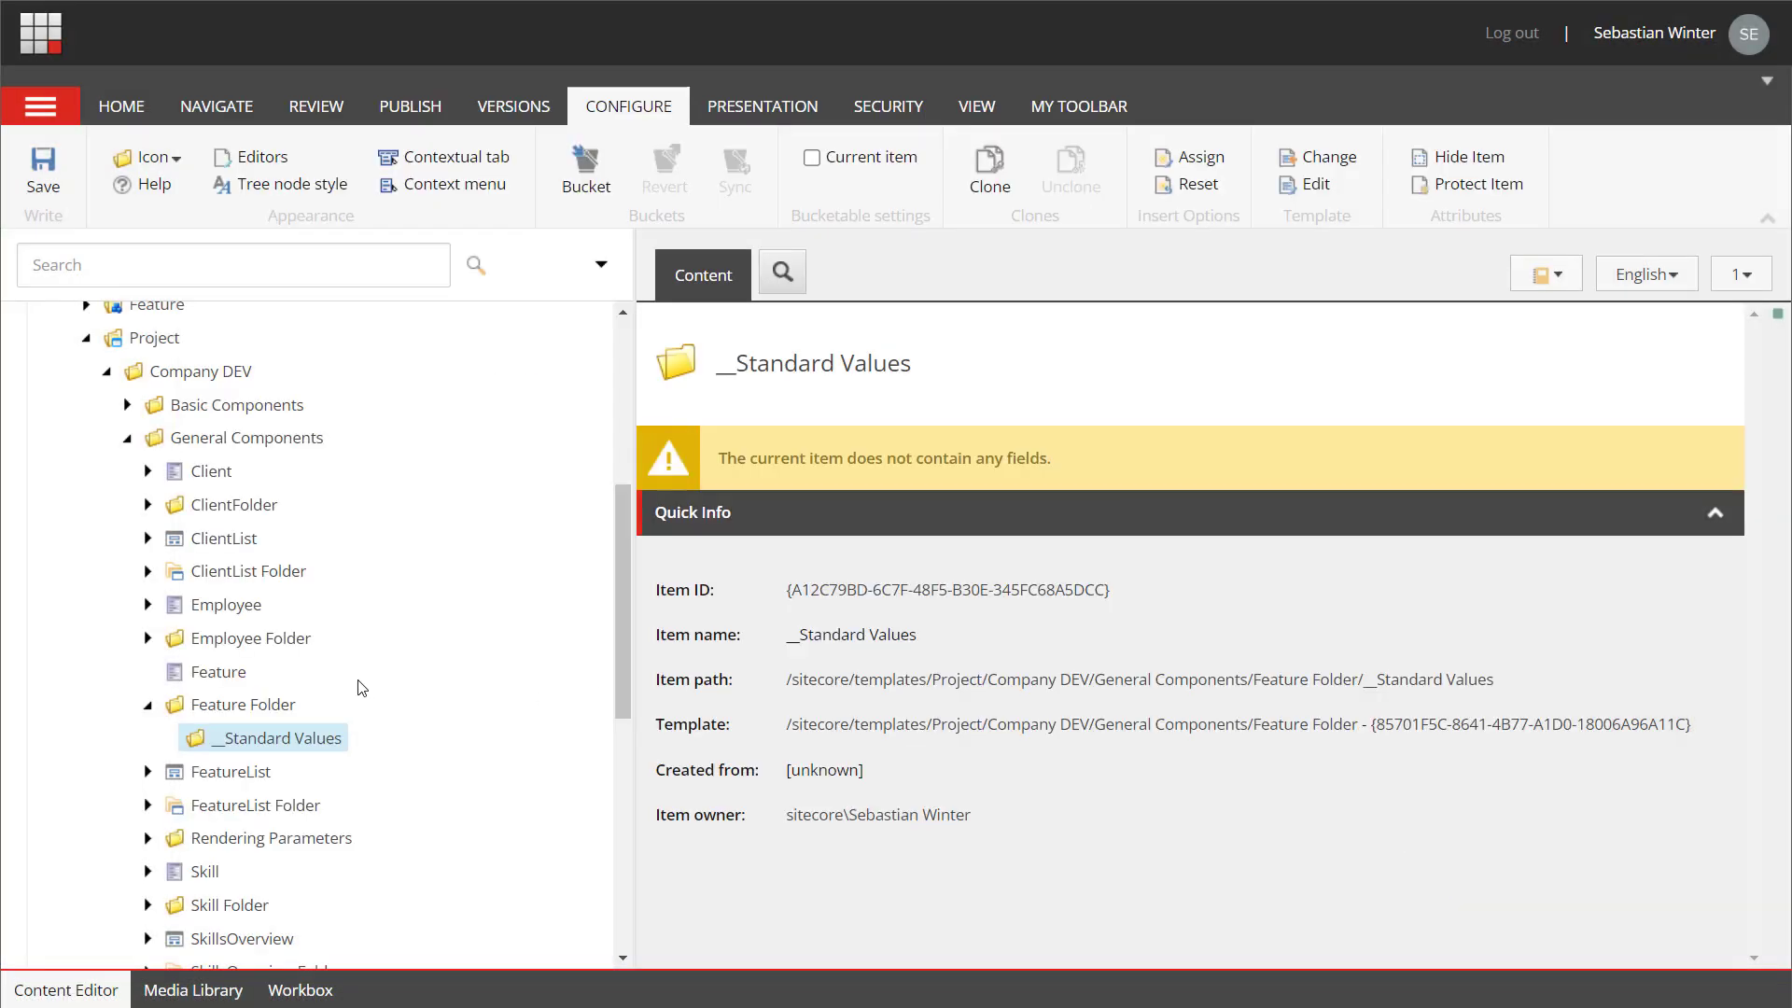
- Add a Feature section with a single-line text field named Name to the Feature template
{"action": "left_click", "coordinate": [236, 673]}
{"action": "left_click", "coordinate": [723, 406]}
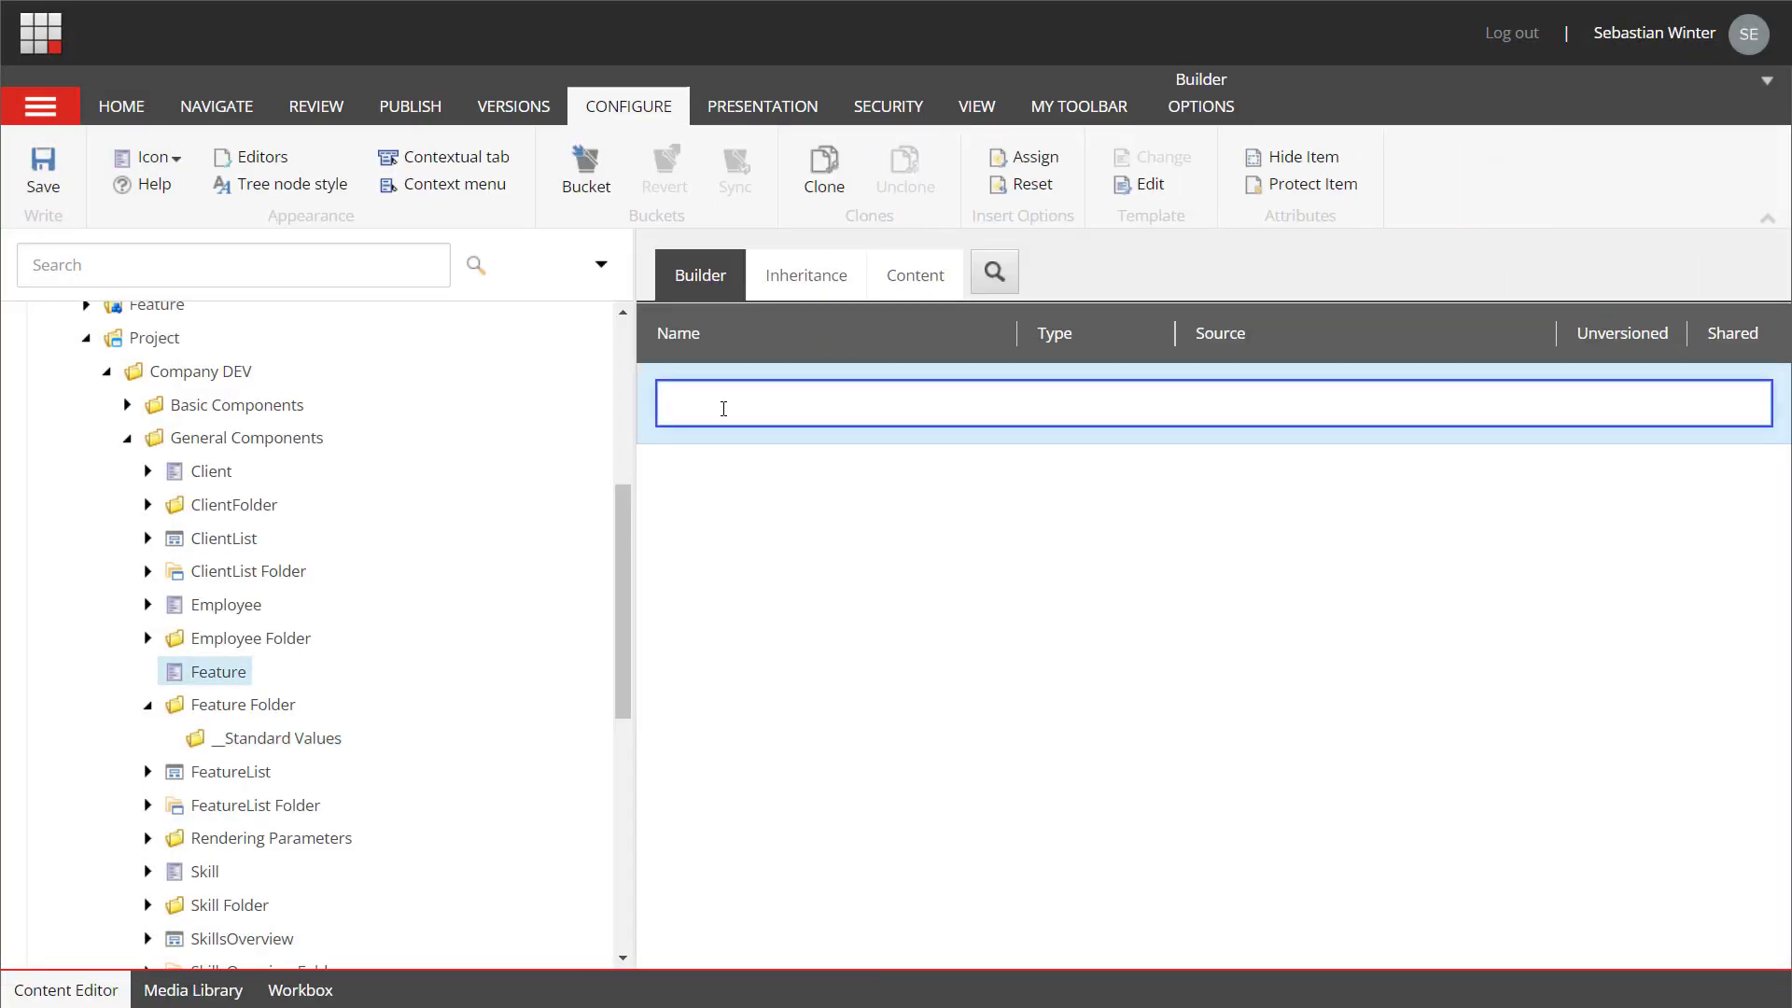
{"action": "type", "text": "Feature"}
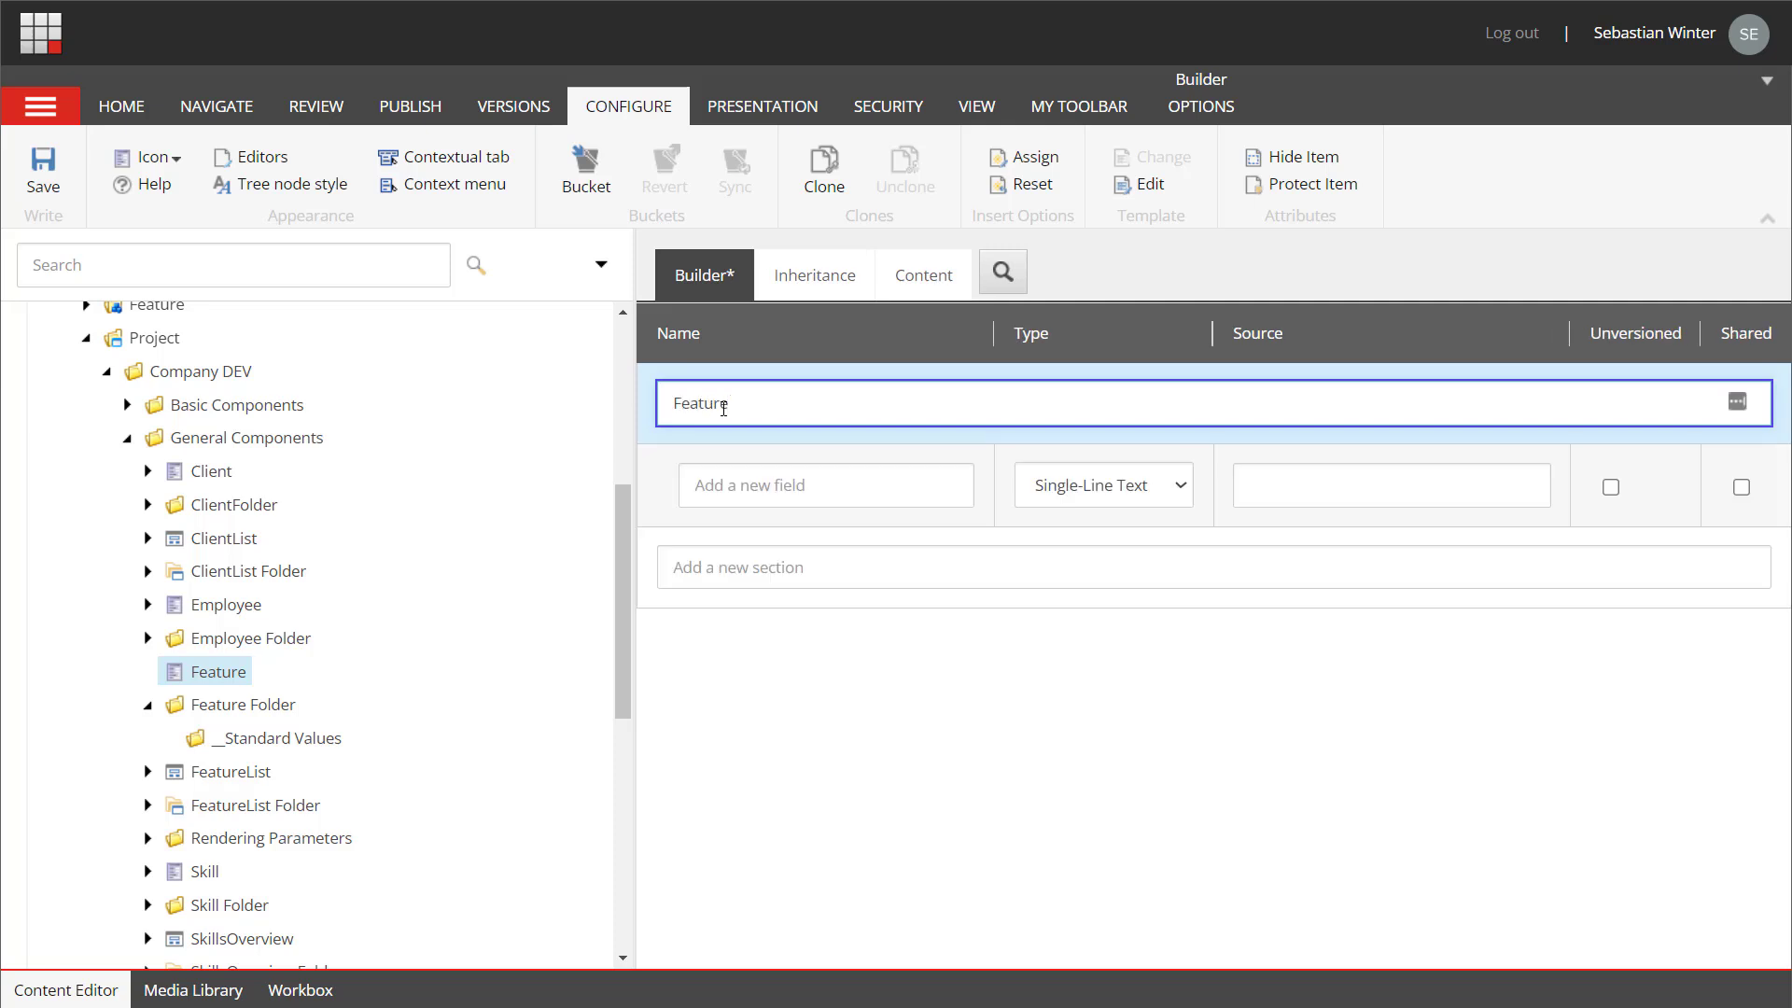
{"action": "left_click", "coordinate": [700, 484]}
{"action": "type", "text": "Name"}
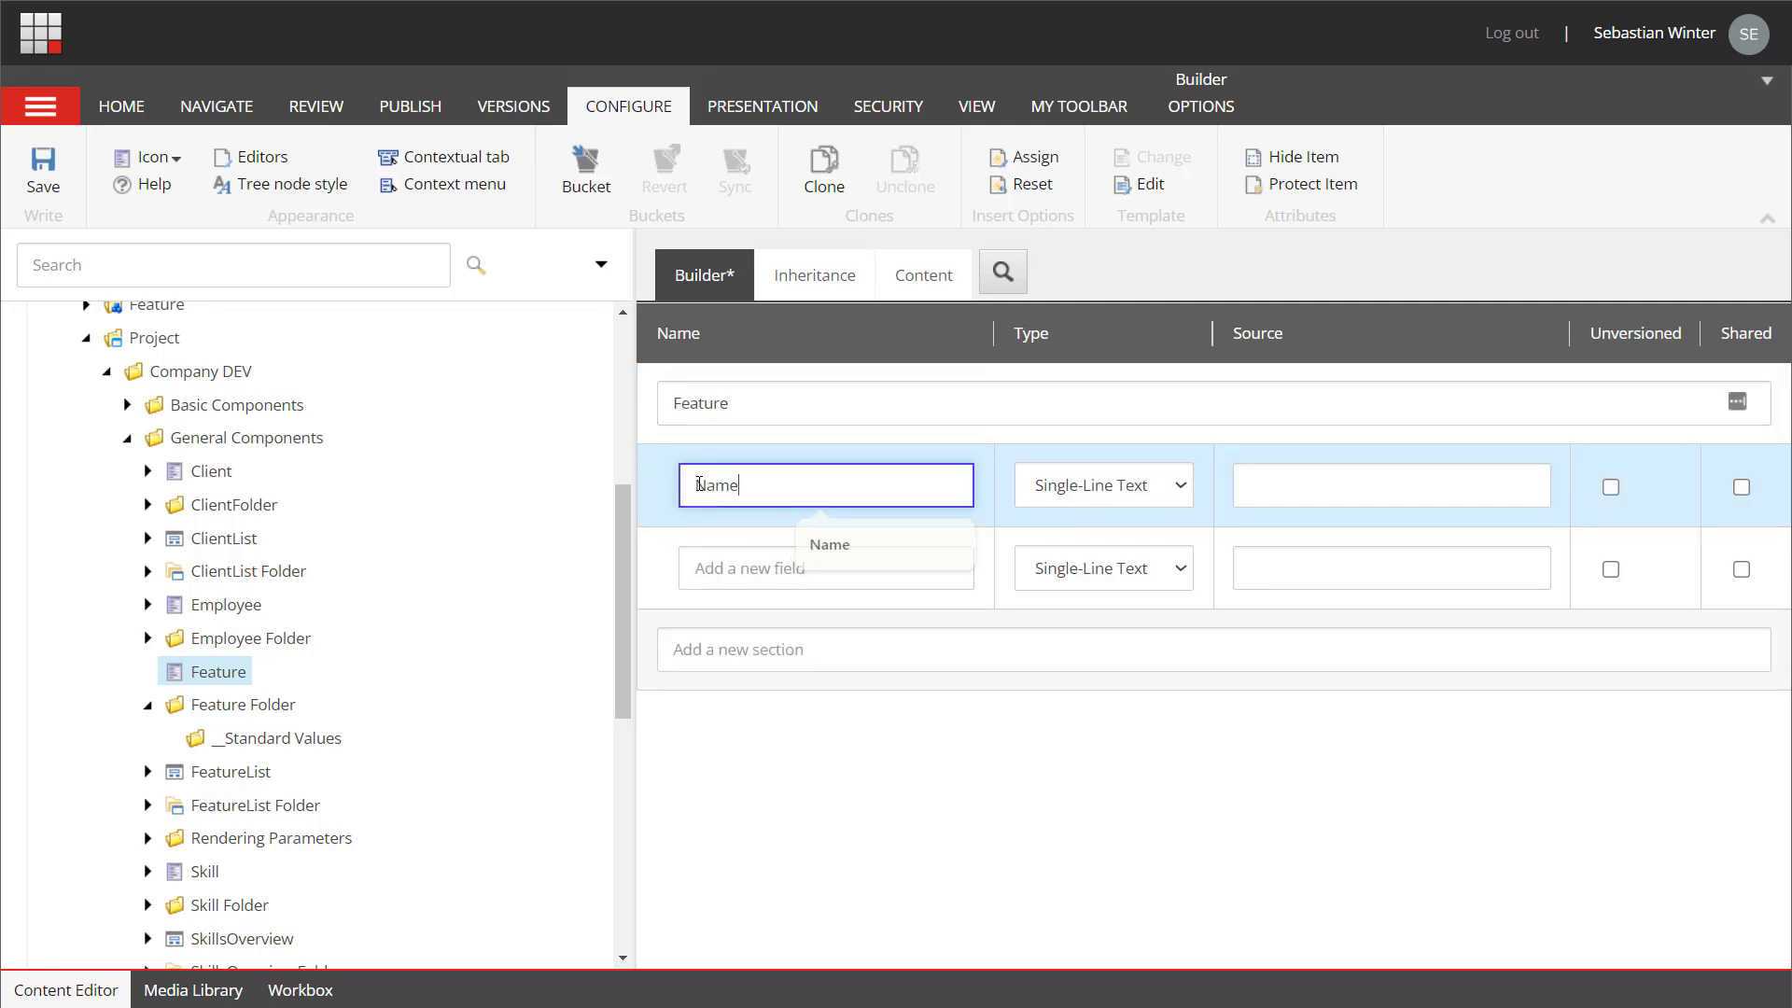
- Add a field named Icon of type Droplink to the Feature section and save the template
{"action": "left_click", "coordinate": [711, 556]}
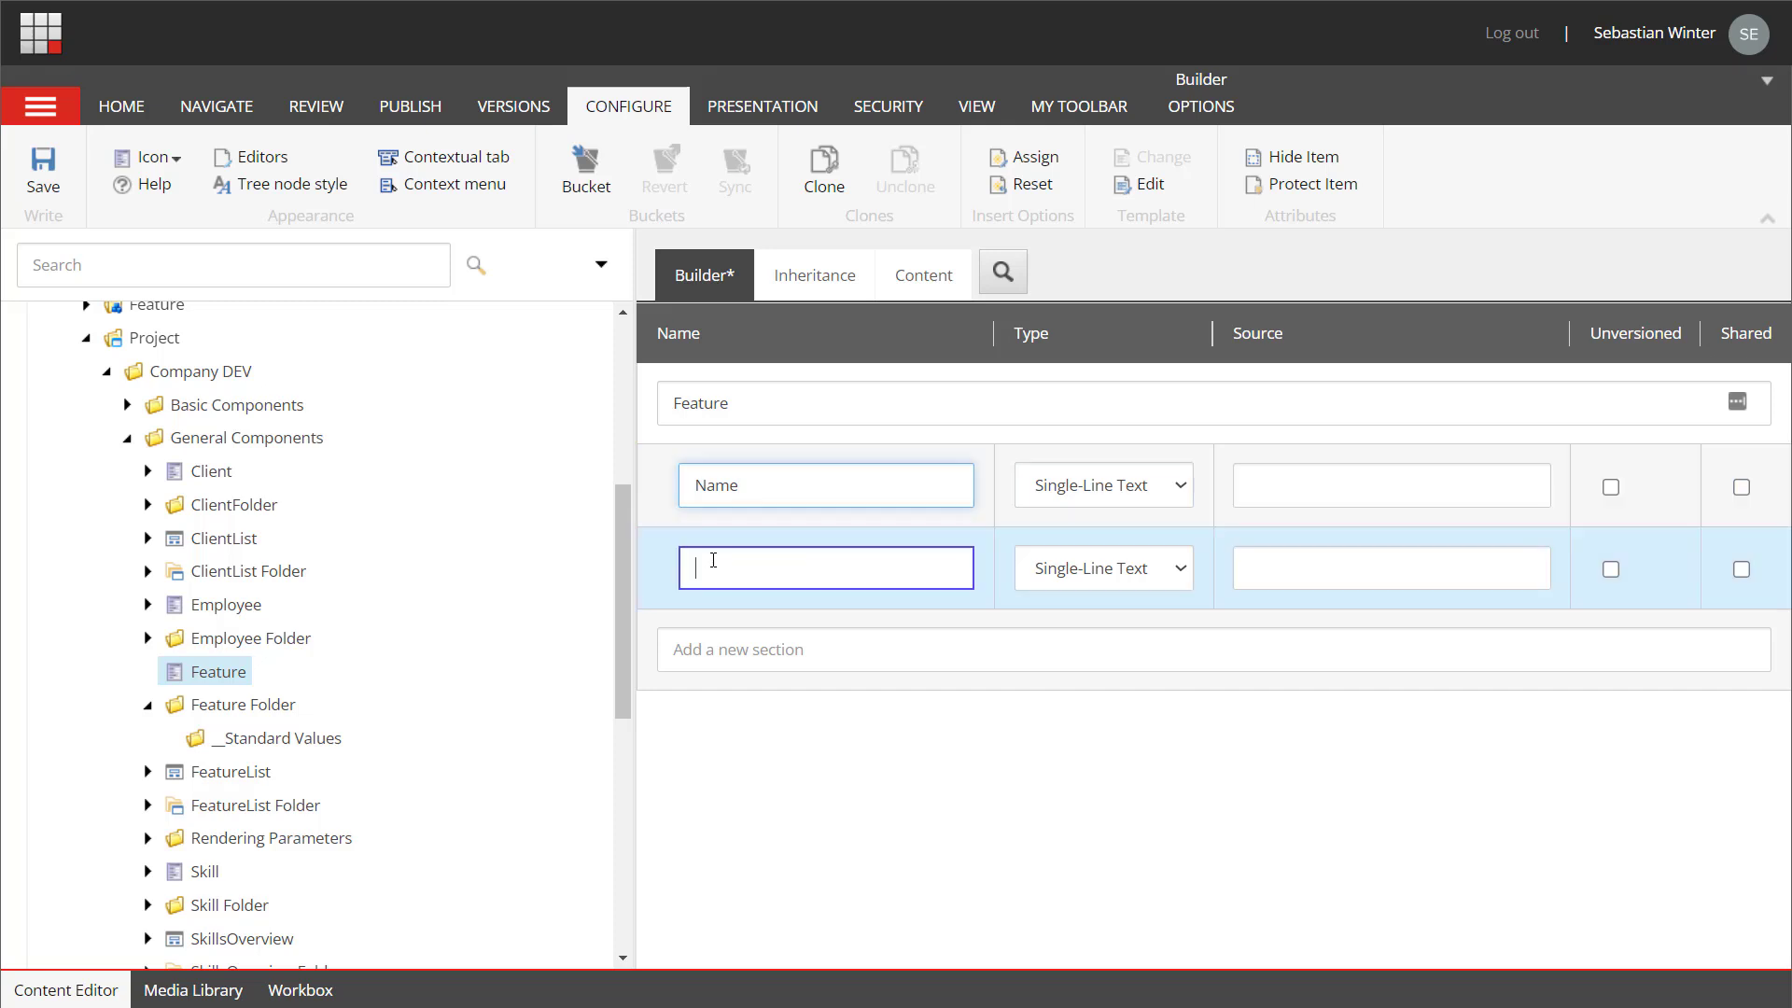
{"action": "type", "text": "Icon"}
{"action": "left_click", "coordinate": [1089, 576]}
{"action": "scroll", "coordinate": [1099, 555], "scroll_direction": "down", "scroll_amount": 1}
{"action": "scroll", "coordinate": [1101, 458], "scroll_direction": "down", "scroll_amount": 5}
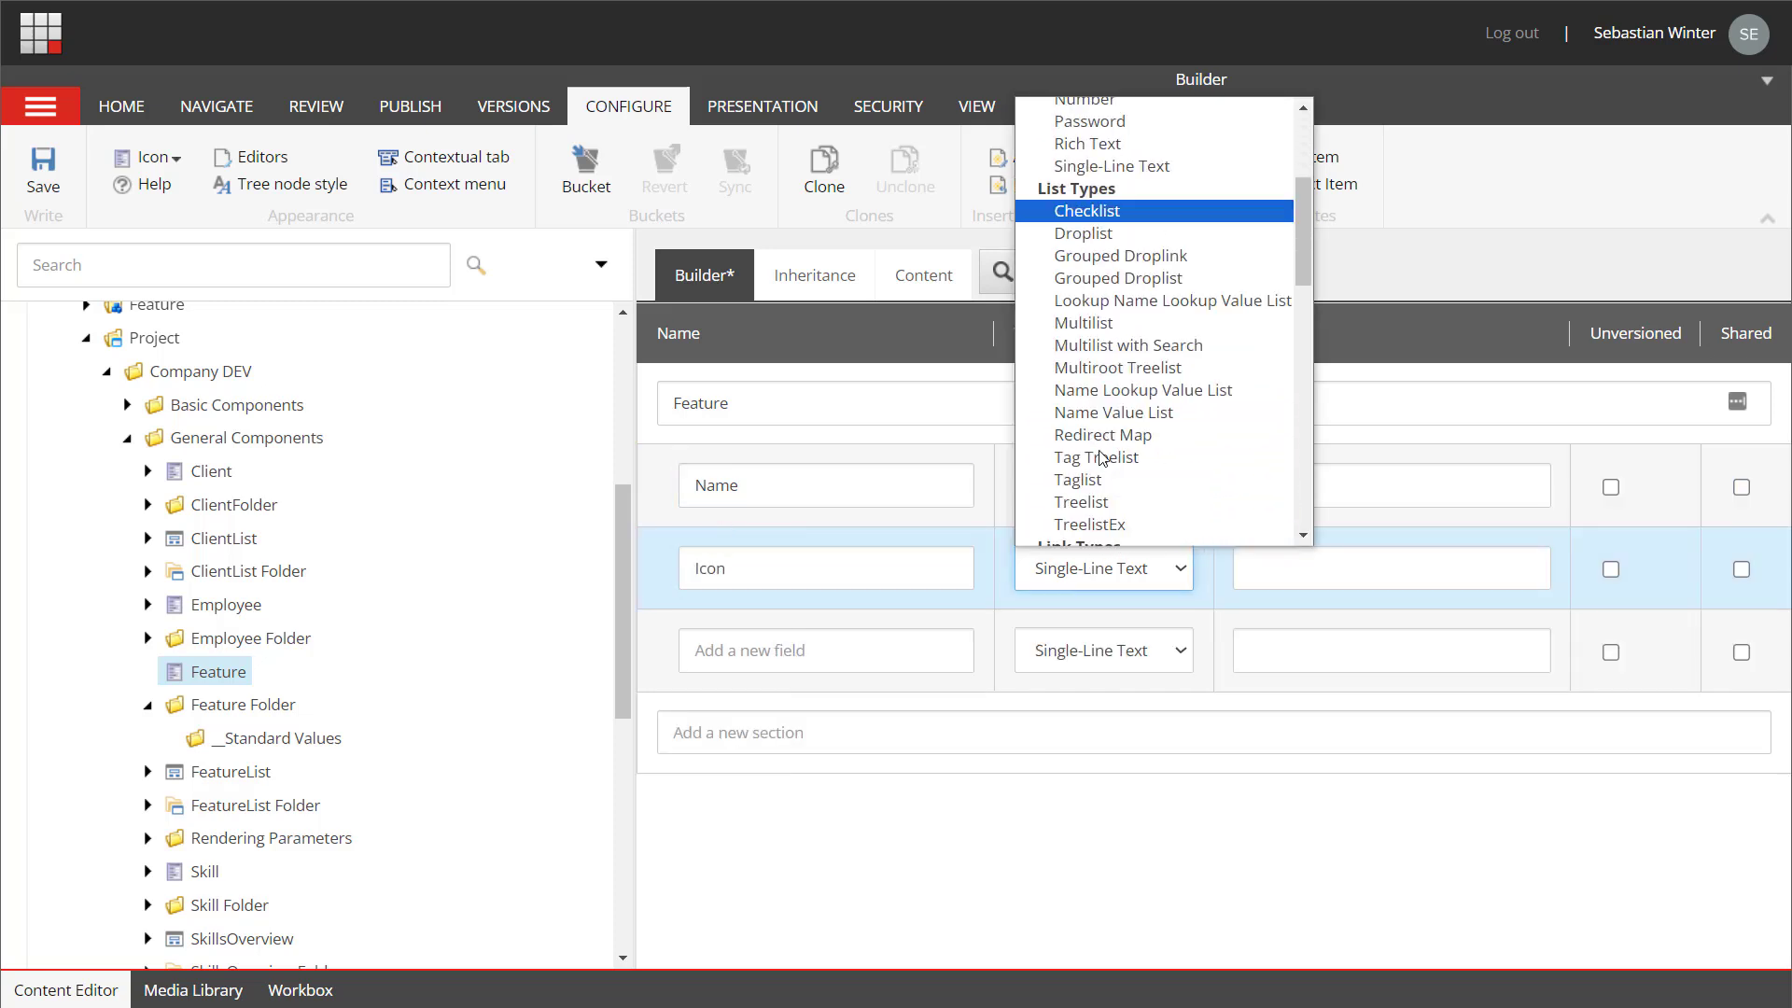
{"action": "left_click", "coordinate": [1110, 351]}
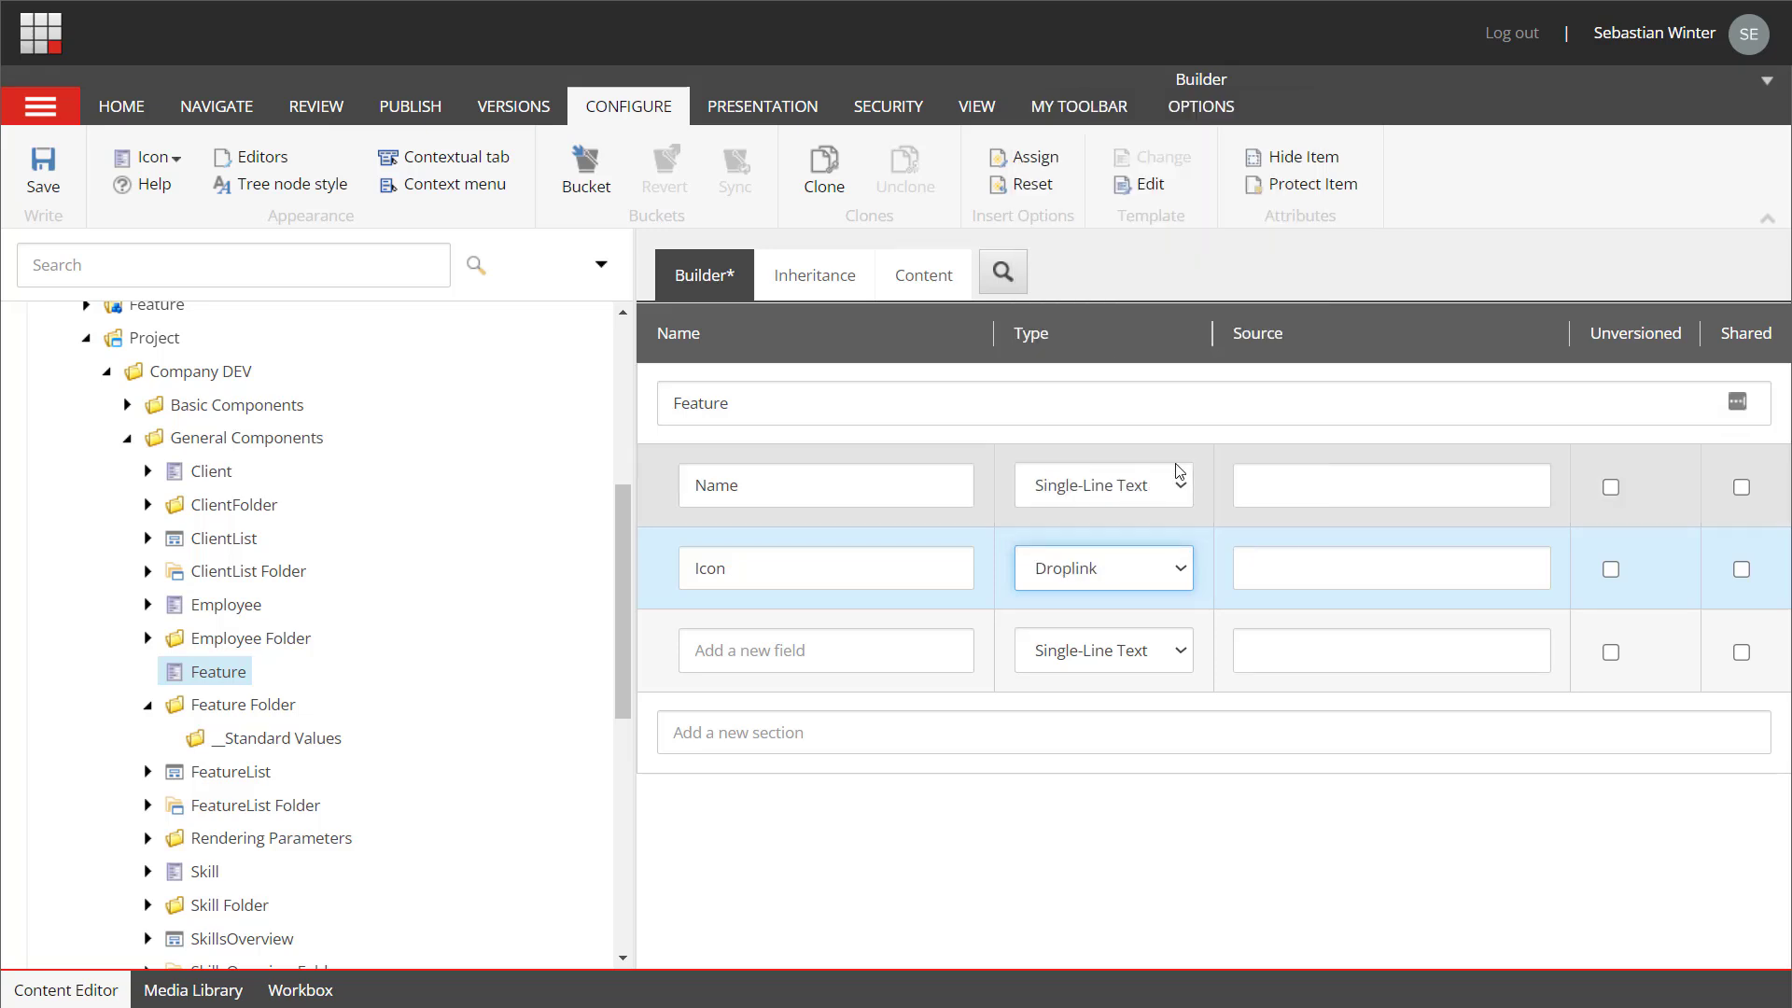
{"action": "key", "text": "ctrl+s"}
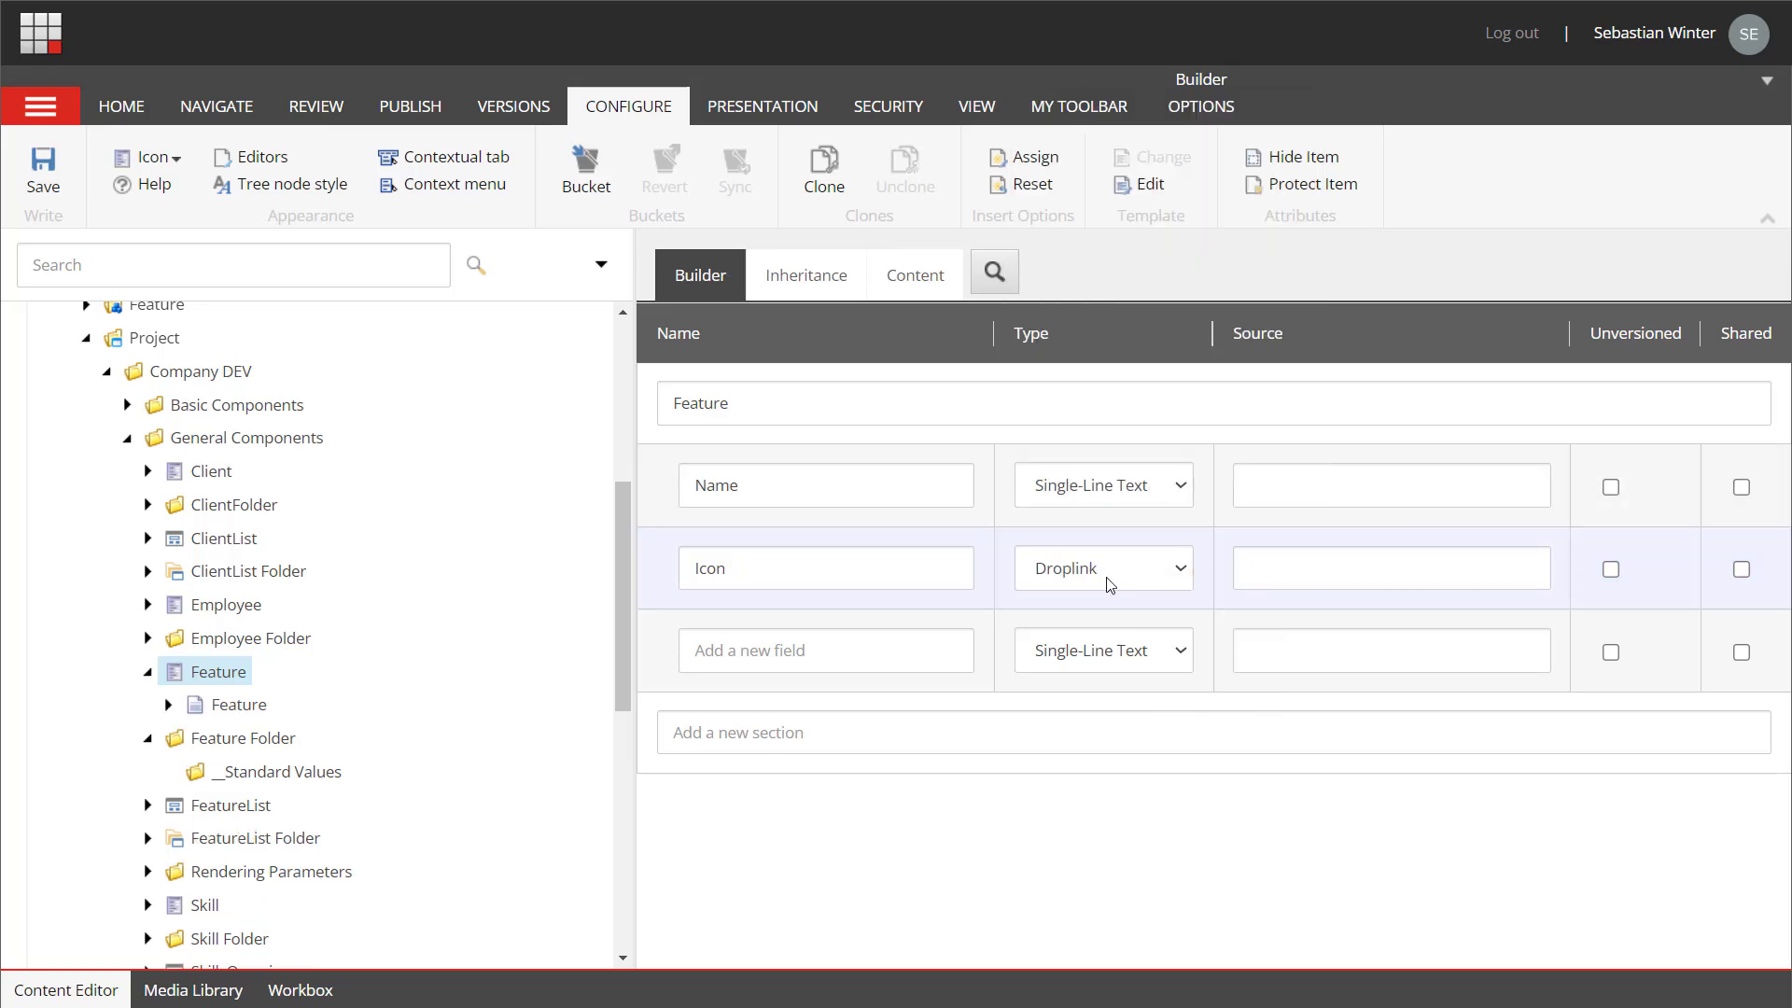
- Create standard values for the Feature template with Name set to $name, and save them
{"action": "left_click", "coordinate": [1166, 108]}
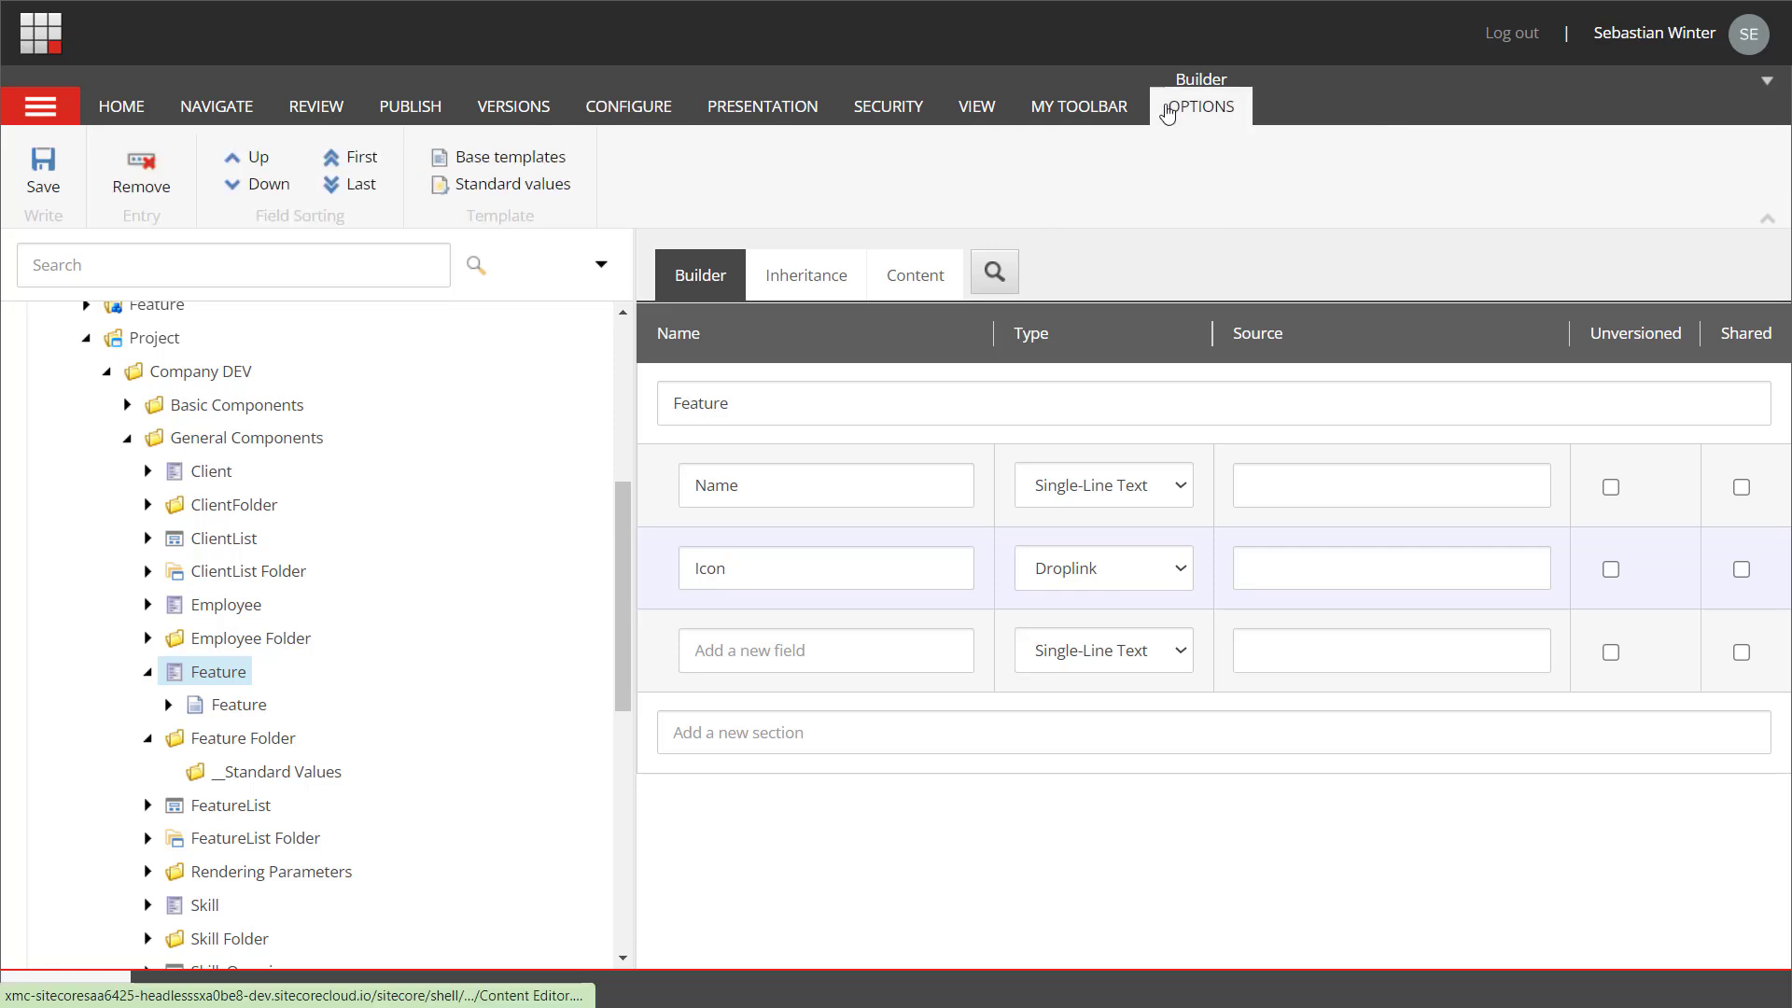
{"action": "left_click", "coordinate": [543, 177]}
{"action": "left_click", "coordinate": [708, 924]}
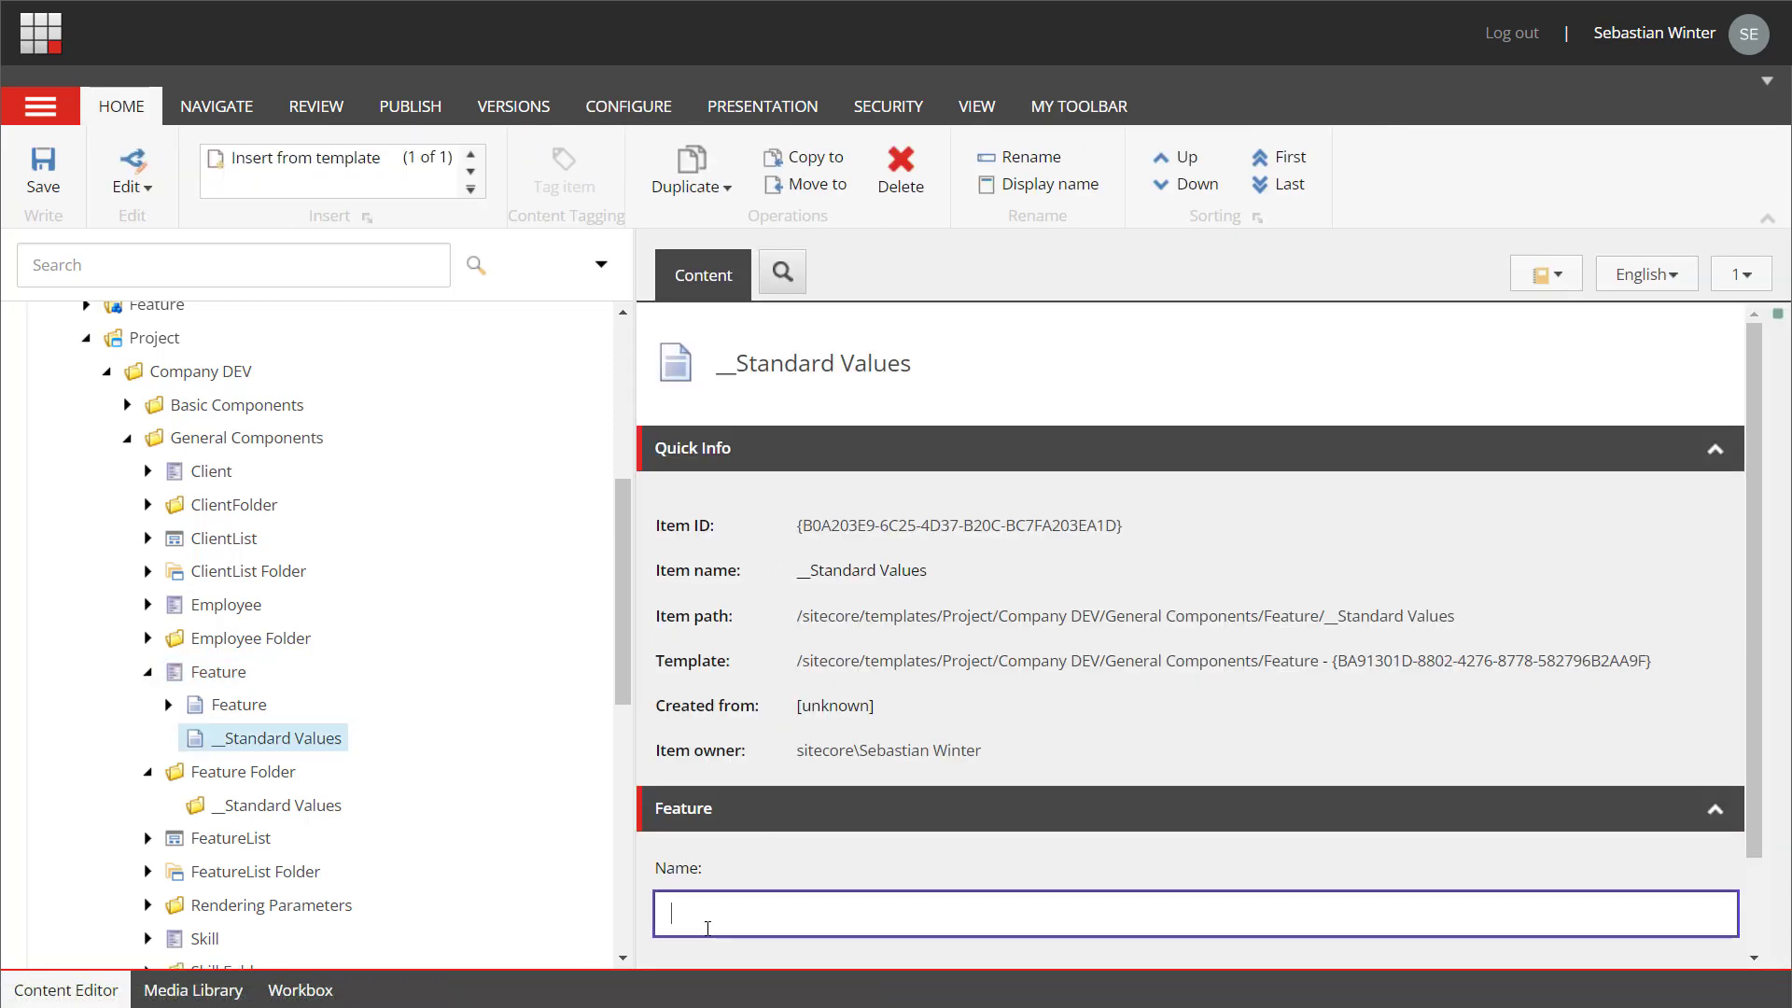
{"action": "key", "text": "ctrl+s"}
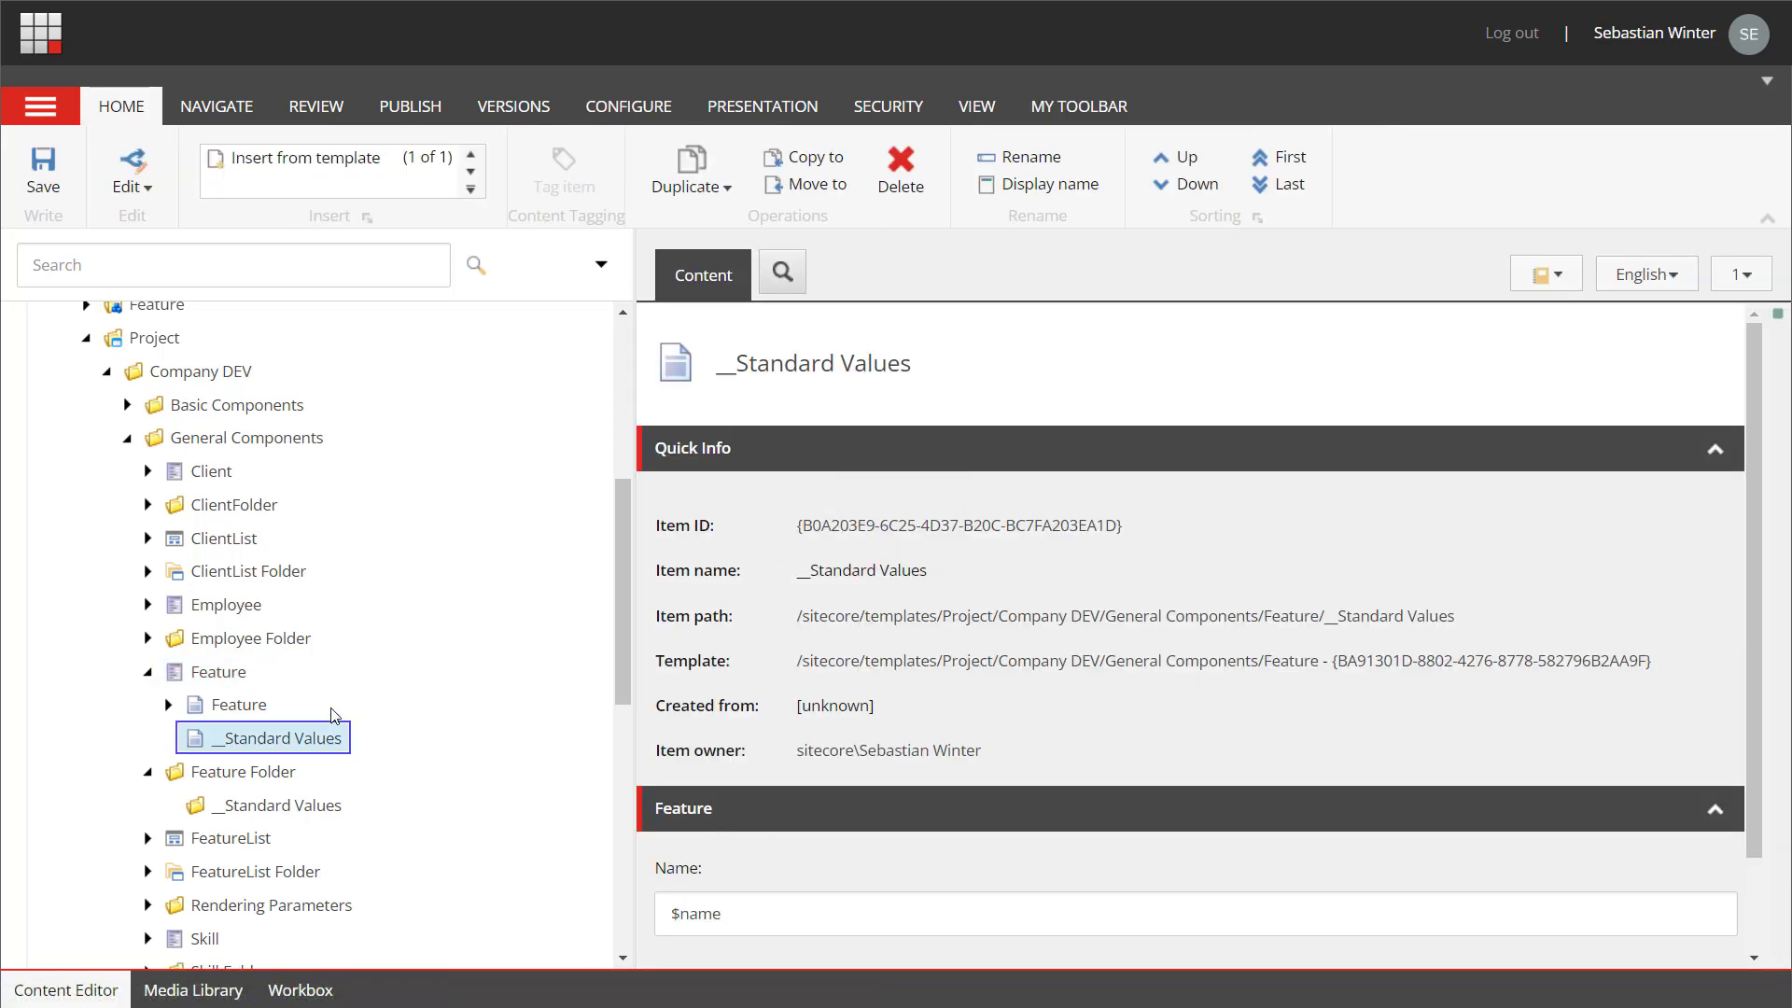
- Delete the Promo section and its fields from the FeatureList template
{"action": "left_click", "coordinate": [217, 838]}
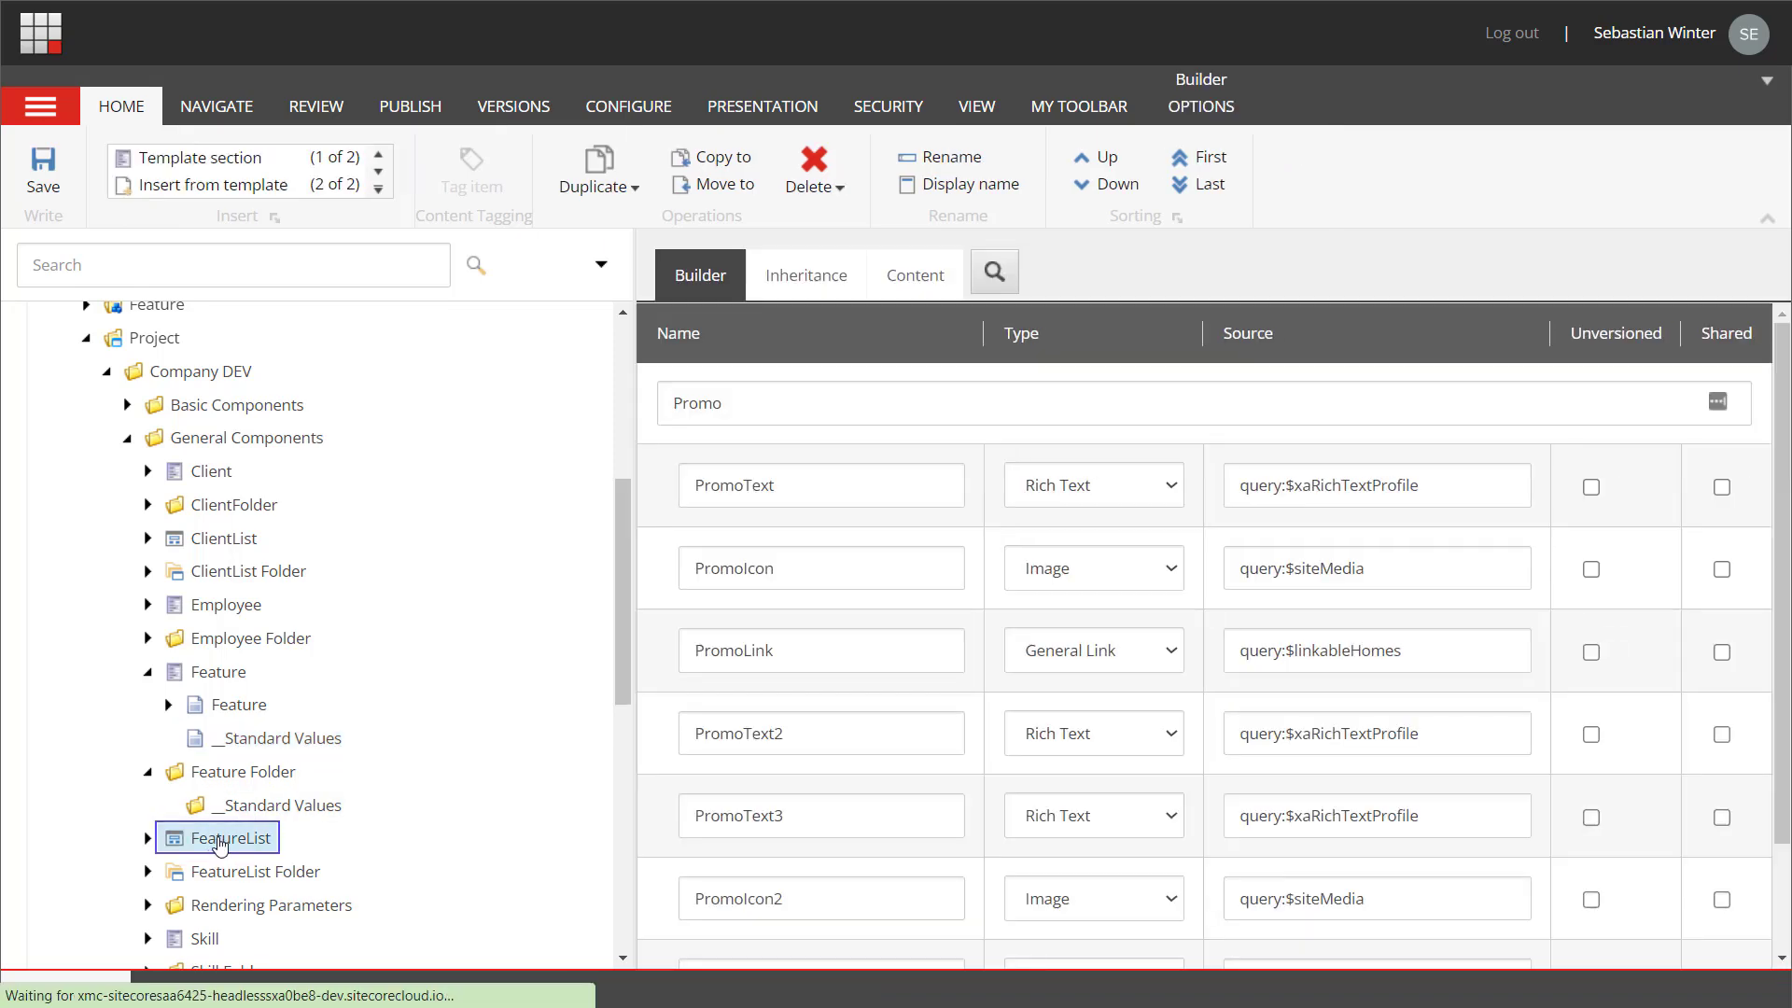
{"action": "left_click", "coordinate": [817, 186]}
{"action": "left_click", "coordinate": [831, 224]}
{"action": "left_click", "coordinate": [1030, 649]}
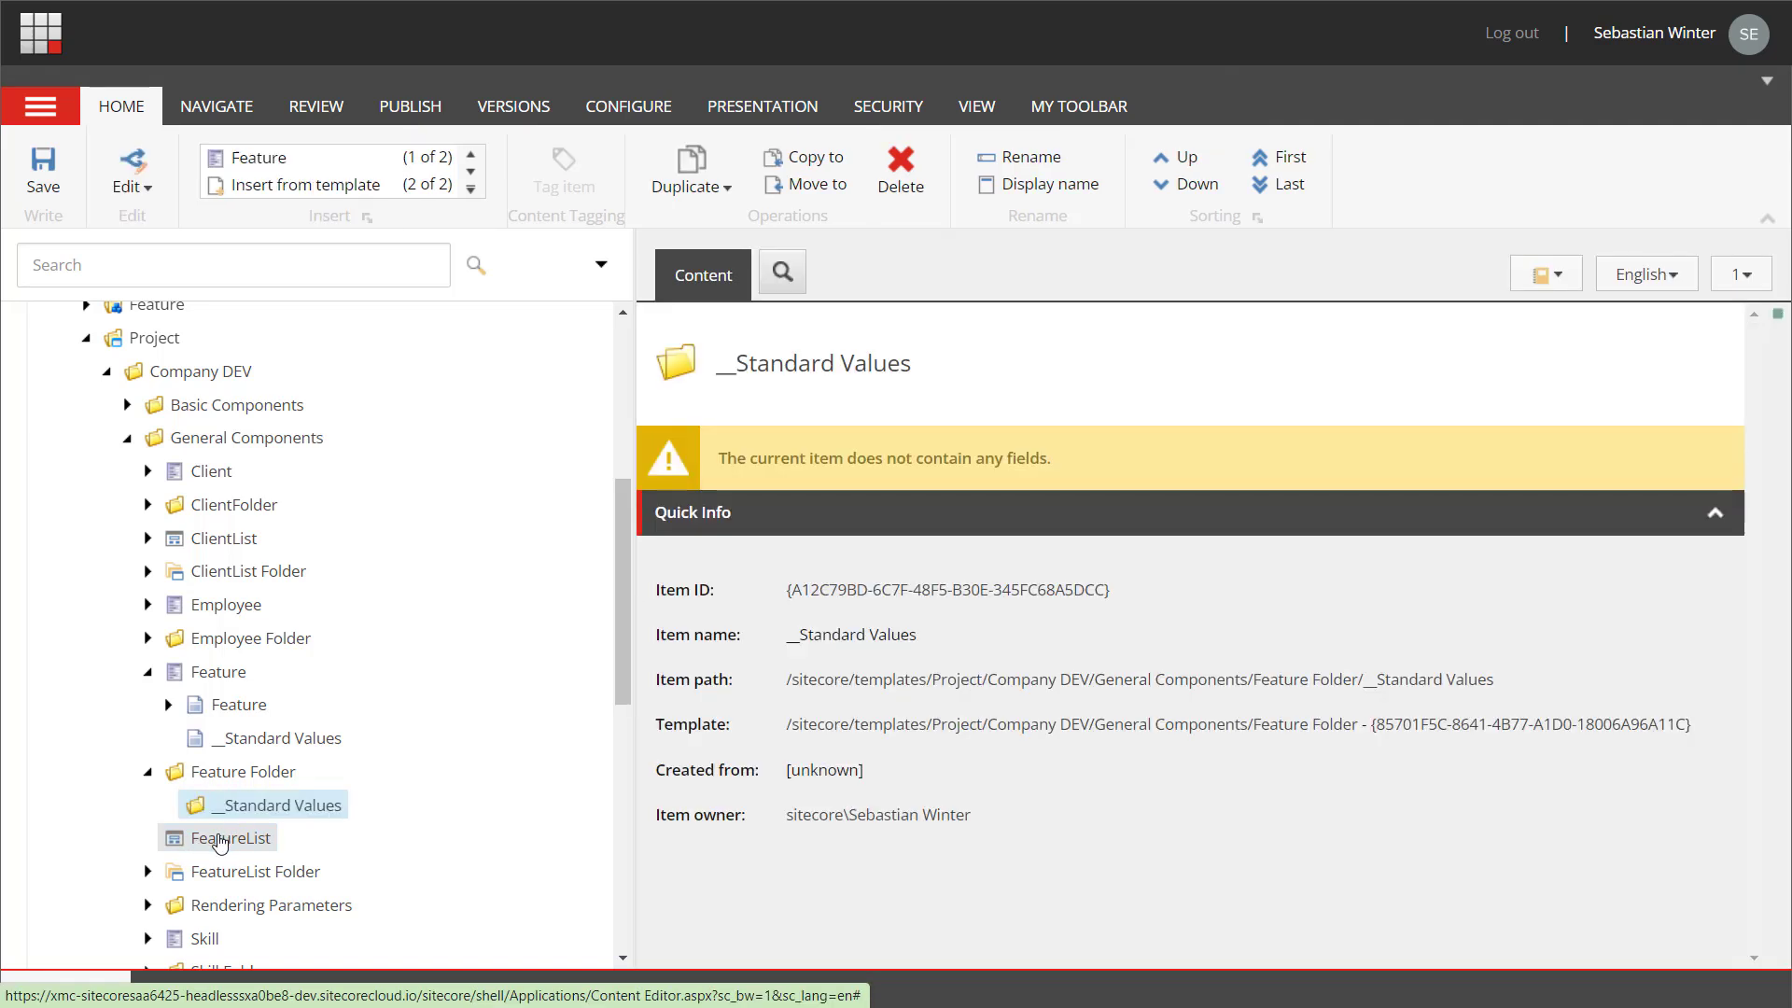
- Add a Features section with a single-line text field named Title to the FeatureList template
{"action": "left_click", "coordinate": [219, 840]}
{"action": "type", "text": "Features"}
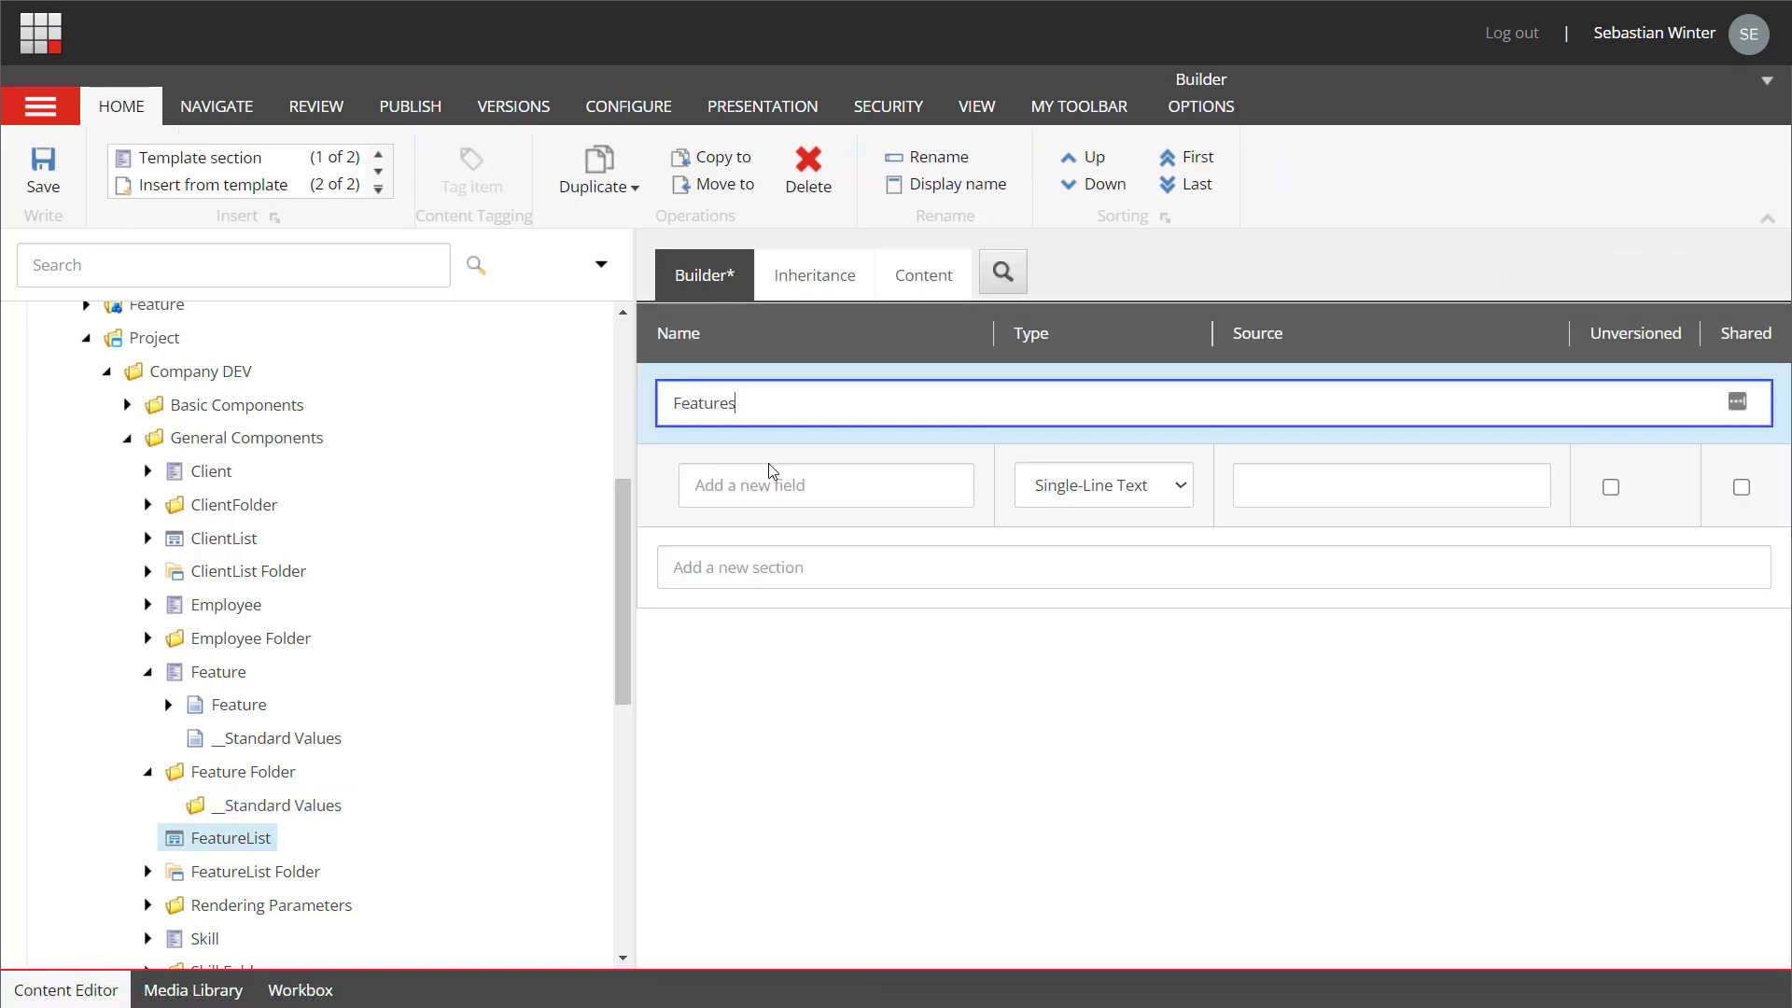
{"action": "left_click", "coordinate": [755, 485]}
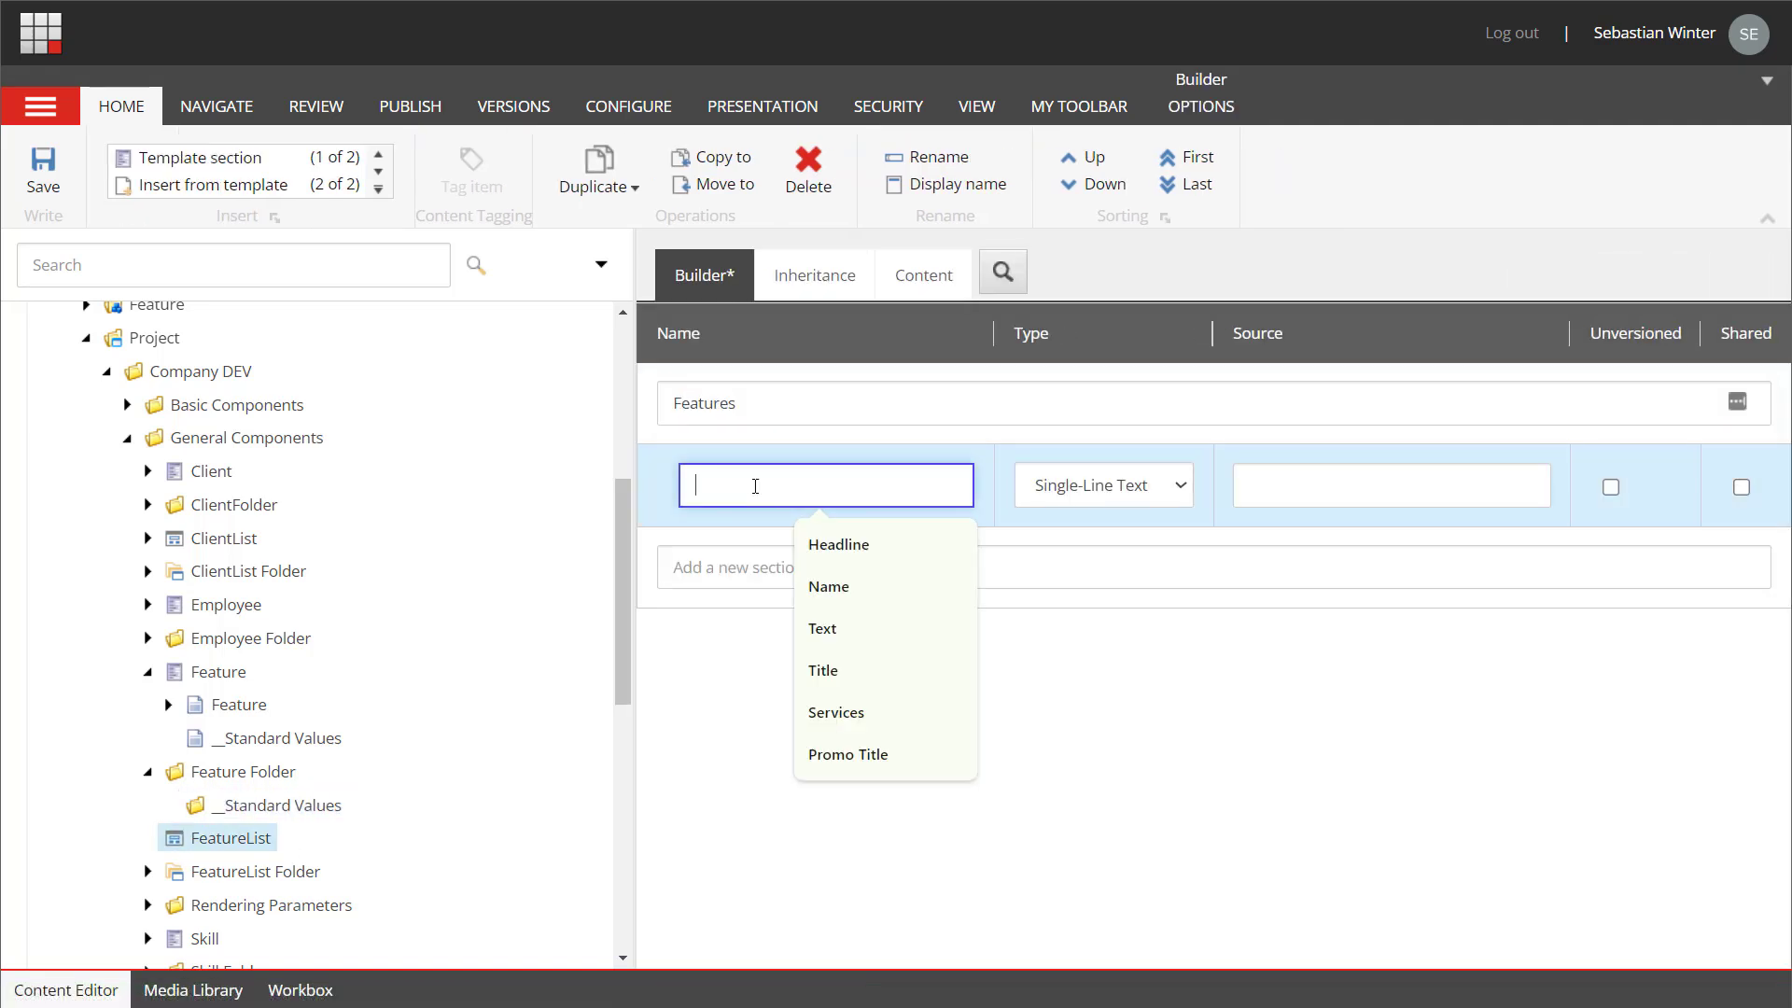
{"action": "type", "text": "Title"}
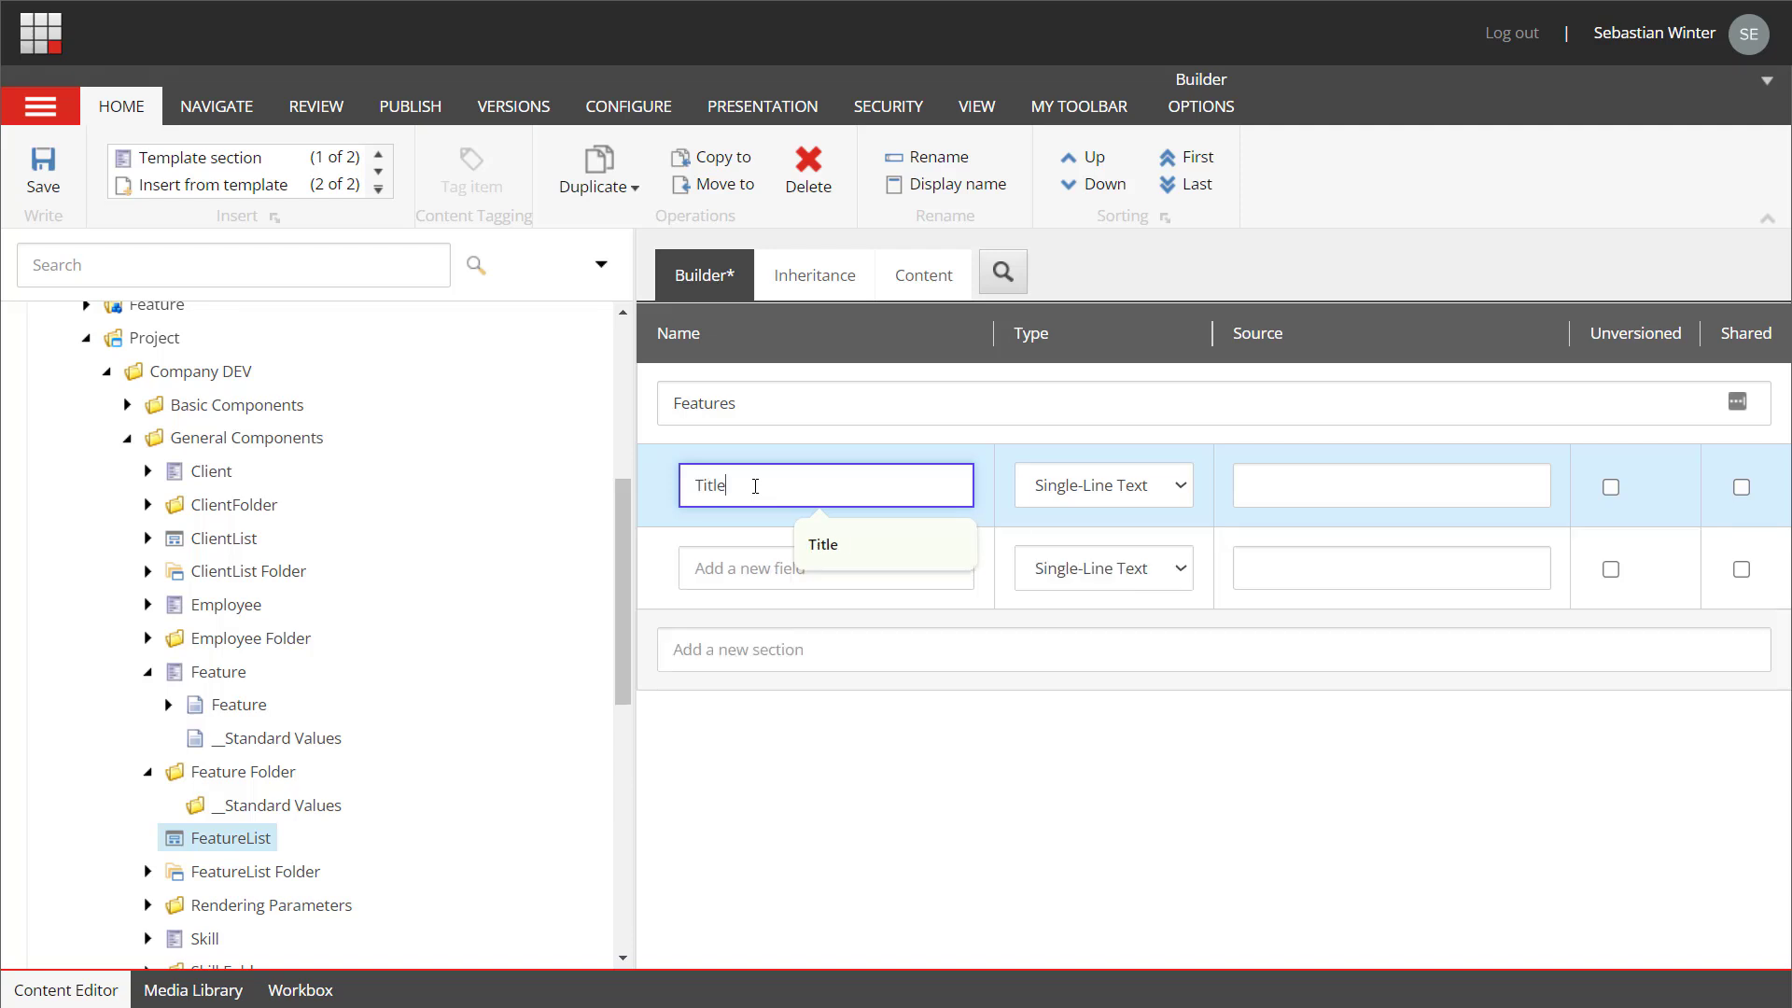
- Add a field named IntroText of type Multi-Line Text to the Features section of the FeatureList template
{"action": "left_click", "coordinate": [819, 580]}
{"action": "type", "text": "IntroText"}
{"action": "key", "text": "Tab"}
{"action": "key", "text": "alt+Down"}
{"action": "key", "text": "Up"}
{"action": "key", "text": "Up"}
{"action": "key", "text": "Up"}
{"action": "key", "text": "Up"}
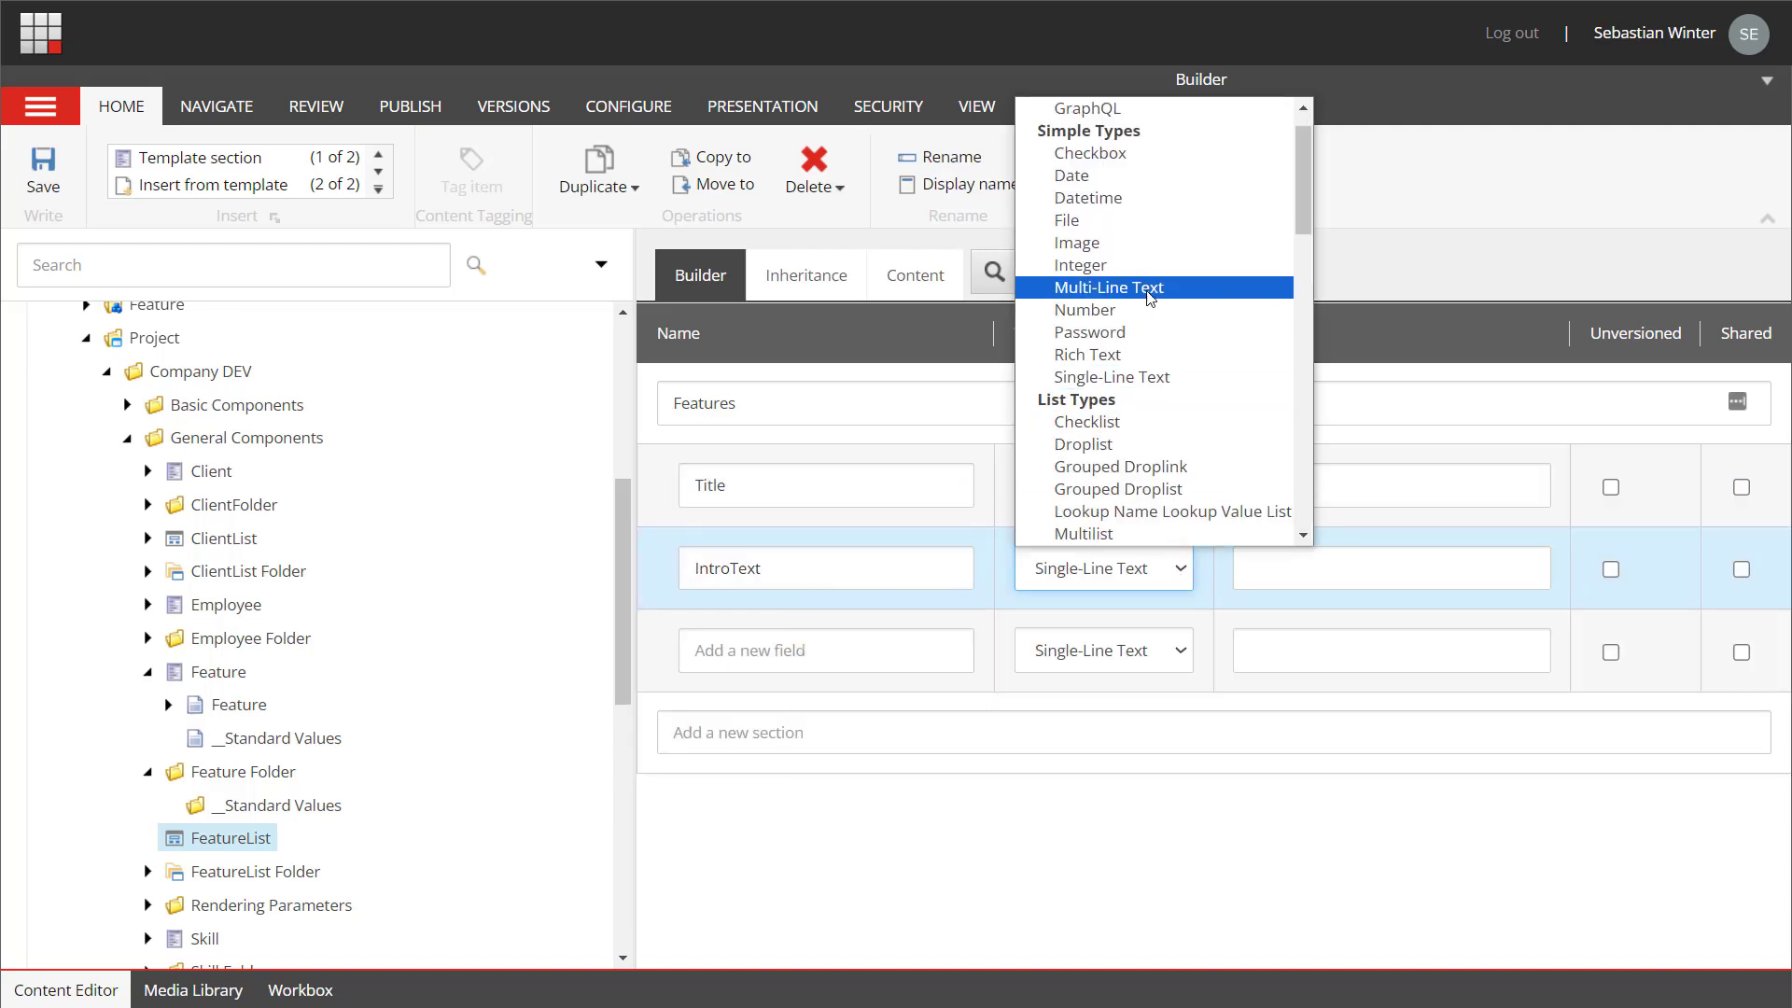
{"action": "key", "text": "Return"}
- Add a Multilist field named Features with source query:$site/Data/Features/* to the FeatureList template and save it
{"action": "left_click", "coordinate": [784, 643]}
{"action": "type", "text": "Features"}
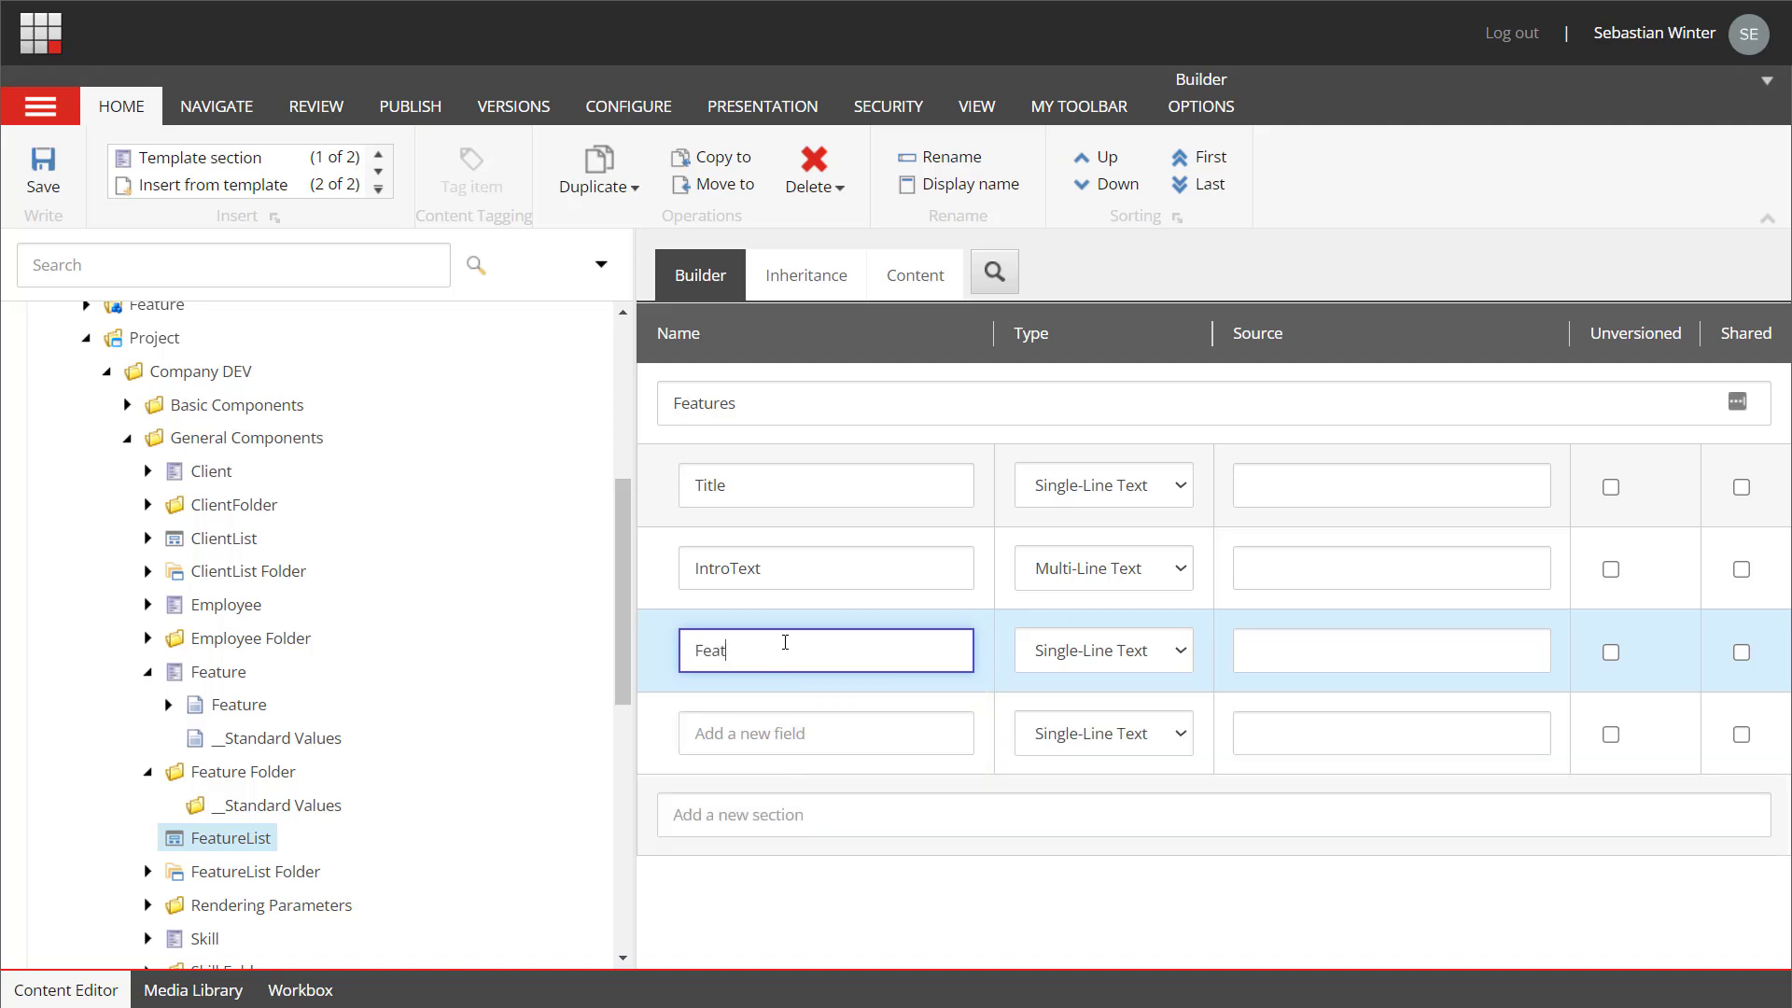
{"action": "left_click", "coordinate": [1104, 650]}
{"action": "scroll", "coordinate": [1113, 588], "scroll_direction": "down", "scroll_amount": 3}
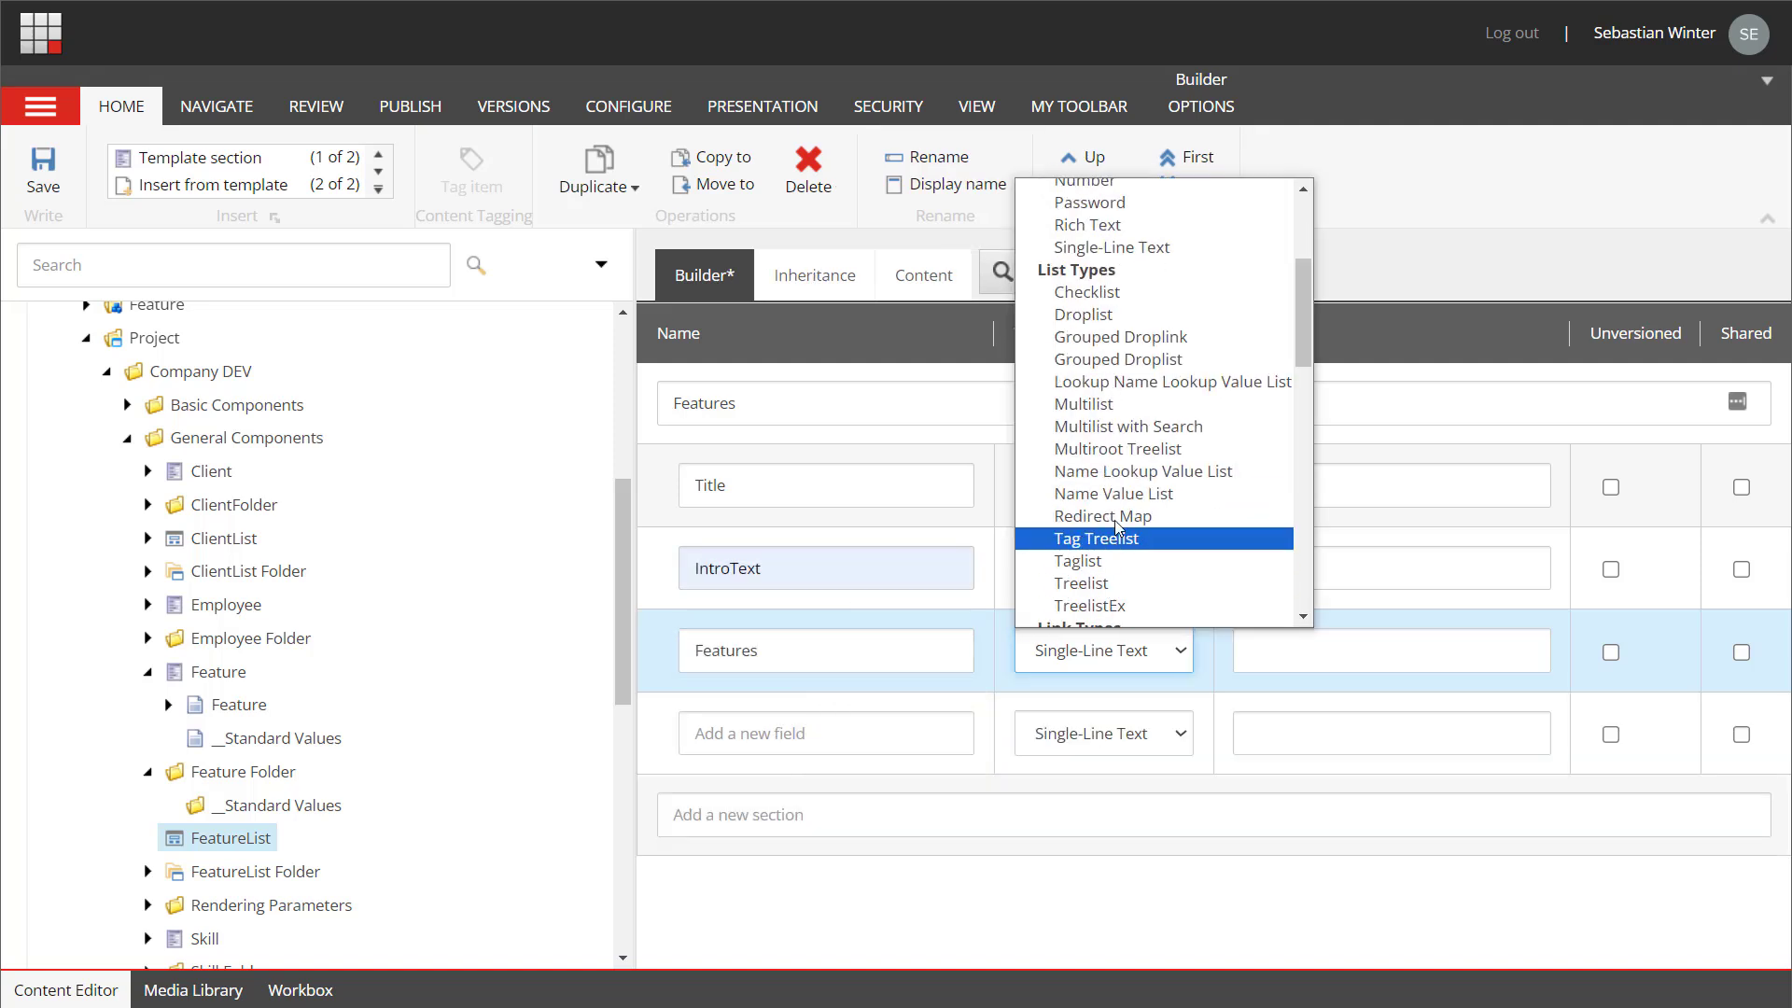
{"action": "left_click", "coordinate": [1110, 404]}
{"action": "left_click", "coordinate": [1258, 645]}
{"action": "type", "text": "query:$site/Data/Features"}
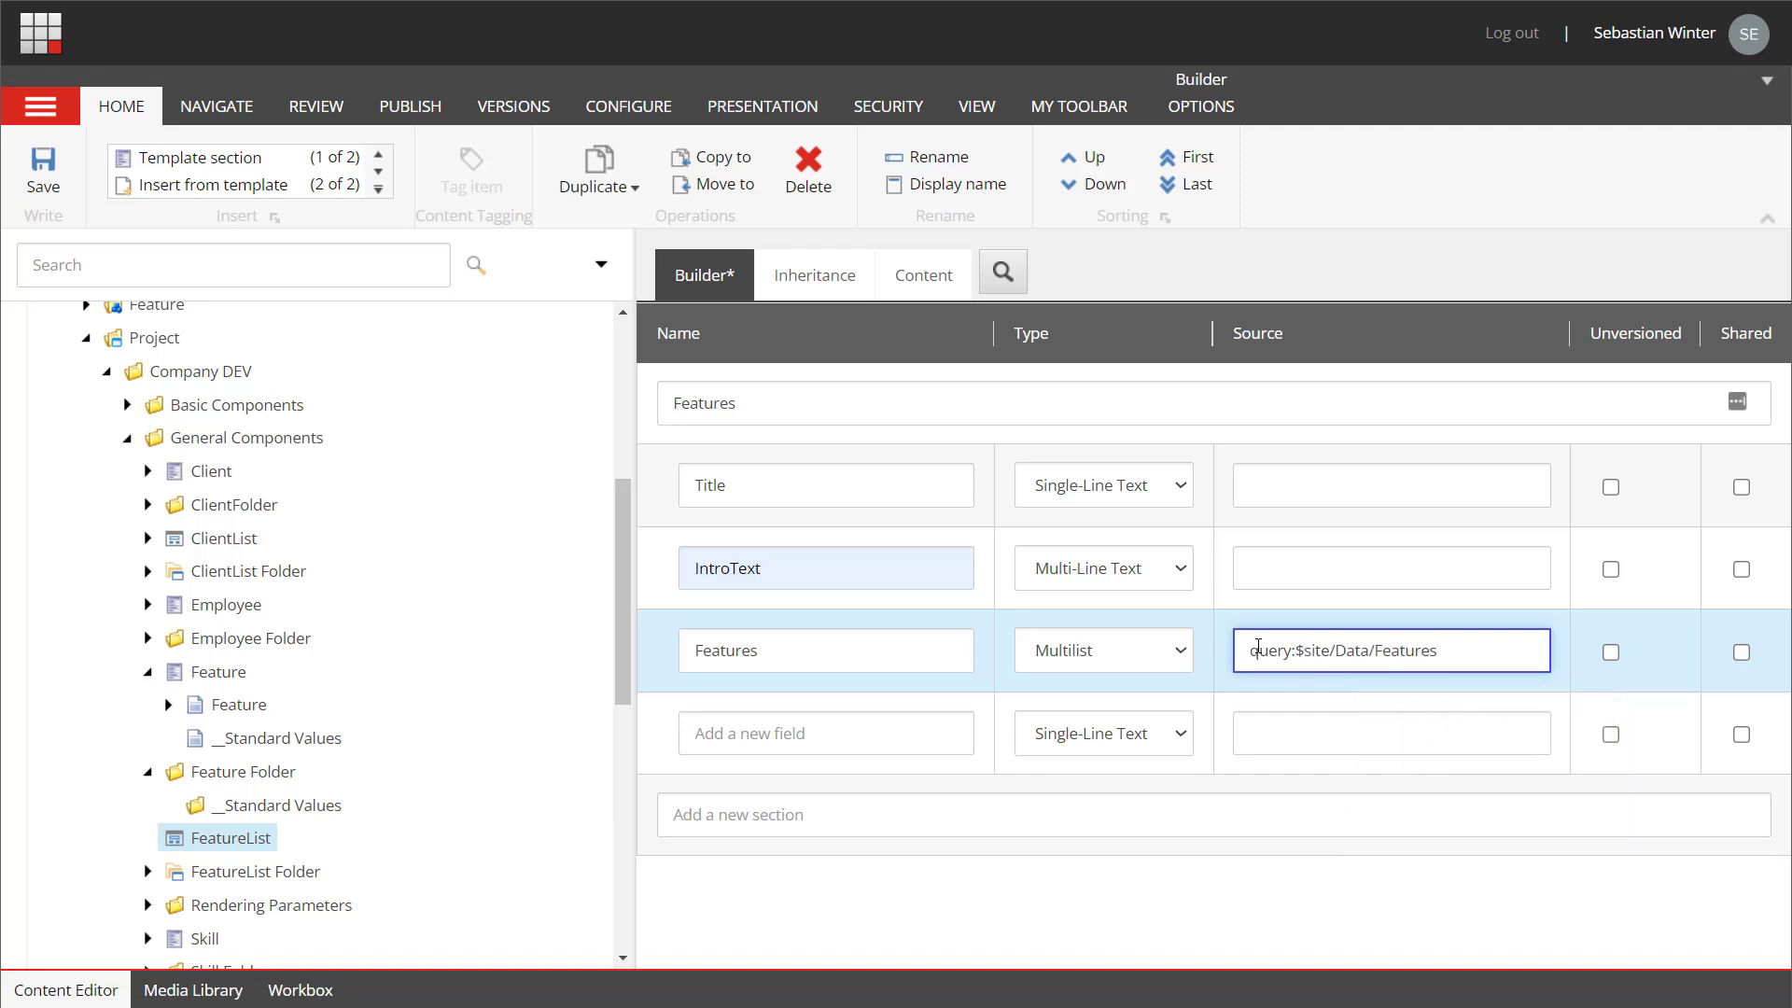
{"action": "key", "text": "ctrl+s"}
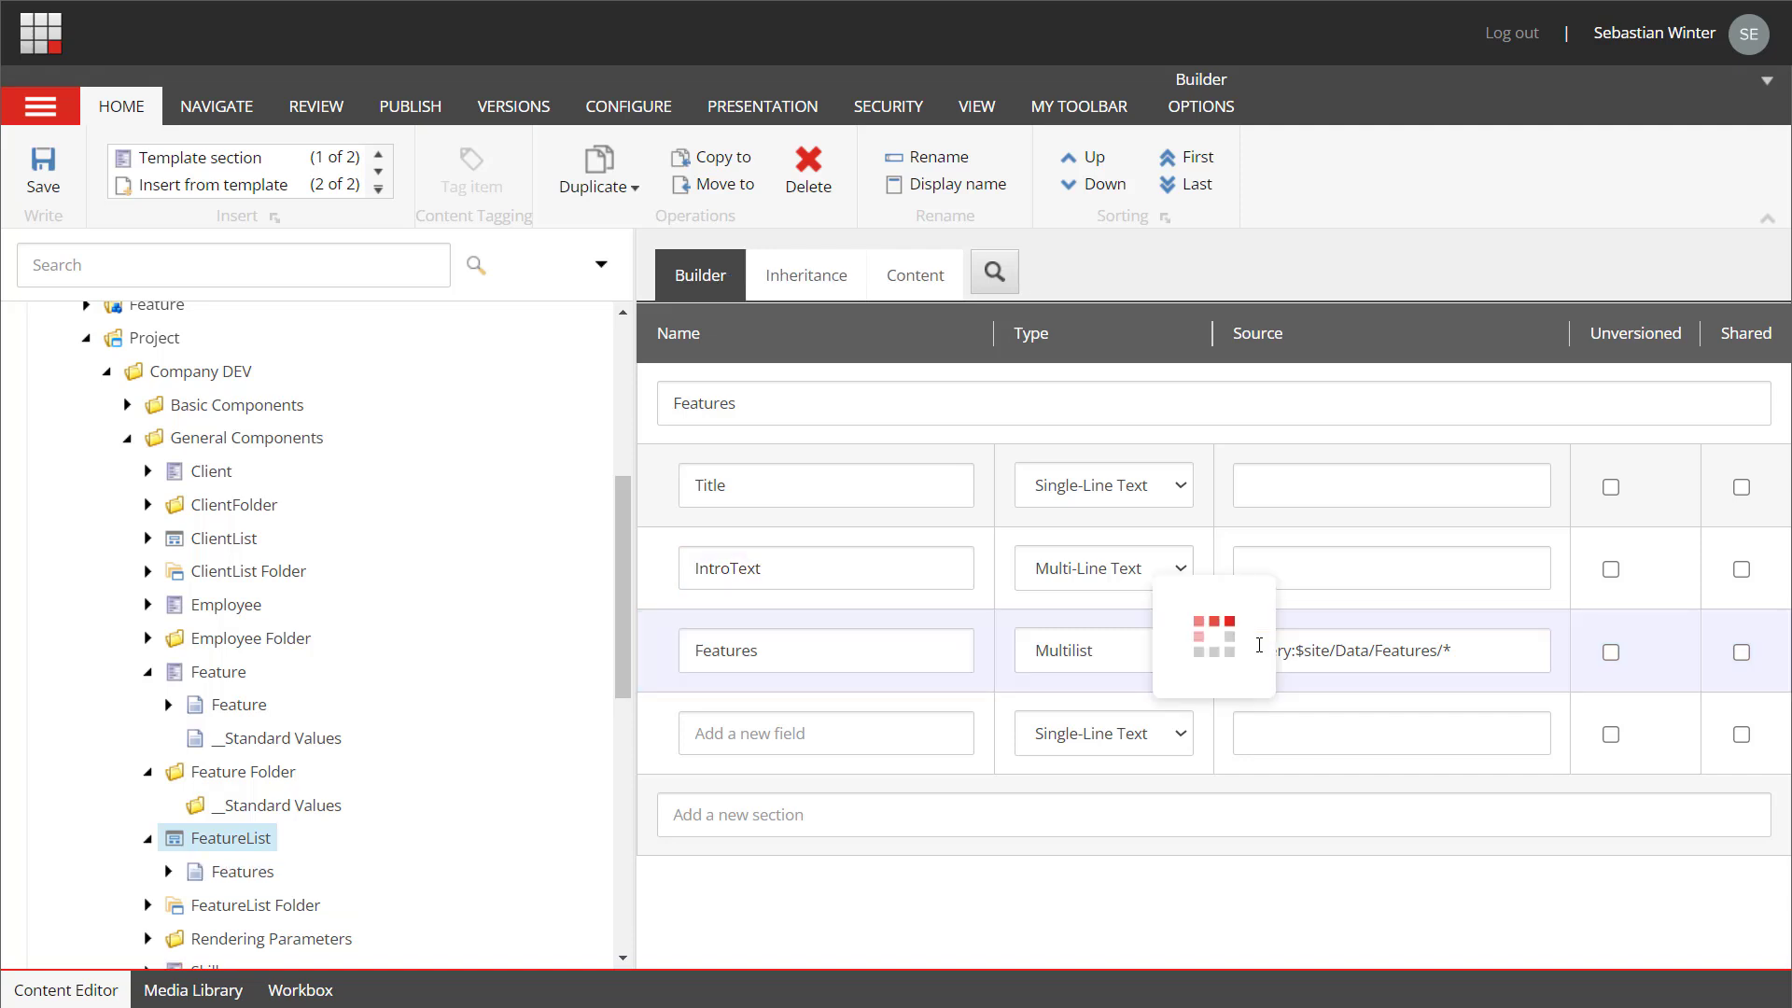
- Check the Client template's fields and create standard values for the Employee template with a default for its Name field
{"action": "left_click", "coordinate": [149, 472]}
{"action": "left_click", "coordinate": [211, 473]}
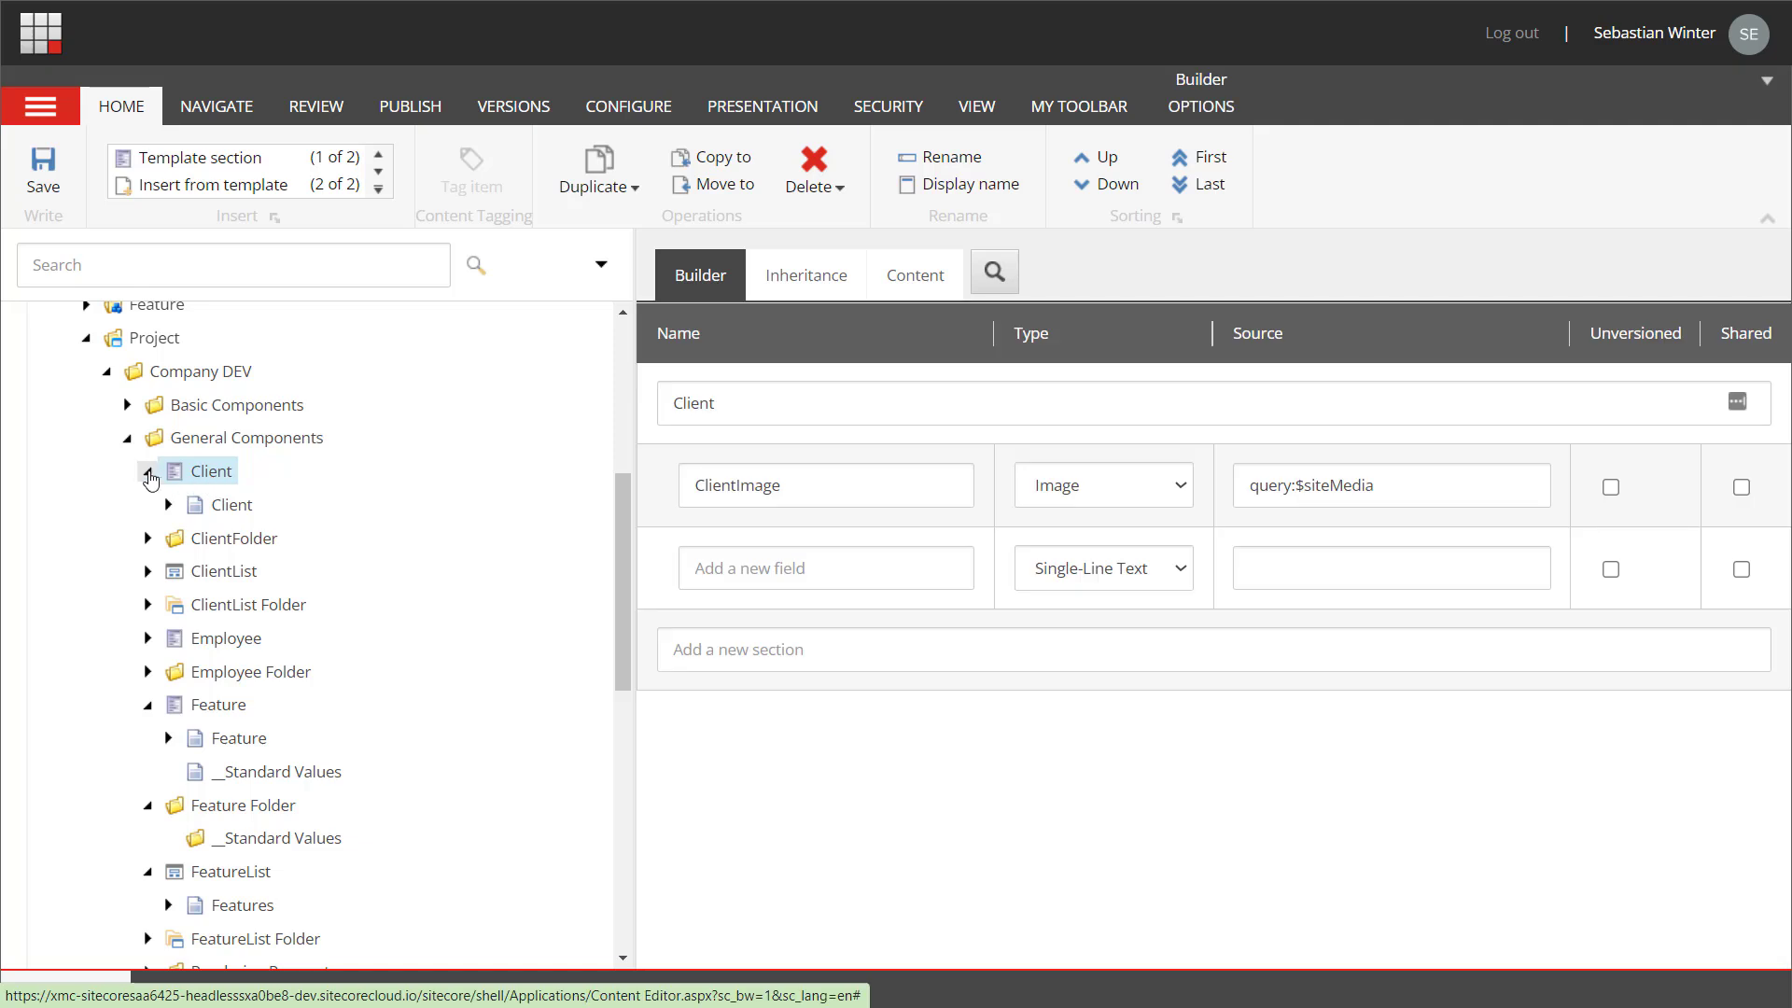
{"action": "left_click", "coordinate": [148, 473]}
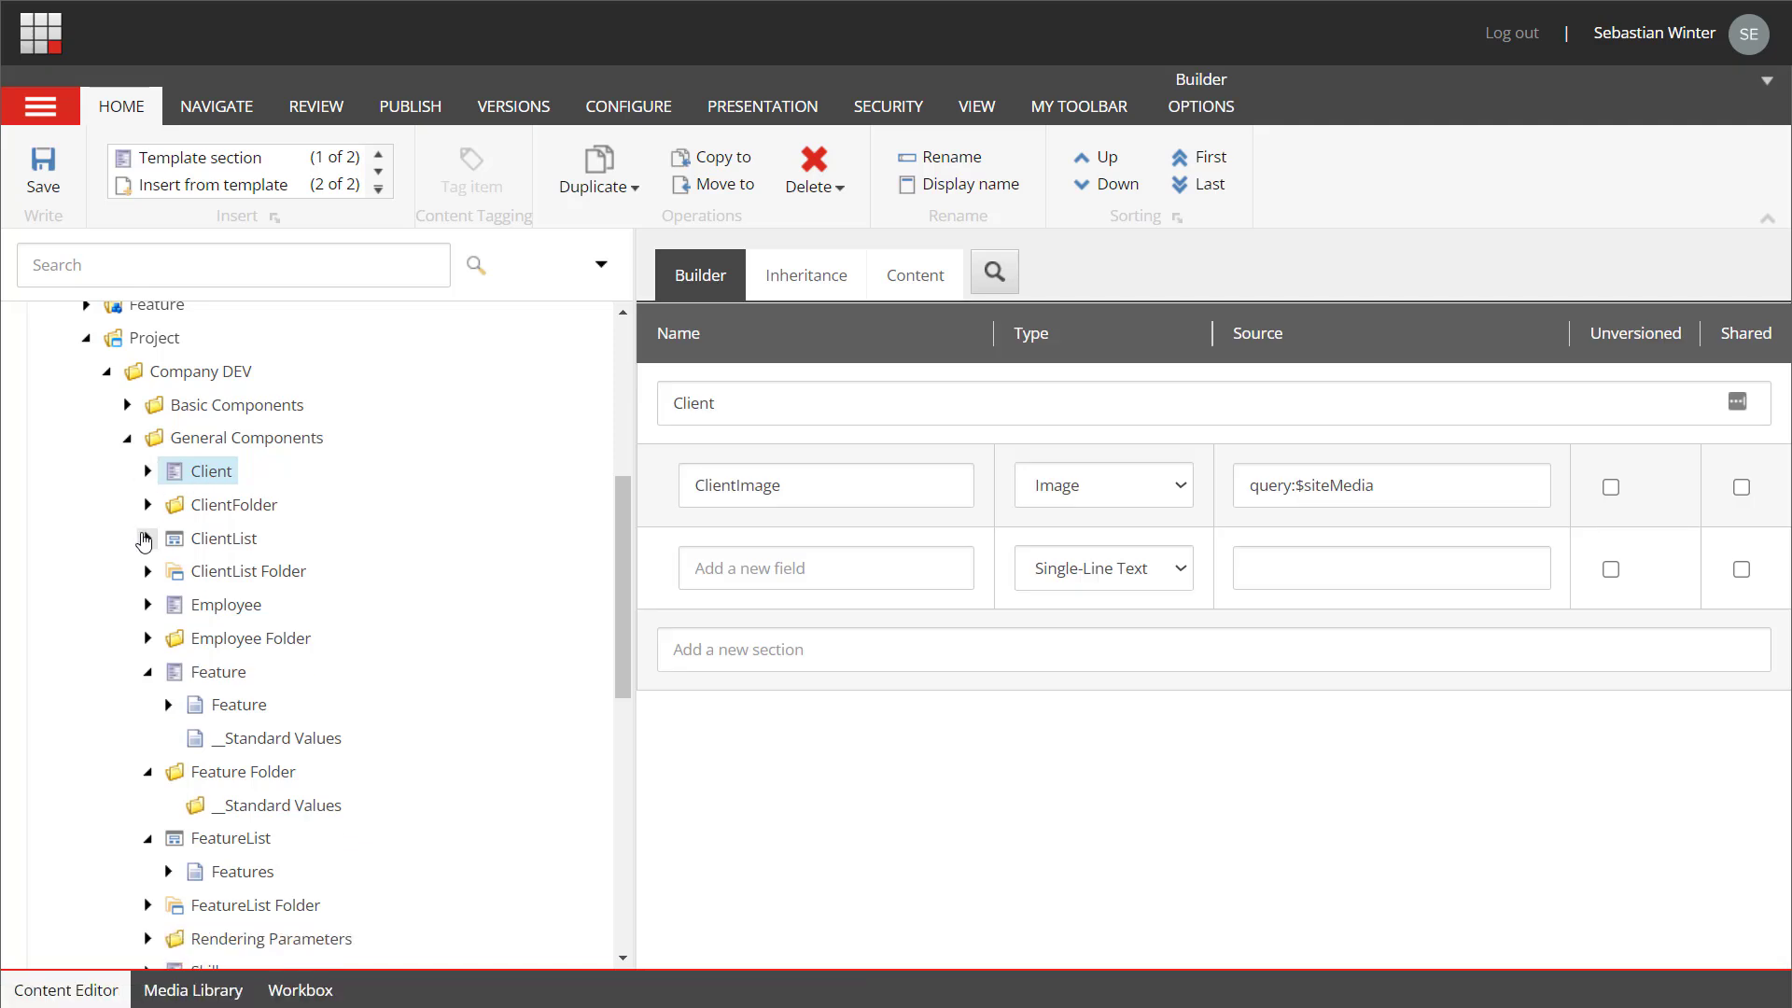
{"action": "left_click", "coordinate": [147, 605]}
{"action": "left_click", "coordinate": [224, 605]}
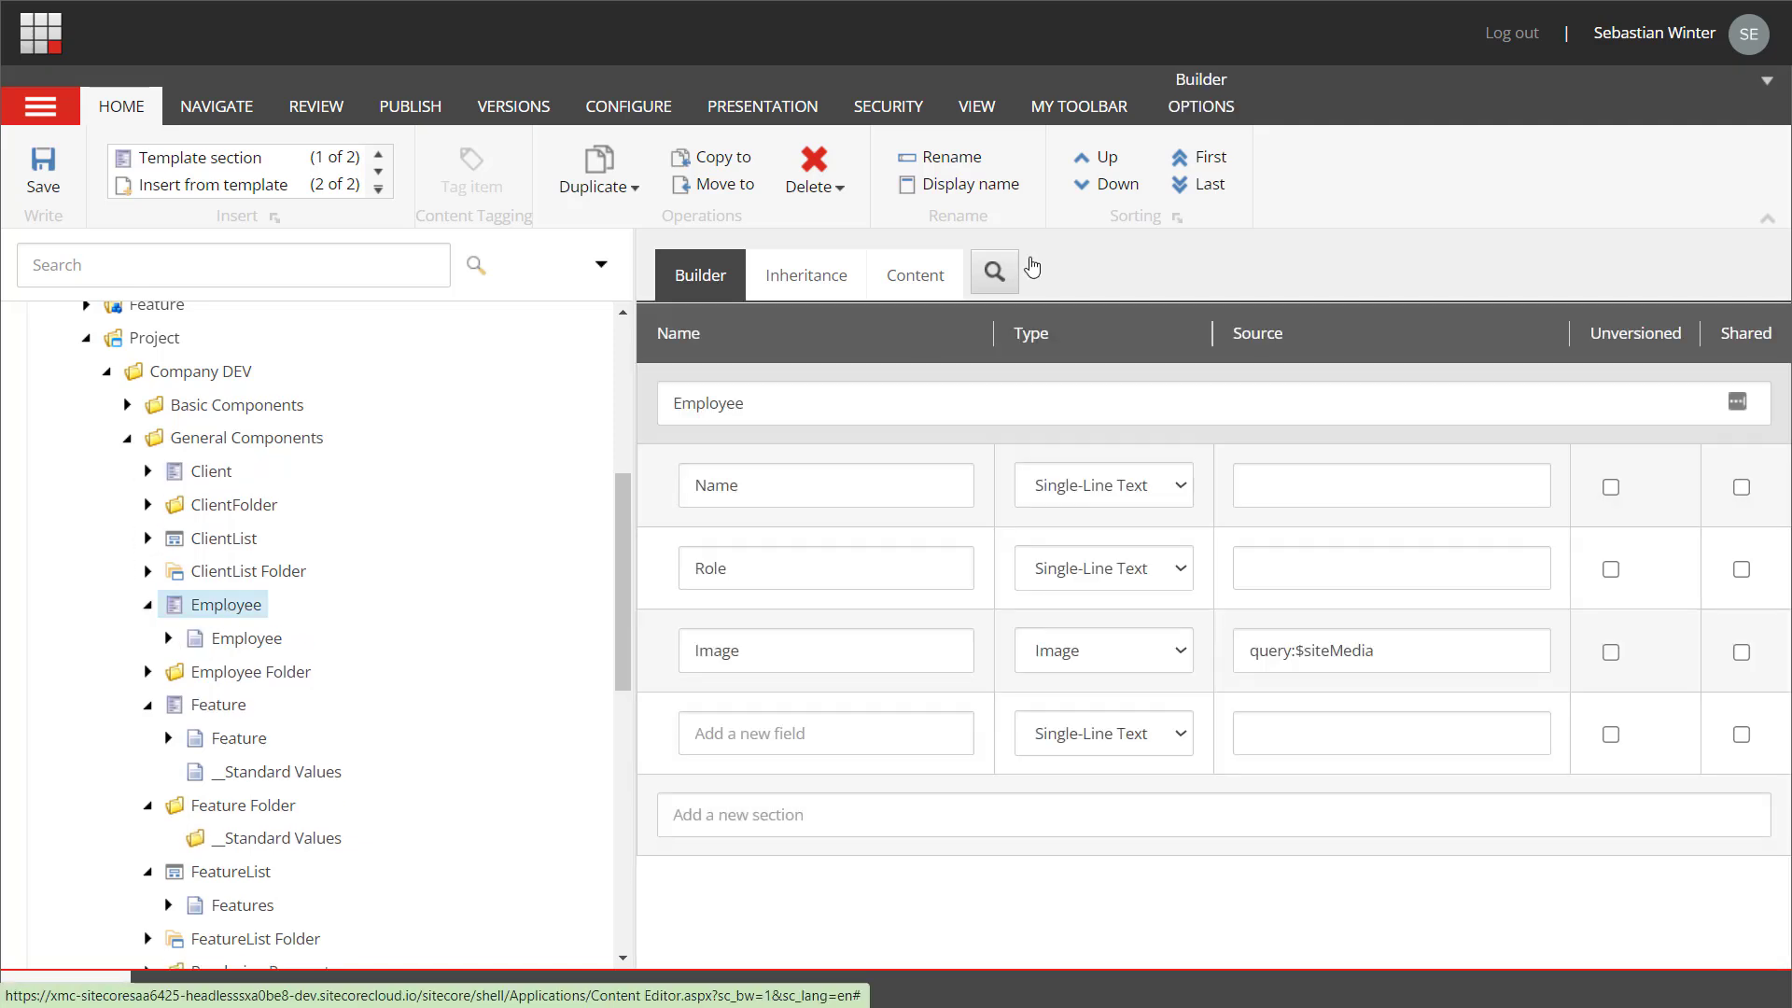
{"action": "left_click", "coordinate": [1204, 106]}
{"action": "left_click", "coordinate": [522, 183]}
{"action": "left_click", "coordinate": [722, 796]}
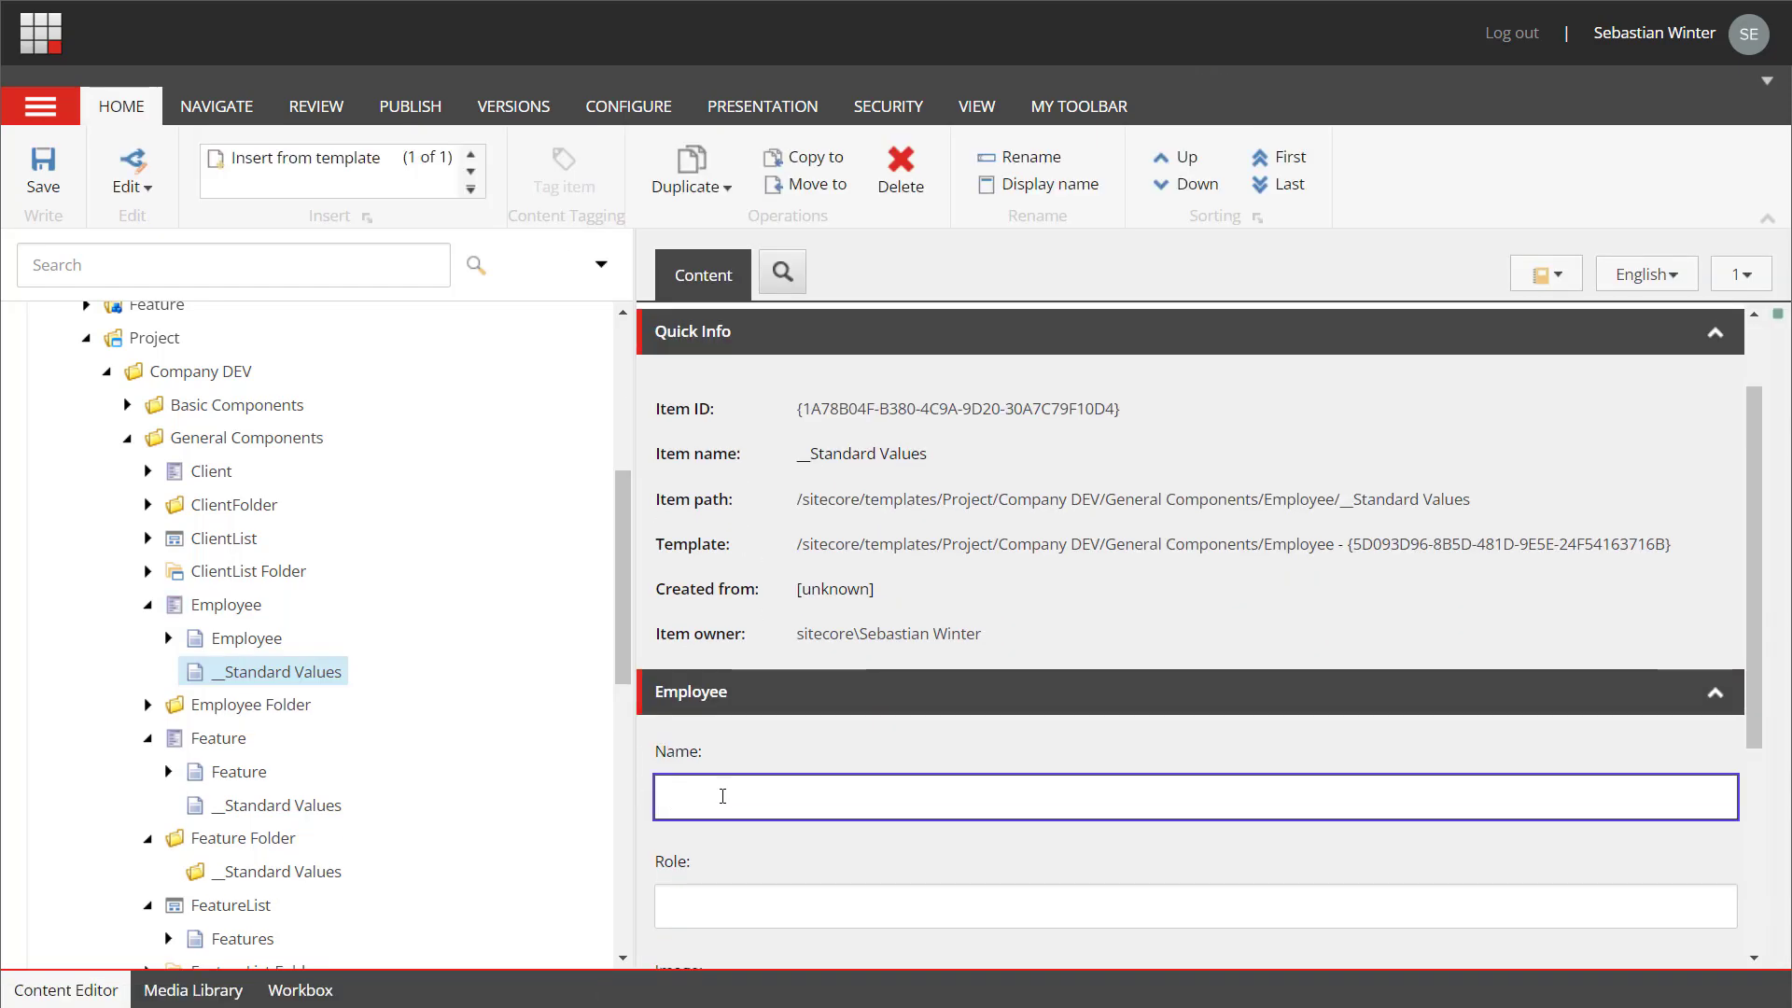
{"action": "left_click", "coordinate": [148, 605]}
- Create standard values for the Skill template with Name set to $name, and save them
{"action": "left_click", "coordinate": [180, 673]}
{"action": "left_click", "coordinate": [280, 738]}
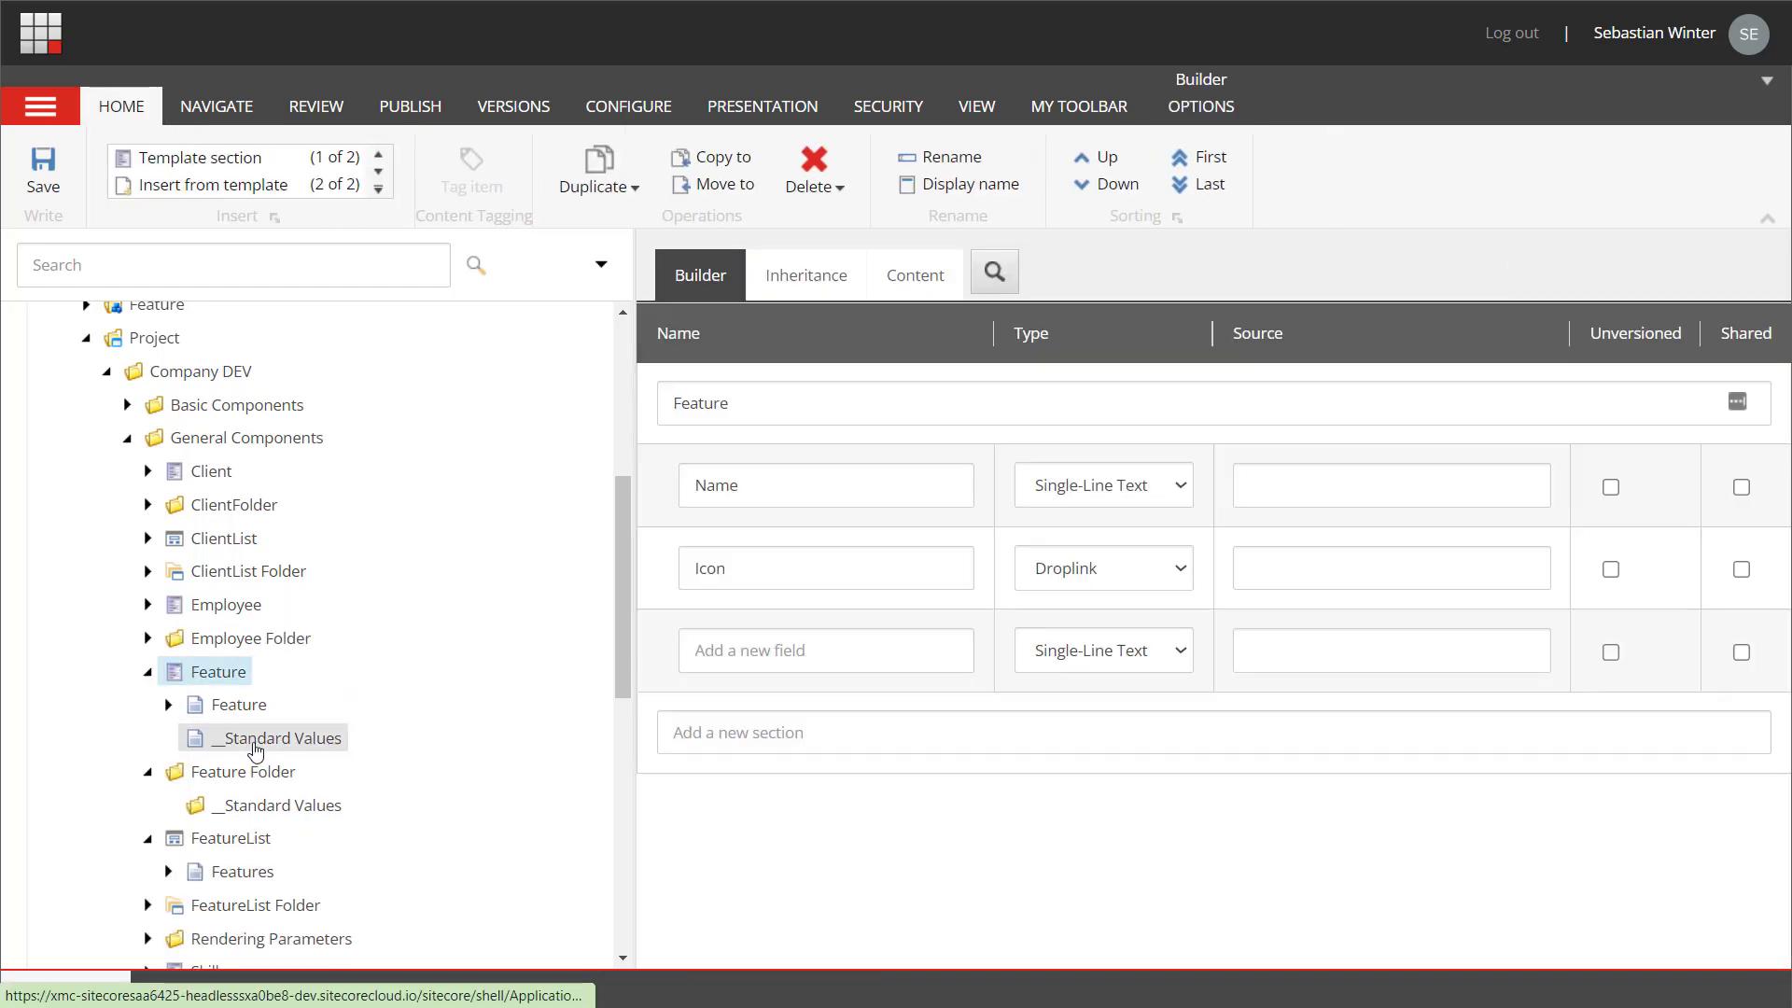
{"action": "left_click", "coordinate": [147, 672]}
{"action": "scroll", "coordinate": [160, 754], "scroll_direction": "down", "scroll_amount": 2}
{"action": "left_click", "coordinate": [148, 788]}
{"action": "left_click", "coordinate": [204, 787]}
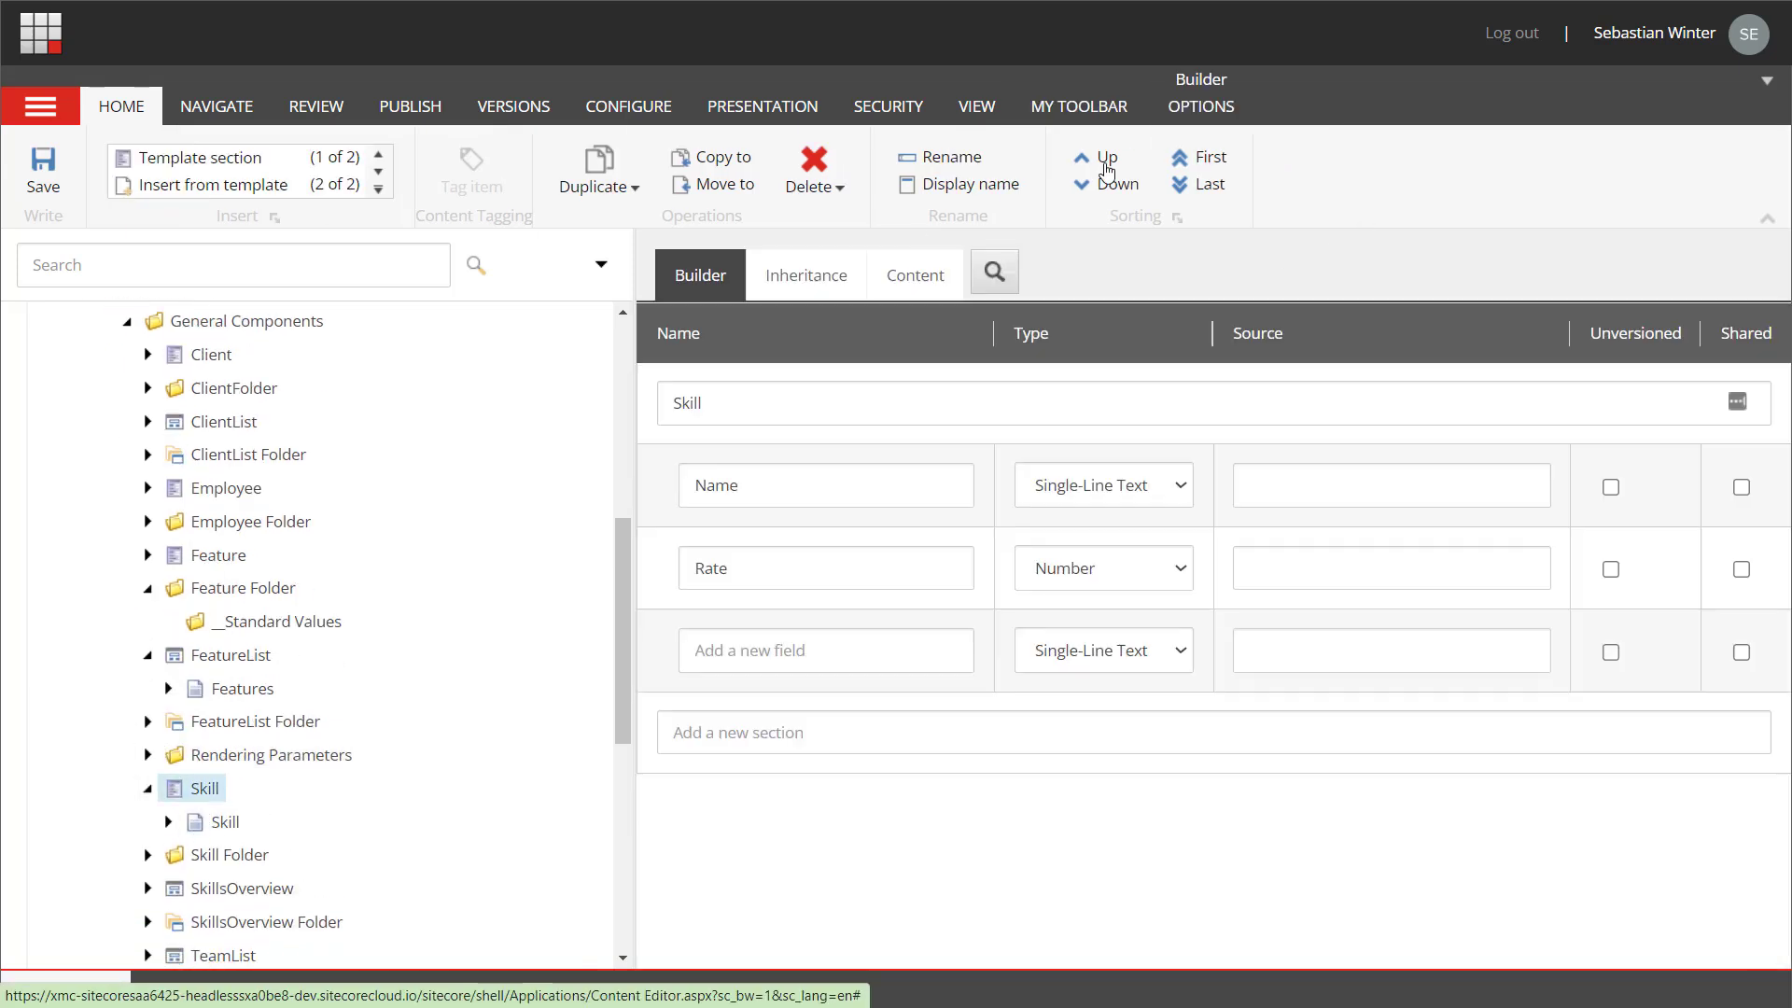
{"action": "left_click", "coordinate": [1201, 106]}
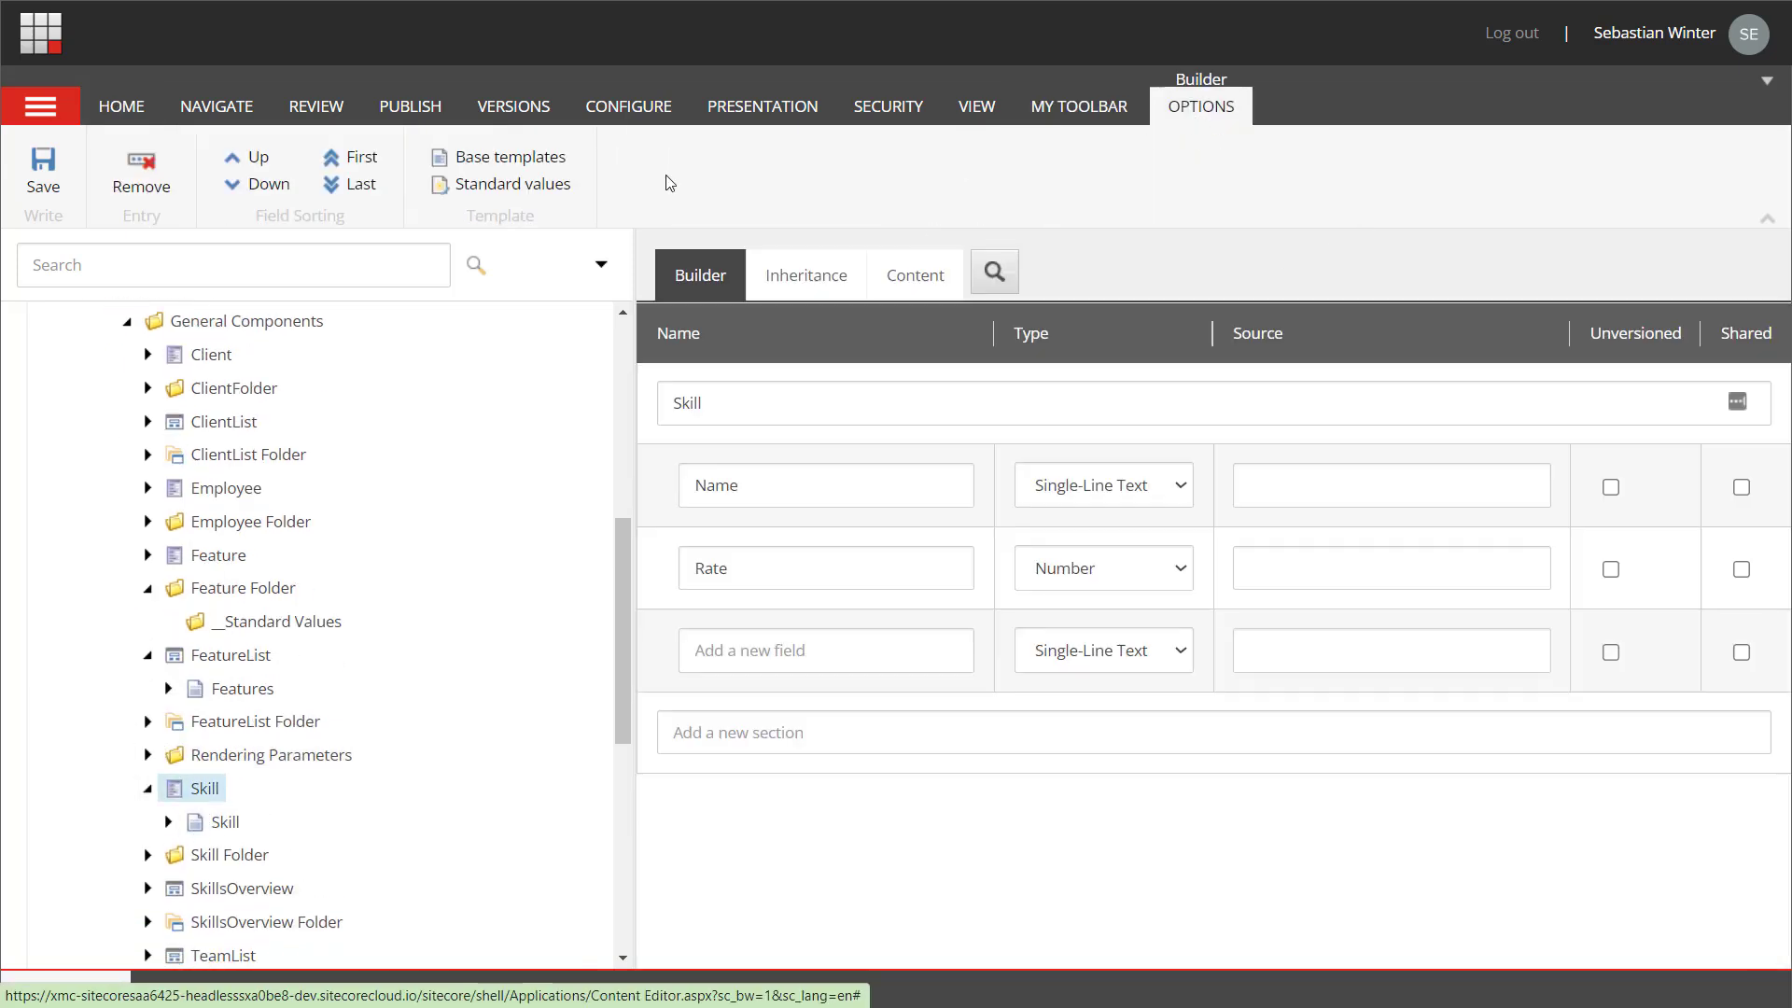
{"action": "left_click", "coordinate": [494, 184]}
{"action": "left_click", "coordinate": [730, 905]}
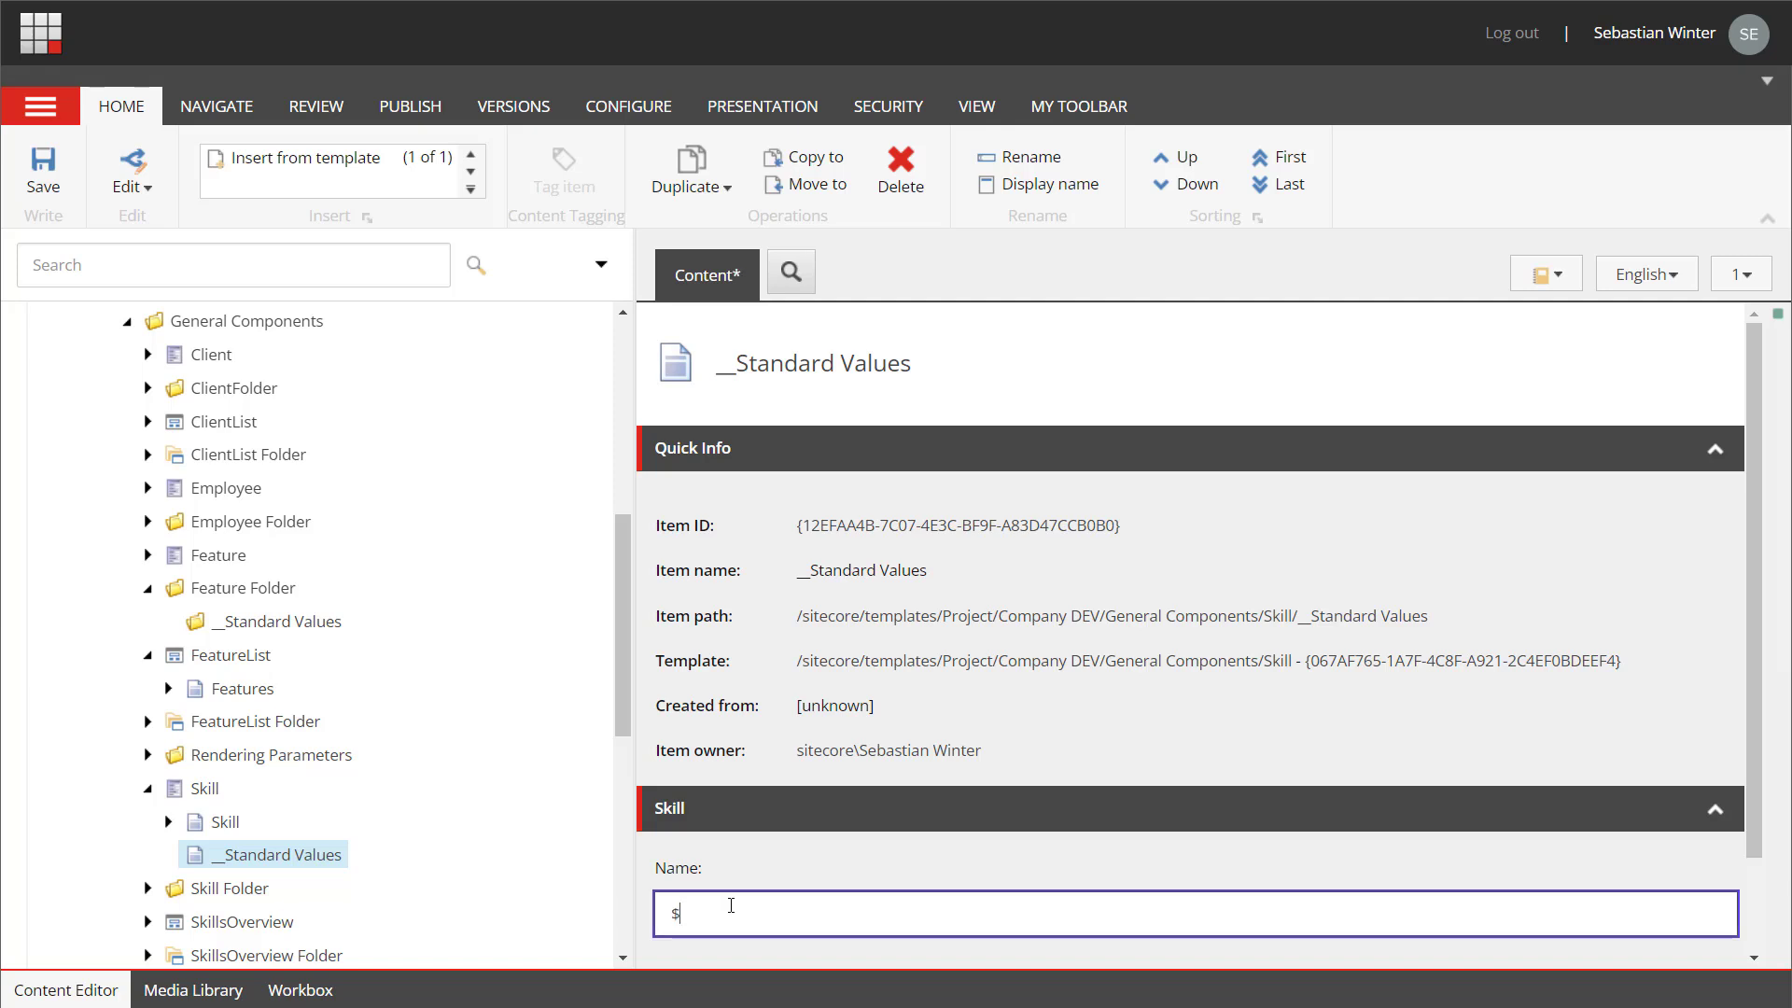
{"action": "key", "text": "ctrl+s"}
- Review the Testimonial template's fields and its standard values
{"action": "scroll", "coordinate": [406, 803], "scroll_direction": "down", "scroll_amount": 3}
{"action": "left_click", "coordinate": [233, 821]}
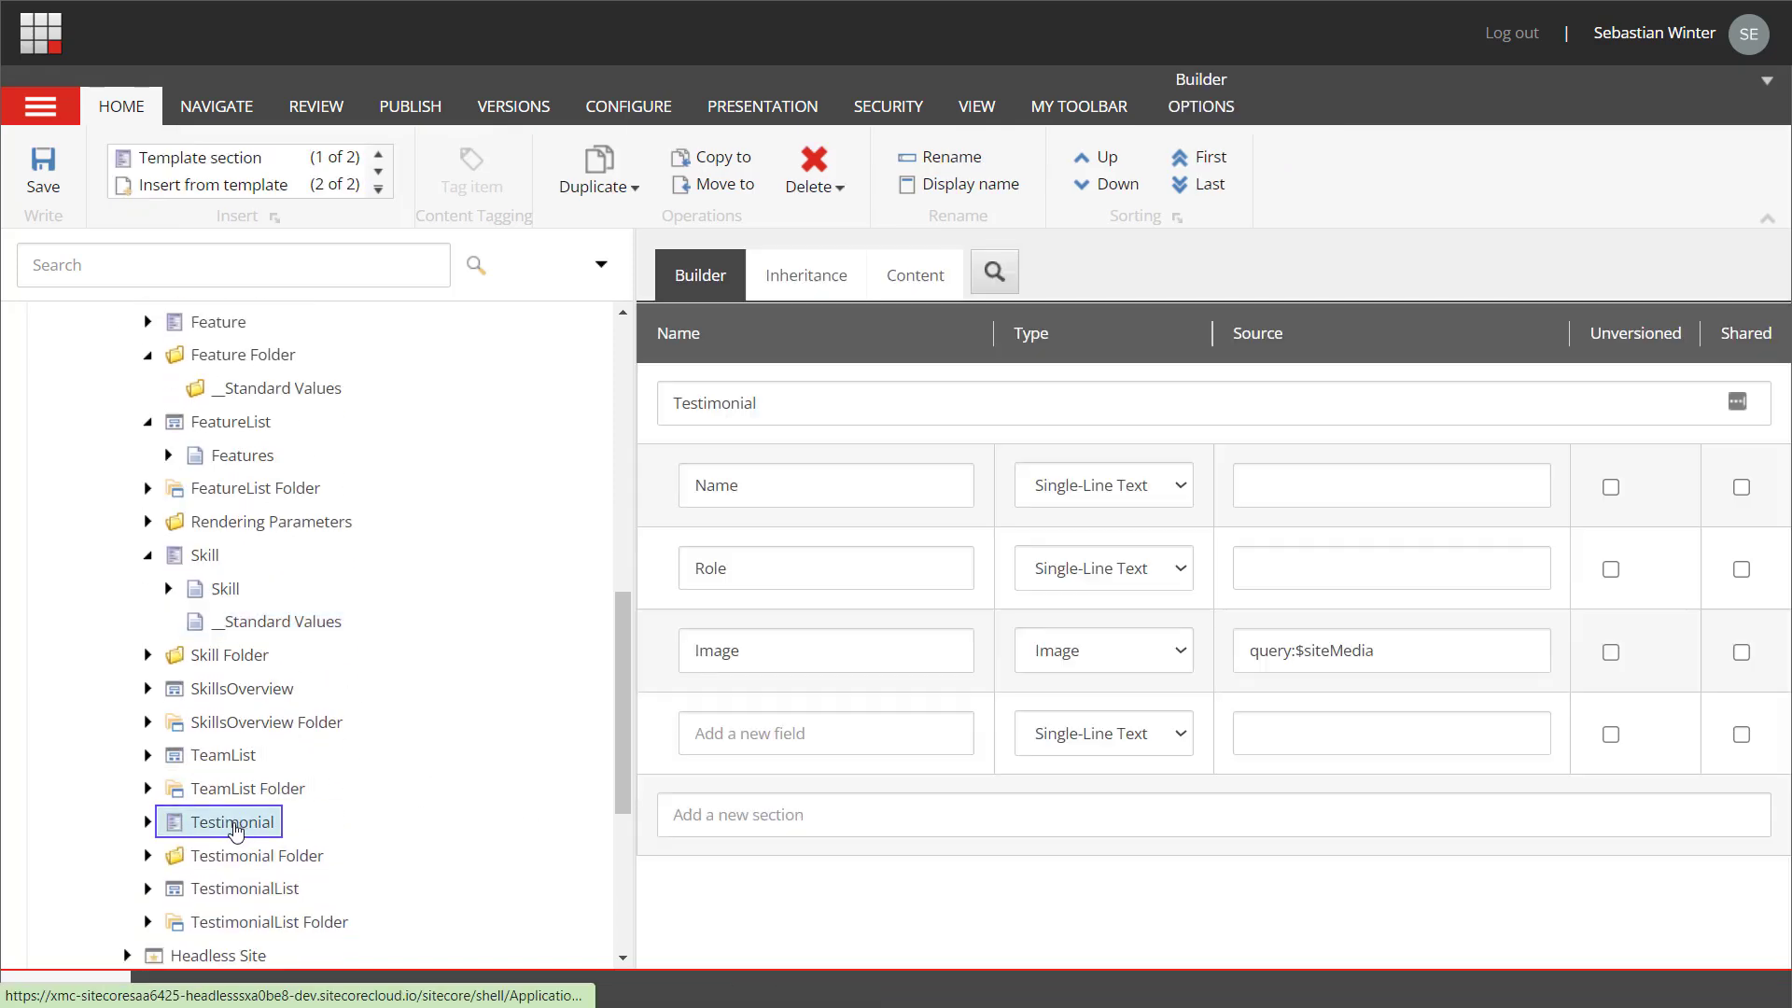
{"action": "left_click", "coordinate": [144, 823]}
{"action": "left_click", "coordinate": [238, 887]}
{"action": "scroll", "coordinate": [241, 840], "scroll_direction": "down", "scroll_amount": 2}
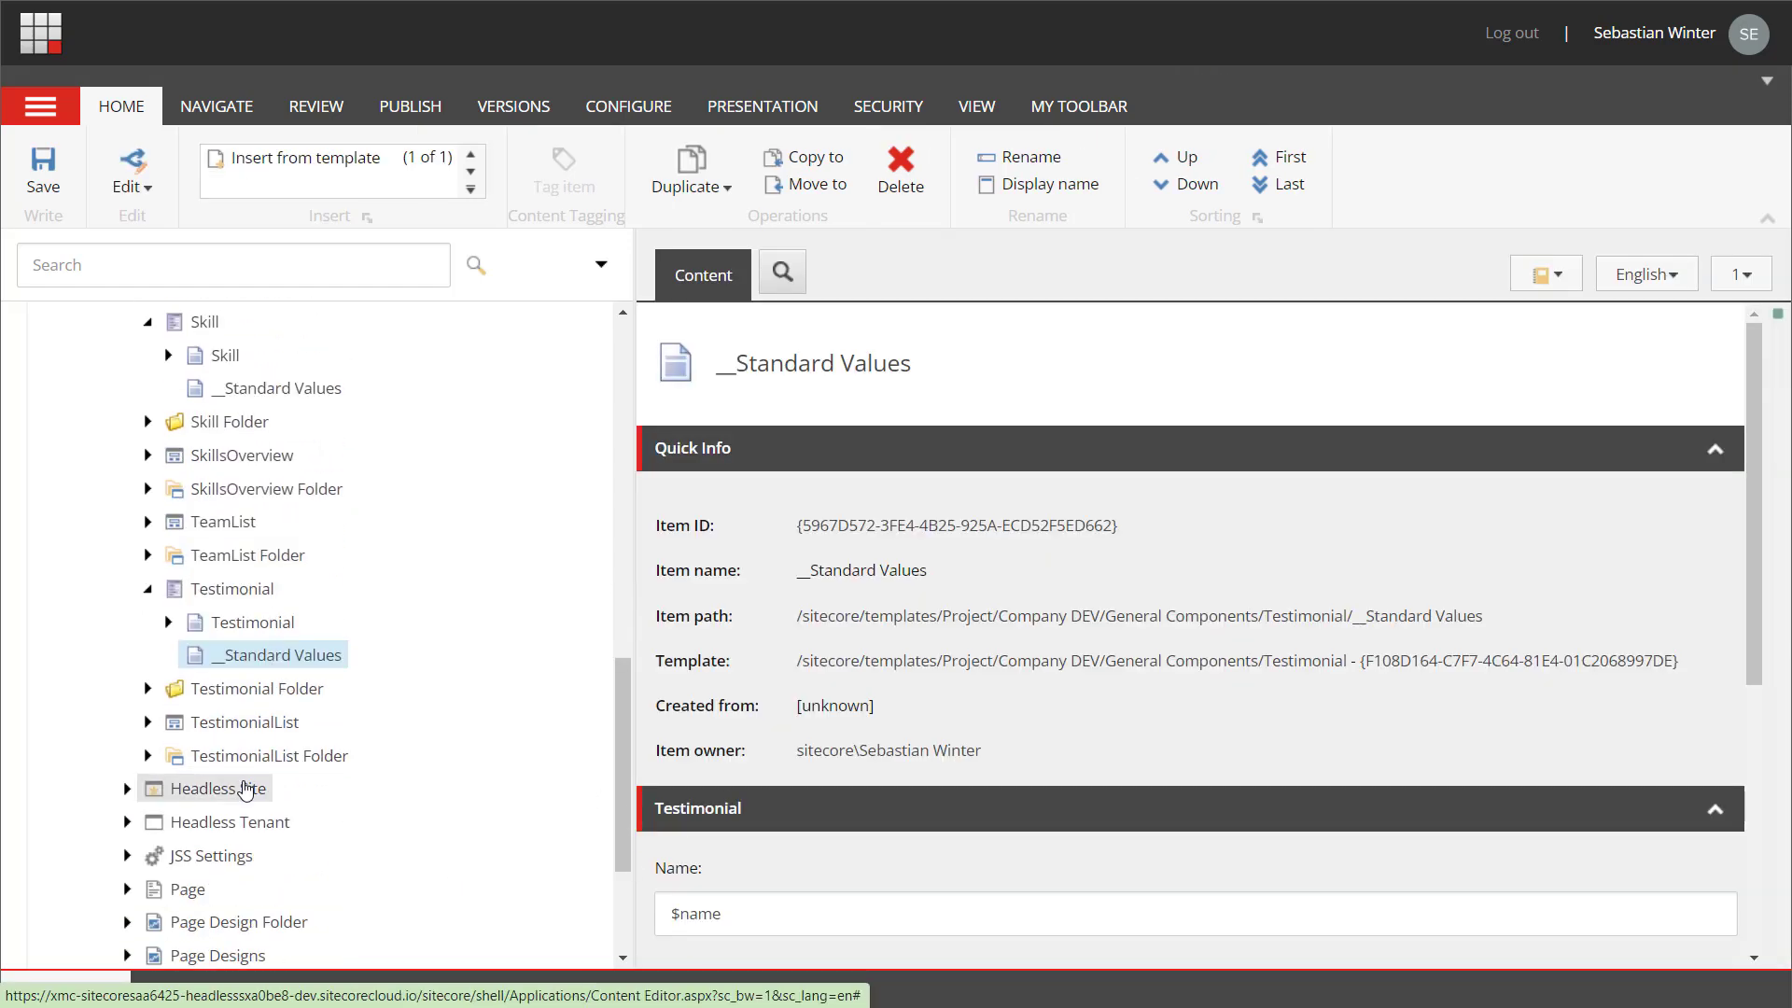
- Insert a Headless Website Item named Add Clients Data Item under General Components Headless Site Setup, using Add ClientLists Data Item as reference
{"action": "scroll", "coordinate": [245, 791], "scroll_direction": "up", "scroll_amount": 1}
{"action": "scroll", "coordinate": [168, 560], "scroll_direction": "up", "scroll_amount": 10}
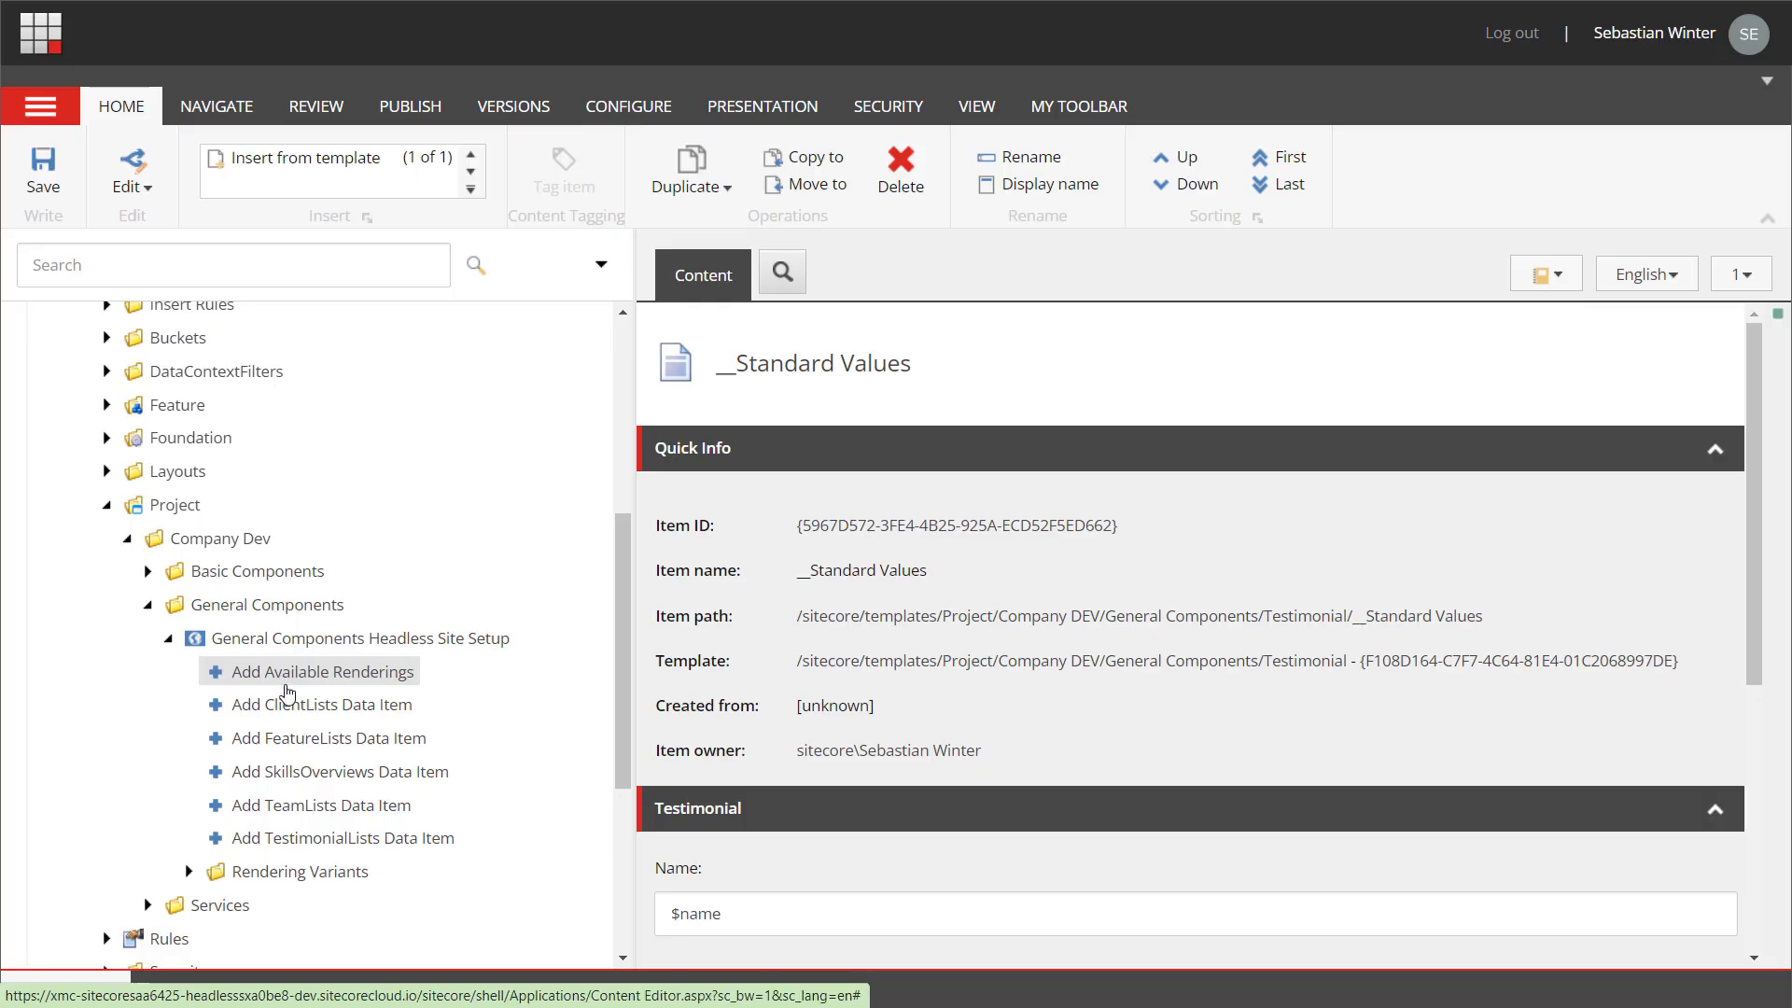
{"action": "left_click", "coordinate": [291, 709]}
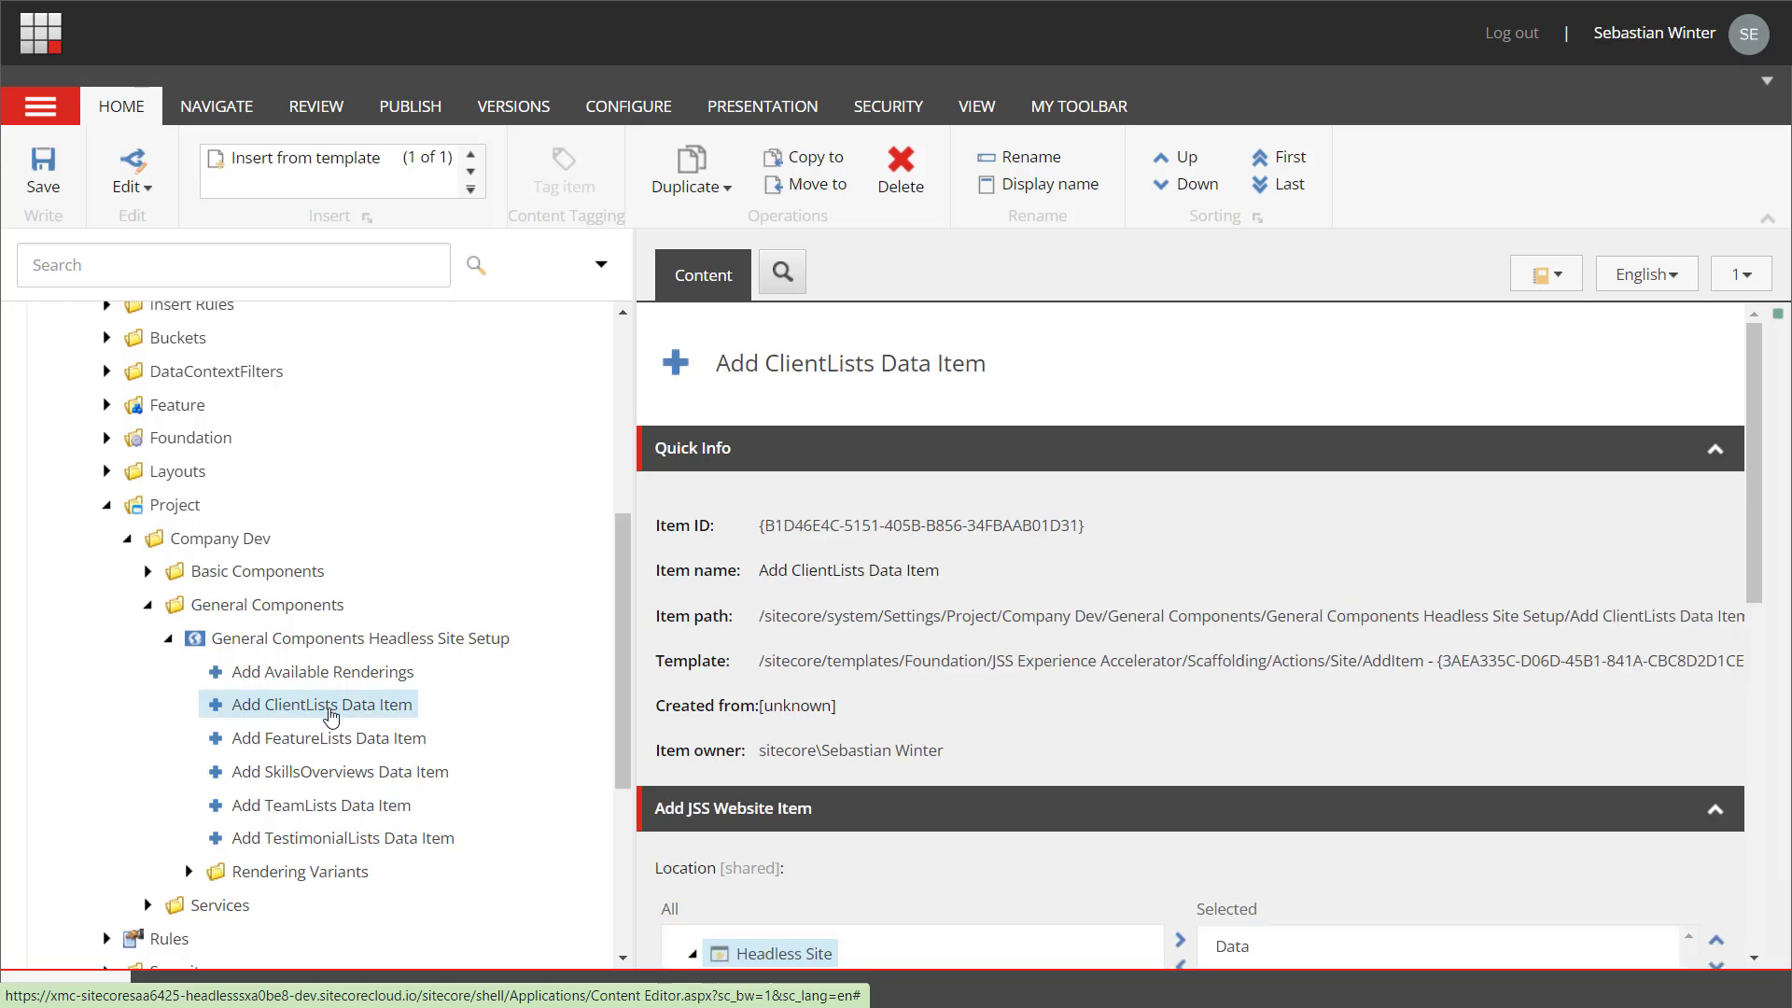
{"action": "scroll", "coordinate": [849, 773], "scroll_direction": "down", "scroll_amount": 3}
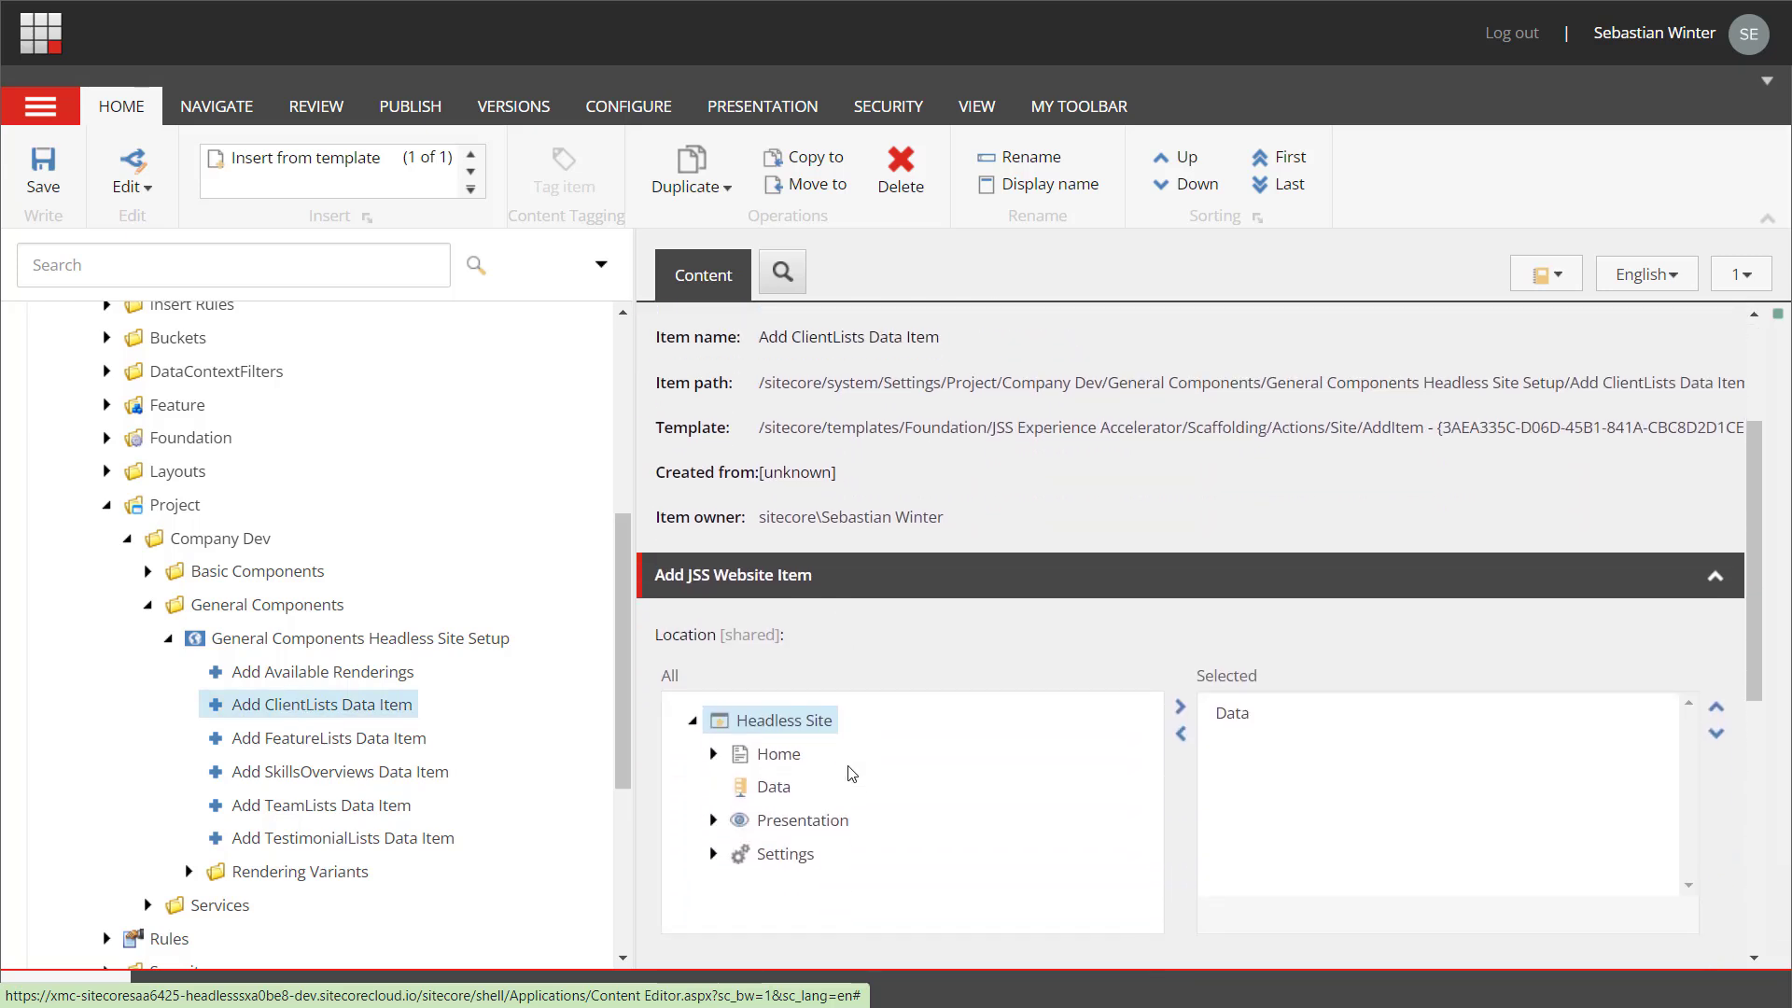
{"action": "right_click", "coordinate": [420, 642]}
{"action": "mouse_move", "coordinate": [548, 560]}
{"action": "left_click", "coordinate": [690, 564]}
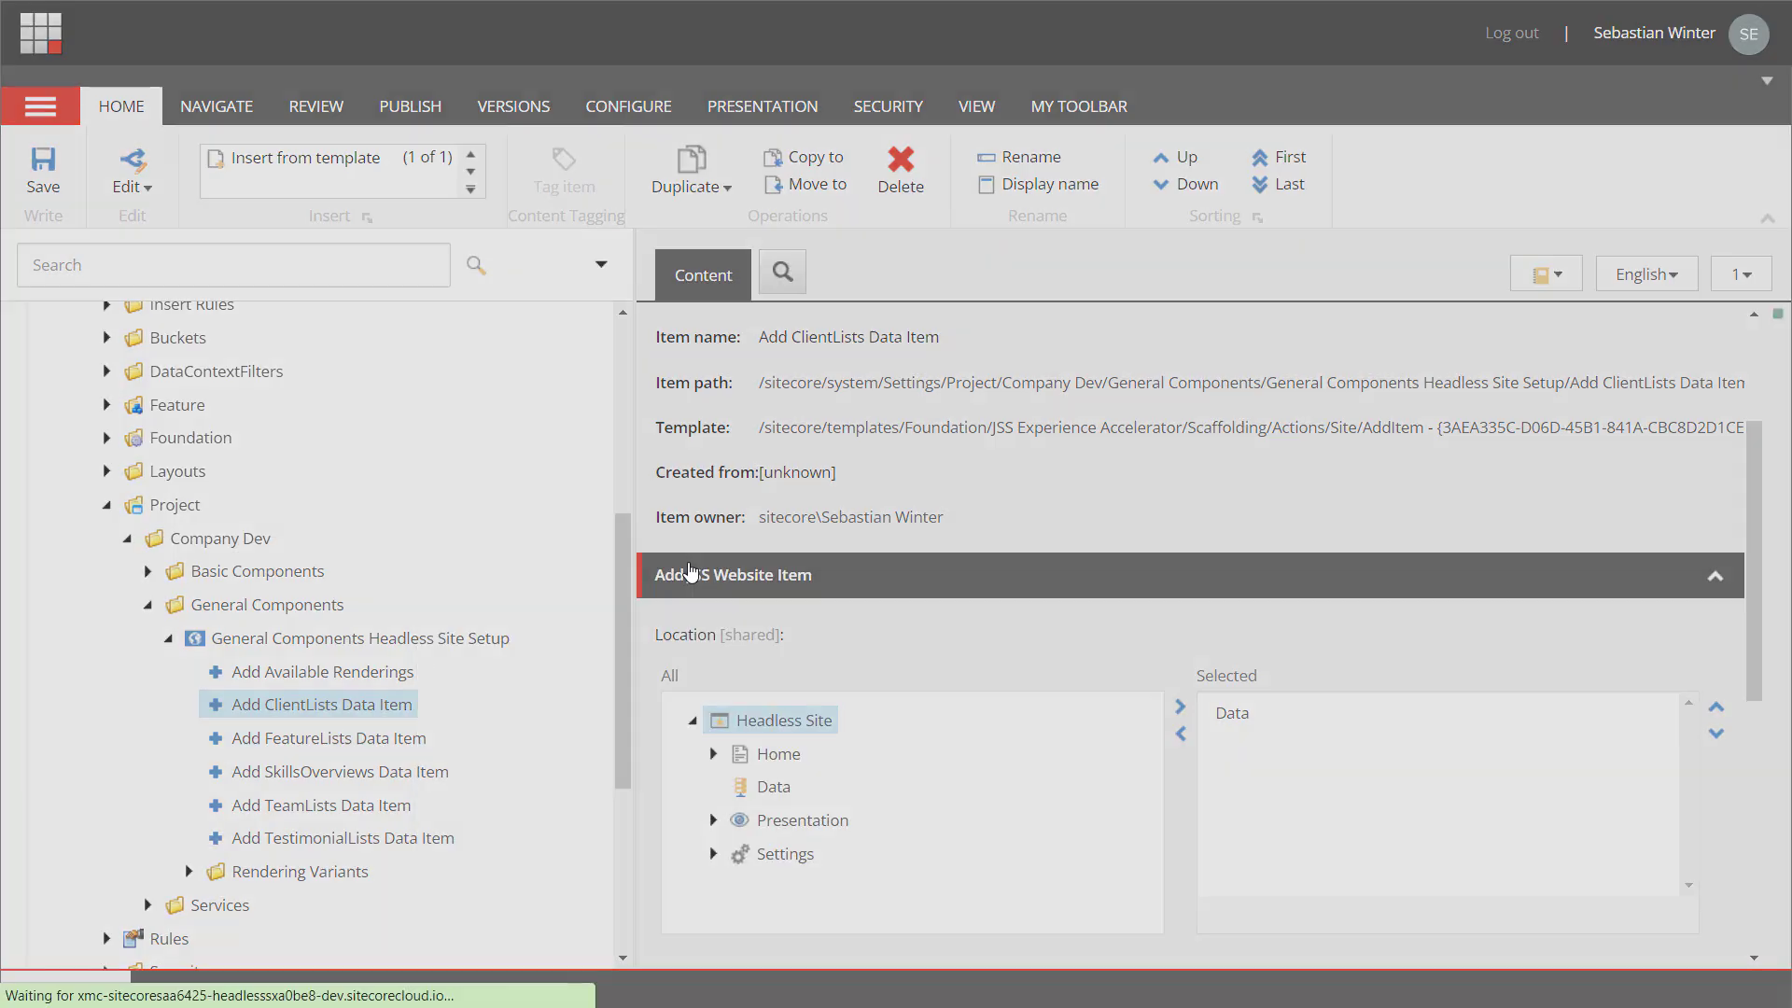
{"action": "key", "text": "Home"}
{"action": "key", "text": "ctrl+Right"}
{"action": "key", "text": "ctrl+shift+Right"}
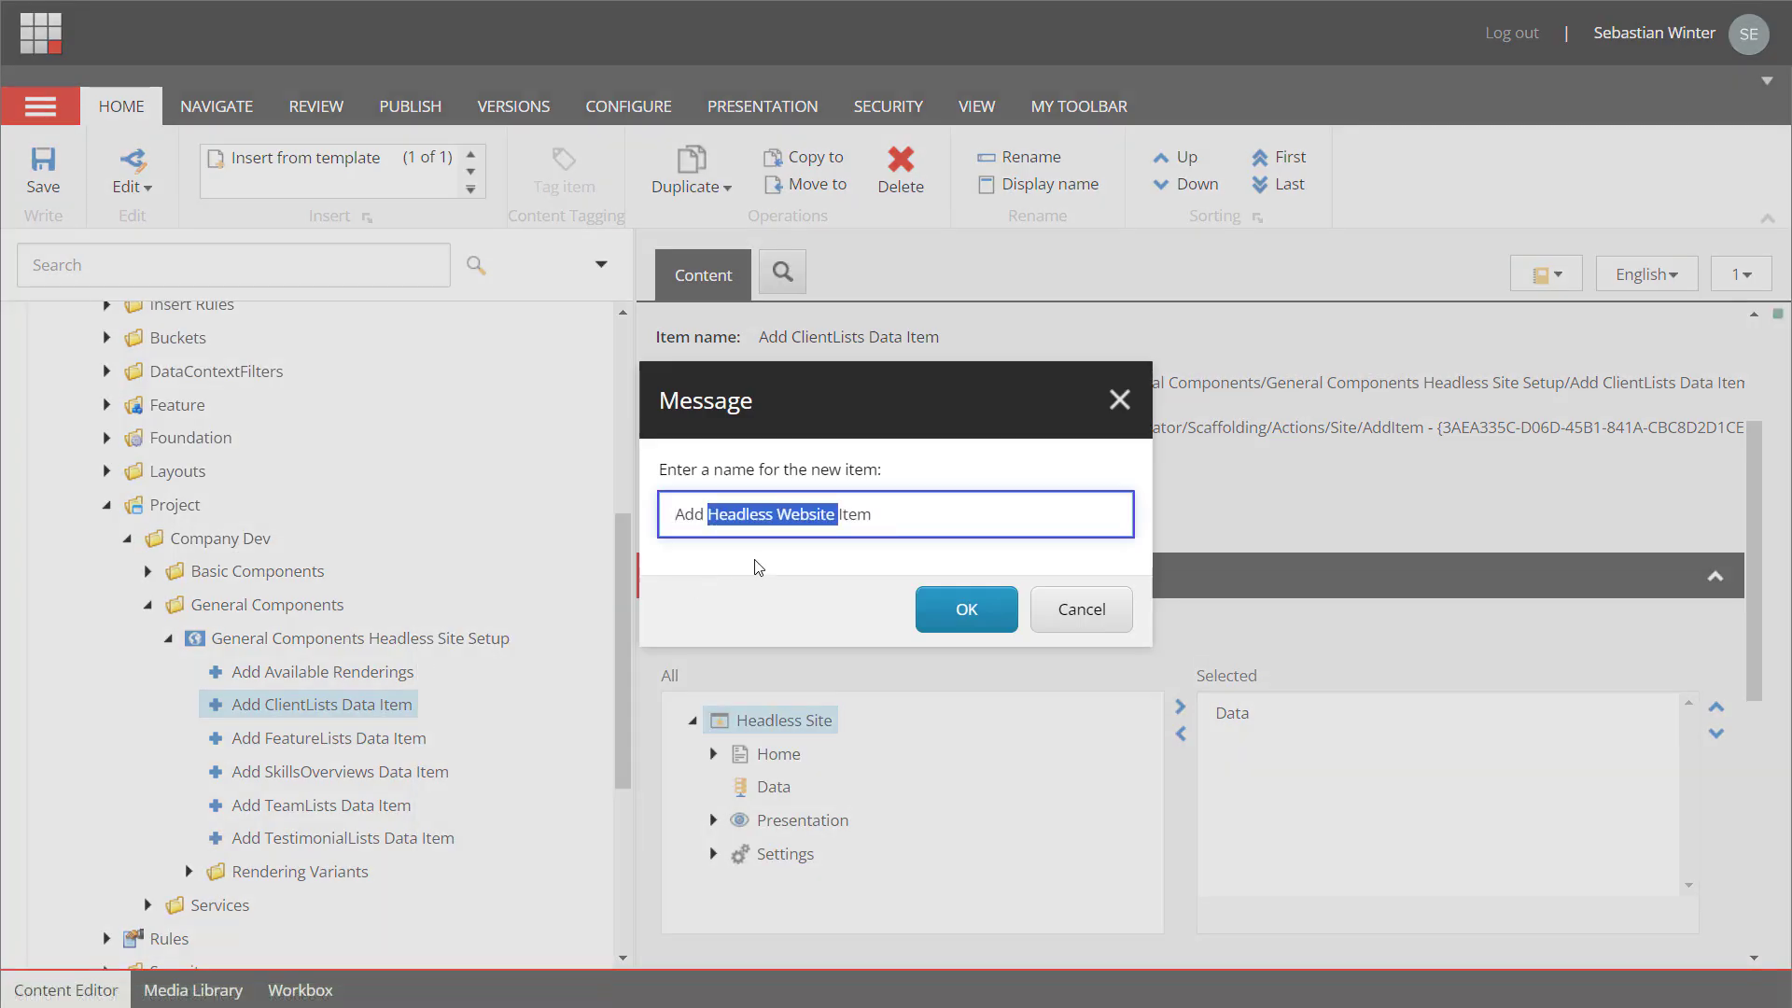
{"action": "type", "text": "Clients"}
{"action": "left_click", "coordinate": [926, 619]}
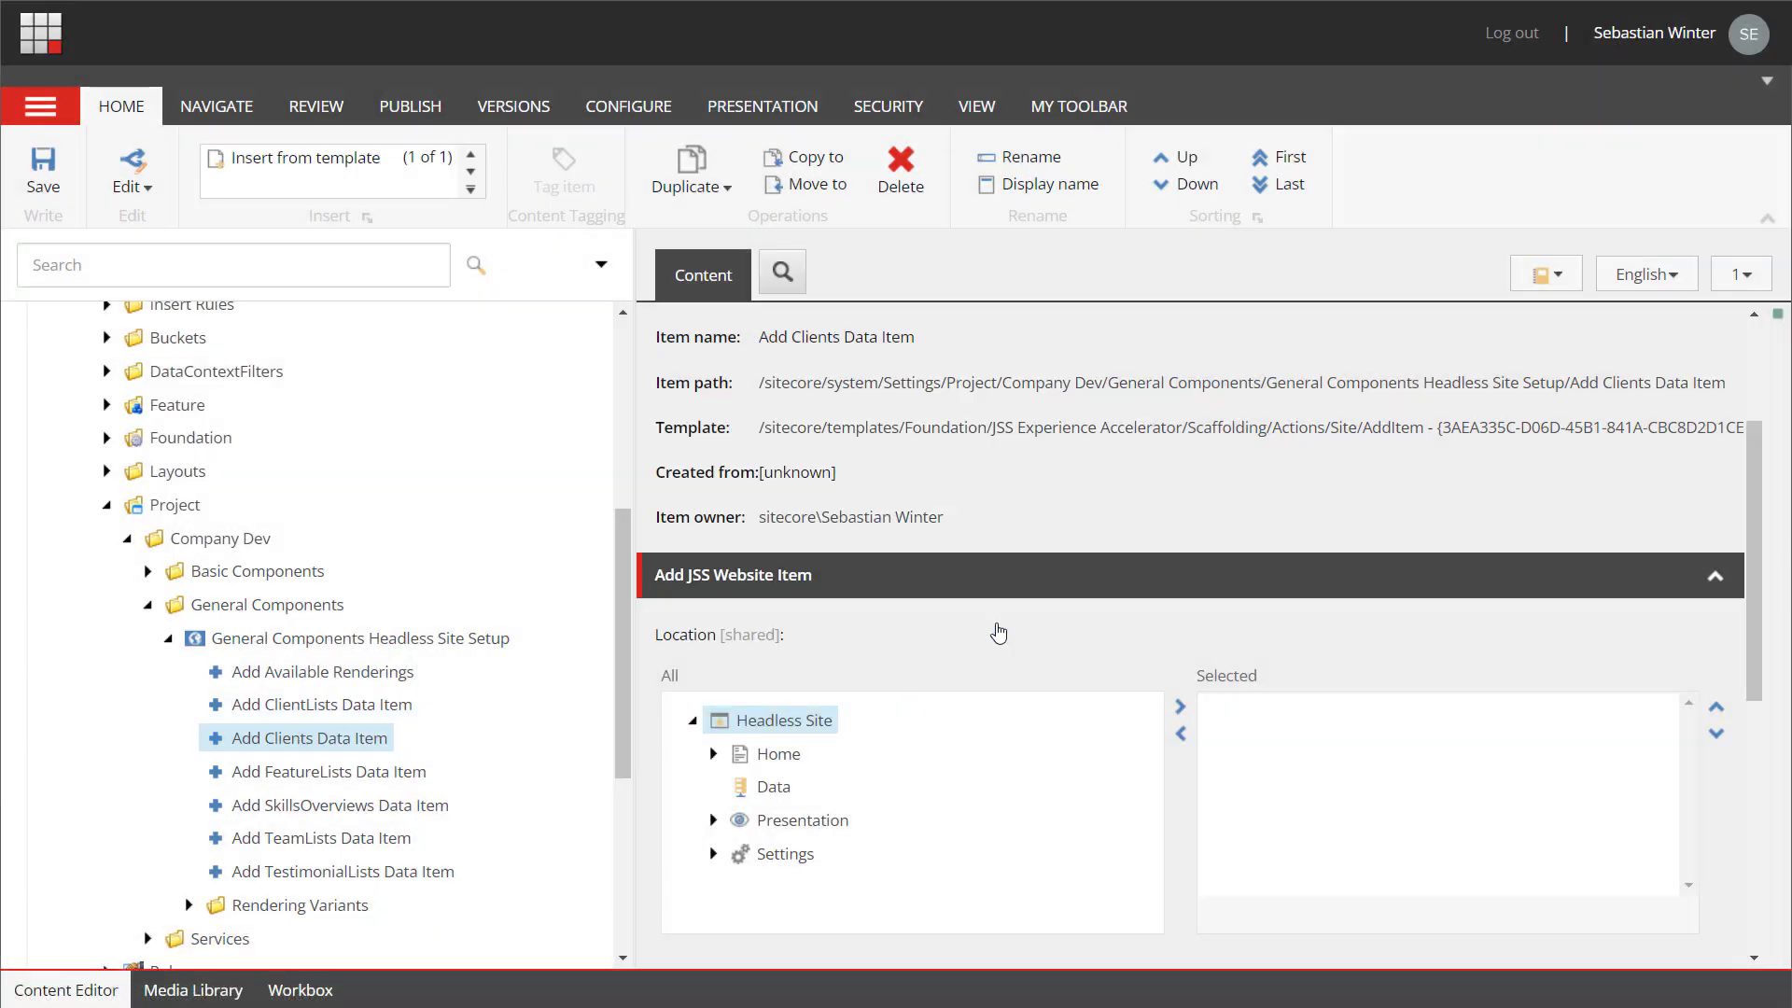
- Configure Add Clients Data Item with location Data, template ClientFolder and name Clients, and save it
{"action": "double_click", "coordinate": [772, 787]}
{"action": "scroll", "coordinate": [1024, 653], "scroll_direction": "down", "scroll_amount": 5}
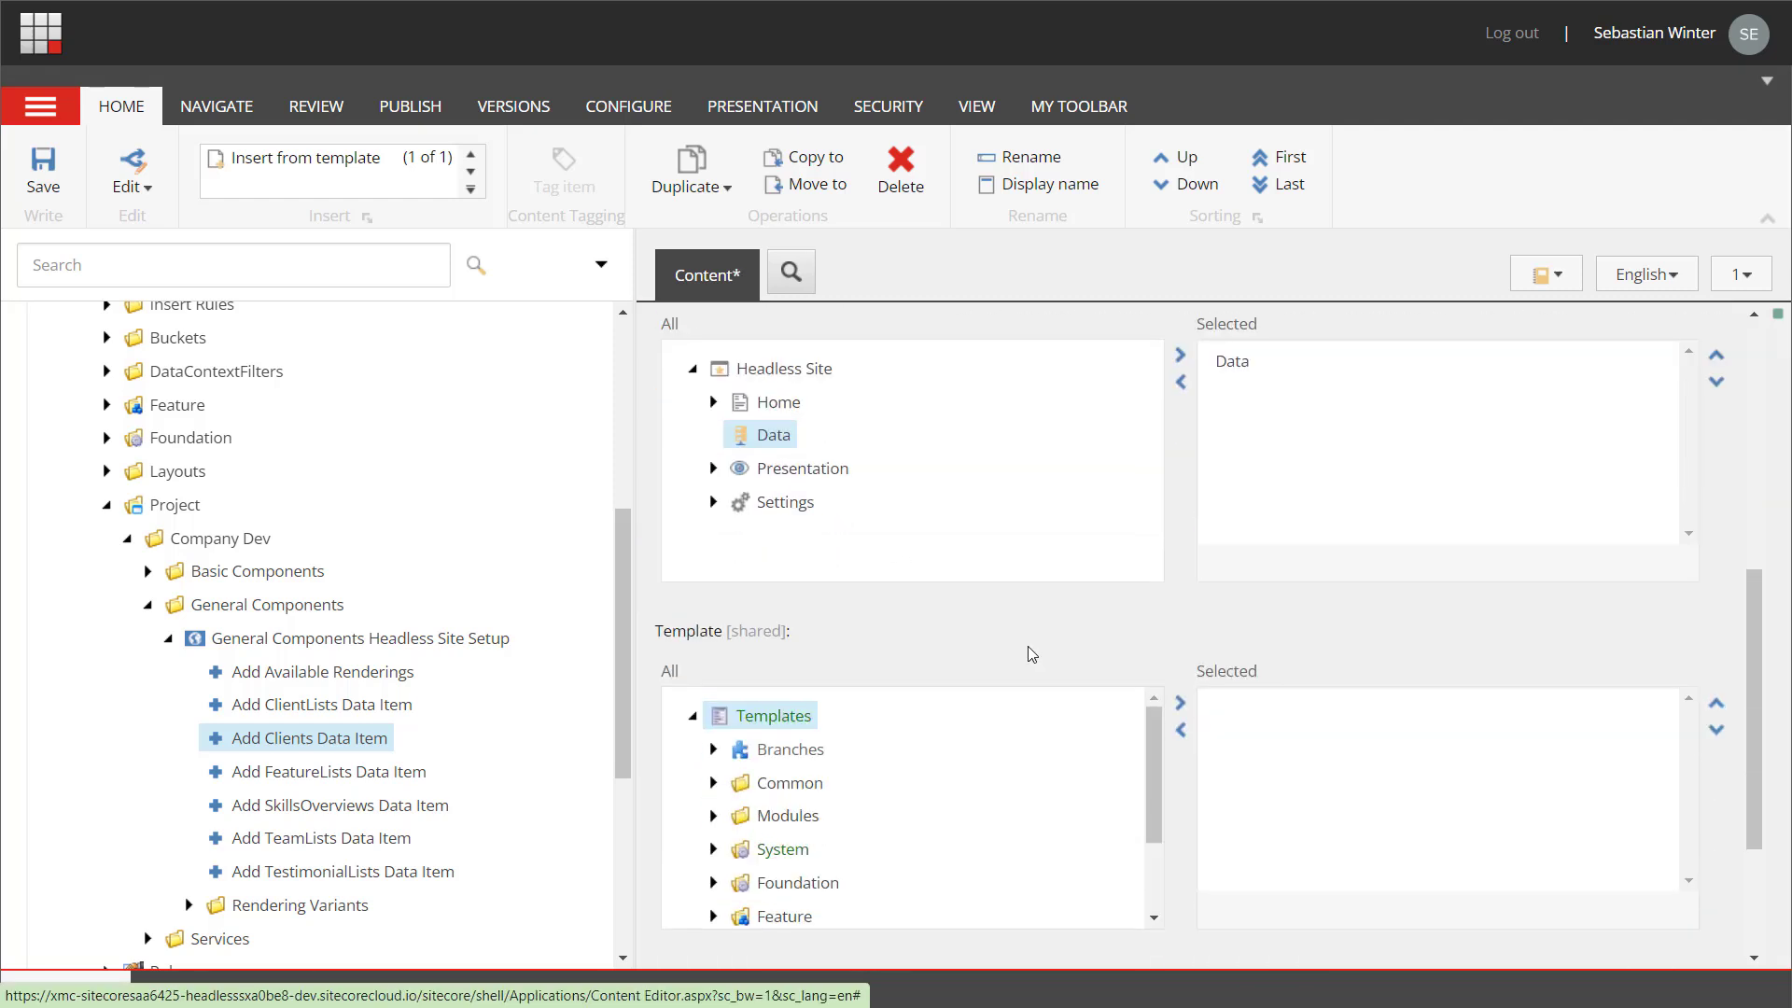
{"action": "scroll", "coordinate": [782, 730], "scroll_direction": "down", "scroll_amount": 3}
{"action": "left_click", "coordinate": [713, 732]}
{"action": "left_click", "coordinate": [734, 733]}
{"action": "scroll", "coordinate": [747, 719], "scroll_direction": "down", "scroll_amount": 2}
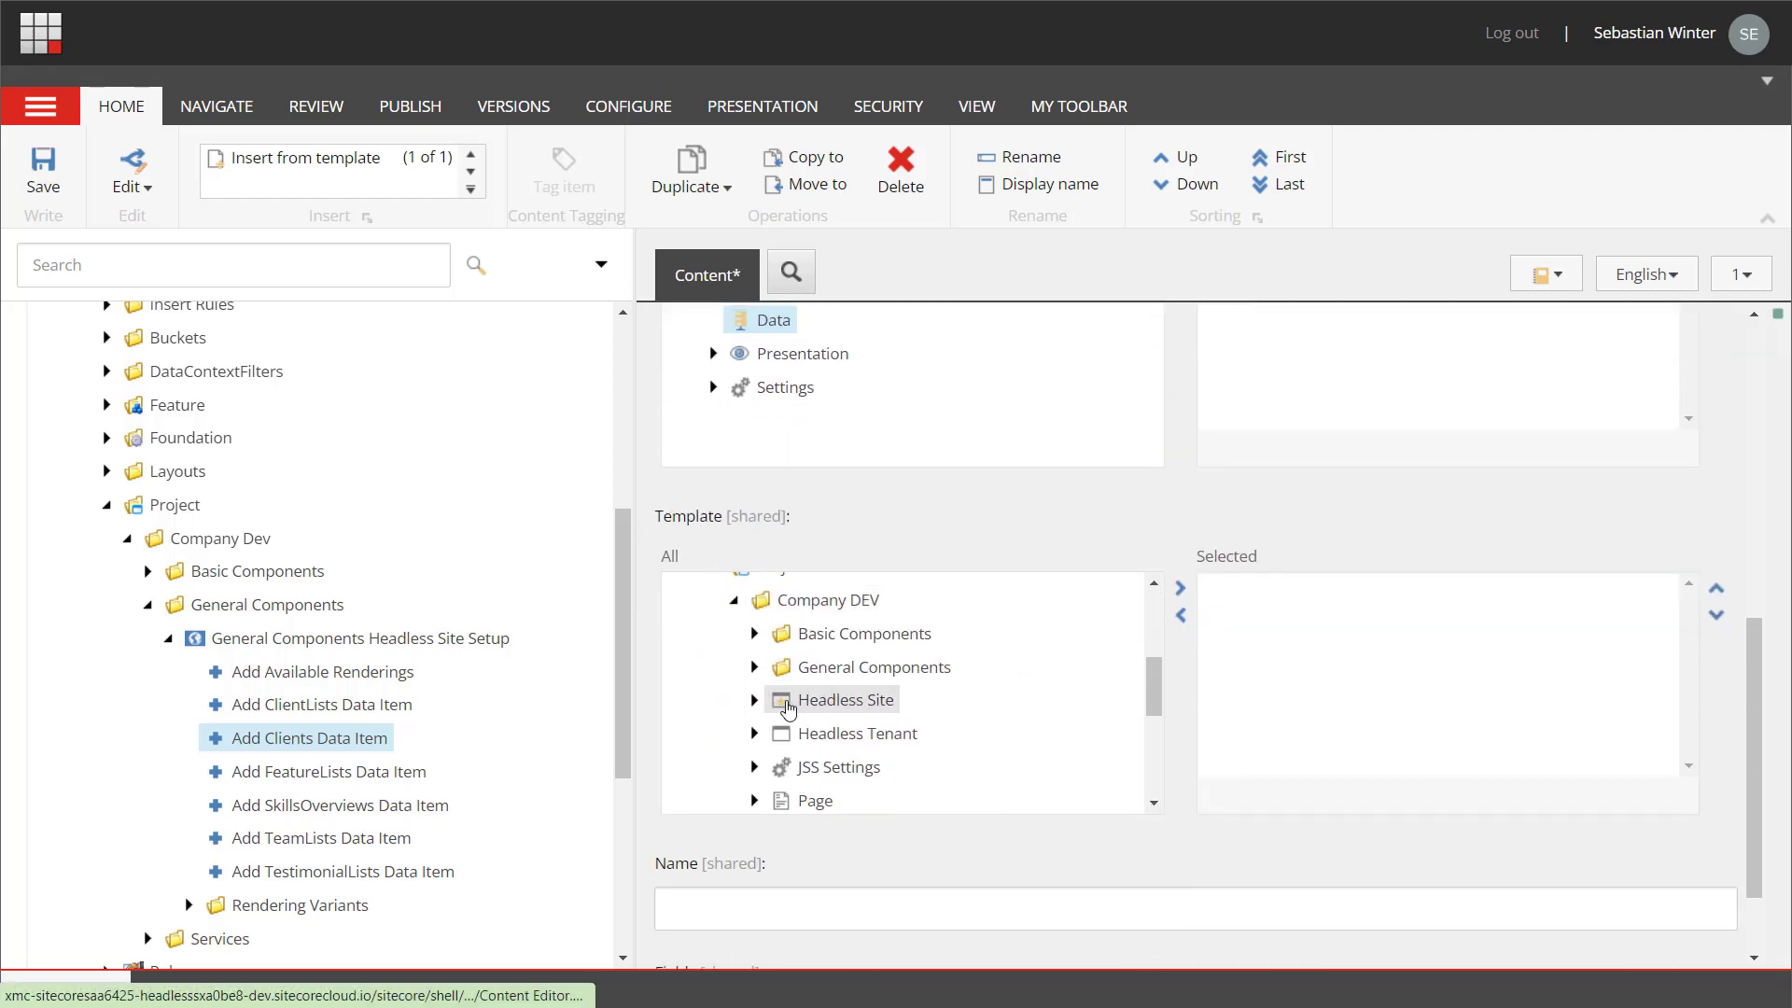
{"action": "left_click", "coordinate": [754, 667]}
{"action": "scroll", "coordinate": [774, 681], "scroll_direction": "down", "scroll_amount": 2}
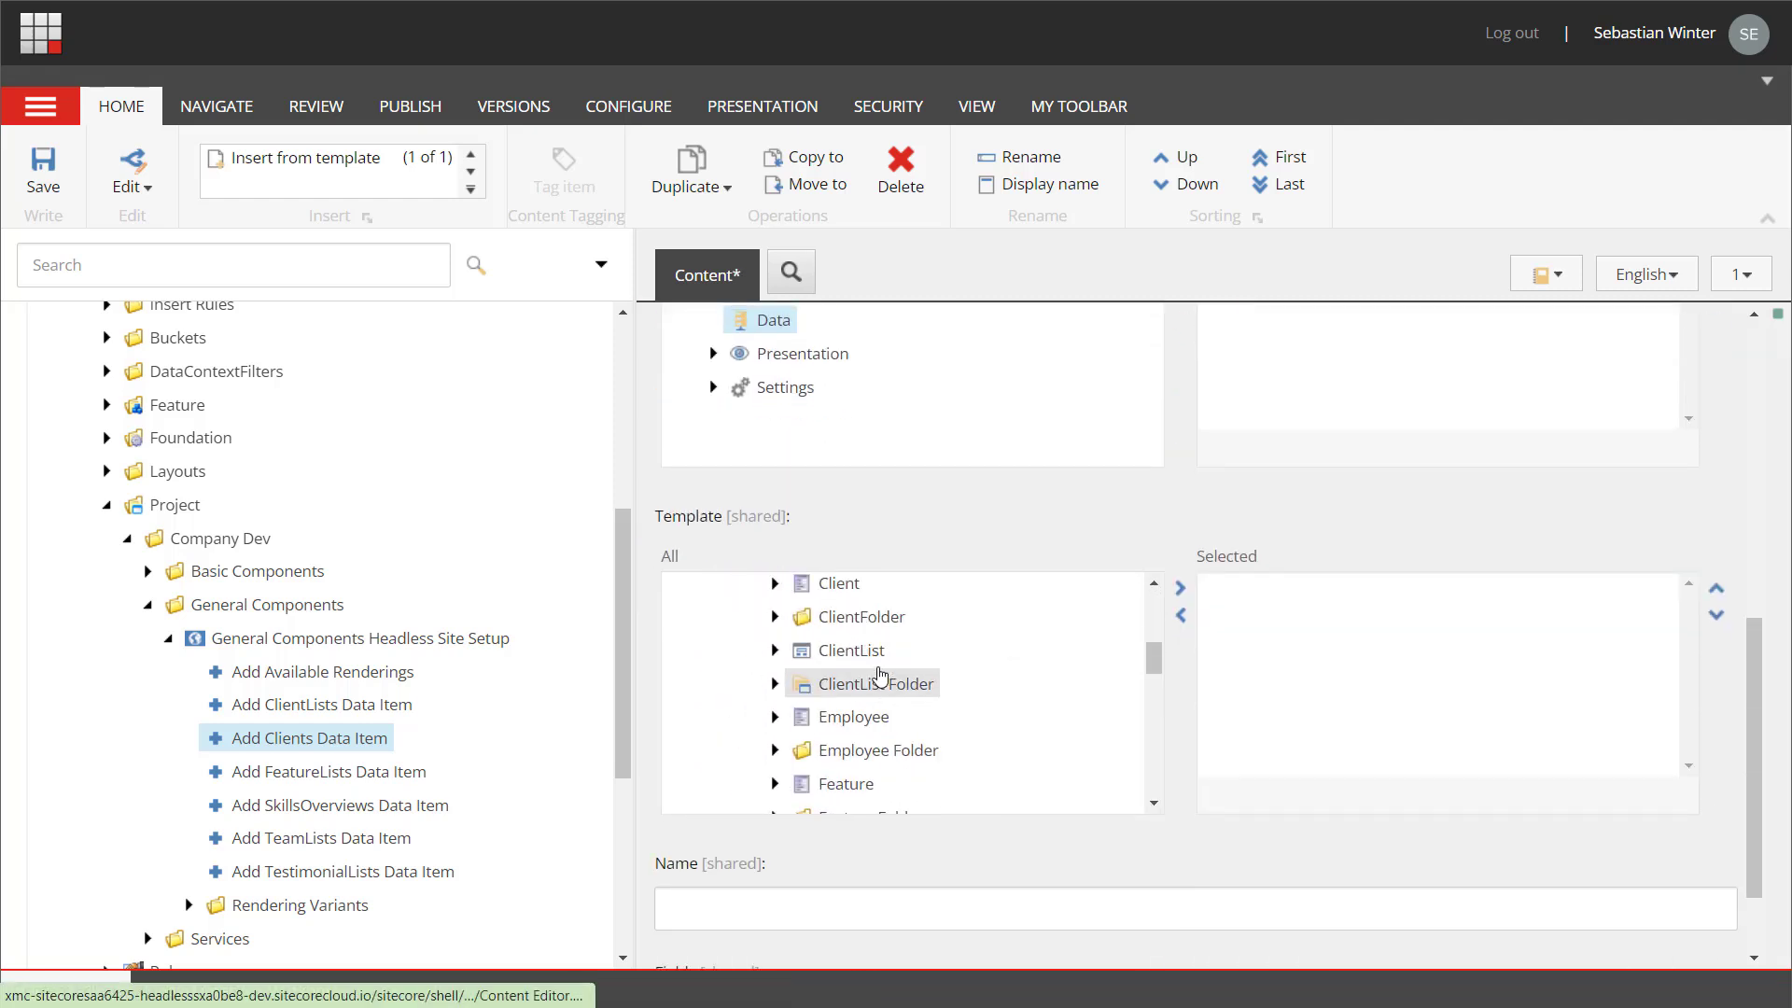
{"action": "double_click", "coordinate": [844, 619]}
{"action": "left_click", "coordinate": [749, 916]}
{"action": "type", "text": "Clients"}
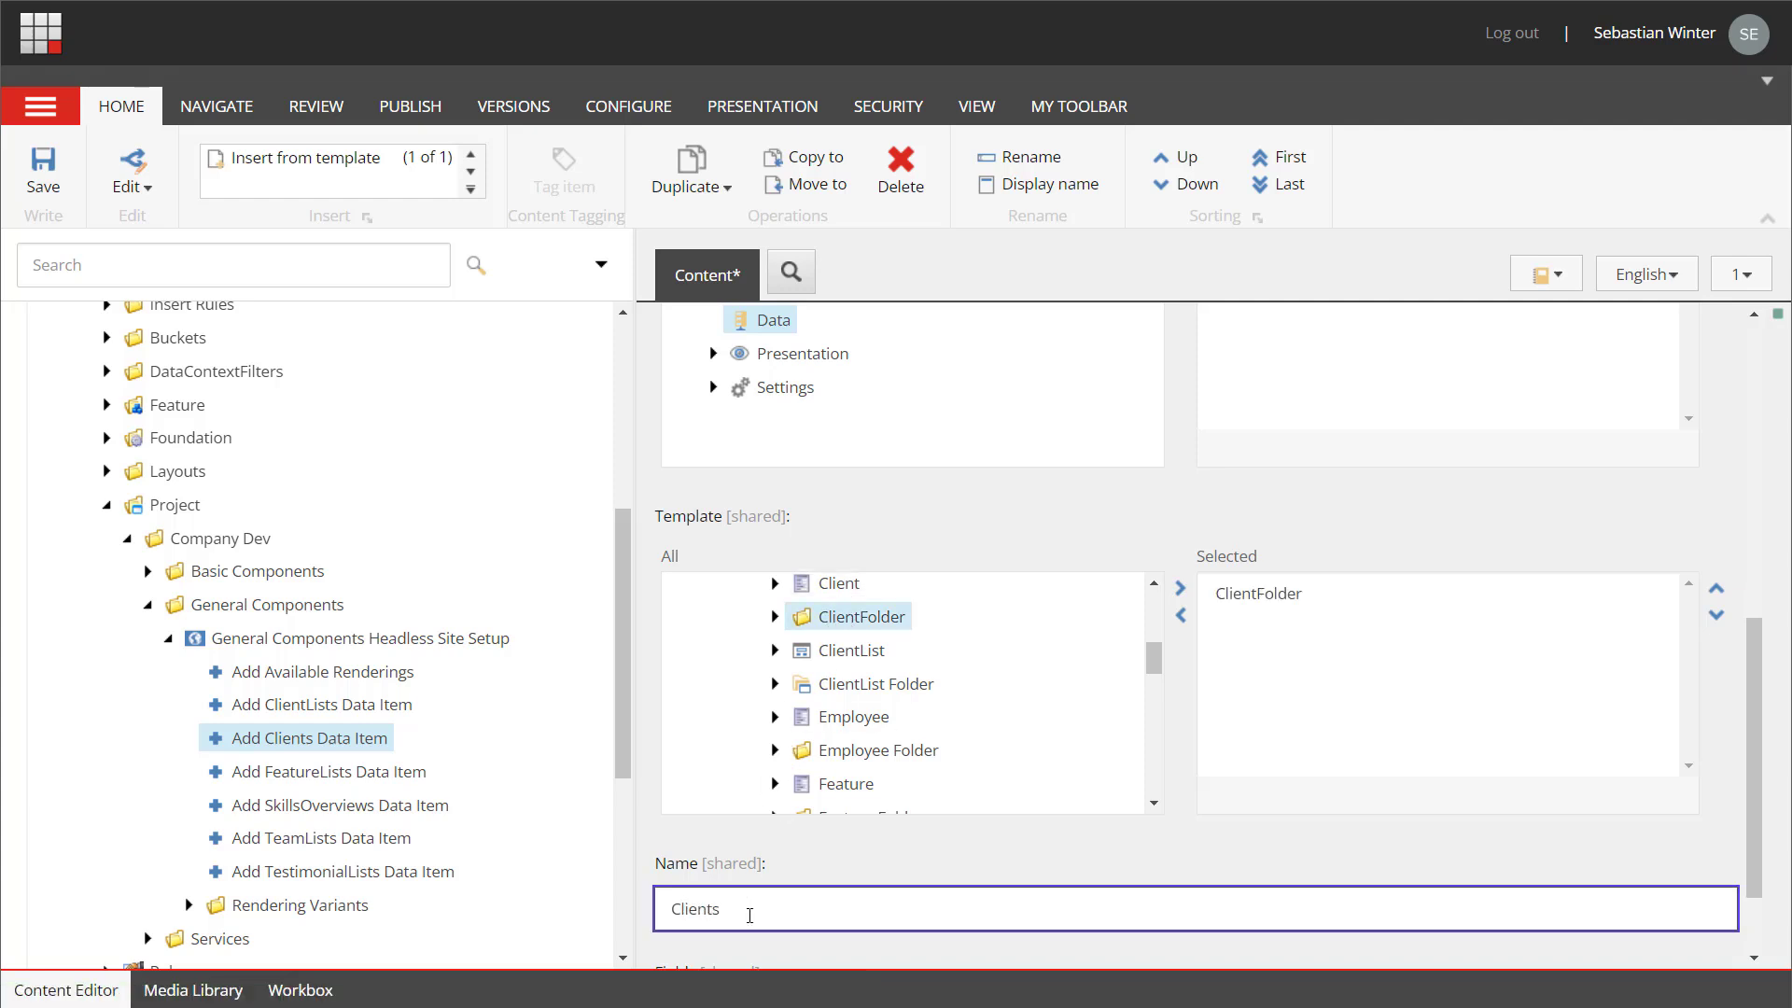
{"action": "scroll", "coordinate": [854, 866], "scroll_direction": "down", "scroll_amount": 2}
{"action": "key", "text": "ctrl+s"}
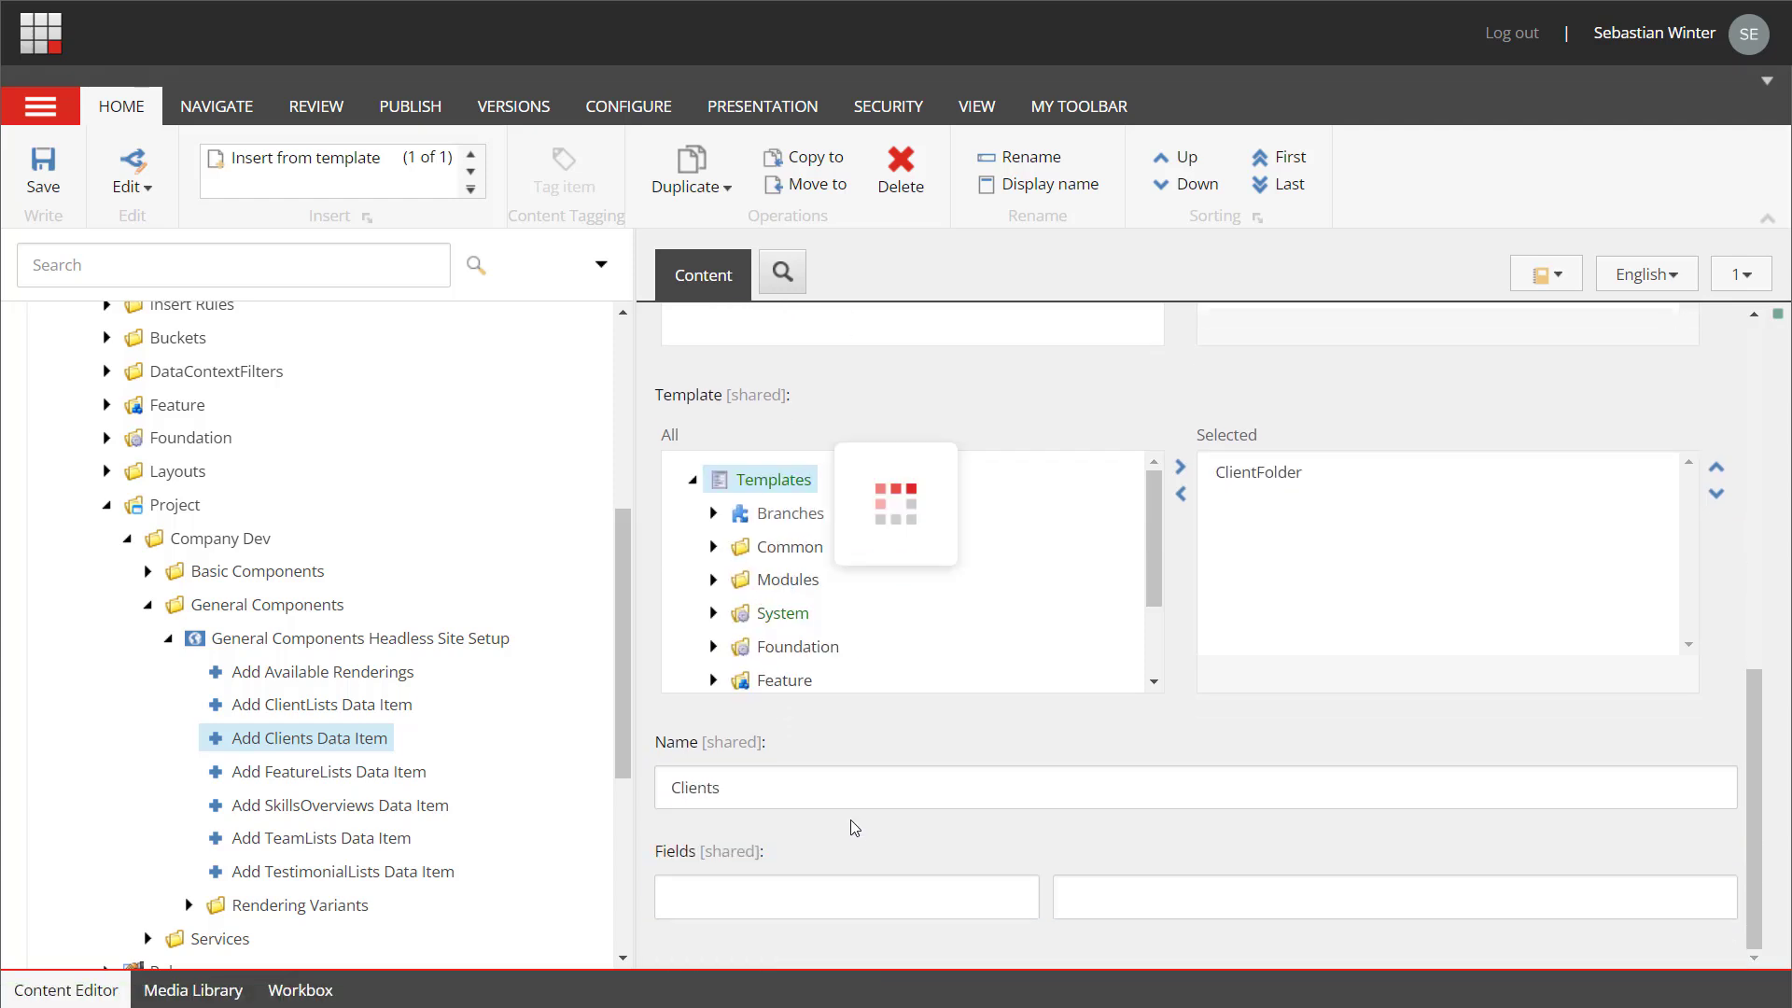
- Insert a Headless Website Item named Add Skills Data Item under General Components Headless Site Setup
{"action": "right_click", "coordinate": [452, 644]}
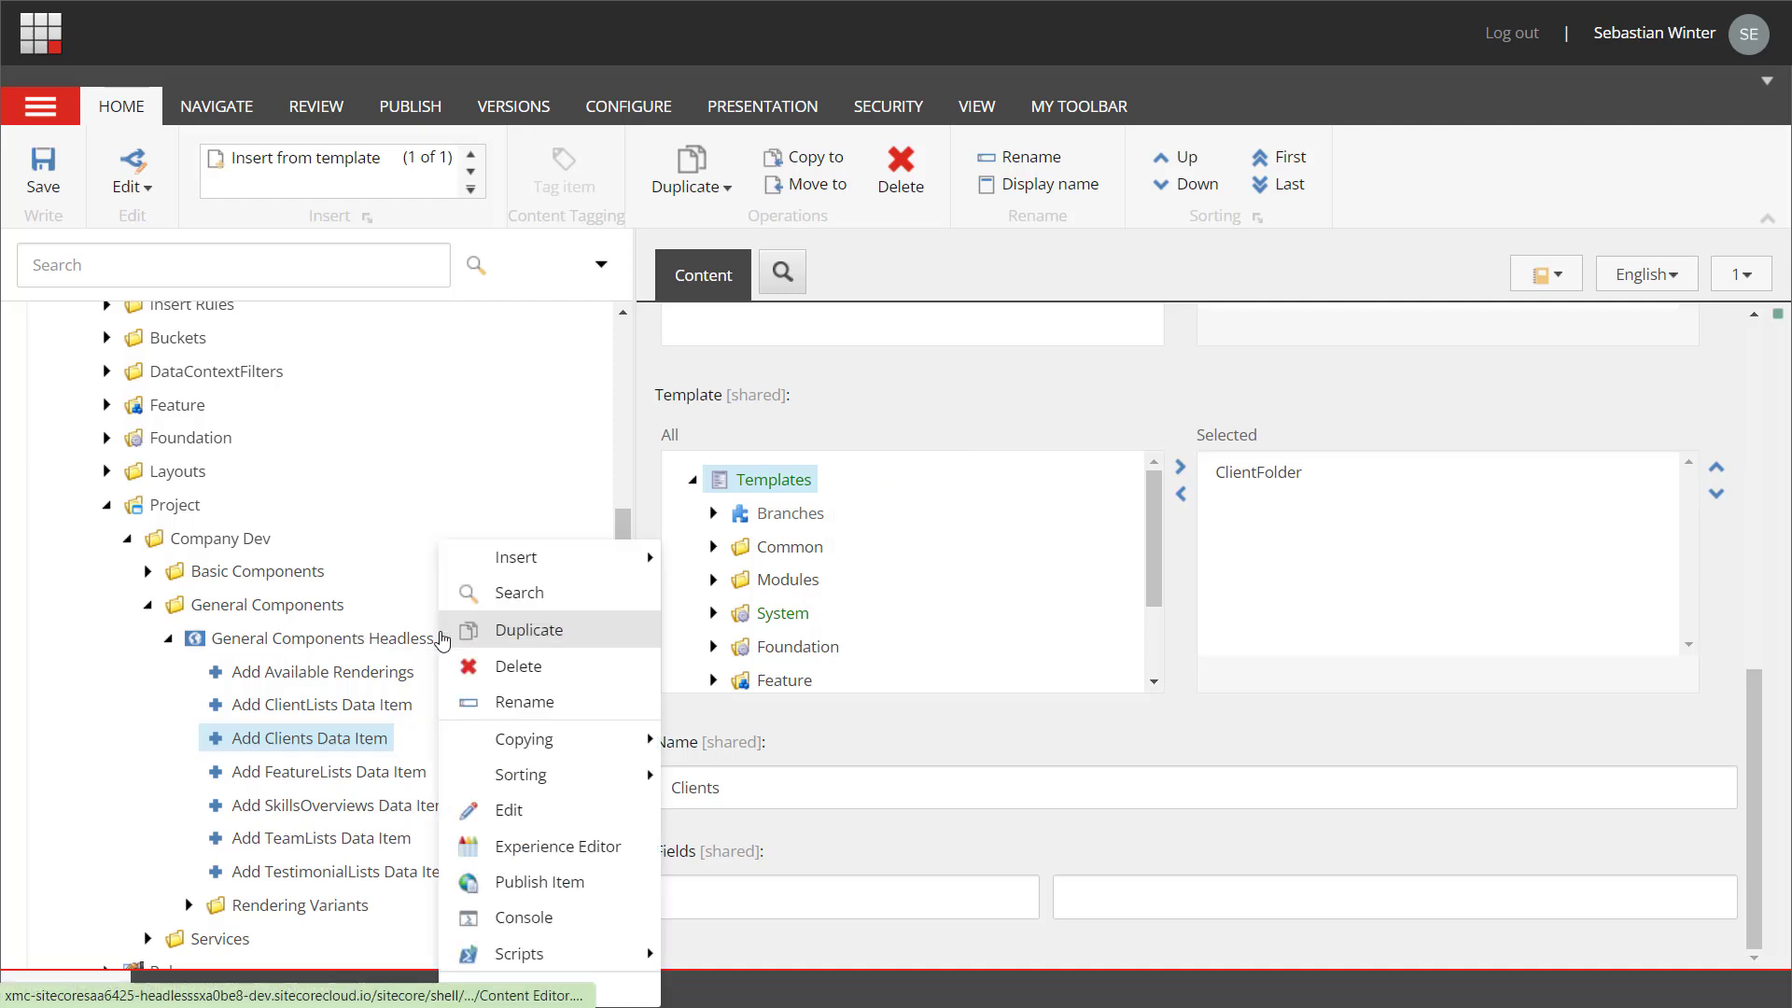
{"action": "mouse_move", "coordinate": [572, 558]}
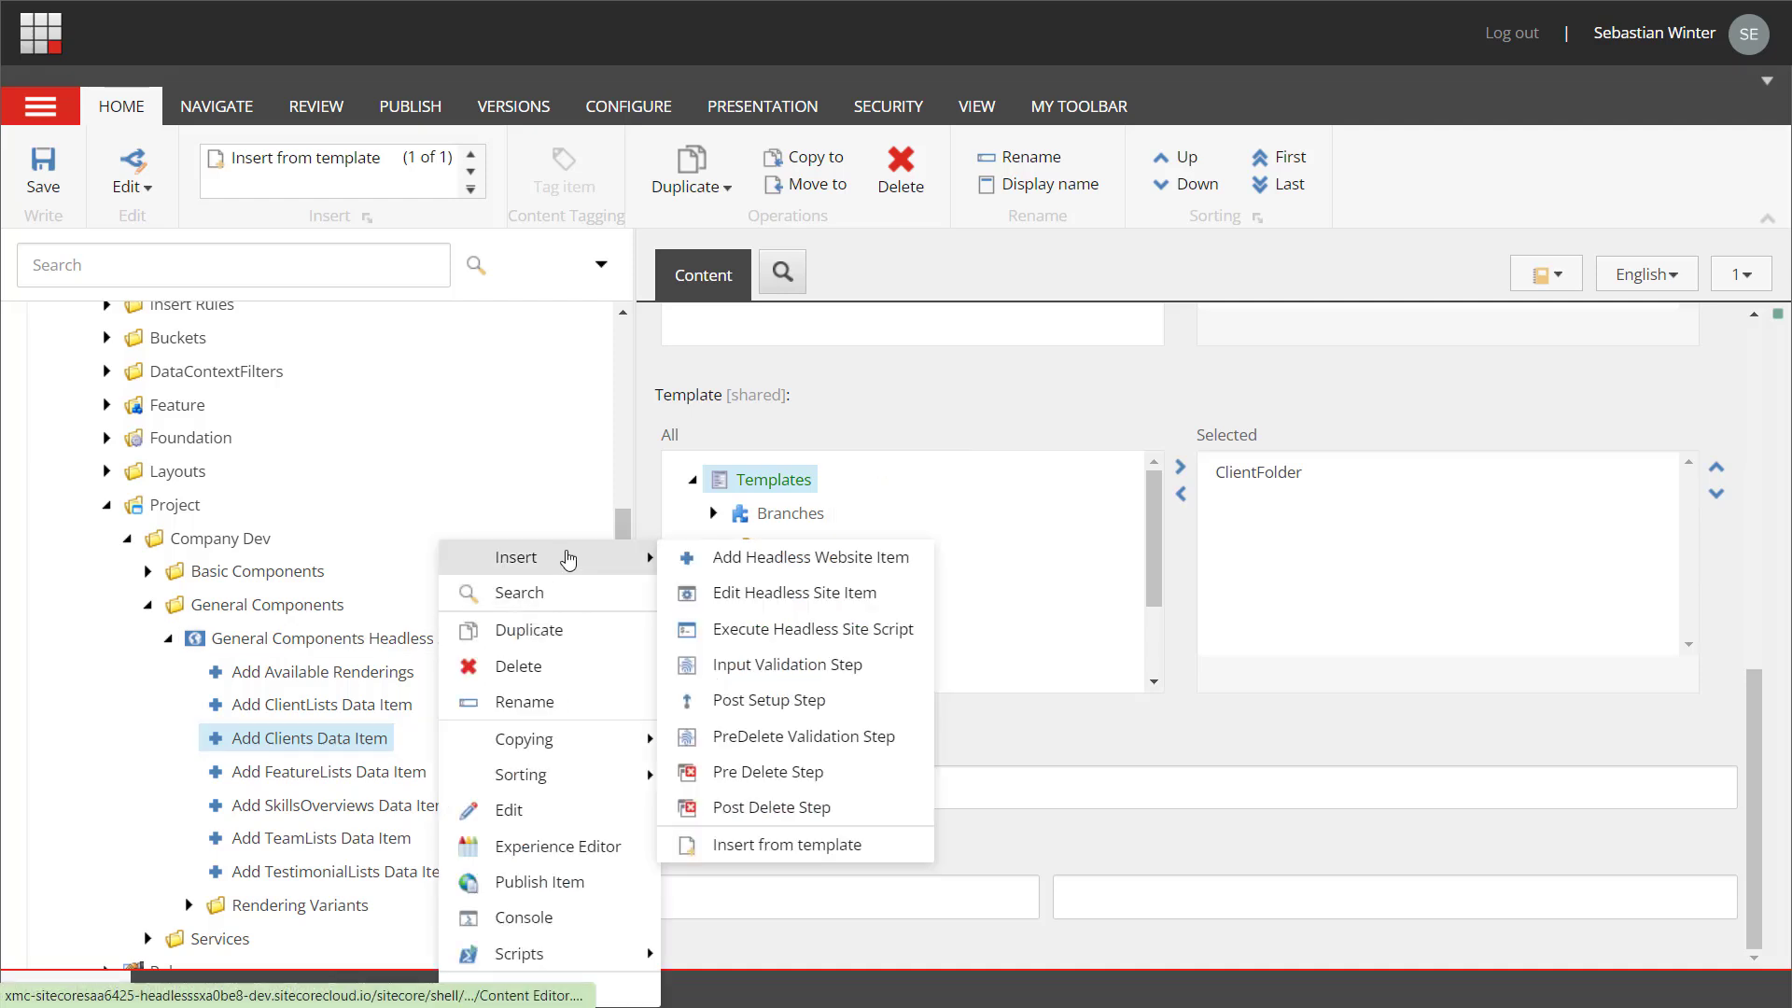
{"action": "left_click", "coordinate": [727, 559]}
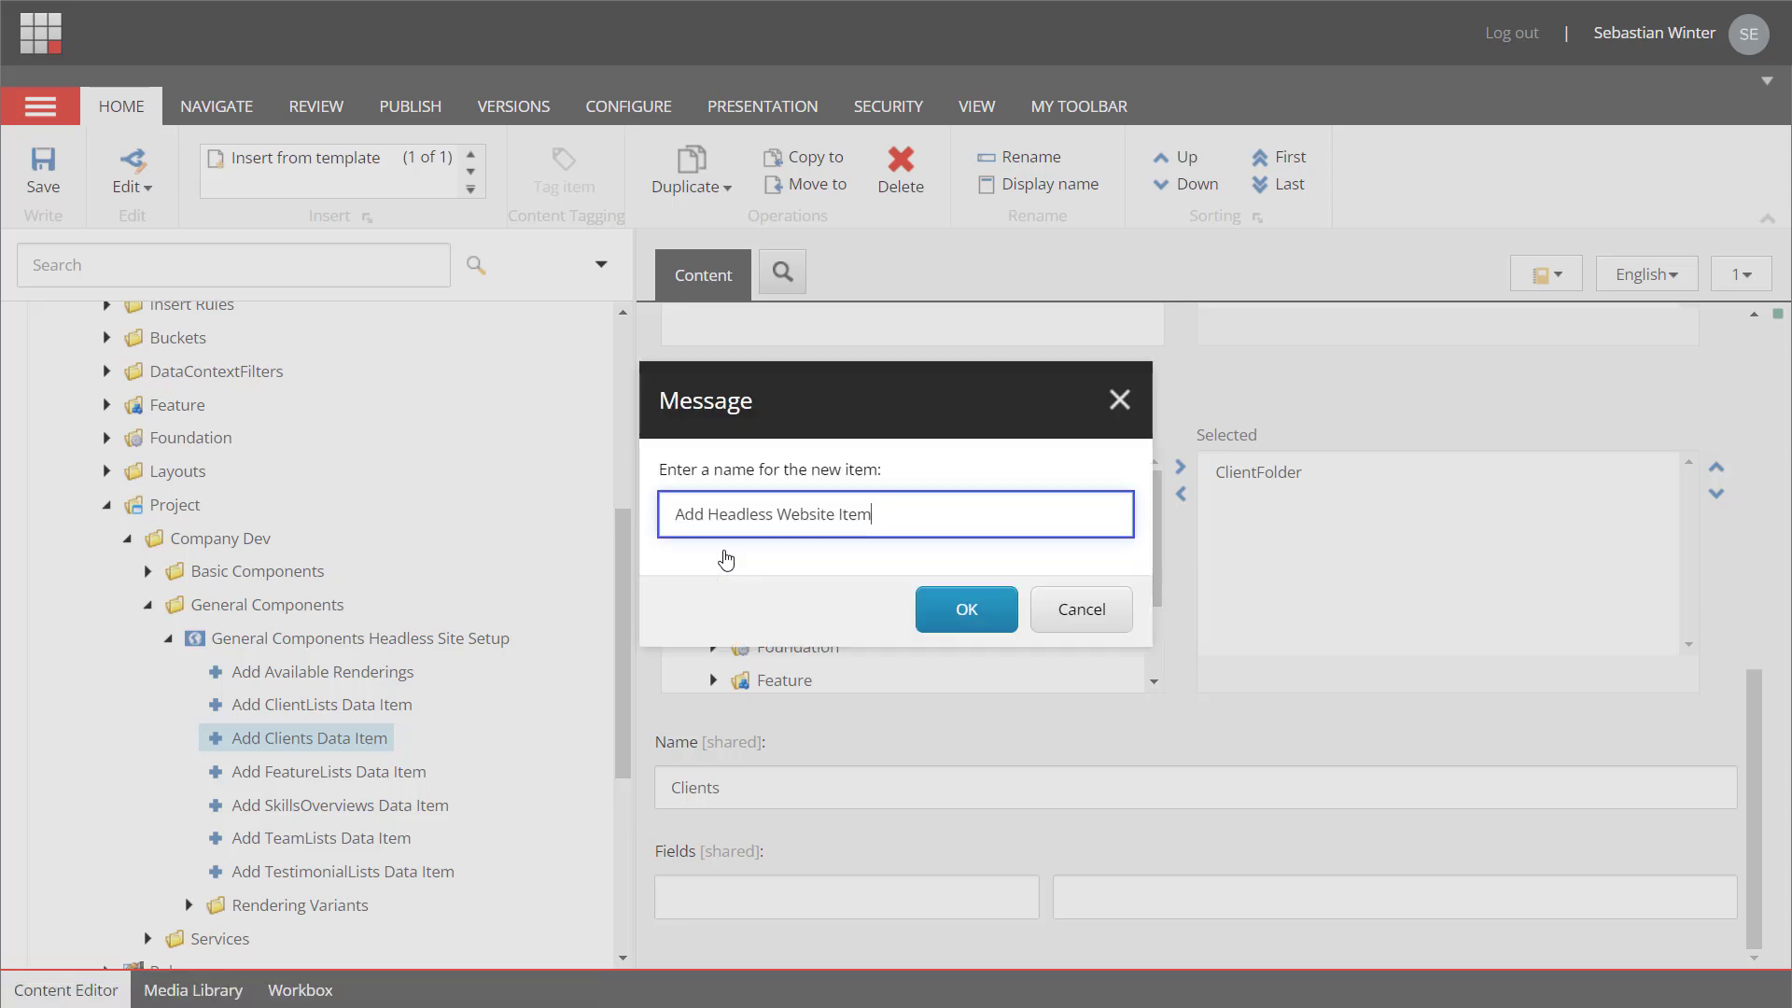
{"action": "type", "text": "Skills"}
{"action": "key", "text": "Return"}
- Configure Add Skills Data Item with location Data, template Skill Folder and name Skills, and save it
{"action": "scroll", "coordinate": [784, 680], "scroll_direction": "up", "scroll_amount": 5}
{"action": "left_click", "coordinate": [762, 784]}
{"action": "scroll", "coordinate": [901, 698], "scroll_direction": "down", "scroll_amount": 5}
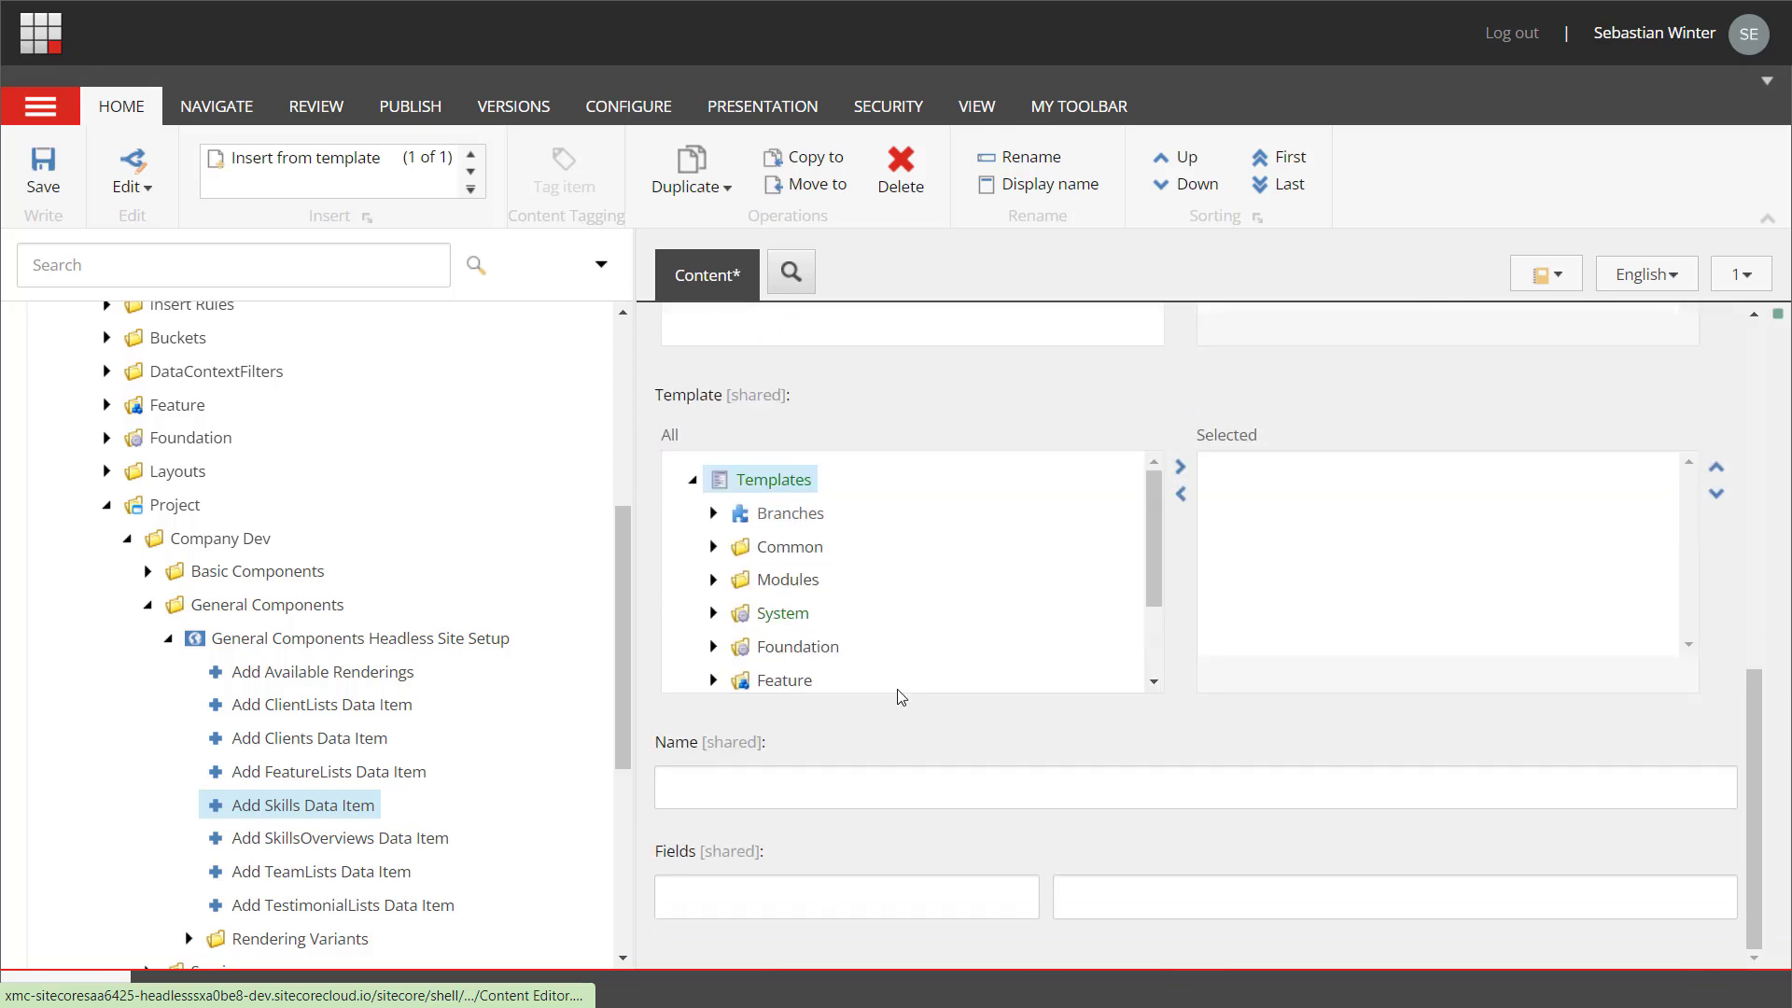
{"action": "scroll", "coordinate": [731, 628], "scroll_direction": "down", "scroll_amount": 2}
{"action": "left_click", "coordinate": [713, 596]}
{"action": "left_click", "coordinate": [734, 630]}
{"action": "left_click", "coordinate": [754, 579]}
{"action": "scroll", "coordinate": [852, 644], "scroll_direction": "down", "scroll_amount": 4}
{"action": "double_click", "coordinate": [852, 664]}
{"action": "left_click", "coordinate": [761, 772]}
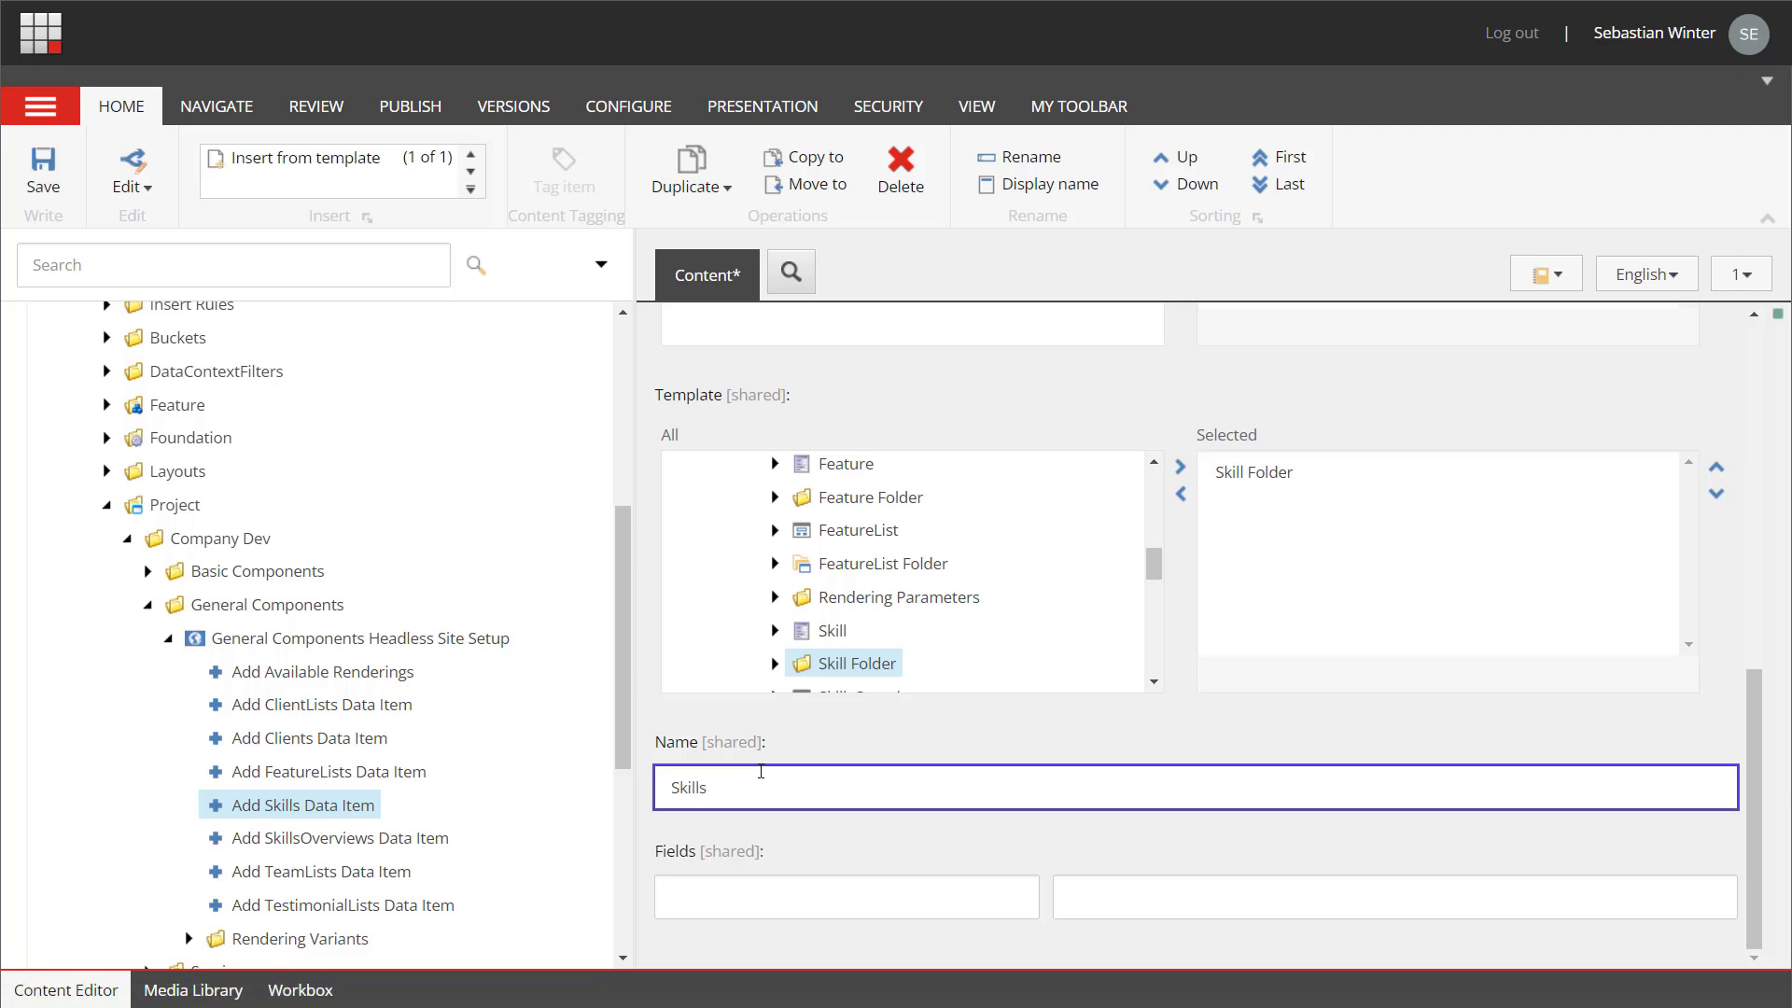
{"action": "key", "text": "ctrl+s"}
- Insert a Headless Website Item named Add Employee Data Item under General Components Headless Site Setup
{"action": "right_click", "coordinate": [360, 638]}
{"action": "mouse_move", "coordinate": [432, 557]}
{"action": "left_click", "coordinate": [653, 556]}
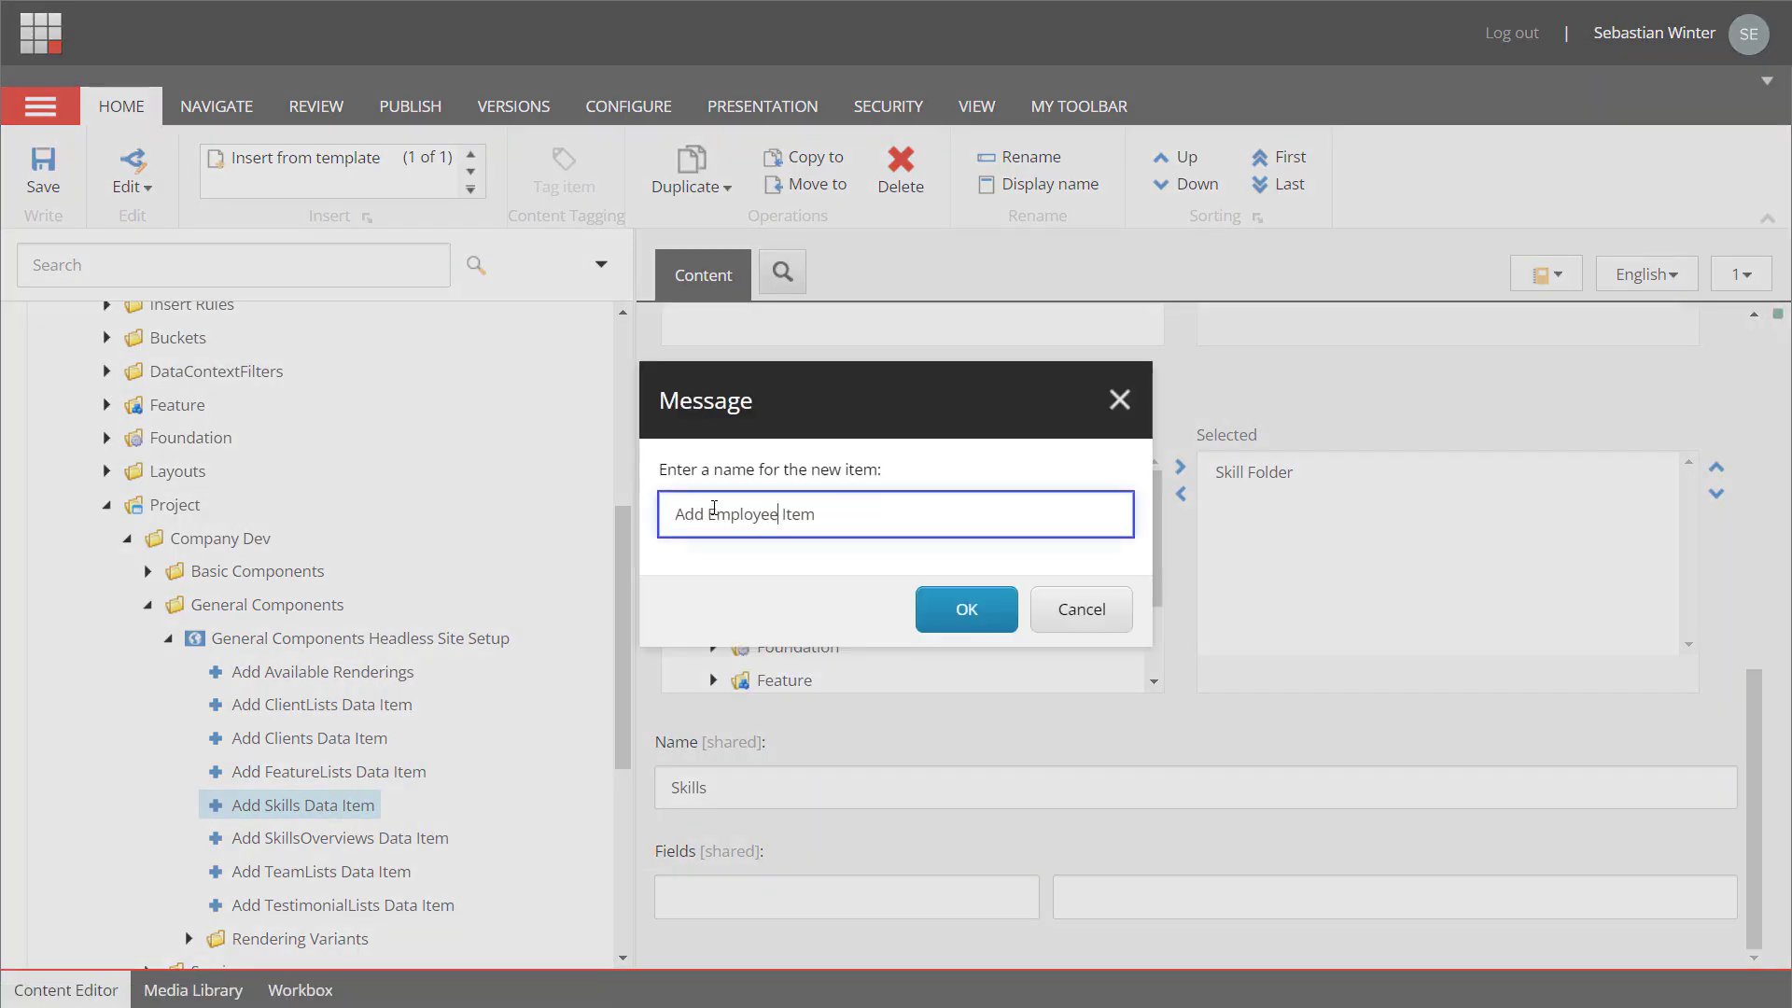
{"action": "left_click", "coordinate": [933, 605]}
- Configure Add Employee Data Item with location Data, template Employee Folder and name Employees, and save it
{"action": "double_click", "coordinate": [833, 669]}
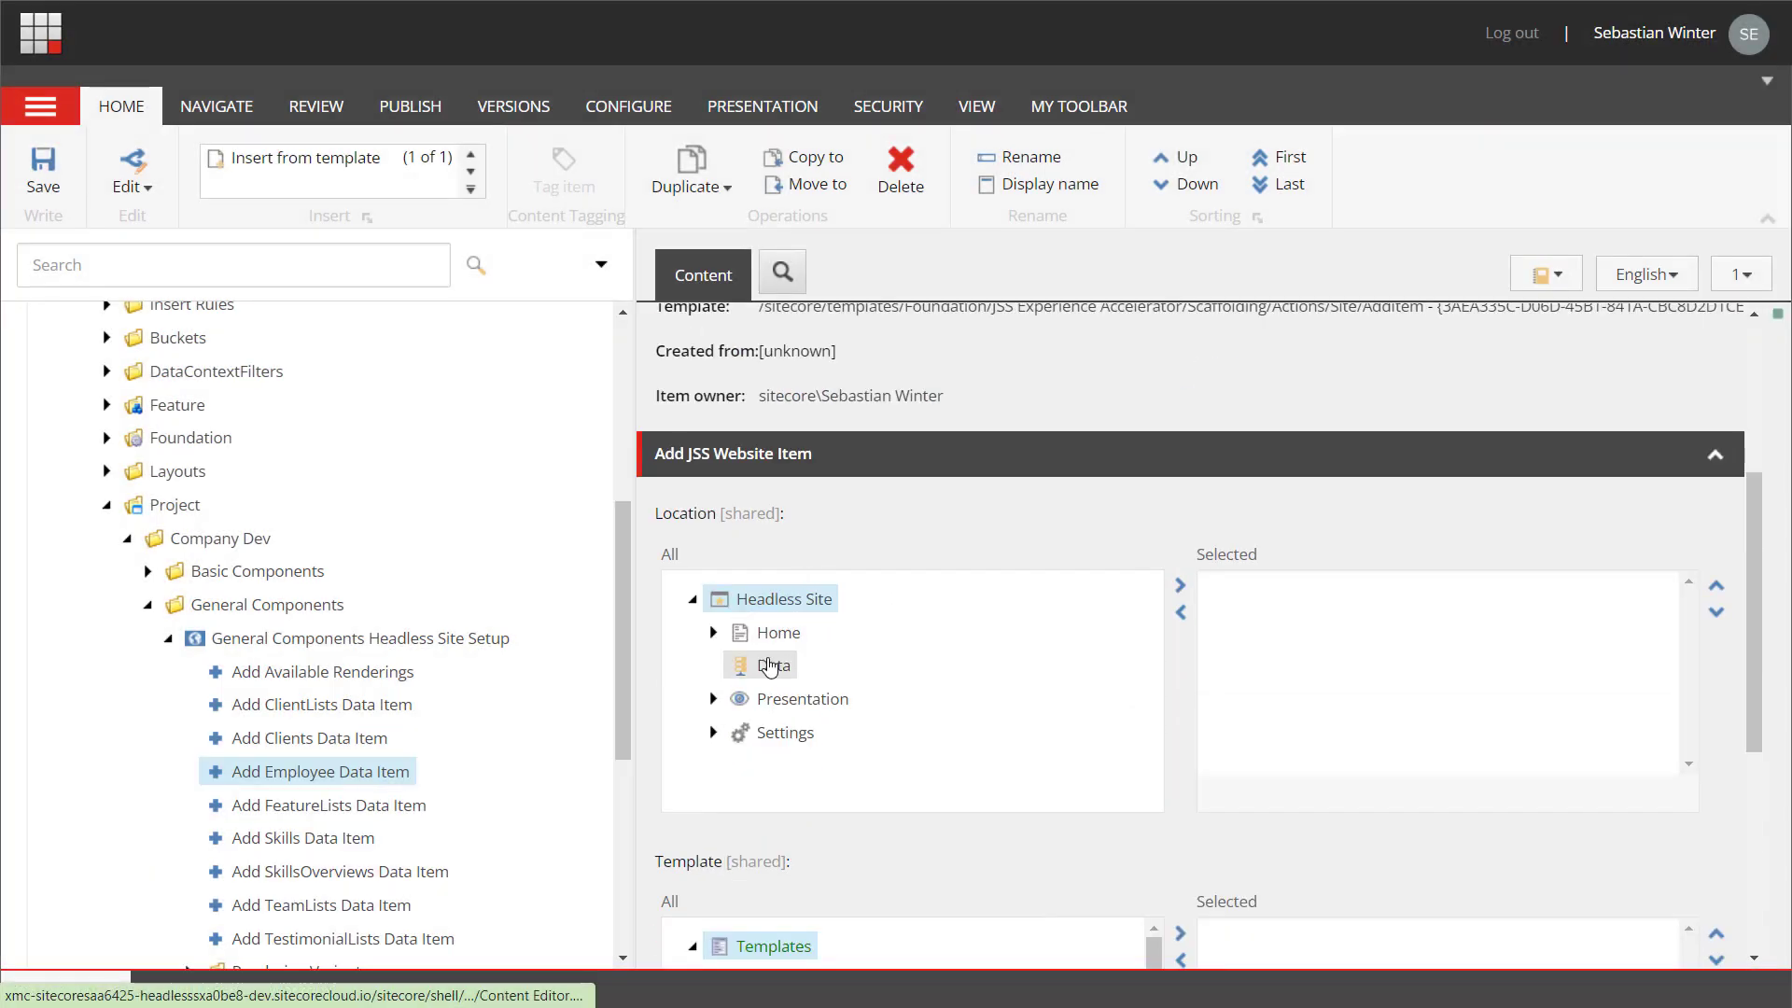
{"action": "scroll", "coordinate": [834, 668], "scroll_direction": "down", "scroll_amount": 4}
{"action": "scroll", "coordinate": [716, 728], "scroll_direction": "down", "scroll_amount": 2}
{"action": "left_click", "coordinate": [720, 704]}
{"action": "left_click", "coordinate": [740, 736]}
{"action": "left_click", "coordinate": [770, 707]}
{"action": "scroll", "coordinate": [812, 737], "scroll_direction": "down", "scroll_amount": 2}
{"action": "double_click", "coordinate": [848, 780]}
{"action": "left_click", "coordinate": [717, 901]}
{"action": "type", "text": "Employees"}
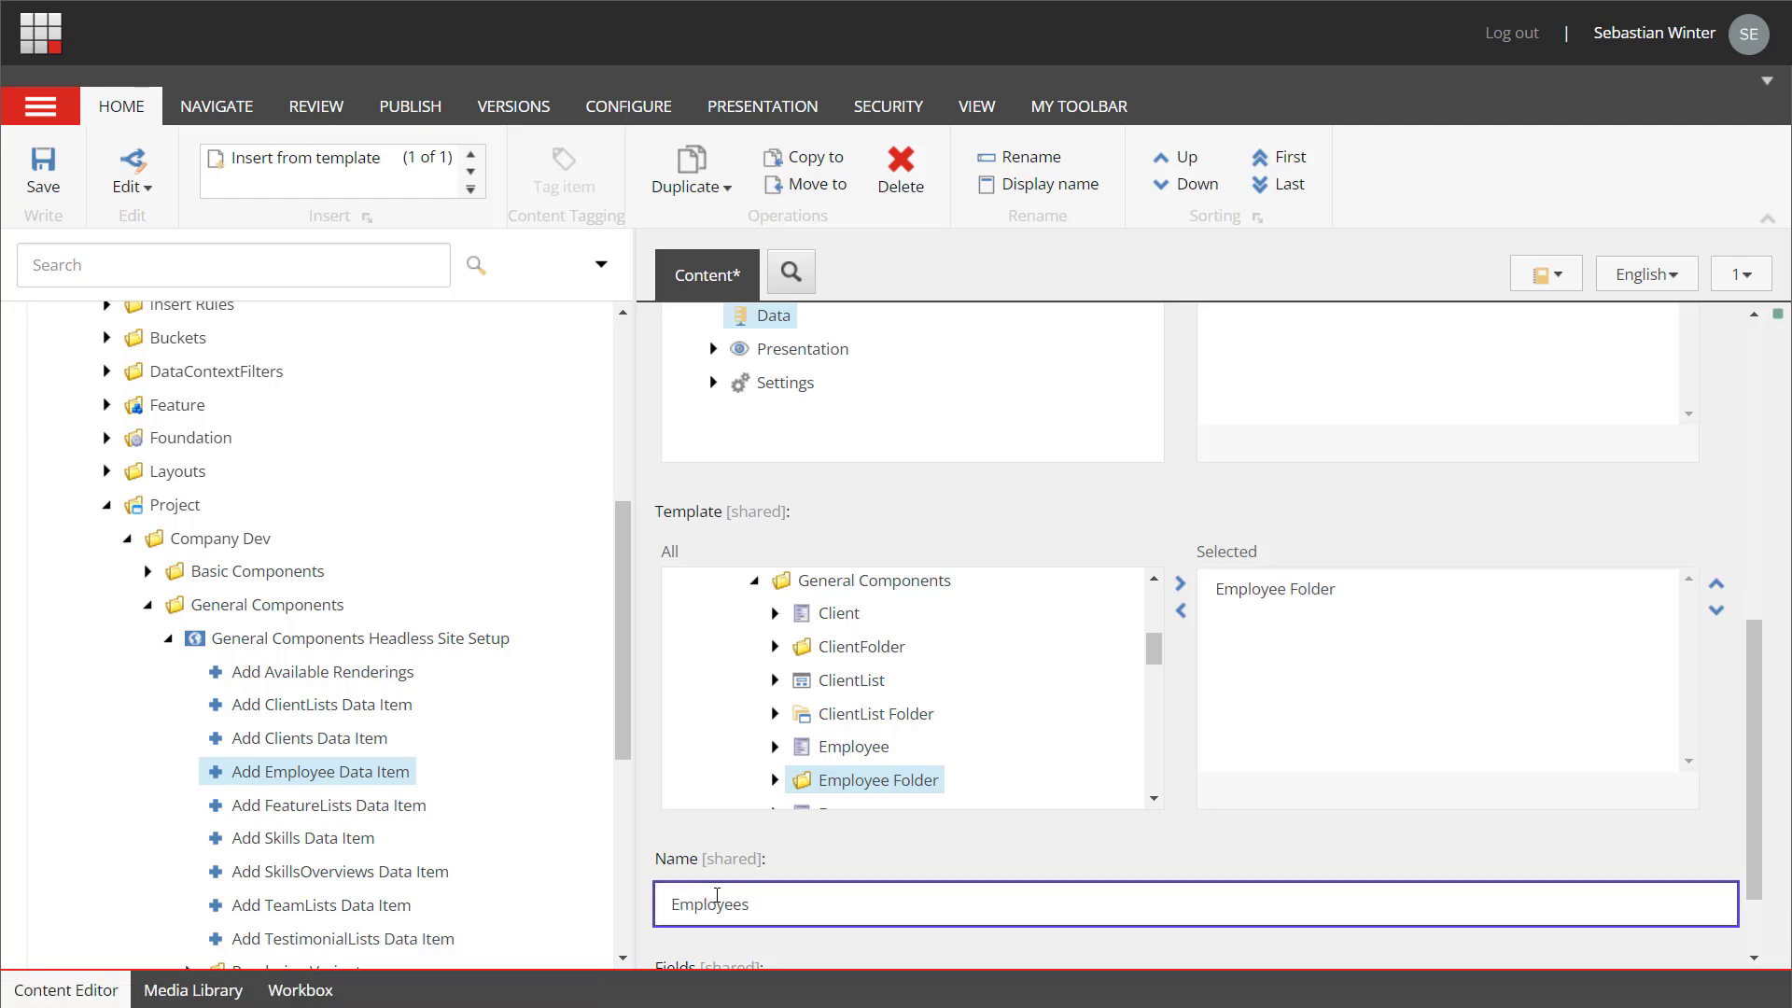
{"action": "key", "text": "ctrl+s"}
- Insert a Headless Website Item named Add Testimonials Data Item under General Components Headless Site Setup
{"action": "right_click", "coordinate": [412, 638]}
{"action": "mouse_move", "coordinate": [480, 557]}
{"action": "left_click", "coordinate": [952, 563]}
{"action": "key", "text": "End"}
{"action": "key", "text": "ctrl+Left"}
{"action": "key", "text": "ctrl+shift+Left"}
{"action": "key", "text": "ctrl+shift+Left"}
{"action": "type", "text": "Testimonials Data"}
{"action": "left_click", "coordinate": [970, 632]}
- Configure Add Testimonials Data Item with location Data, template Testimonial Folder and name Testimonials, and save it
{"action": "double_click", "coordinate": [844, 551]}
{"action": "scroll", "coordinate": [852, 572], "scroll_direction": "down", "scroll_amount": 5}
{"action": "scroll", "coordinate": [724, 653], "scroll_direction": "down", "scroll_amount": 2}
{"action": "left_click", "coordinate": [715, 597]}
{"action": "left_click", "coordinate": [726, 633]}
{"action": "scroll", "coordinate": [822, 578], "scroll_direction": "down", "scroll_amount": 10}
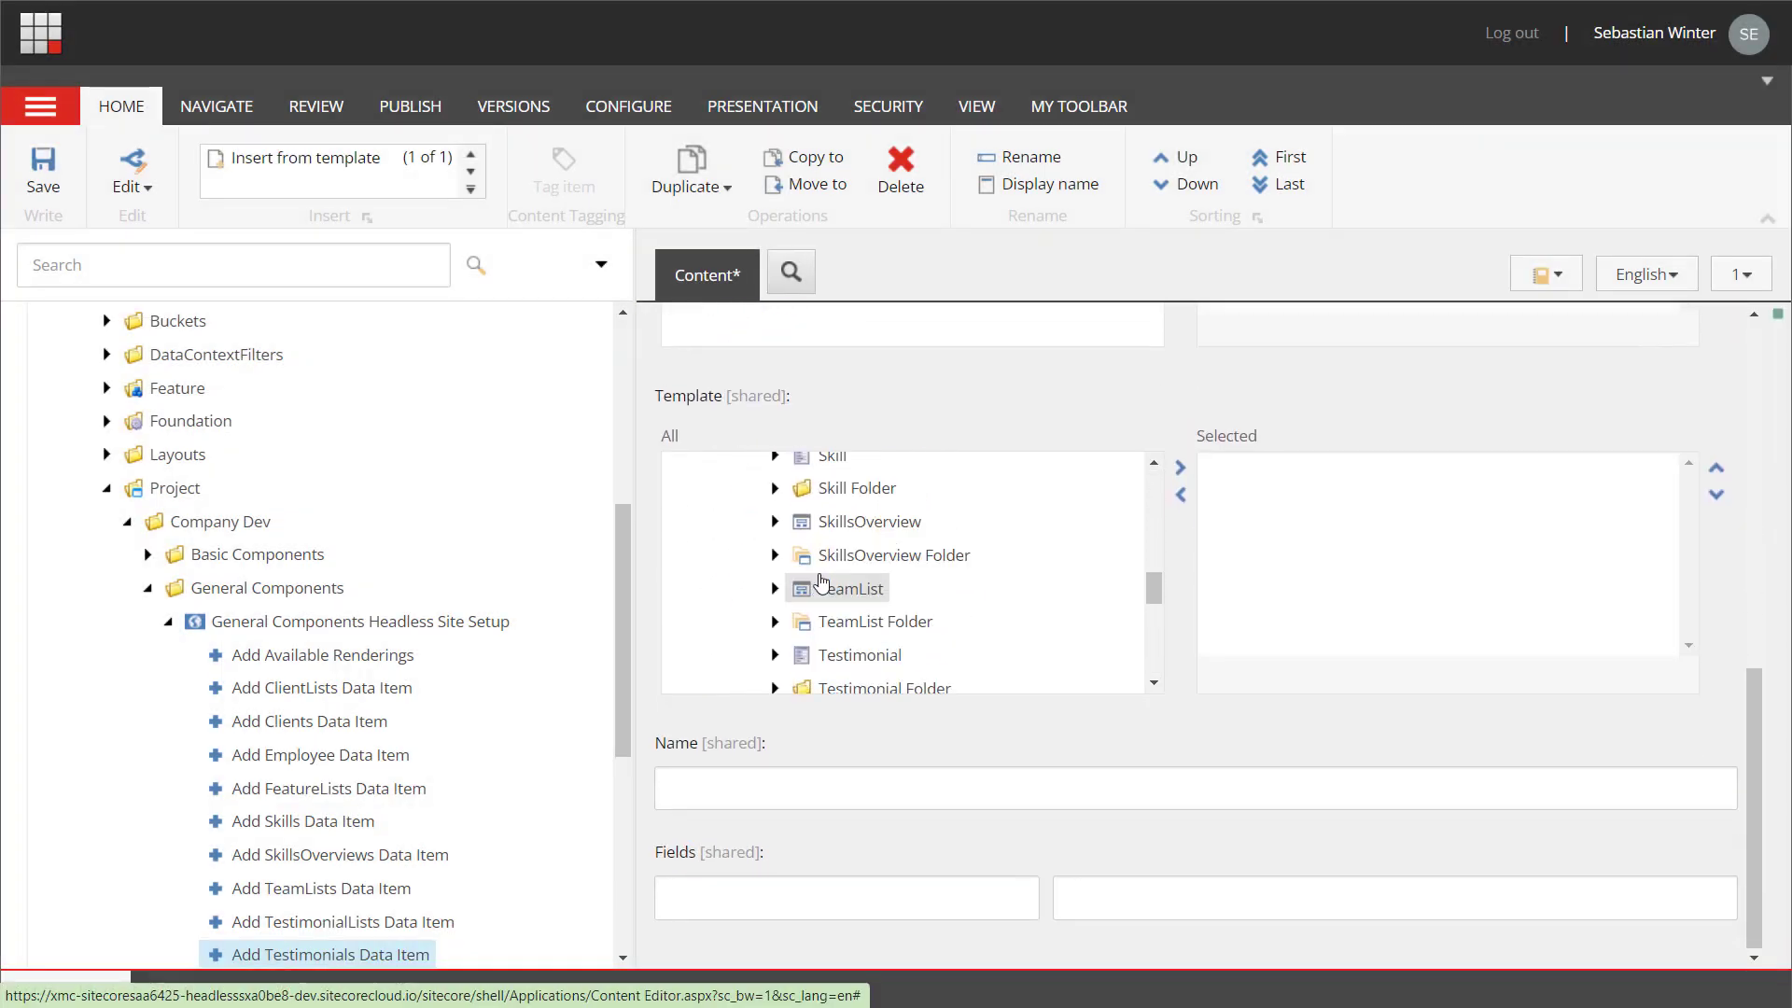
{"action": "double_click", "coordinate": [832, 640]}
{"action": "left_click", "coordinate": [751, 782]}
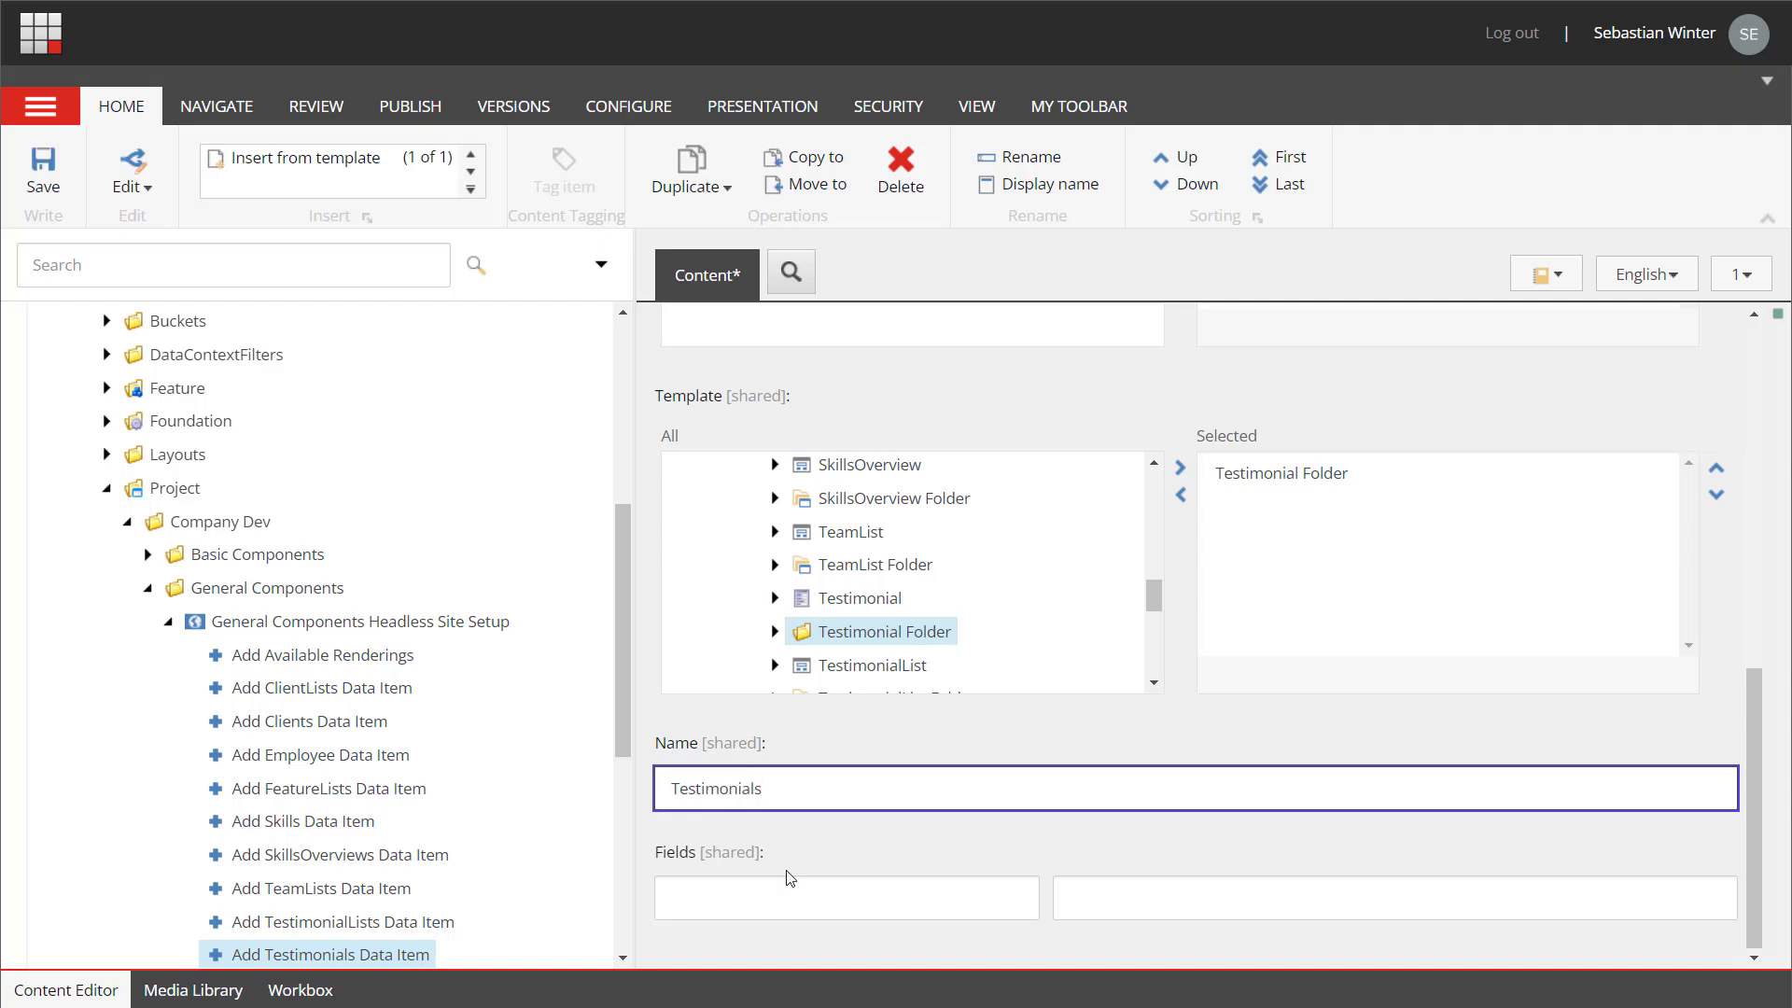
{"action": "type", "text": "Testimonials"}
{"action": "key", "text": "ctrl+s"}
- Insert a Headless Website Item named Add Features Data Item under General Components Headless Site Setup
{"action": "right_click", "coordinate": [411, 620]}
{"action": "mouse_move", "coordinate": [560, 557]}
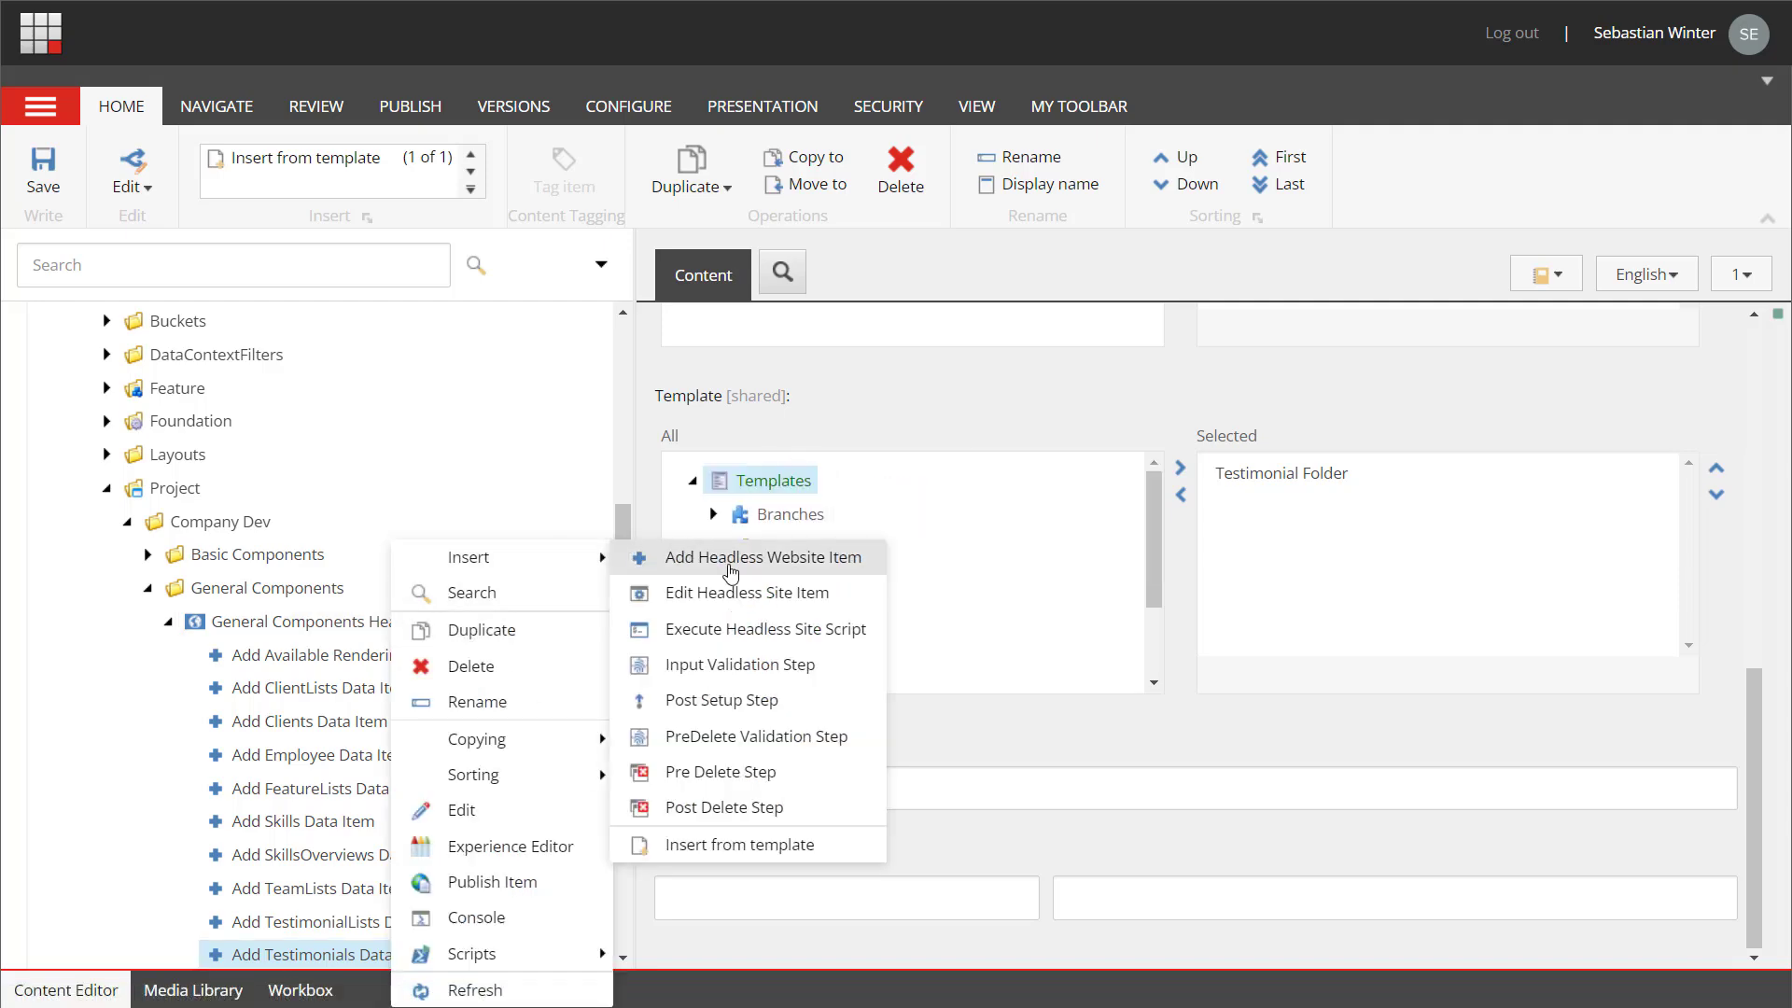
{"action": "left_click", "coordinate": [687, 557]}
{"action": "left_click_drag", "start_coordinate": [706, 514], "coordinate": [843, 514]}
{"action": "type", "text": "Features Data"}
{"action": "left_click", "coordinate": [976, 611]}
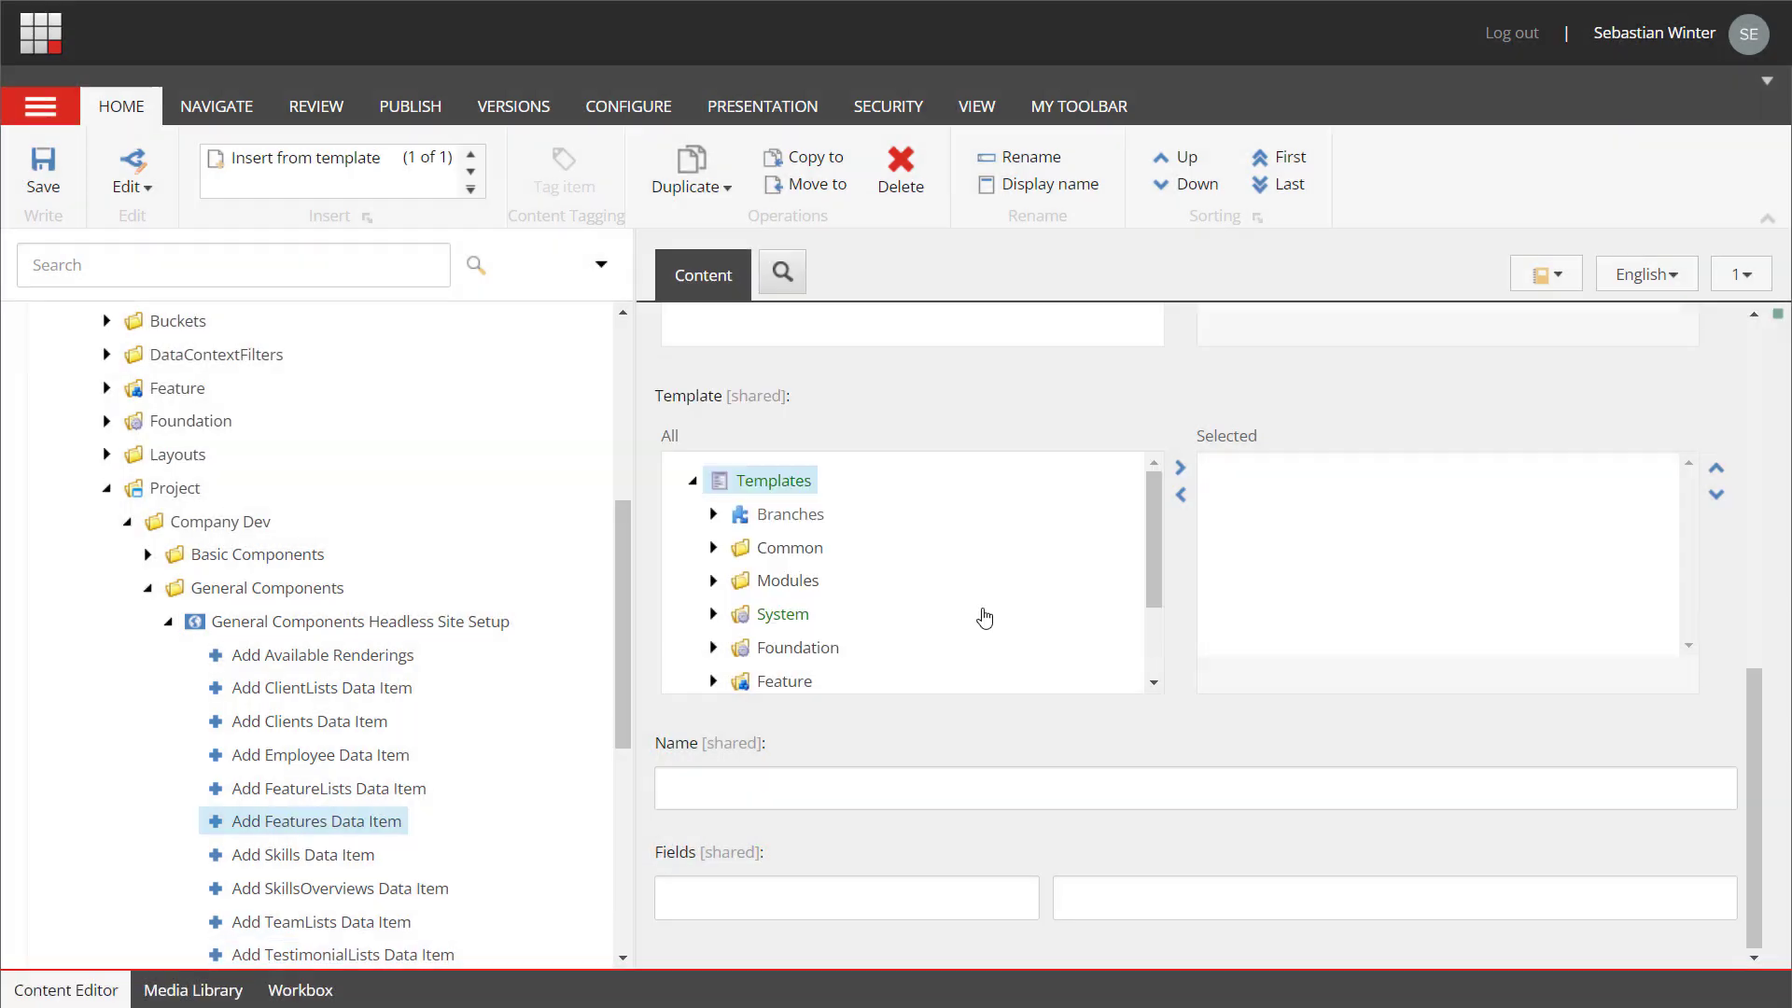
- Configure Add Features Data Item with location Data, template Feature Folder and name Features, and save it
{"action": "scroll", "coordinate": [724, 536], "scroll_direction": "up", "scroll_amount": 5}
{"action": "double_click", "coordinate": [747, 549]}
{"action": "scroll", "coordinate": [717, 847], "scroll_direction": "down", "scroll_amount": 1}
{"action": "left_click", "coordinate": [713, 829]}
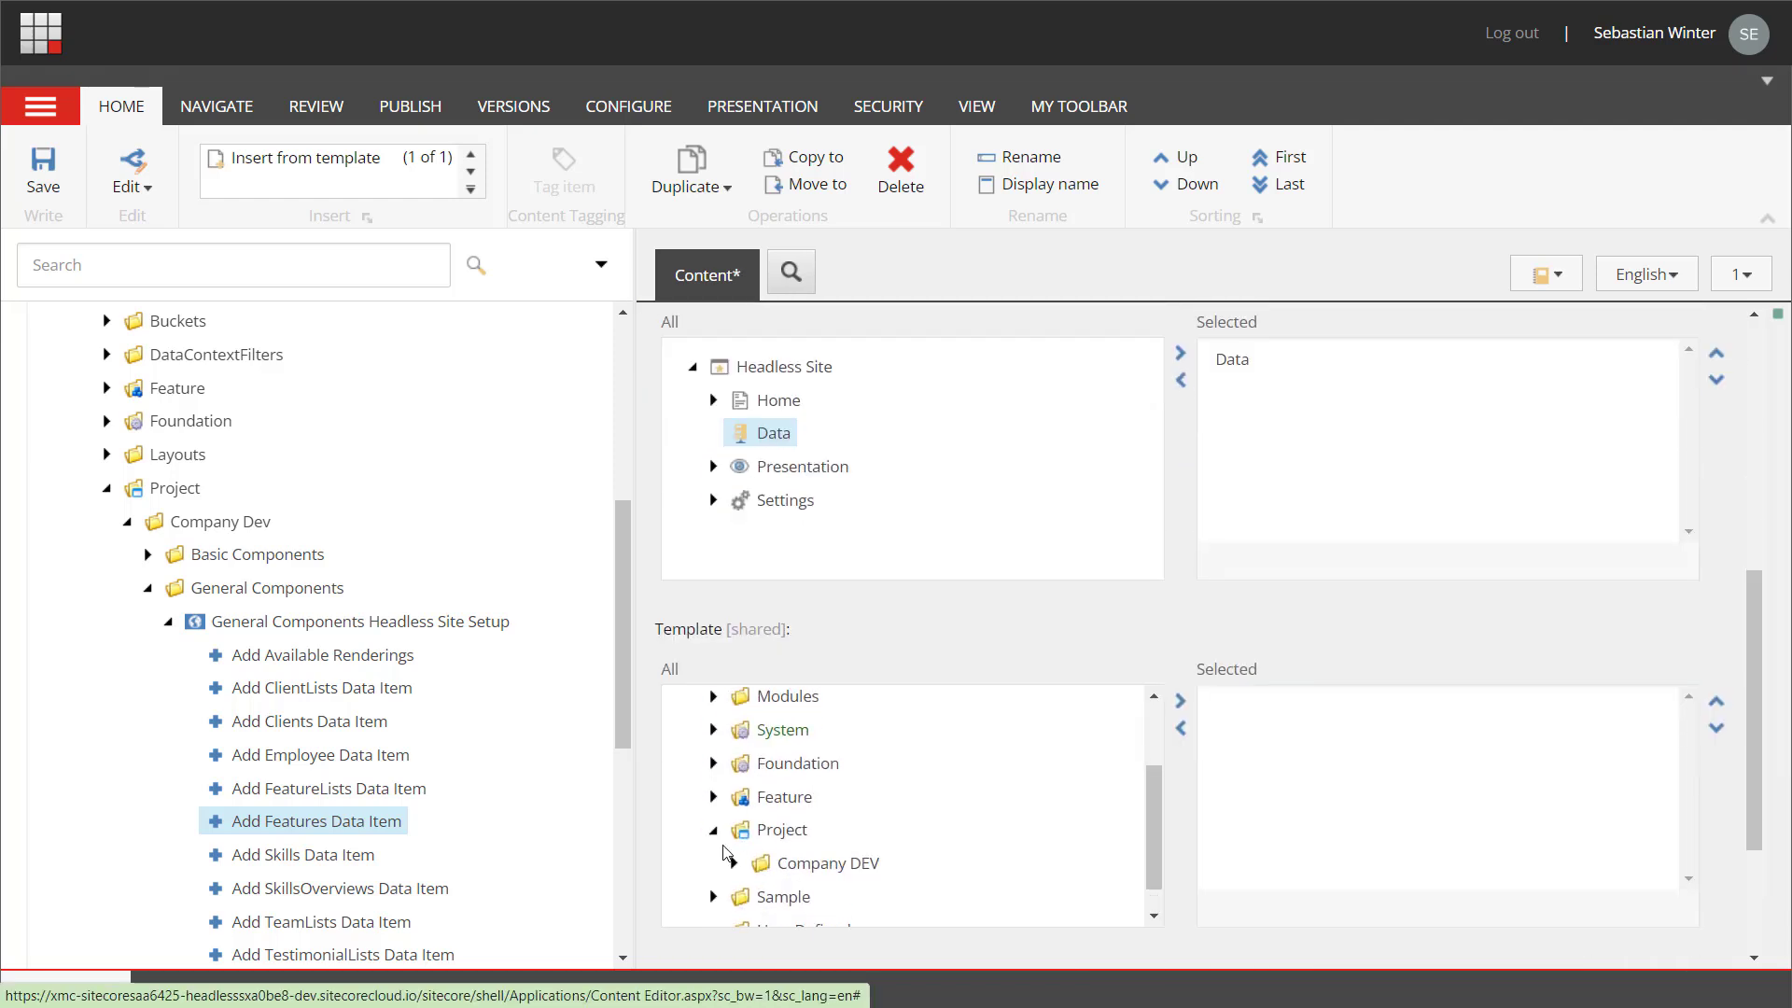
{"action": "left_click", "coordinate": [733, 860]}
{"action": "scroll", "coordinate": [734, 860], "scroll_direction": "down", "scroll_amount": 1}
{"action": "left_click", "coordinate": [754, 808]}
{"action": "scroll", "coordinate": [884, 827], "scroll_direction": "down", "scroll_amount": 2}
{"action": "scroll", "coordinate": [840, 827], "scroll_direction": "down", "scroll_amount": 3}
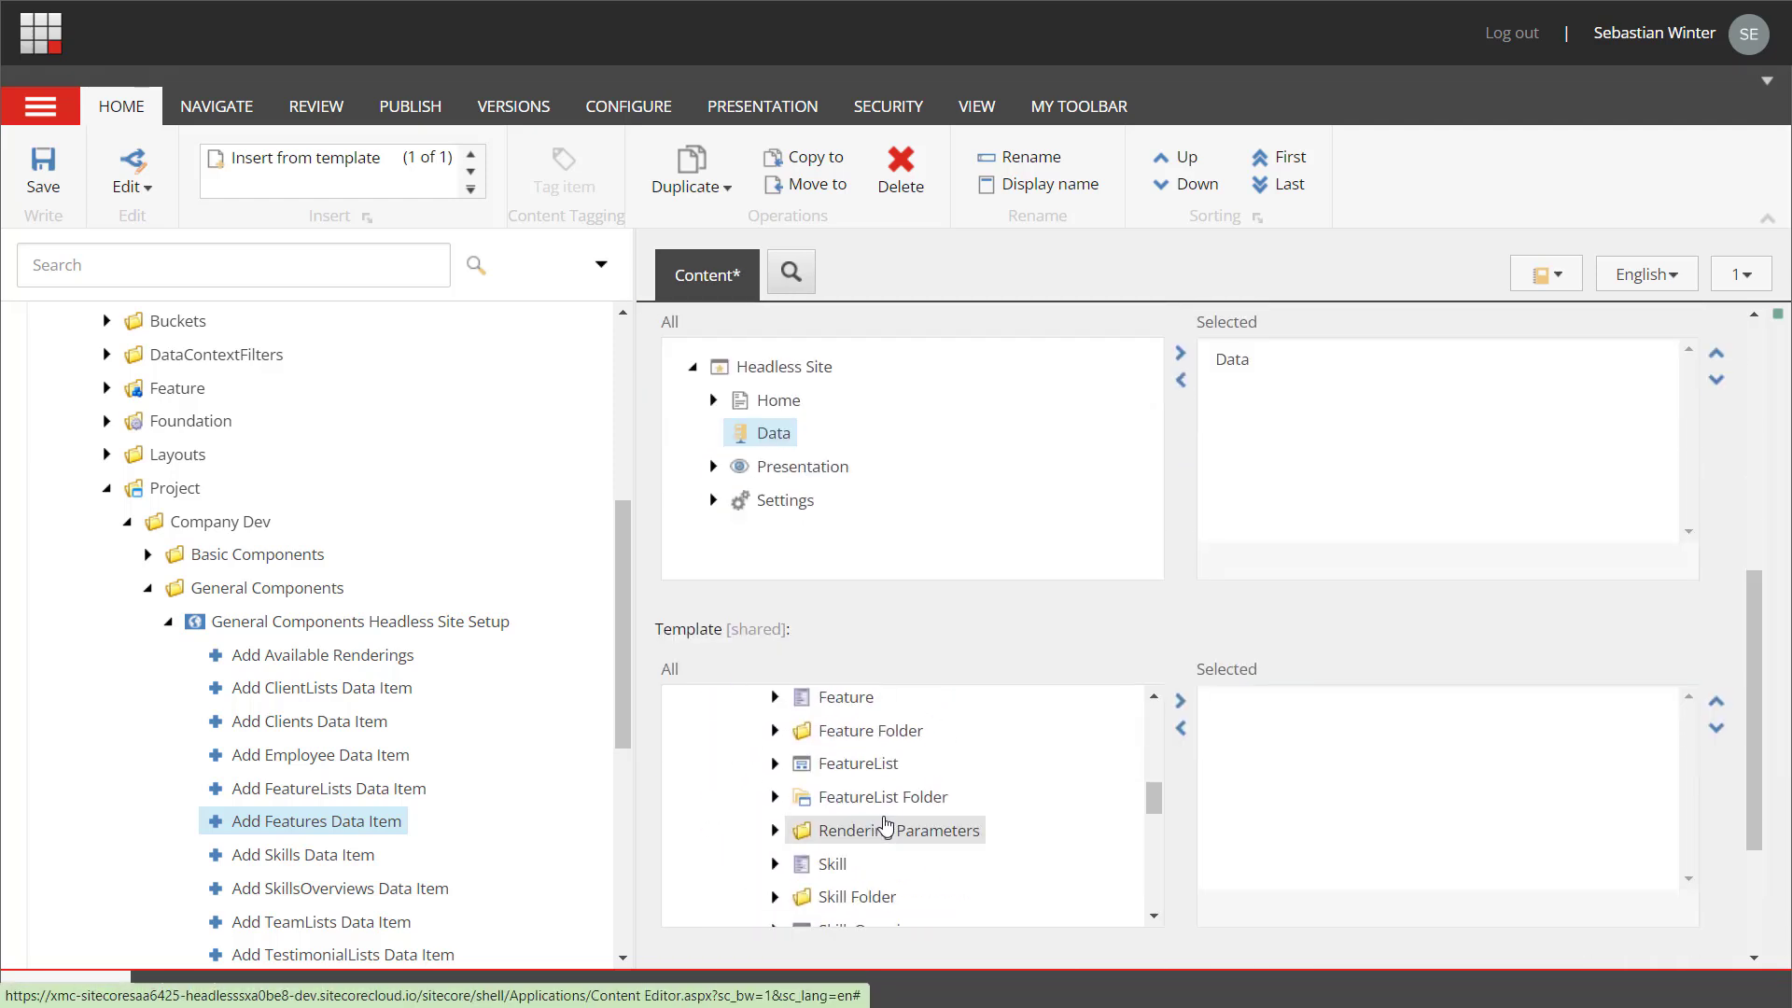
{"action": "scroll", "coordinate": [860, 852], "scroll_direction": "up", "scroll_amount": 3}
{"action": "double_click", "coordinate": [867, 846]}
{"action": "scroll", "coordinate": [776, 784], "scroll_direction": "down", "scroll_amount": 3}
{"action": "left_click", "coordinate": [775, 784]}
{"action": "type", "text": "Features"}
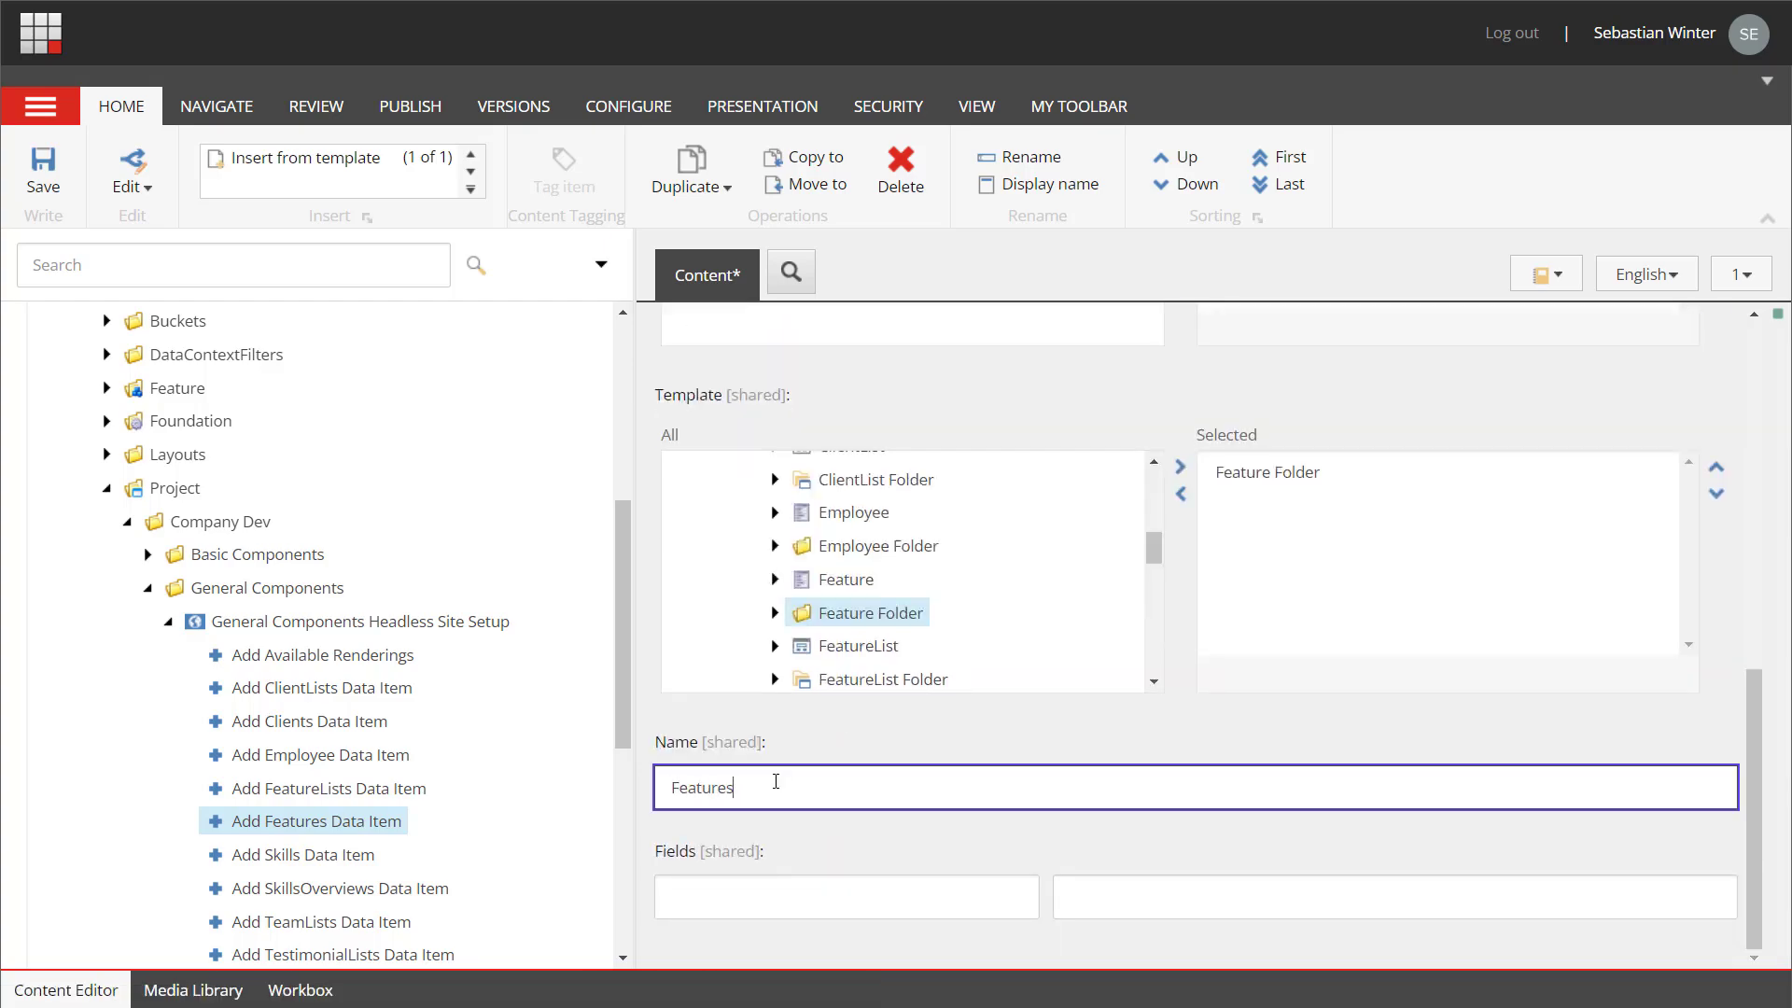
{"action": "key", "text": "ctrl+s"}
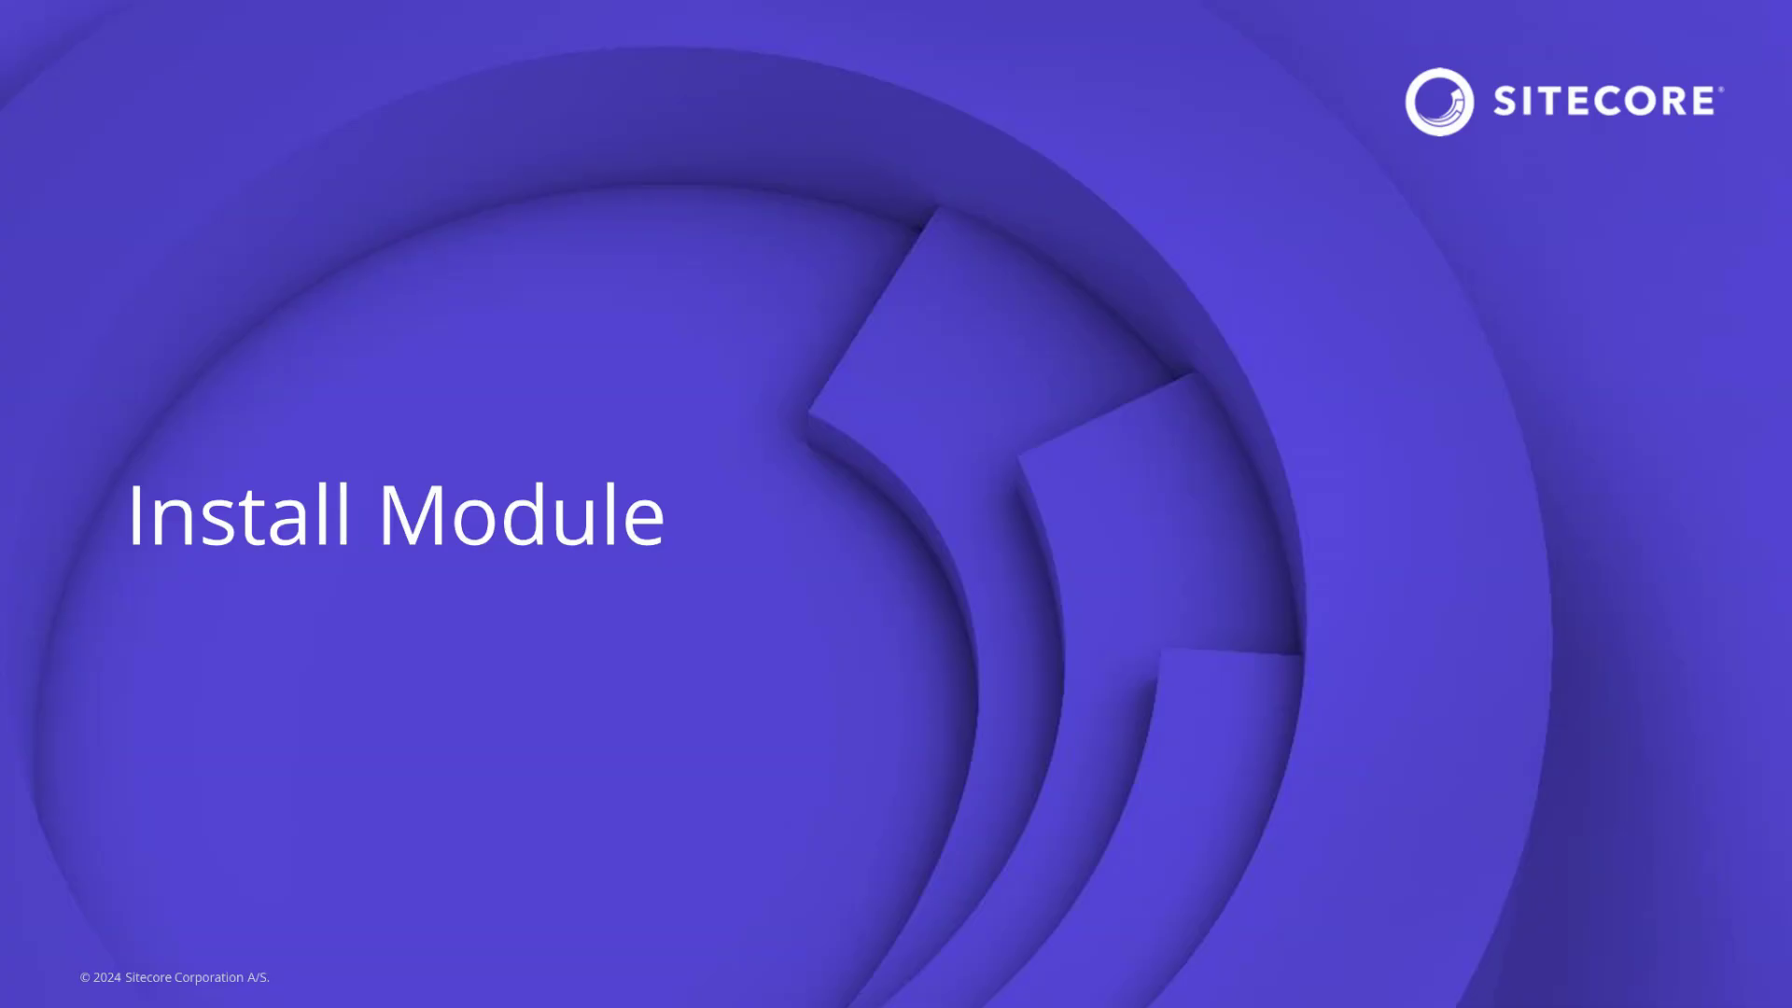
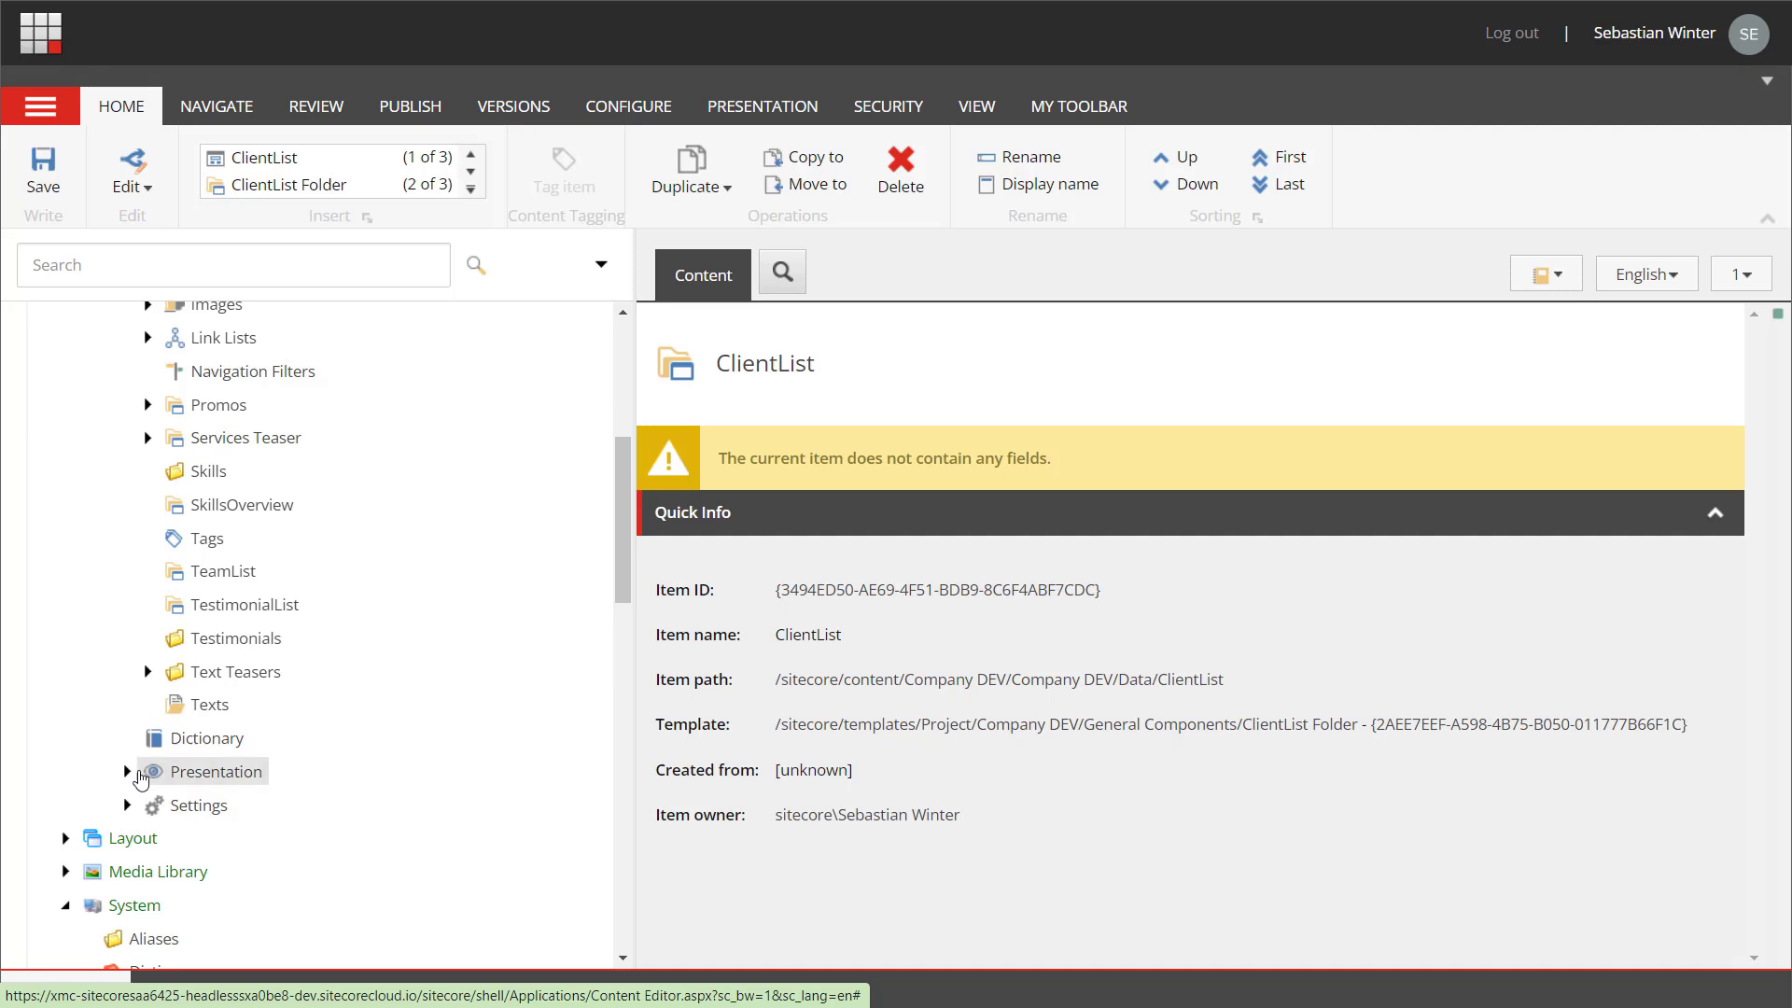
- Check the renderings listed in the General Components available renderings item and the modules selected on the Company DEV site
{"action": "left_click", "coordinate": [127, 771]}
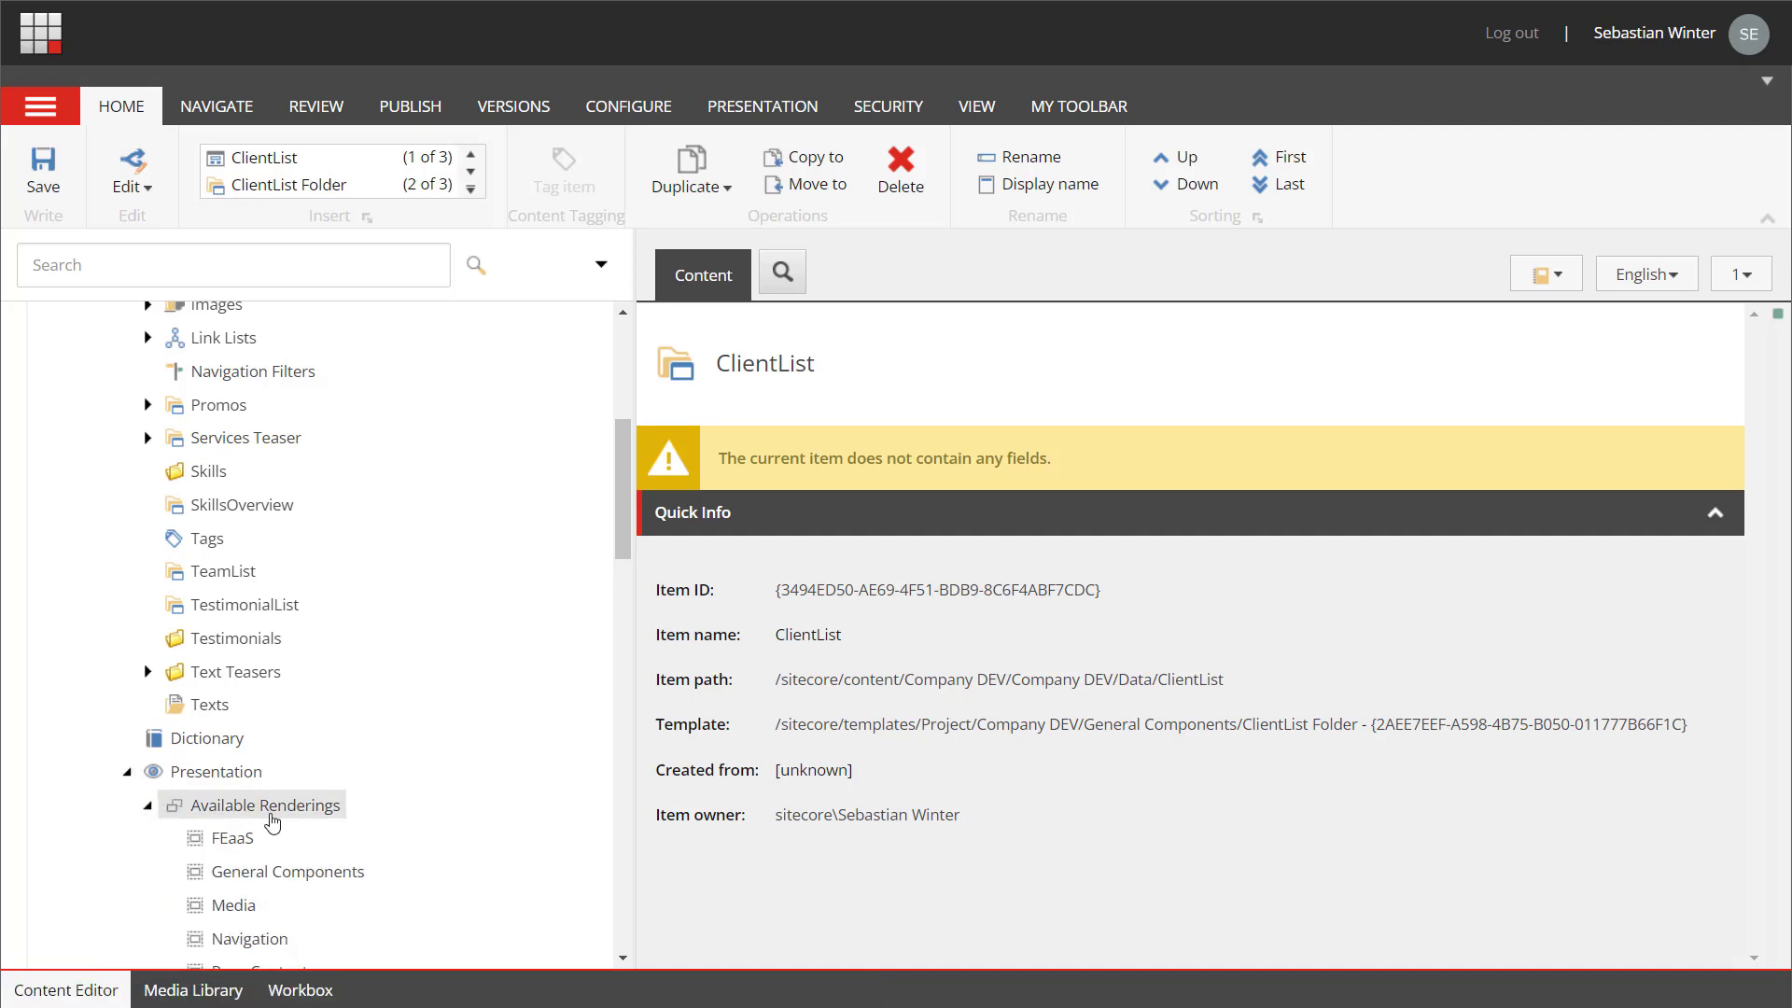
{"action": "scroll", "coordinate": [271, 810], "scroll_direction": "down", "scroll_amount": 3}
{"action": "left_click", "coordinate": [276, 642]}
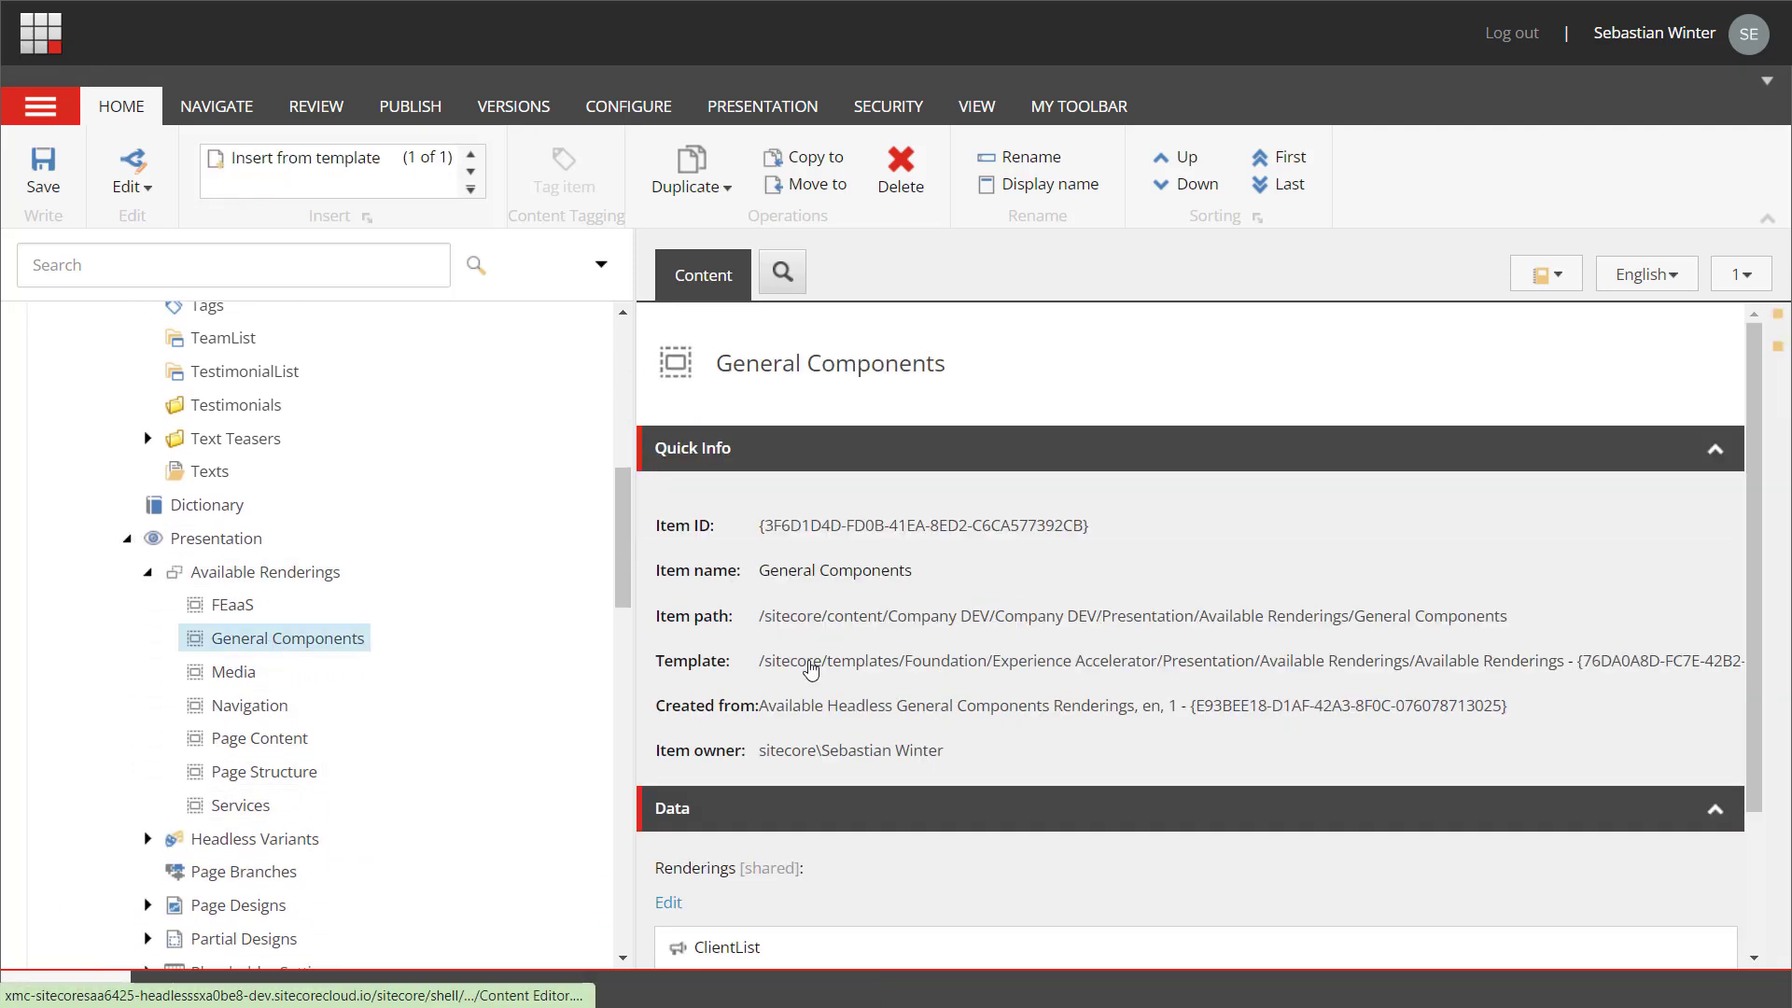
{"action": "scroll", "coordinate": [880, 672], "scroll_direction": "down", "scroll_amount": 3}
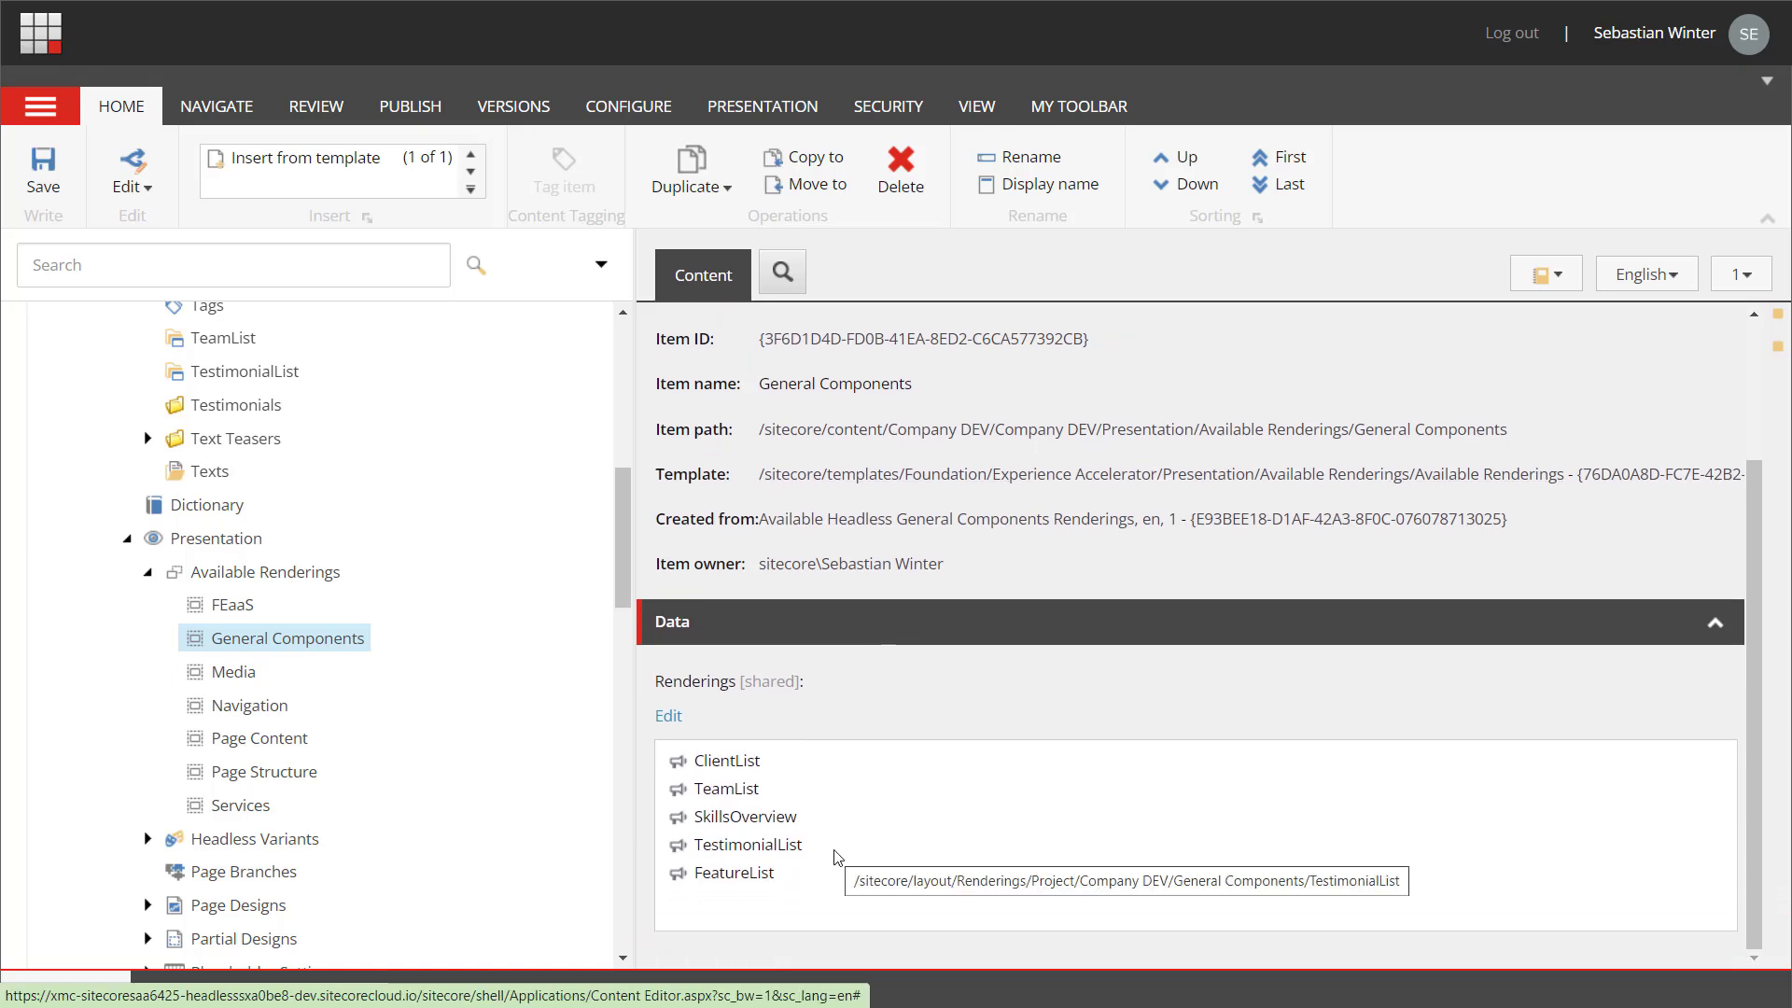
{"action": "scroll", "coordinate": [280, 560], "scroll_direction": "up", "scroll_amount": 8}
{"action": "left_click", "coordinate": [213, 473]}
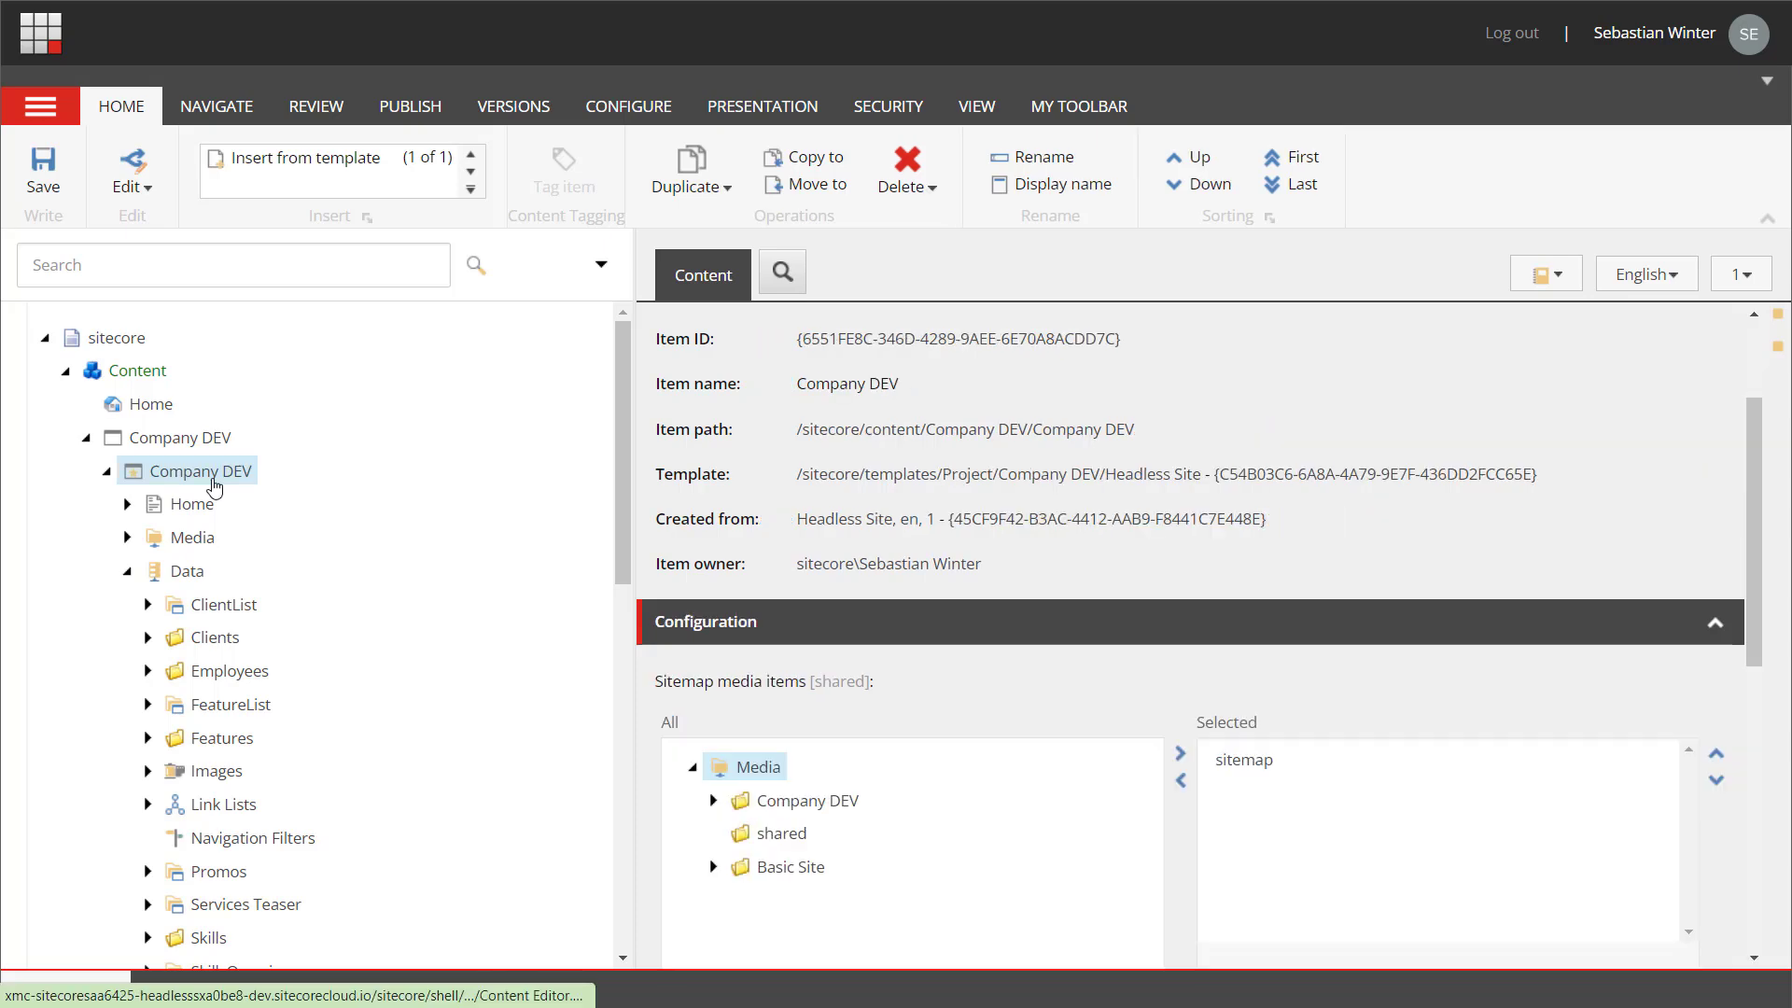
{"action": "scroll", "coordinate": [980, 683], "scroll_direction": "down", "scroll_amount": 5}
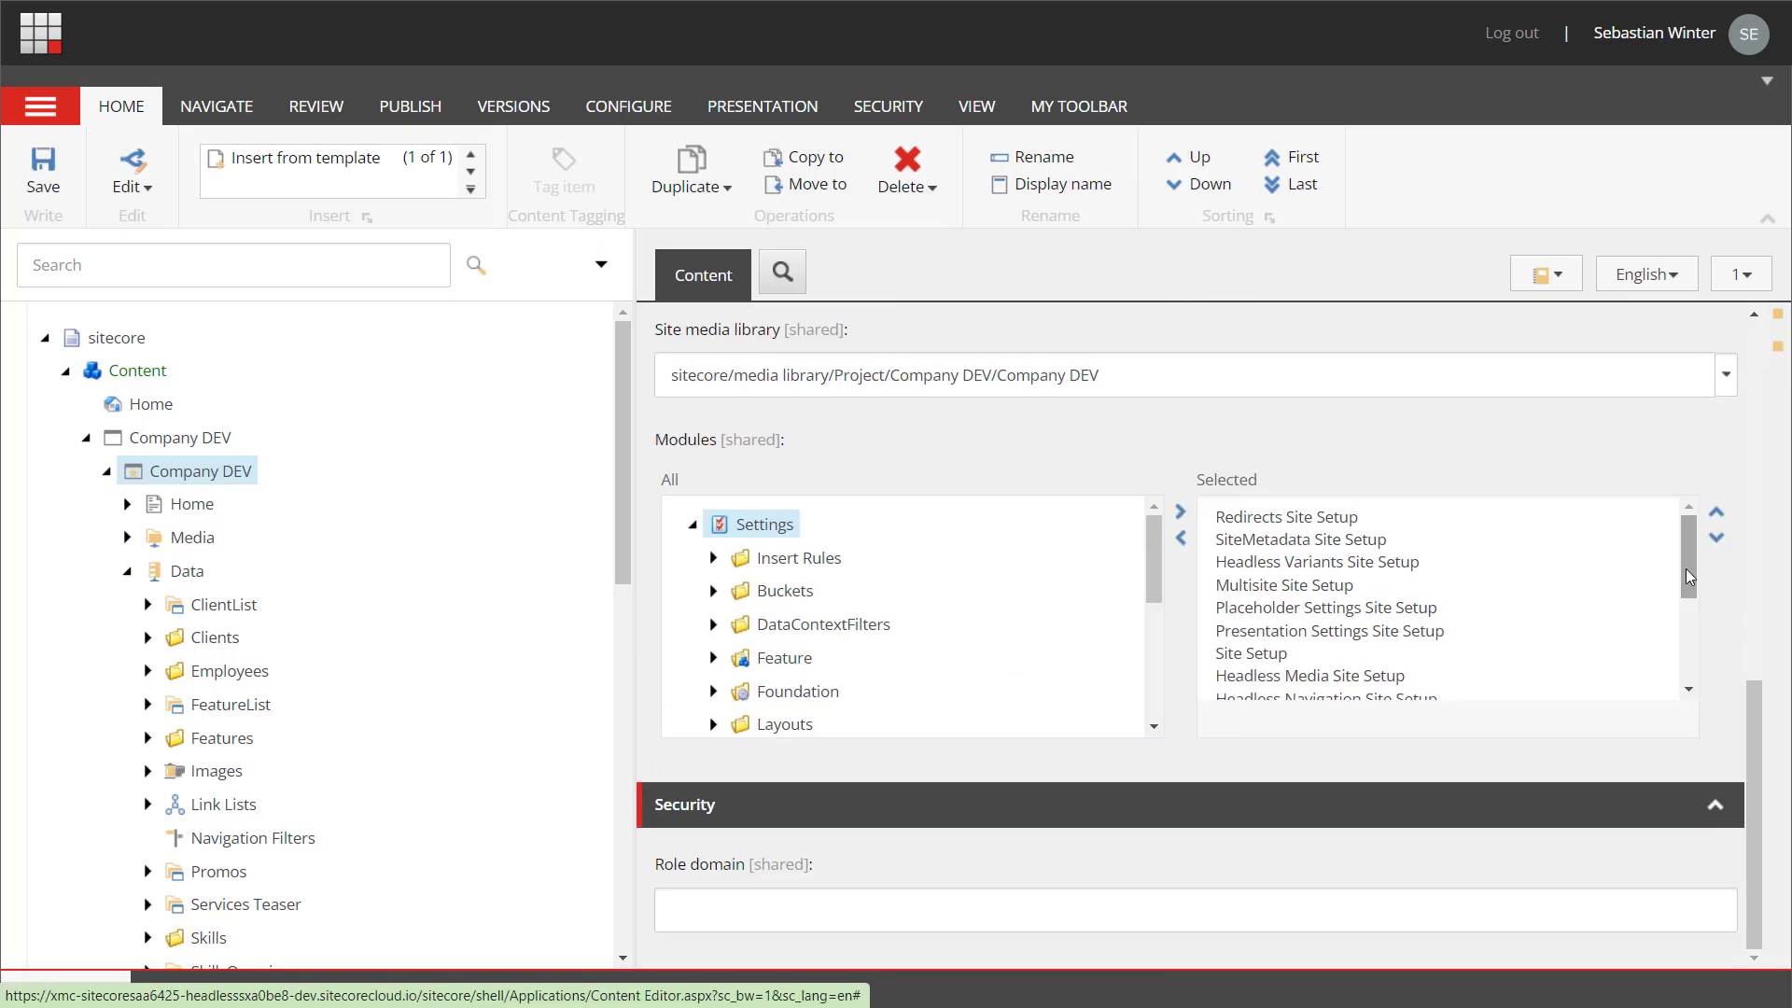
{"action": "left_click_drag", "start_coordinate": [1689, 558], "coordinate": [1689, 642]}
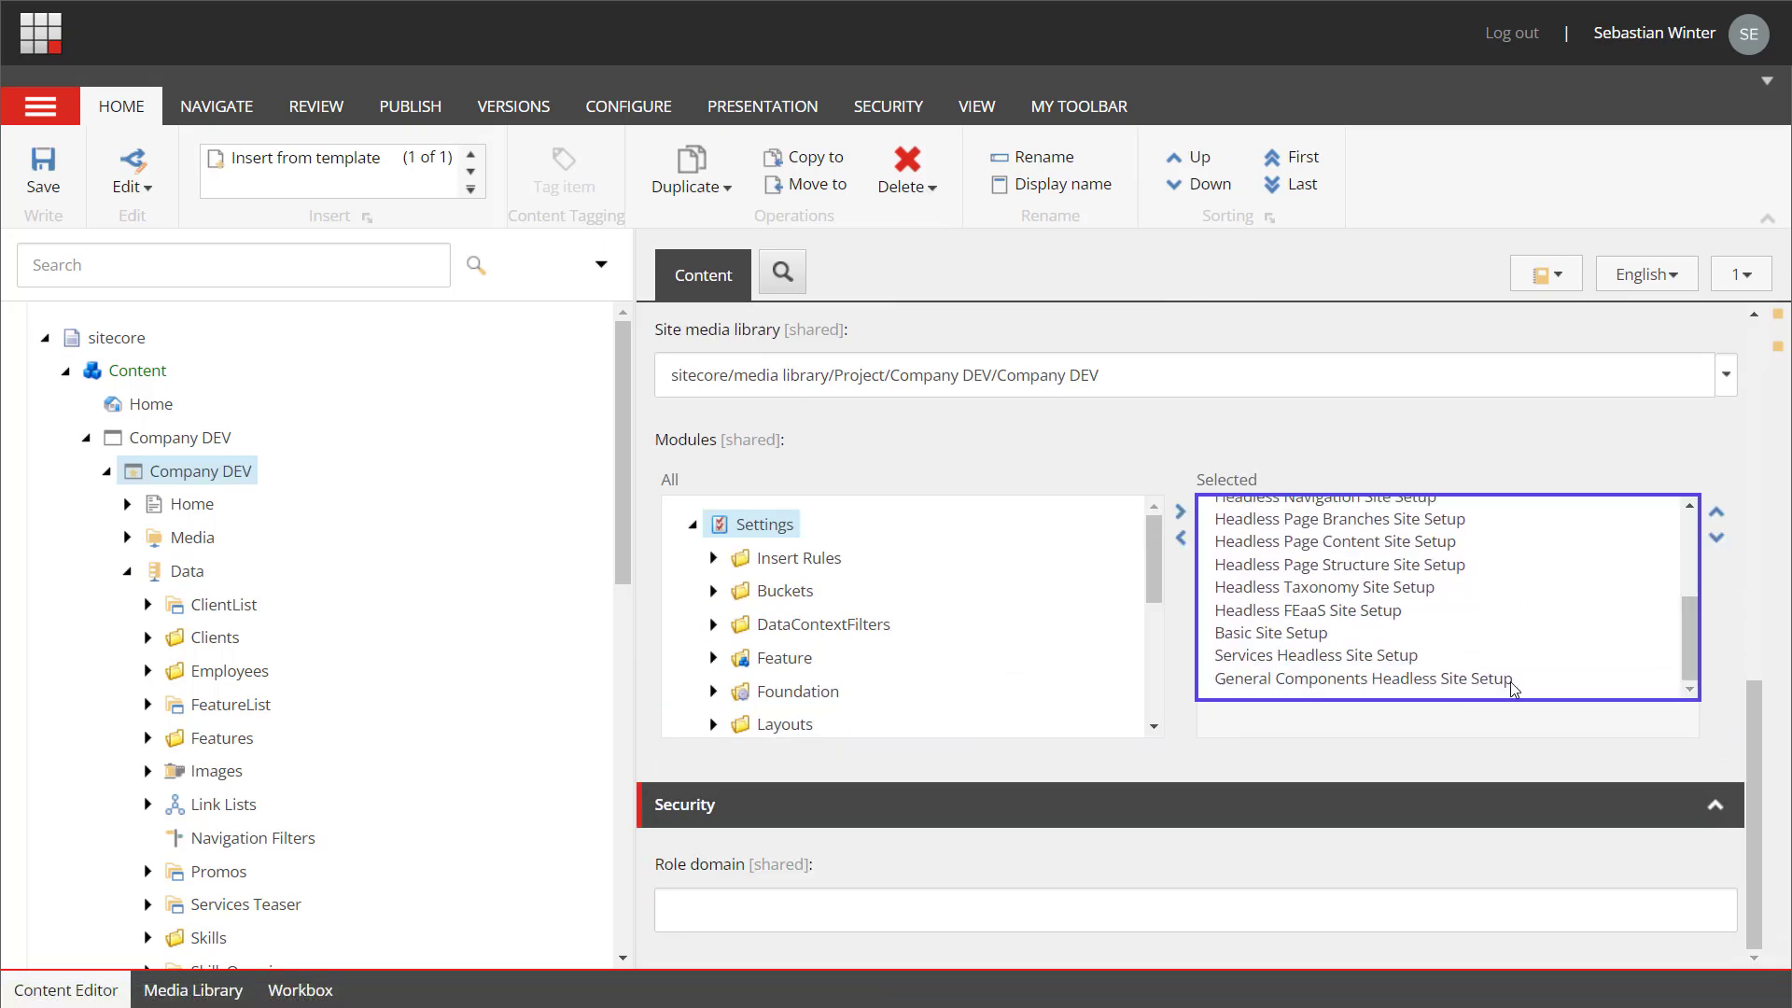
- Insert a new page named Test General Components under the Company DEV Home item
{"action": "left_click", "coordinate": [127, 504]}
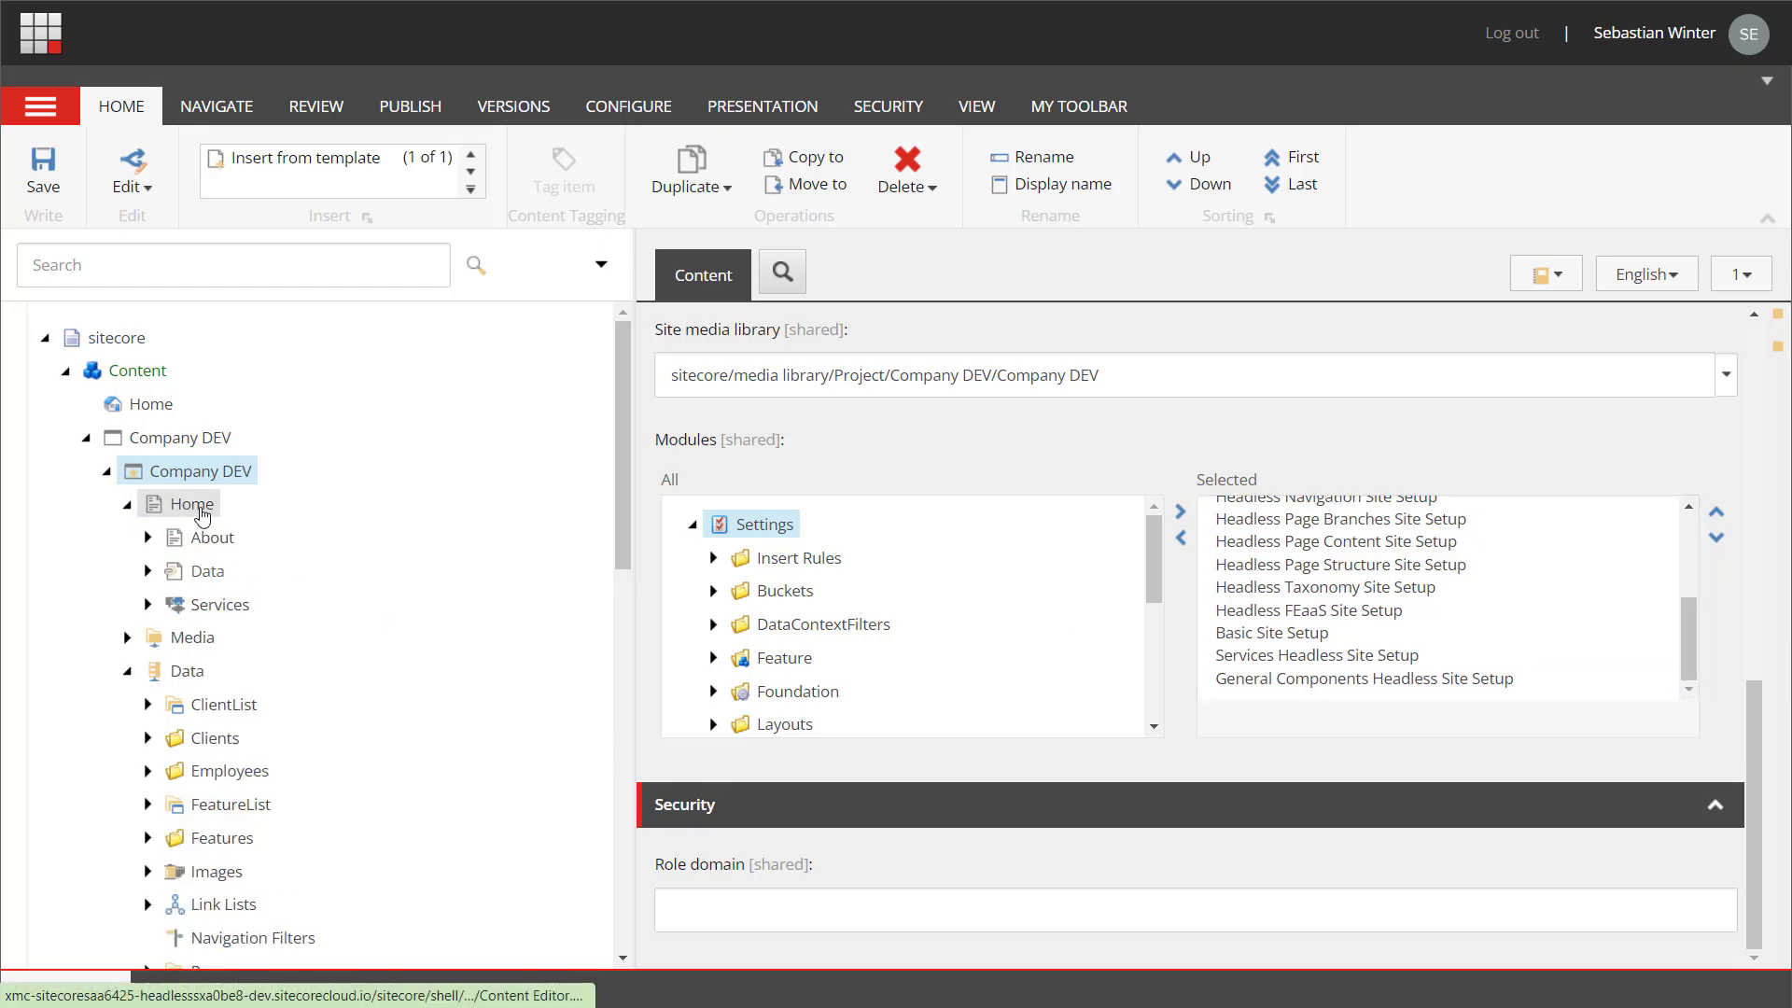
{"action": "right_click", "coordinate": [201, 504]}
{"action": "left_click", "coordinate": [660, 586]}
{"action": "type", "text": "Test General Components"}
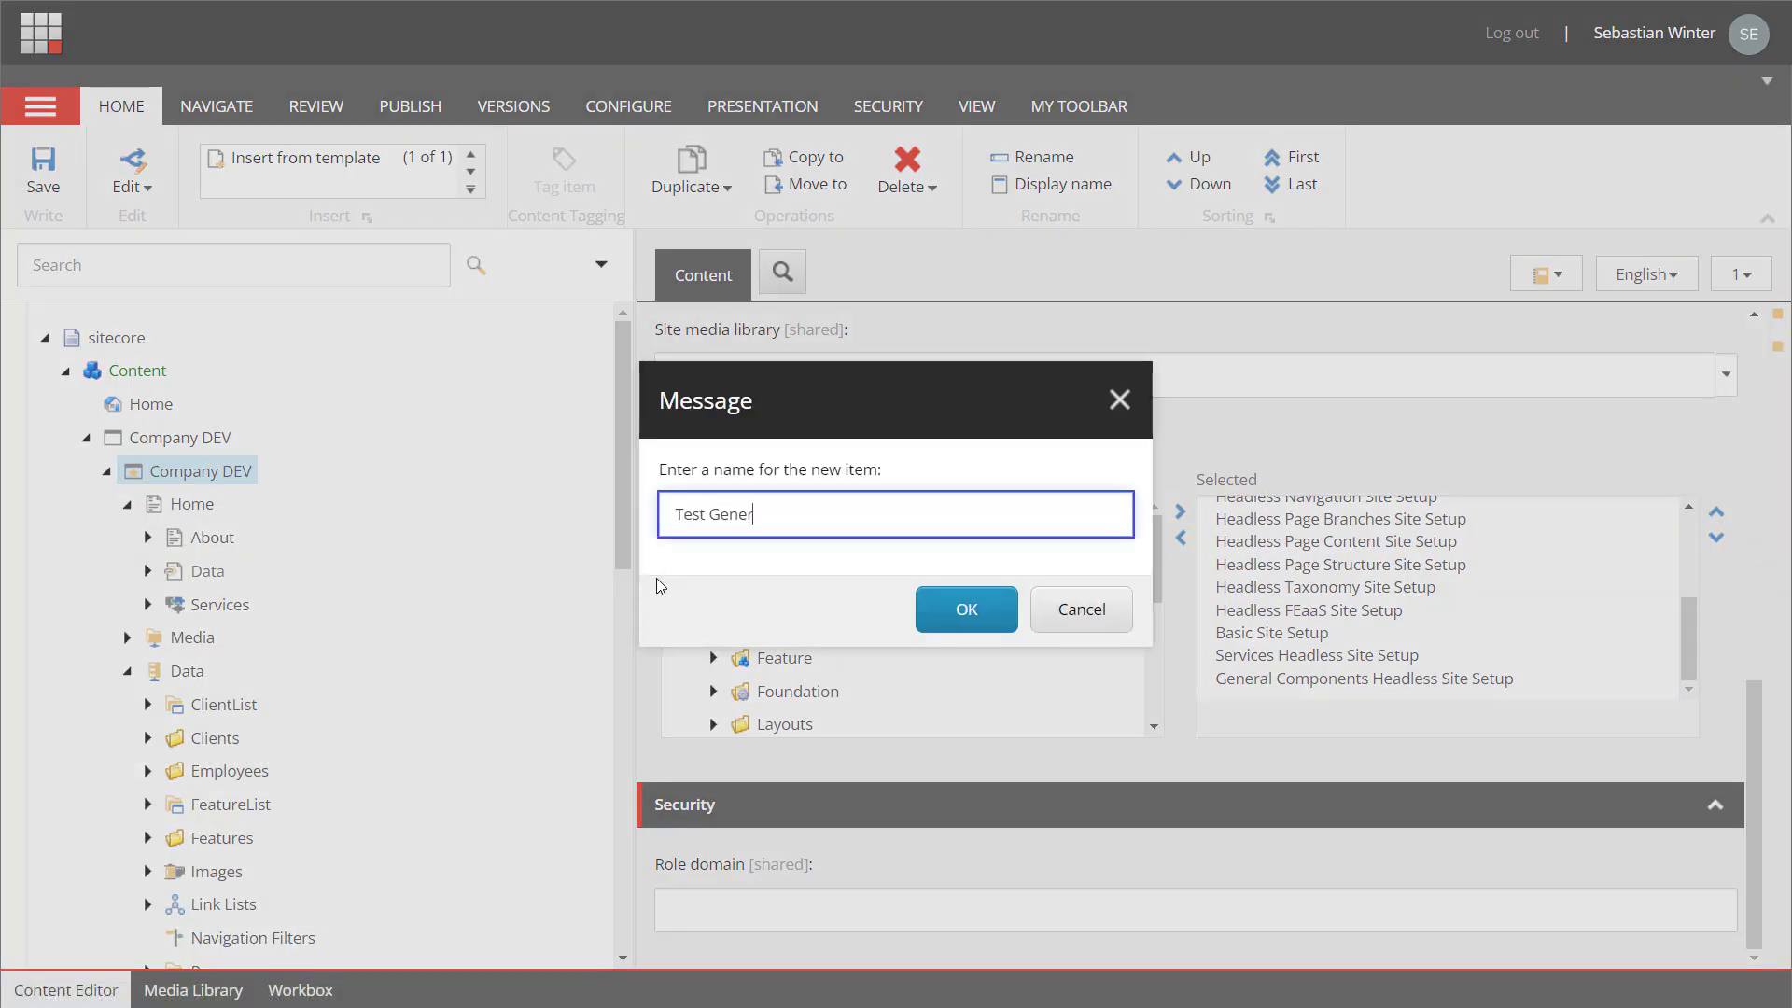
{"action": "left_click", "coordinate": [966, 608]}
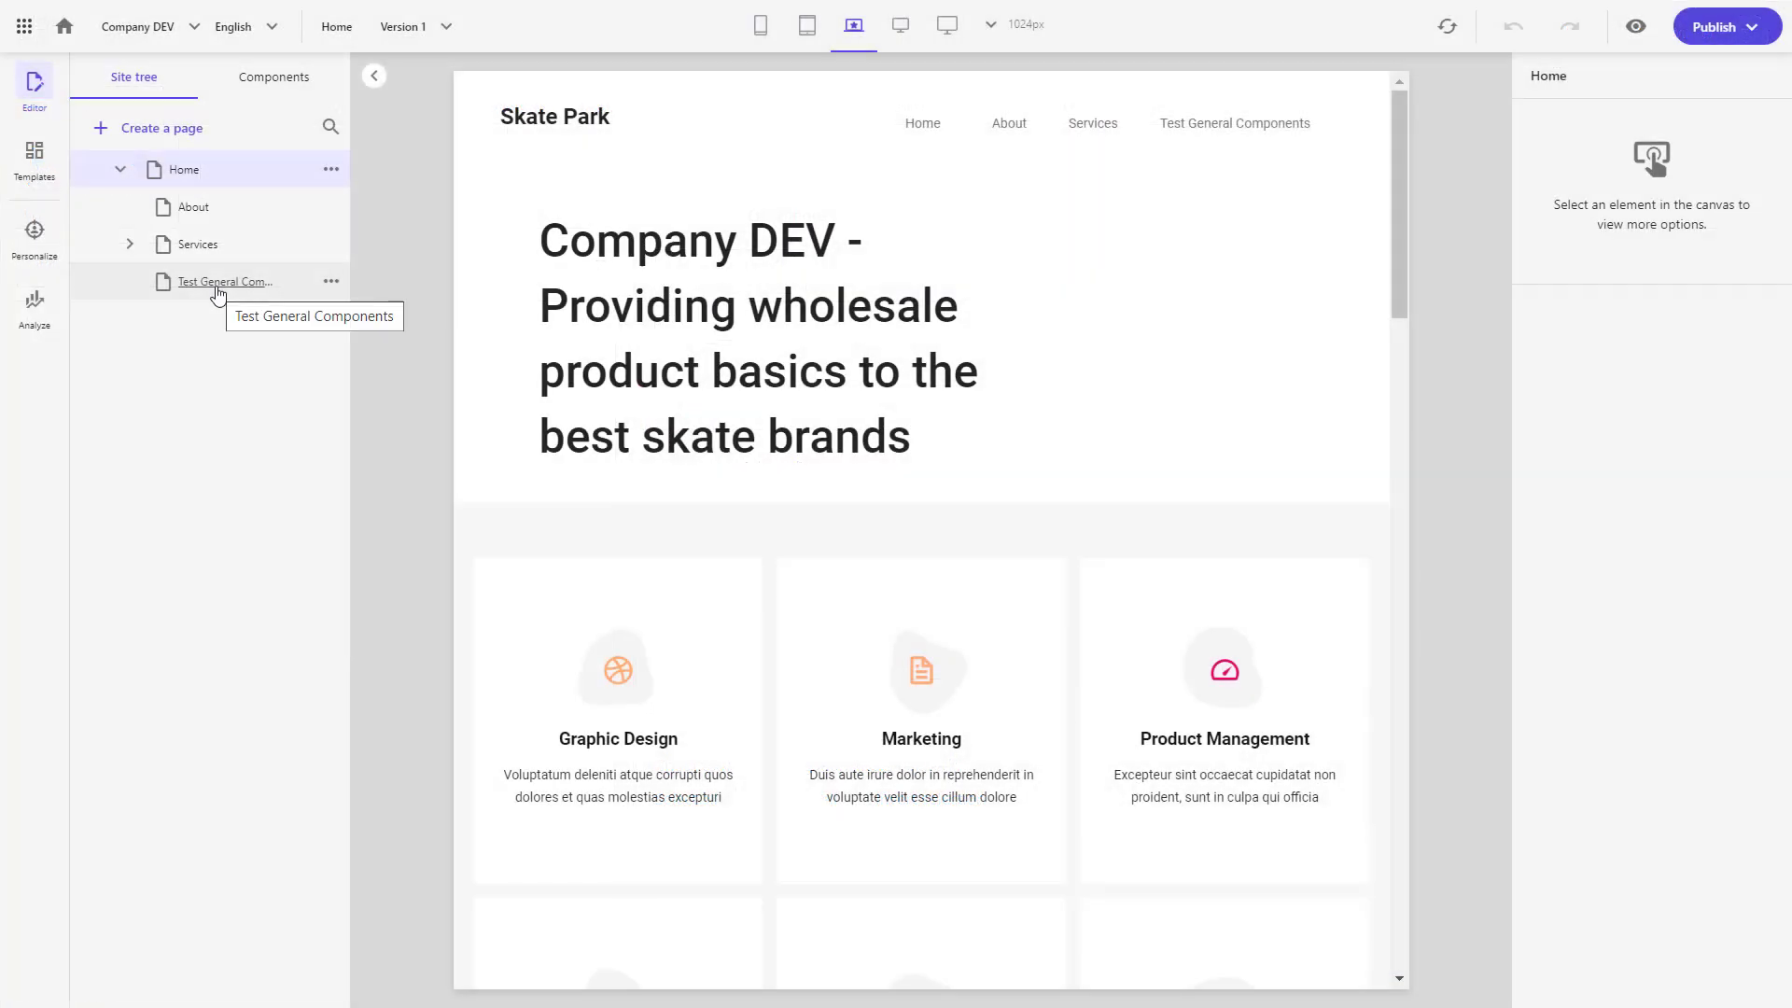
- Switch to the Pages editor, open the Test General Components page and bring up the General Components group of components
{"action": "left_click", "coordinate": [219, 295]}
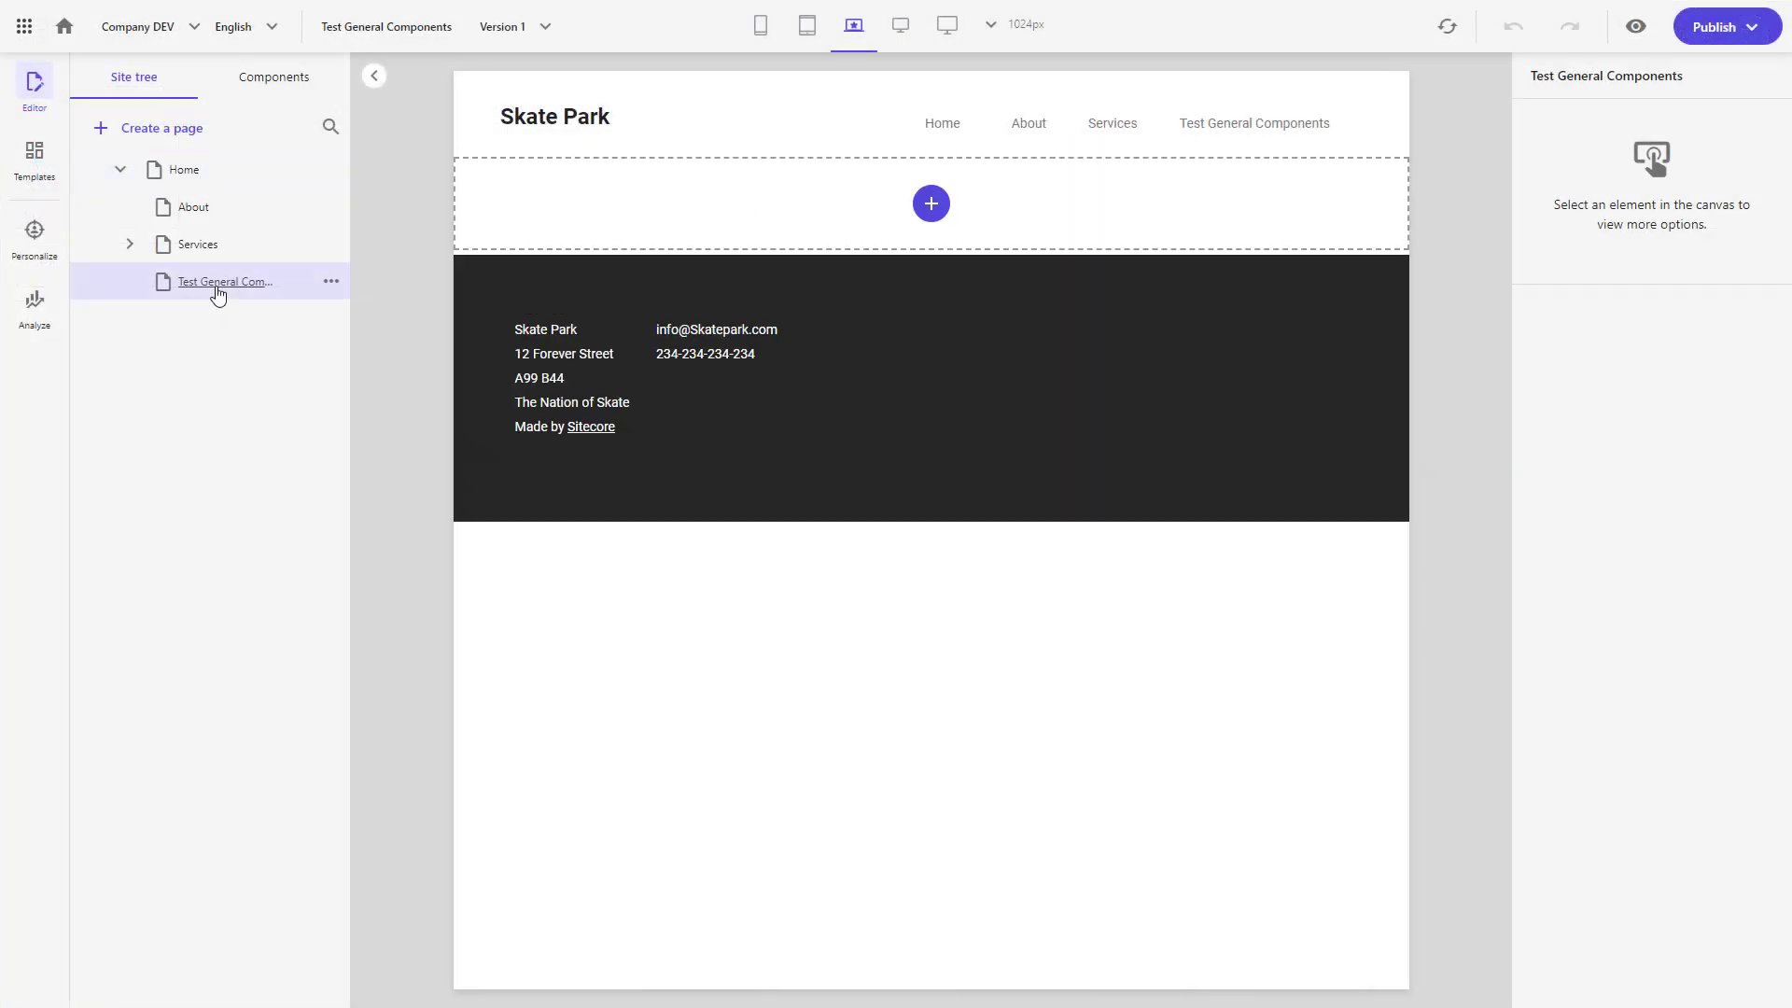
{"action": "left_click", "coordinate": [271, 77]}
{"action": "left_click", "coordinate": [300, 176]}
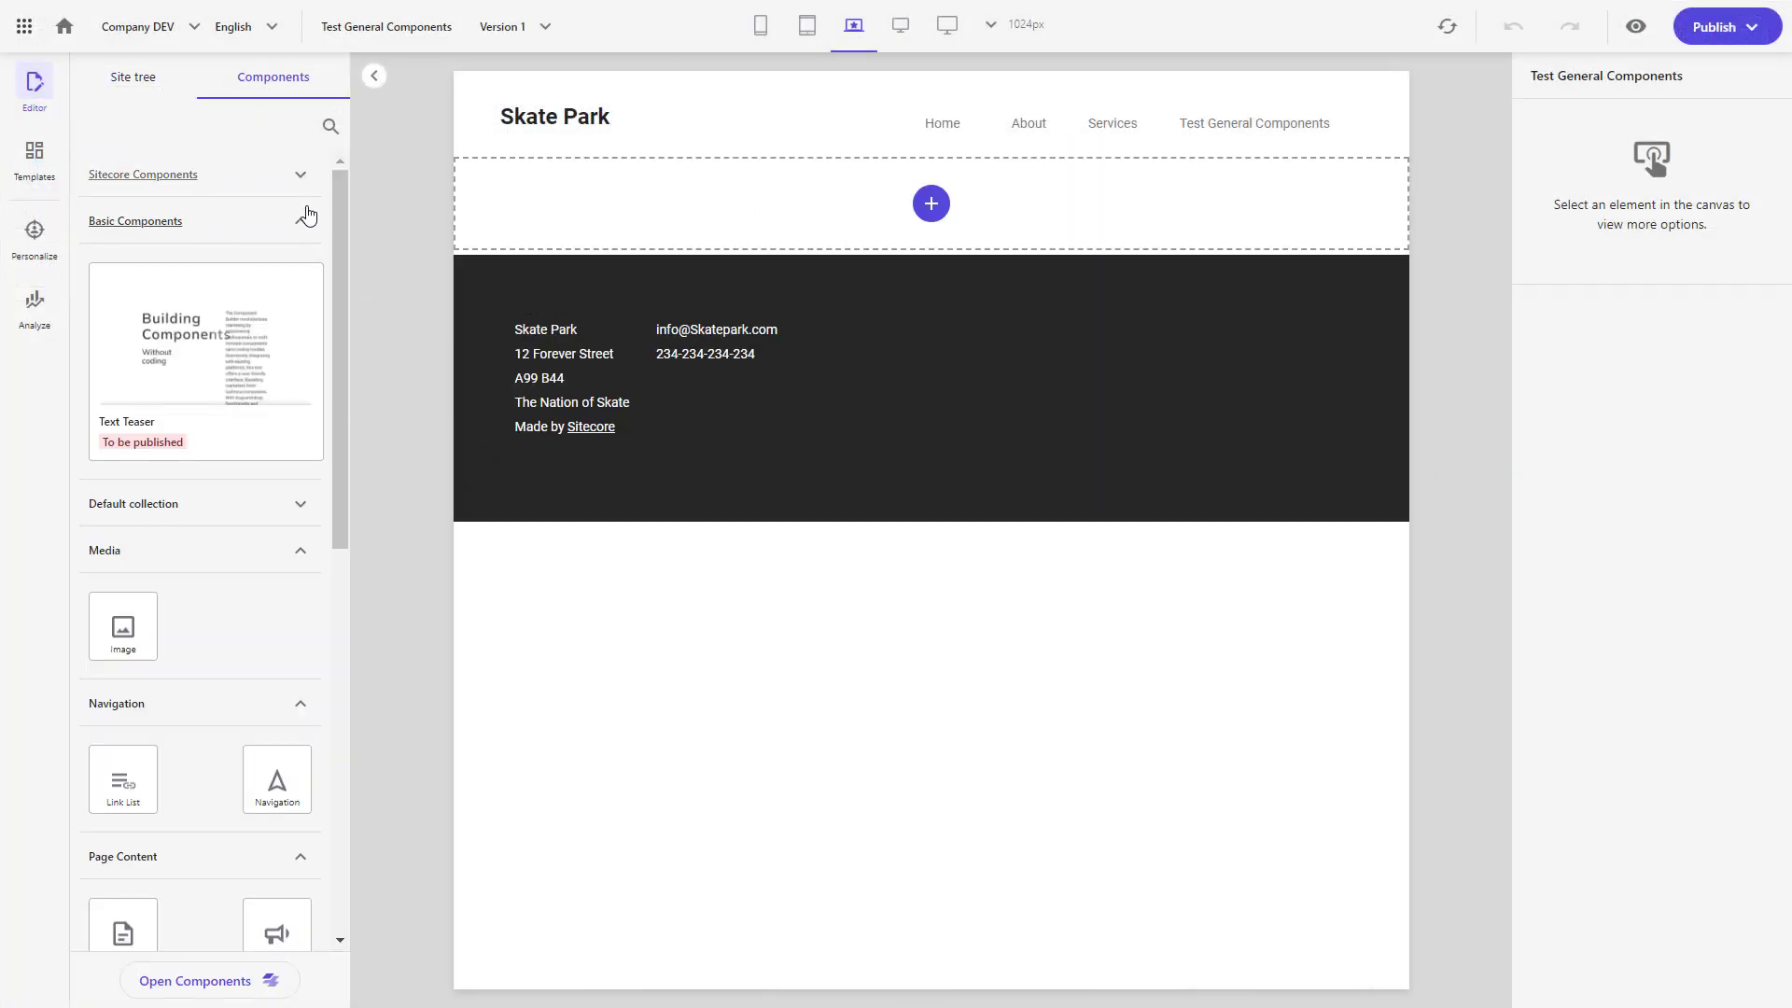
{"action": "left_click", "coordinate": [305, 220]}
{"action": "scroll", "coordinate": [280, 373], "scroll_direction": "down", "scroll_amount": 6}
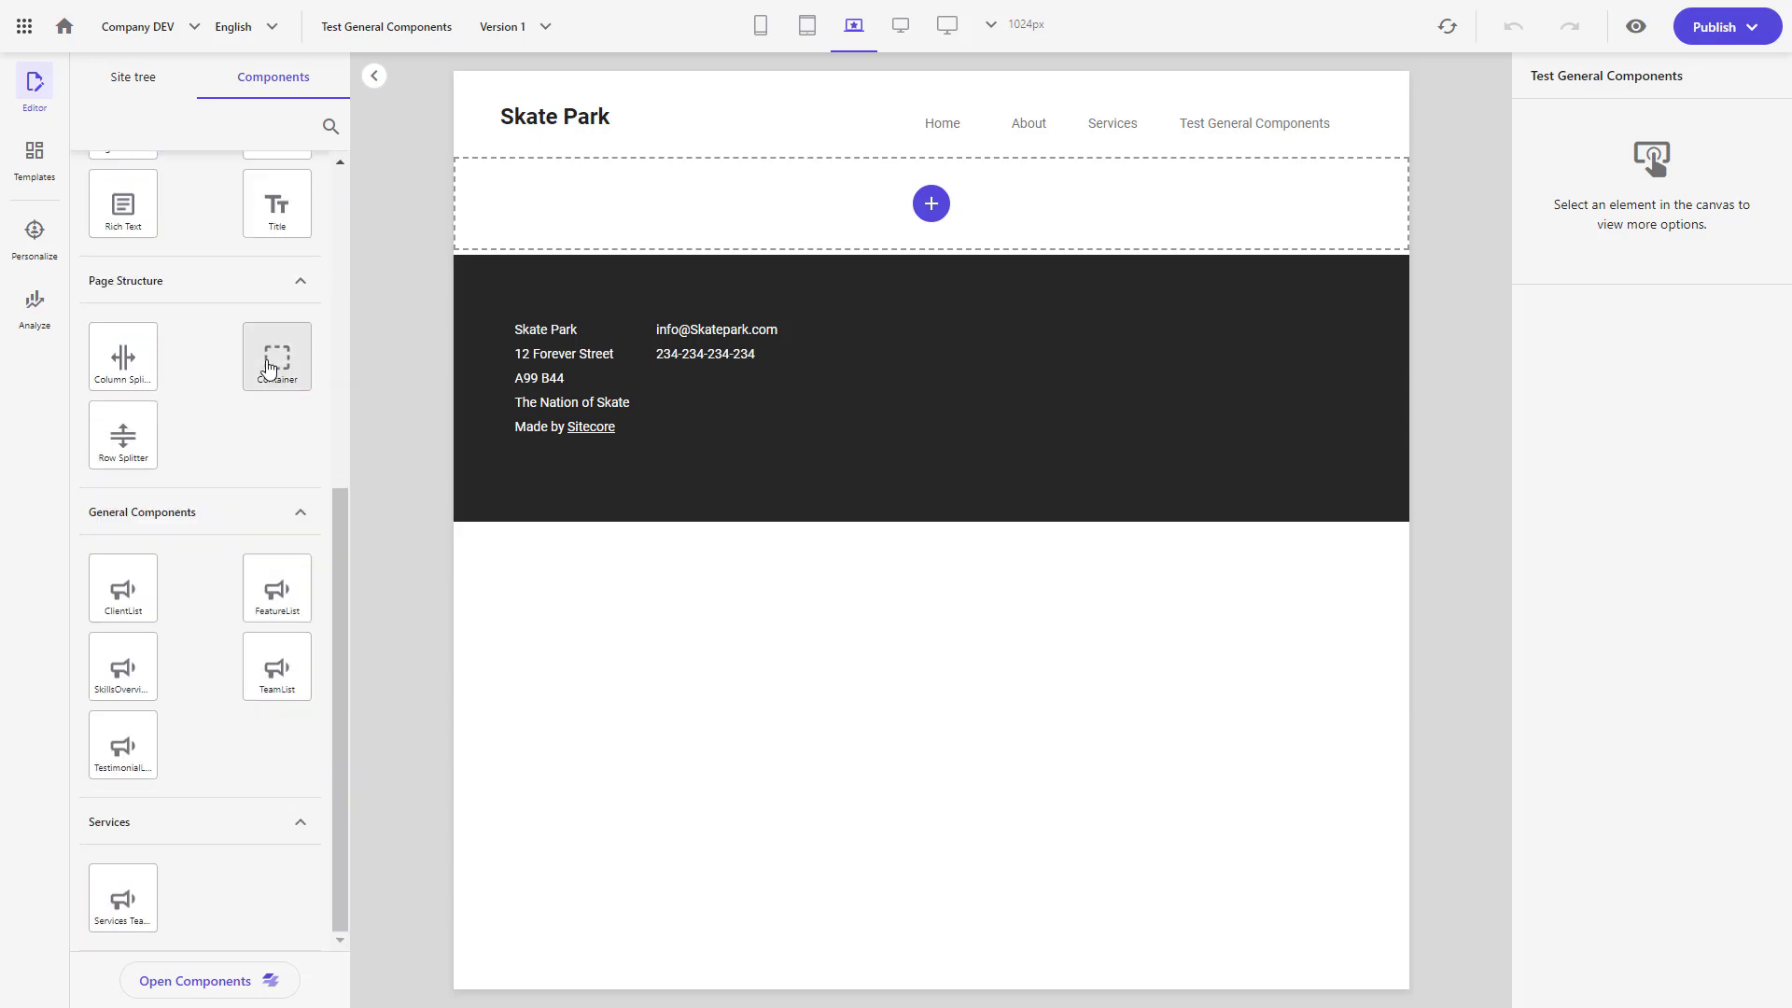
- Add a ClientList component to the page's empty placeholder and assign a new ClientList content item named Client List Footer
{"action": "left_click_drag", "start_coordinate": [224, 525], "coordinate": [709, 228]}
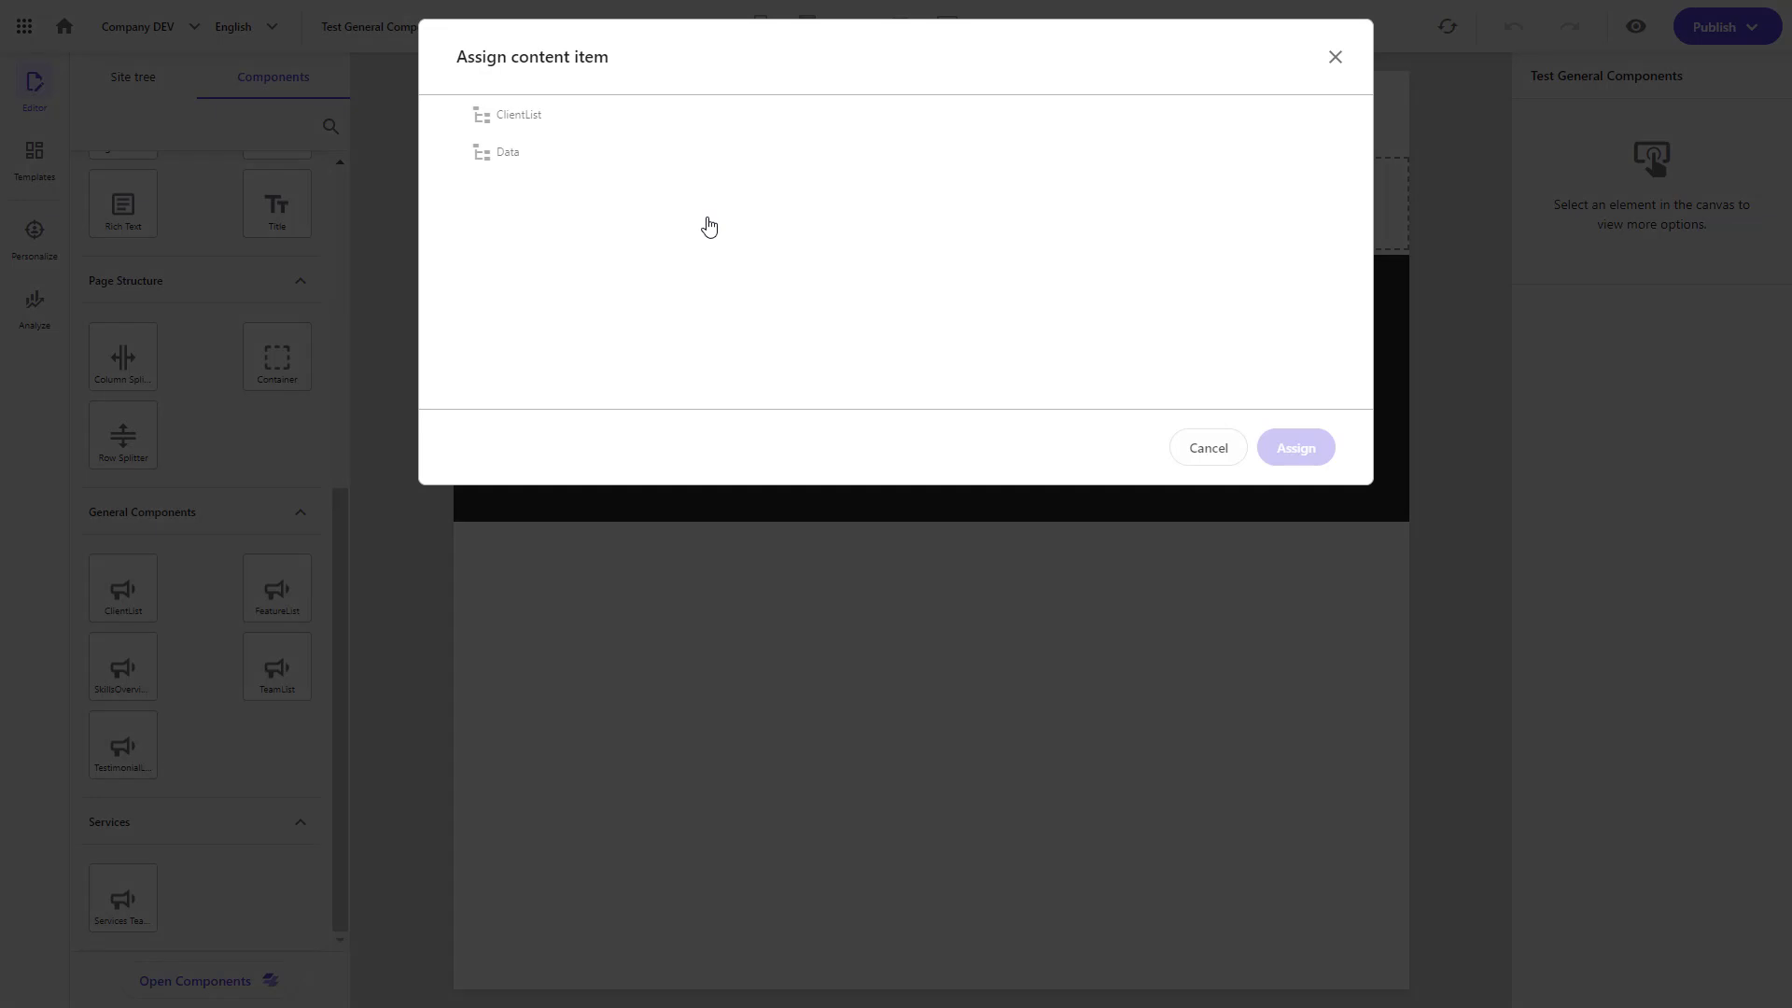
{"action": "left_click", "coordinate": [1349, 117]}
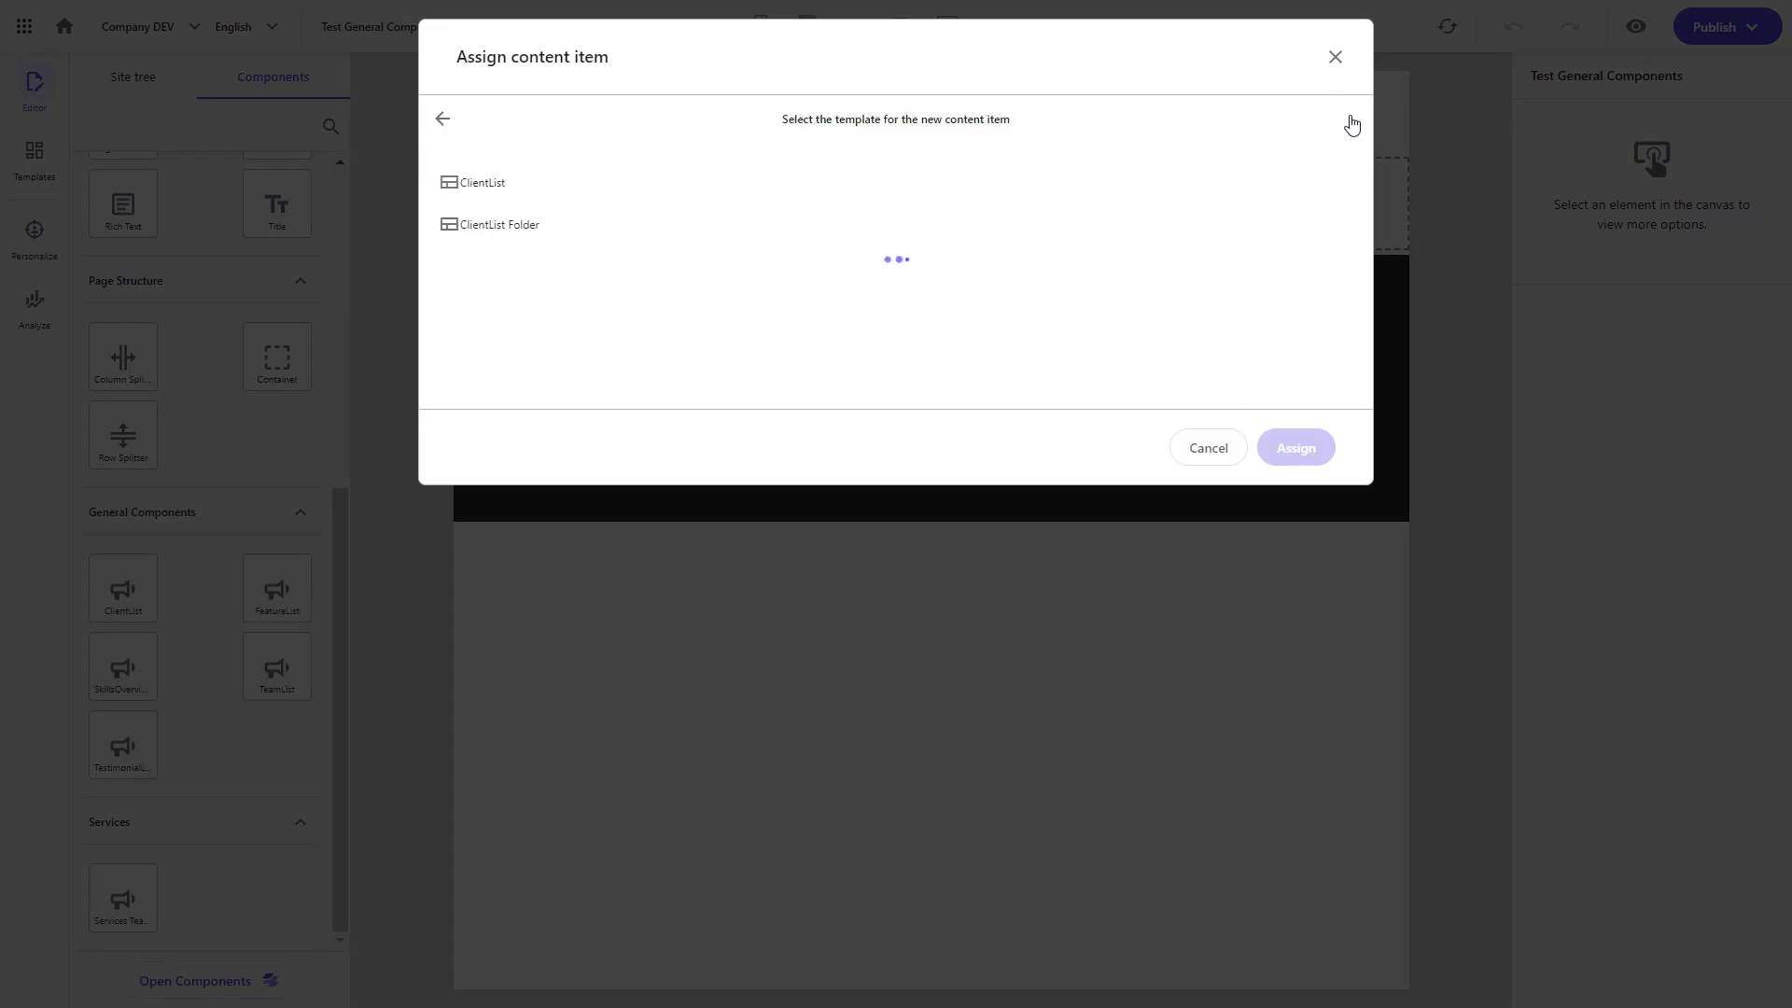
{"action": "left_click", "coordinate": [999, 193]}
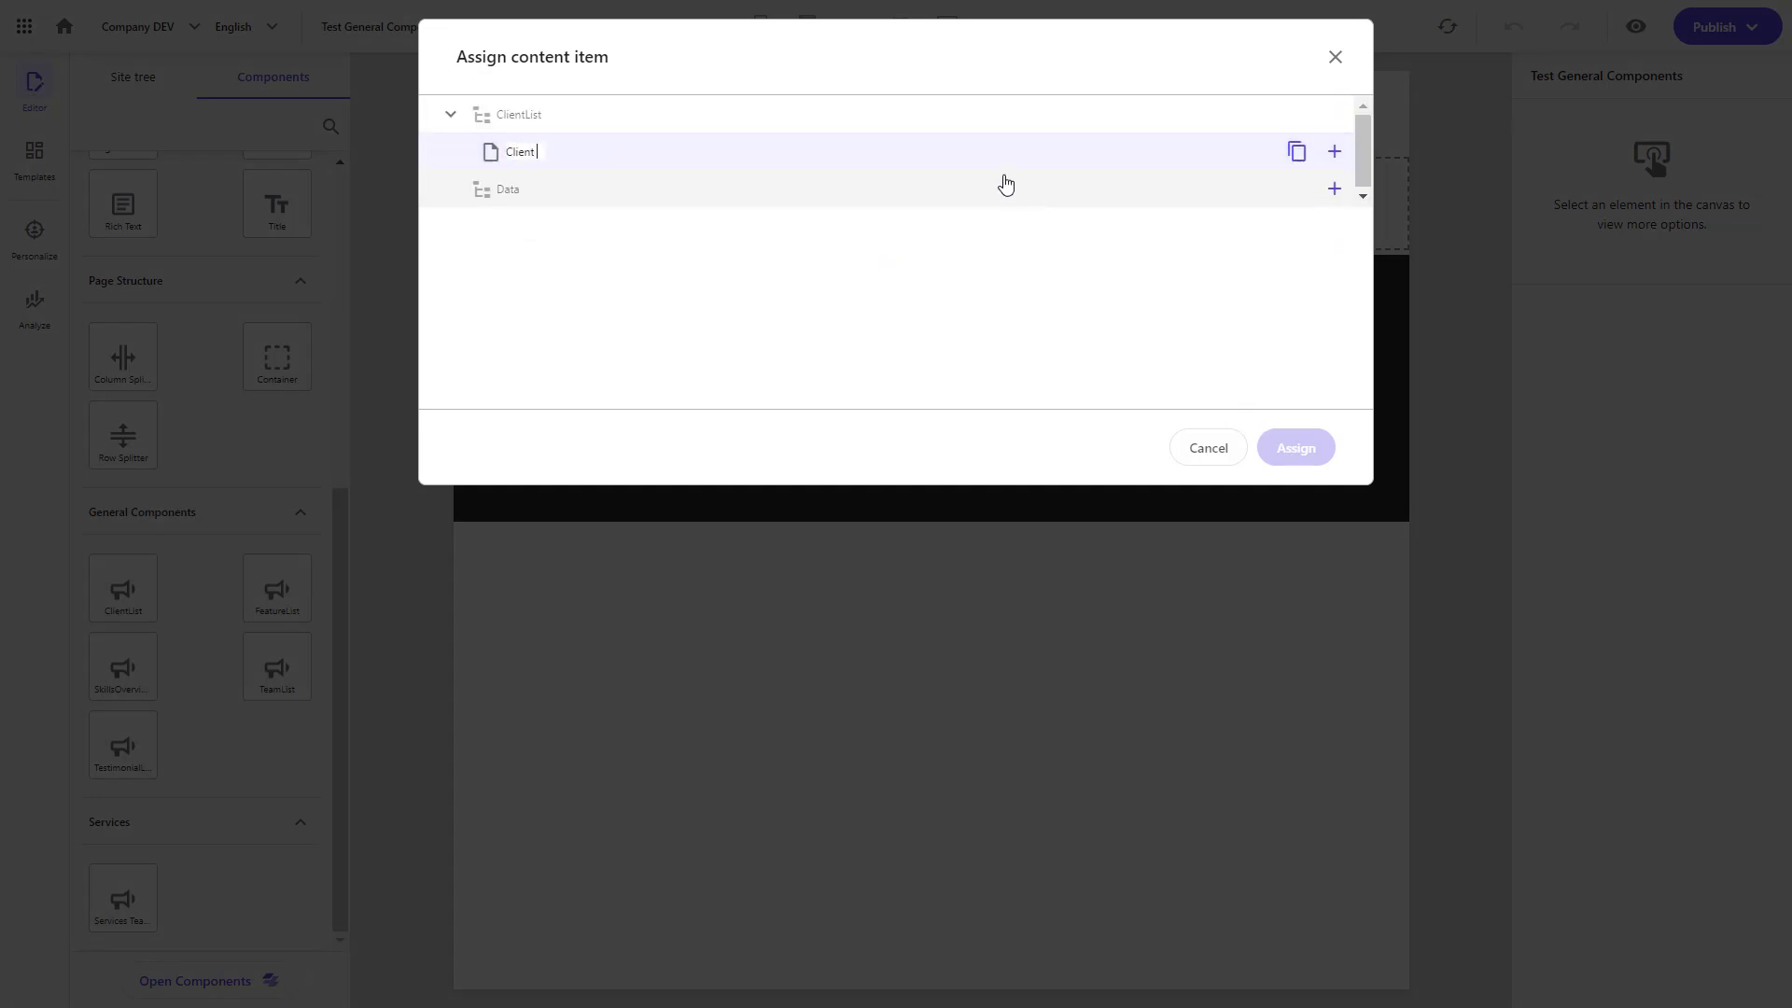
{"action": "left_click", "coordinate": [912, 154]}
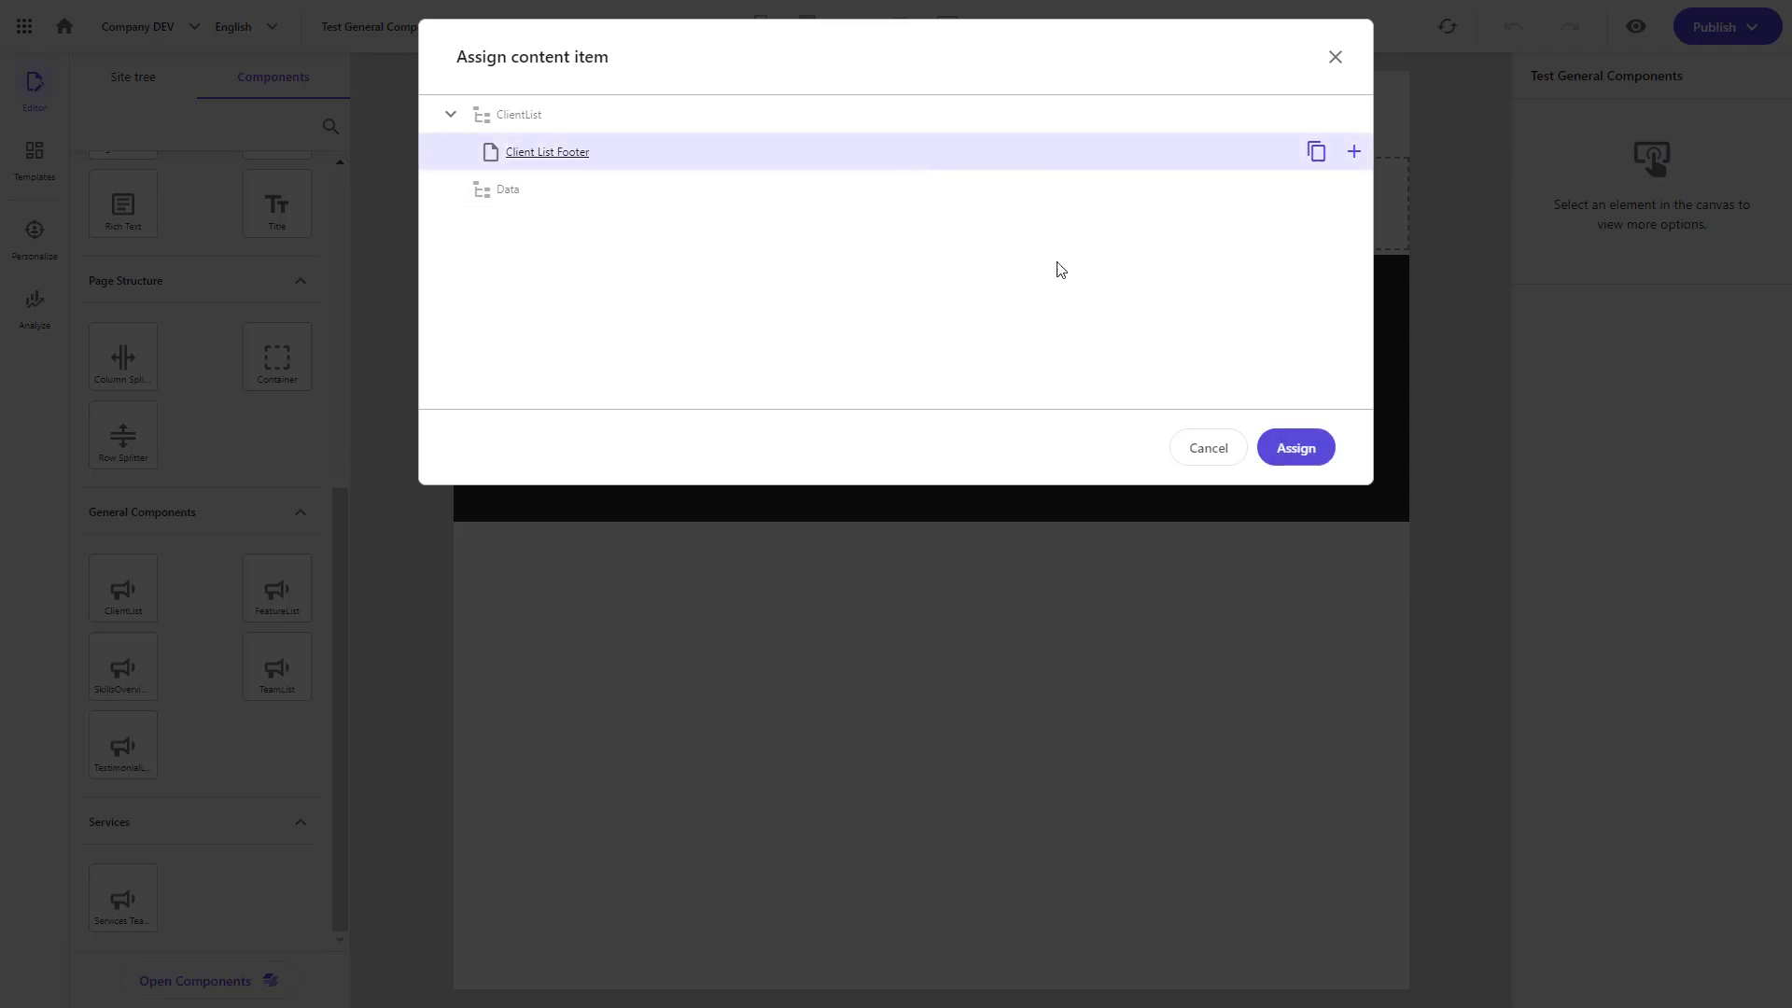
{"action": "left_click", "coordinate": [1293, 450]}
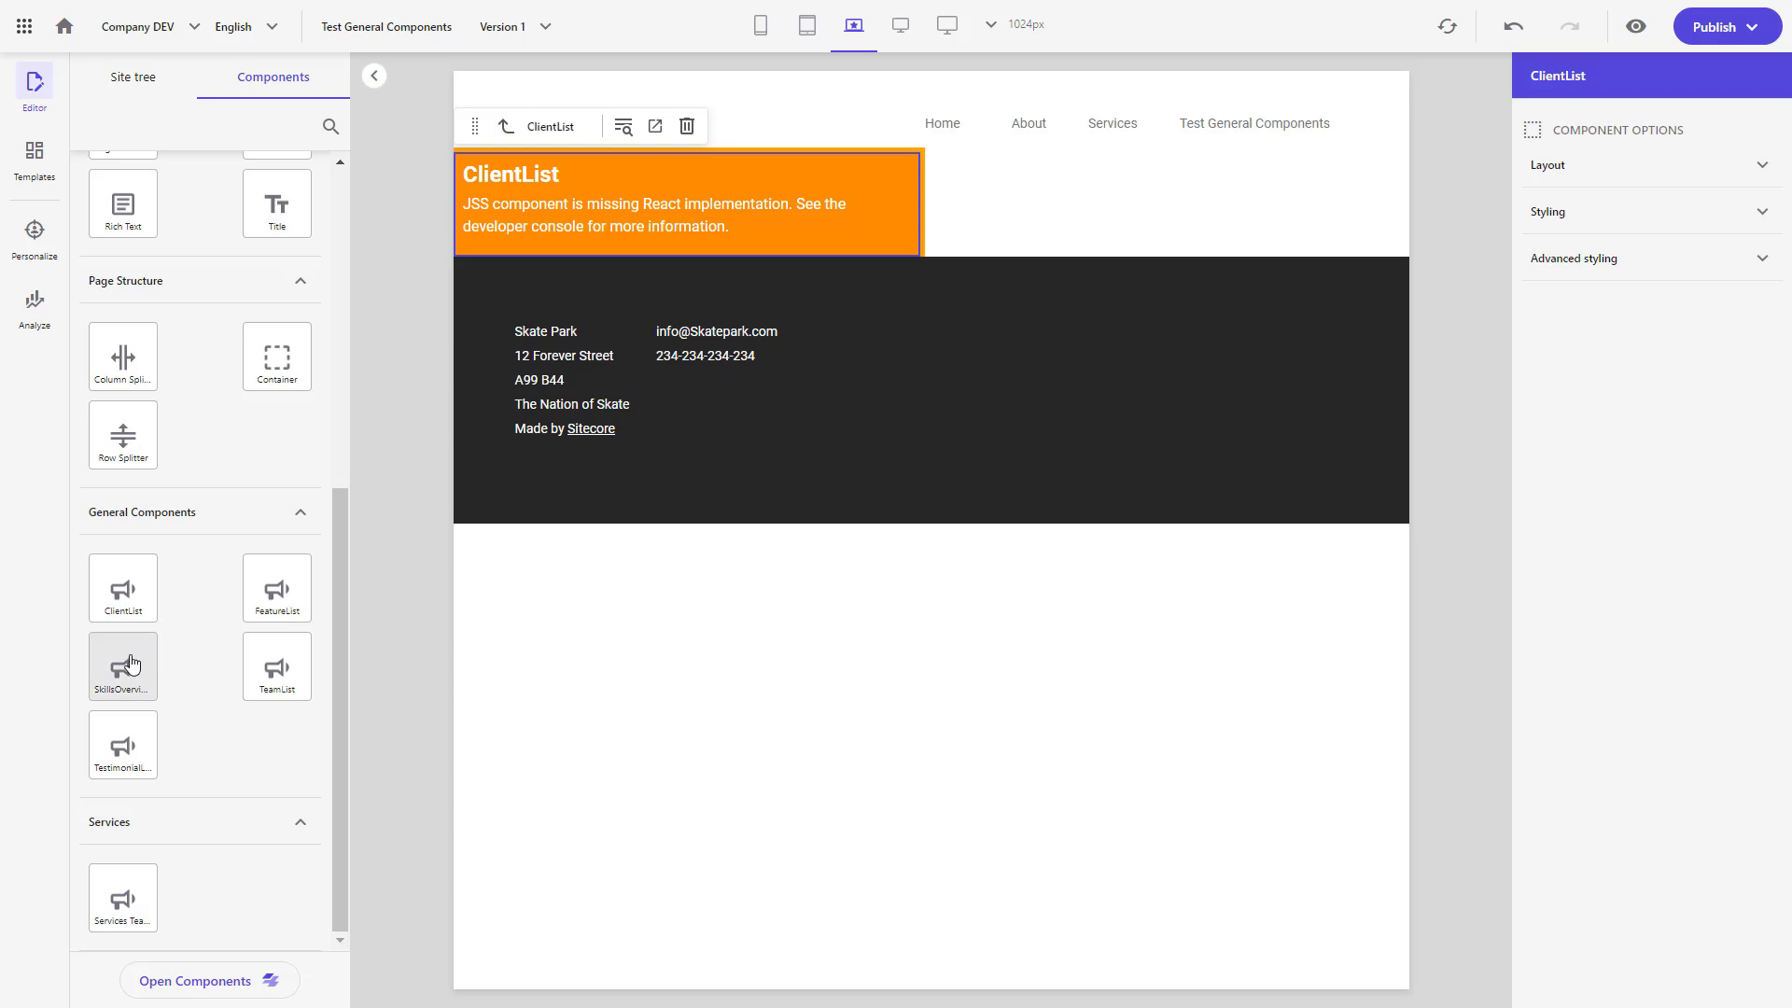
- Add a SkillsOverview component to the page with a new content item named Skills Overview About Us
{"action": "left_click_drag", "start_coordinate": [123, 677], "coordinate": [608, 256]}
{"action": "left_click", "coordinate": [1353, 112]}
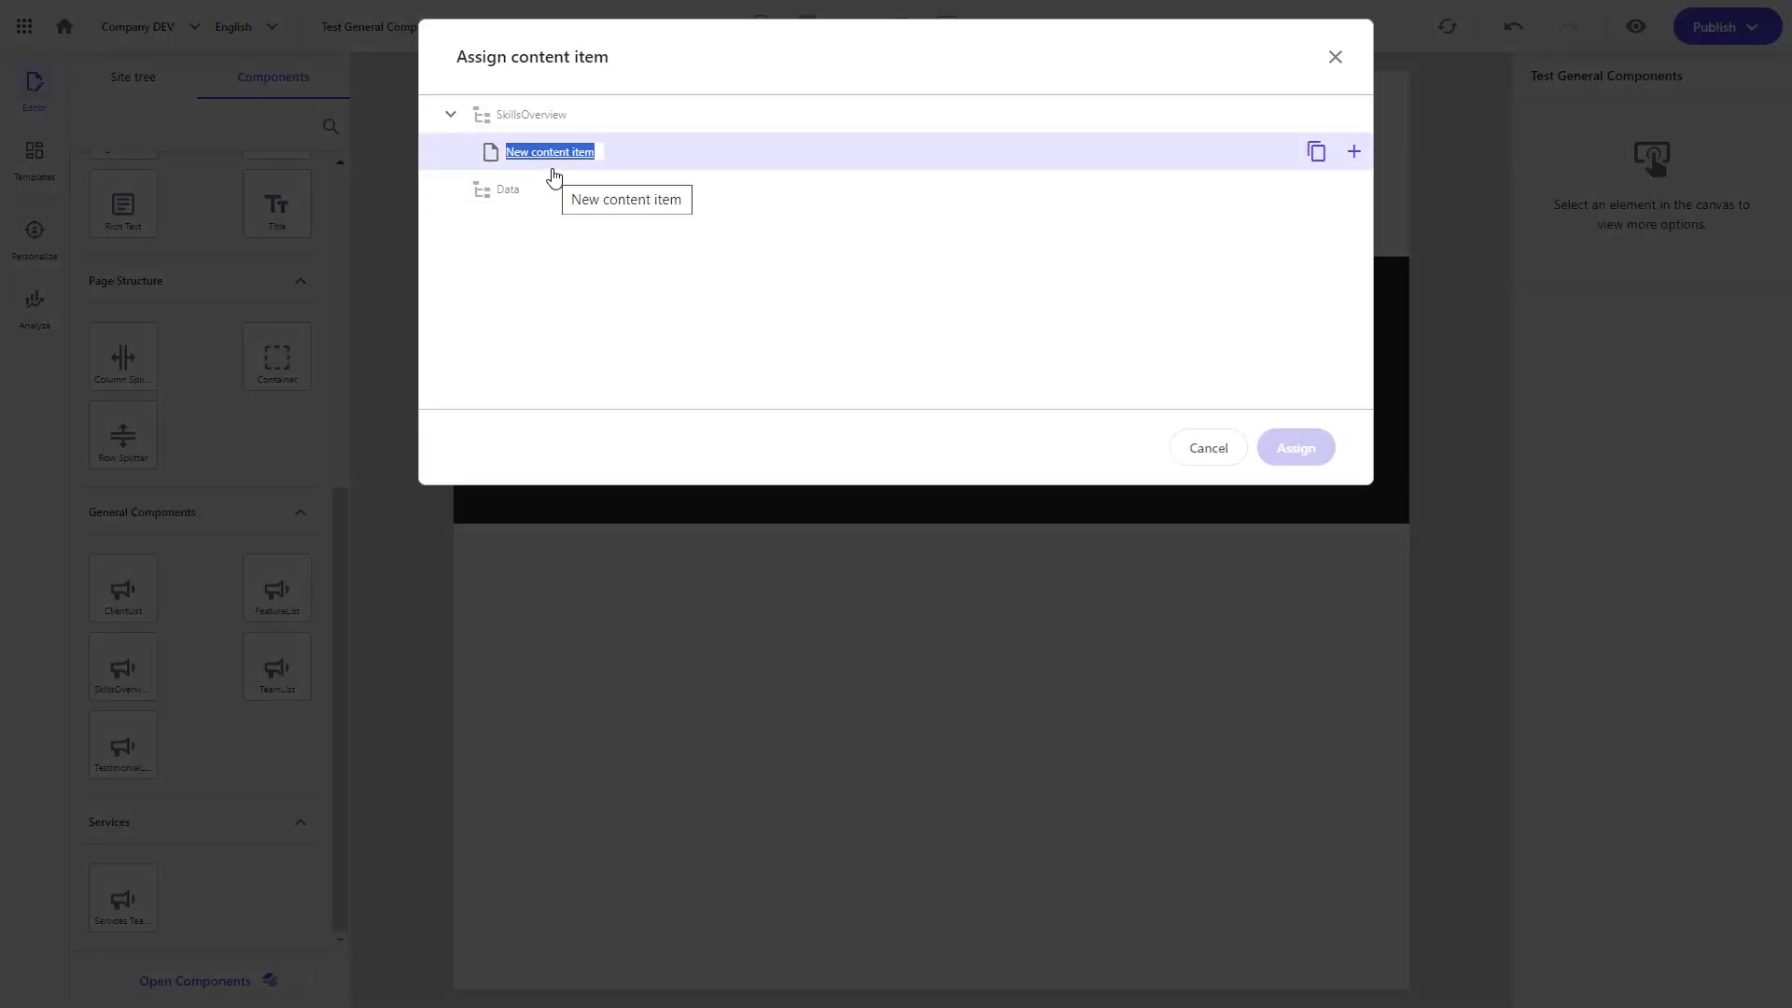
{"action": "type", "text": "Skills Overview About Us"}
{"action": "key", "text": "Return"}
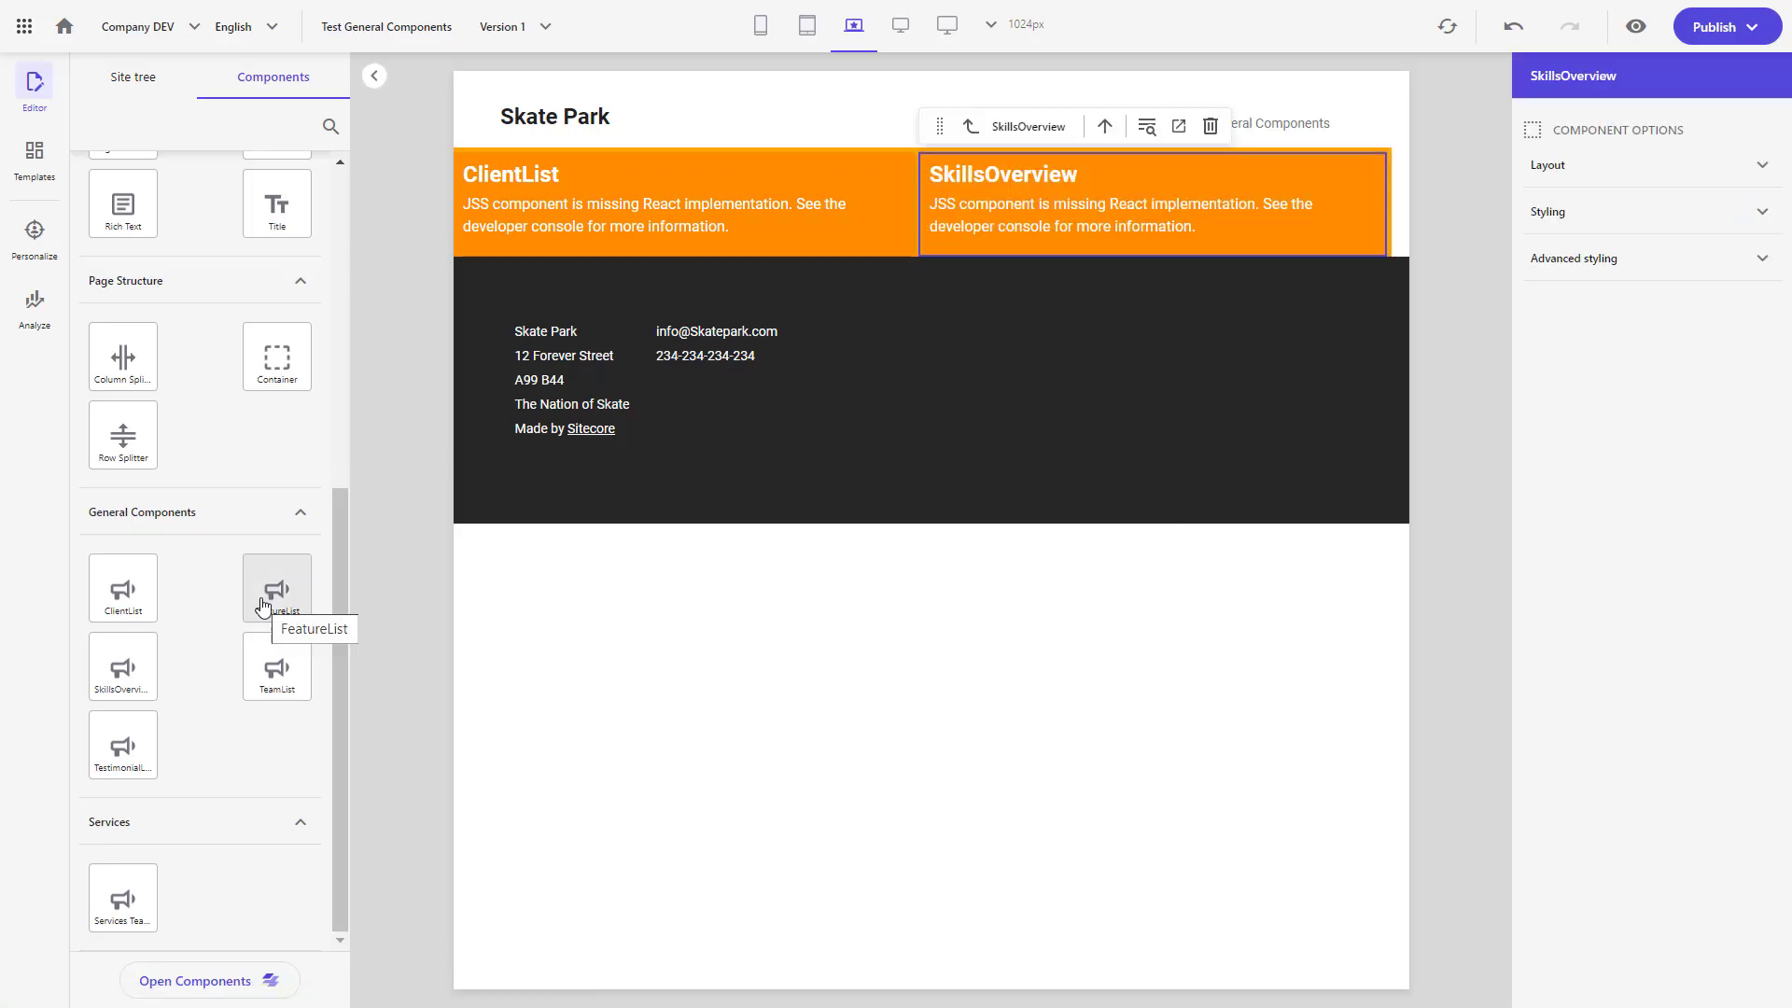
- Add a TeamList component to the page and assign a new content item named Team About
{"action": "left_click_drag", "start_coordinate": [269, 602], "coordinate": [1027, 327]}
{"action": "key", "text": "Return"}
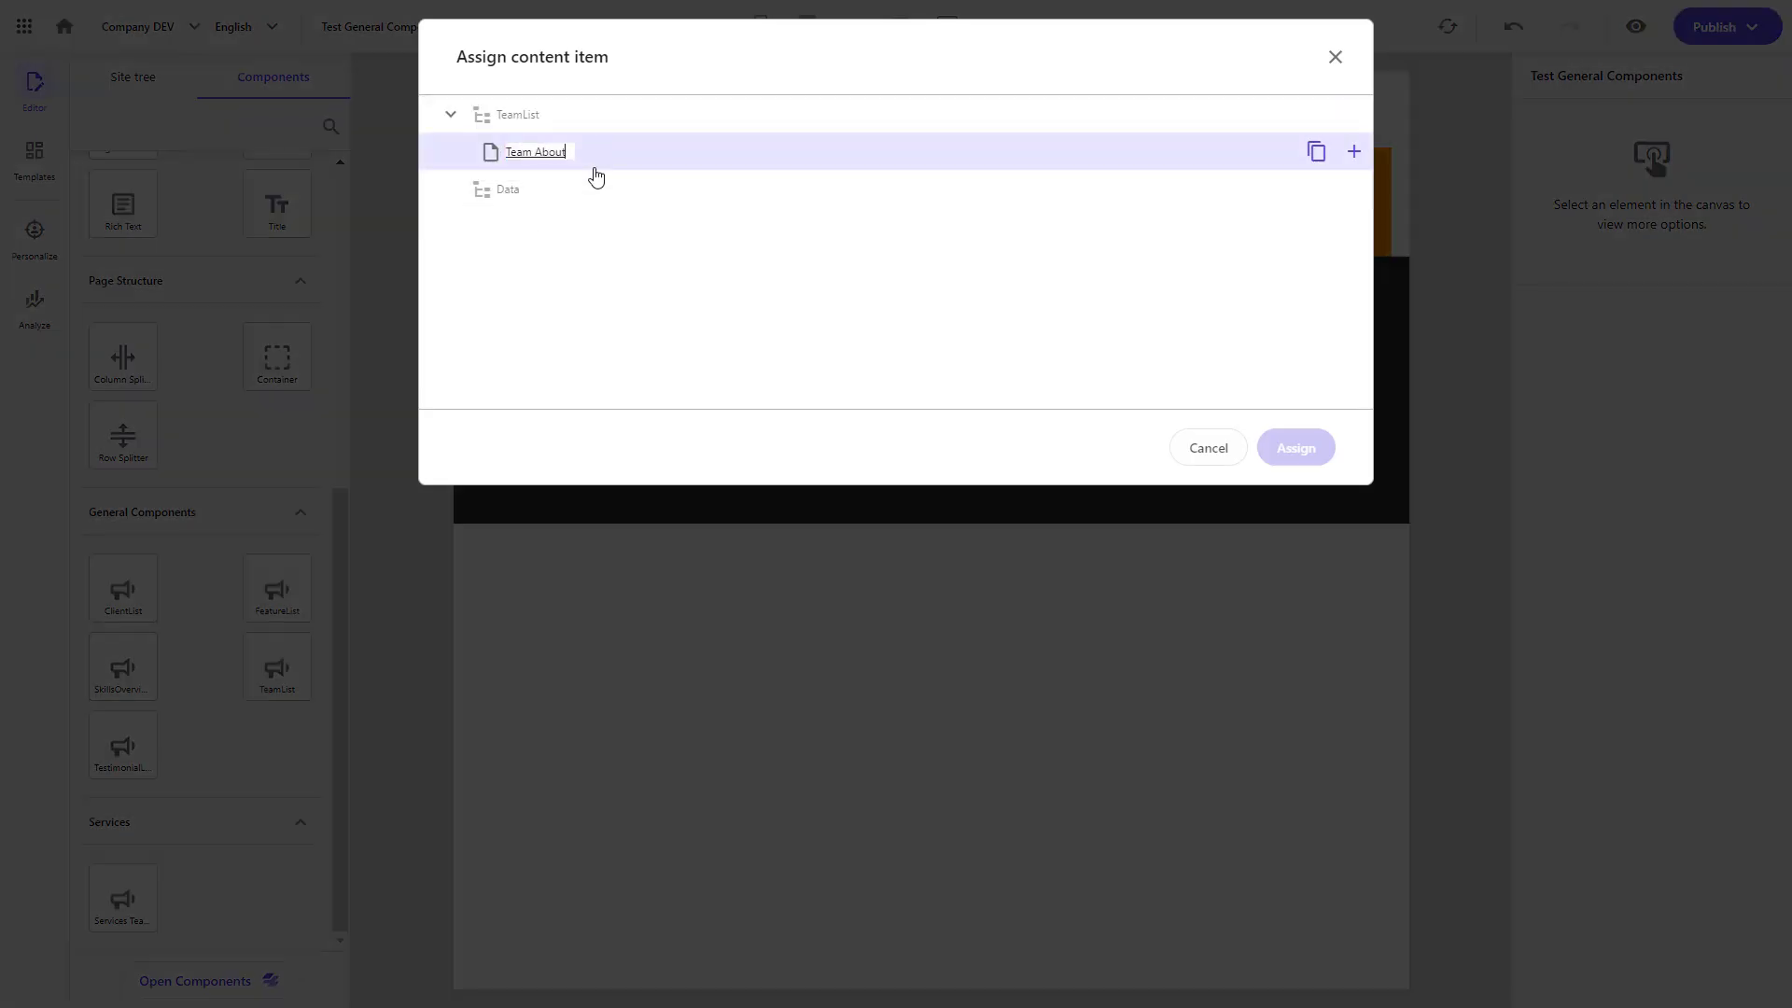
{"action": "left_click", "coordinate": [1295, 451]}
- Add a FeatureList component to the page with a new content item based on the FeatureList template
{"action": "left_click_drag", "start_coordinate": [277, 588], "coordinate": [788, 367]}
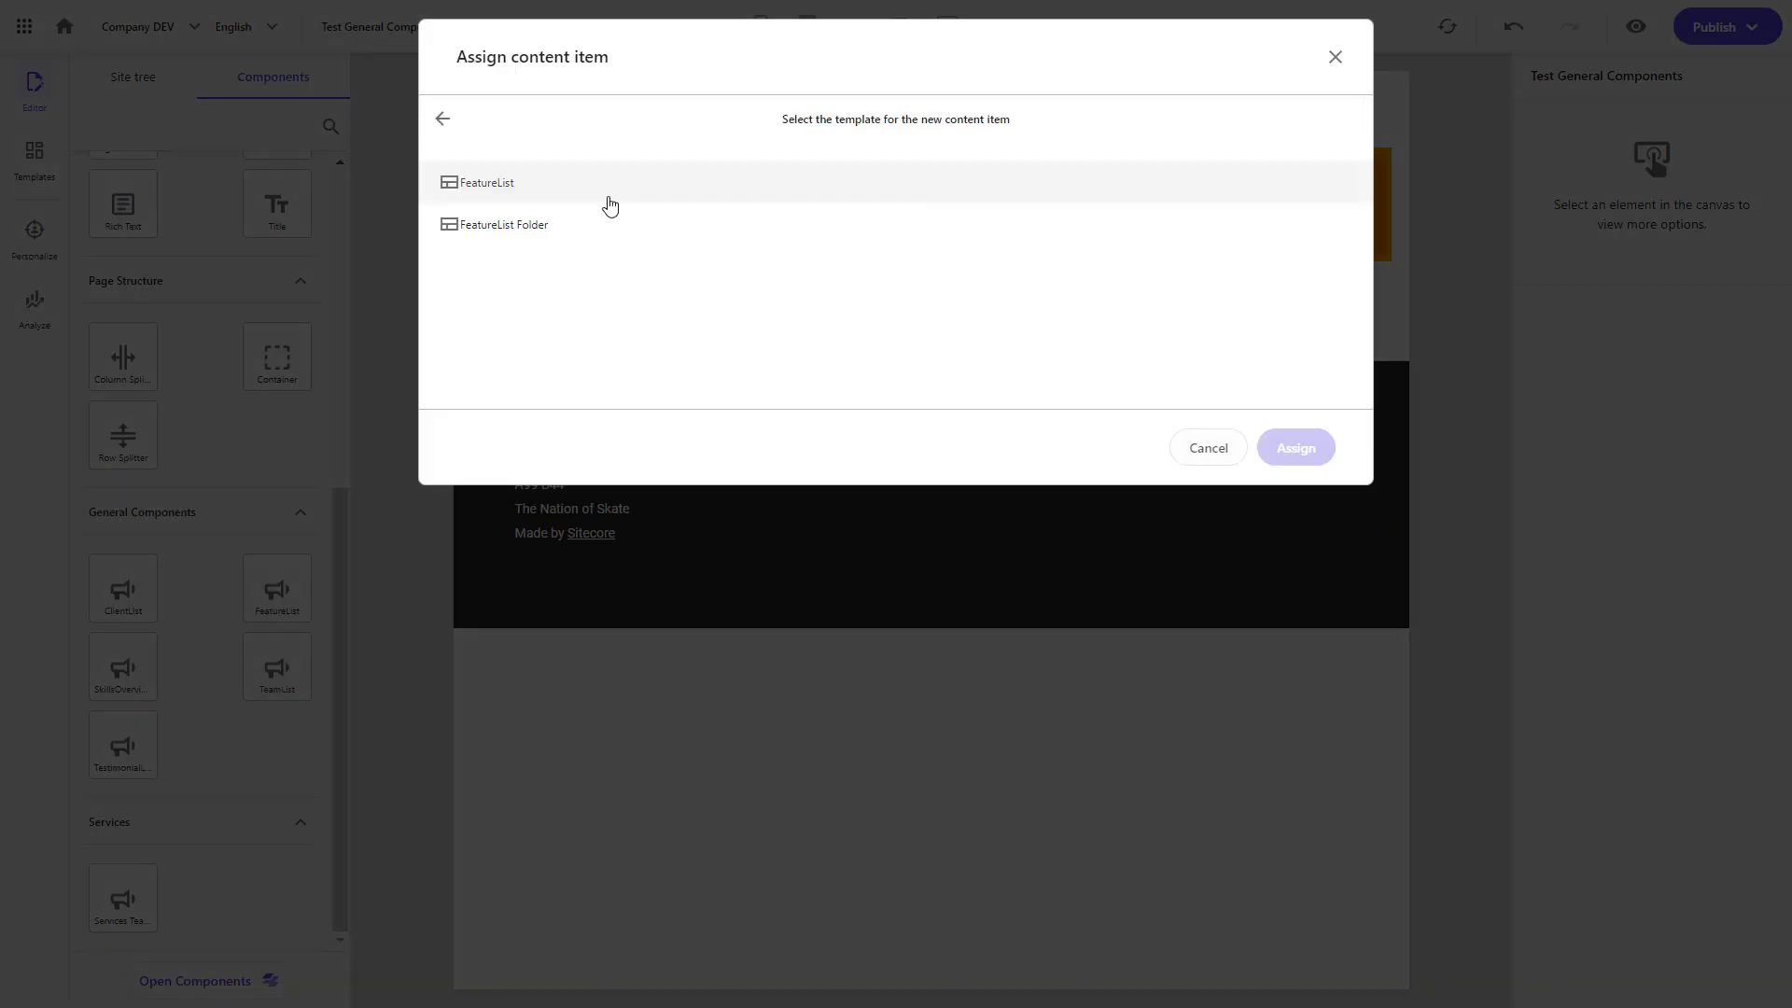
{"action": "left_click", "coordinate": [592, 159]}
{"action": "key", "text": "Return"}
- Add a TestimonialList component to the page and assign a new content item named Test Testimonials
{"action": "left_click_drag", "start_coordinate": [123, 746], "coordinate": [1020, 368]}
{"action": "left_click", "coordinate": [1353, 113]}
{"action": "type", "text": "Test Testimonials"}
{"action": "key", "text": "Return"}
{"action": "left_click", "coordinate": [1296, 448]}
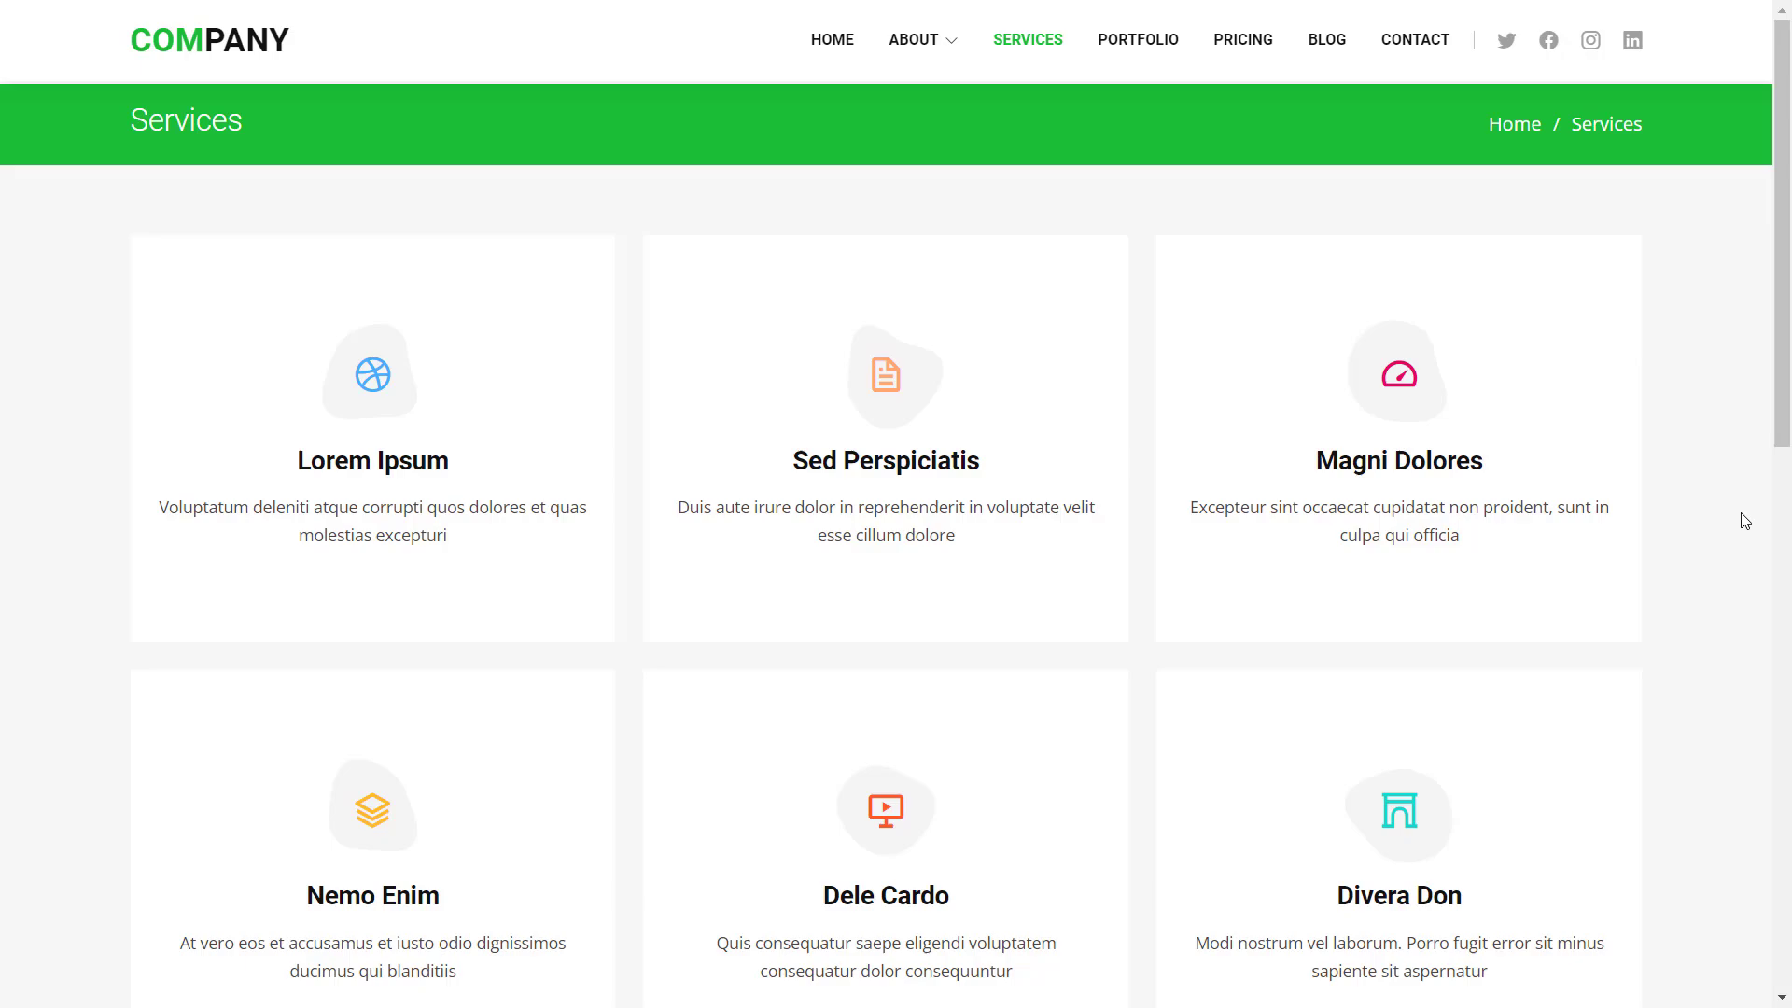
- On the Company template's Services page, inspect the markup of the Magni Dolores icon in the Features section
{"action": "scroll", "coordinate": [1743, 519], "scroll_direction": "down", "scroll_amount": 8}
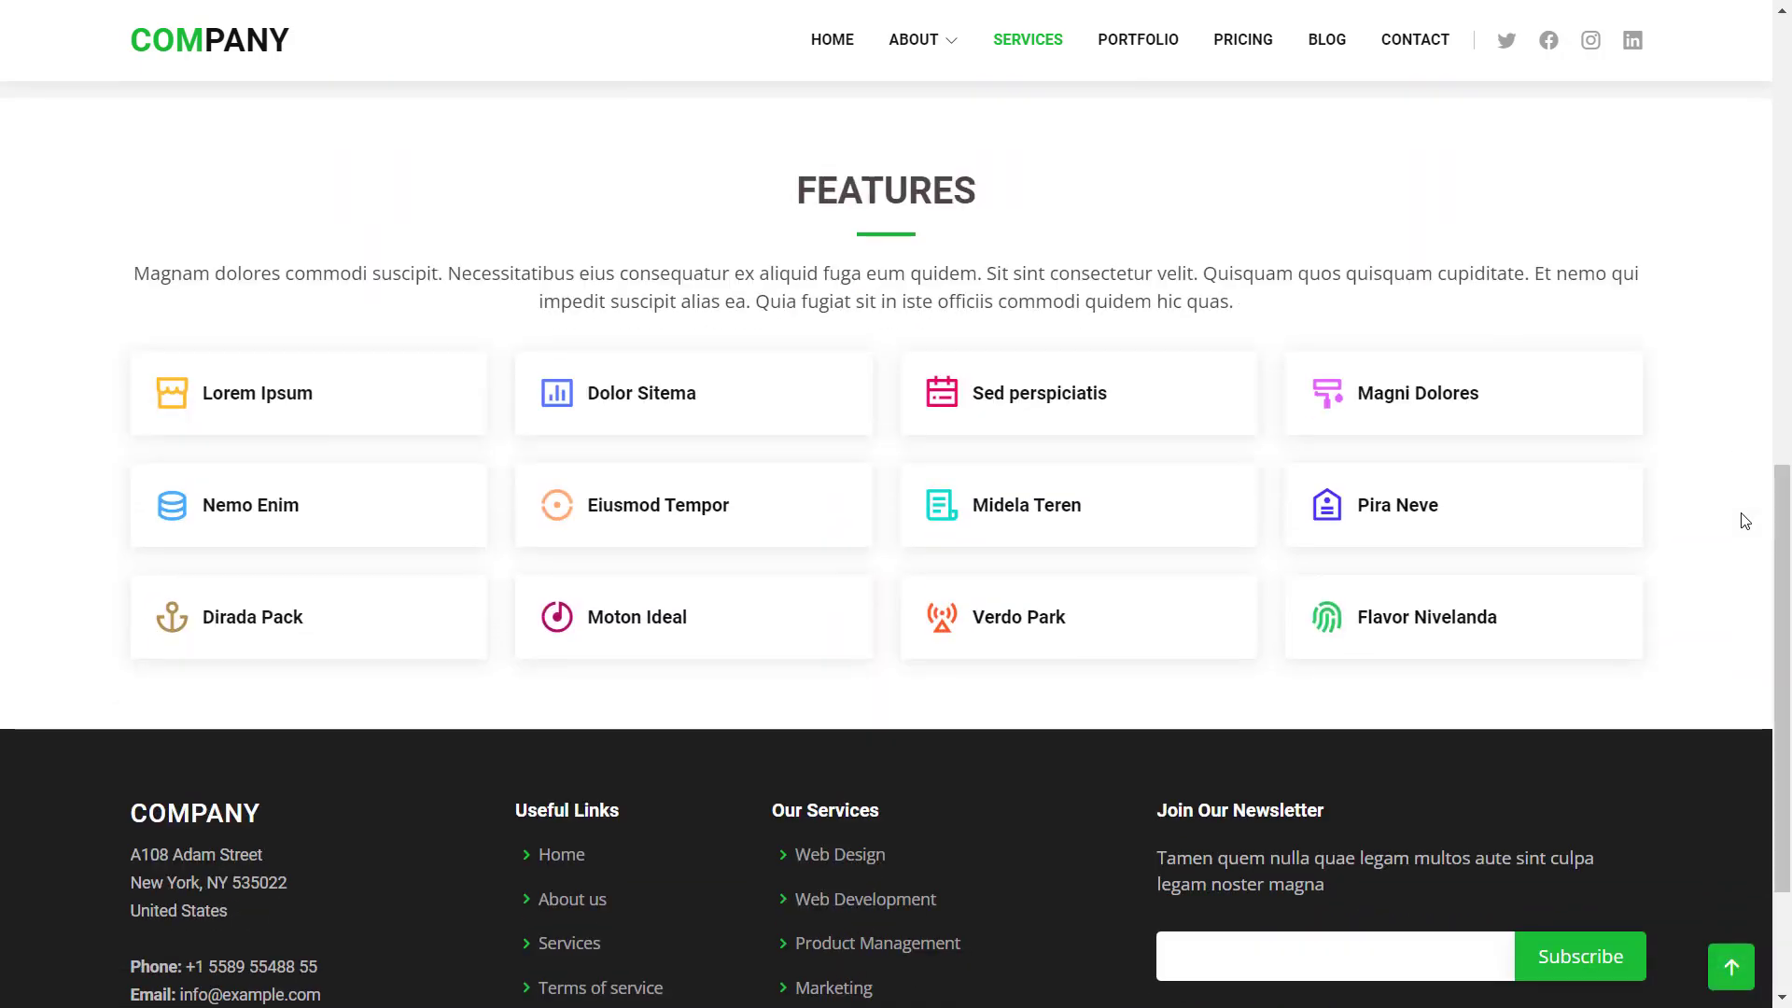
{"action": "key", "text": "F12"}
{"action": "key", "text": "ctrl+shift+c"}
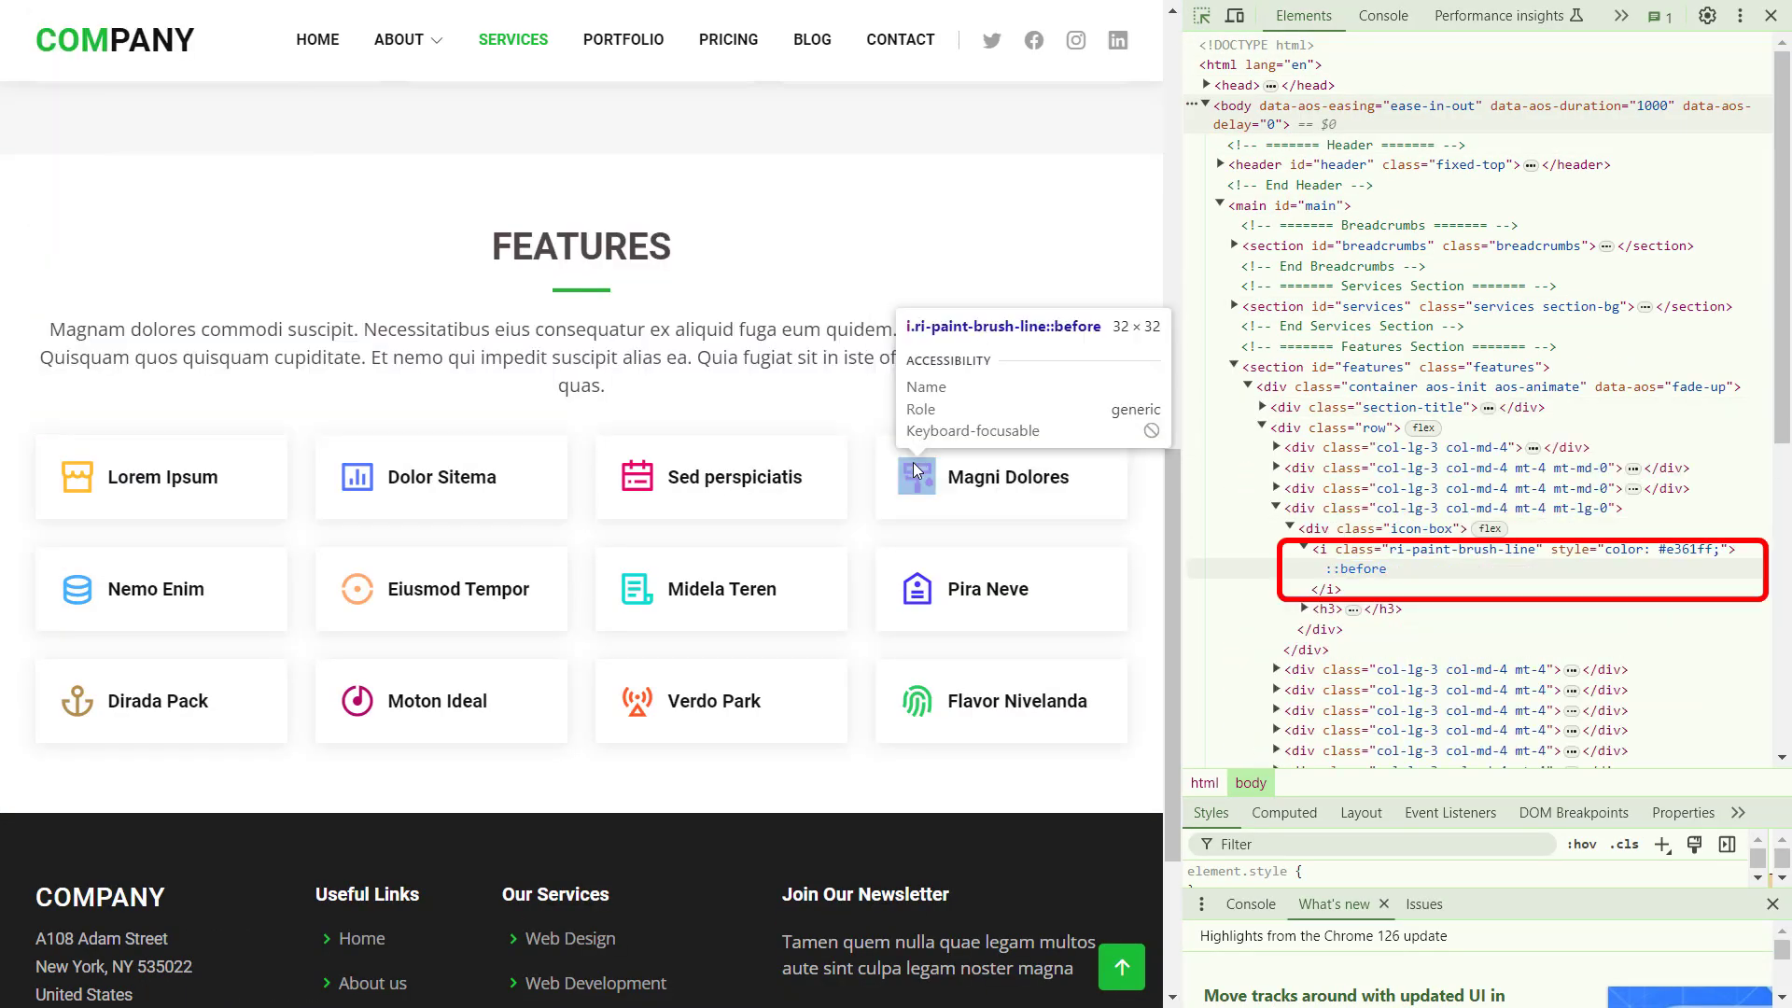
{"action": "left_click", "coordinate": [915, 467]}
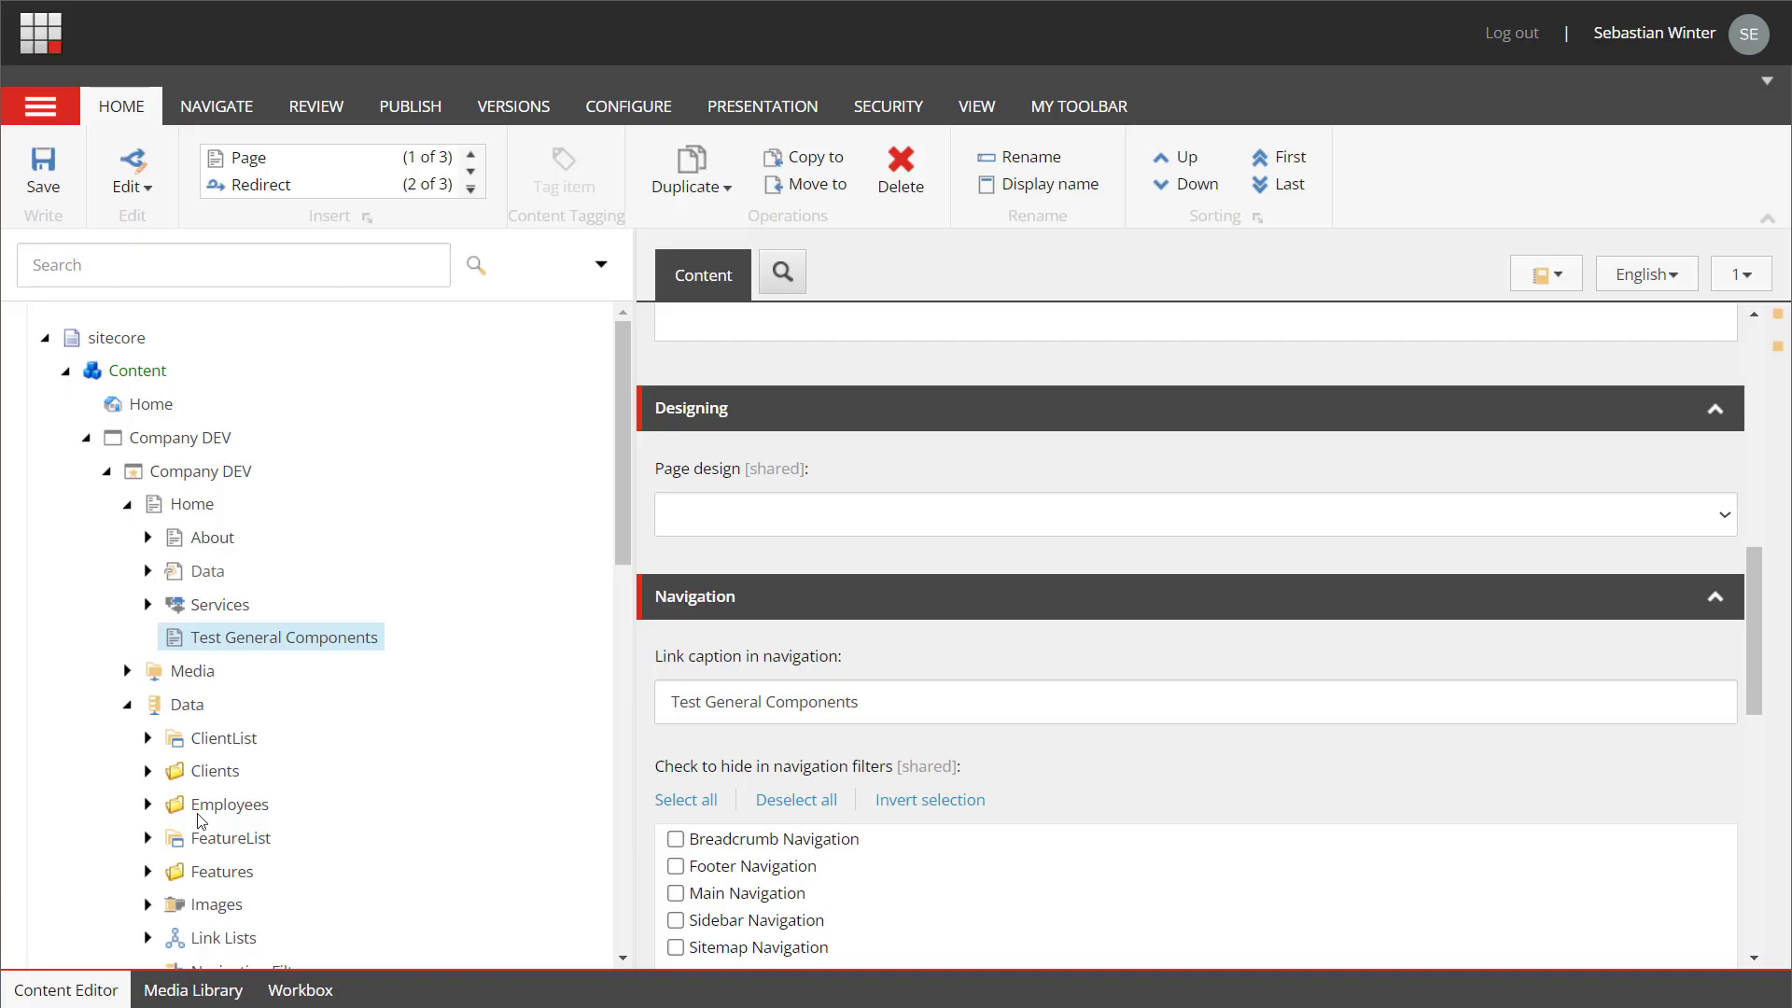
- Create a template named Feature Icon Folder in the Project/Company DEV/General Components templates folder
{"action": "scroll", "coordinate": [201, 821], "scroll_direction": "down", "scroll_amount": 5}
{"action": "scroll", "coordinate": [250, 809], "scroll_direction": "down", "scroll_amount": 3}
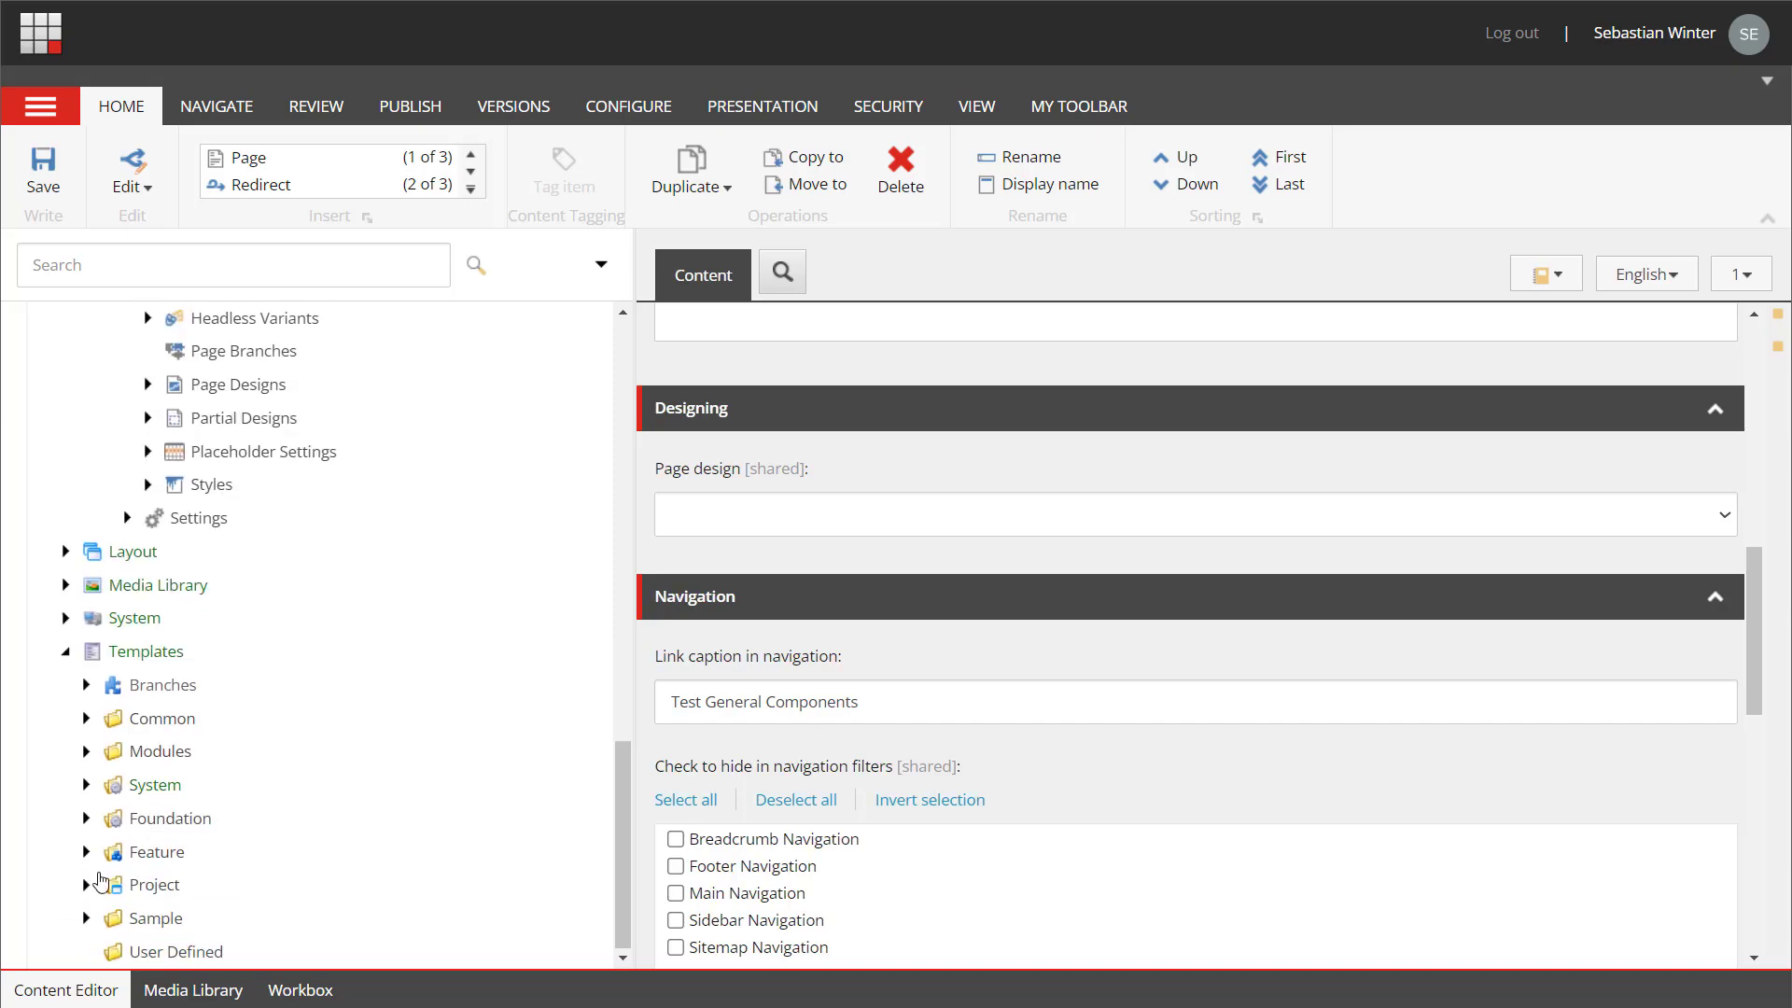
{"action": "left_click", "coordinate": [86, 884]}
{"action": "left_click", "coordinate": [106, 884]}
{"action": "scroll", "coordinate": [135, 622], "scroll_direction": "down", "scroll_amount": 4}
{"action": "left_click", "coordinate": [126, 601]}
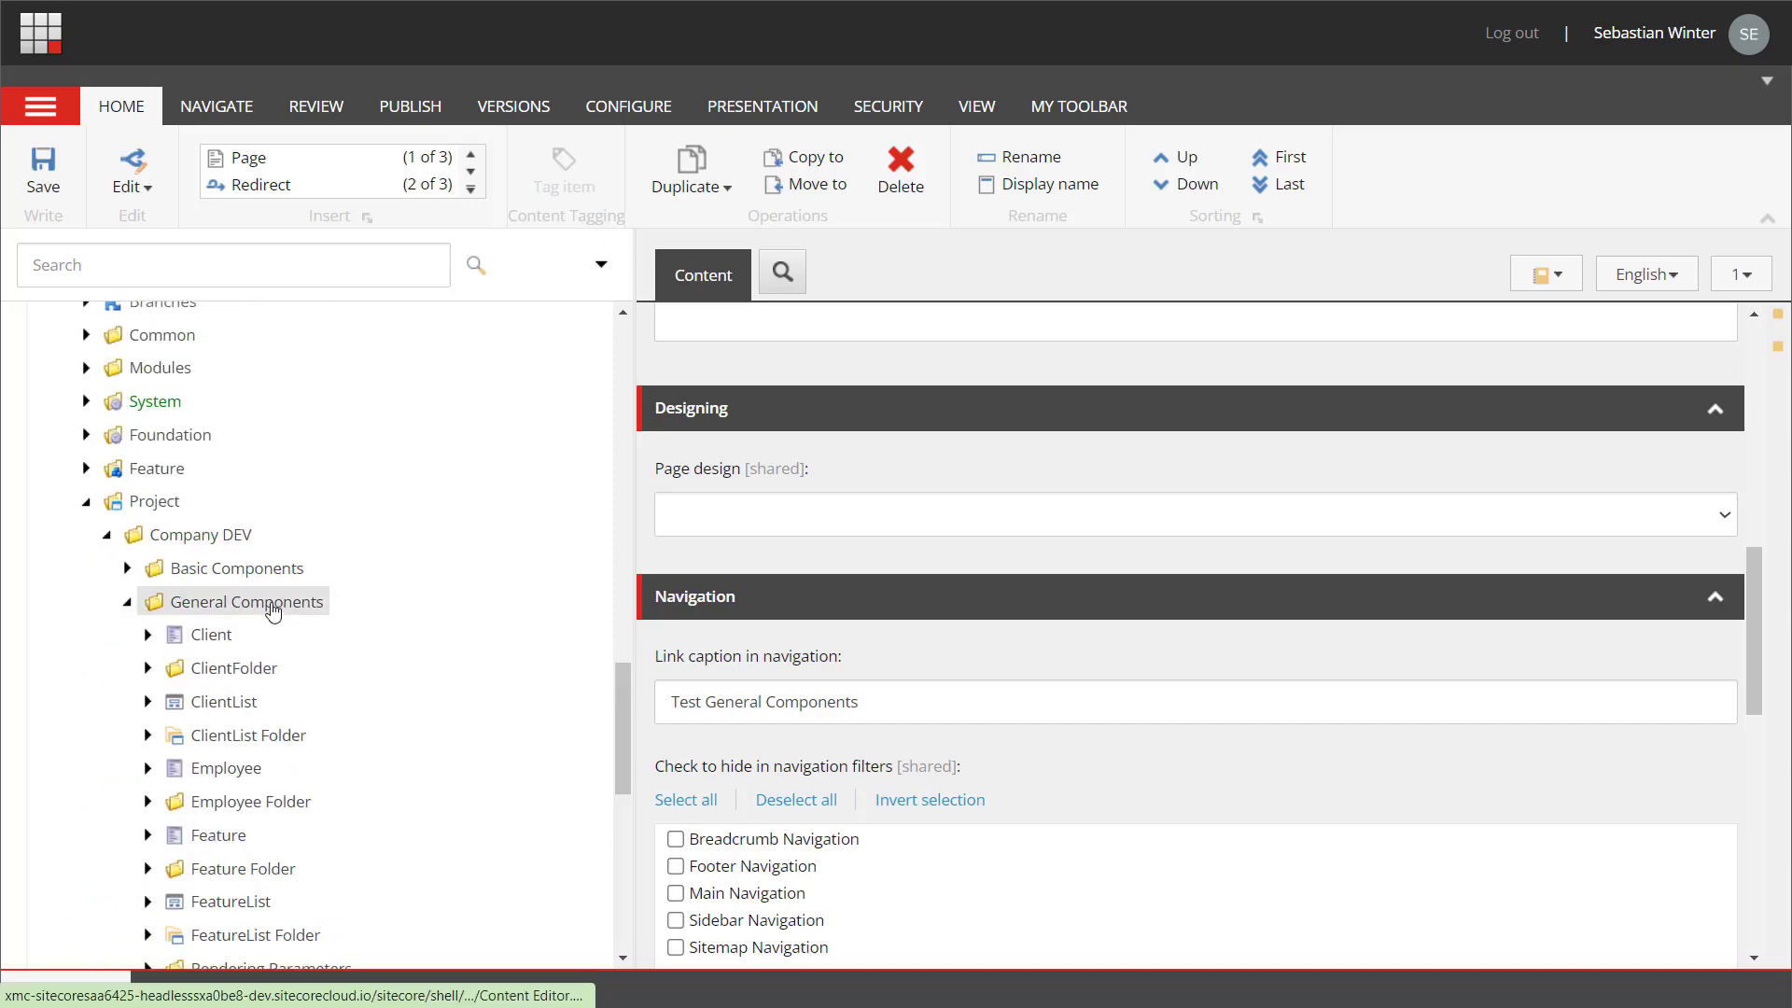
{"action": "right_click", "coordinate": [271, 601]}
{"action": "mouse_move", "coordinate": [466, 557]}
{"action": "left_click", "coordinate": [620, 557]}
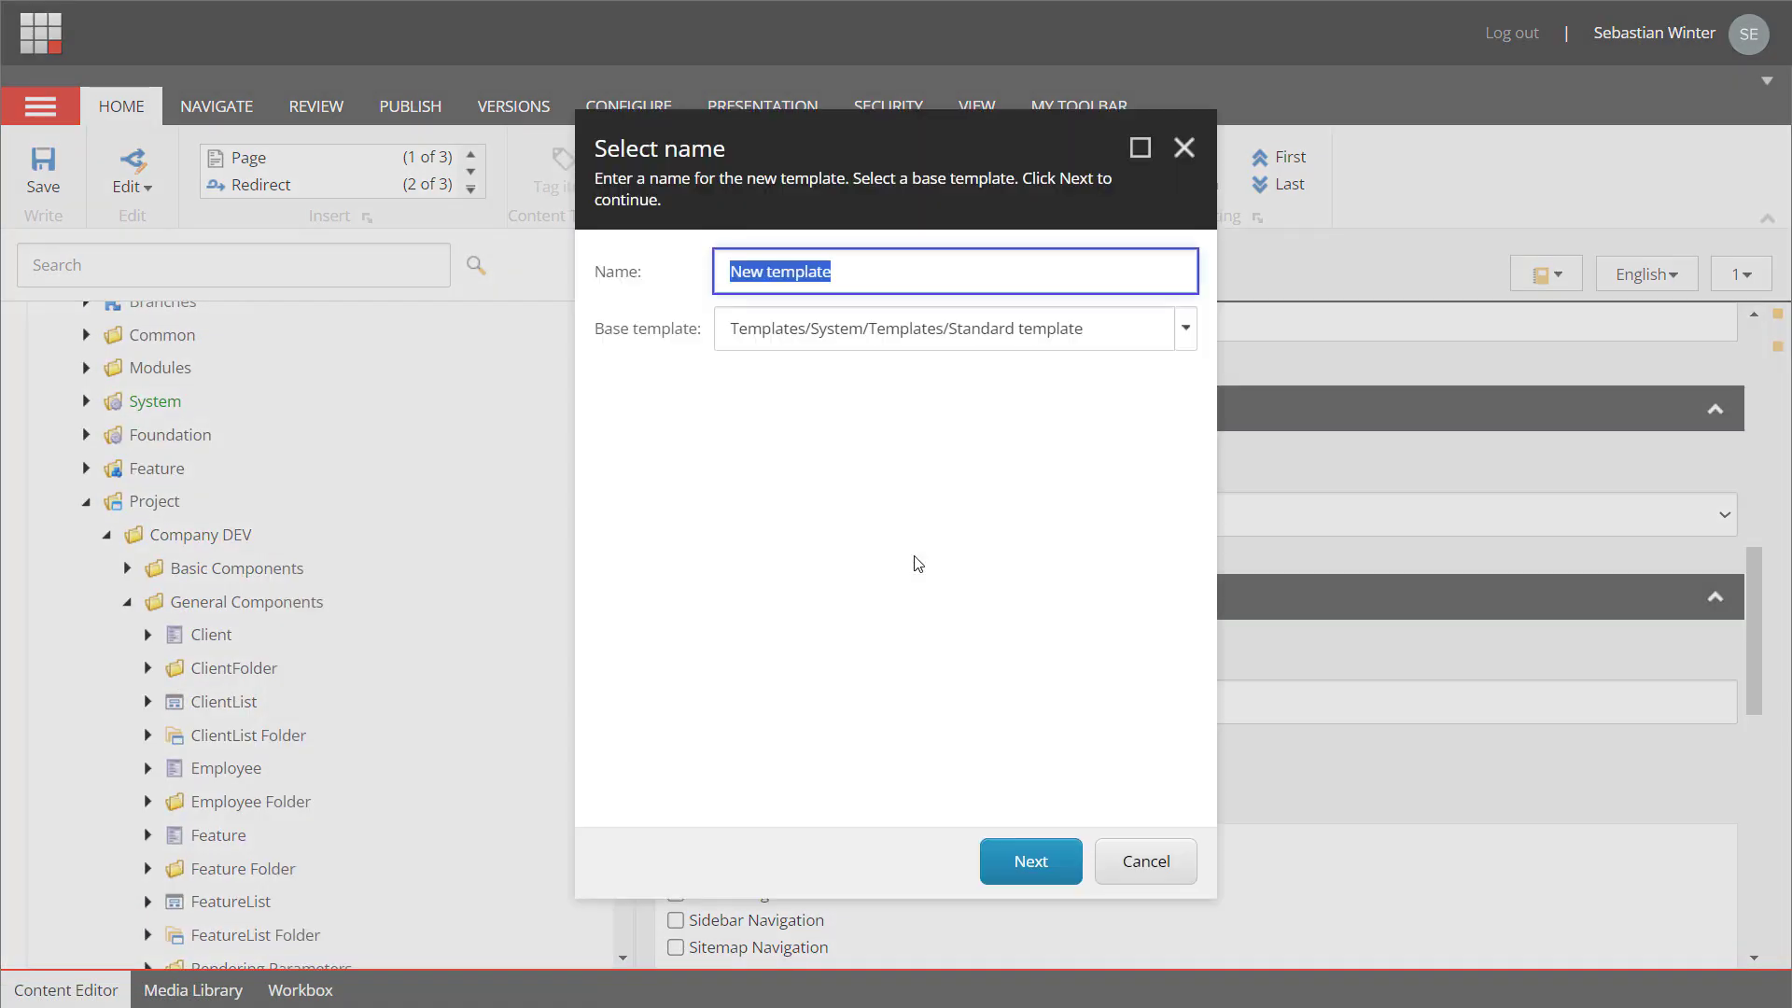
{"action": "type", "text": "Feature Icon Folder"}
{"action": "left_click", "coordinate": [1043, 864]}
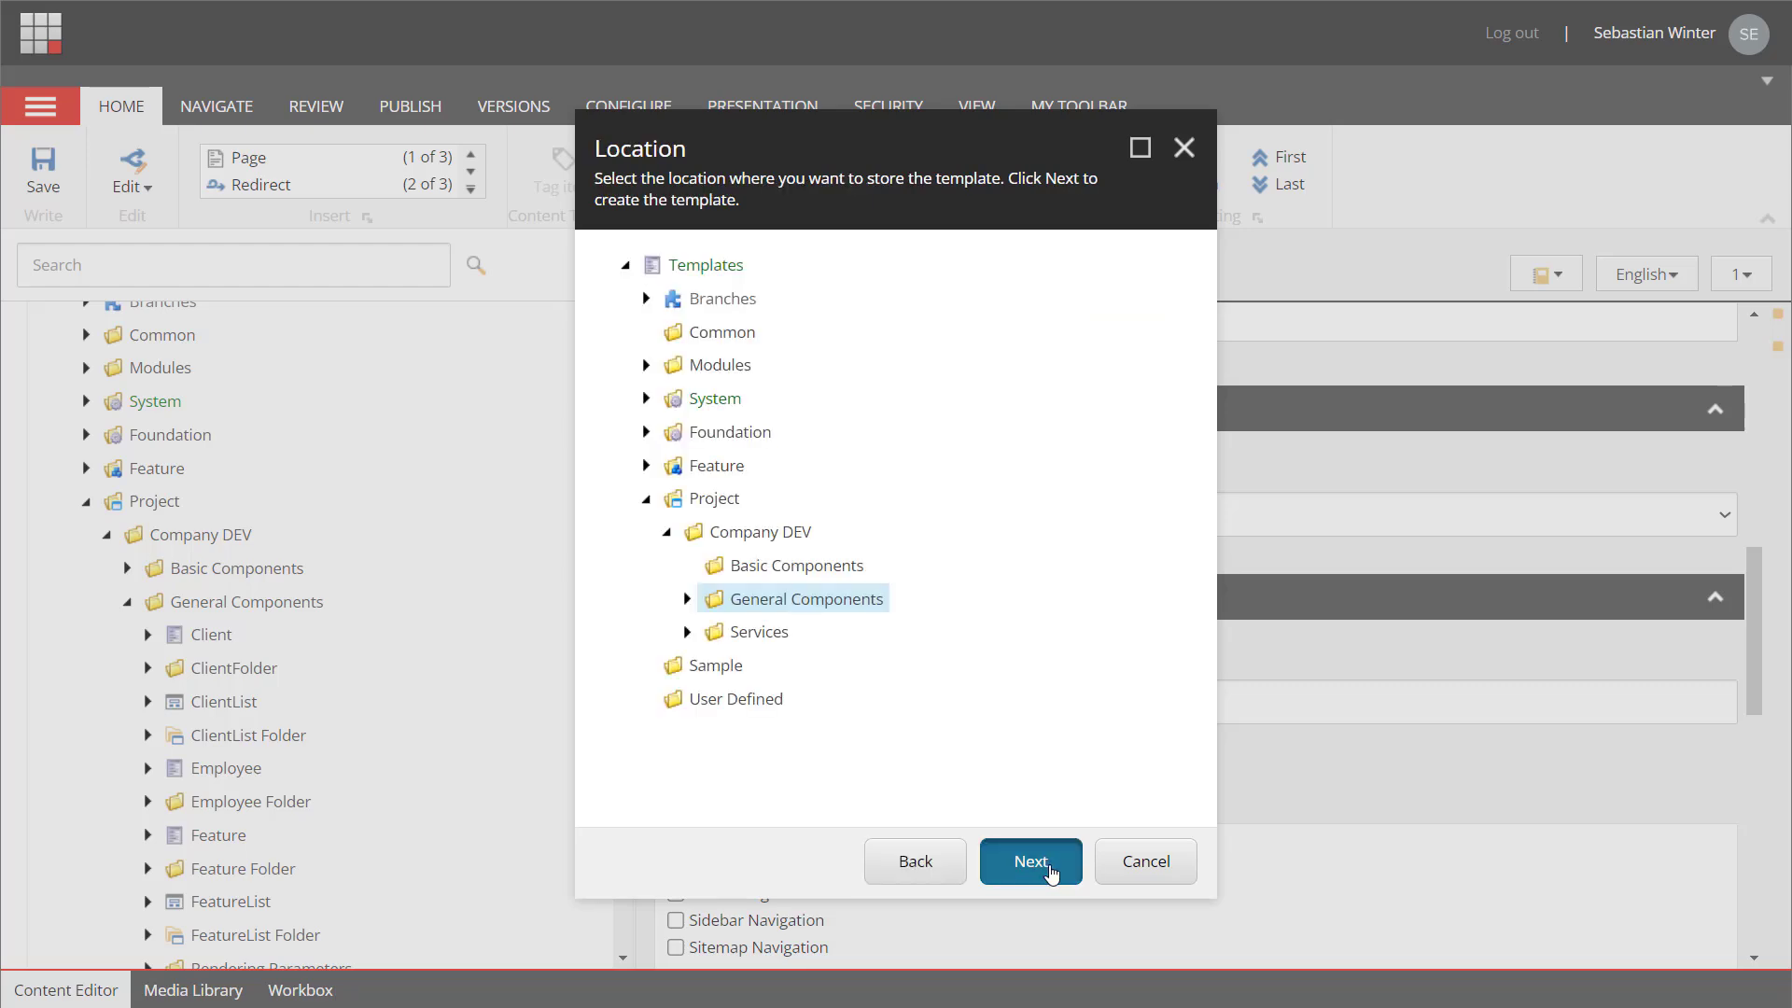
{"action": "left_click", "coordinate": [1031, 860]}
{"action": "left_click", "coordinate": [1153, 860]}
- Create a second template named Feature Icon in the same General Components templates folder
{"action": "right_click", "coordinate": [248, 900]}
{"action": "left_click", "coordinate": [676, 557]}
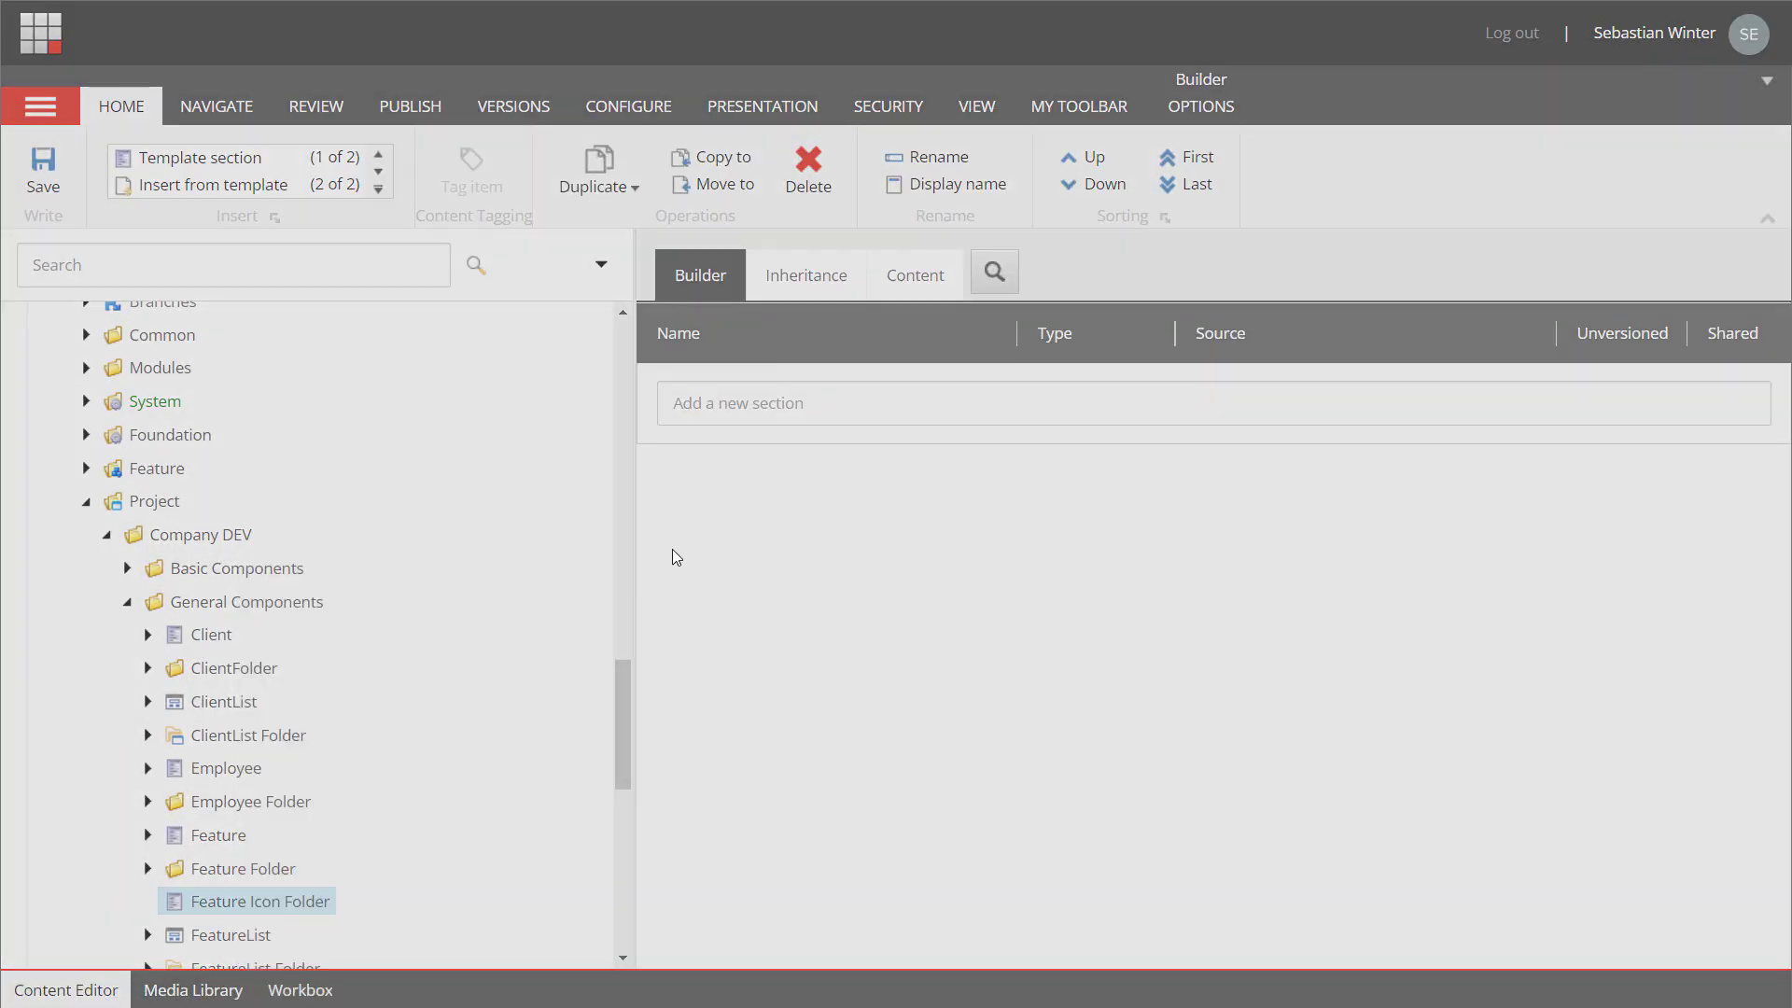
{"action": "type", "text": "Feature Icon Folder"}
{"action": "left_click", "coordinate": [1027, 858]}
{"action": "left_click", "coordinate": [1031, 863]}
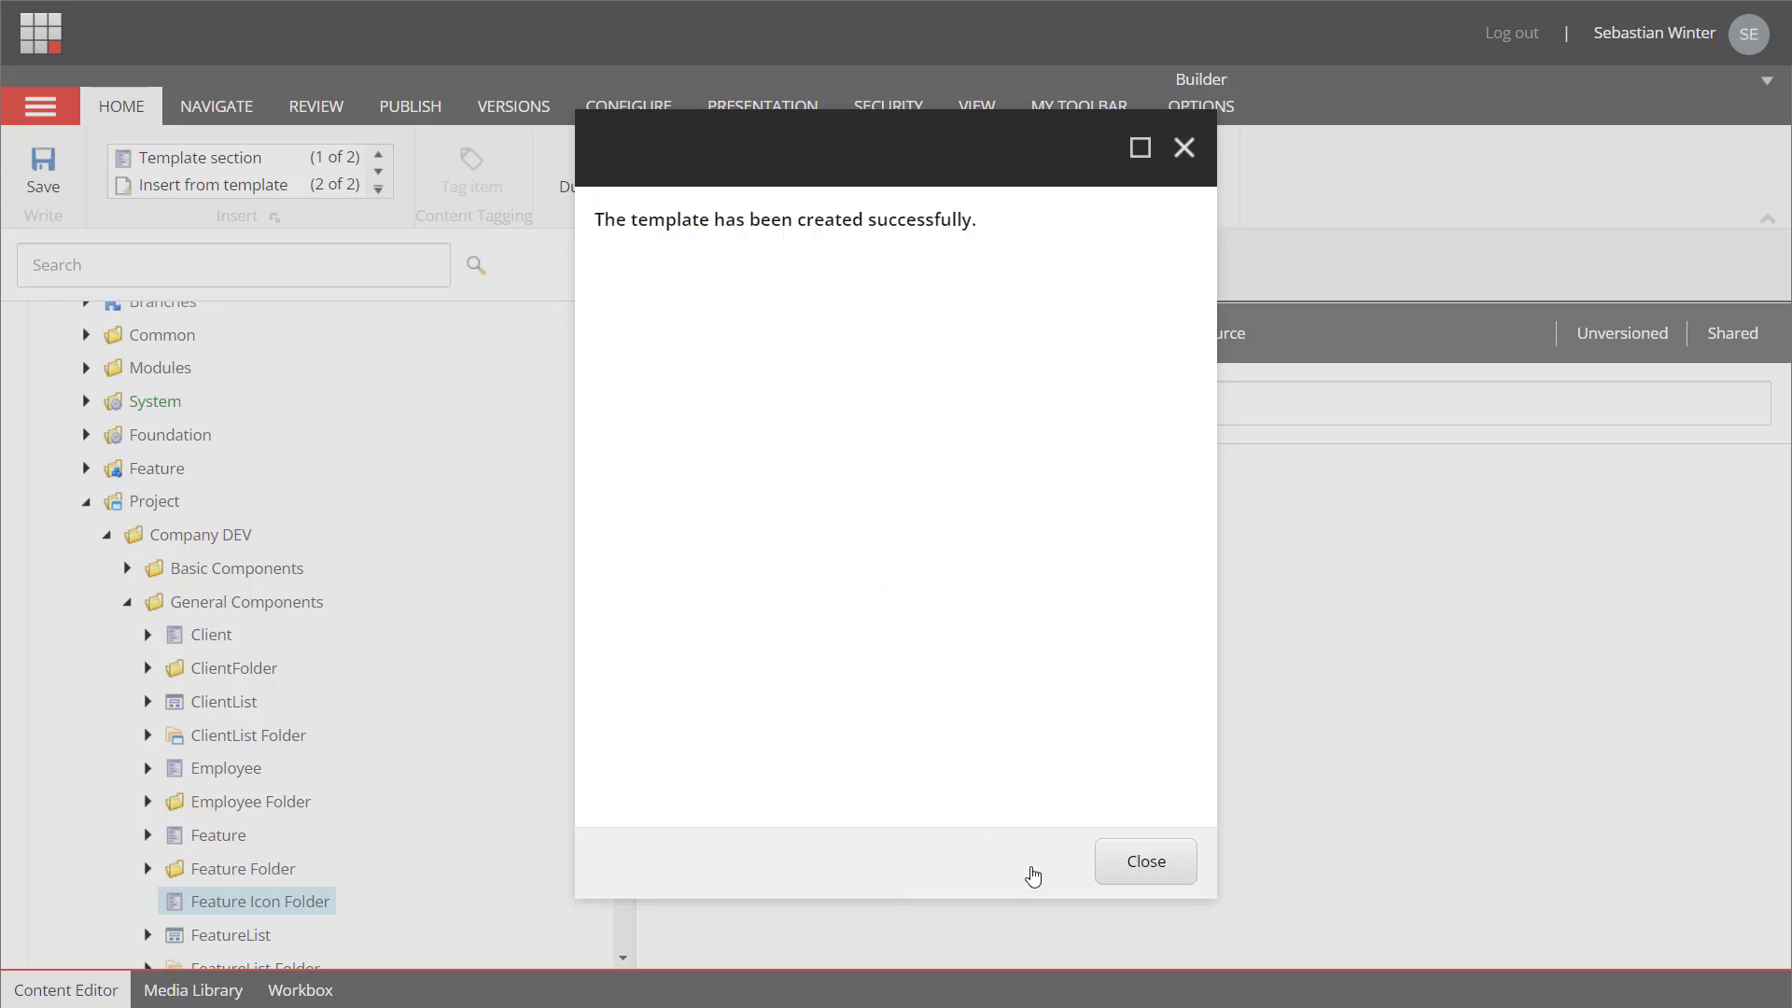
{"action": "left_click", "coordinate": [1144, 863]}
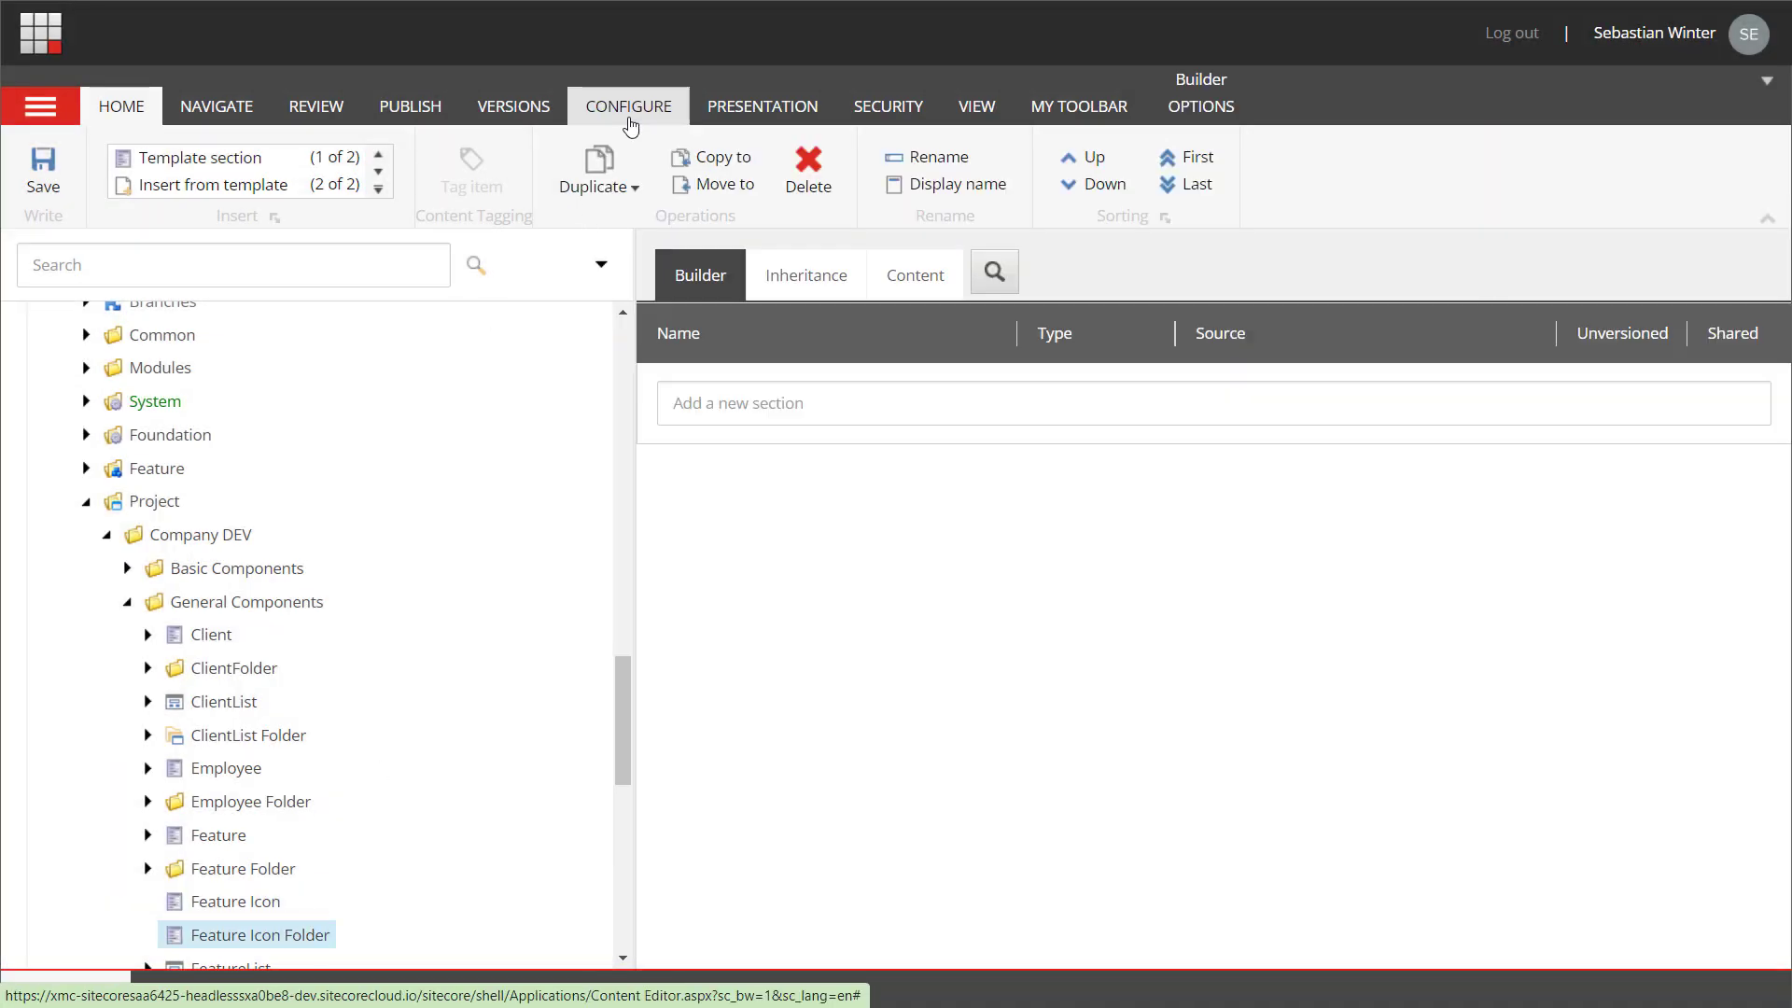
- Give the Feature Icon Folder template the yellow folder icon and create its standard values
{"action": "left_click", "coordinate": [631, 122]}
{"action": "left_click", "coordinate": [150, 157]}
{"action": "left_click", "coordinate": [148, 249]}
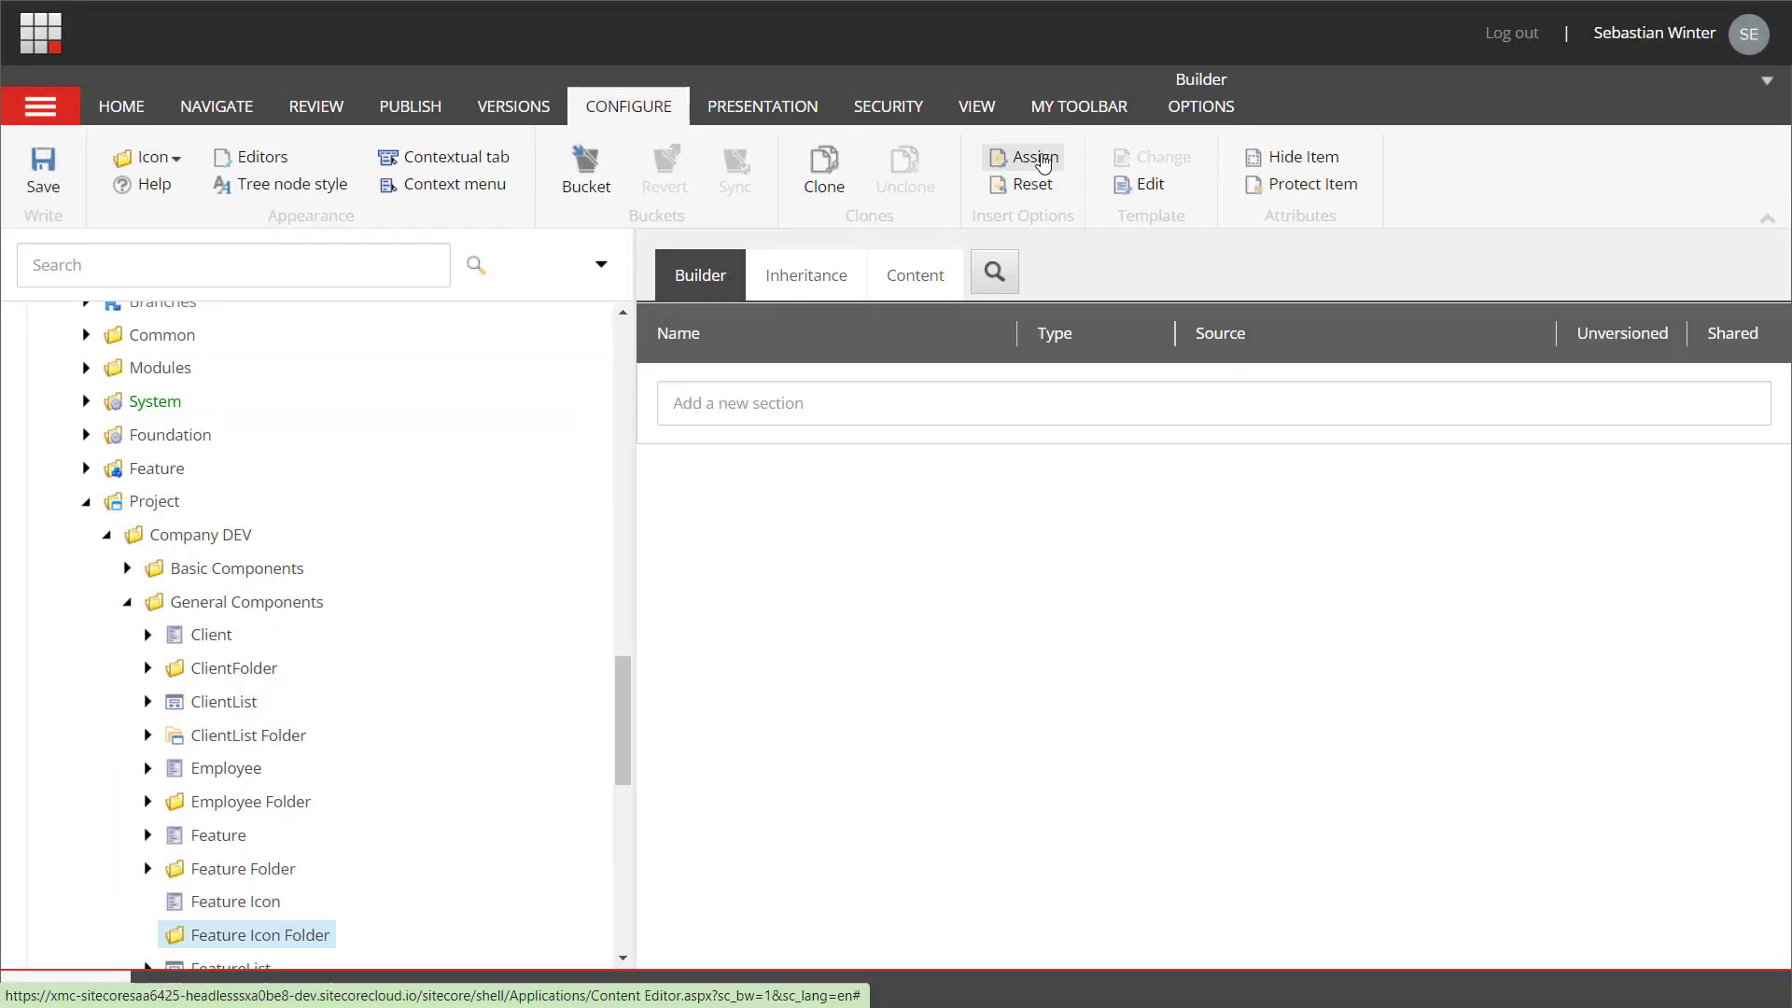
{"action": "left_click", "coordinate": [1201, 106]}
{"action": "left_click", "coordinate": [509, 182]}
- Assign Feature Icon Folder and Feature Icon as insert options on the Feature Icon Folder template's standard values
{"action": "left_click", "coordinate": [660, 114]}
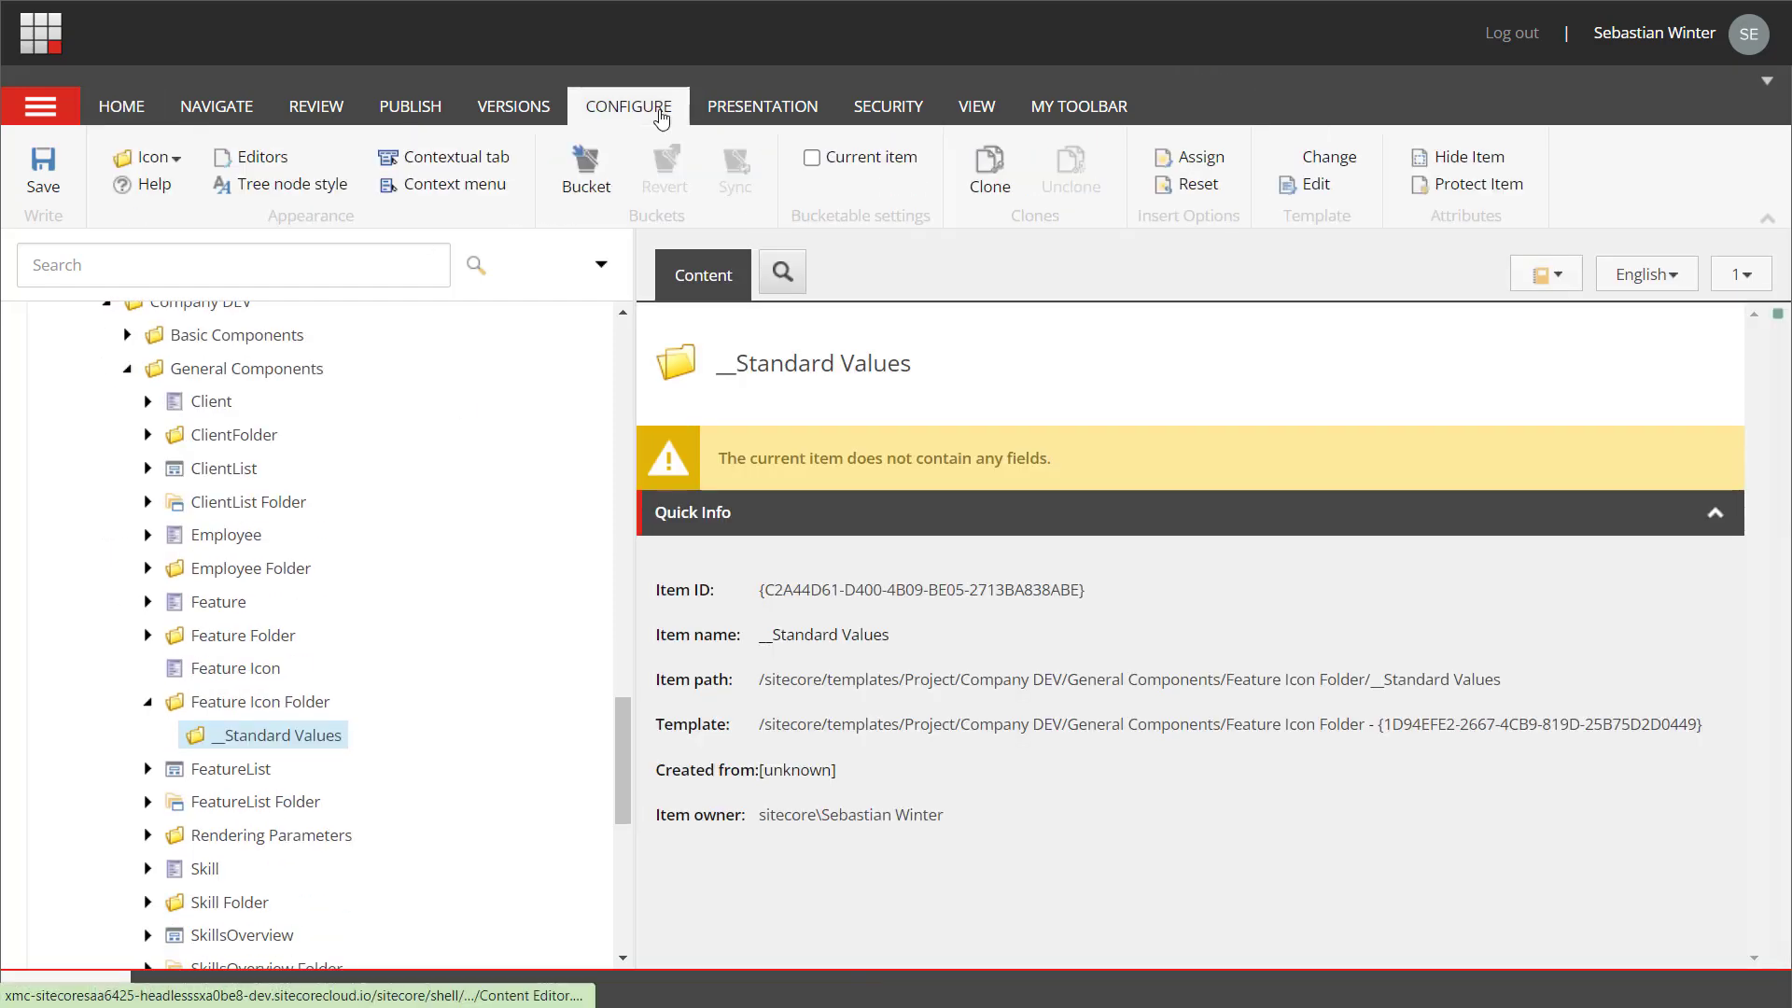
{"action": "left_click", "coordinate": [1190, 157]}
{"action": "left_click", "coordinate": [381, 514]}
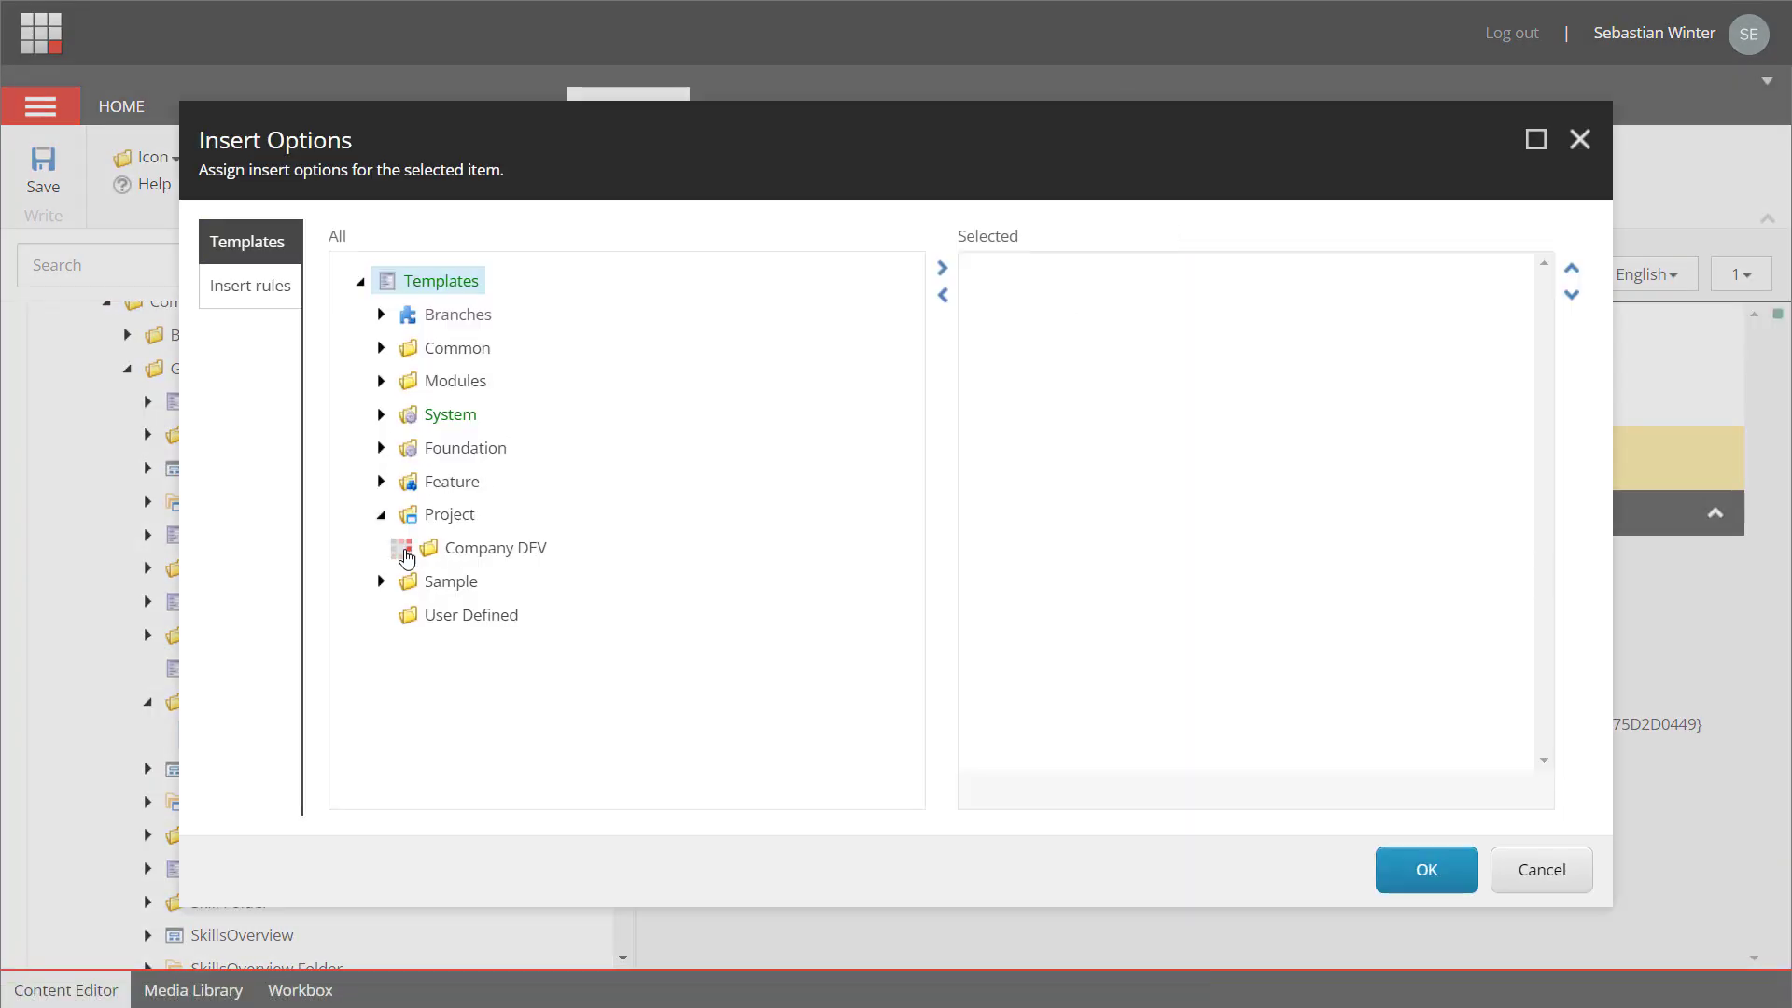
{"action": "scroll", "coordinate": [588, 607], "scroll_direction": "down", "scroll_amount": 3}
{"action": "double_click", "coordinate": [559, 597]}
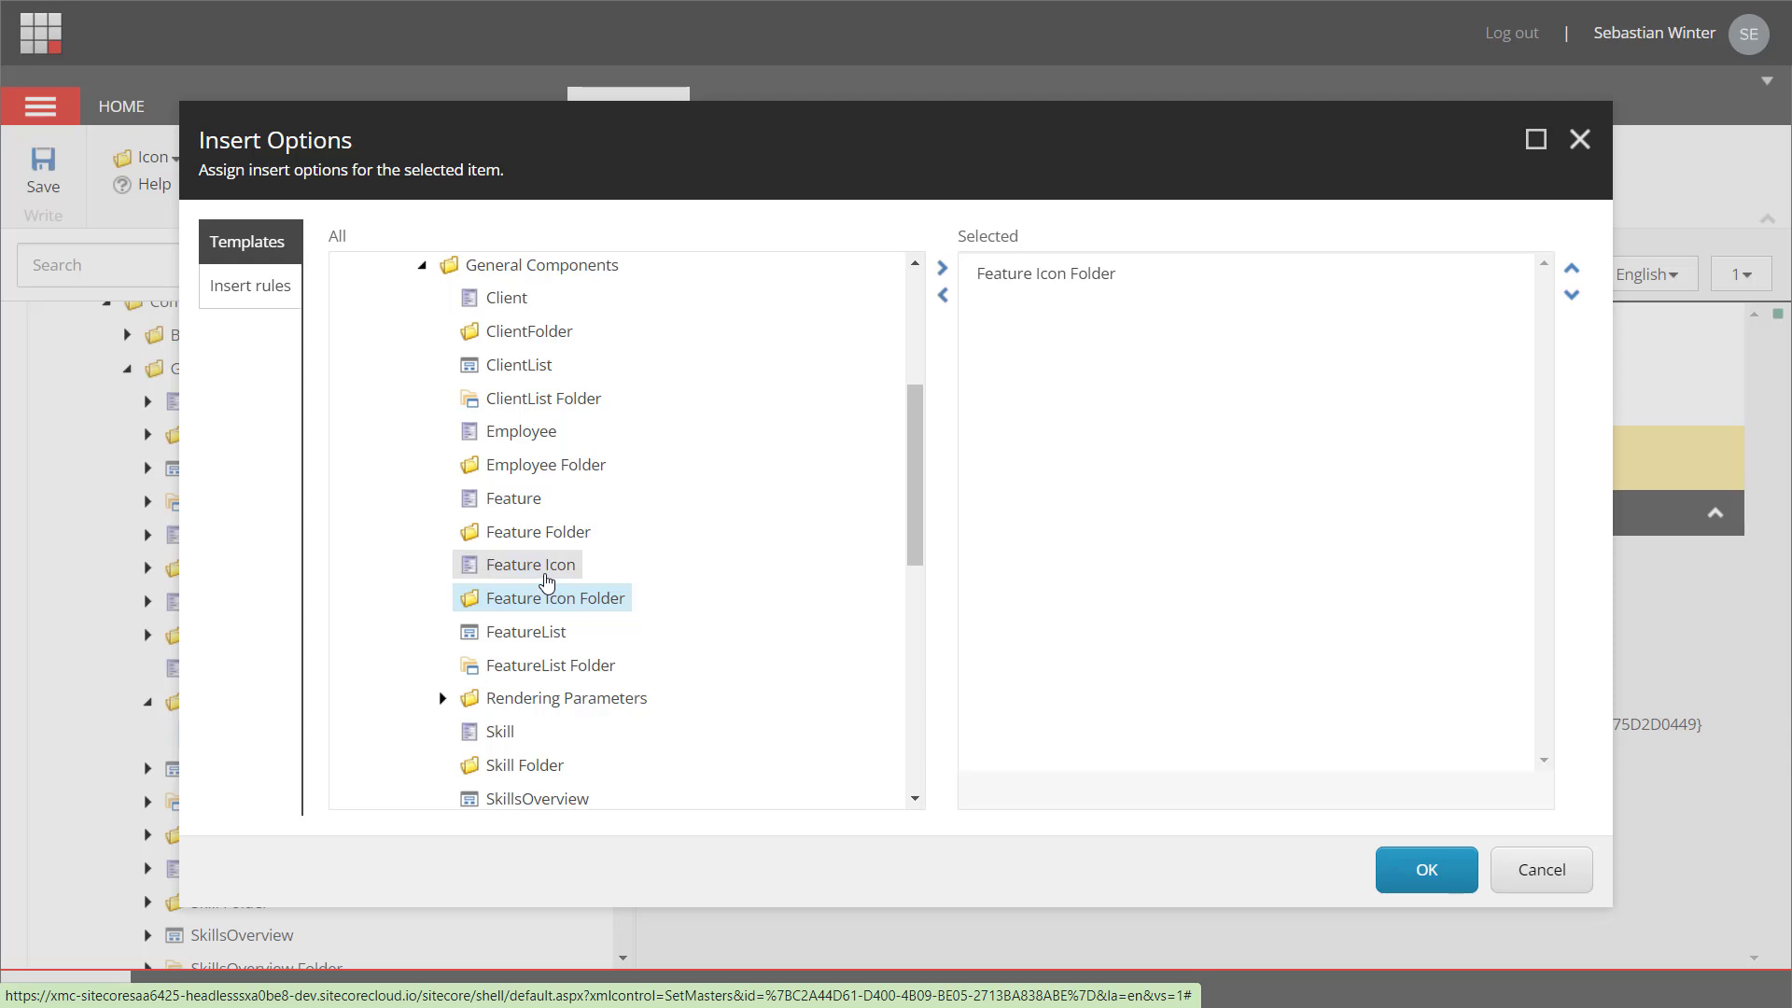
{"action": "double_click", "coordinate": [547, 577]}
{"action": "left_click", "coordinate": [1417, 878]}
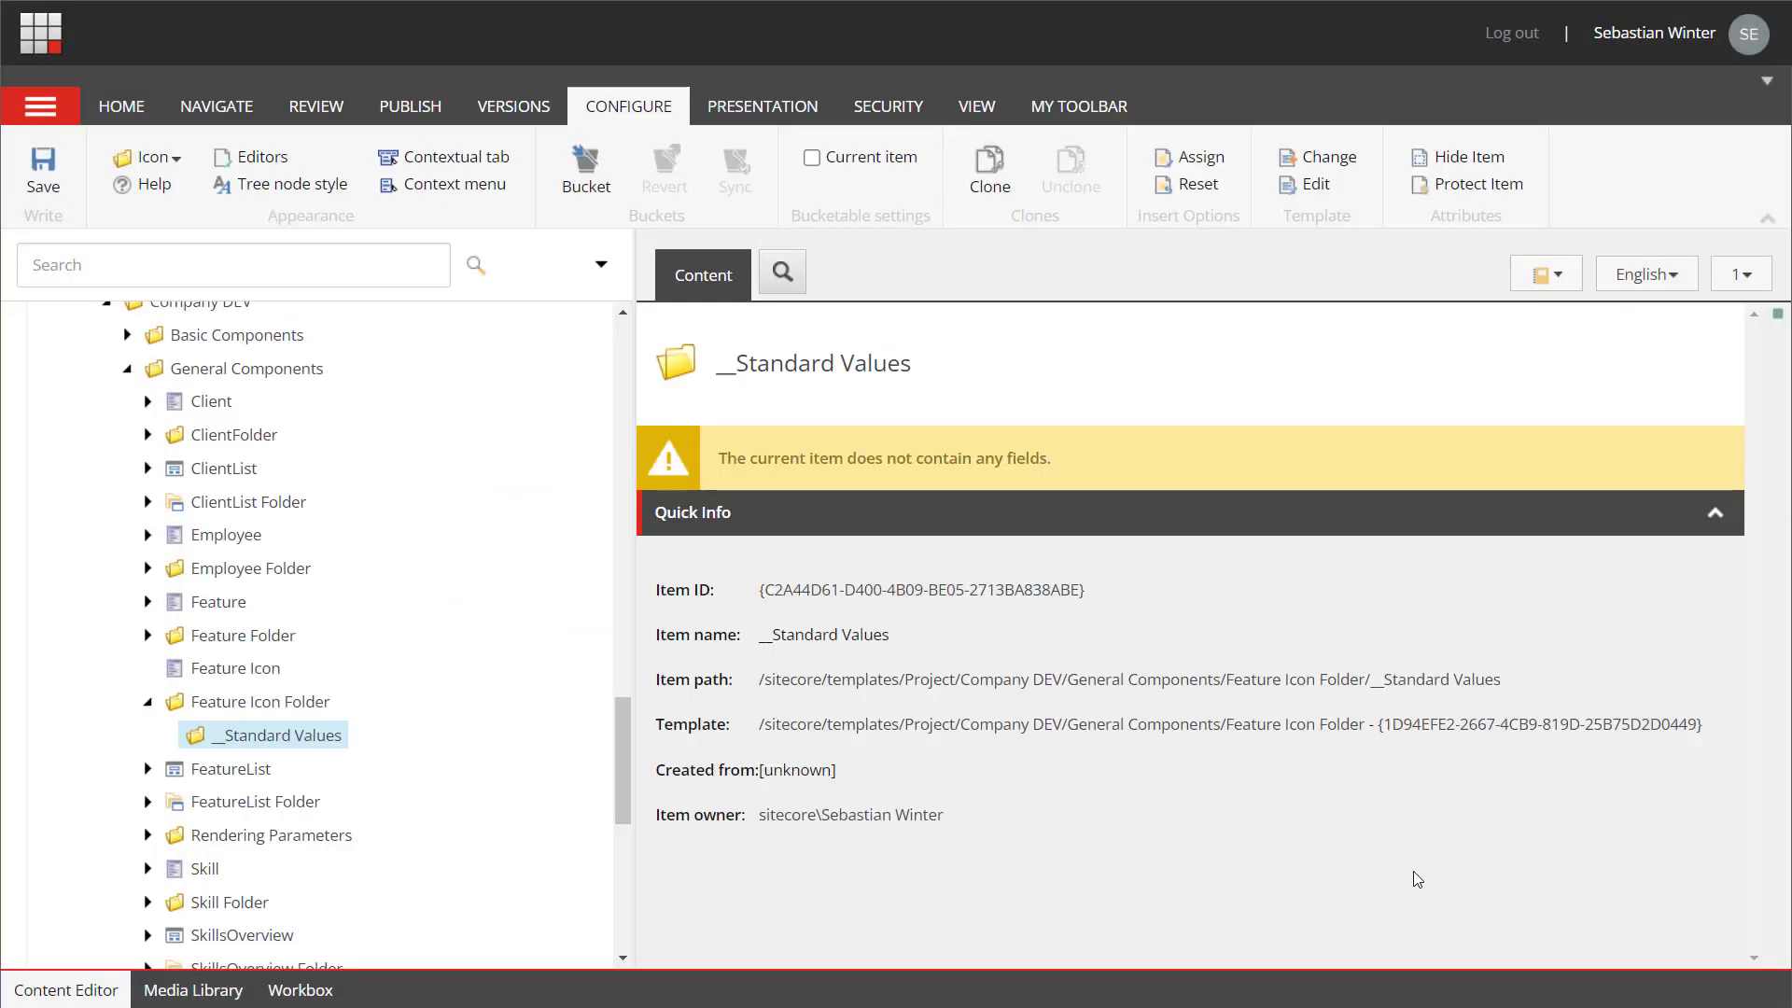
- Add a Feature Icon section with Single-Line Text fields Class and Hex Color to the Feature Icon template, and save it
{"action": "left_click", "coordinate": [235, 667]}
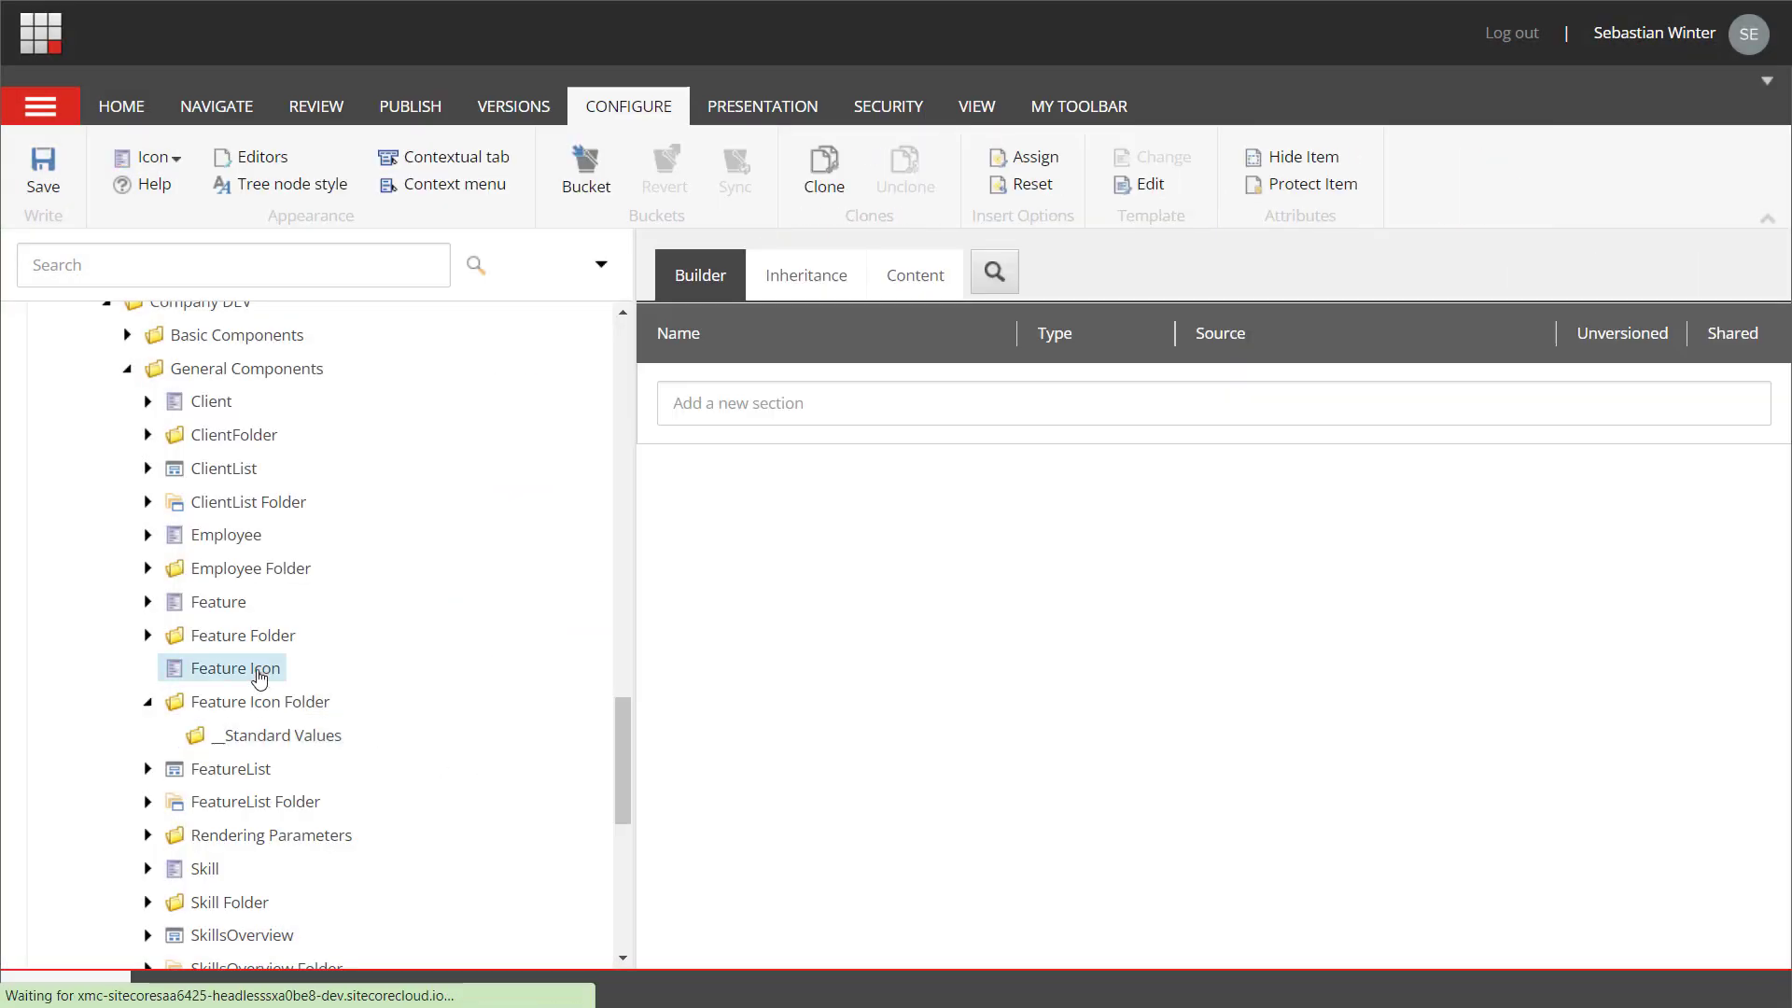
{"action": "left_click", "coordinate": [694, 410]}
{"action": "type", "text": "Feature Icon"}
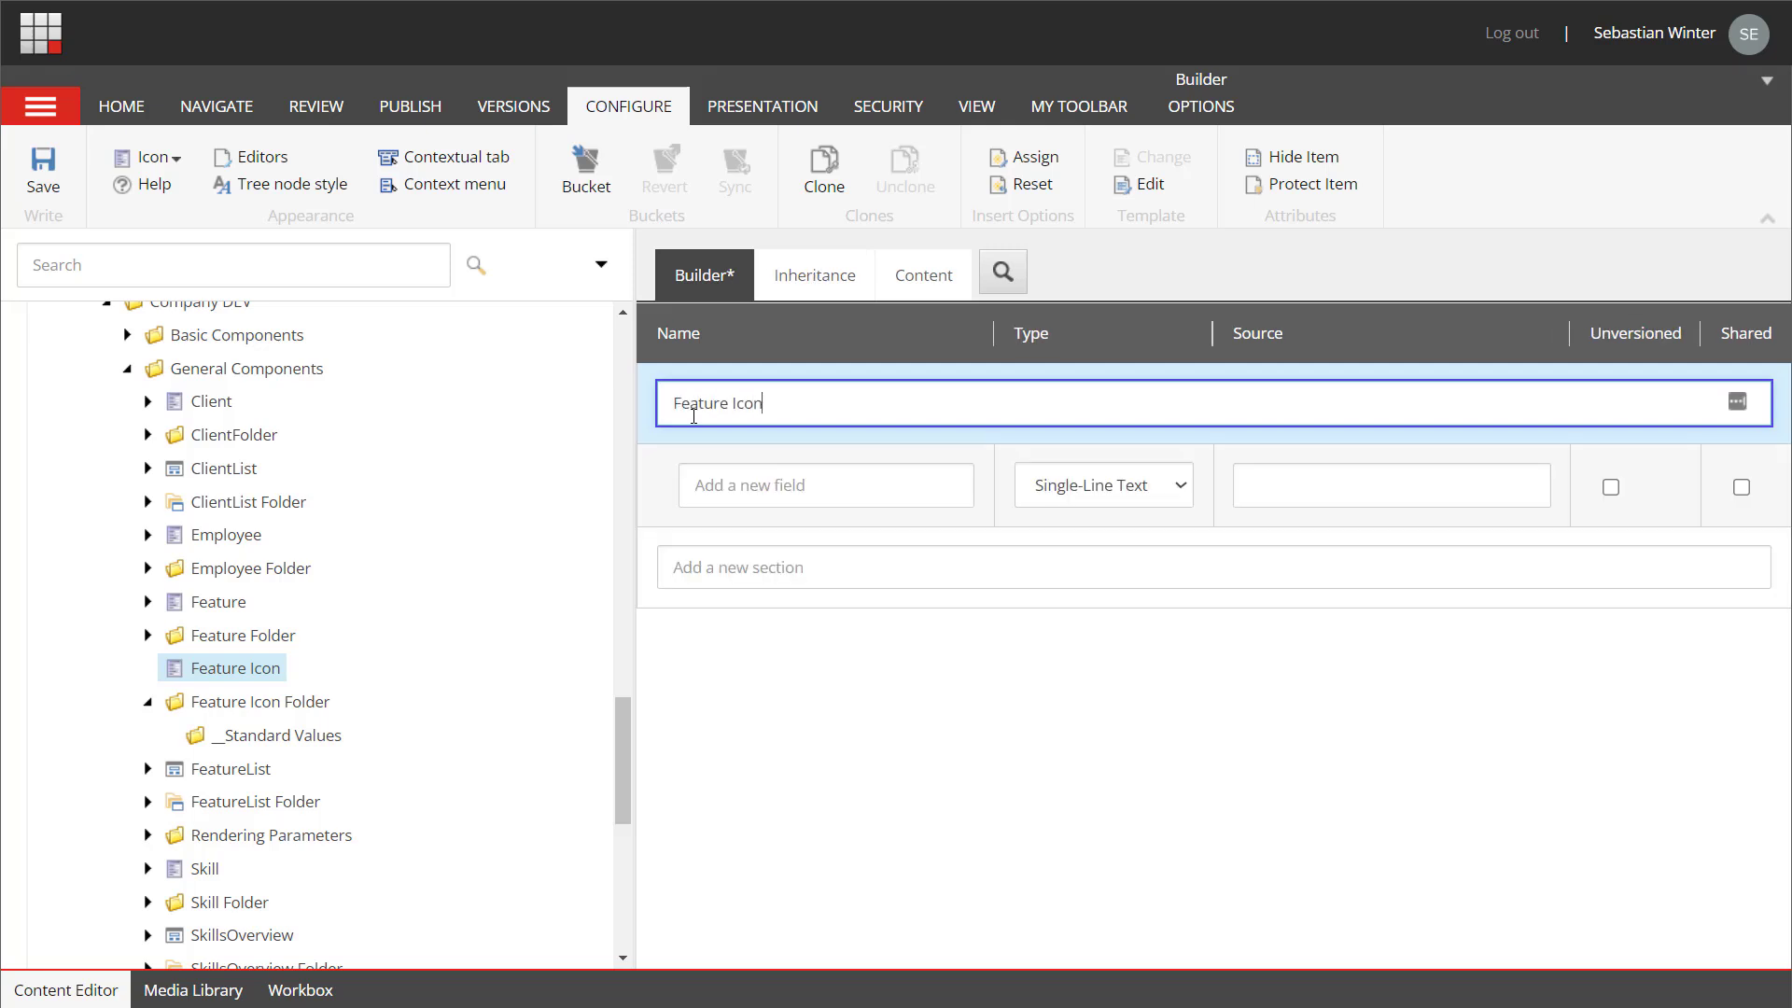
{"action": "left_click", "coordinate": [756, 473]}
{"action": "type", "text": "Class"}
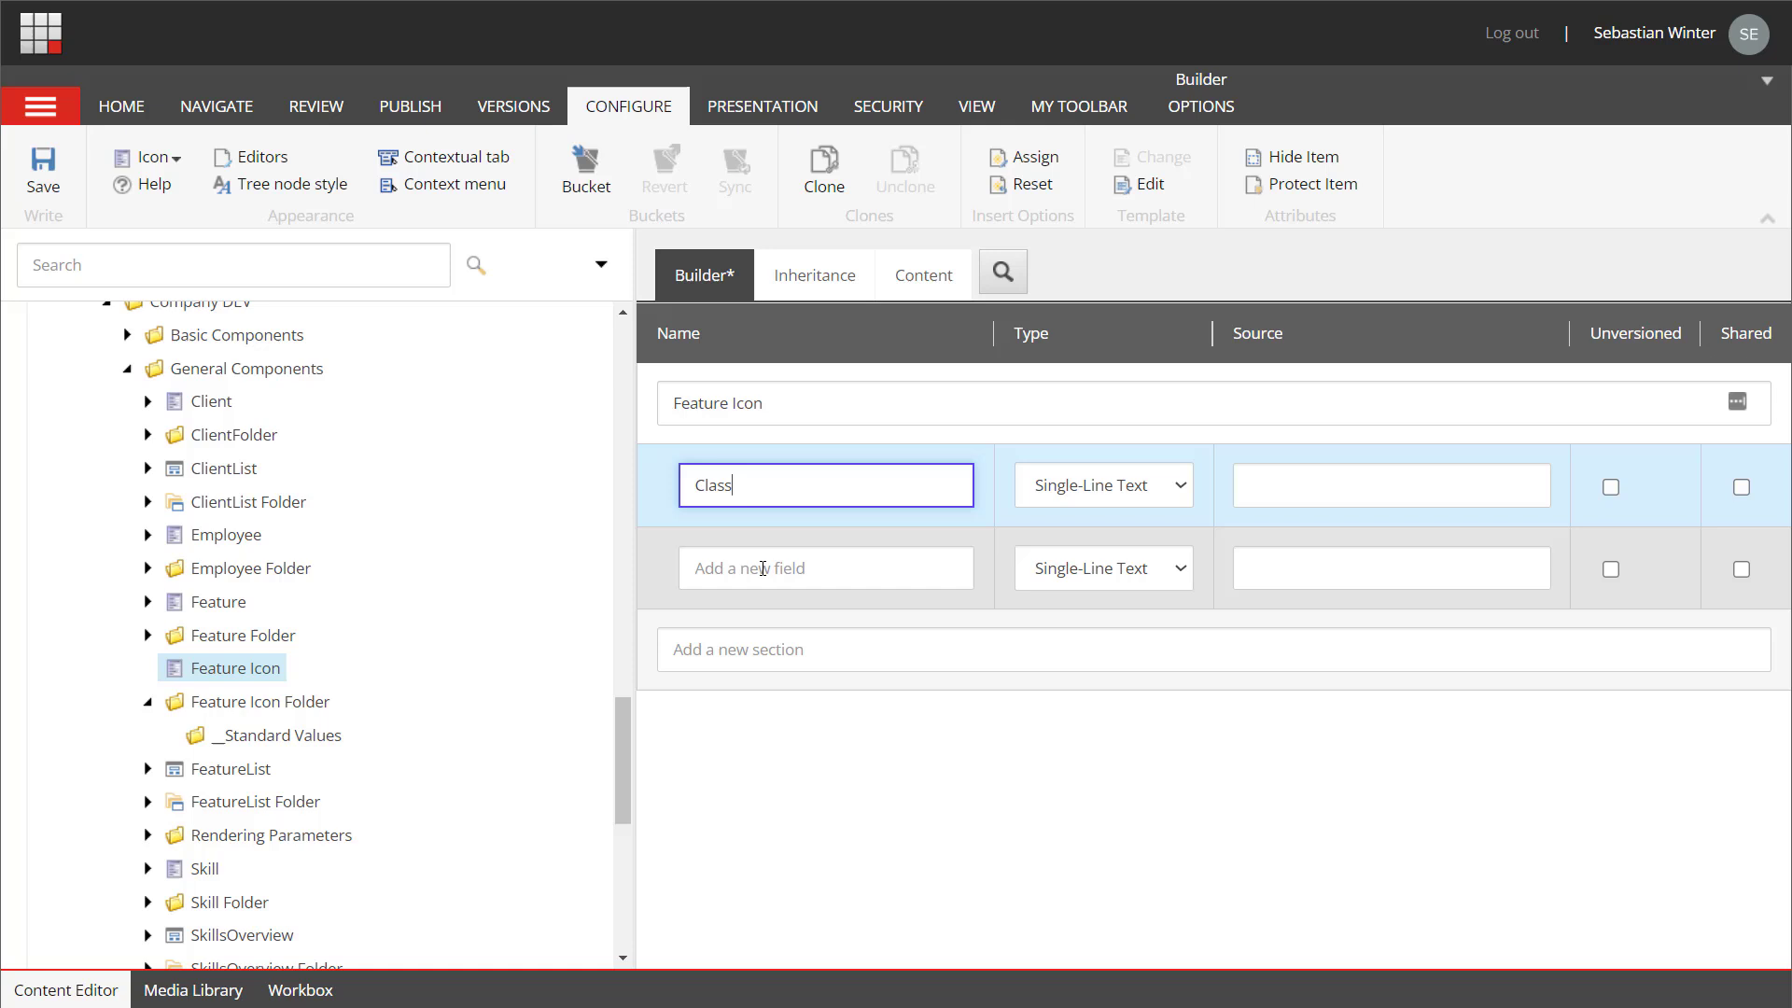
{"action": "left_click", "coordinate": [763, 569]}
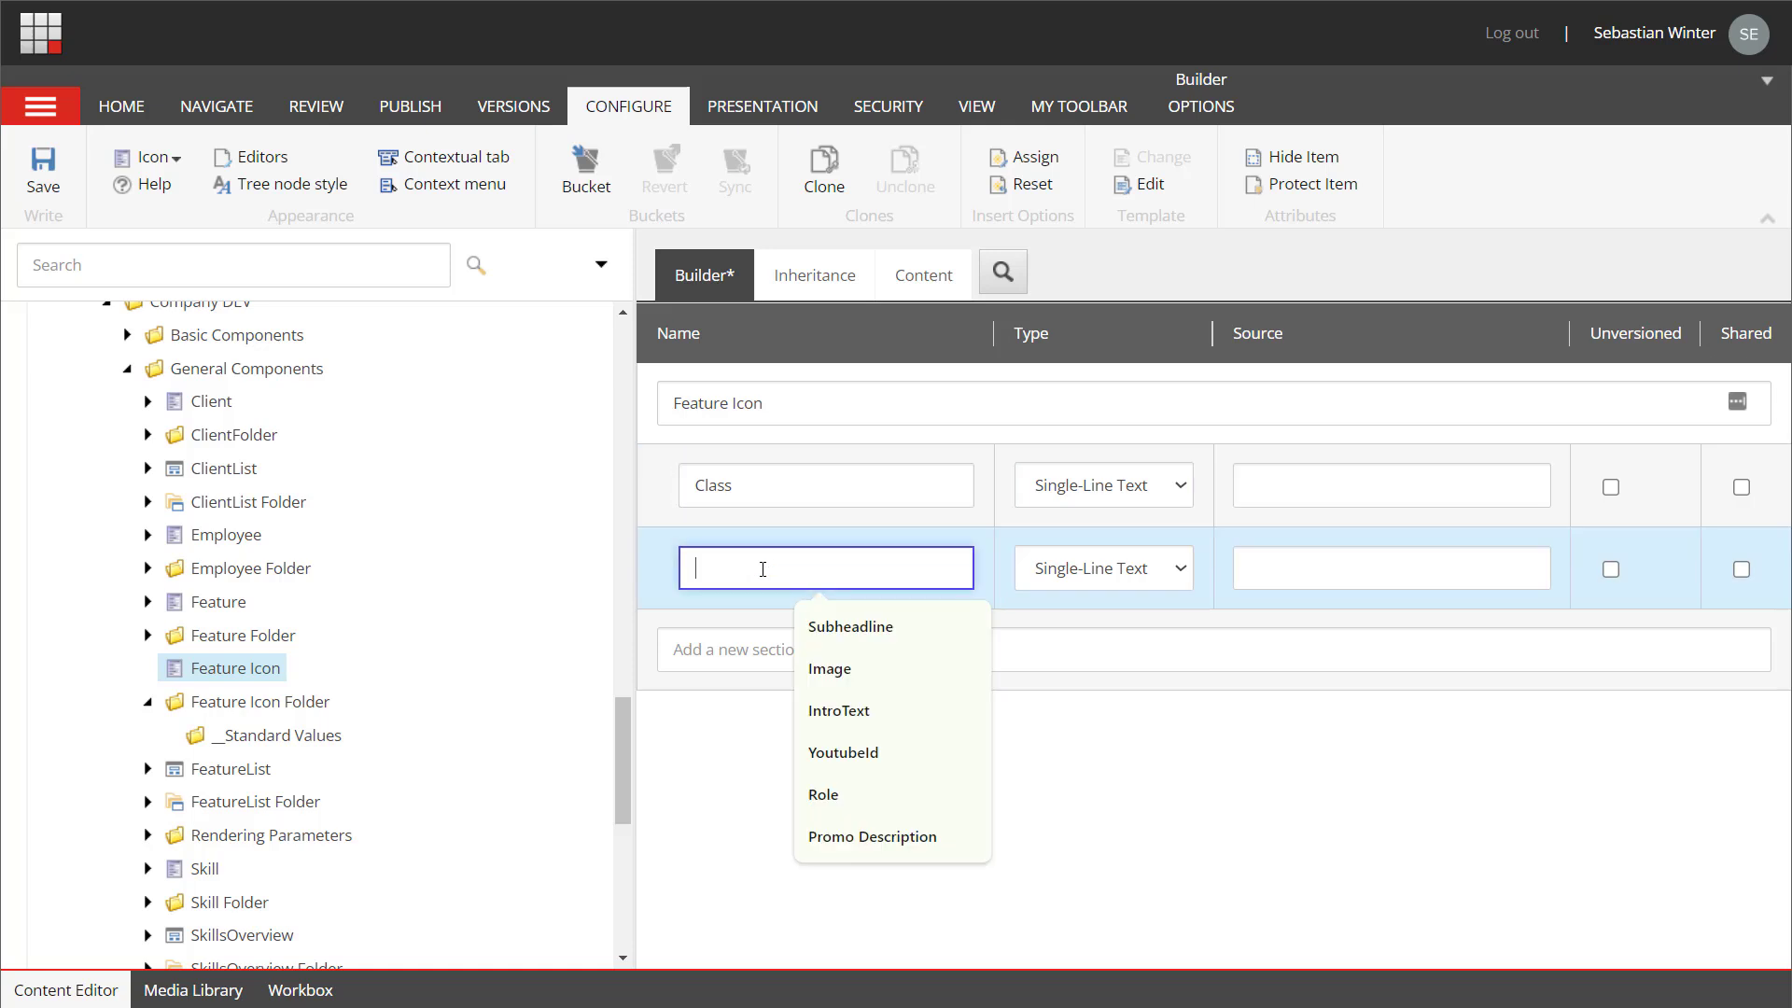
{"action": "type", "text": "Hex Color"}
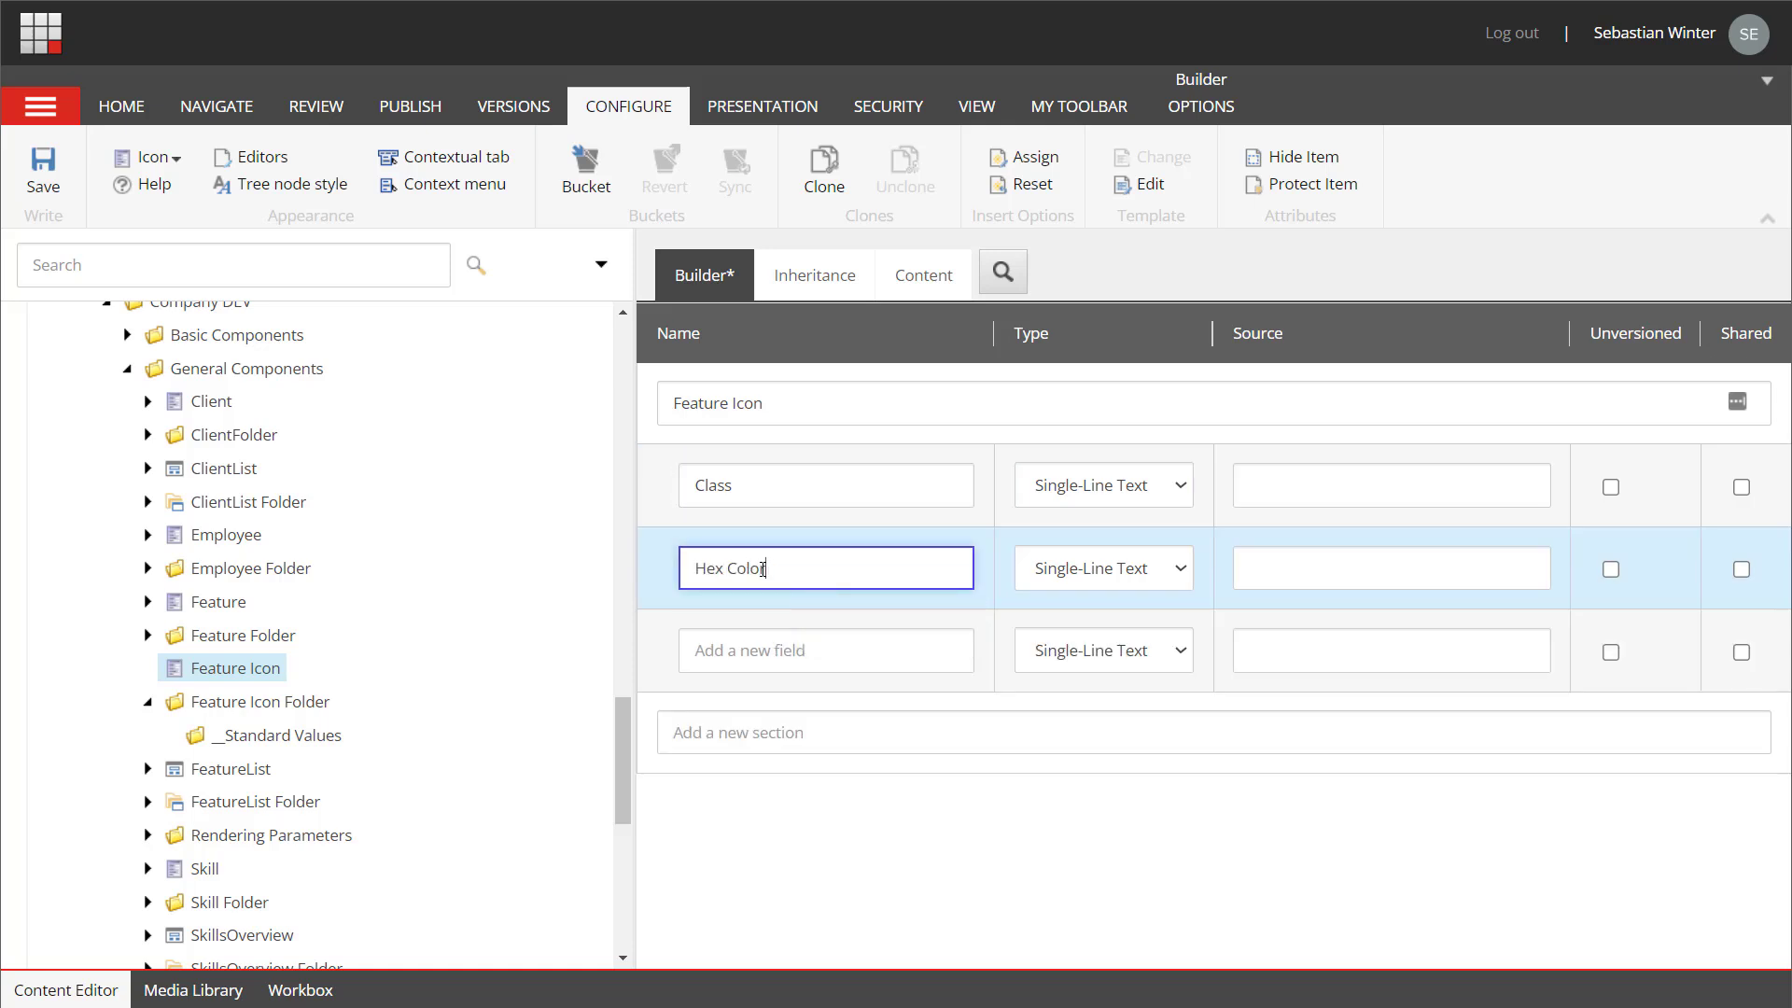
{"action": "left_click", "coordinate": [55, 190]}
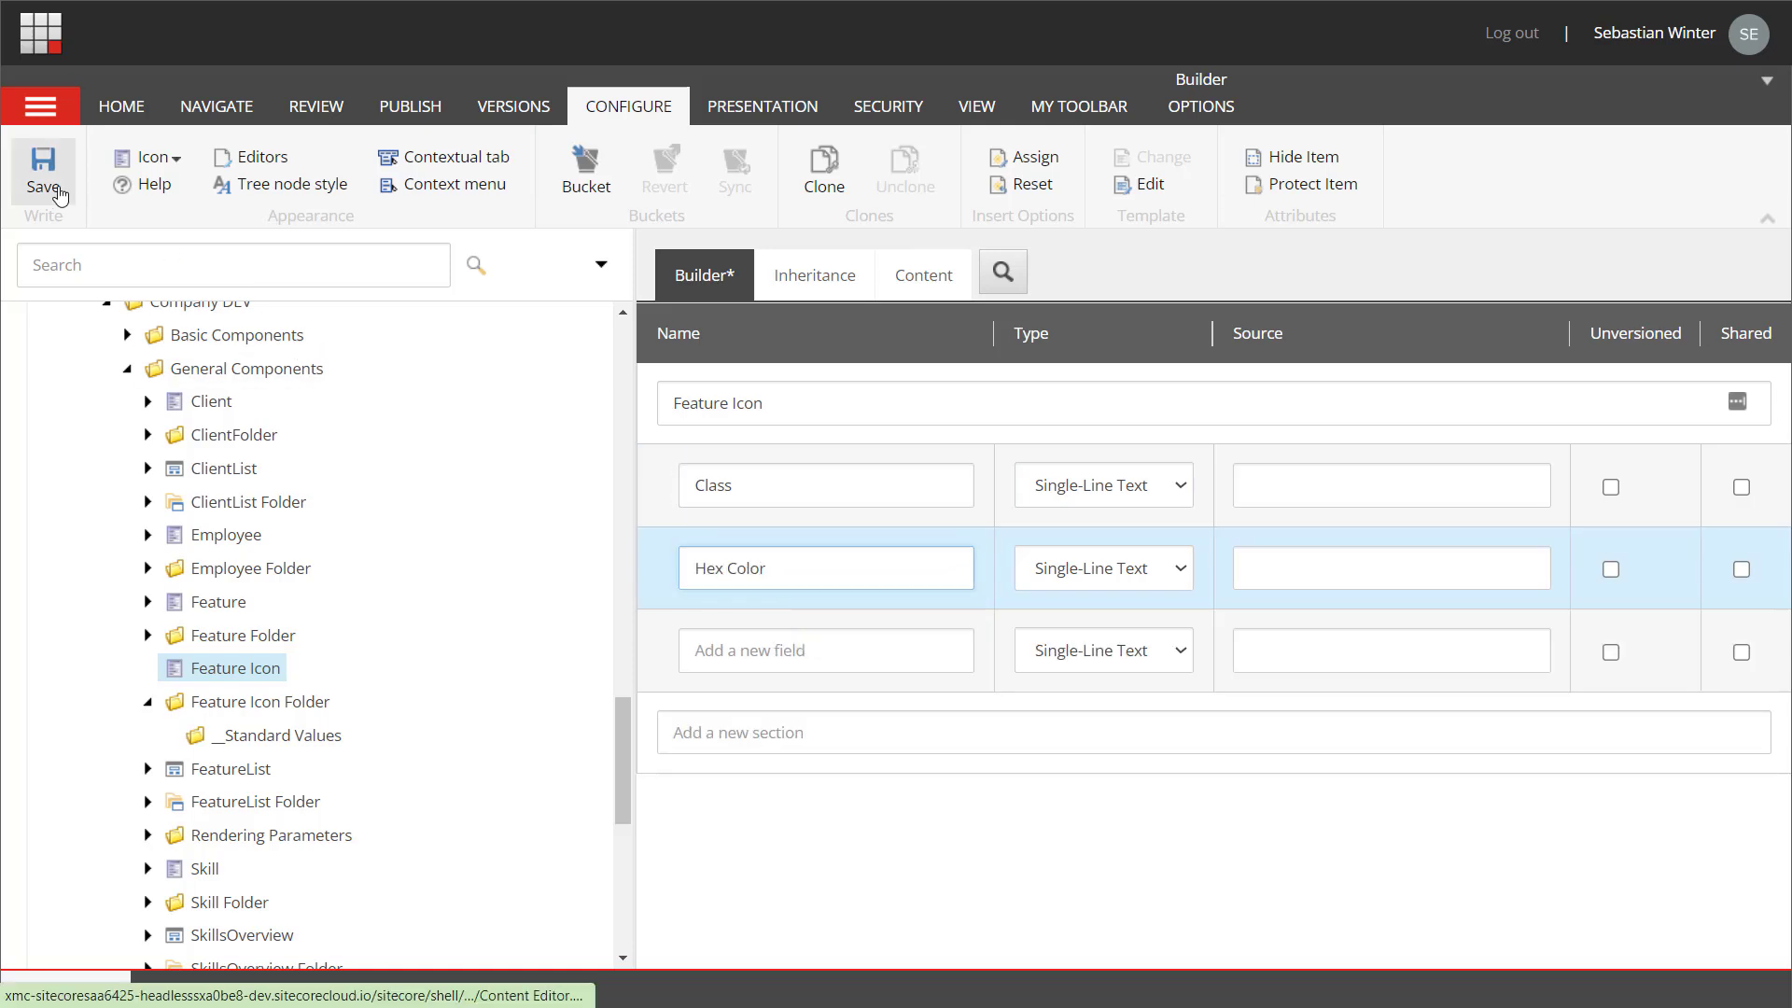
{"action": "left_click", "coordinate": [58, 193]}
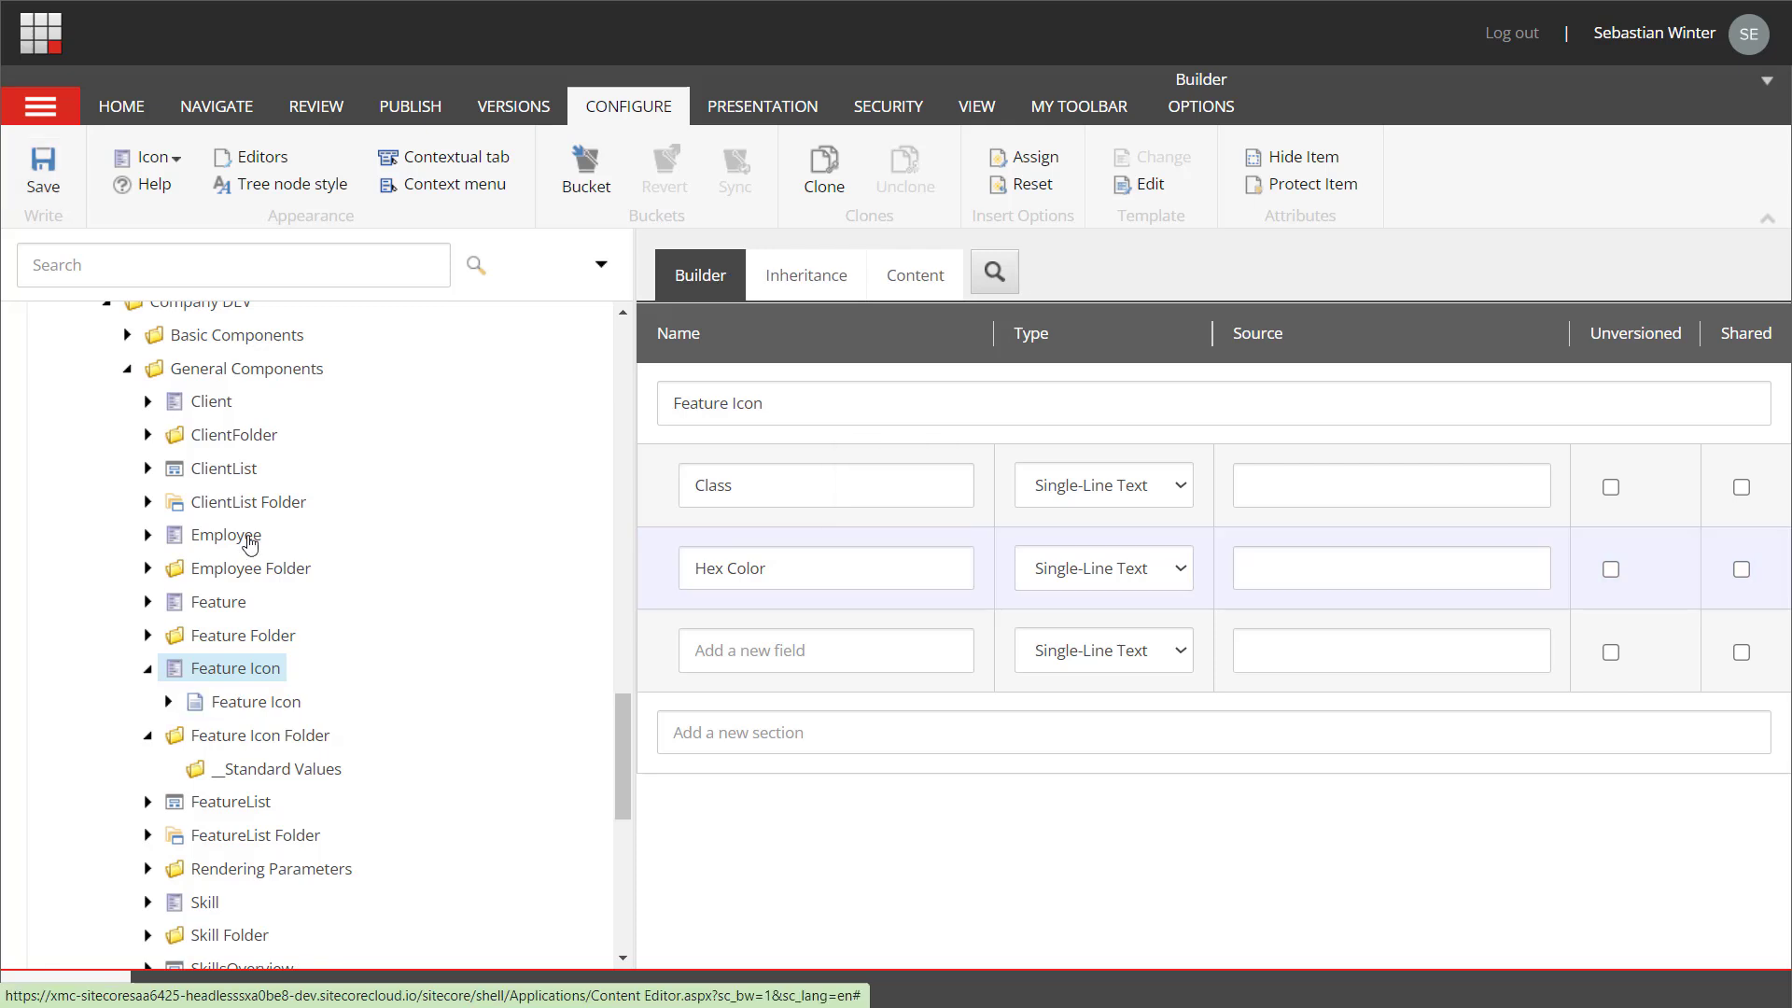
- Insert an item named Feature Icons from the Feature Icon Folder template under System/Settings/Project/Company Dev/General Components
{"action": "left_click", "coordinate": [65, 368]}
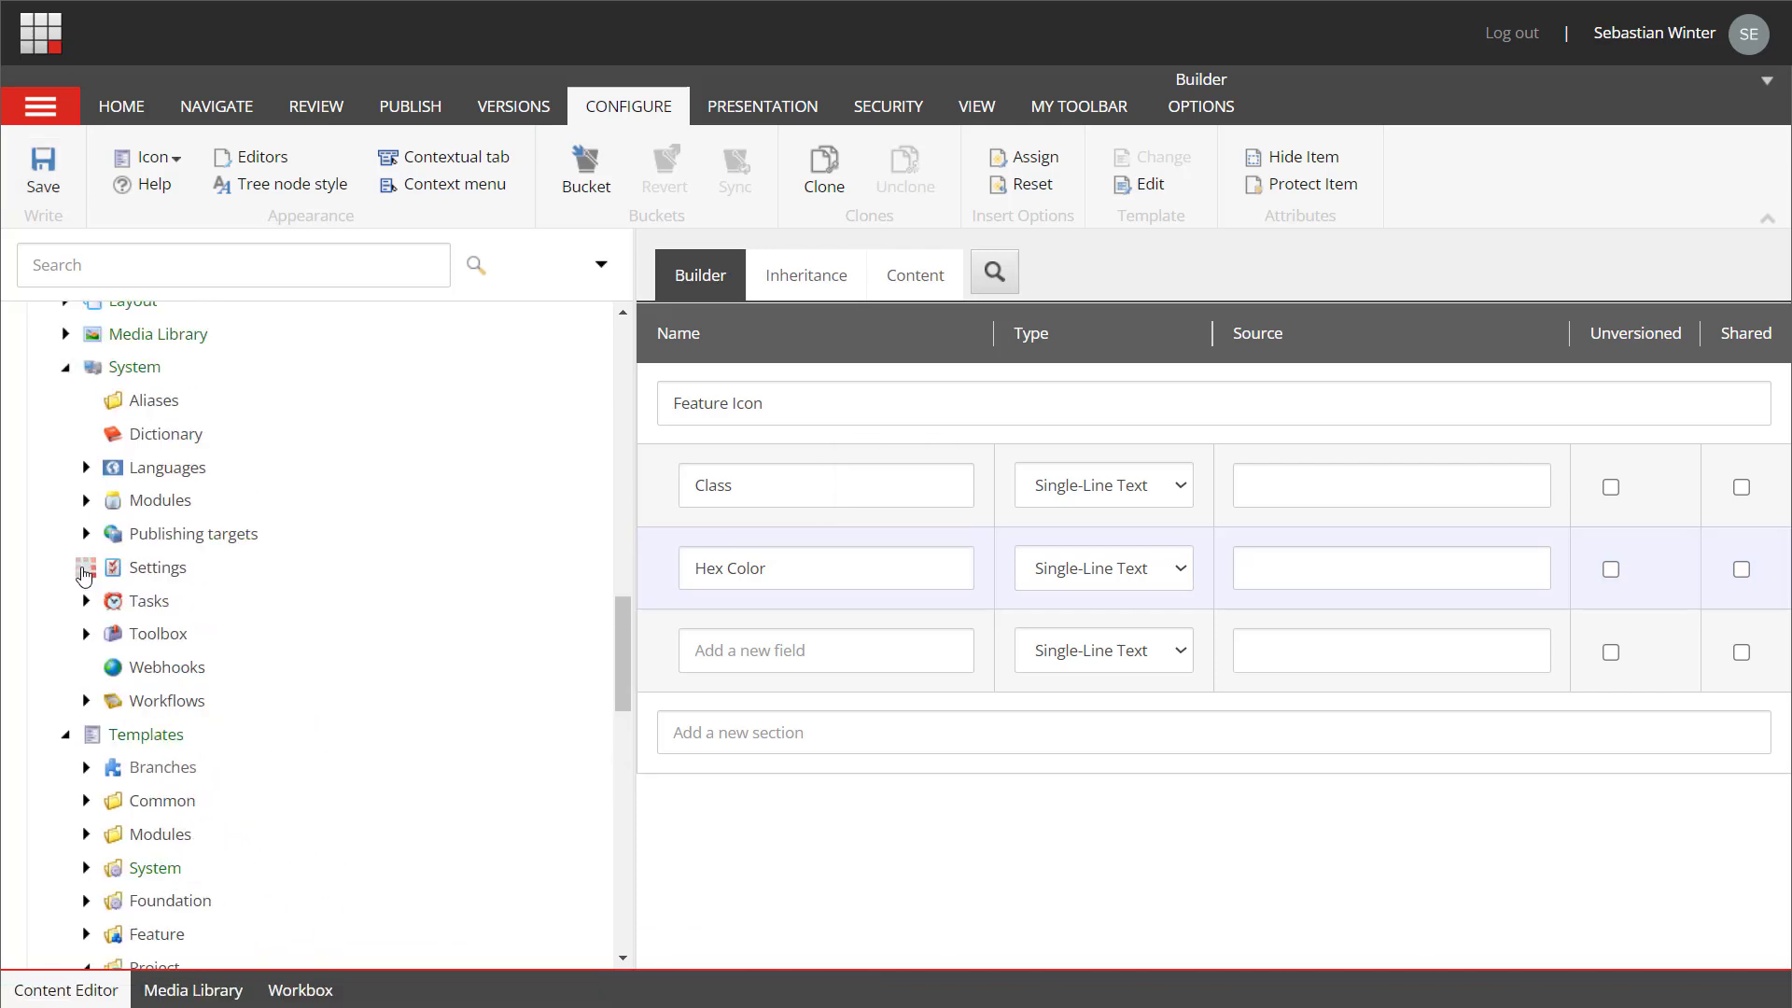
{"action": "left_click", "coordinate": [107, 796]}
{"action": "left_click", "coordinate": [127, 828]}
{"action": "scroll", "coordinate": [137, 789], "scroll_direction": "down", "scroll_amount": 1}
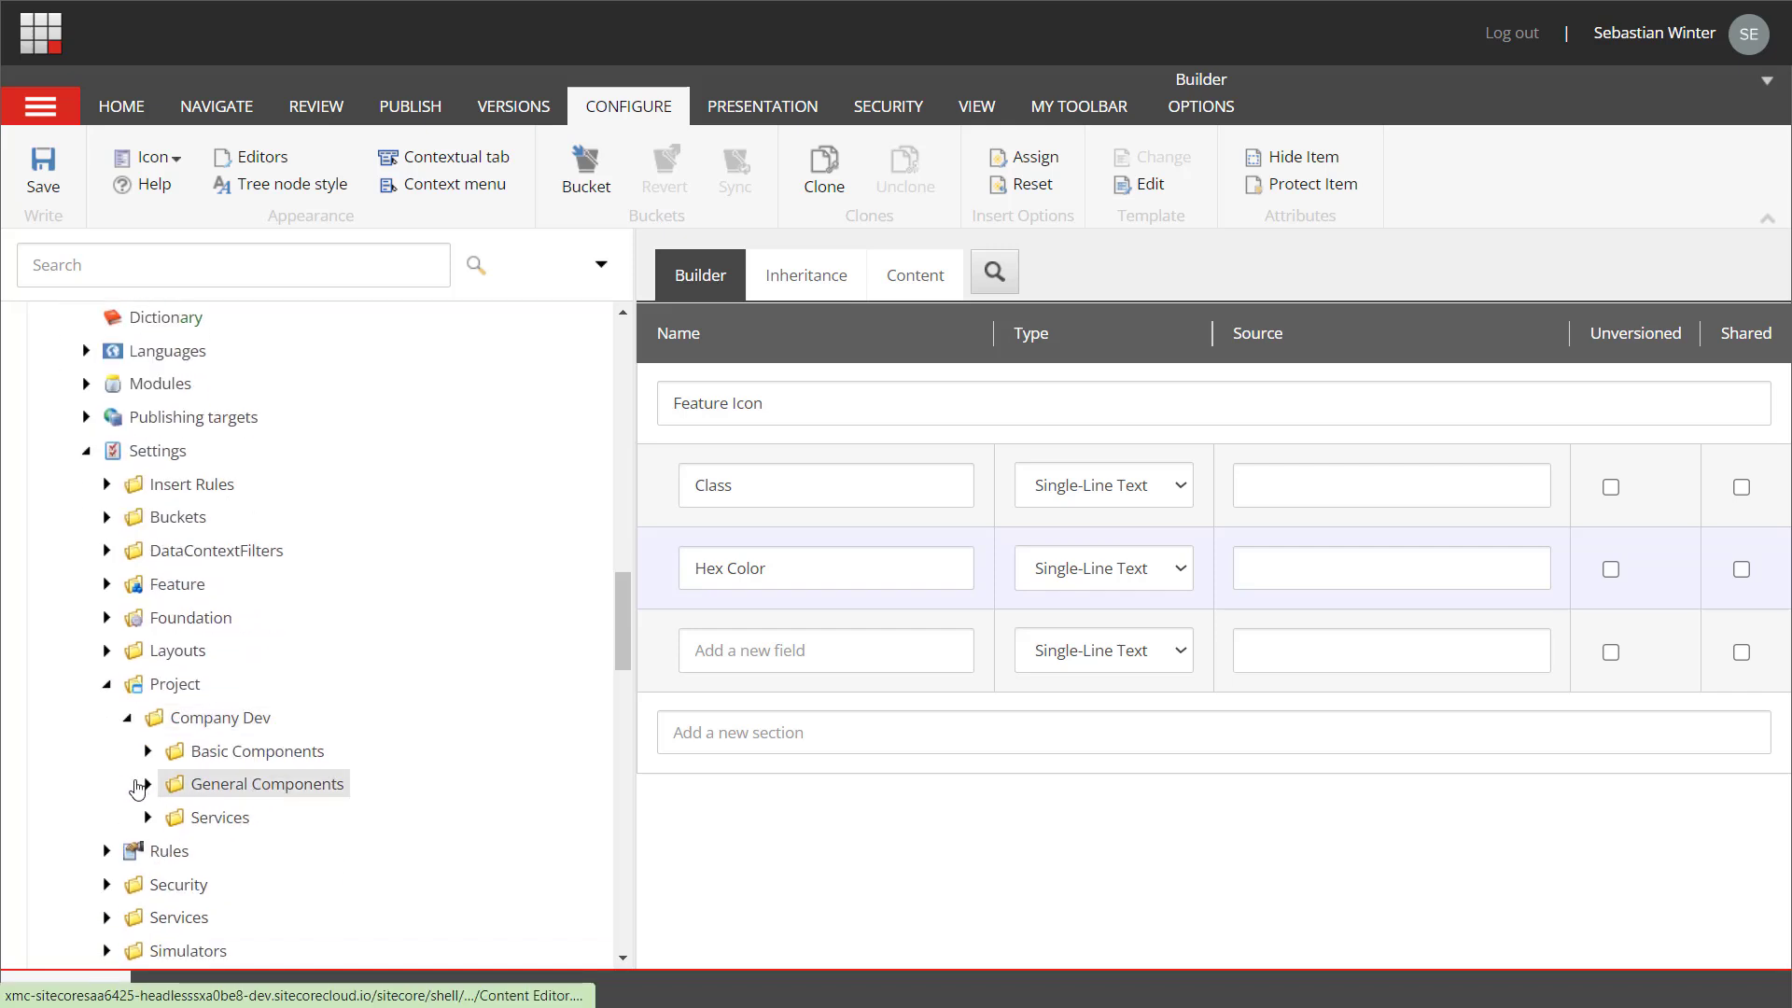
{"action": "left_click", "coordinate": [224, 784]}
{"action": "right_click", "coordinate": [266, 784]}
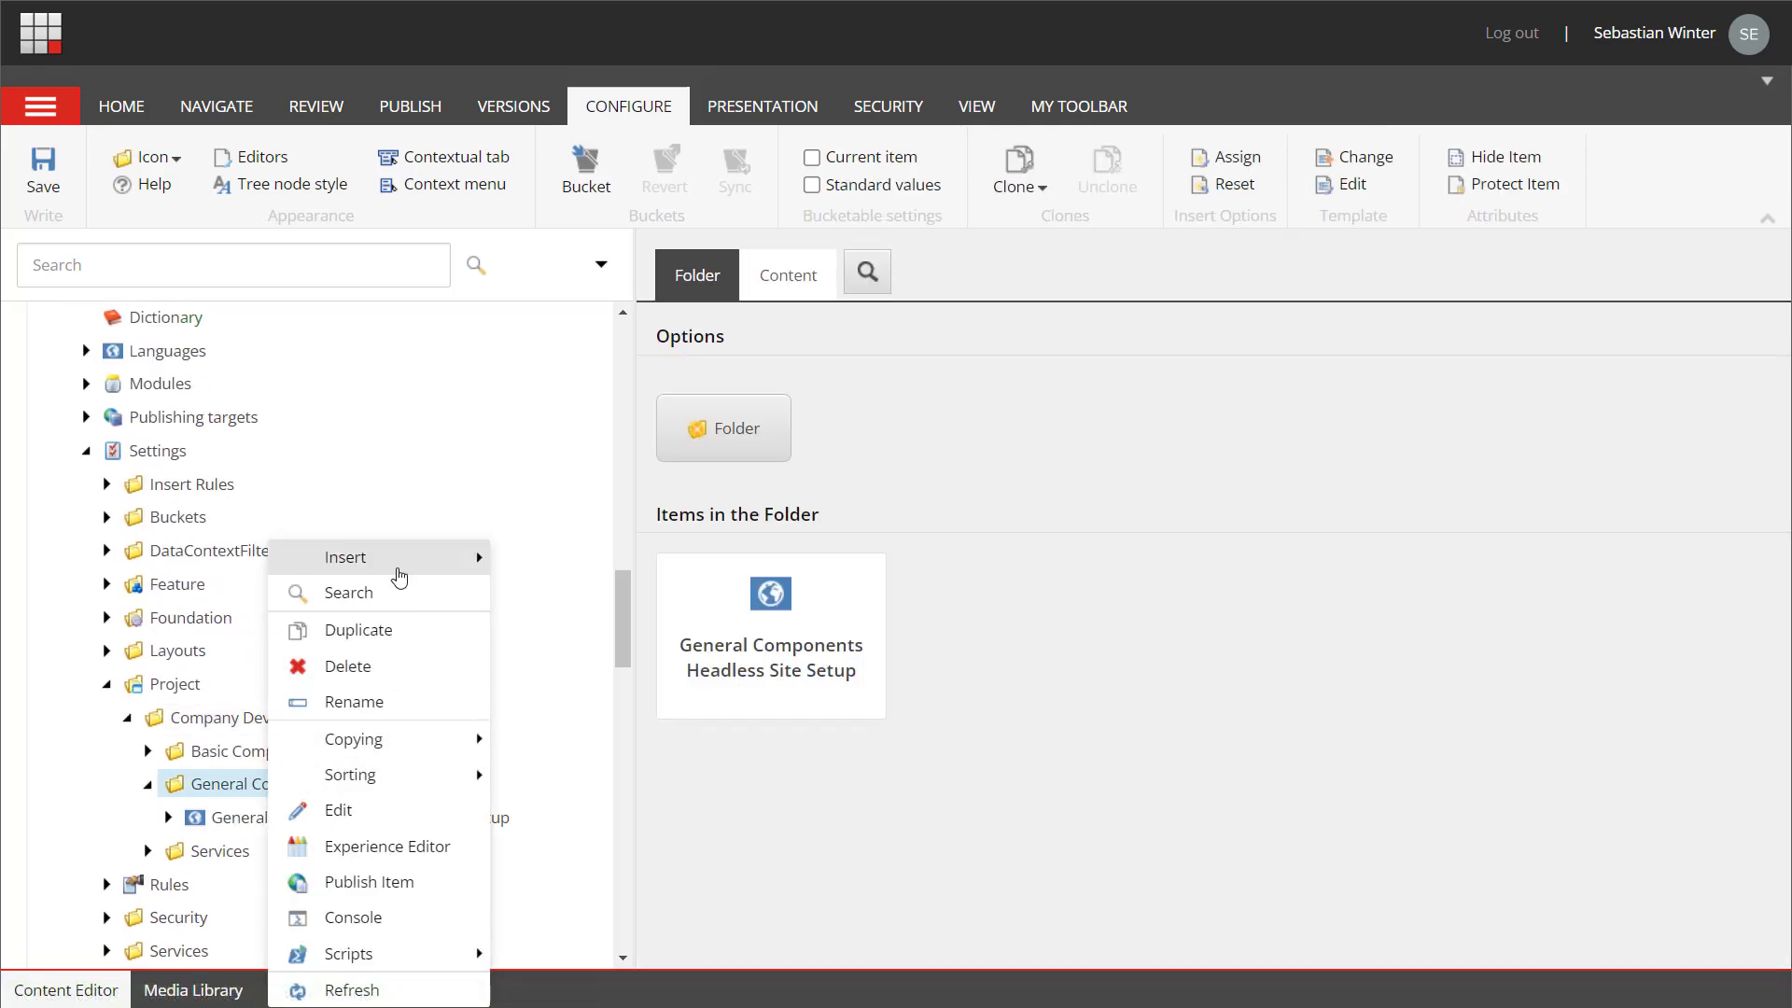
{"action": "mouse_move", "coordinate": [400, 576]}
{"action": "left_click", "coordinate": [559, 595]}
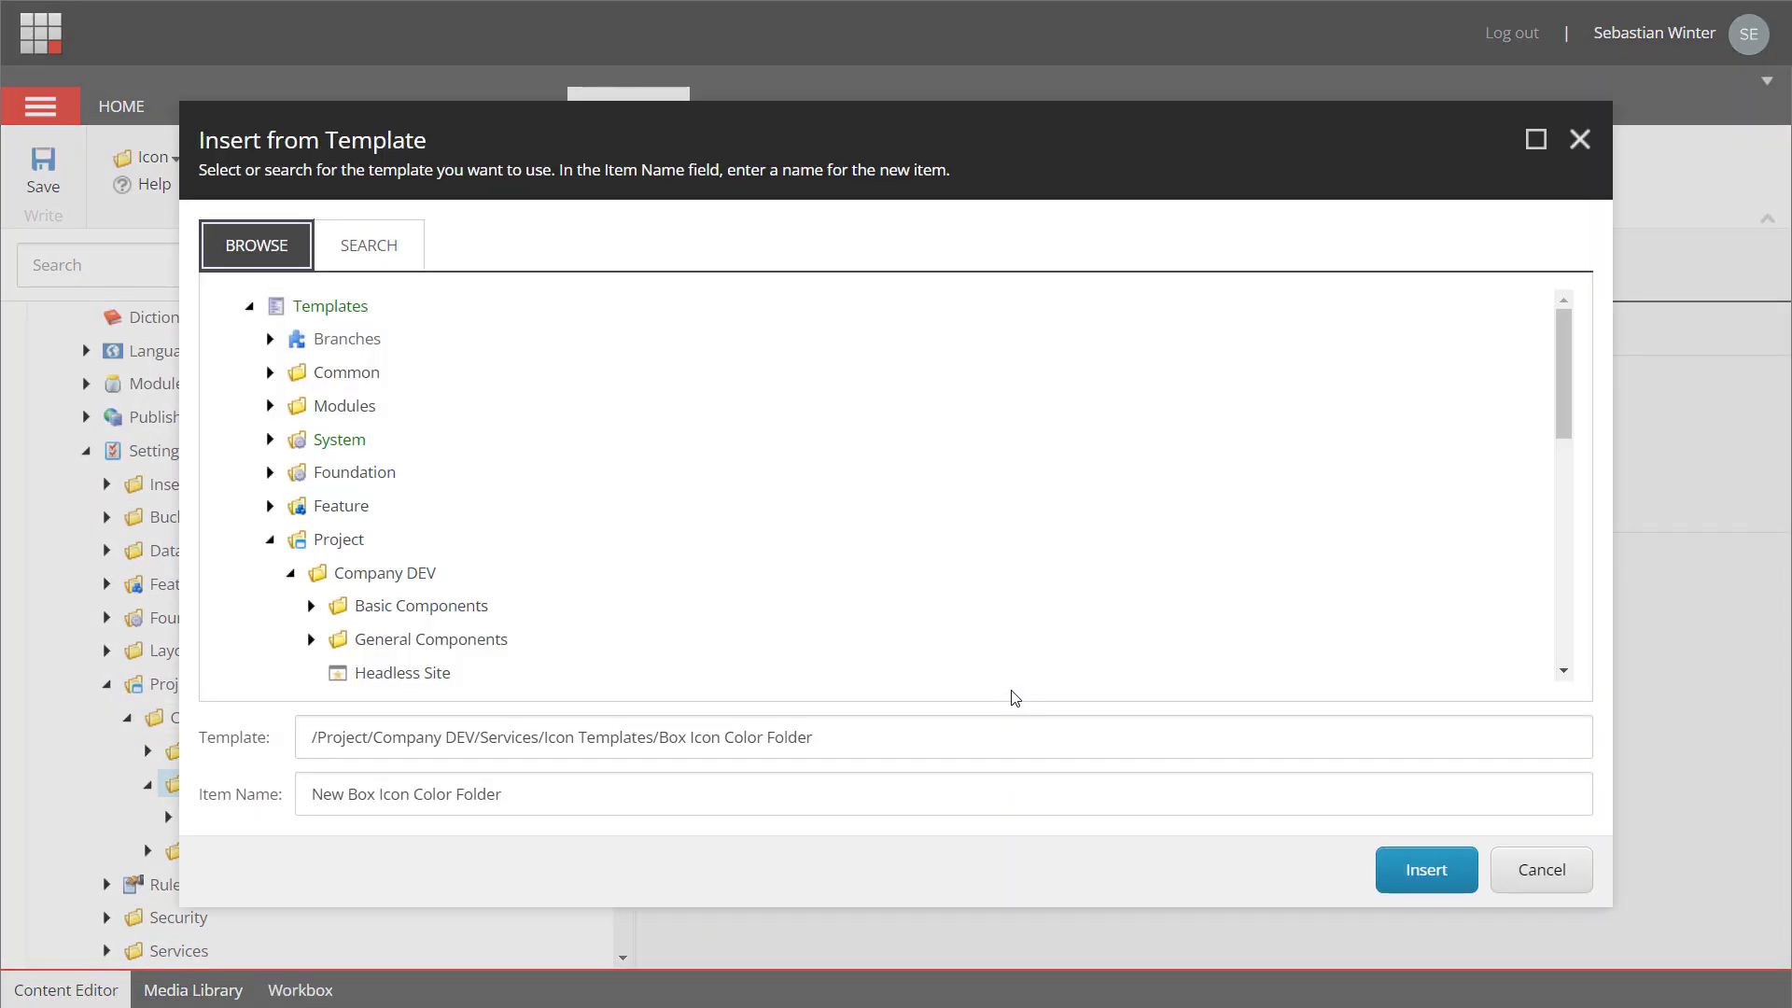
{"action": "left_click", "coordinate": [312, 640]}
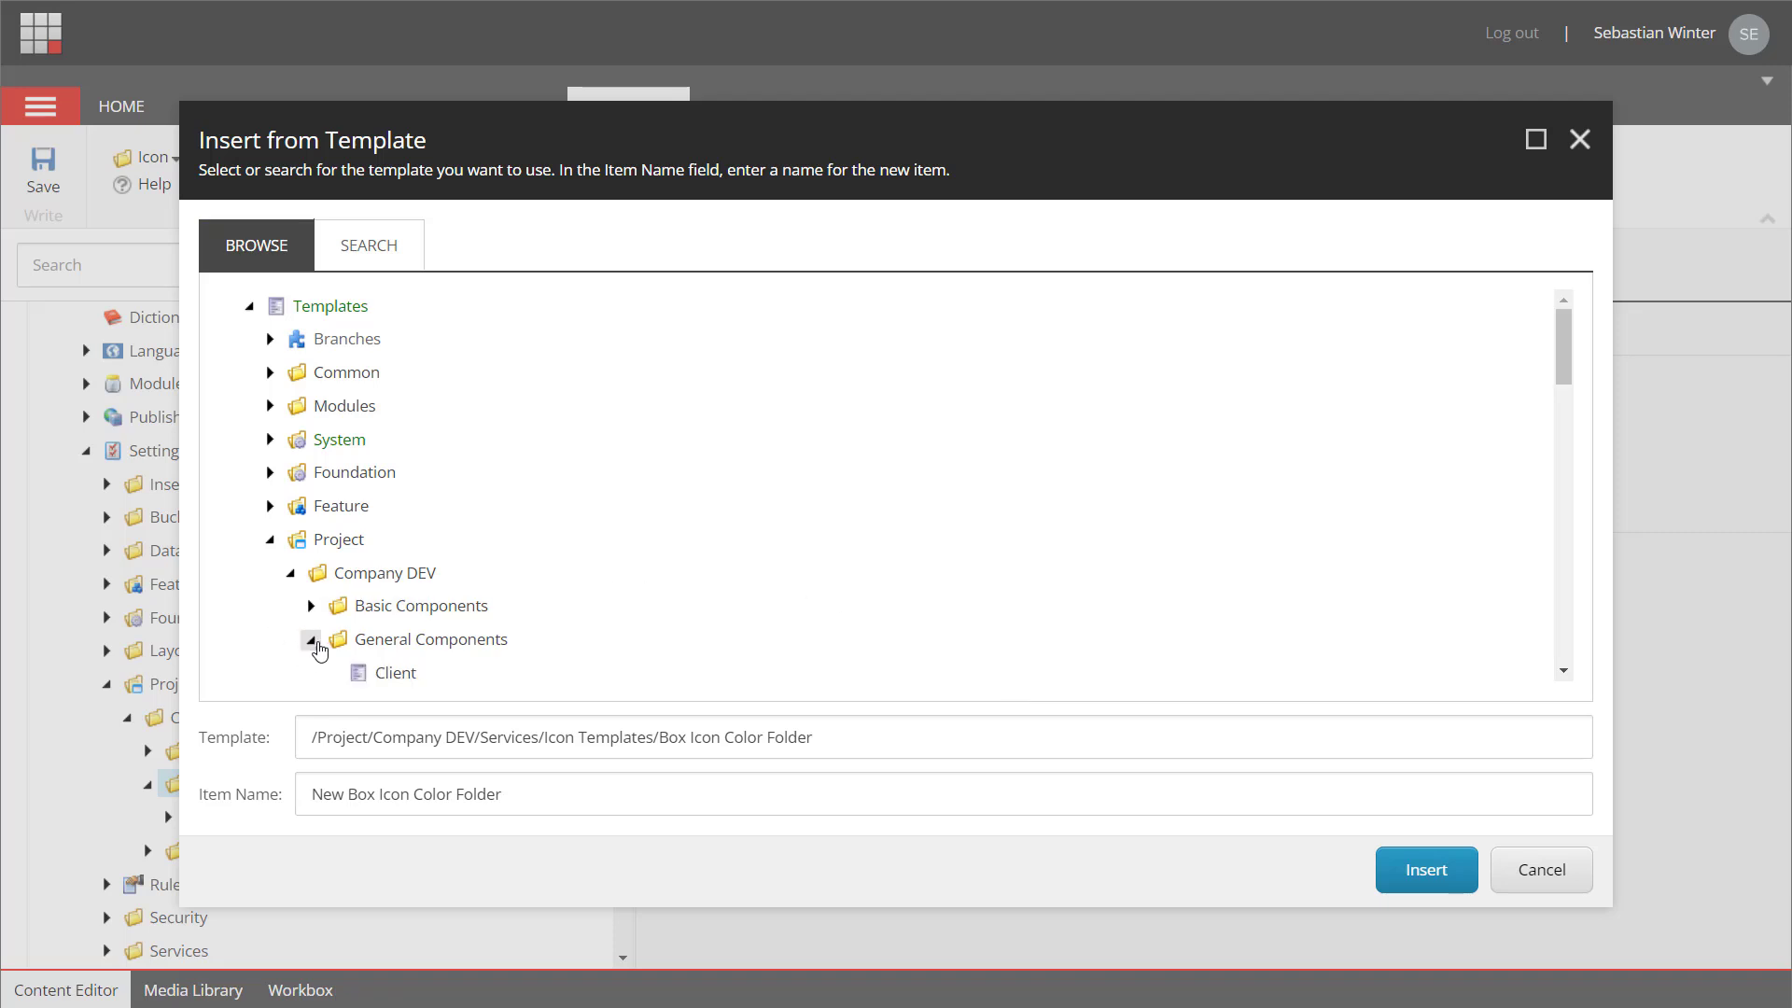
{"action": "scroll", "coordinate": [500, 560], "scroll_direction": "down", "scroll_amount": 5}
{"action": "left_click", "coordinate": [444, 389]}
{"action": "triple_click", "coordinate": [337, 794]}
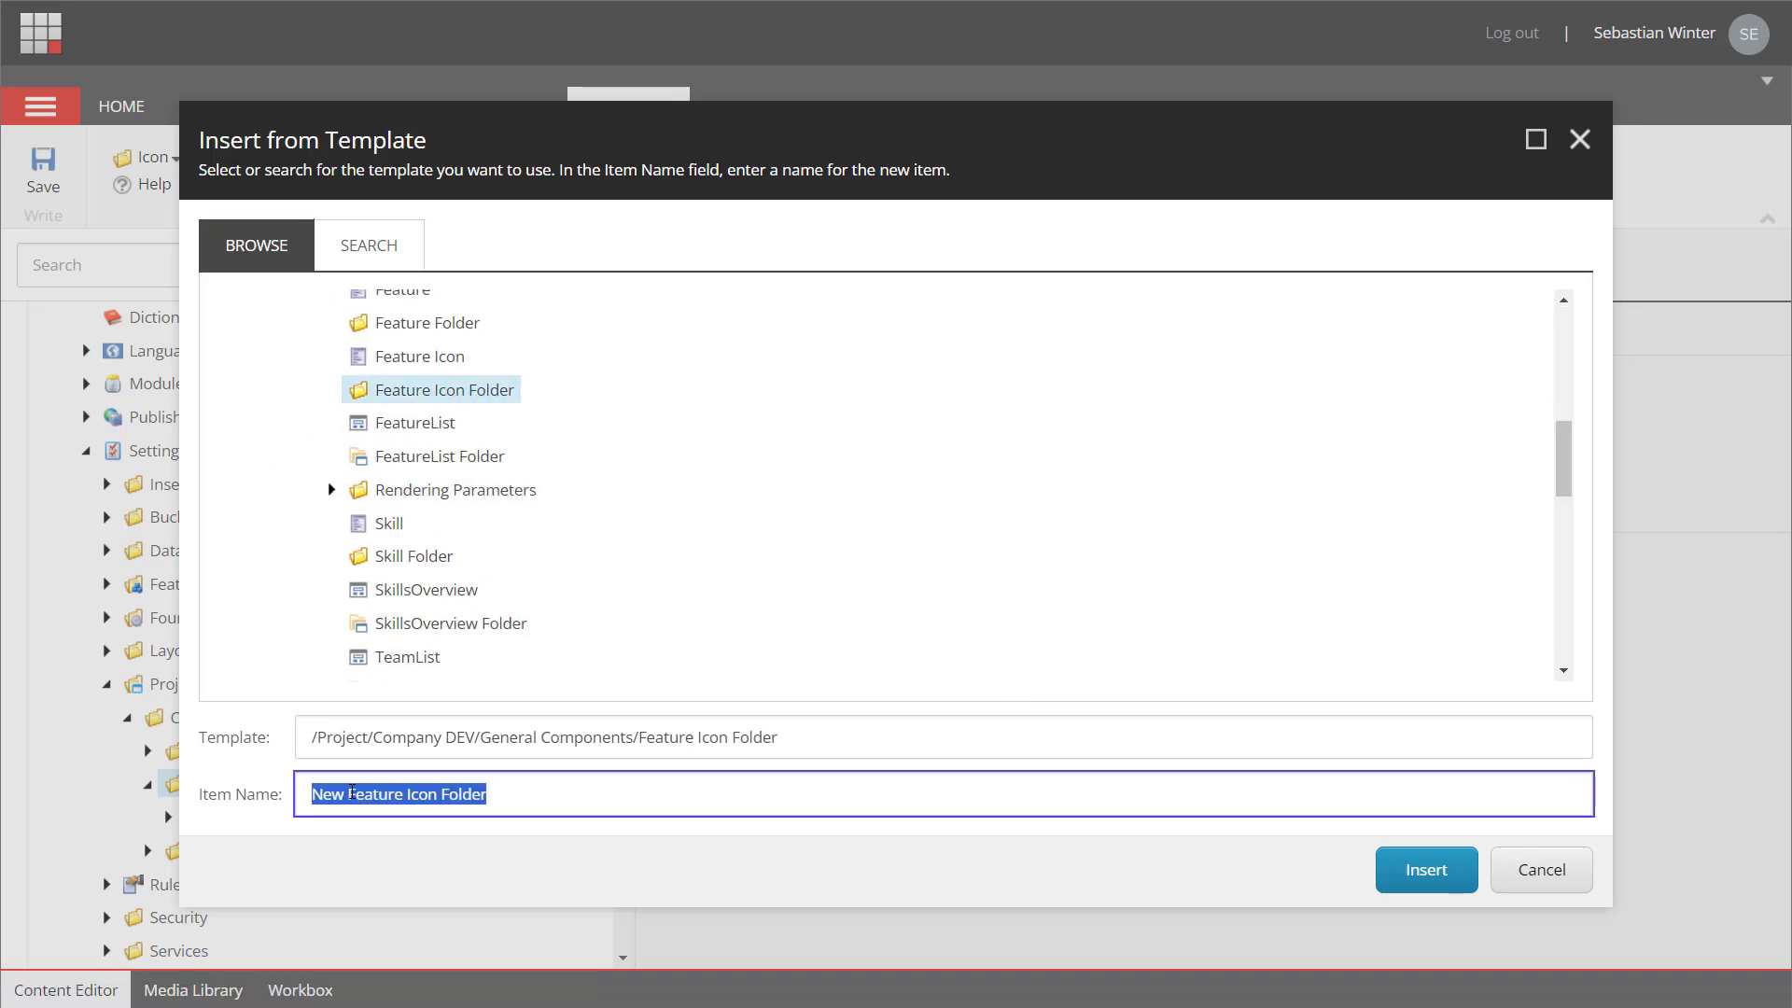
{"action": "left_click", "coordinate": [348, 794]}
{"action": "key", "text": "BackSpace"}
{"action": "key", "text": "BackSpace"}
{"action": "key", "text": "BackSpace"}
{"action": "key", "text": "BackSpace"}
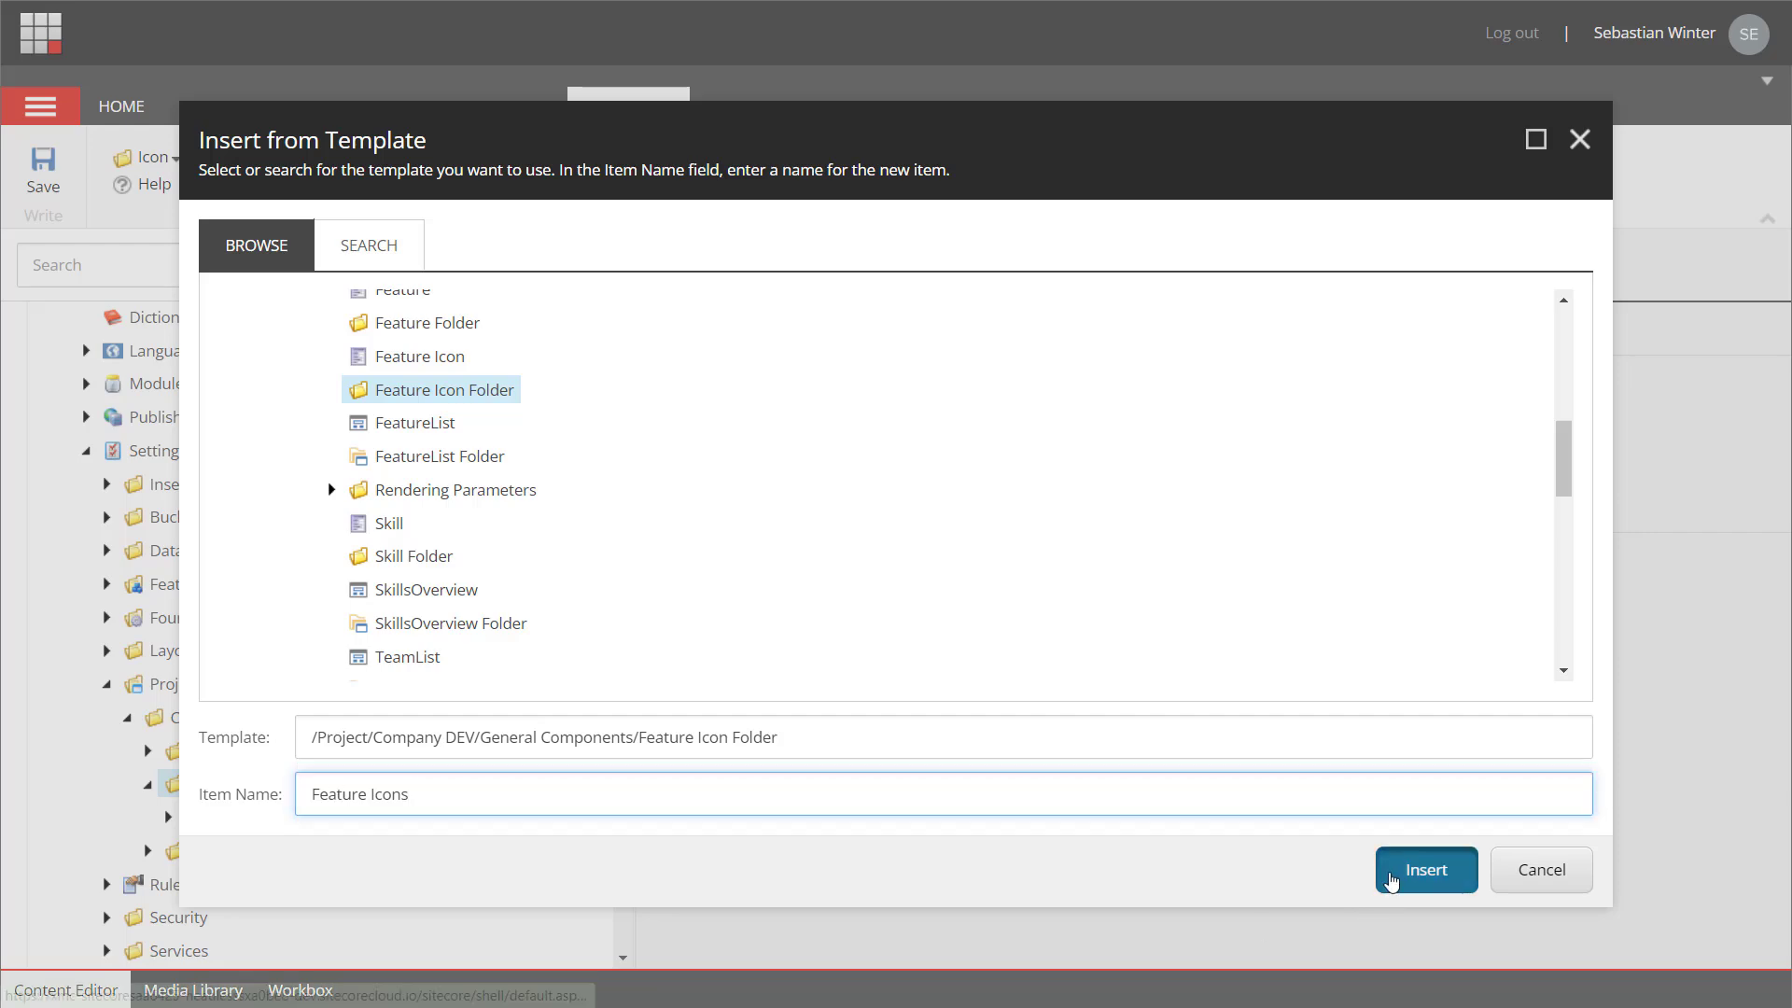
{"action": "left_click", "coordinate": [1391, 875]}
- Insert a Feature Icon item named Paintbrush in the Feature Icons settings folder
{"action": "right_click", "coordinate": [278, 818]}
{"action": "mouse_move", "coordinate": [373, 557]}
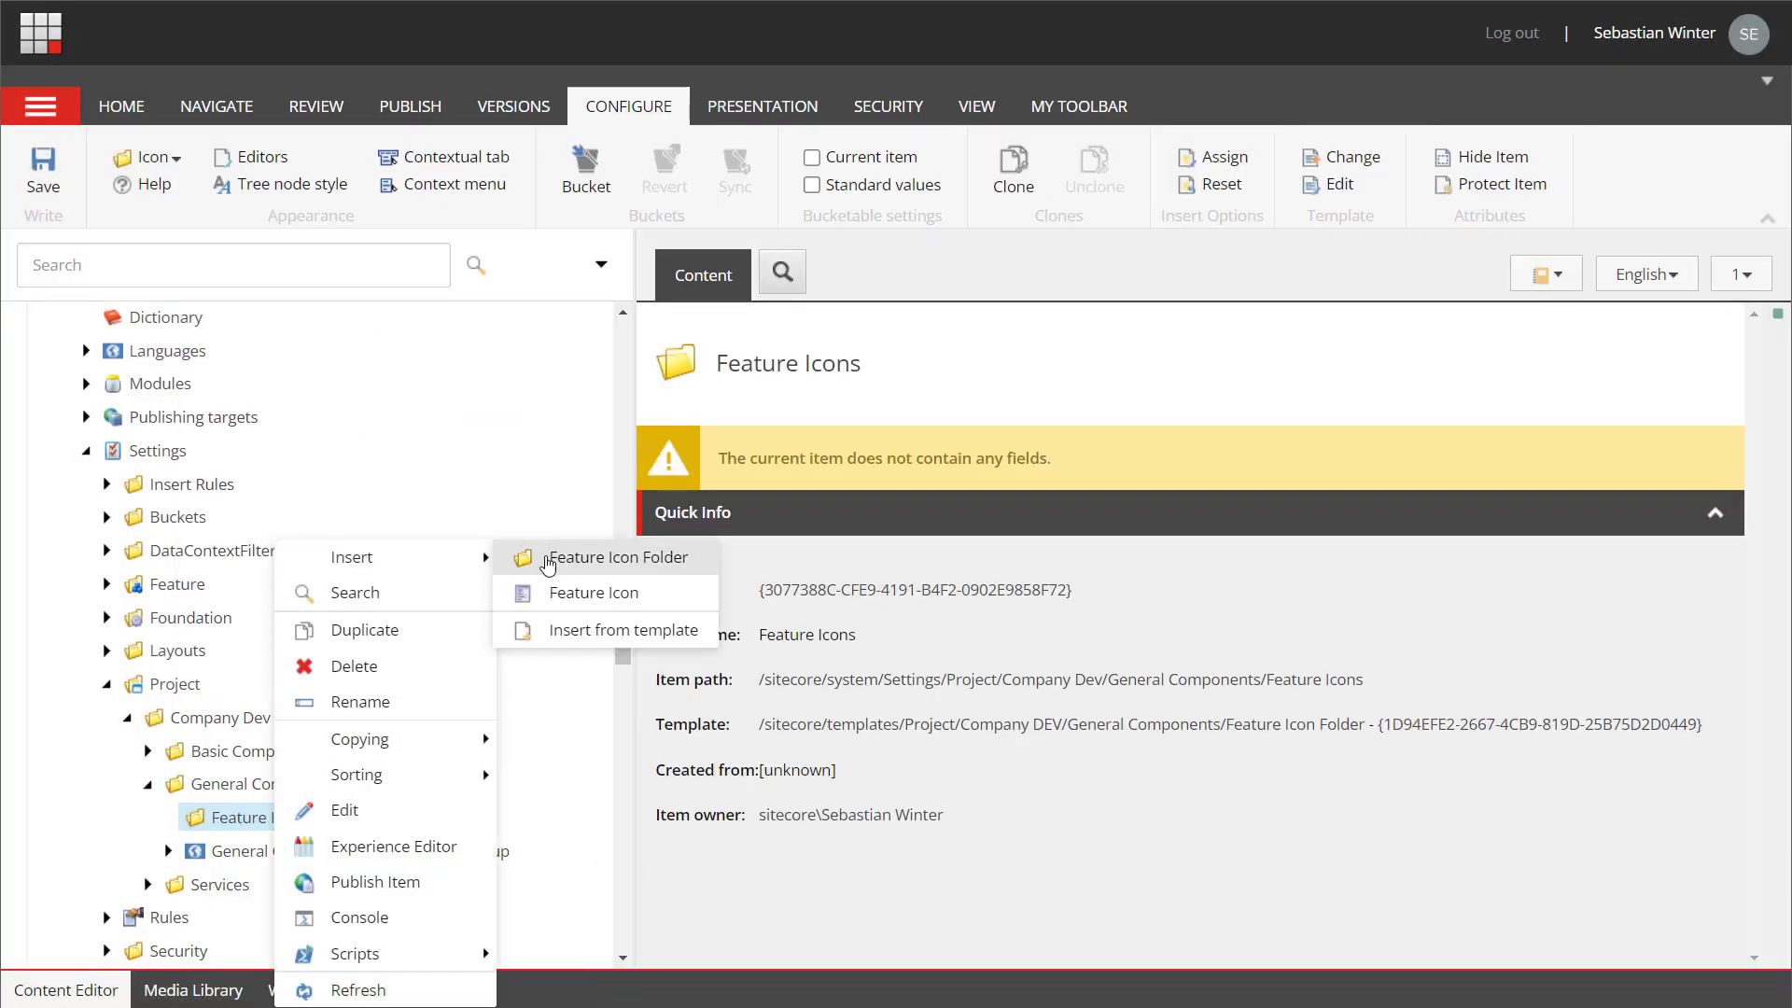
{"action": "left_click", "coordinate": [571, 589]}
{"action": "type", "text": "Paintbrush"}
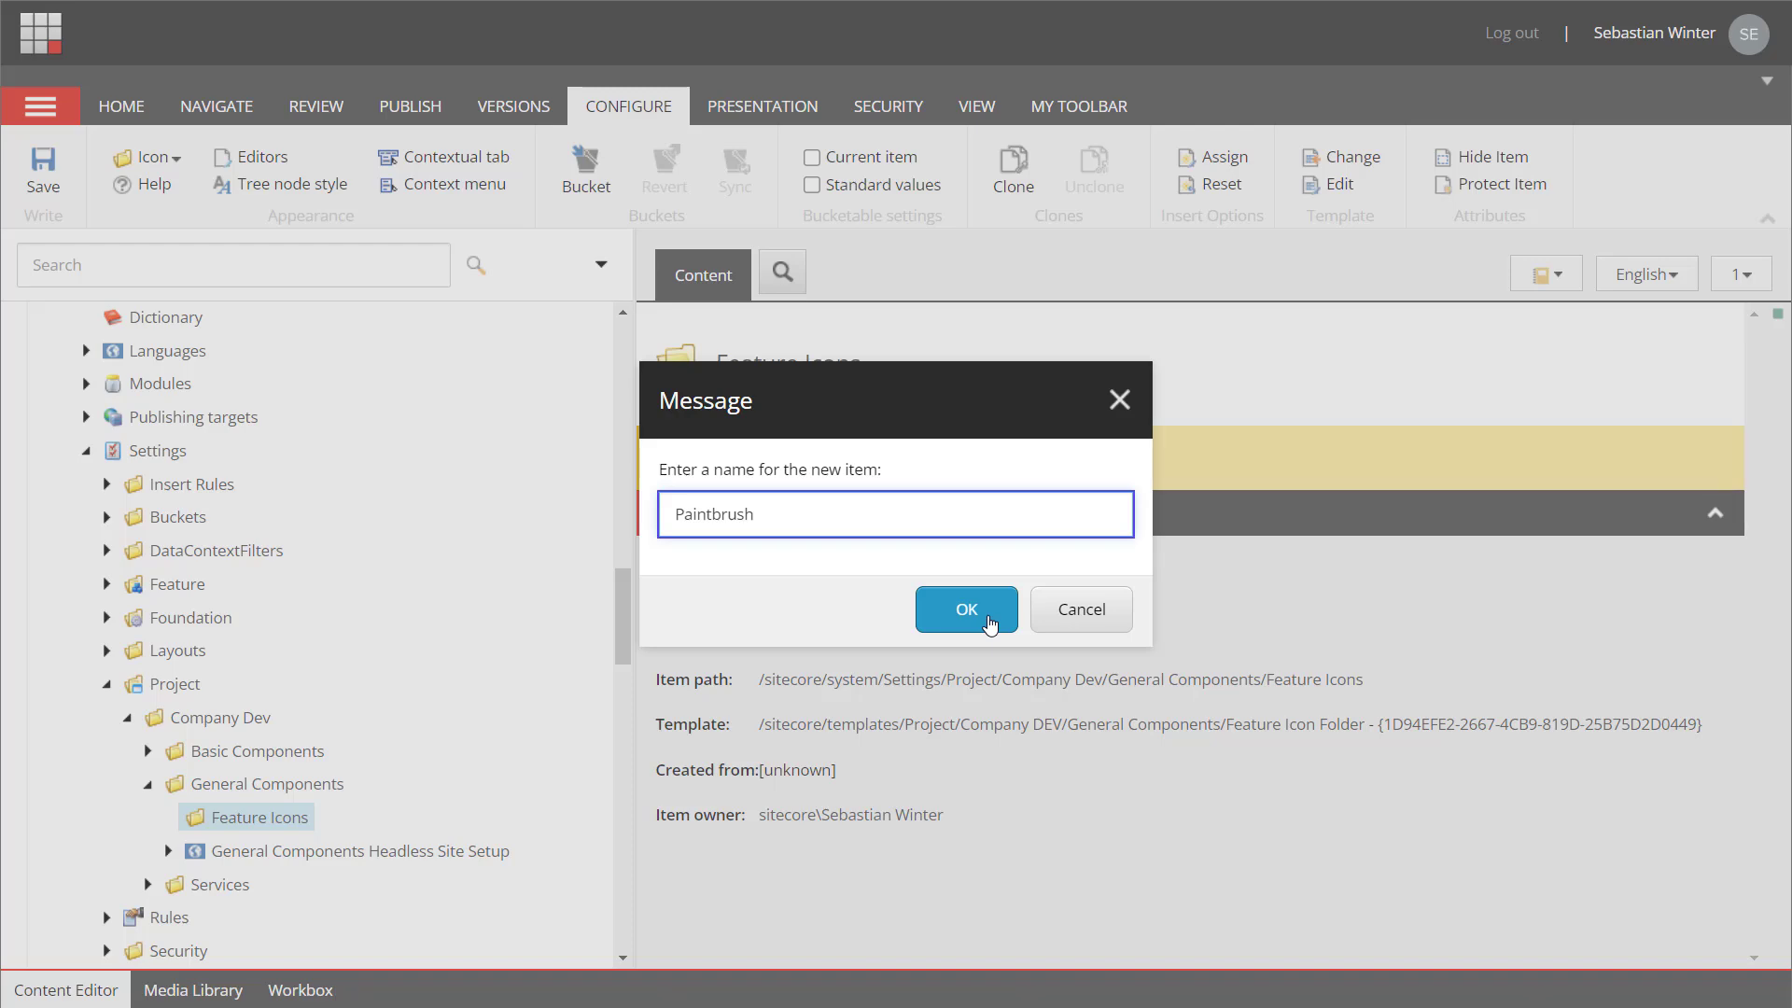
{"action": "left_click", "coordinate": [990, 624]}
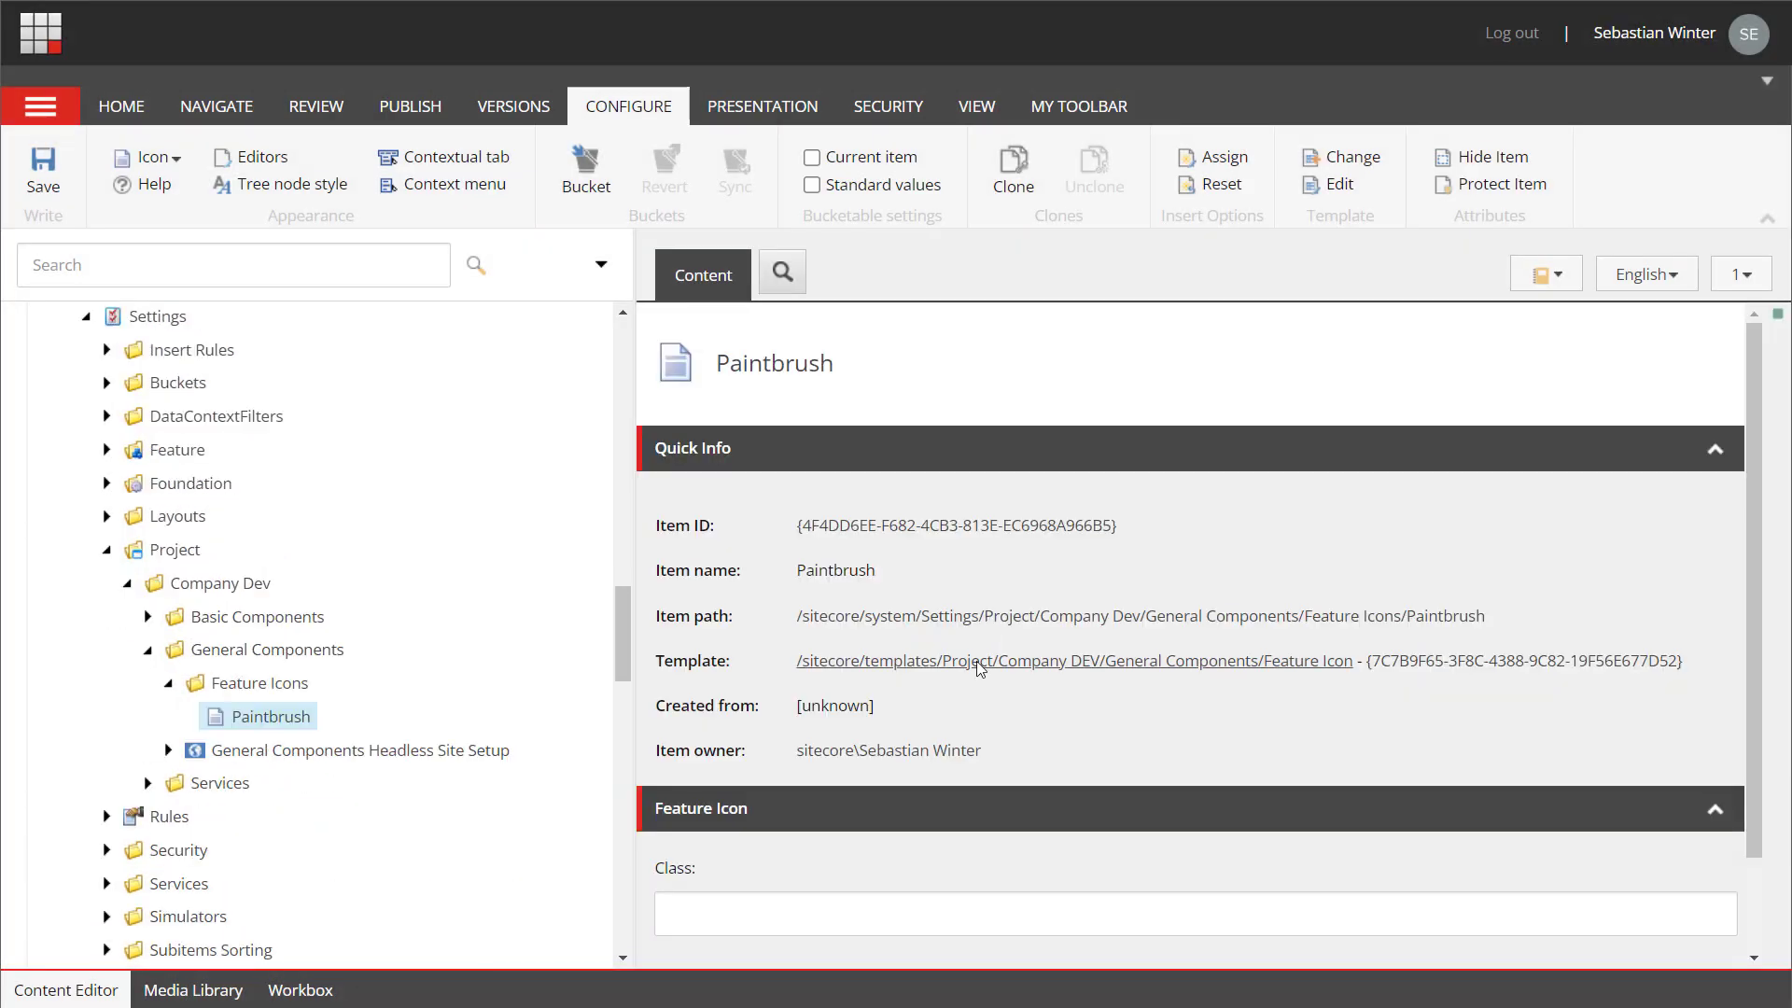
- Set the Feature template's Icon field source to query:/sitecore/system/Settings/Project/Company Dev/General Components/Feature Icons/*, copying the path from the Feature Icons item
{"action": "left_click", "coordinate": [280, 684]}
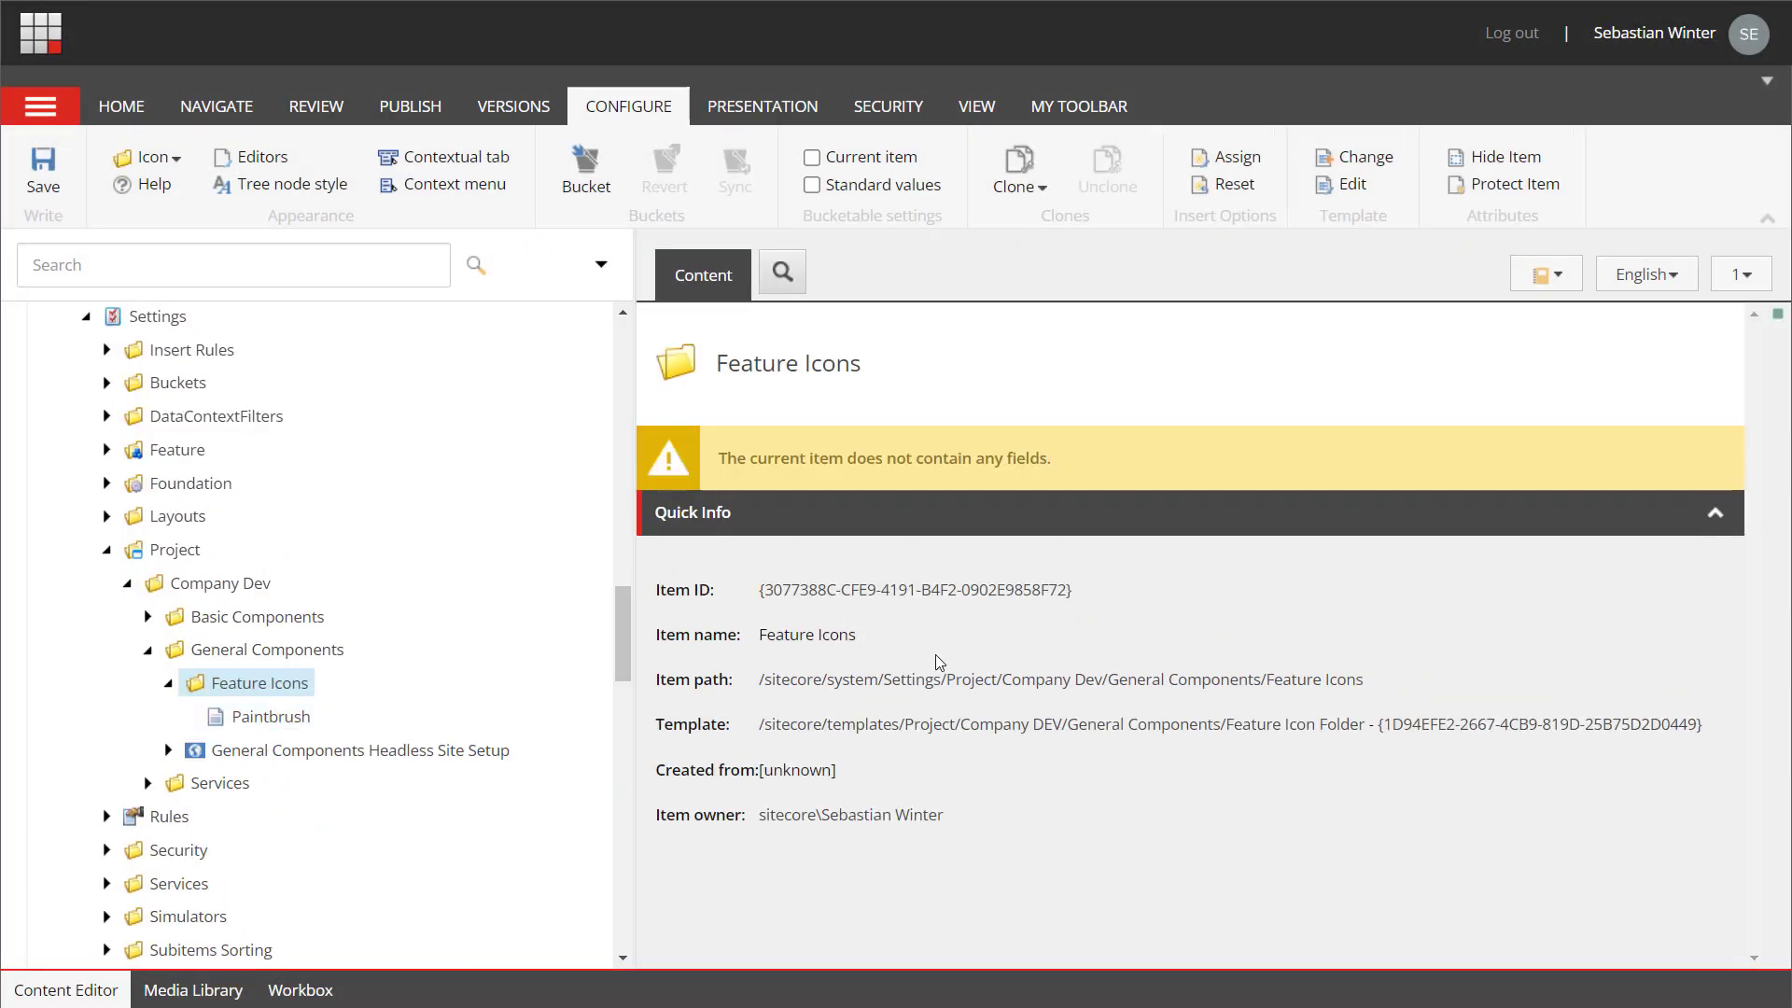
{"action": "left_click_drag", "start_coordinate": [1377, 686], "coordinate": [760, 711]}
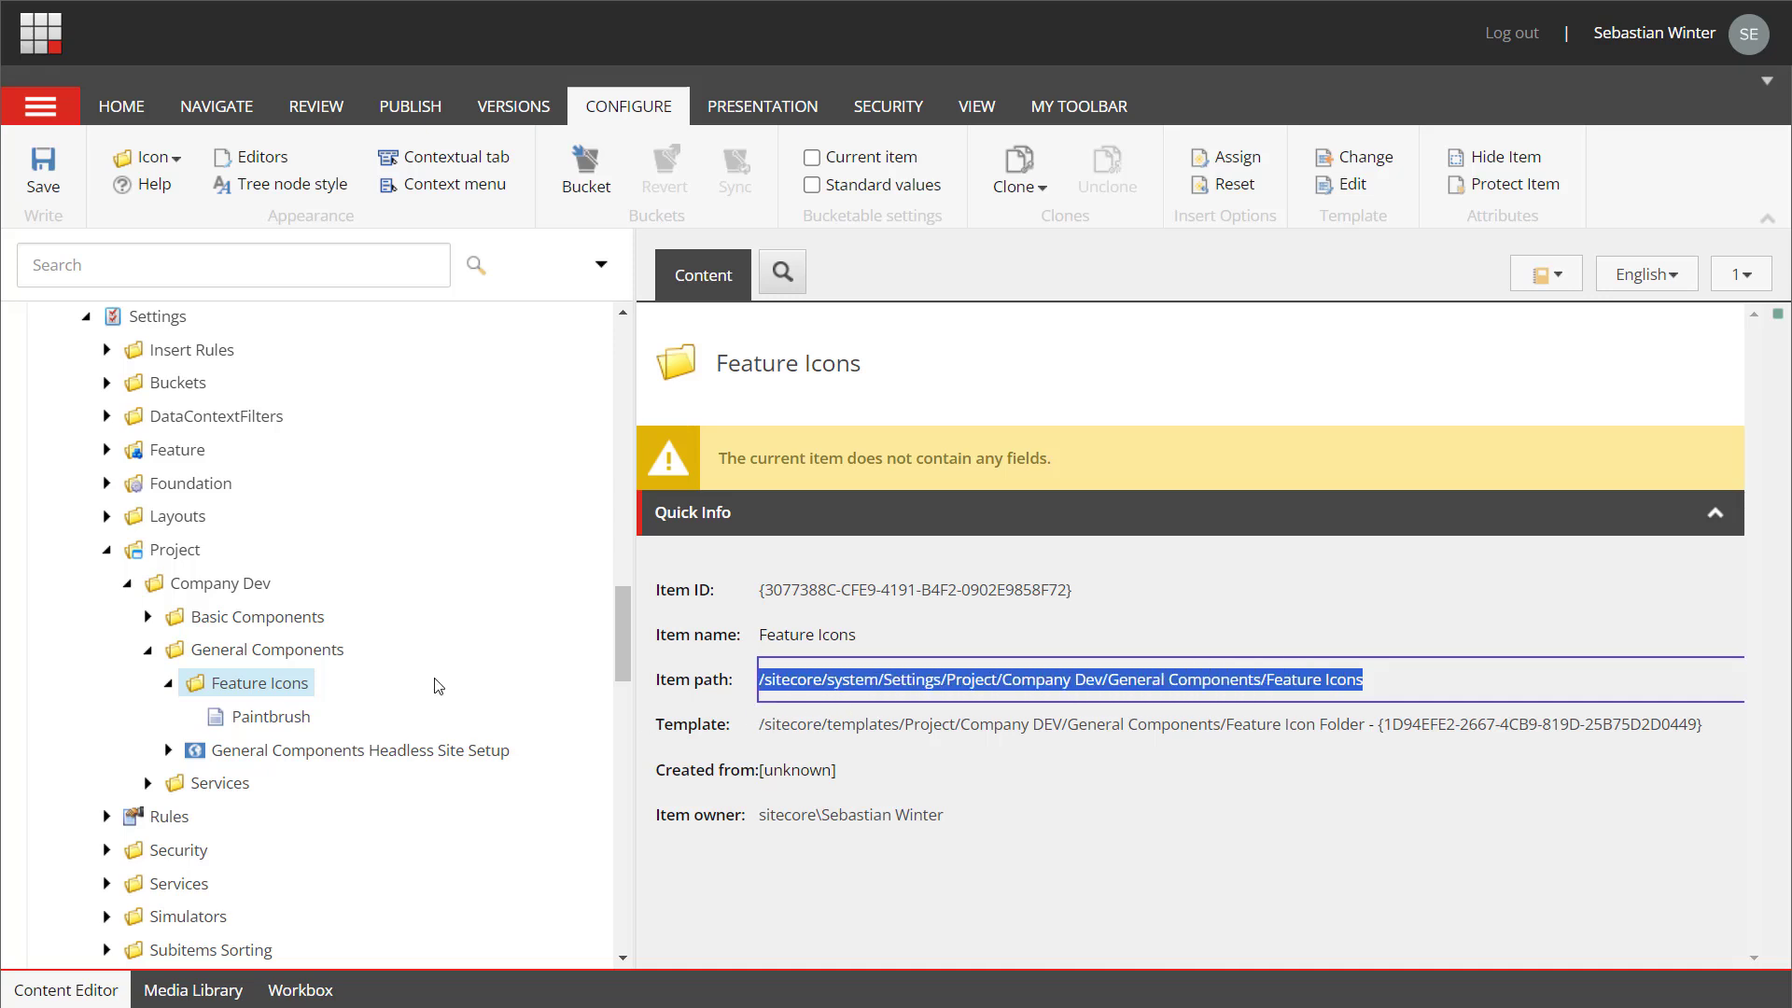
{"action": "scroll", "coordinate": [438, 686], "scroll_direction": "down", "scroll_amount": 12}
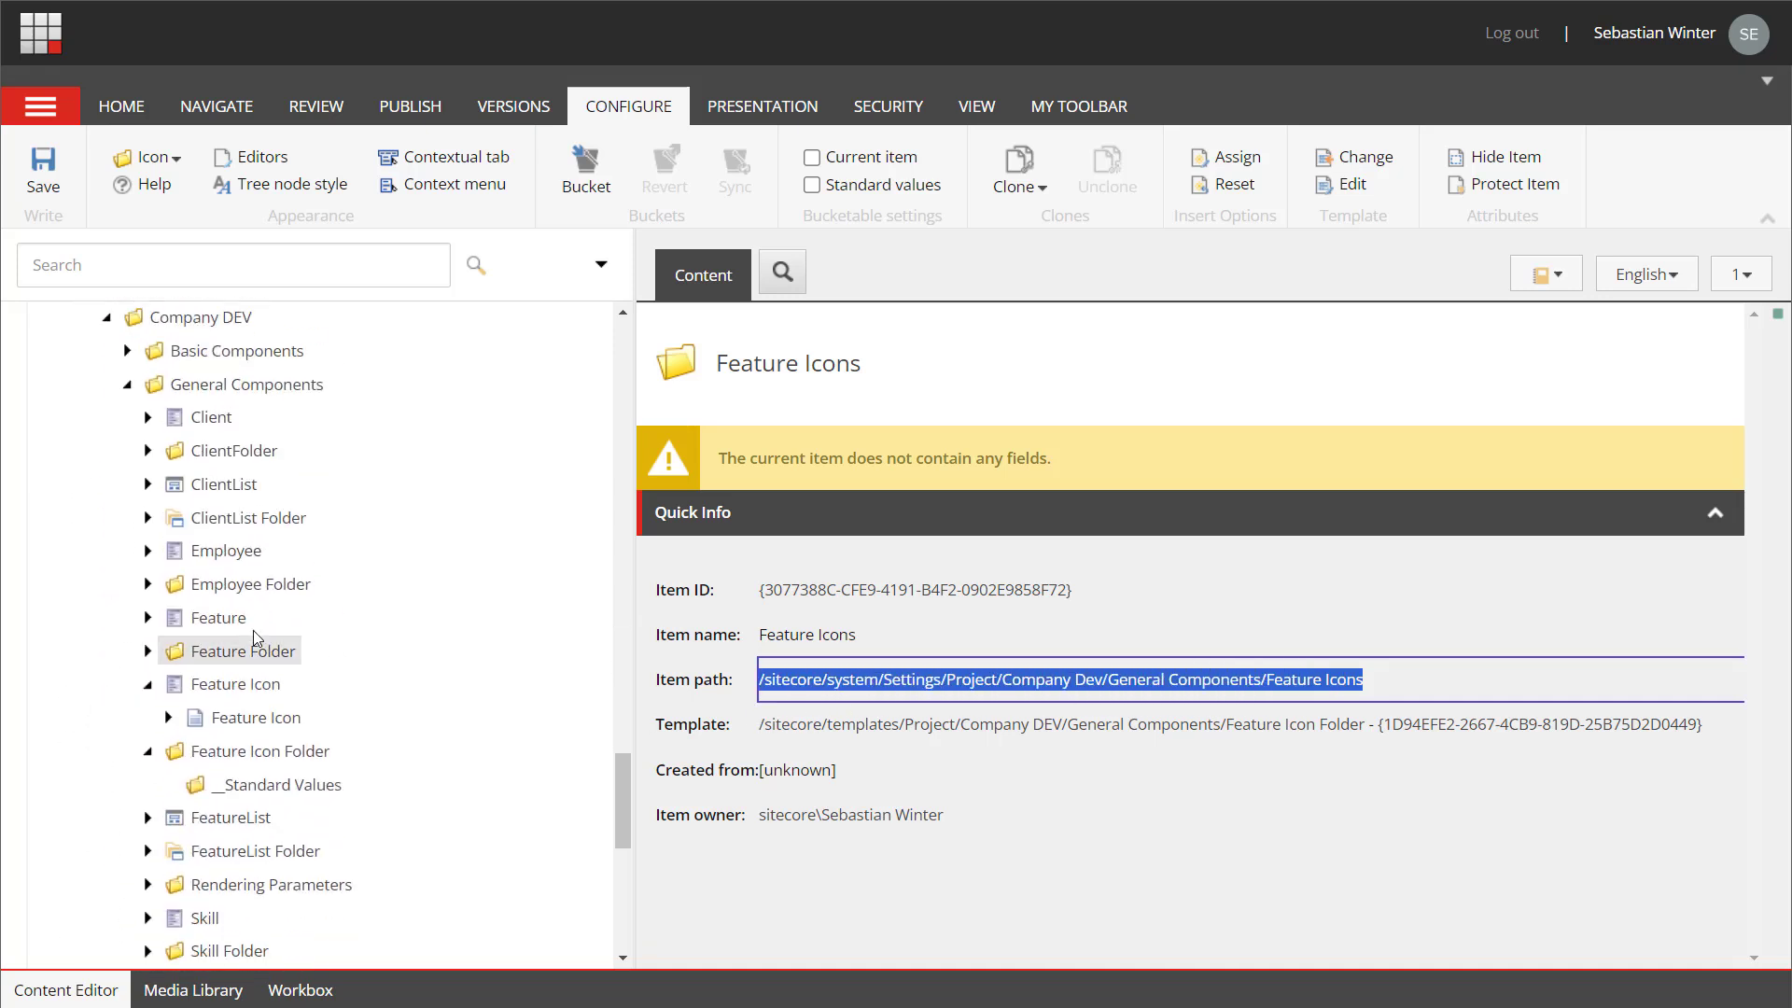
{"action": "left_click", "coordinate": [228, 618]}
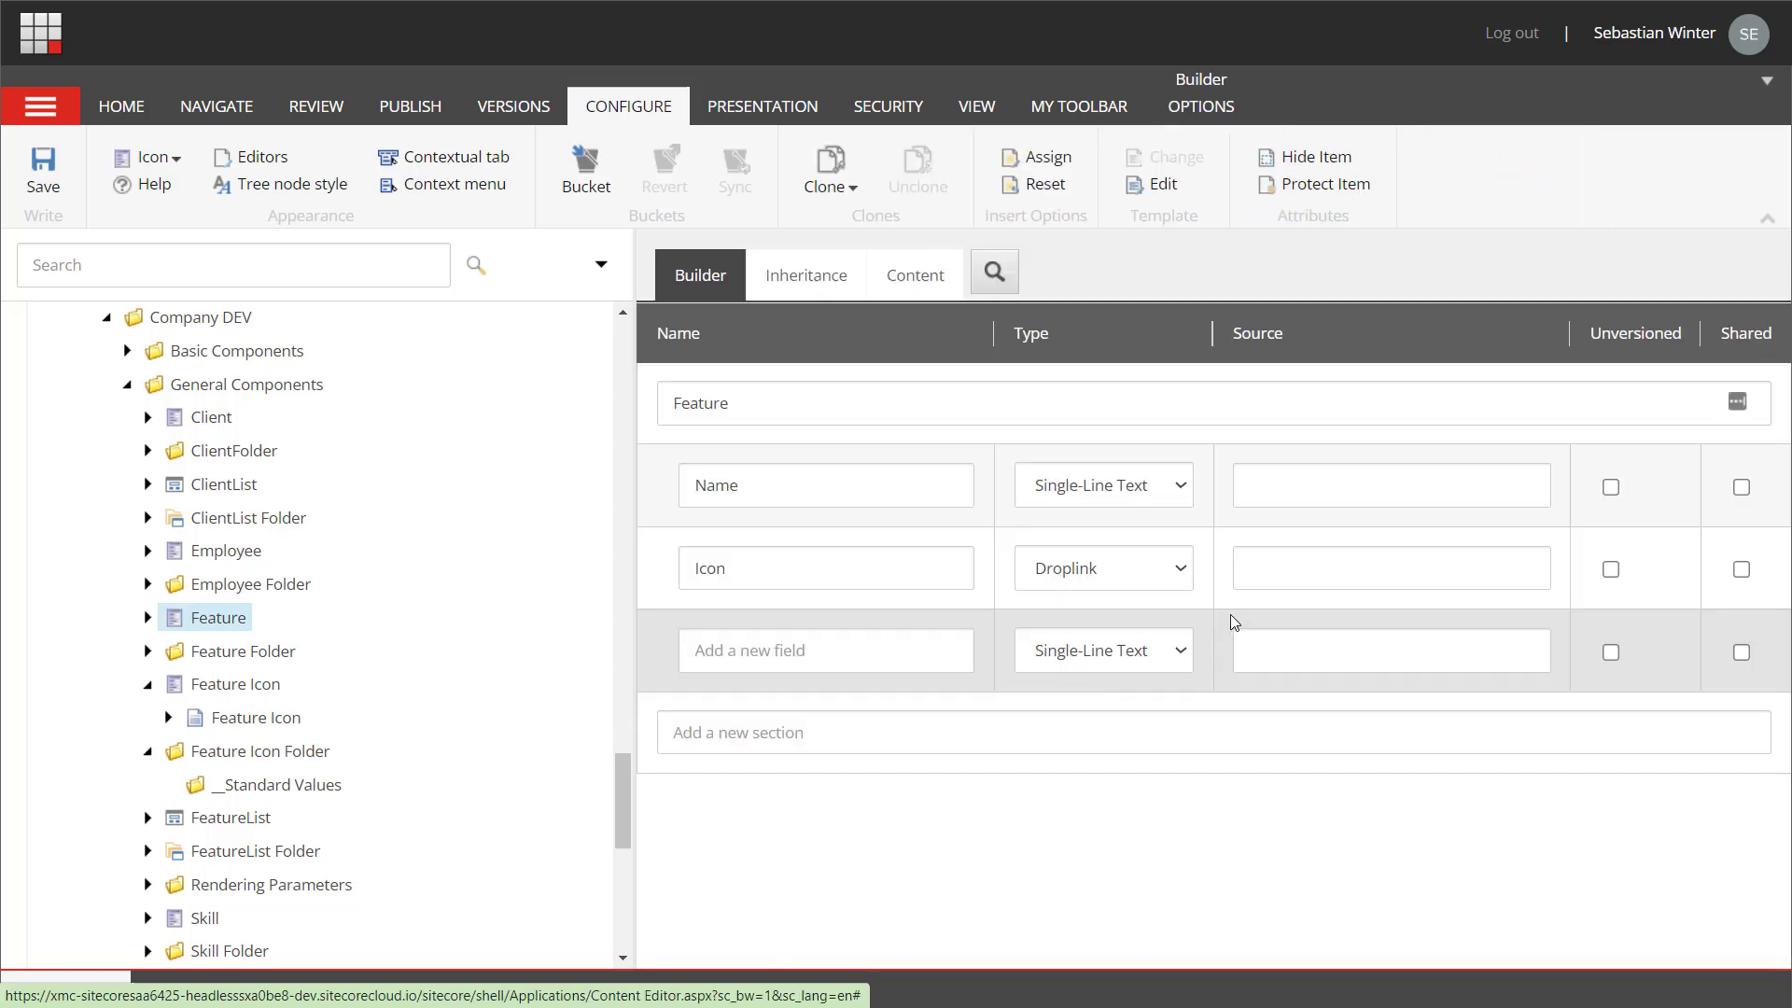
{"action": "left_click", "coordinate": [1259, 574]}
{"action": "type", "text": "c"}
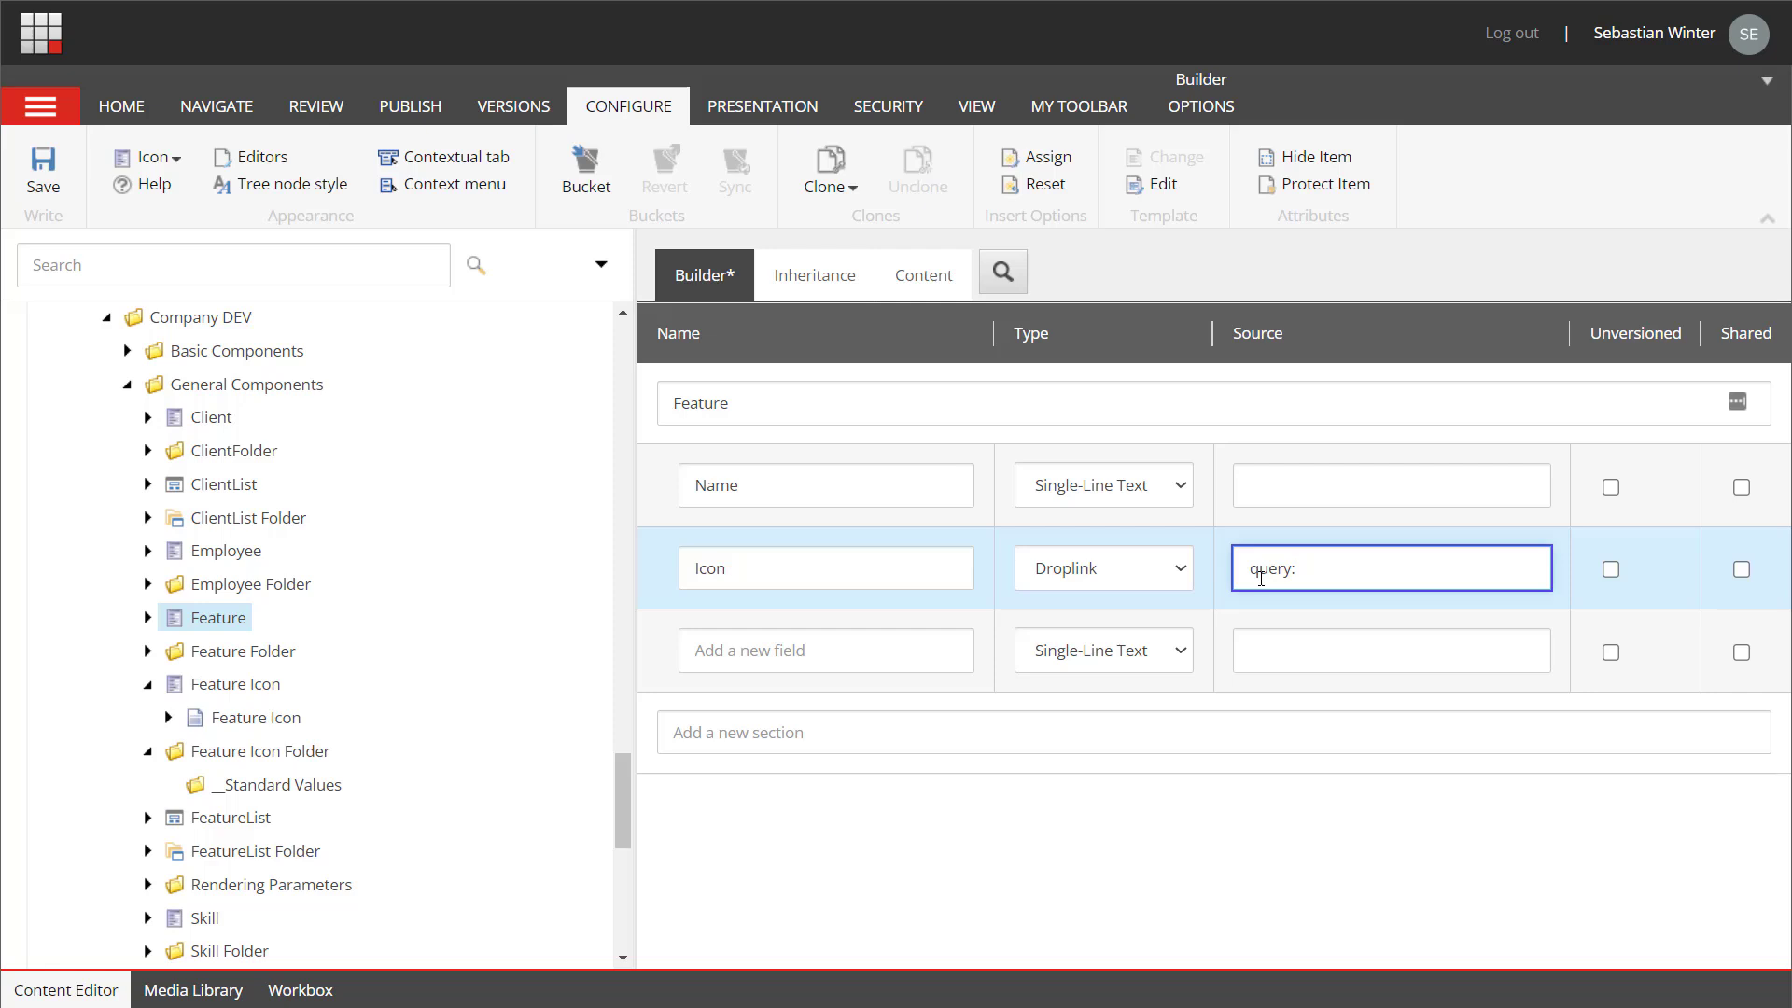
{"action": "type", "text": "uery:"}
{"action": "key", "text": "ctrl+v"}
{"action": "type", "text": "/*"}
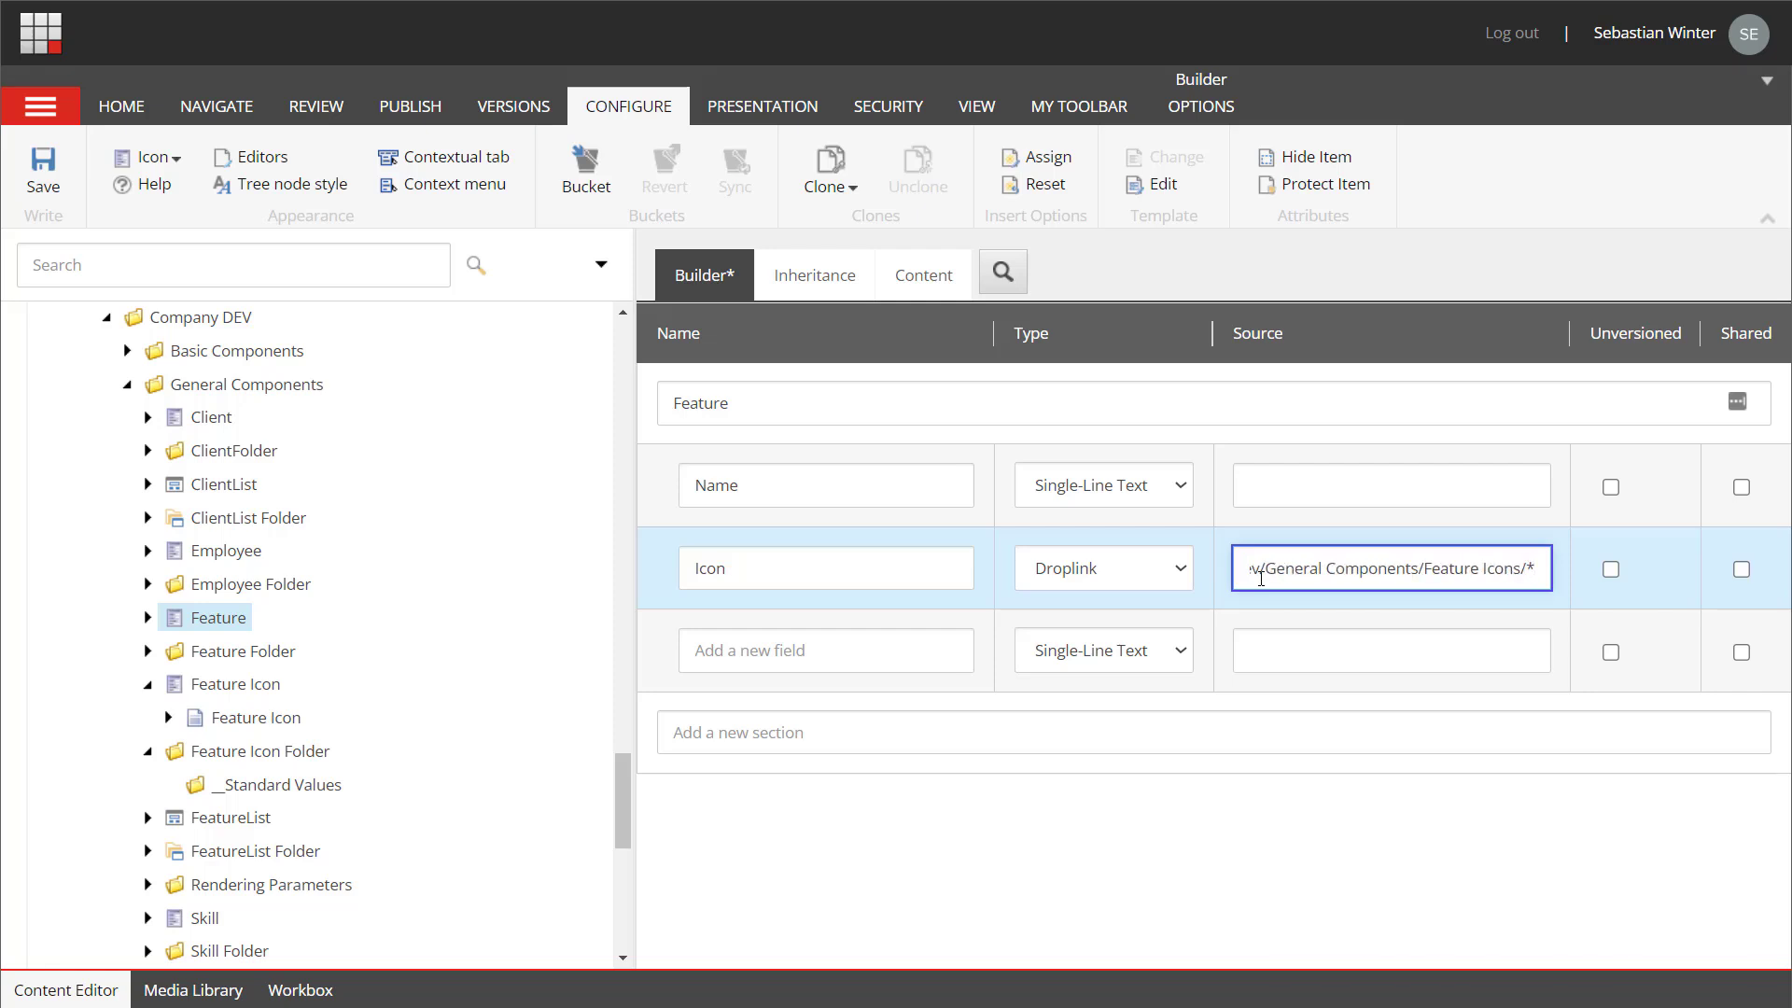
- Save the Feature template and check the selectable options of the Icon field in its __Standard Values
{"action": "key", "text": "ctrl+s"}
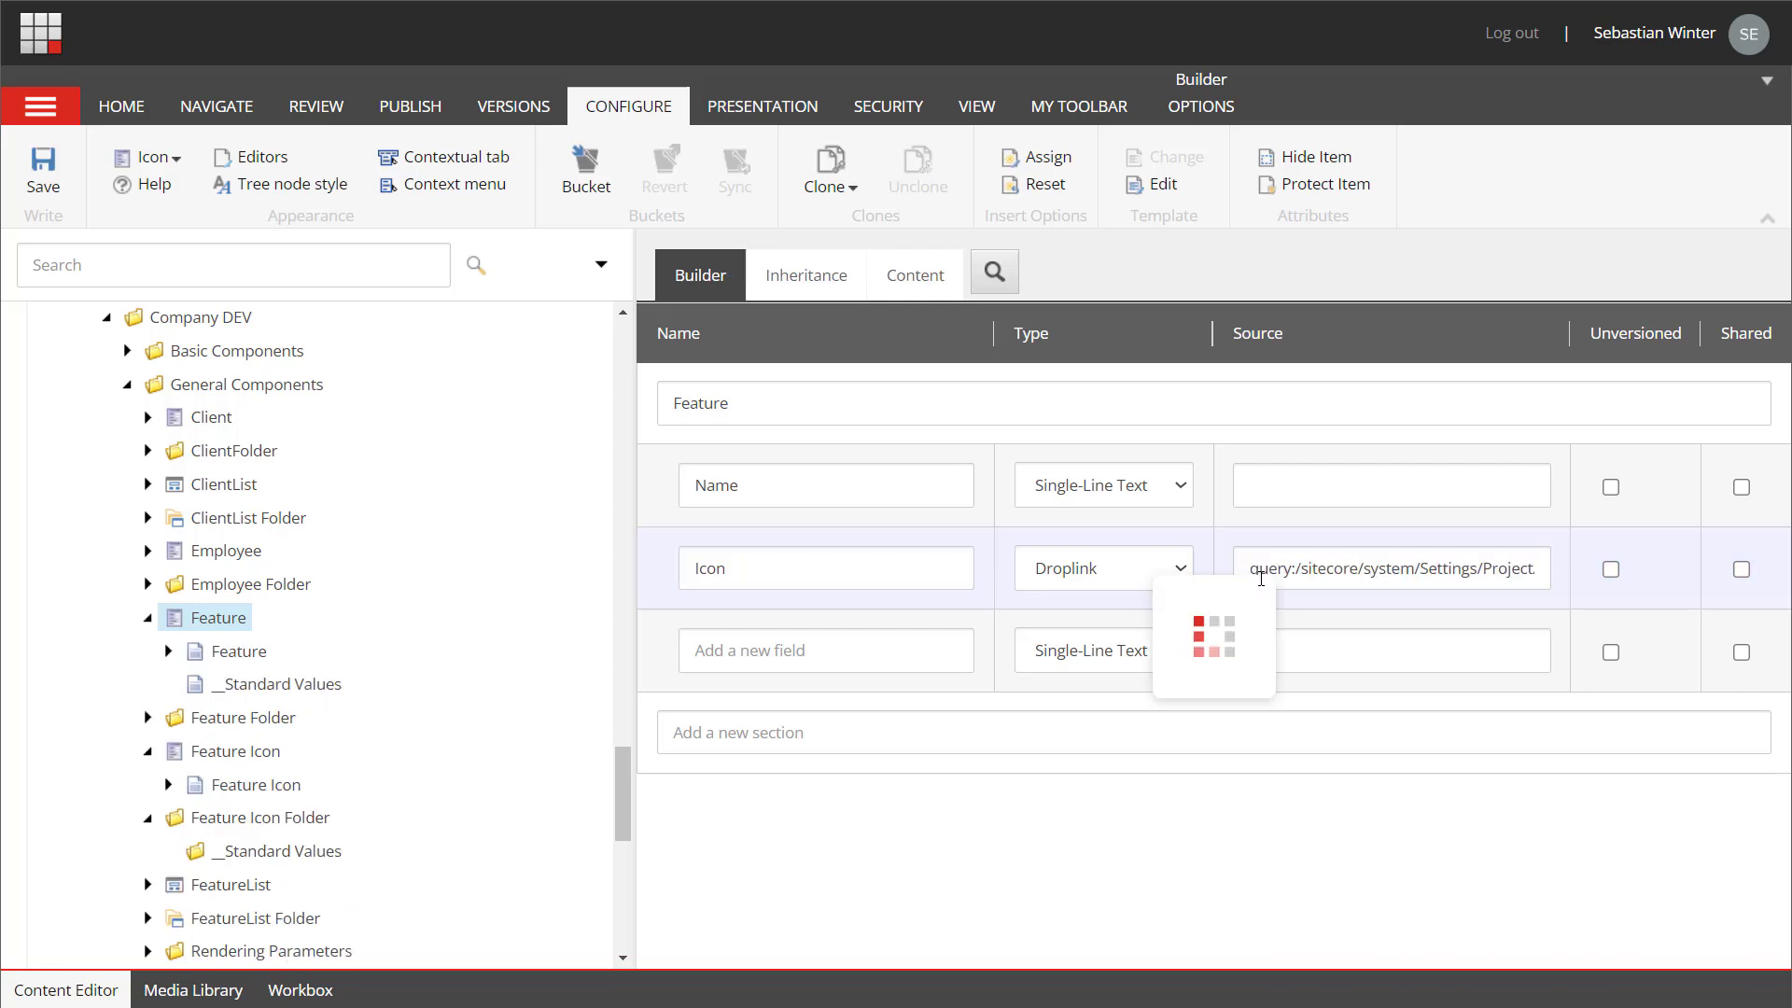
{"action": "left_click", "coordinate": [336, 679]}
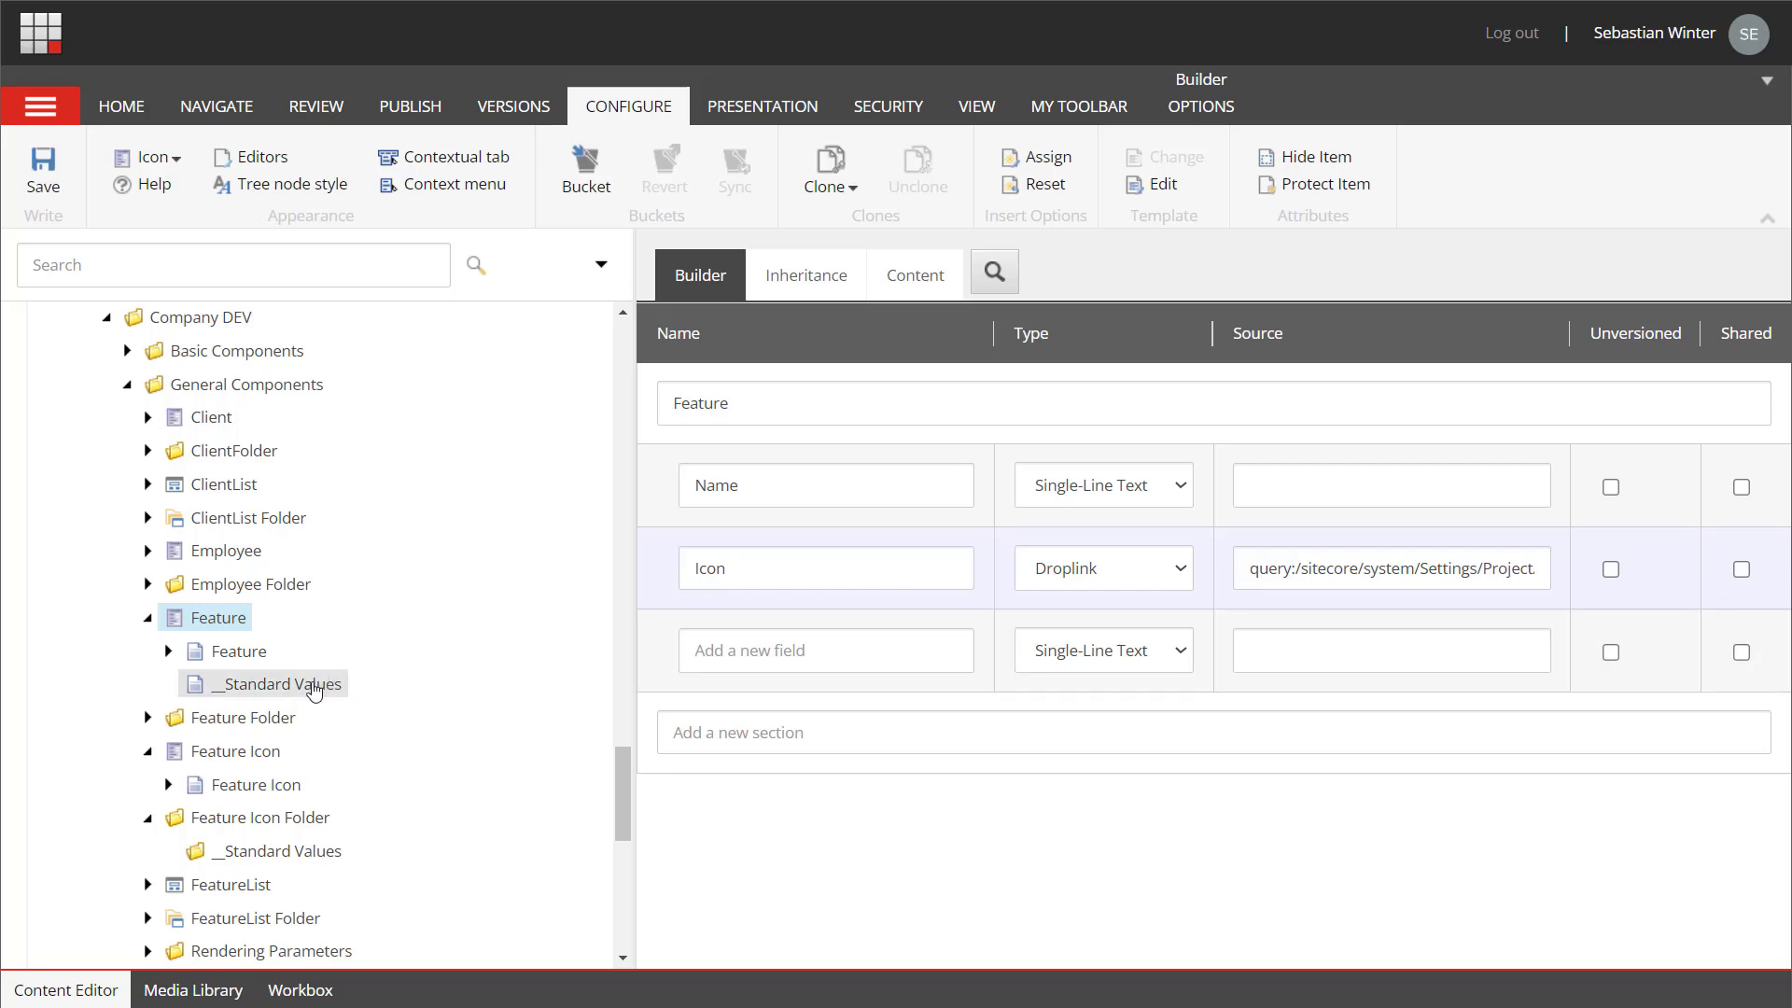
{"action": "scroll", "coordinate": [922, 682], "scroll_direction": "down", "scroll_amount": 1}
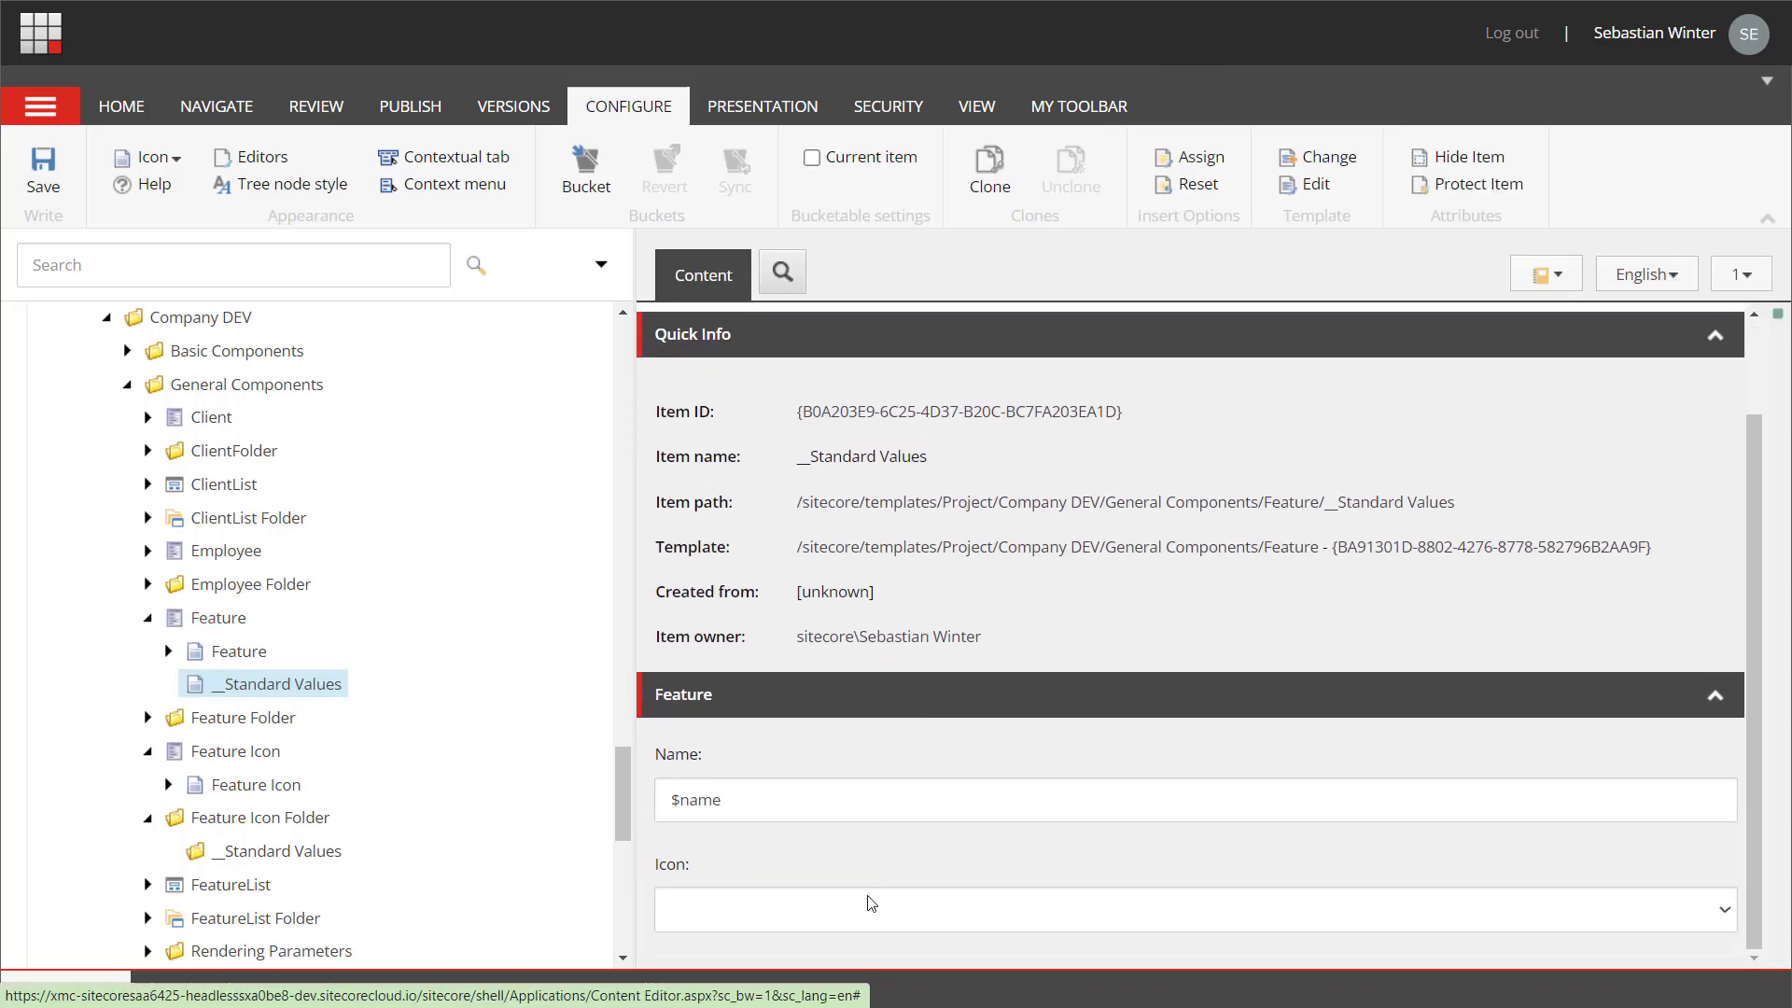
{"action": "left_click", "coordinate": [872, 903]}
{"action": "left_click", "coordinate": [842, 922]}
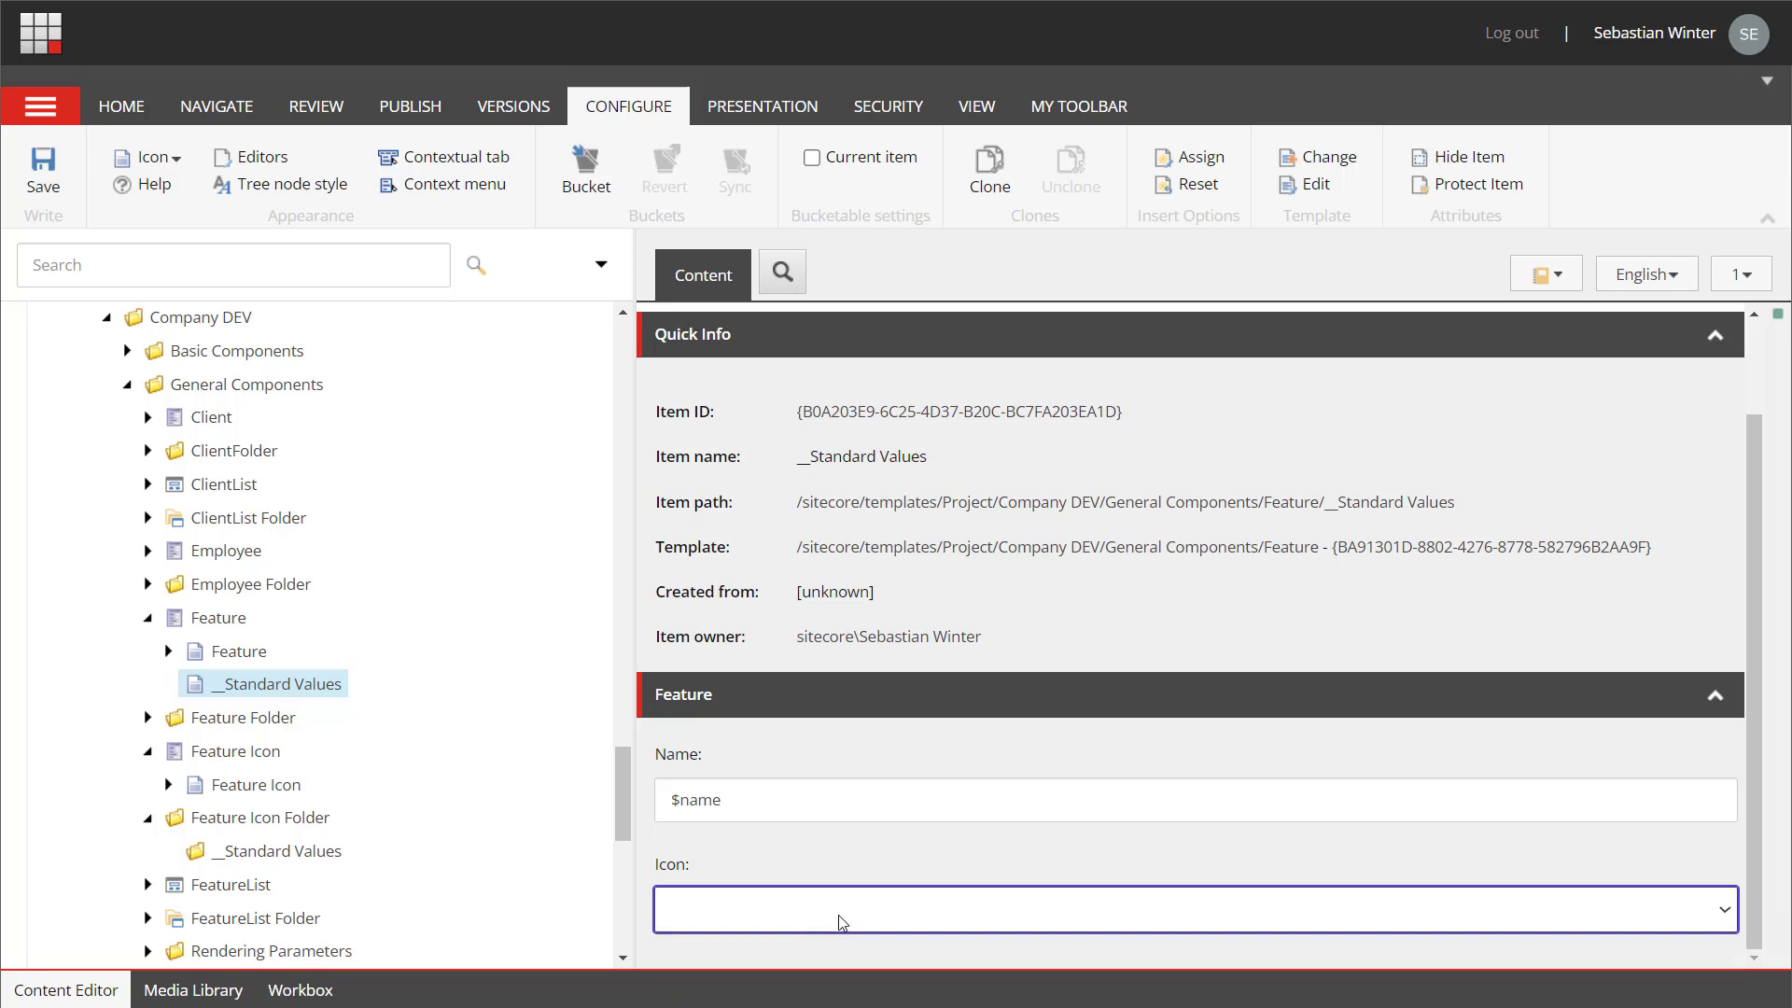
- Review the Client List Footer item and open the belimo item in the Clients folder under Company DEV's Data
{"action": "scroll", "coordinate": [458, 732], "scroll_direction": "up", "scroll_amount": 5}
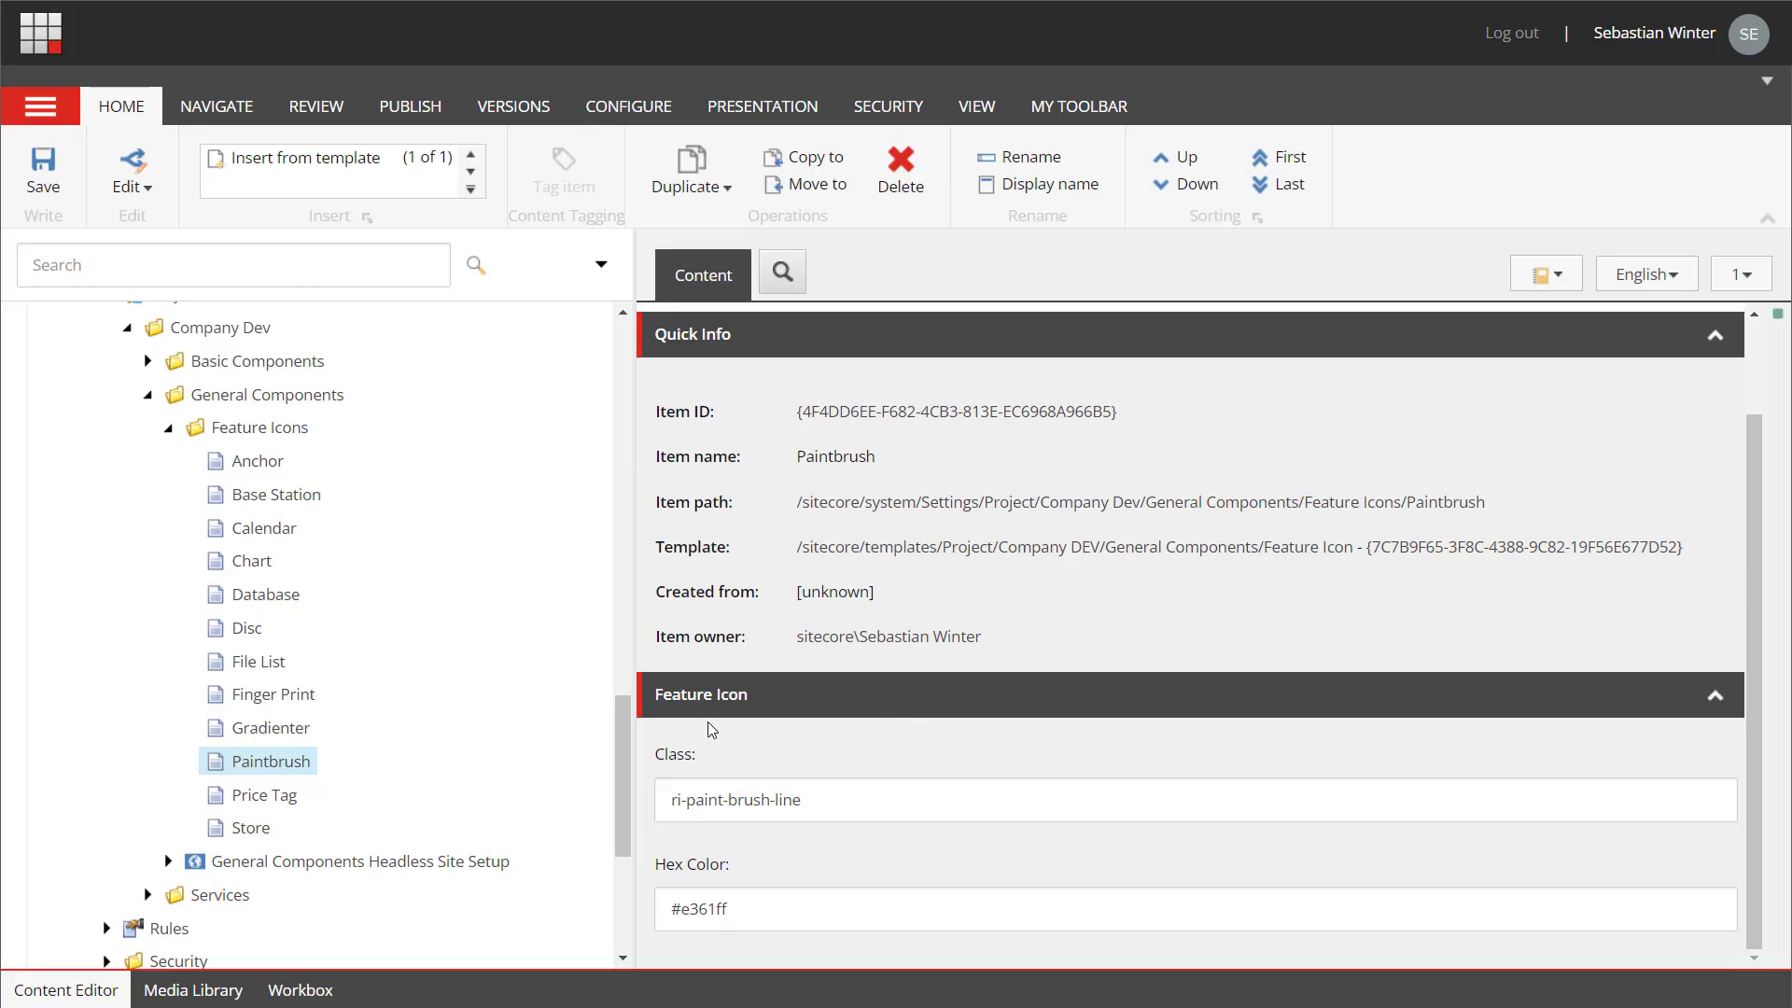
{"action": "scroll", "coordinate": [367, 707], "scroll_direction": "up", "scroll_amount": 15}
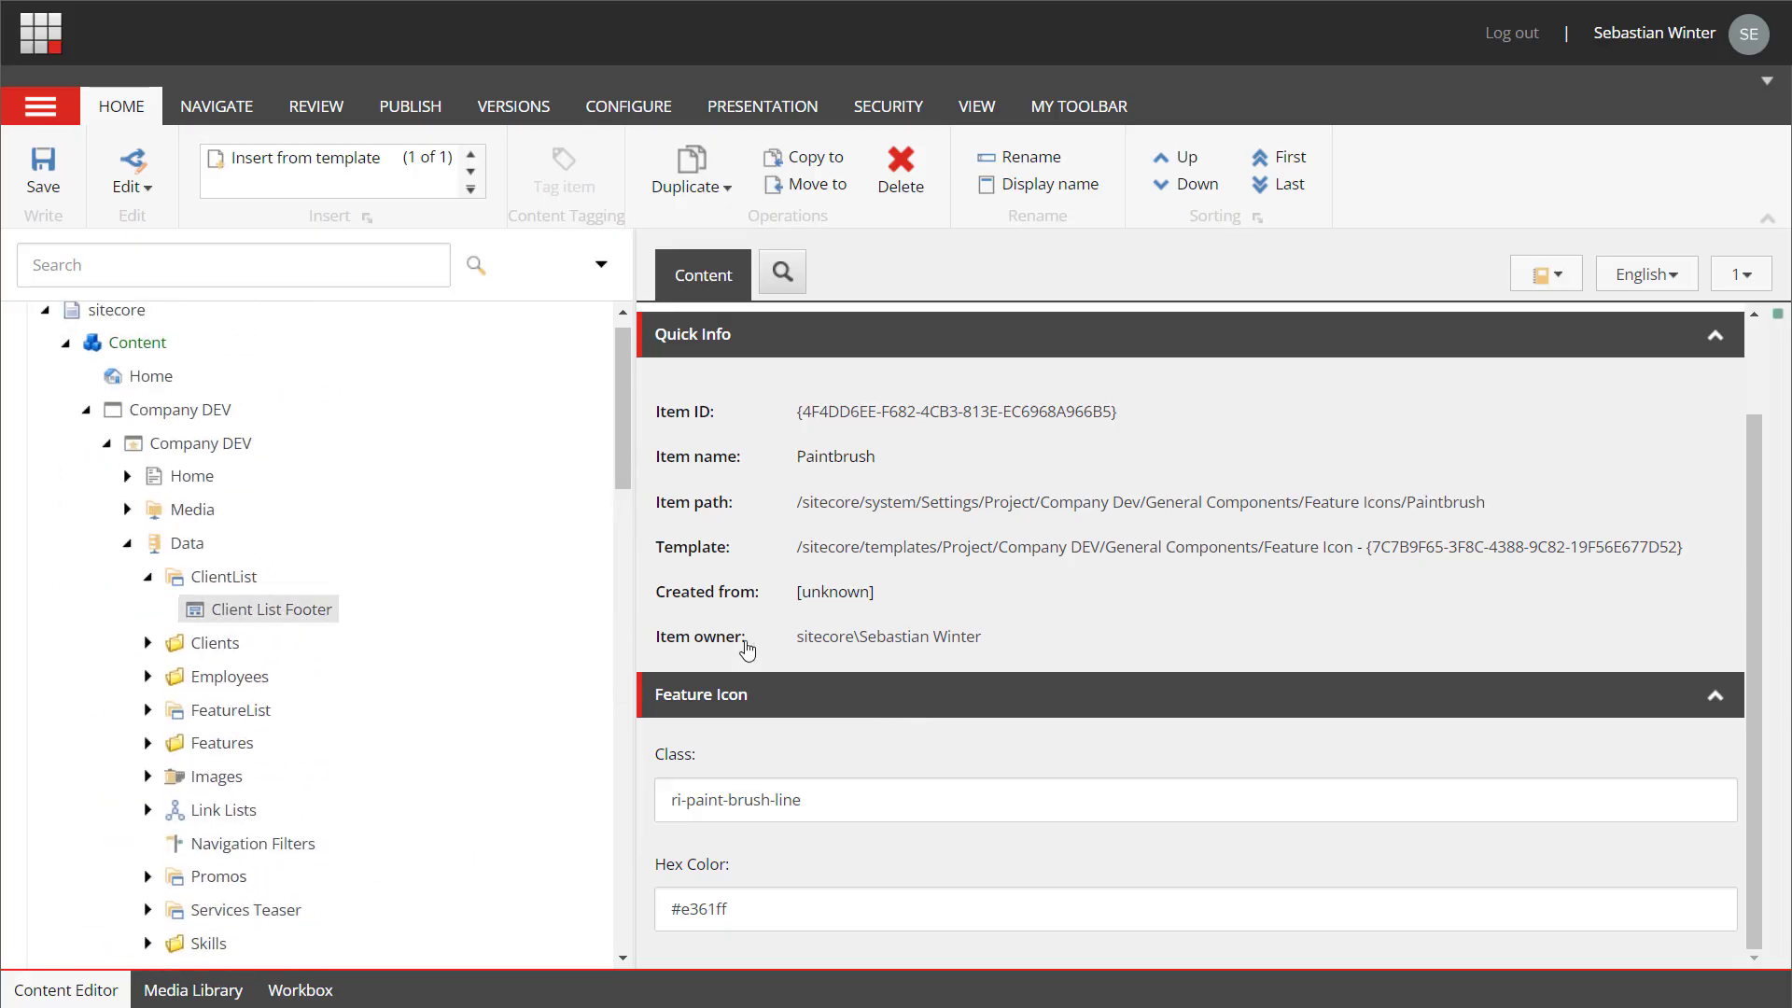
{"action": "left_click", "coordinate": [147, 642]}
{"action": "left_click", "coordinate": [224, 676]}
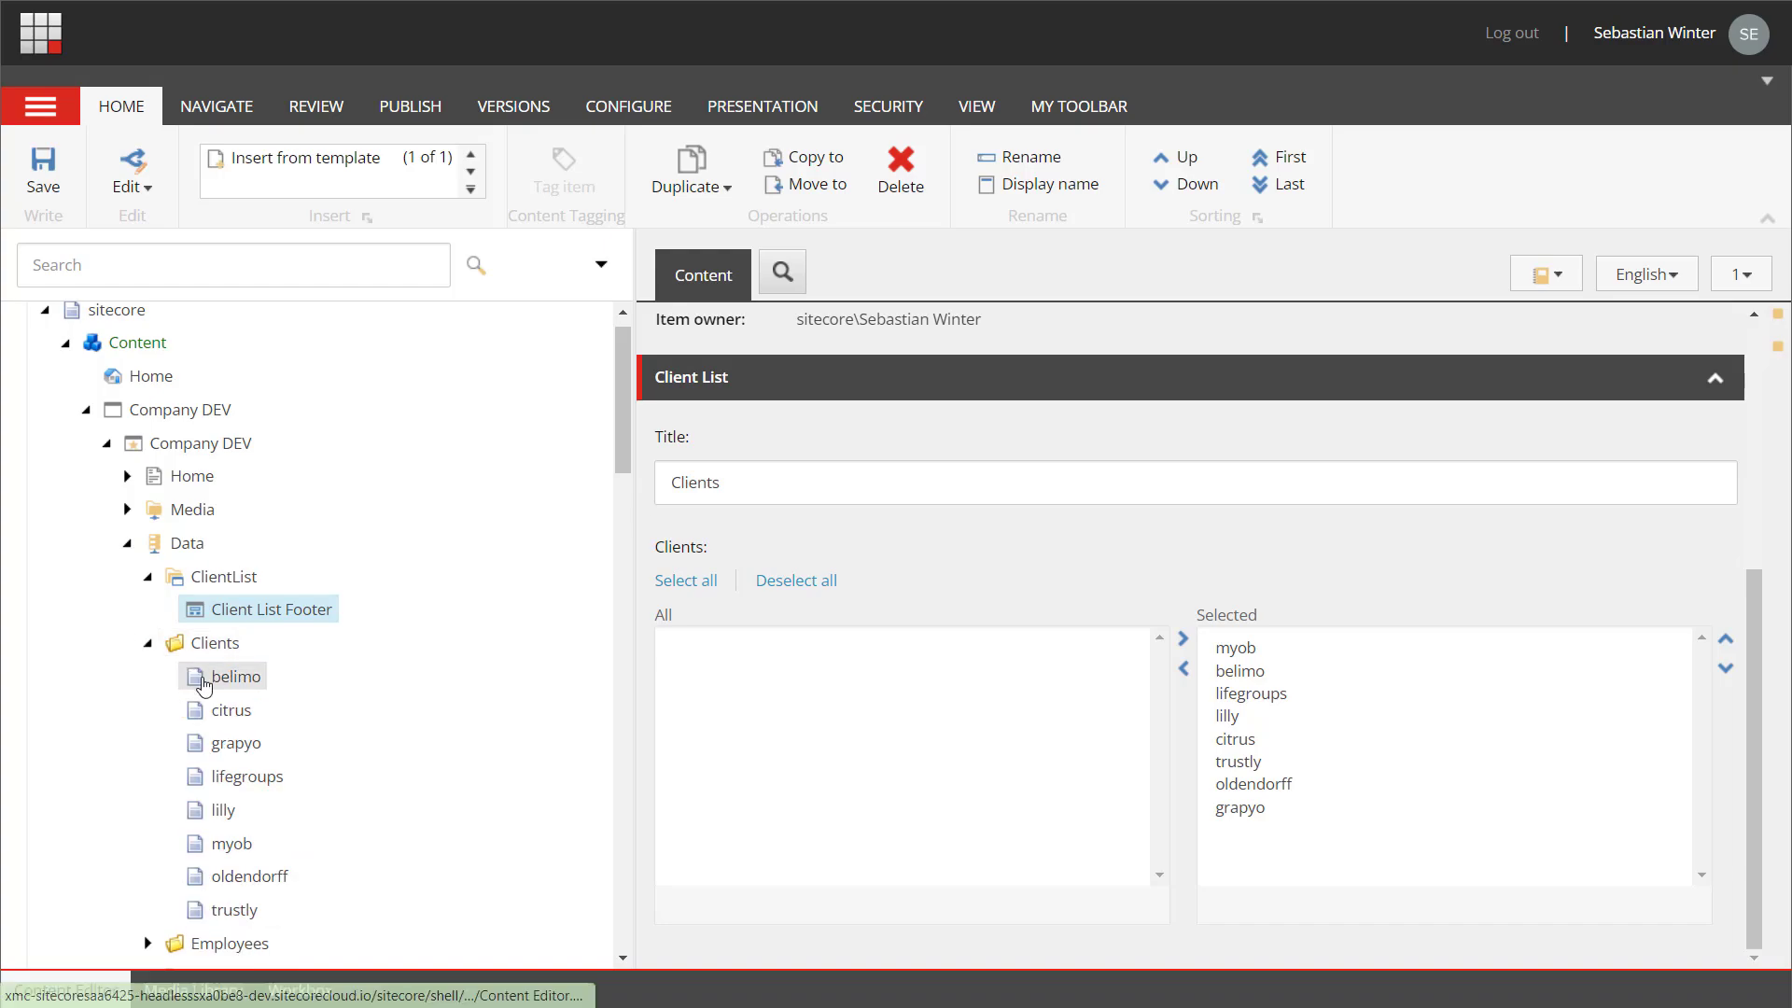